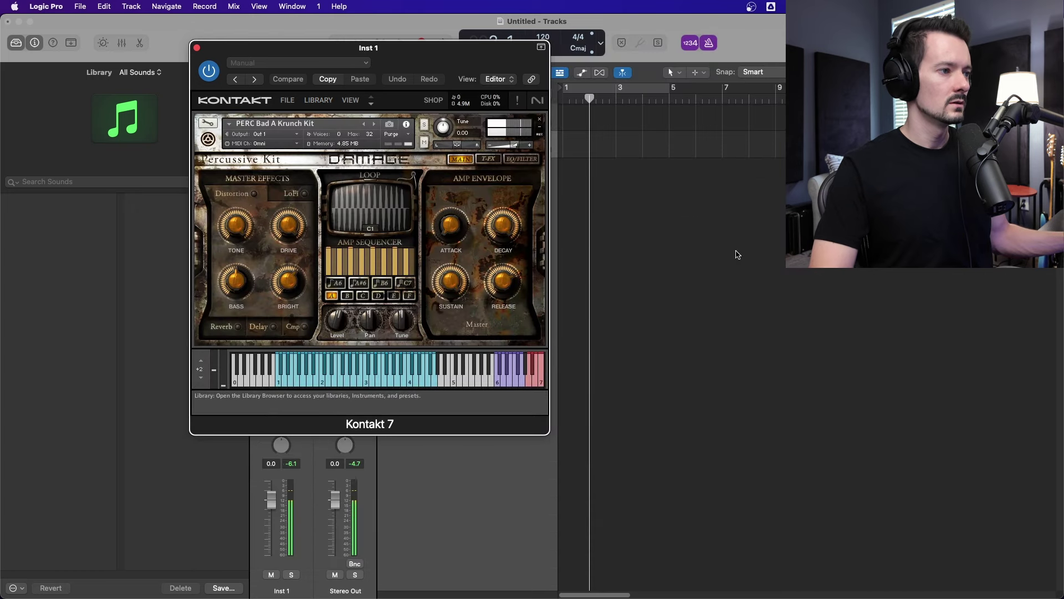
- Move the Kontakt window clear of the track area and record a layered percussion hit on Inst 1 at bar 3
{"action": "left_click_drag", "start_coordinate": [467, 61], "coordinate": [770, 183]}
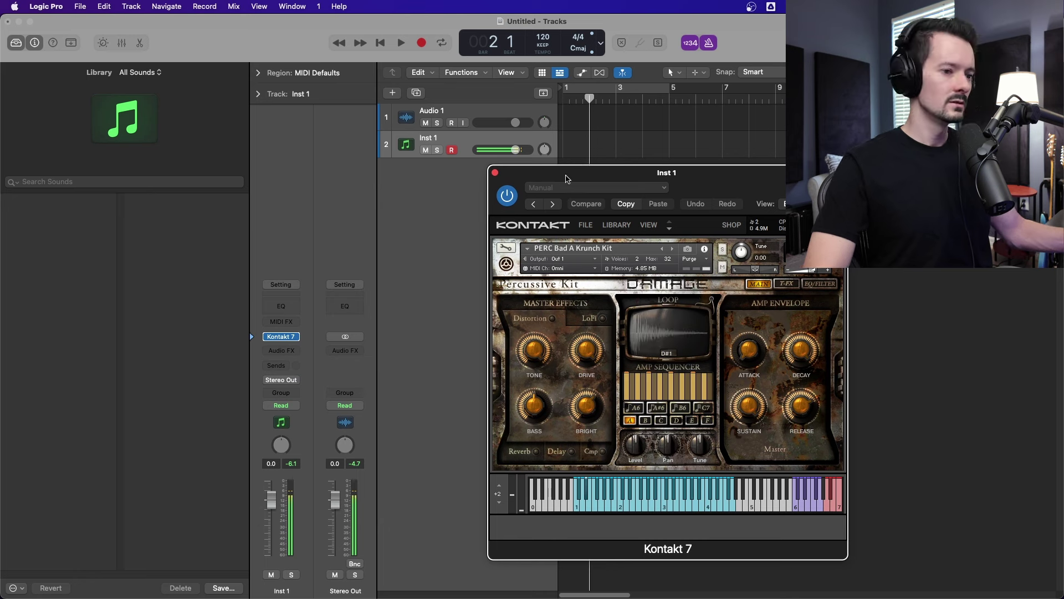
{"action": "left_click_drag", "start_coordinate": [710, 180], "coordinate": [285, 113]}
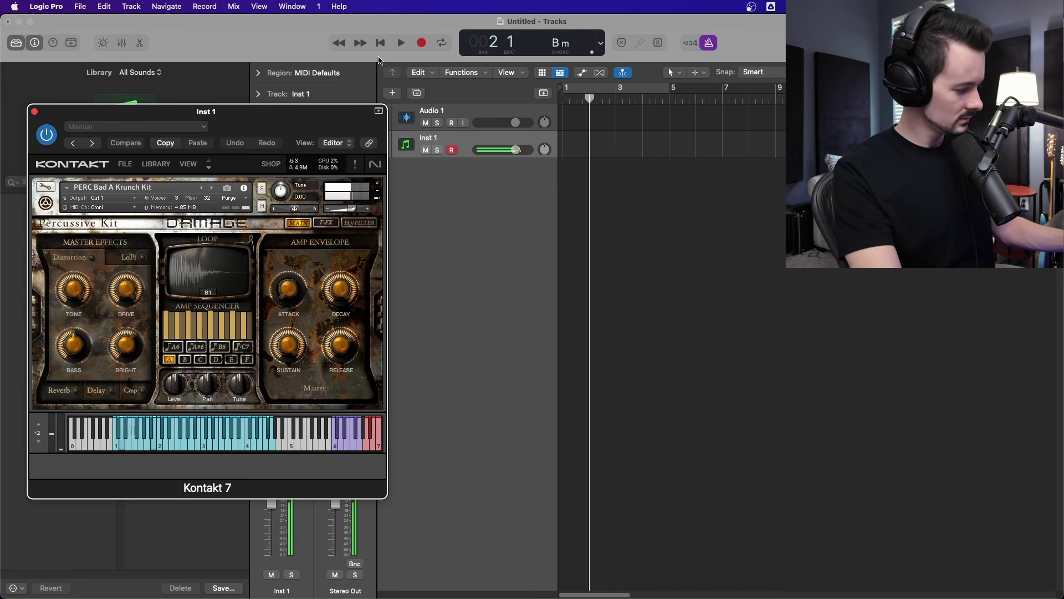
{"action": "key", "text": "r"}
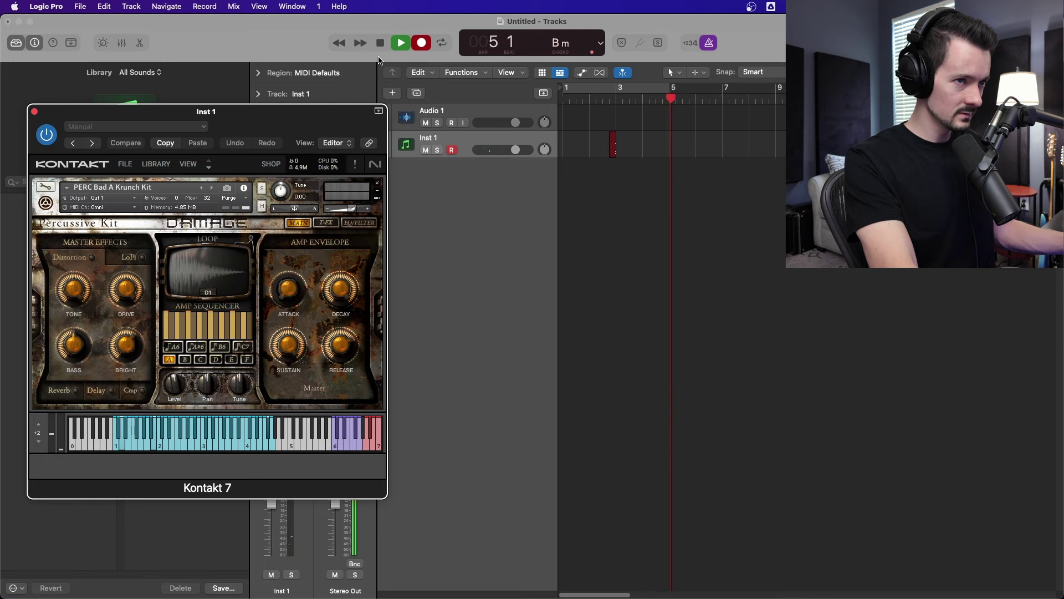
{"action": "key", "text": "space"}
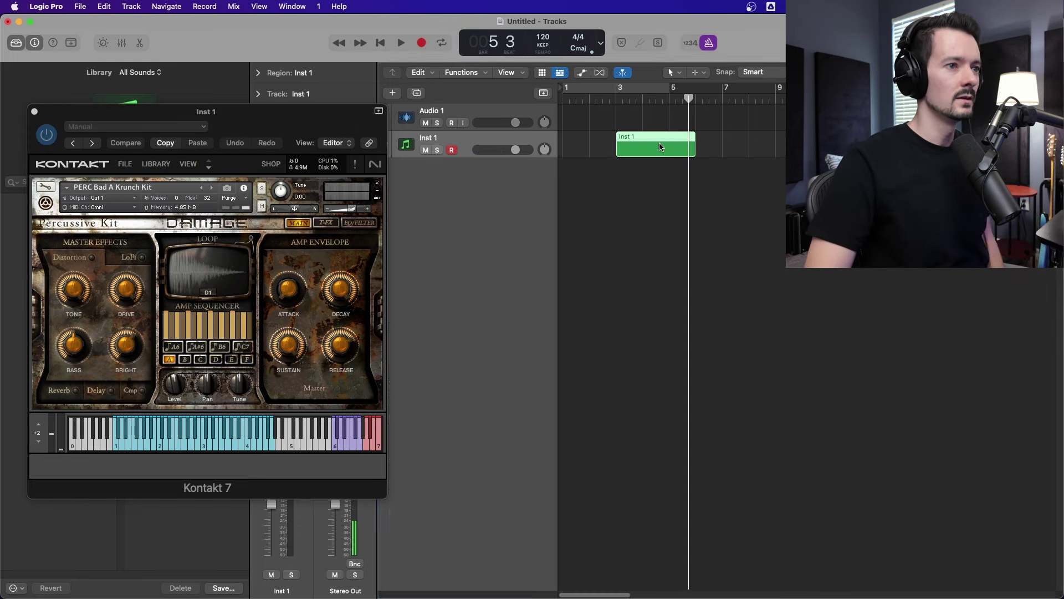
- Open the Inst 1 region in the Piano Roll, select all its notes and quantize them to 1/4 Note
{"action": "double_click", "coordinate": [660, 142]}
{"action": "scroll", "coordinate": [630, 511], "scroll_direction": "up", "scroll_amount": 2}
{"action": "right_click", "coordinate": [650, 462]}
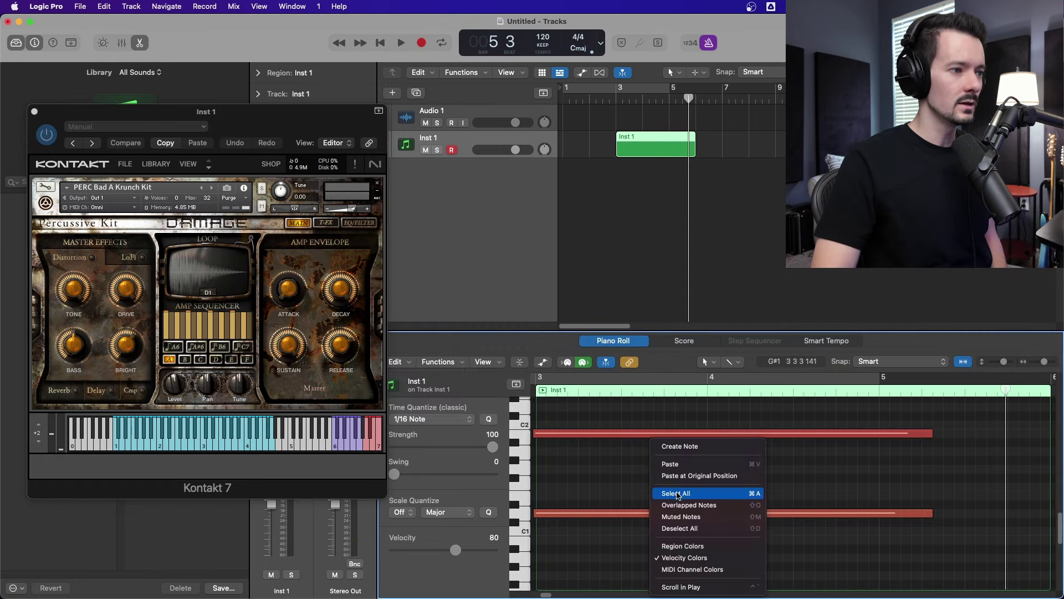
{"action": "left_click", "coordinate": [675, 493]}
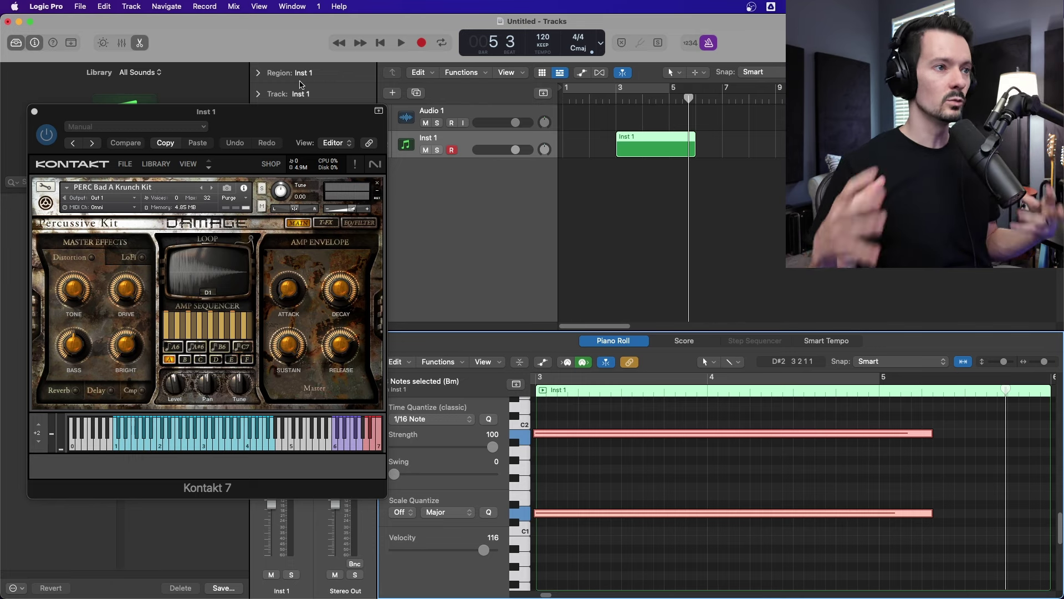
{"action": "left_click", "coordinate": [476, 424]}
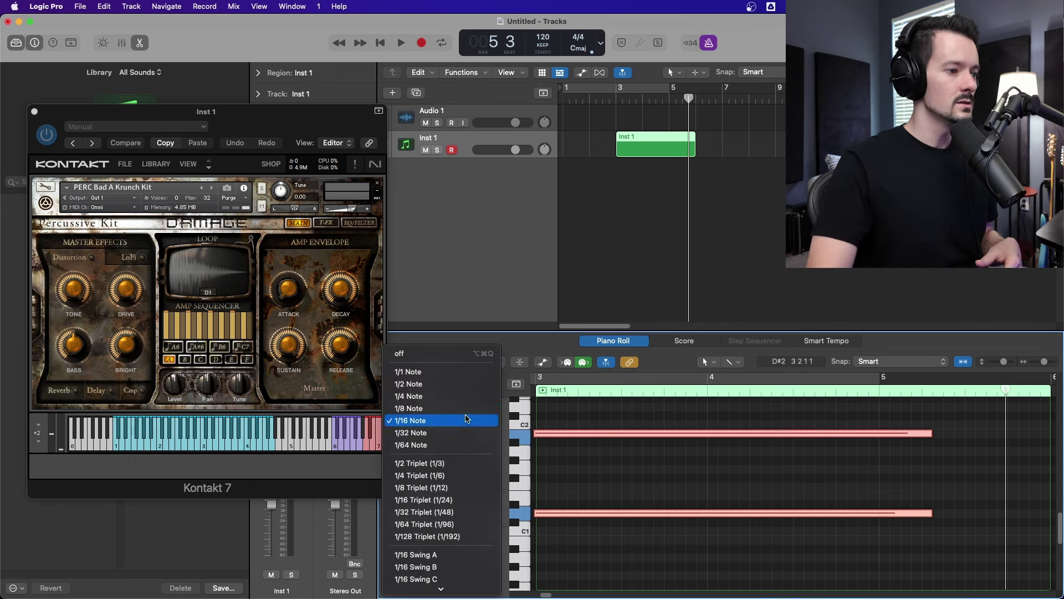
{"action": "left_click", "coordinate": [494, 397]}
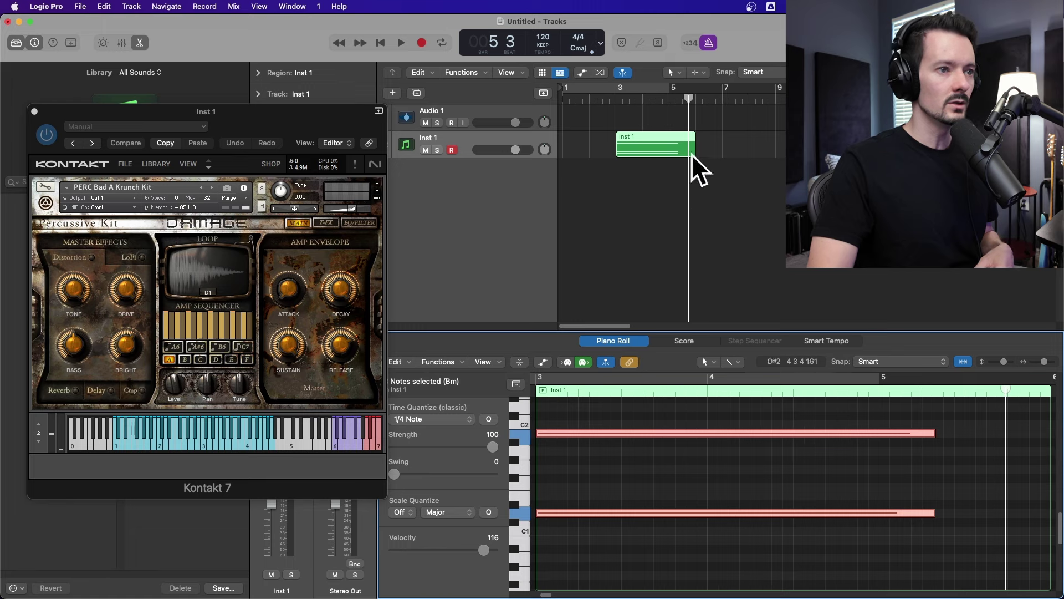
- Play the quantized hit from bar 3 and lower the selected percussion sample's level in Kontakt to about -6.8 dB
{"action": "left_click", "coordinate": [612, 89]}
{"action": "key", "text": "space"}
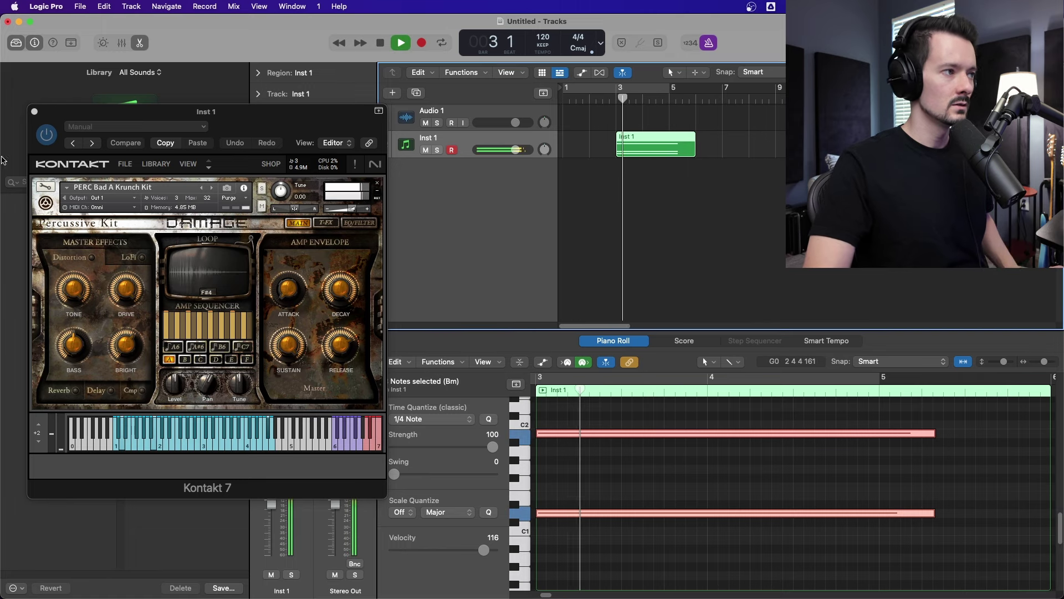
{"action": "key", "text": "space"}
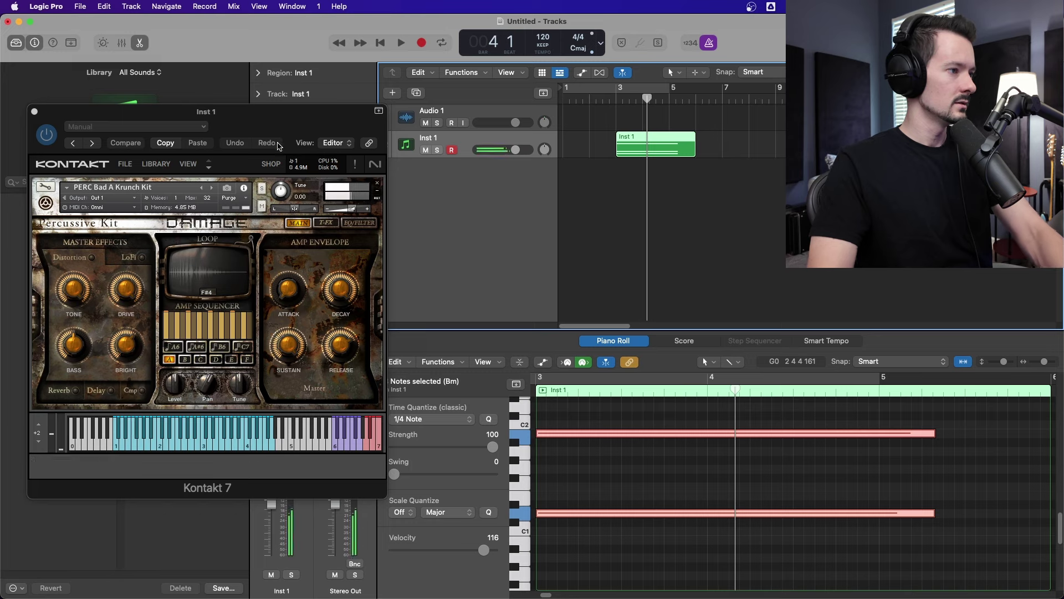
{"action": "left_click_drag", "start_coordinate": [288, 123], "coordinate": [299, 87]}
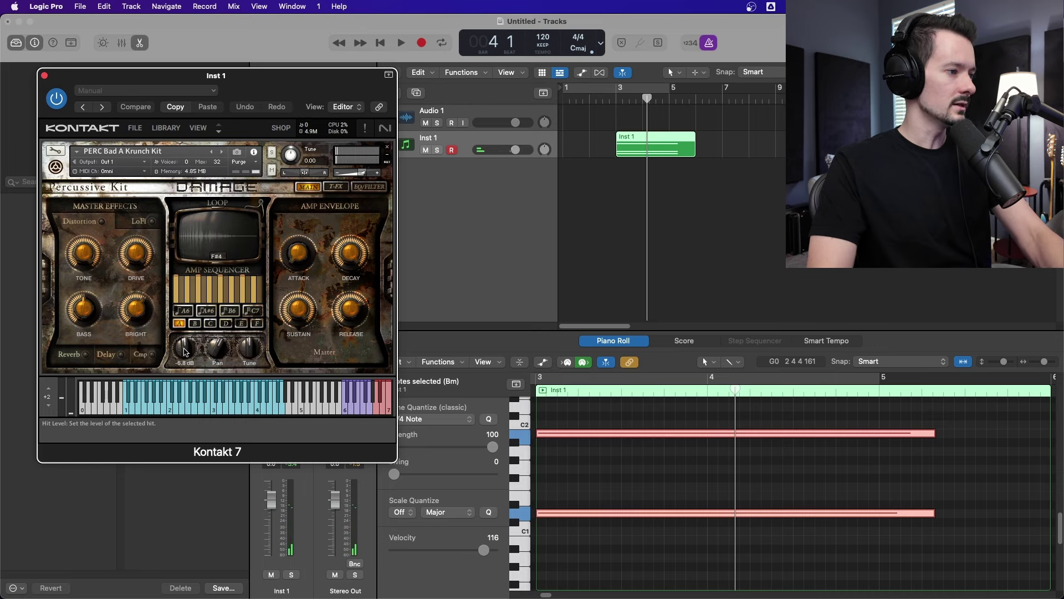
{"action": "key", "text": "space"}
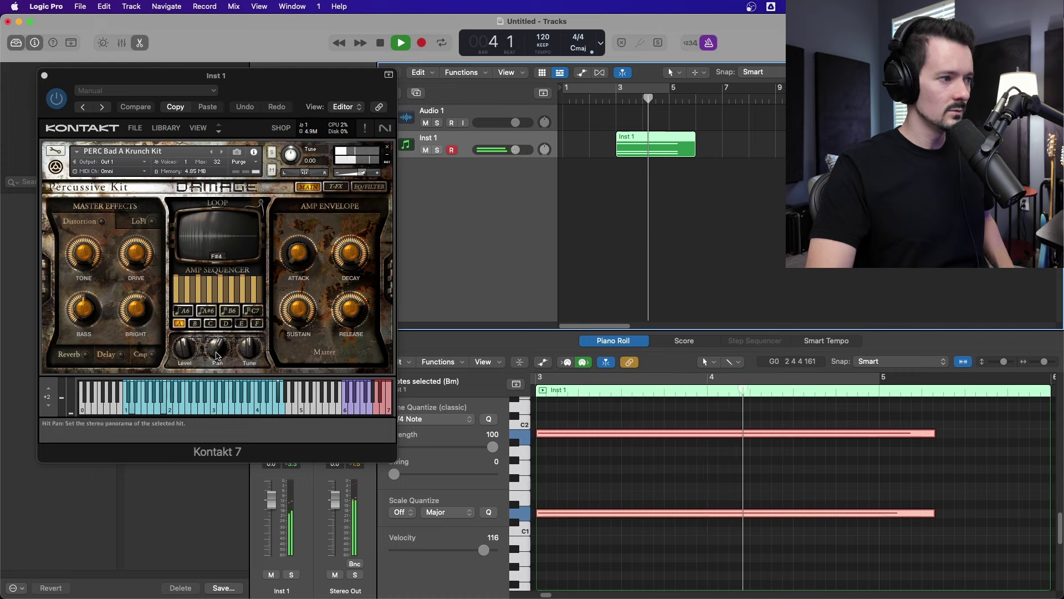
{"action": "left_click_drag", "start_coordinate": [184, 349], "coordinate": [186, 356]}
{"action": "key", "text": "space"}
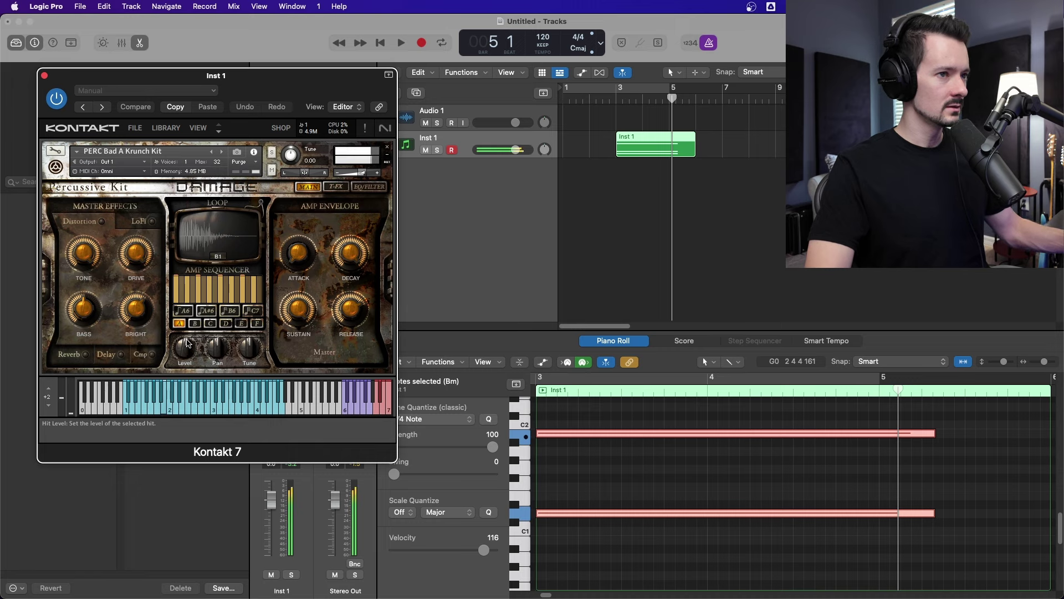
- Replay the region from bar 3 and adjust the D1 hit's level in Kontakt
{"action": "left_click", "coordinate": [616, 101]}
{"action": "key", "text": "space"}
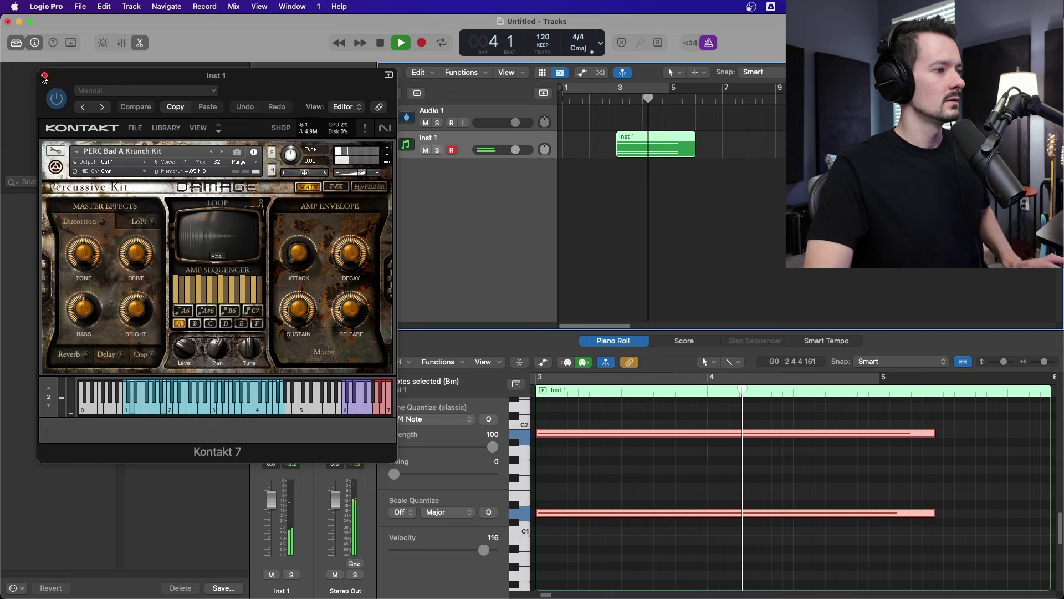
{"action": "key", "text": "space"}
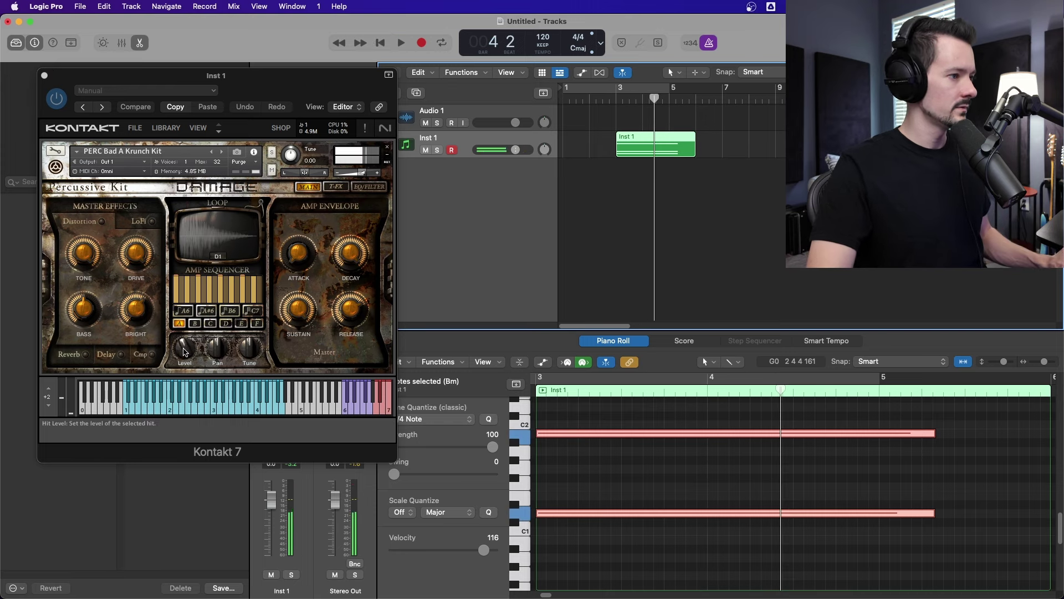
{"action": "left_click", "coordinate": [184, 355]}
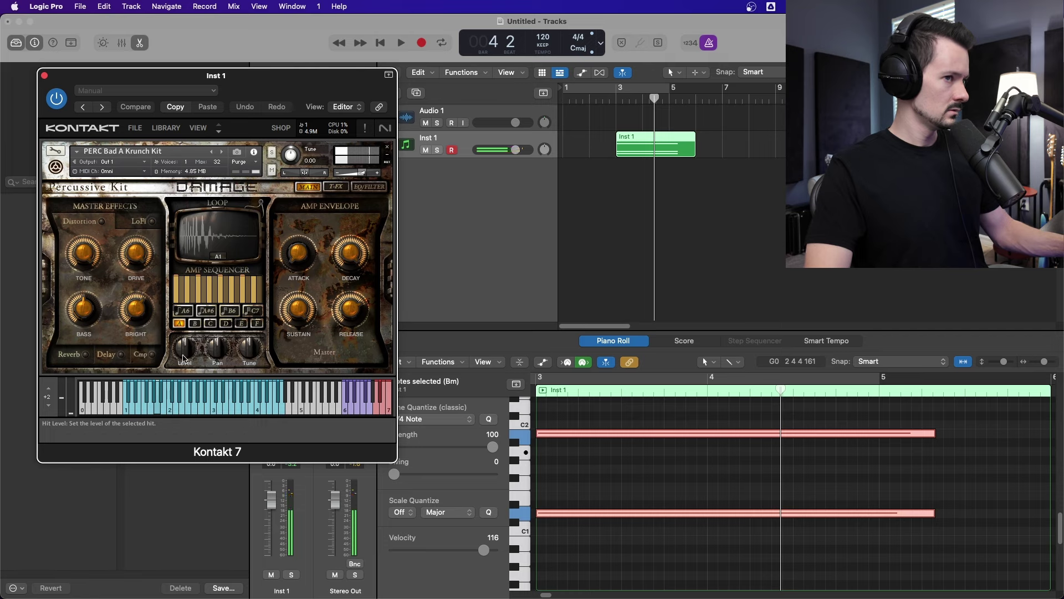
- Move the upper note in the Piano Roll down to A1 and play the region back
{"action": "left_click", "coordinate": [586, 426]}
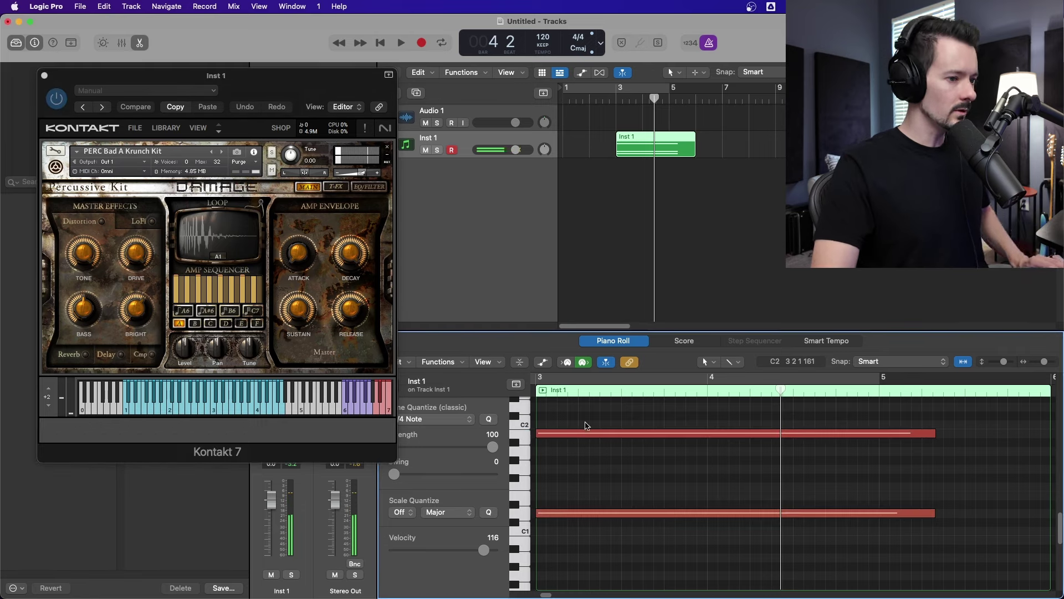
{"action": "left_click_drag", "start_coordinate": [585, 436], "coordinate": [585, 453]}
{"action": "left_click", "coordinate": [574, 204]}
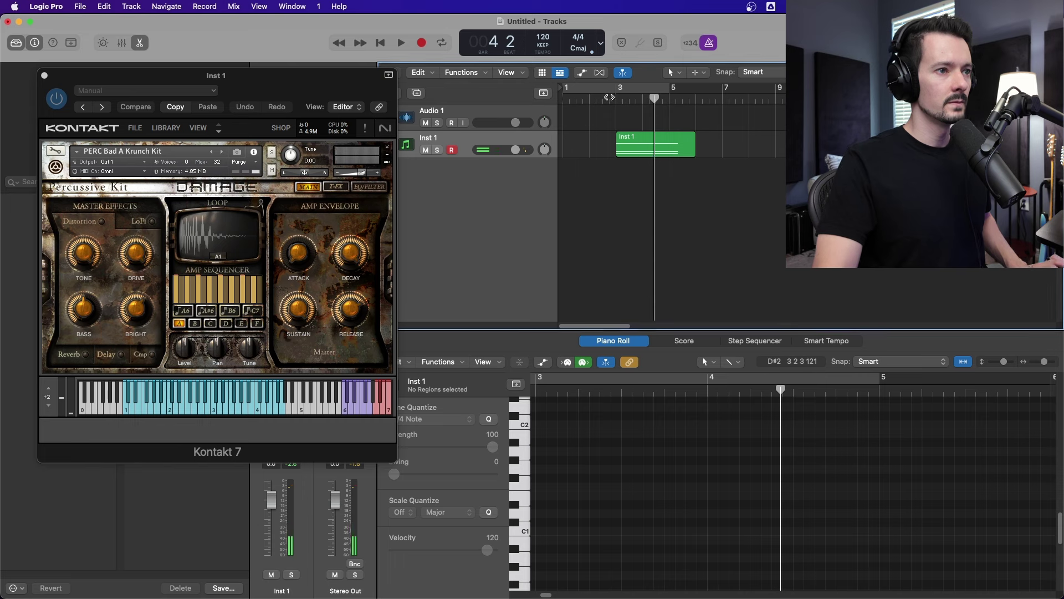
{"action": "key", "text": "space"}
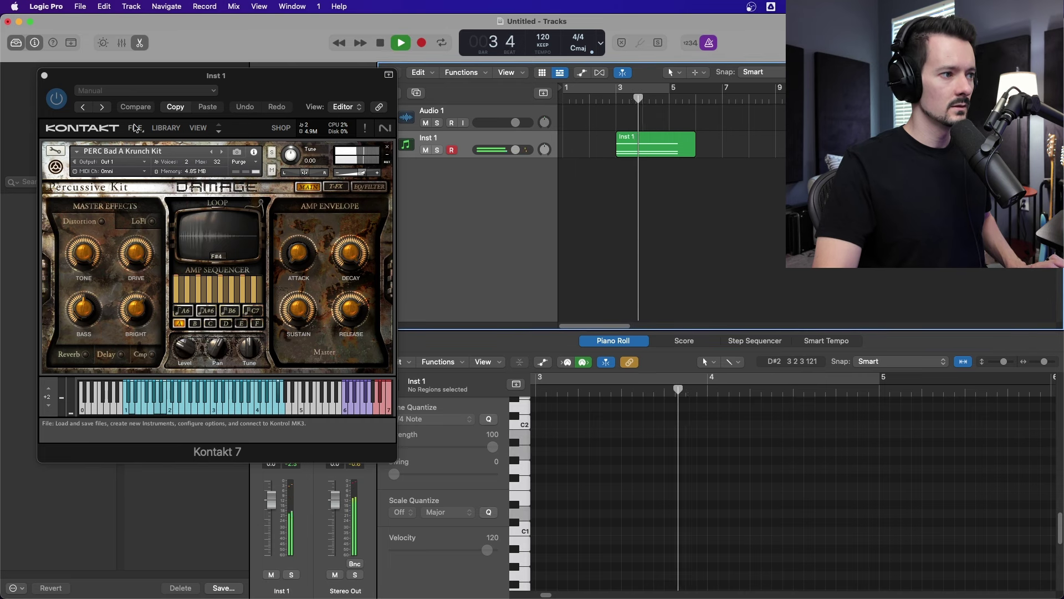
{"action": "key", "text": "space"}
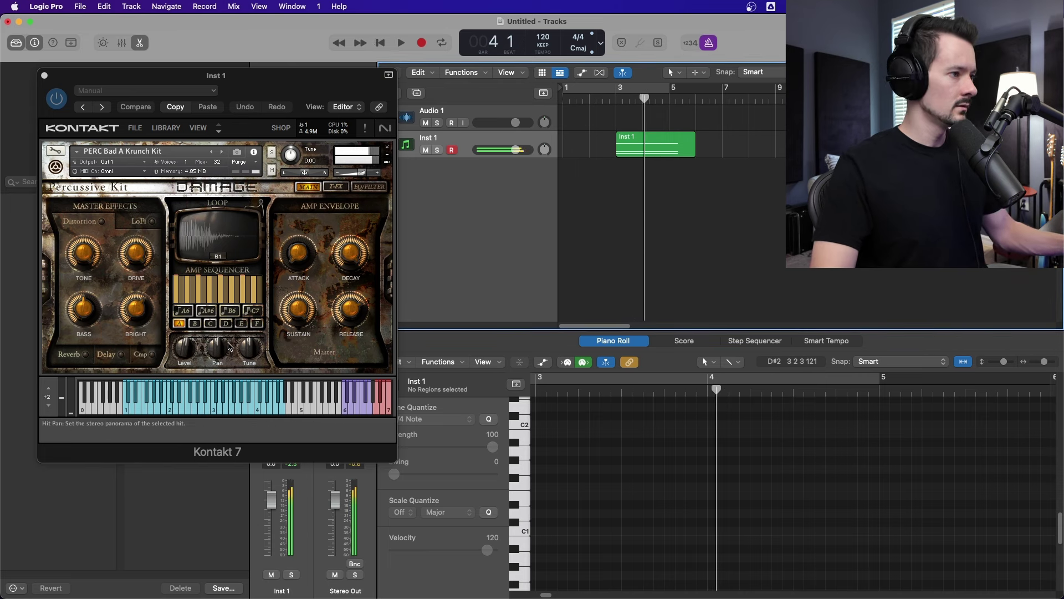
- Lower the D1 hit's level in Kontakt to about -13 dB and play the region from bar 3
{"action": "left_click", "coordinate": [187, 352]}
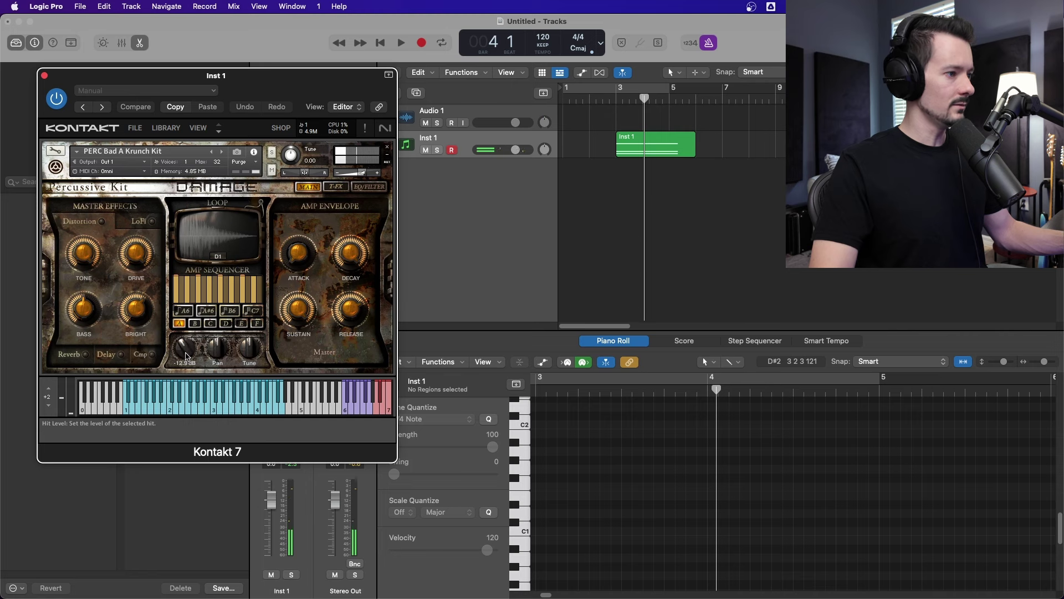
{"action": "left_click", "coordinate": [615, 100]}
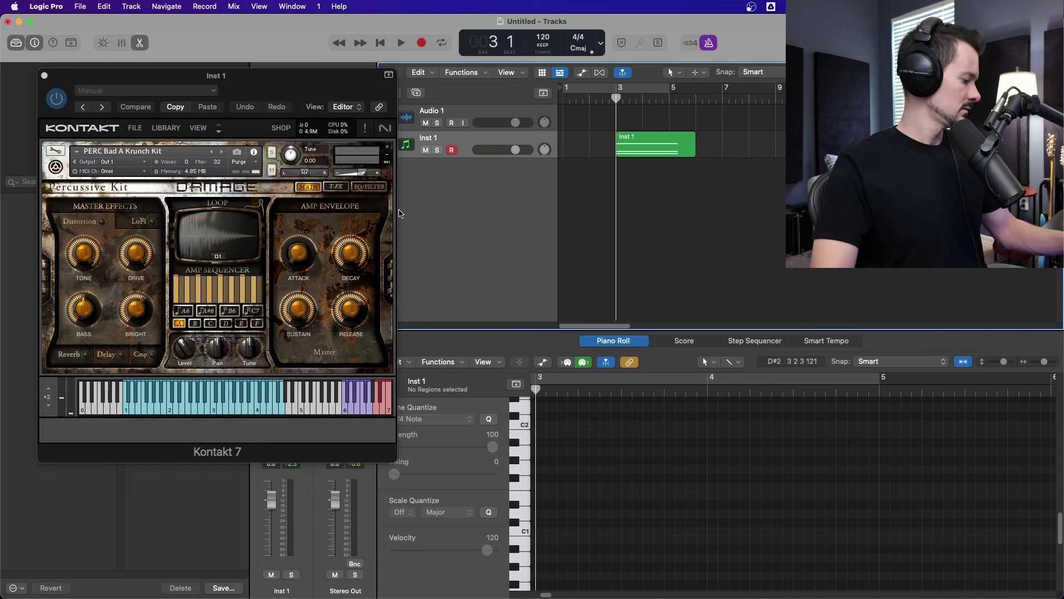
{"action": "key", "text": "space"}
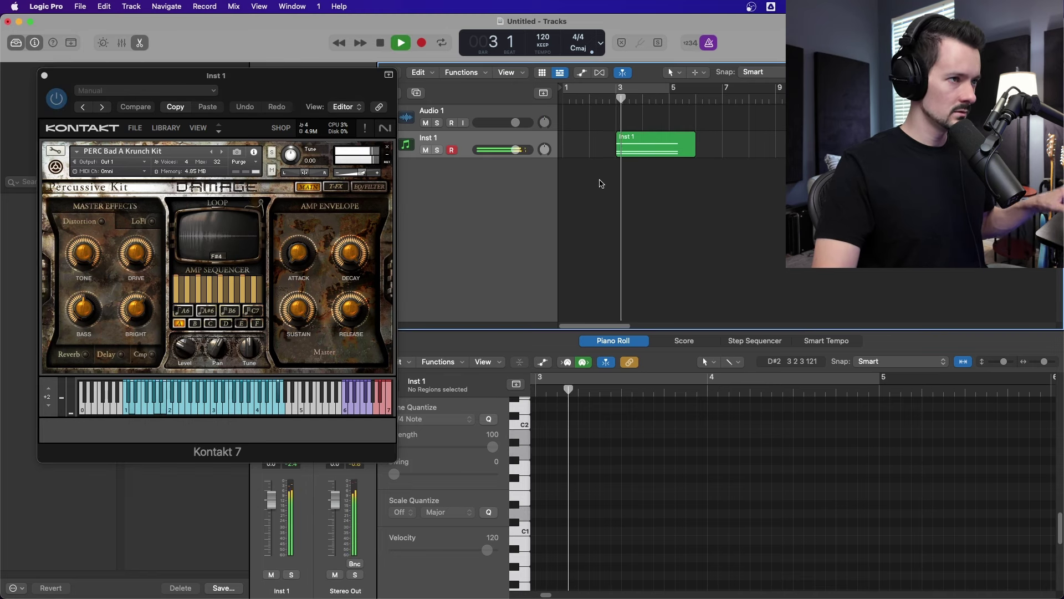
{"action": "key", "text": "space"}
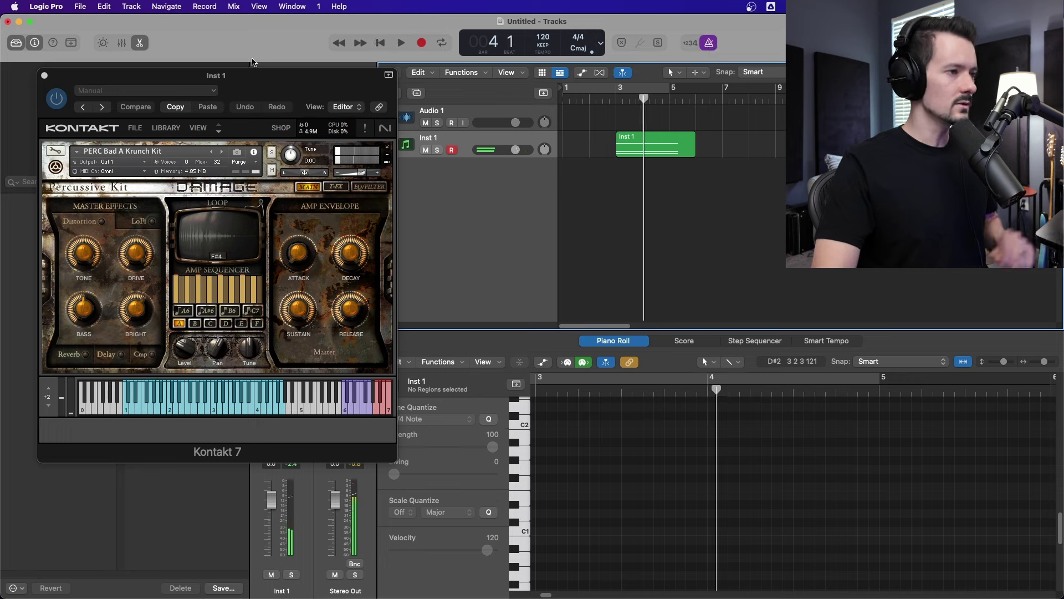
- Close the Kontakt window and listen to the Inst 1 hit again from bar 3
{"action": "left_click", "coordinate": [45, 75]}
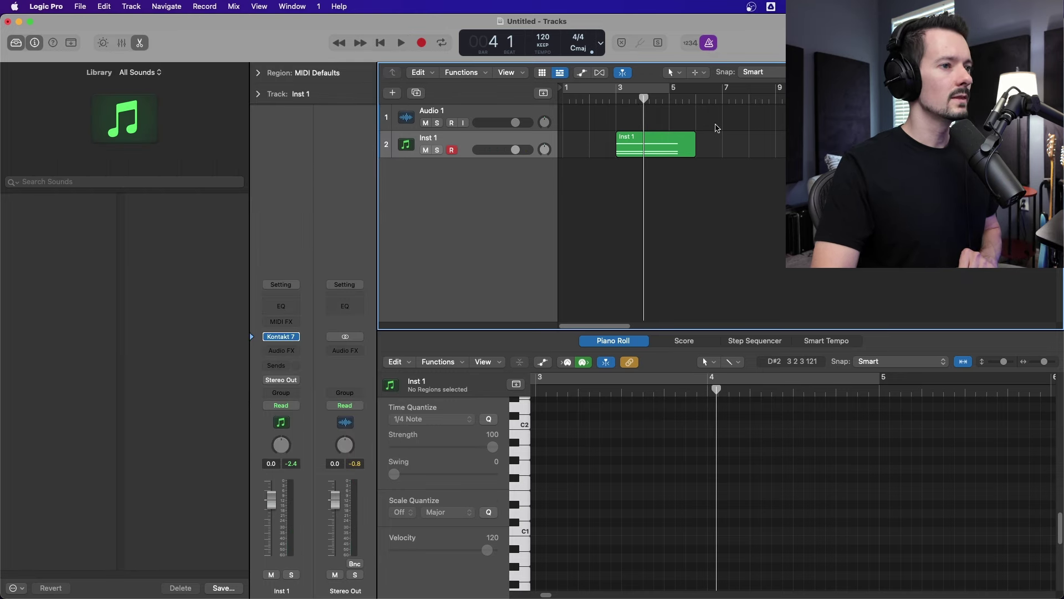
{"action": "left_click", "coordinate": [632, 96]}
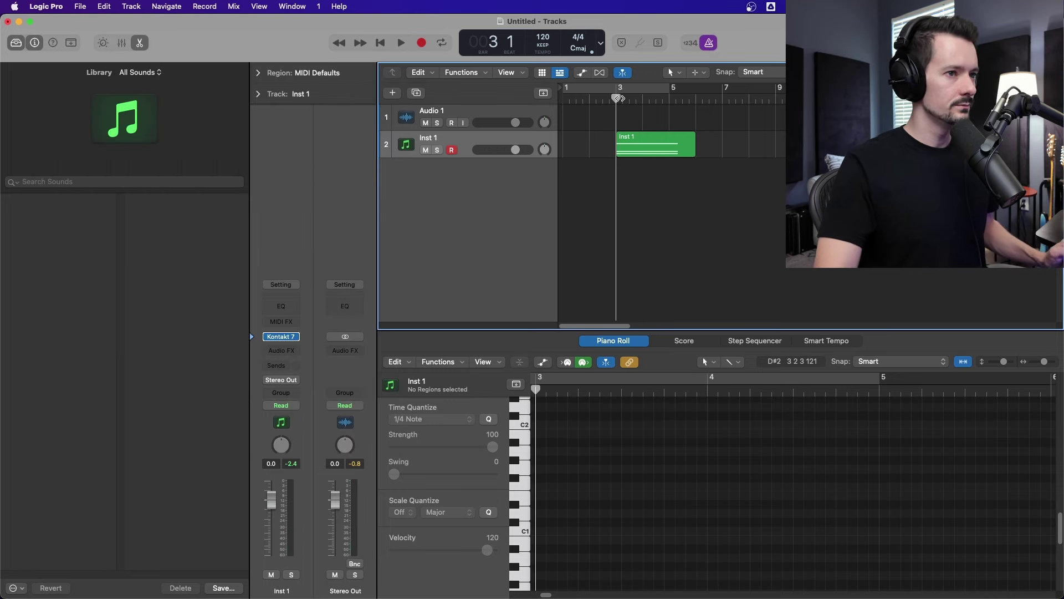
{"action": "key", "text": "space"}
{"action": "key", "text": "space"}
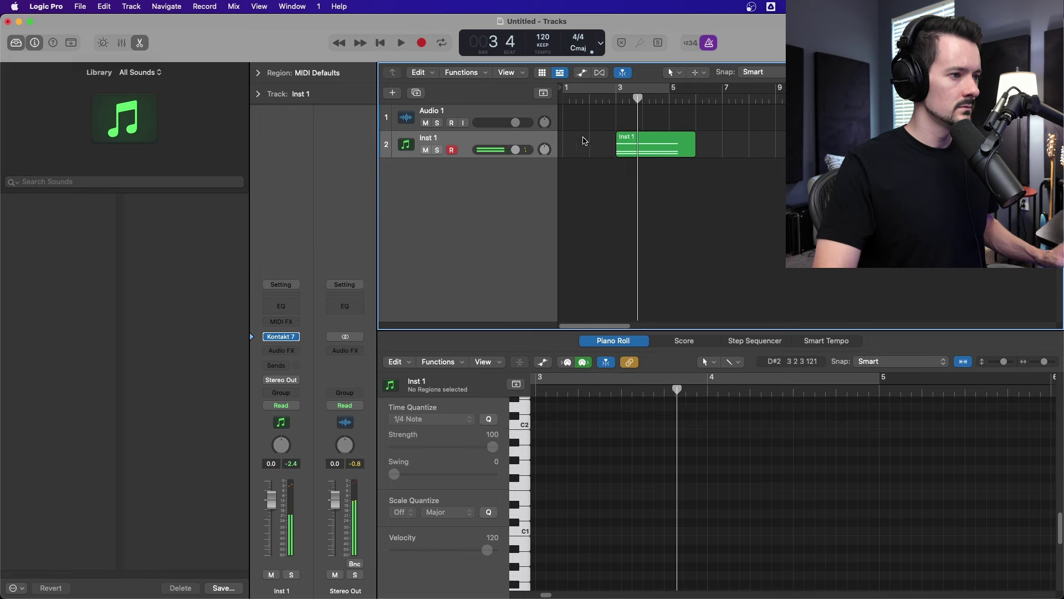
- Create one new software instrument track with an Empty Channel Strip
{"action": "left_click", "coordinate": [391, 94]}
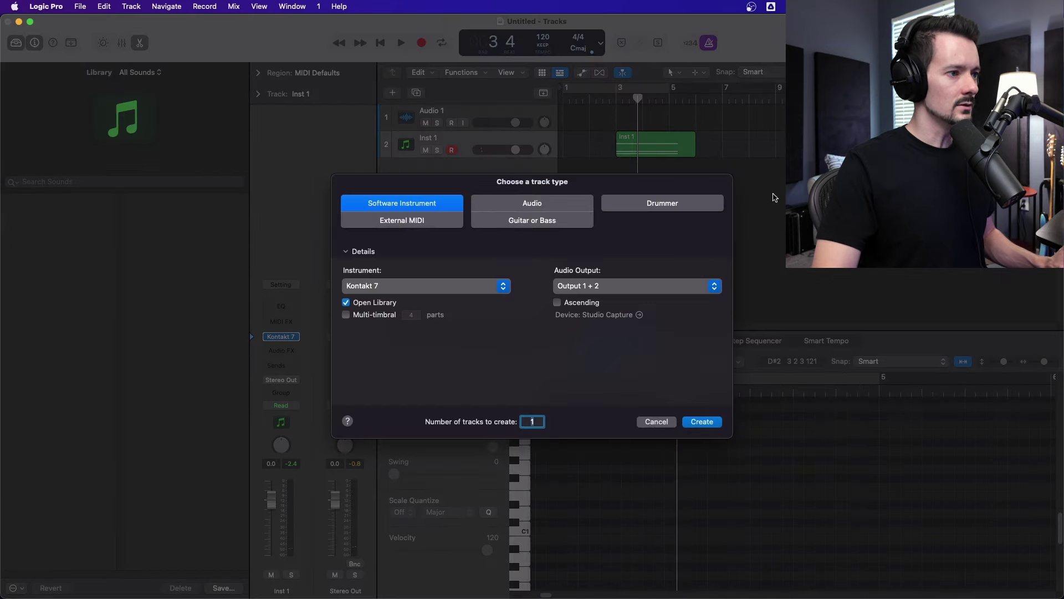
{"action": "left_click", "coordinate": [458, 284]}
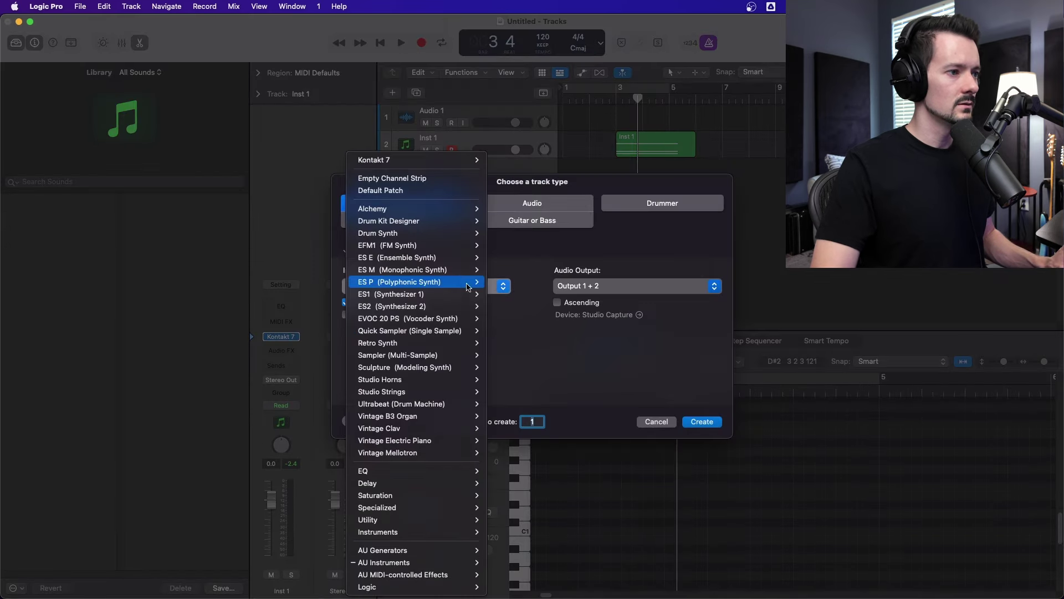
{"action": "left_click", "coordinate": [433, 183]}
{"action": "key", "text": "Return"}
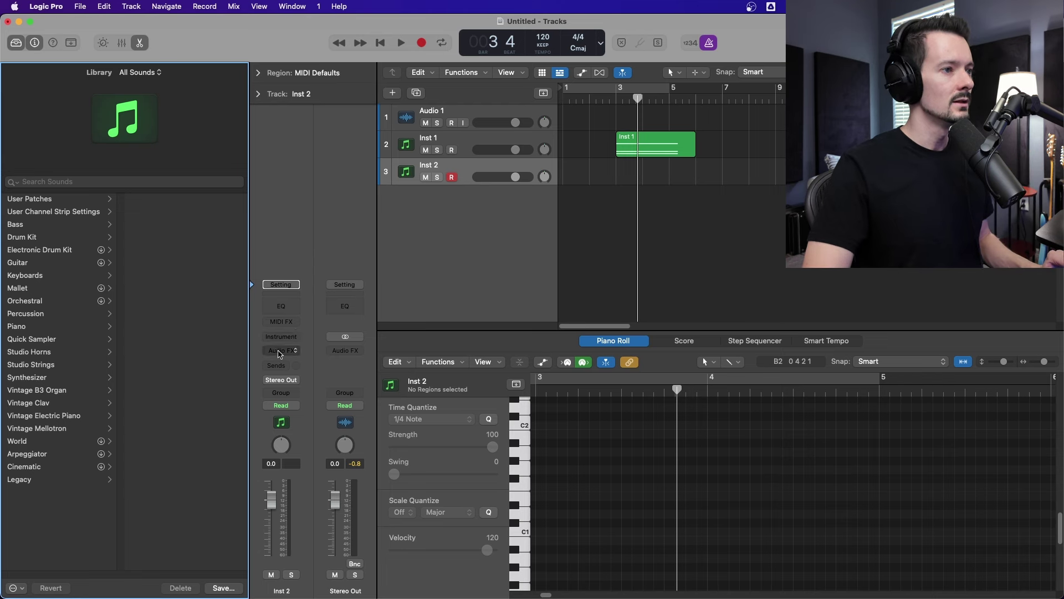
- Load Omnisphere as the instrument on Inst 2 and hide the Library
{"action": "left_click", "coordinate": [281, 336]}
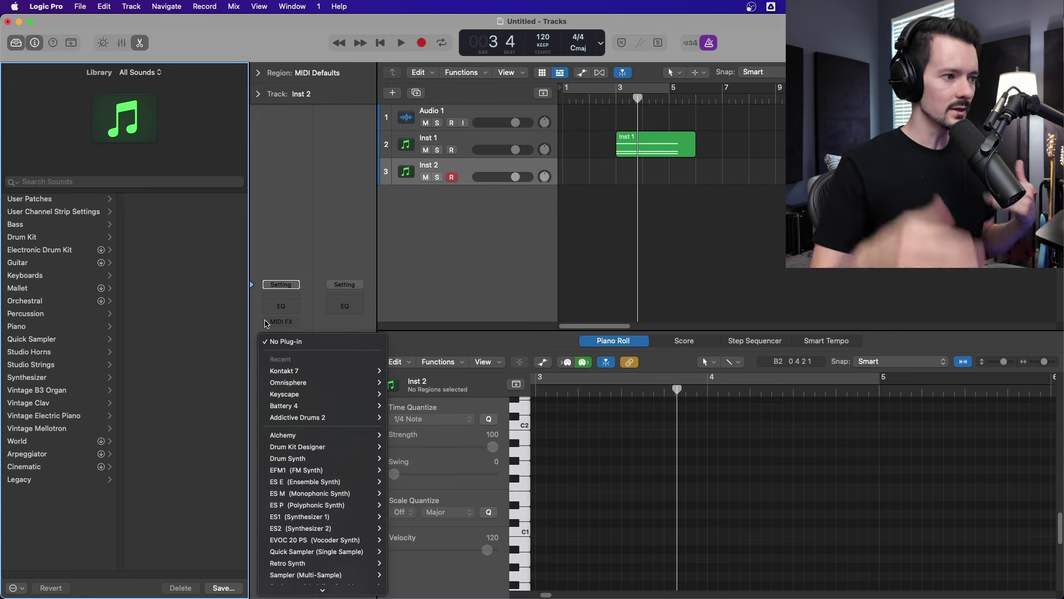
{"action": "left_click", "coordinate": [434, 256]}
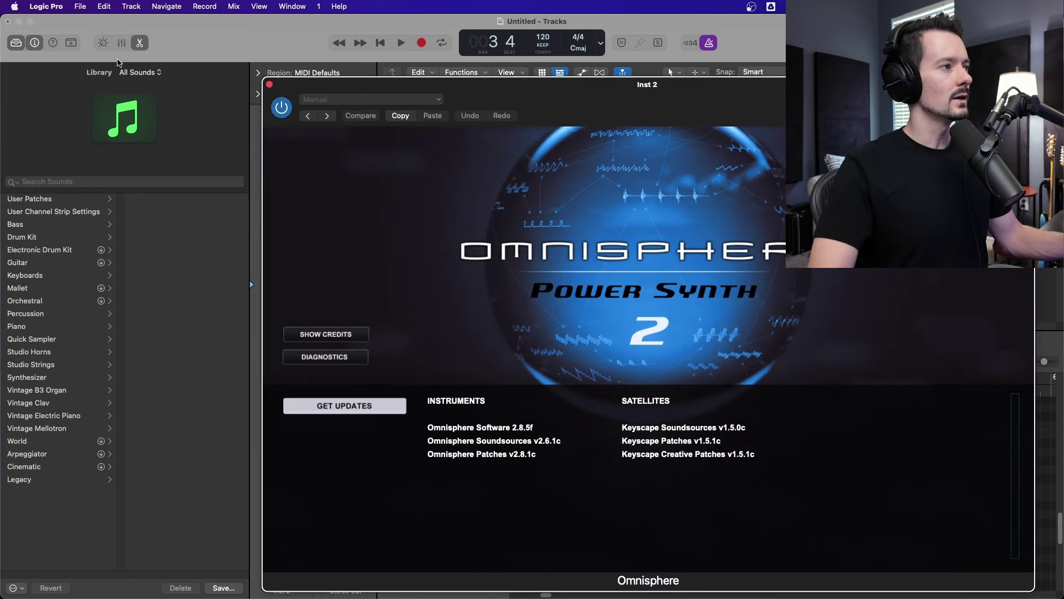
{"action": "key", "text": "y"}
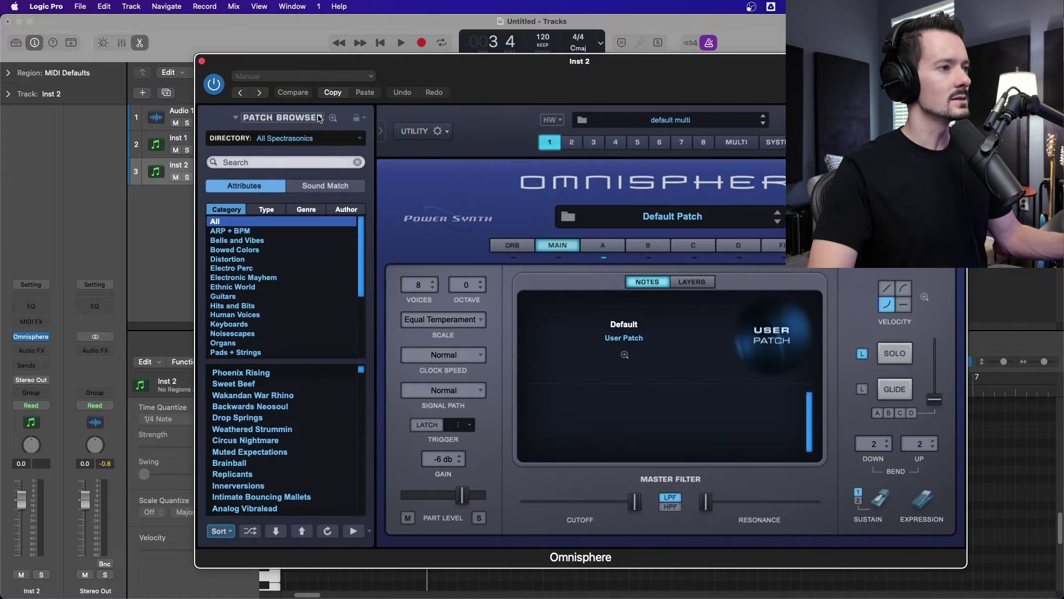
- Filter Omnisphere's full patch browser to Synth Bass patches of type Aggressive Synths with the mood Disturbing
{"action": "left_click", "coordinate": [318, 118]}
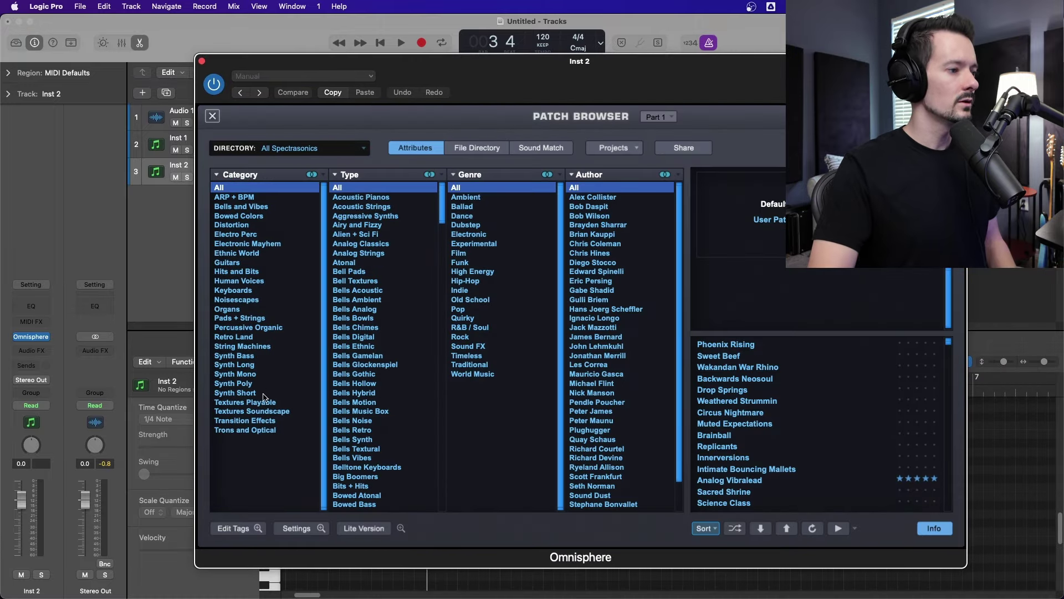
{"action": "left_click", "coordinate": [249, 356]}
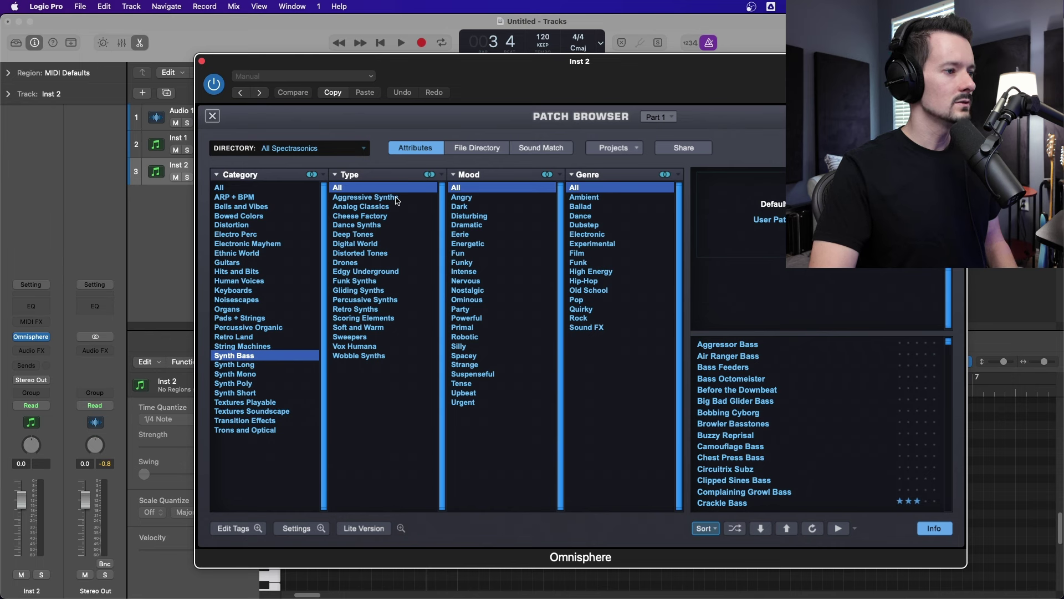
{"action": "left_click", "coordinate": [397, 199]}
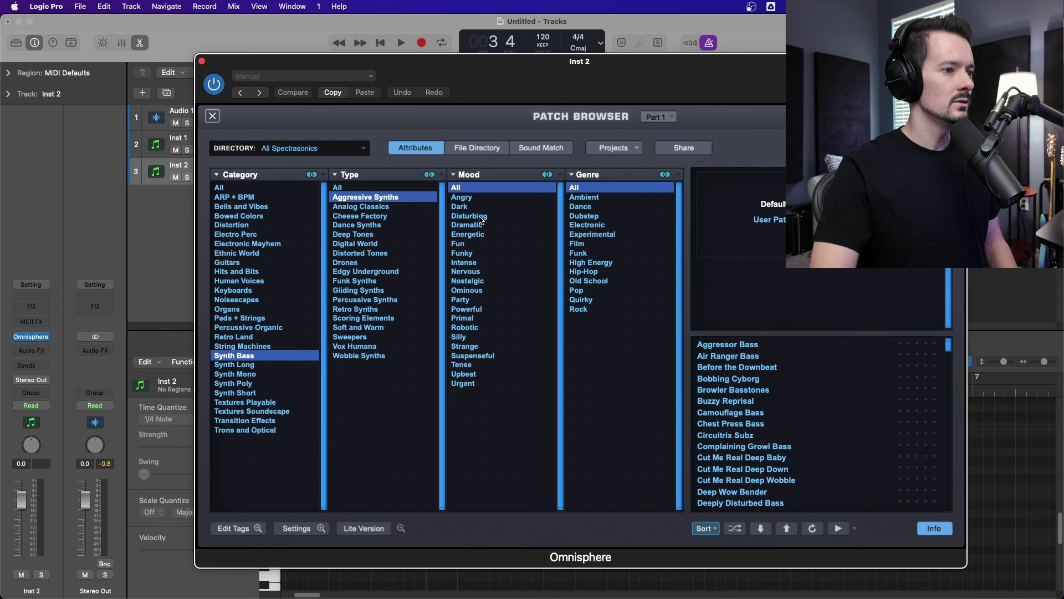
{"action": "left_click", "coordinate": [481, 217]}
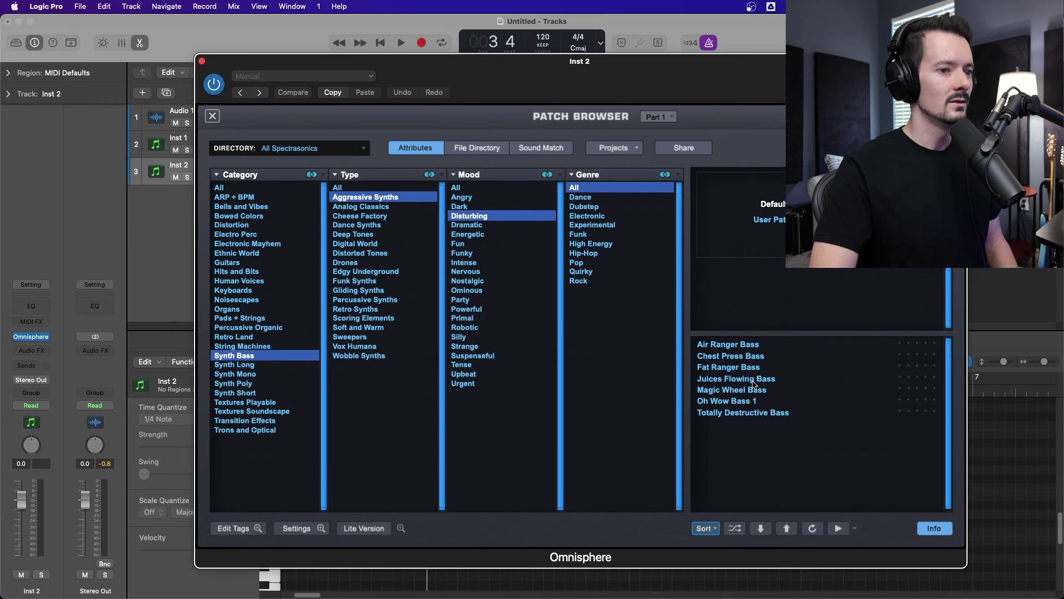
- Audition the filtered bass patches from Air Ranger Bass through Totally Destructive Bass, and load Chest Press Bass
{"action": "left_click", "coordinate": [750, 346]}
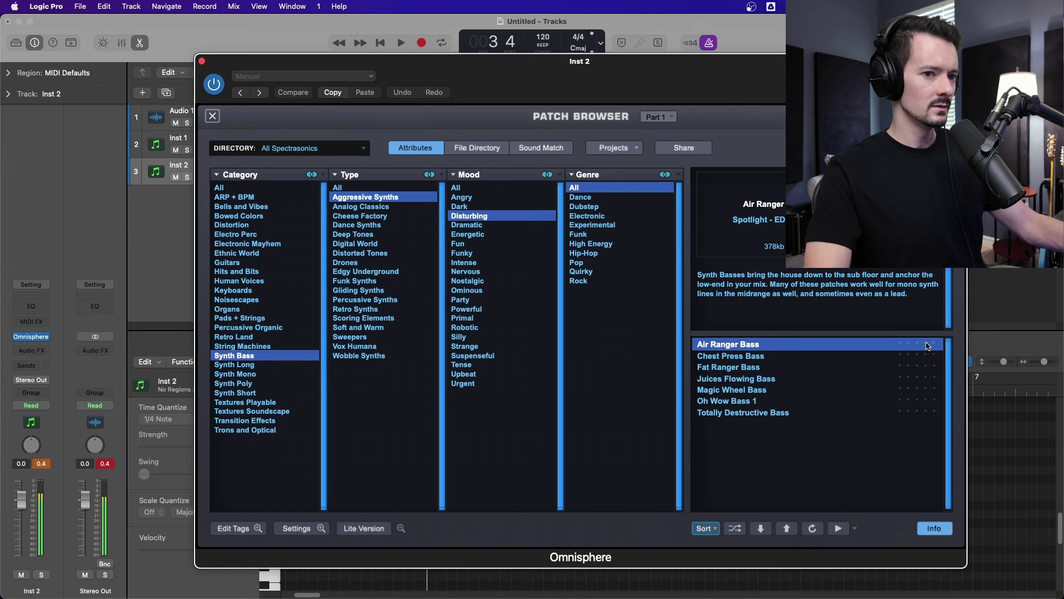
{"action": "left_click", "coordinate": [775, 358]}
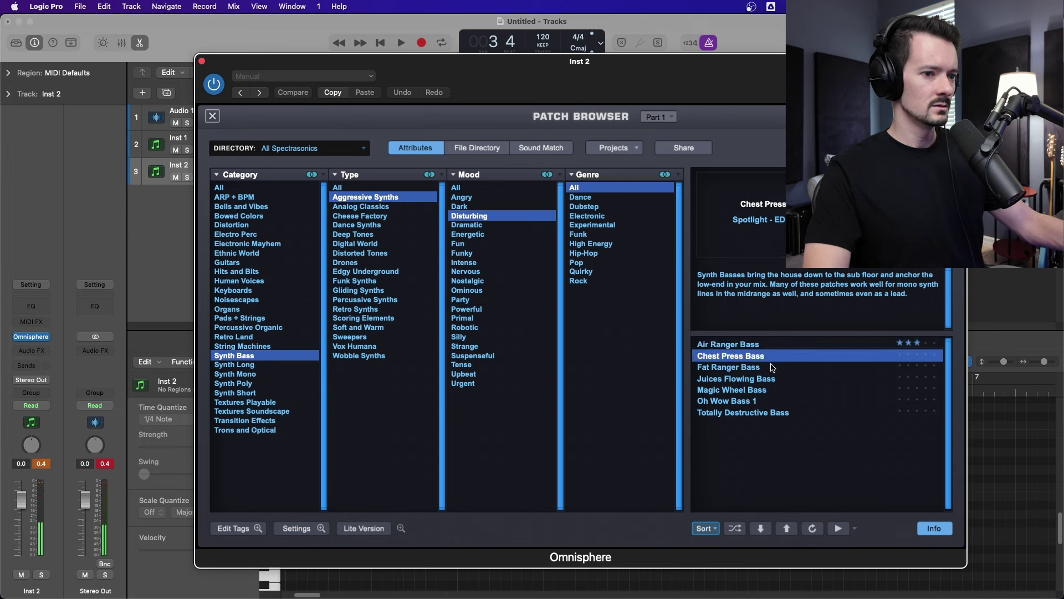
{"action": "left_click", "coordinate": [773, 367]}
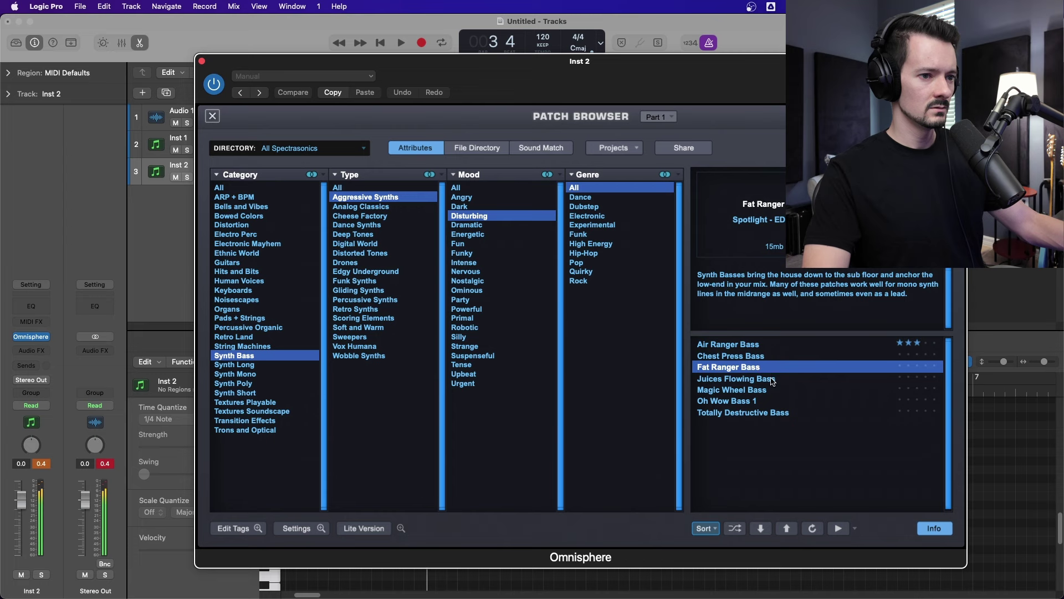
{"action": "left_click", "coordinate": [772, 380]}
{"action": "left_click", "coordinate": [764, 392]}
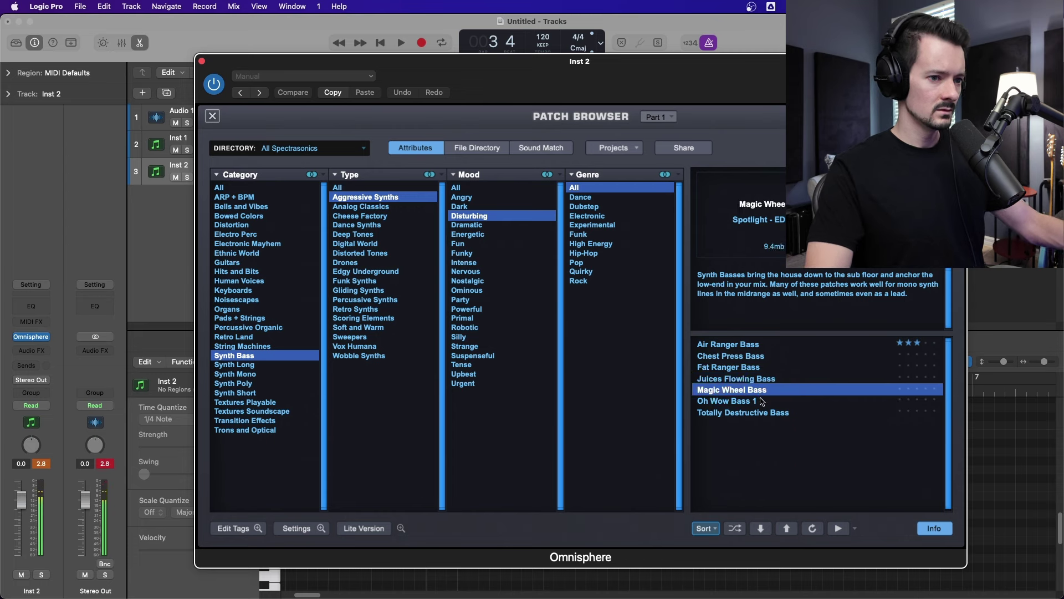
{"action": "left_click", "coordinate": [762, 401]}
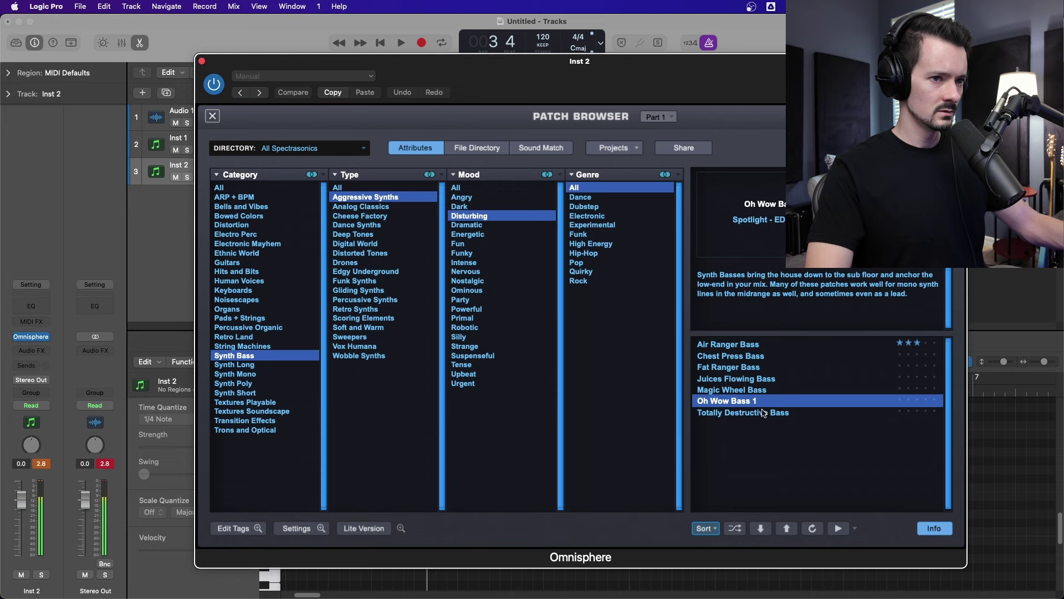
{"action": "left_click", "coordinate": [763, 414]}
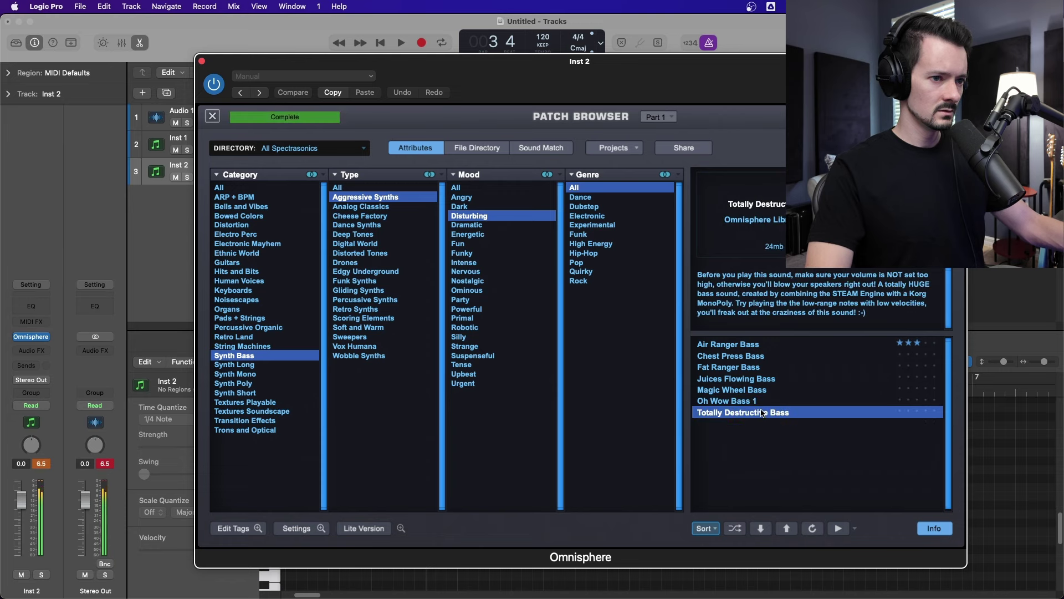
{"action": "left_click", "coordinate": [758, 356]}
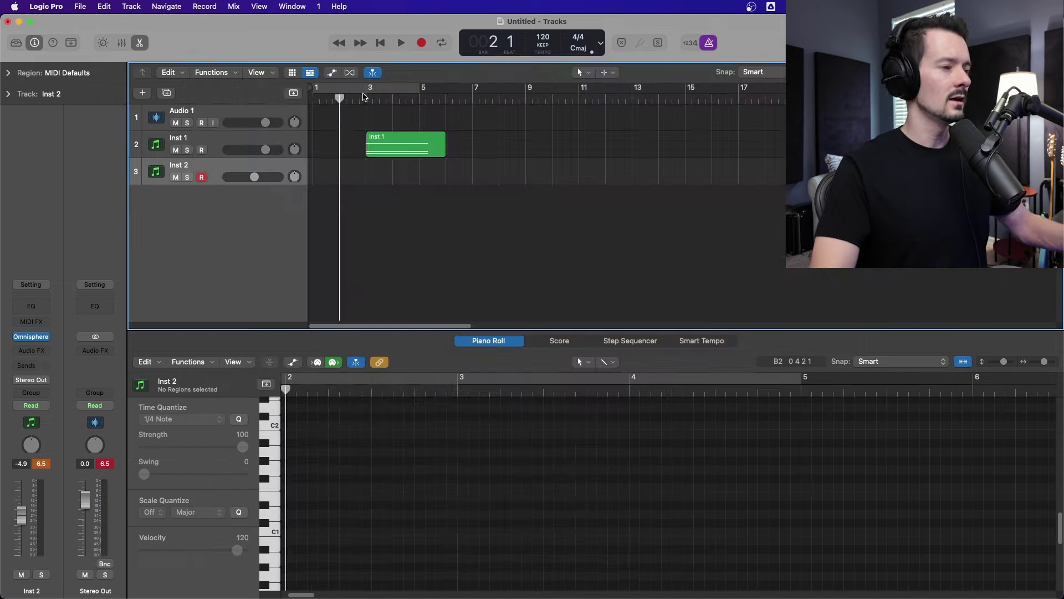
- Play the Inst 1 hit from bar 3 and stop playback around bar 4
{"action": "left_click", "coordinate": [365, 99]}
{"action": "key", "text": "space"}
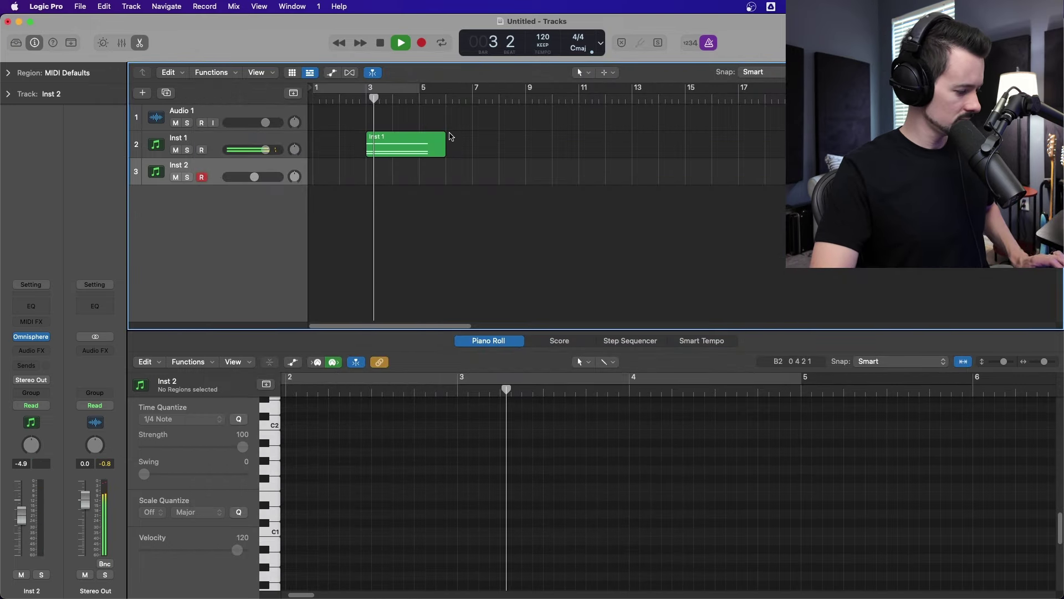
{"action": "key", "text": "space"}
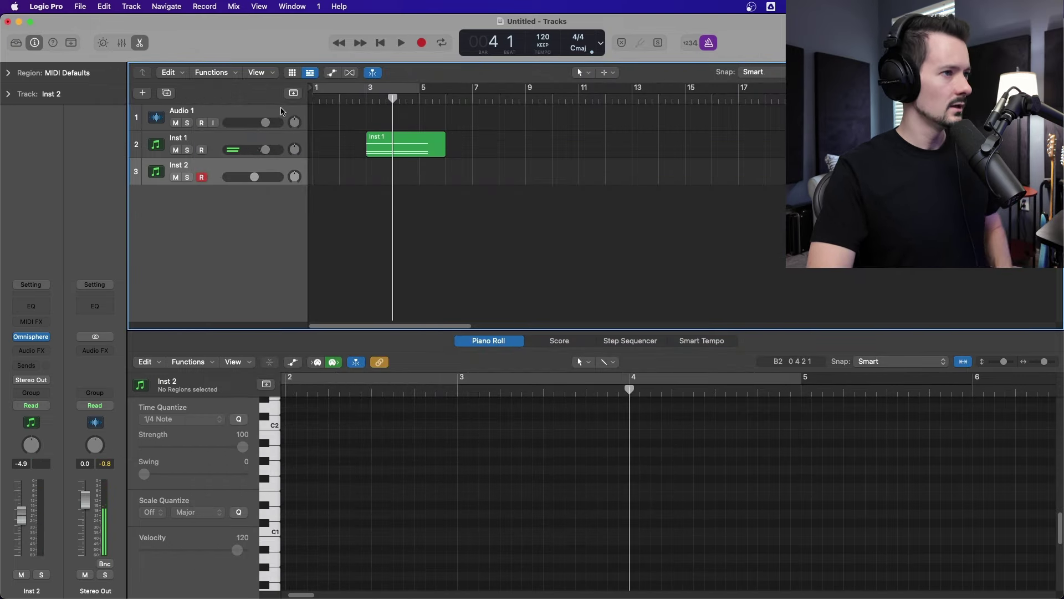
- Open Kontakt on Inst 1, shorten the region's lowest note to about one beat, and leave the amp envelope's Sustain at 0.0 dB
{"action": "left_click", "coordinate": [230, 150]}
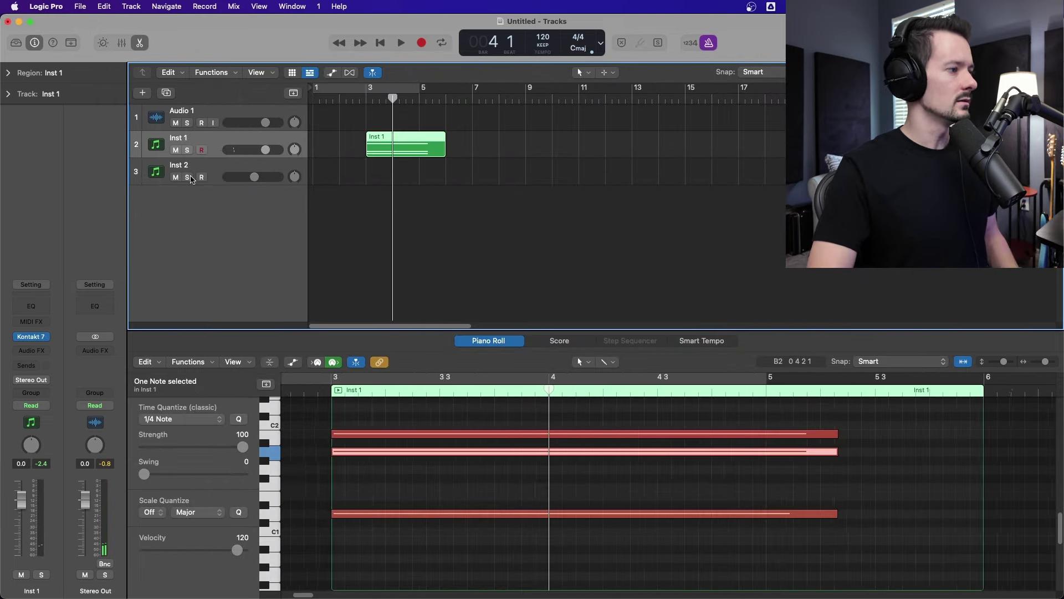
{"action": "left_click", "coordinate": [42, 338]}
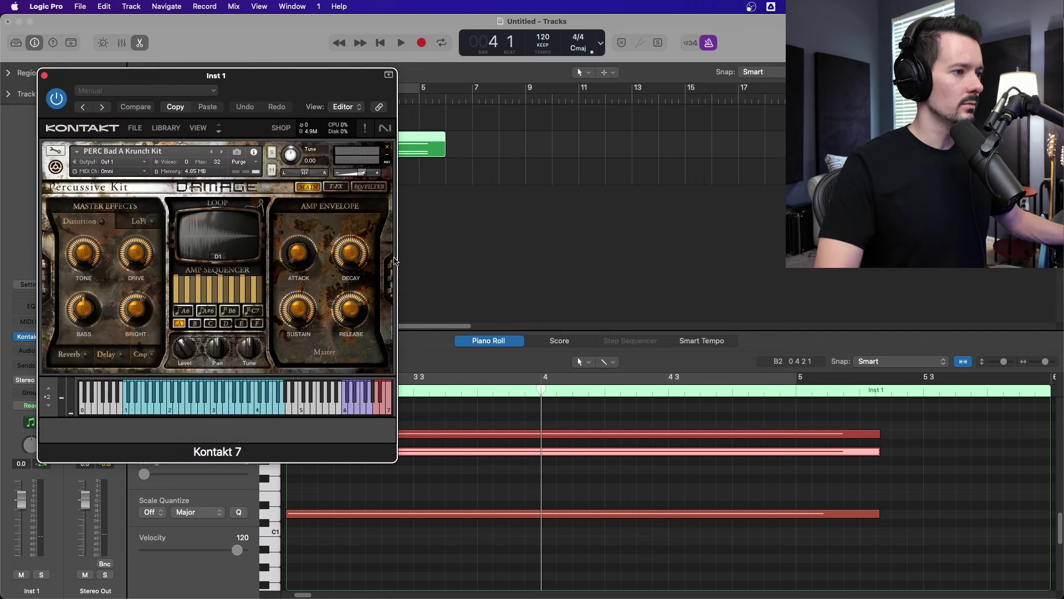
{"action": "left_click_drag", "start_coordinate": [299, 308], "coordinate": [300, 317]}
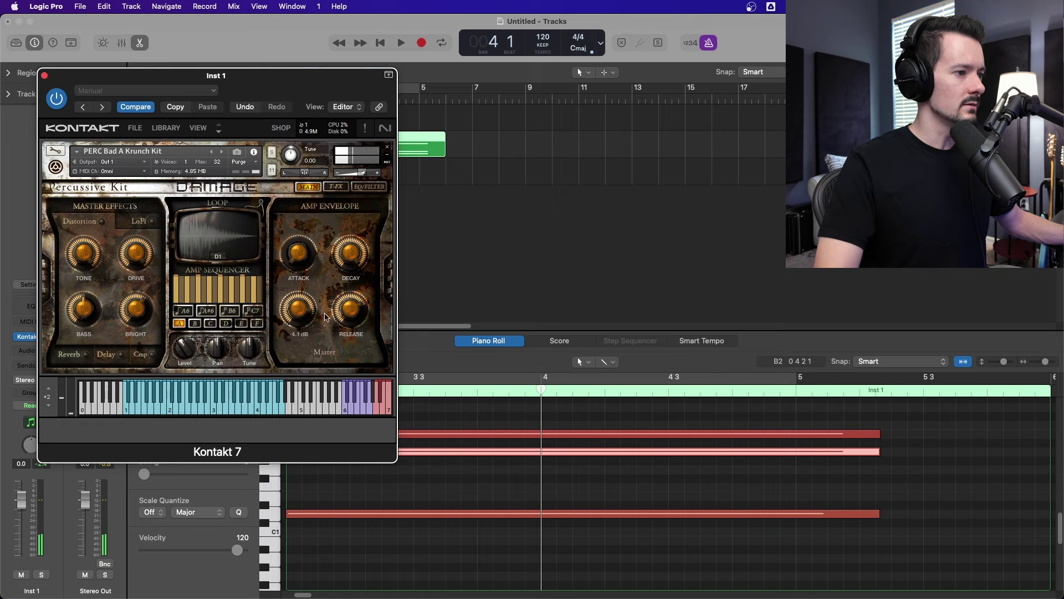
{"action": "left_click_drag", "start_coordinate": [878, 514], "coordinate": [349, 511]}
{"action": "left_click", "coordinate": [299, 308]}
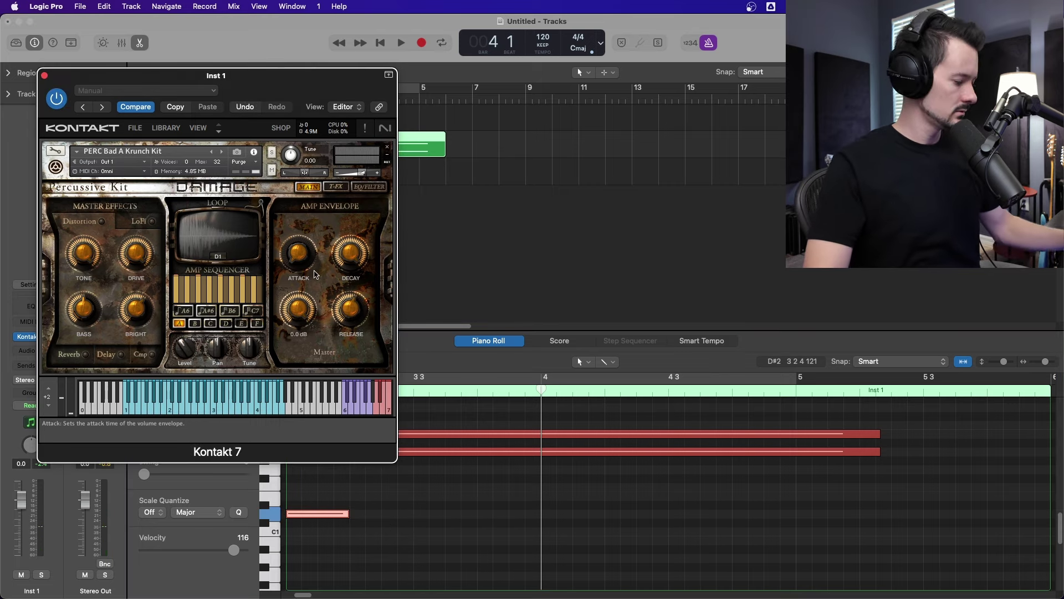
- Move the Kontakt window clear of the Inst 1 region and play the hit from bar 3 twice
{"action": "left_click_drag", "start_coordinate": [236, 68], "coordinate": [739, 115]}
{"action": "left_click", "coordinate": [370, 100]}
{"action": "key", "text": "space"}
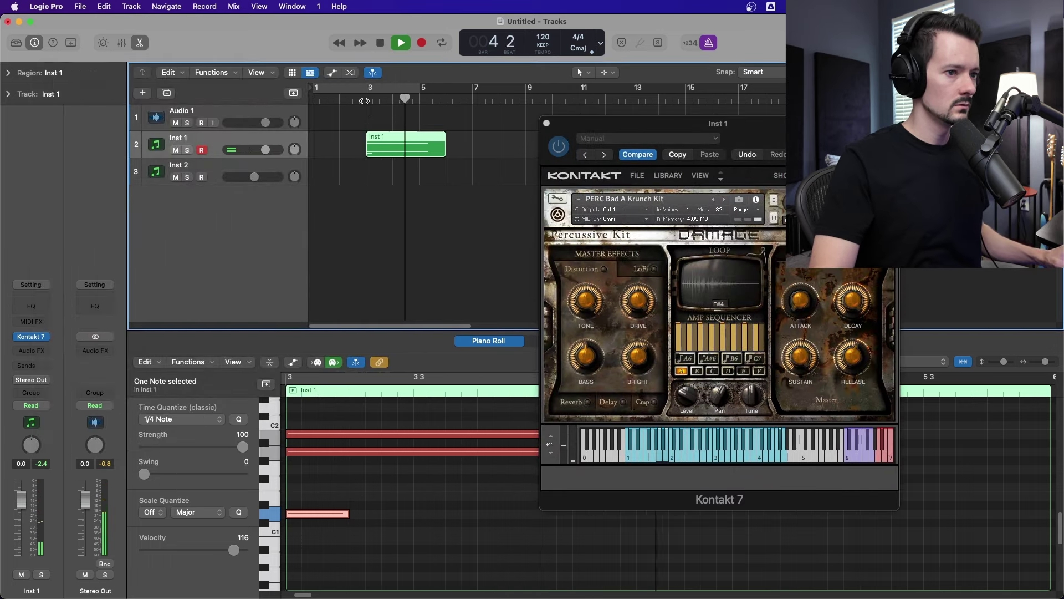
{"action": "left_click", "coordinate": [364, 101]}
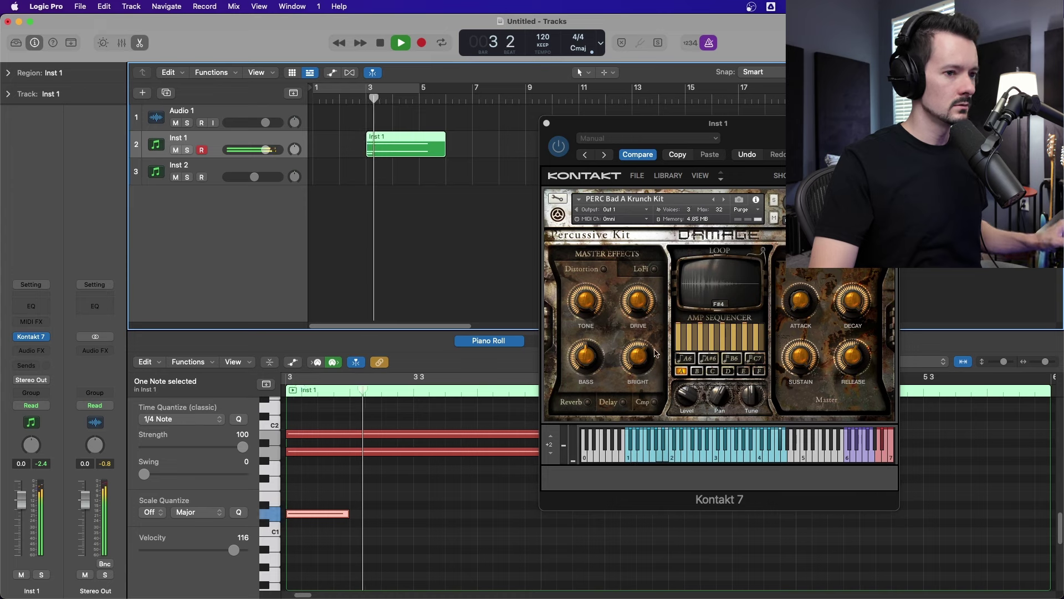
{"action": "key", "text": "space"}
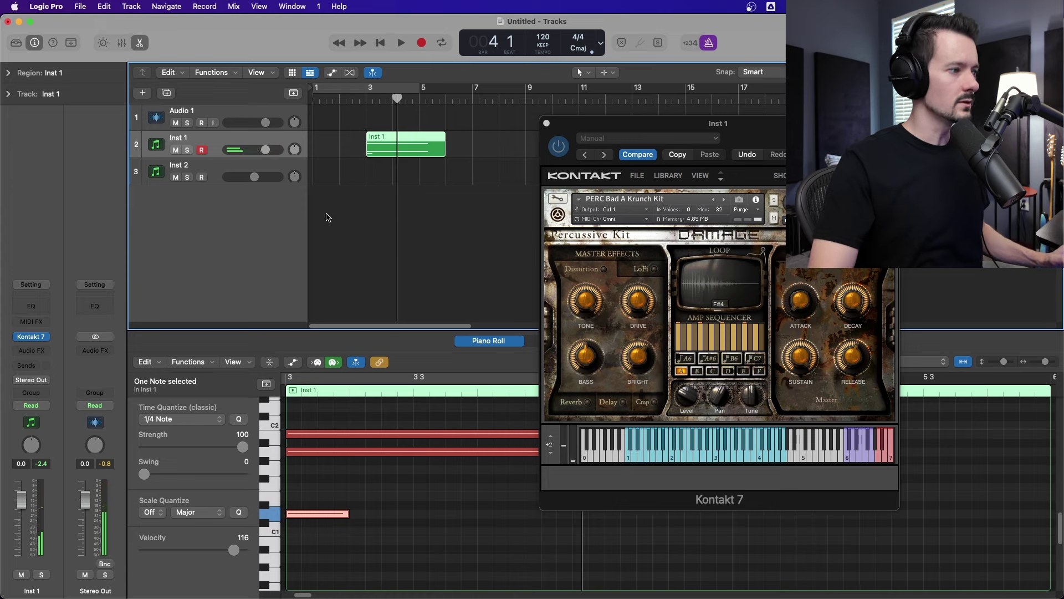
- Insert the Raum reverb in stereo as an audio effect on Inst 1
{"action": "left_click", "coordinate": [31, 351]}
{"action": "mouse_move", "coordinate": [47, 480]}
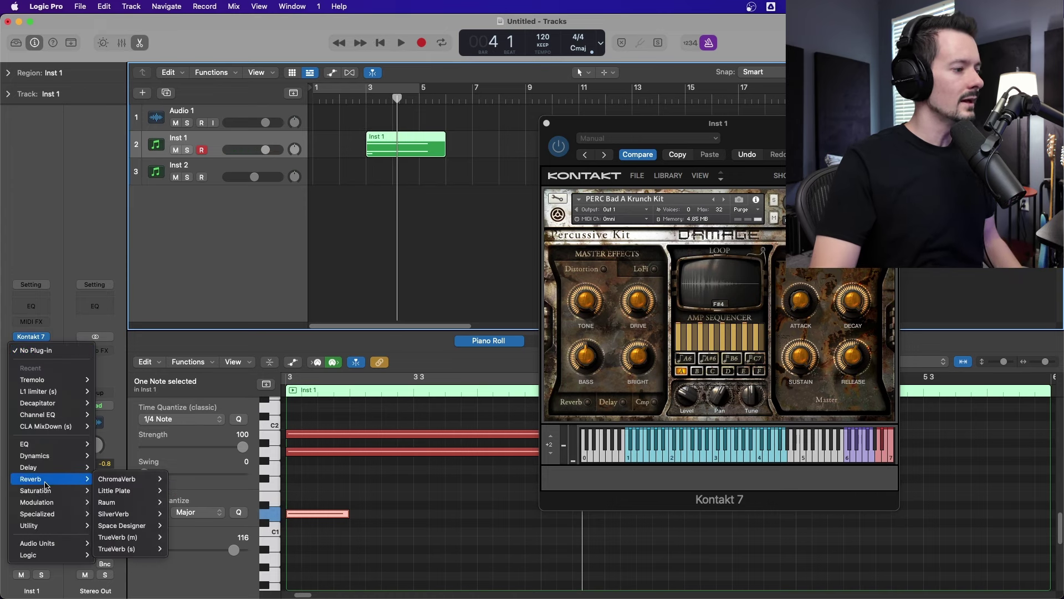
{"action": "mouse_move", "coordinate": [119, 504]}
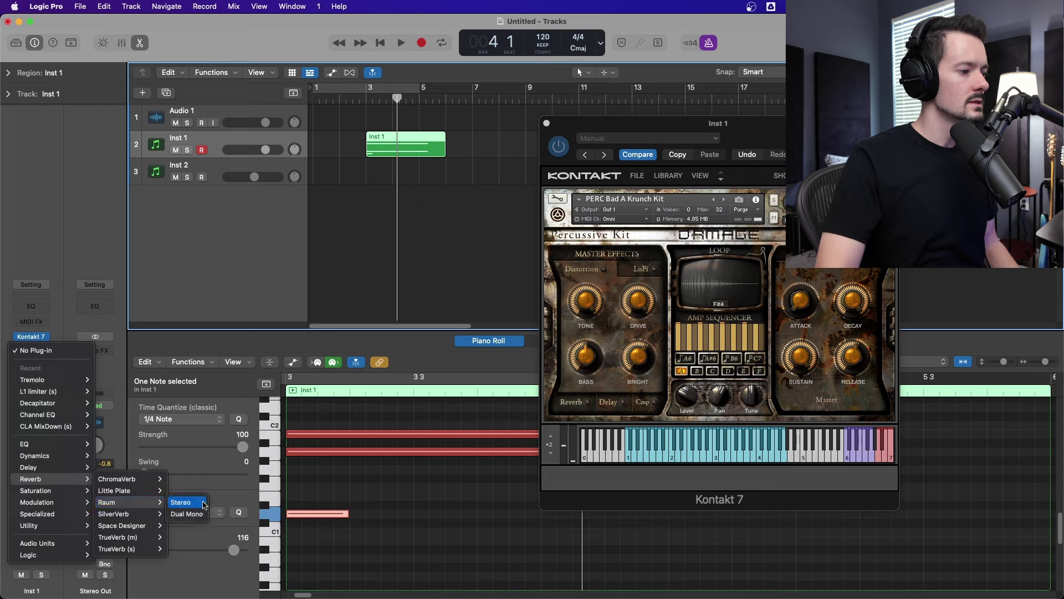
{"action": "left_click", "coordinate": [192, 503]}
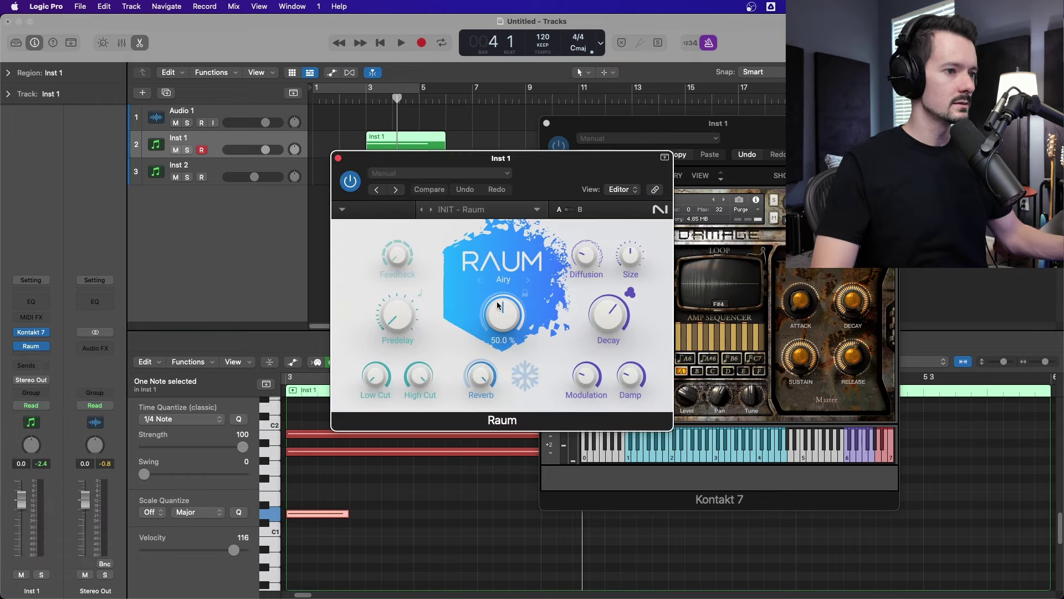
- Lower Raum's Mix to 28% while playing the hit from bar 3
{"action": "left_click", "coordinate": [367, 98]}
{"action": "key", "text": "space"}
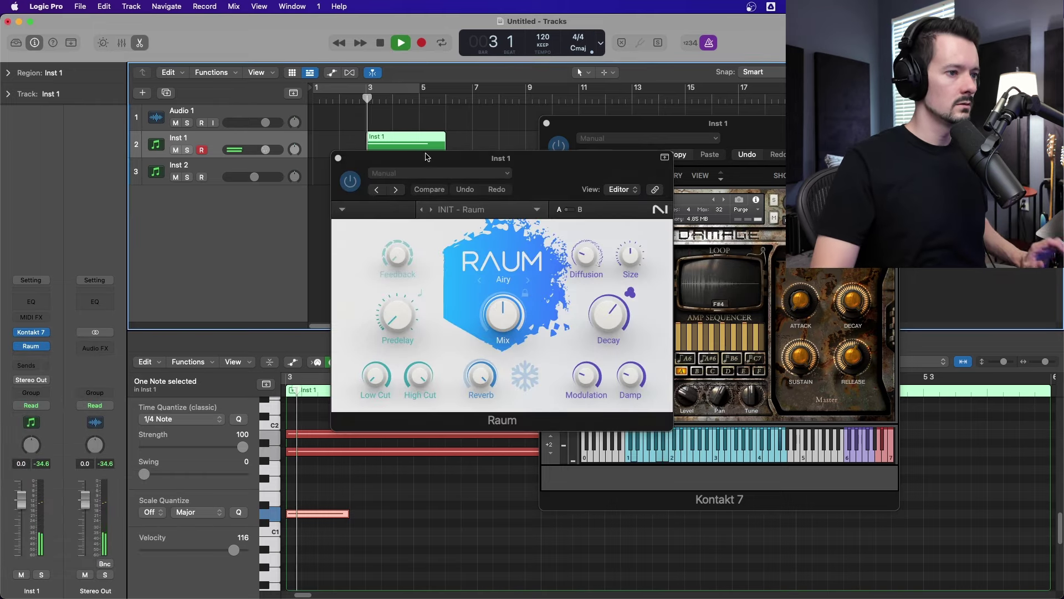
{"action": "left_click_drag", "start_coordinate": [515, 317], "coordinate": [515, 338]}
{"action": "key", "text": "space"}
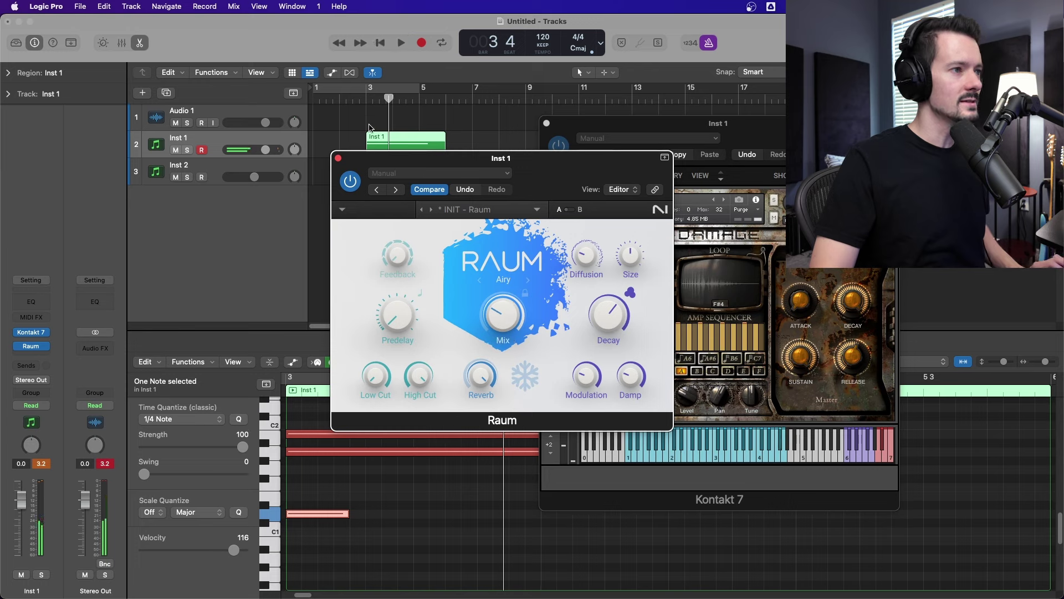
- Set Raum's High Cut to 9.12 kHz during playback and replay the hit from bar 3
{"action": "left_click", "coordinate": [358, 99]}
{"action": "key", "text": "space"}
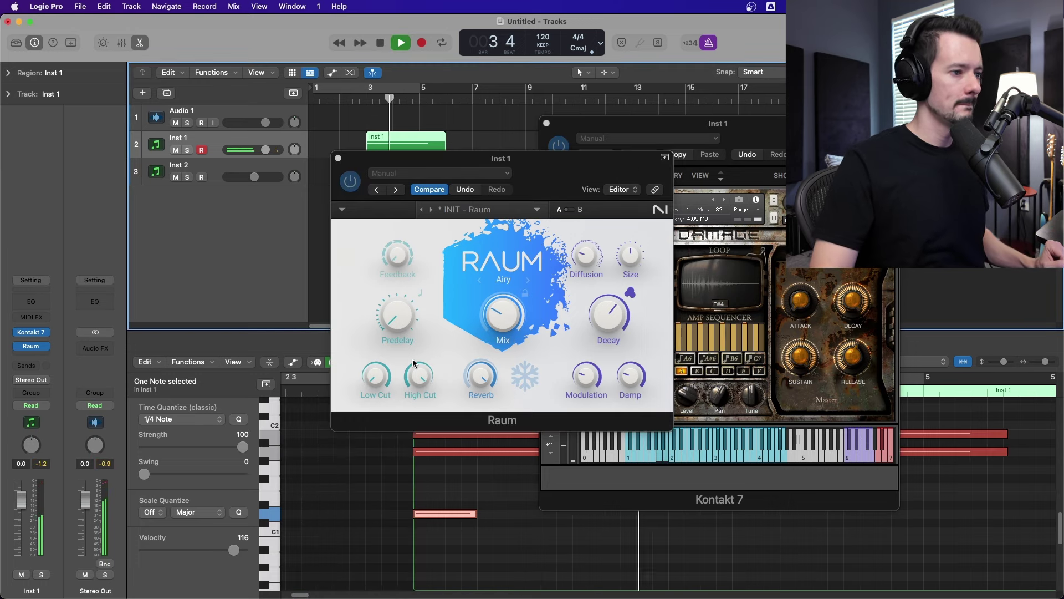
{"action": "left_click_drag", "start_coordinate": [413, 370], "coordinate": [413, 374]}
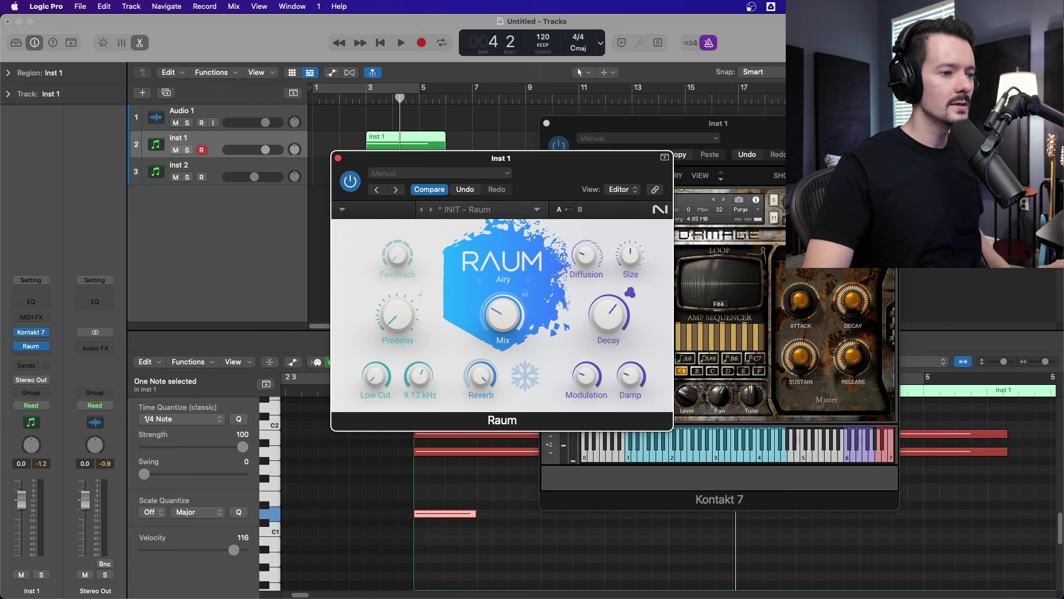
{"action": "left_click", "coordinate": [348, 90]}
{"action": "key", "text": "space"}
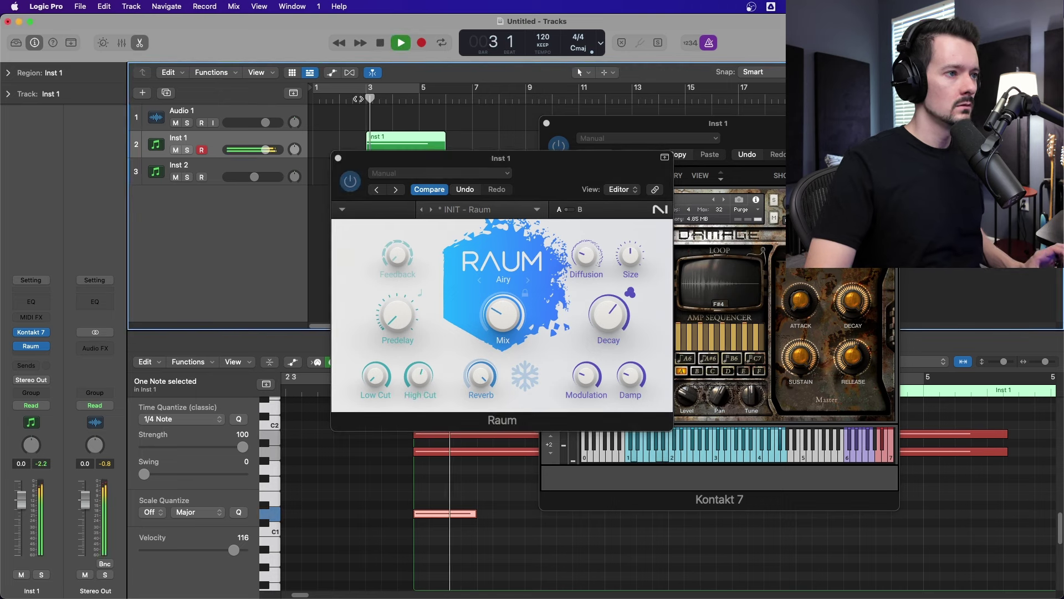
{"action": "key", "text": "space"}
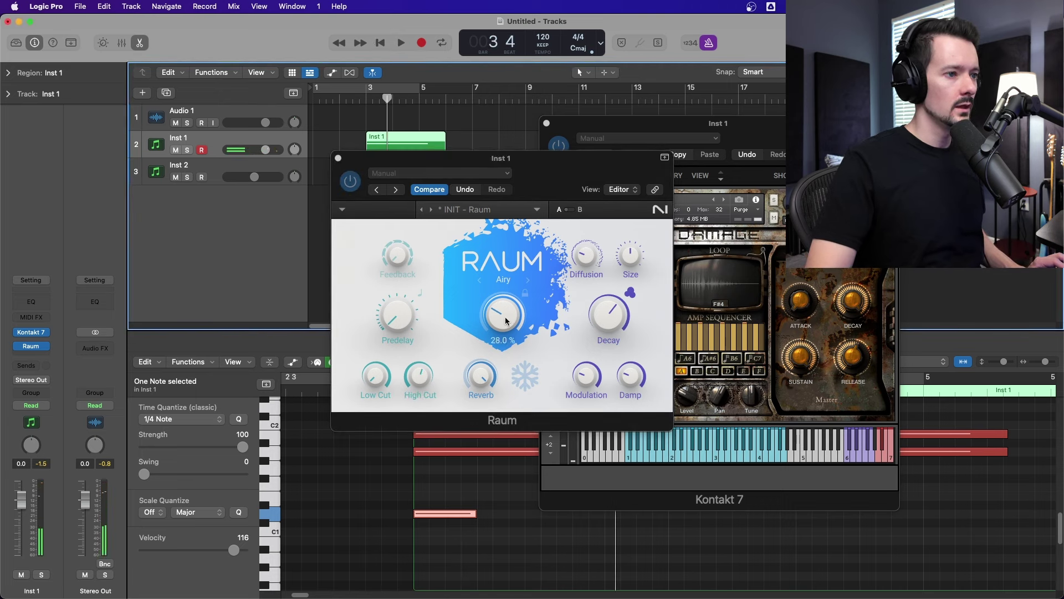
- Audition Raum's Cosmic and Grounded modes on the hit from bar 3 and cycle back to Airy
{"action": "left_click", "coordinate": [526, 281]}
{"action": "left_click", "coordinate": [365, 104]}
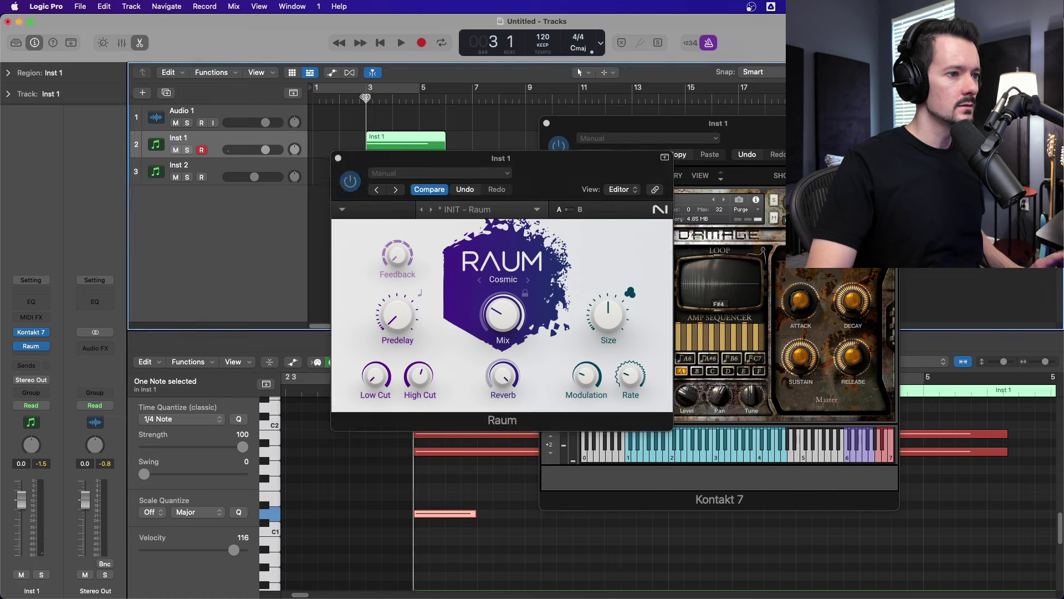
{"action": "key", "text": "space"}
{"action": "left_click", "coordinate": [527, 281]}
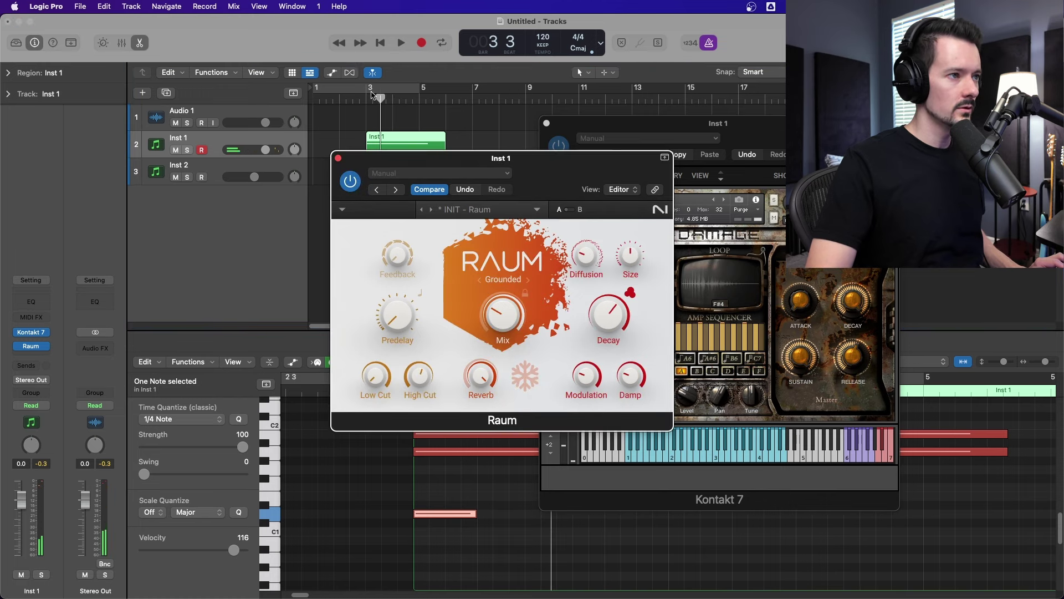
{"action": "left_click", "coordinate": [365, 105]}
{"action": "key", "text": "space"}
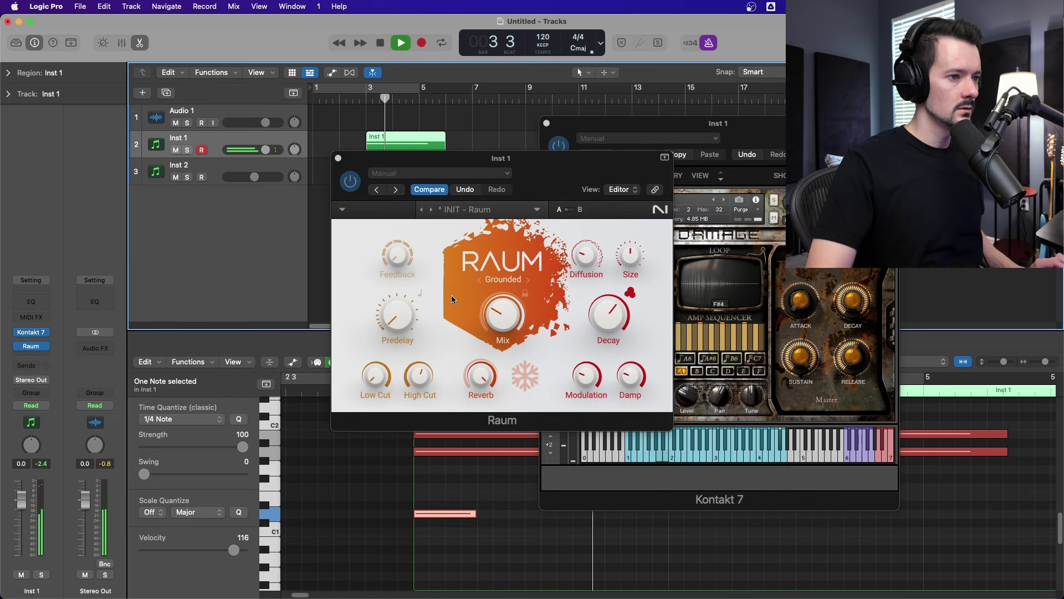
{"action": "key", "text": "space"}
{"action": "left_click", "coordinate": [527, 281]}
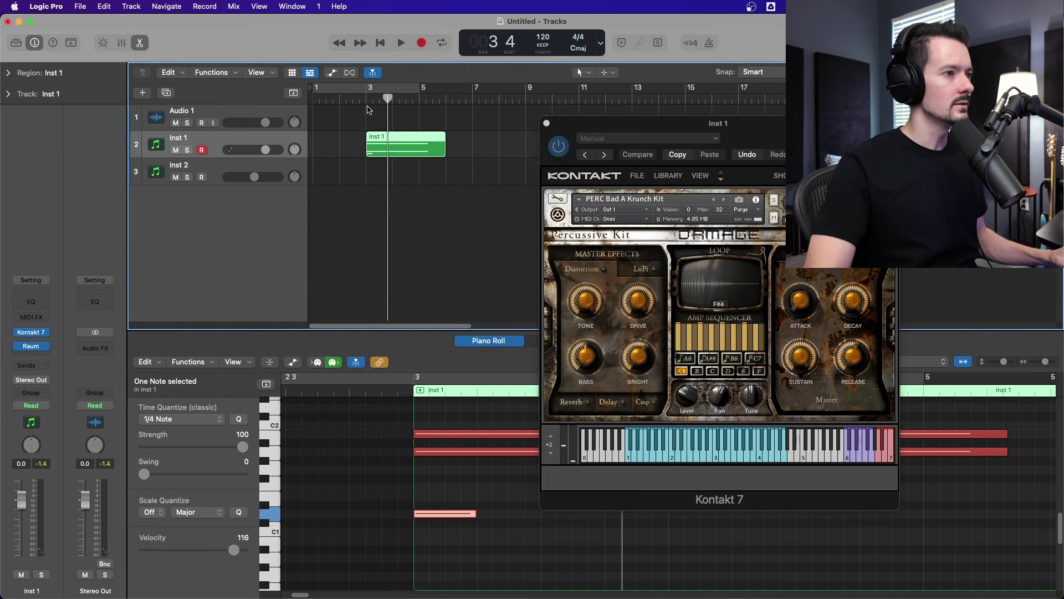
- Replay the Inst 1 hit from around bar 3 and bring its Kontakt window to the front
{"action": "left_click", "coordinate": [368, 110]}
{"action": "key", "text": "space"}
{"action": "key", "text": "space"}
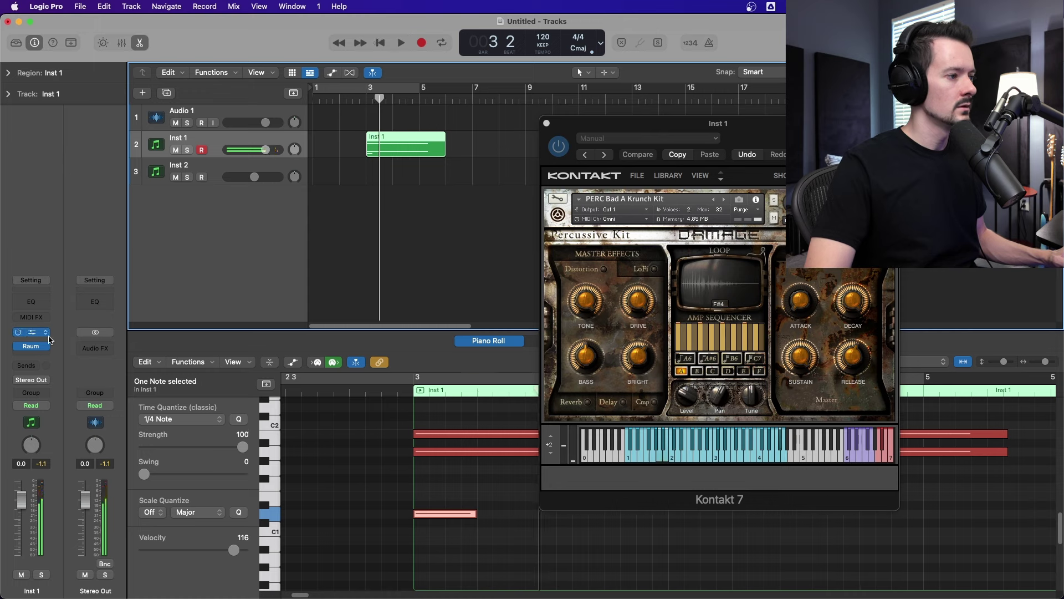
{"action": "left_click", "coordinate": [814, 211]}
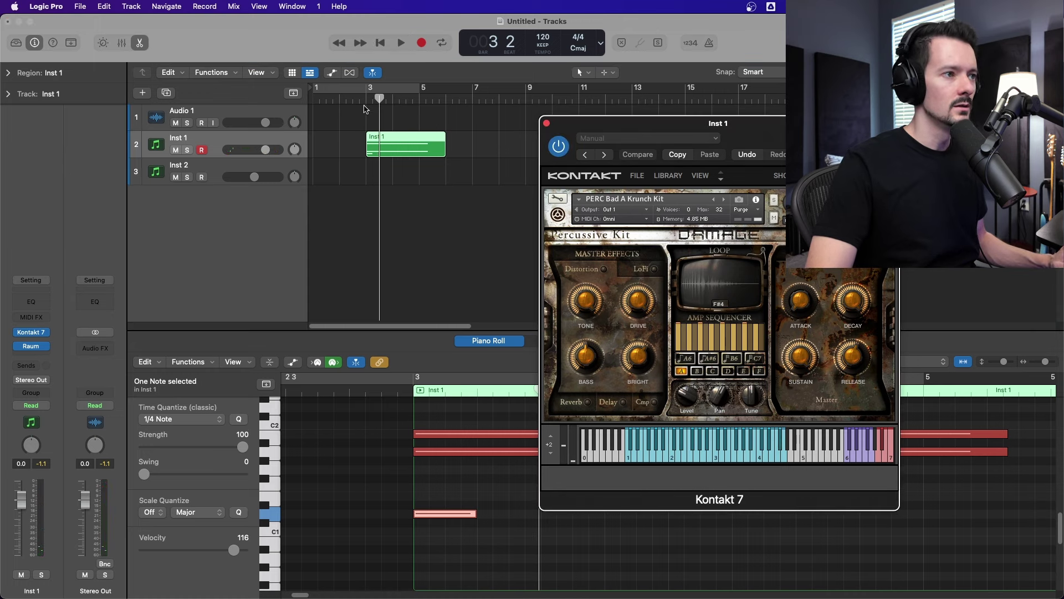
- Replay the percussion hit from just before bar 3 and close its Kontakt window
{"action": "left_click", "coordinate": [361, 97]}
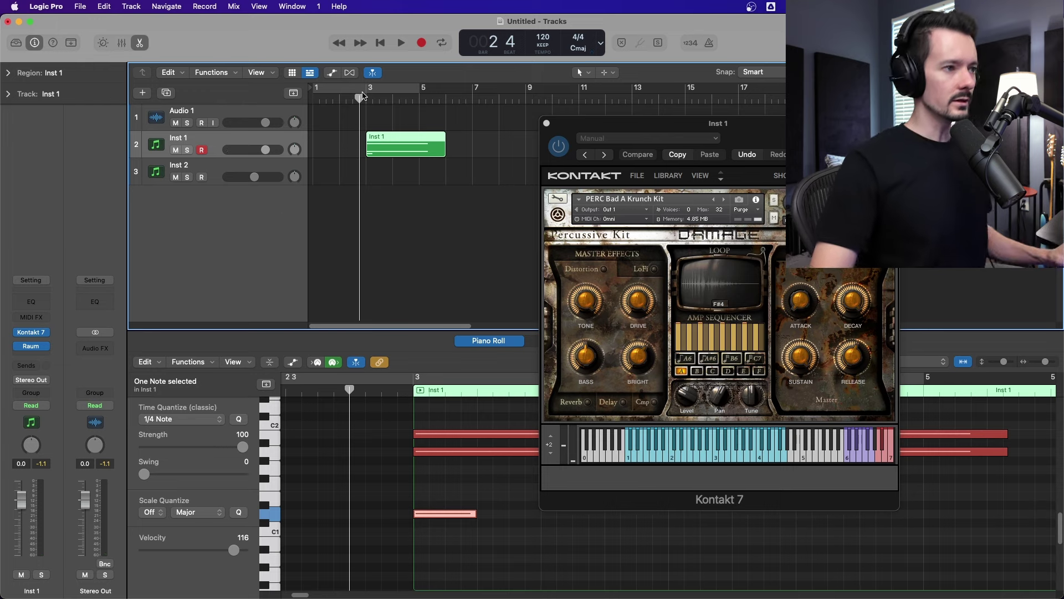
{"action": "key", "text": "space"}
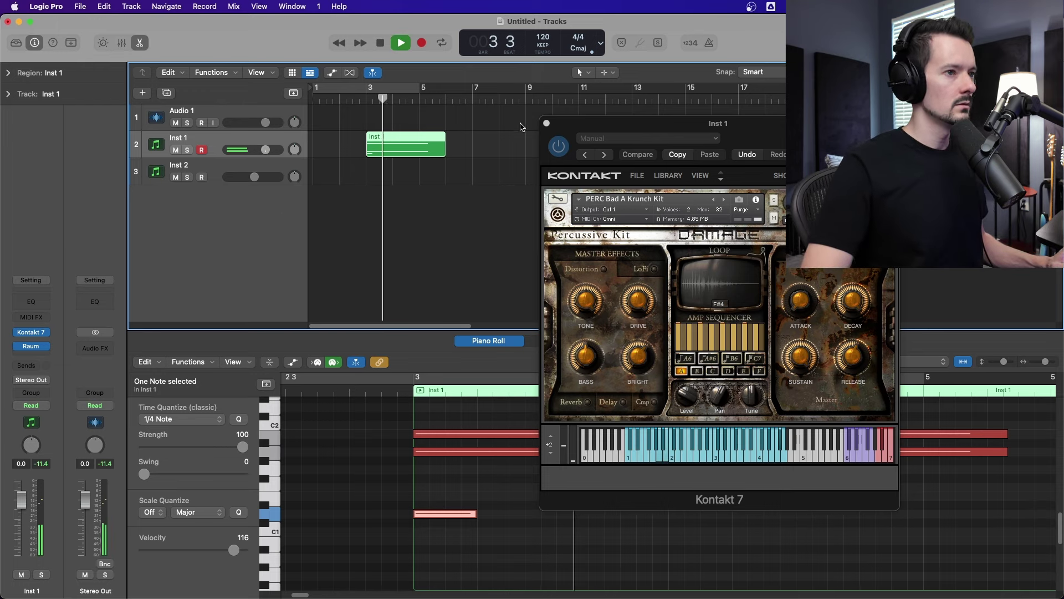
{"action": "left_click", "coordinate": [546, 123]}
{"action": "key", "text": "space"}
- Rename the Inst 1 track to "Drums"
{"action": "double_click", "coordinate": [173, 138]}
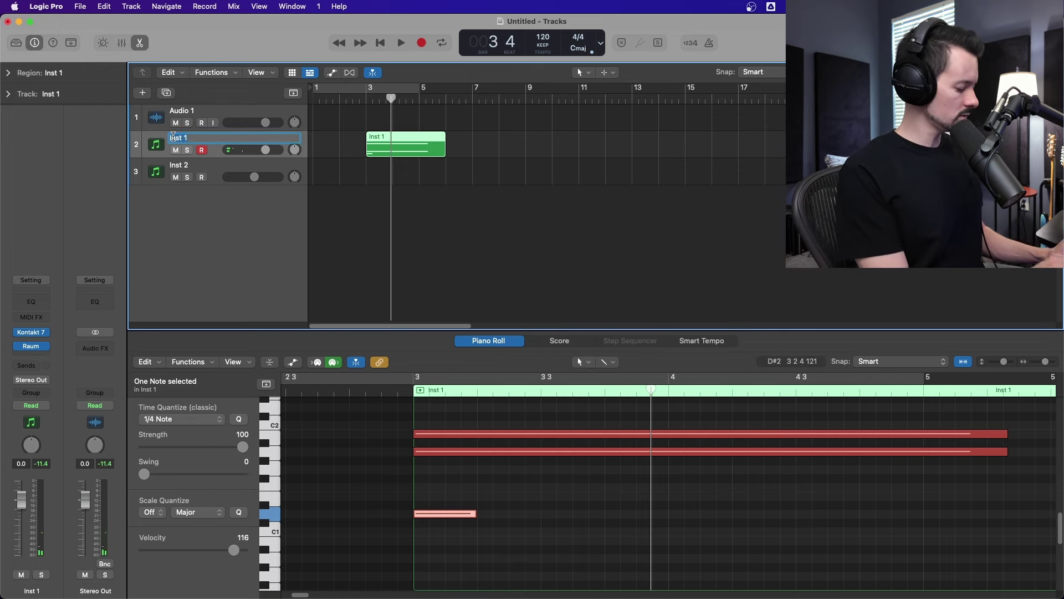
{"action": "type", "text": "Drums"}
{"action": "key", "text": "Return"}
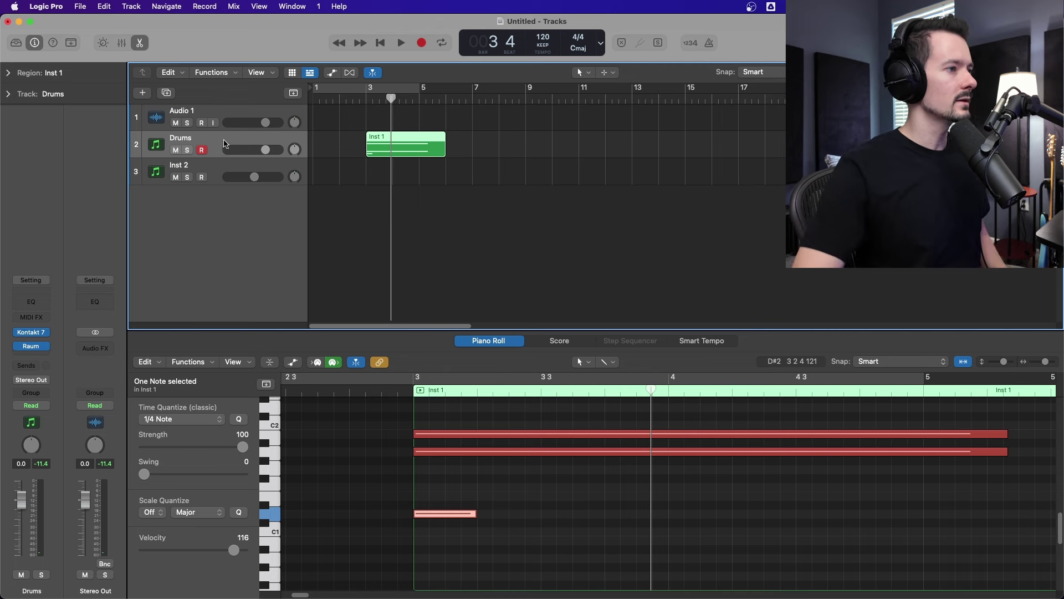
- Place the playhead at bar 3, open Omnisphere on the Inst 2 track and audition the Fat Ranger Bass patch
{"action": "left_click", "coordinate": [225, 169]}
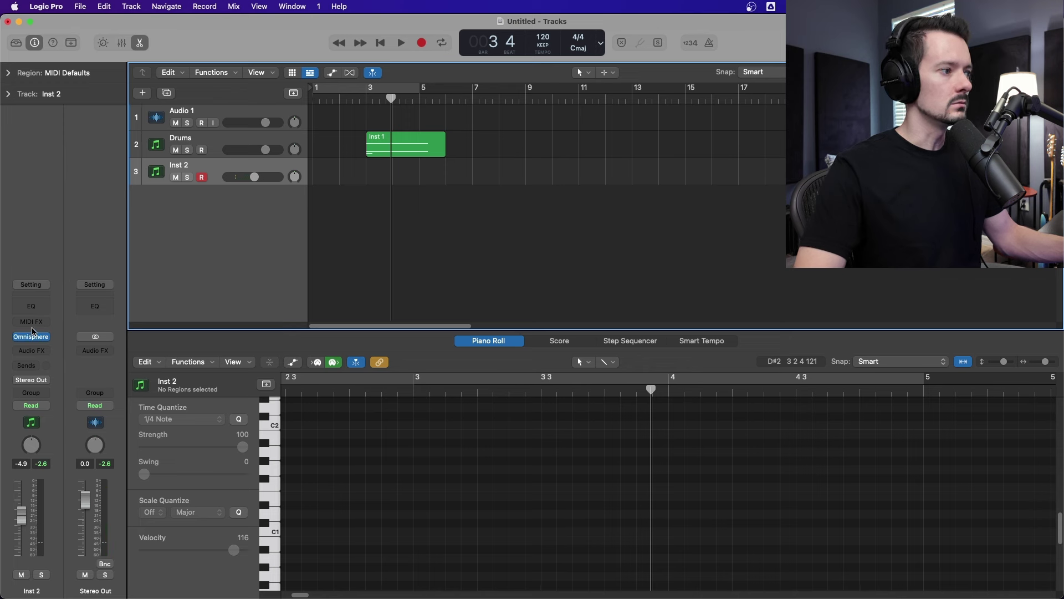
{"action": "left_click", "coordinate": [365, 98]}
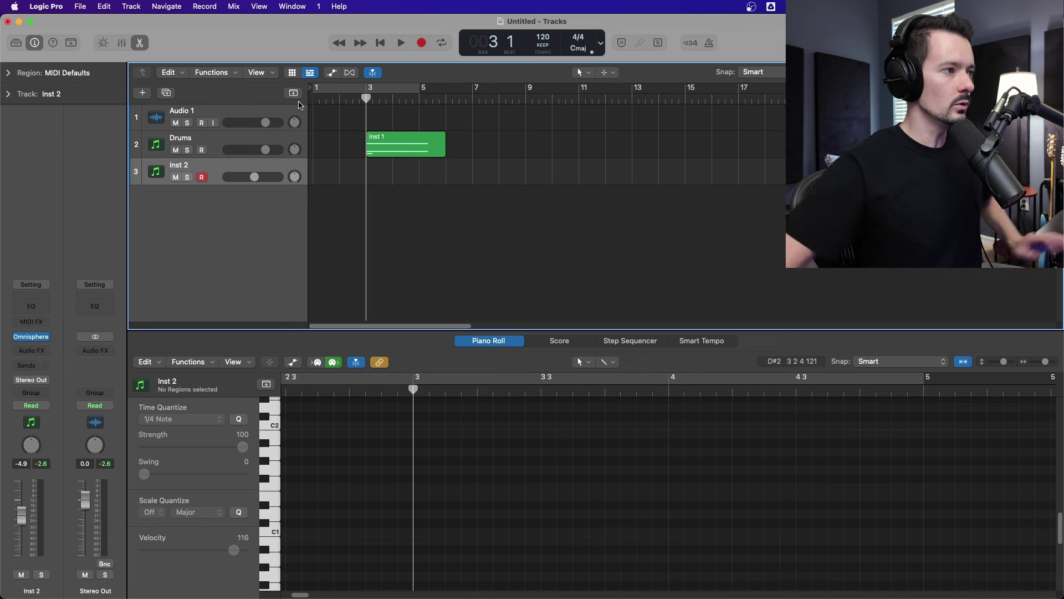
{"action": "left_click", "coordinate": [31, 337]}
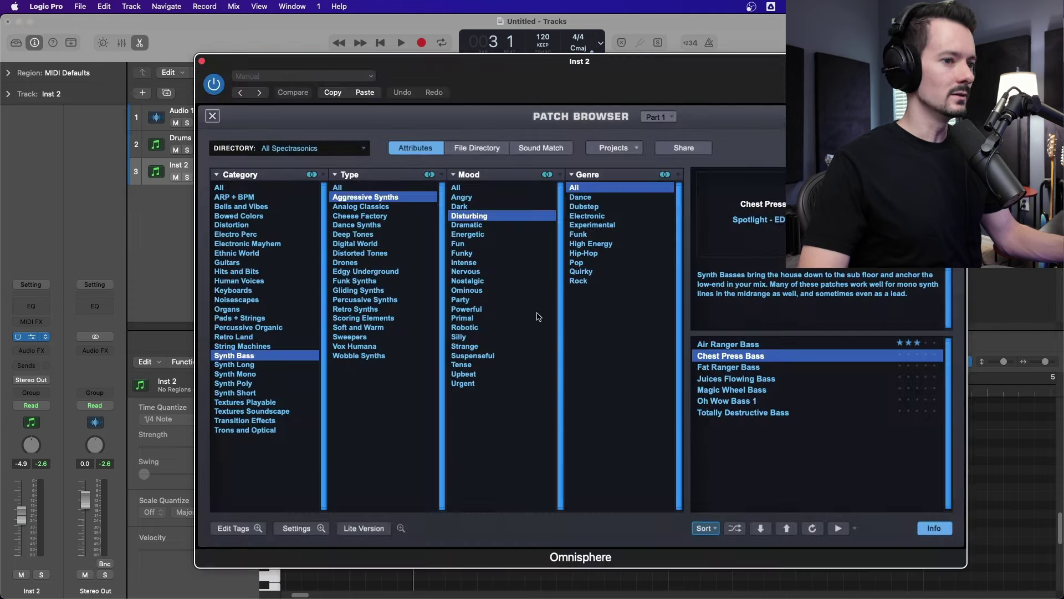
{"action": "left_click", "coordinate": [758, 368]}
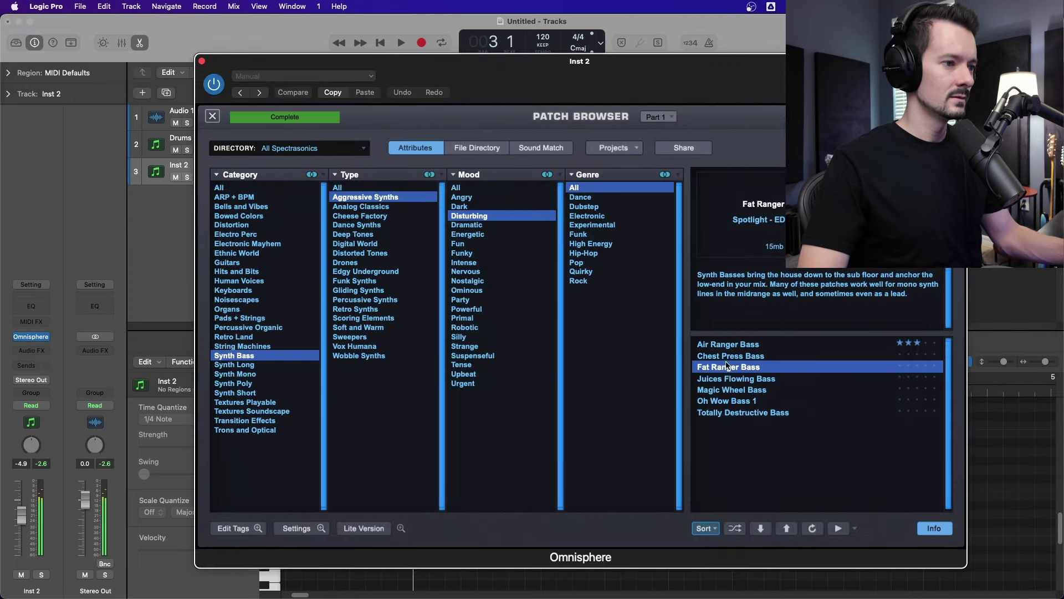
- Filter the Synth Bass patches to all types, Suspenseful mood and Film genre, auditioning Black Venom Bass, Deep Starz Field and Dolce Connectiva
{"action": "left_click", "coordinate": [475, 347]}
{"action": "left_click", "coordinate": [476, 356]}
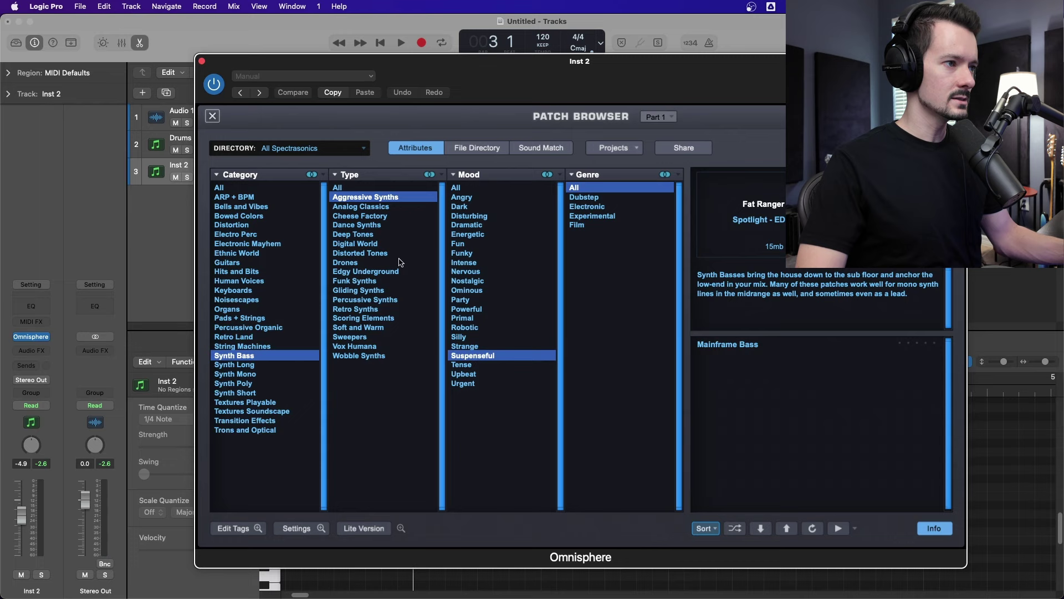
{"action": "left_click", "coordinate": [340, 188]}
{"action": "left_click", "coordinate": [749, 391]}
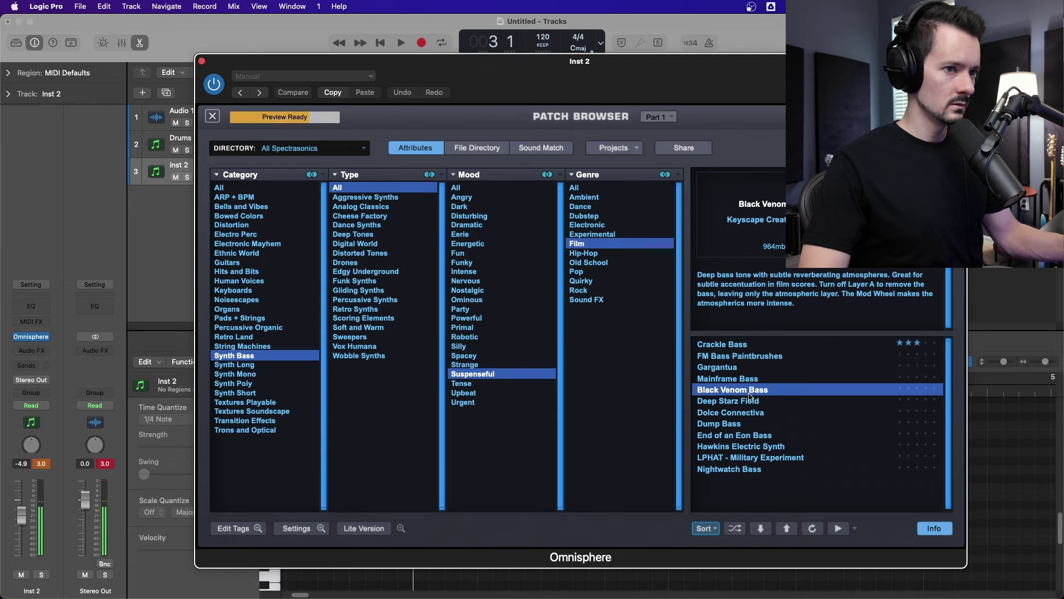
{"action": "left_click", "coordinate": [749, 403]}
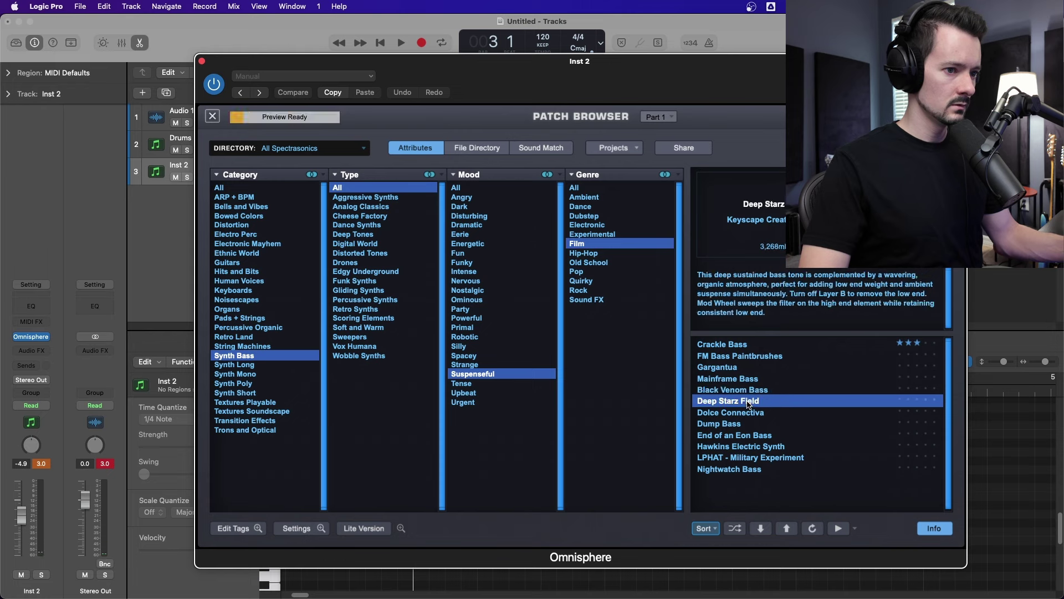
{"action": "left_click", "coordinate": [745, 413]}
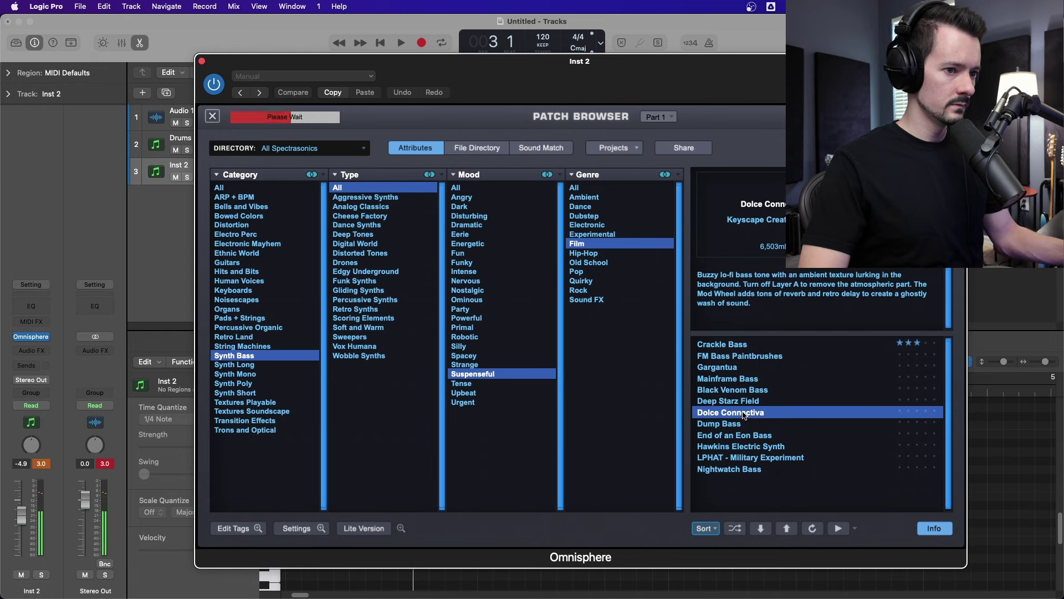
- Load the Powerful-mood patch Cut Me Real Deep Down in Omnisphere and collapse the expanded patch browser
{"action": "left_click", "coordinate": [478, 319]}
{"action": "left_click", "coordinate": [733, 358]}
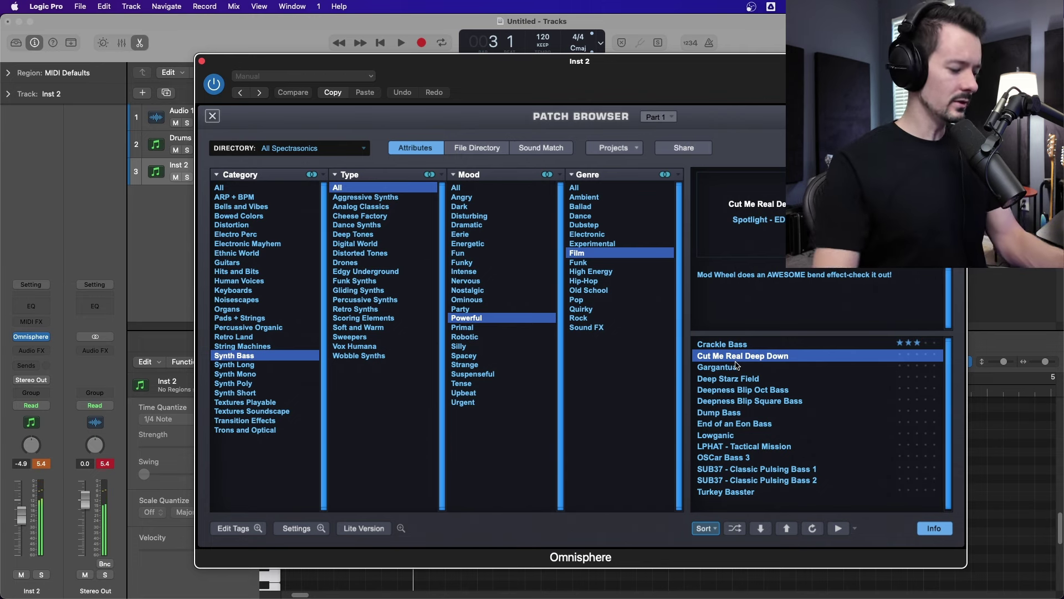
{"action": "left_click", "coordinate": [201, 62]}
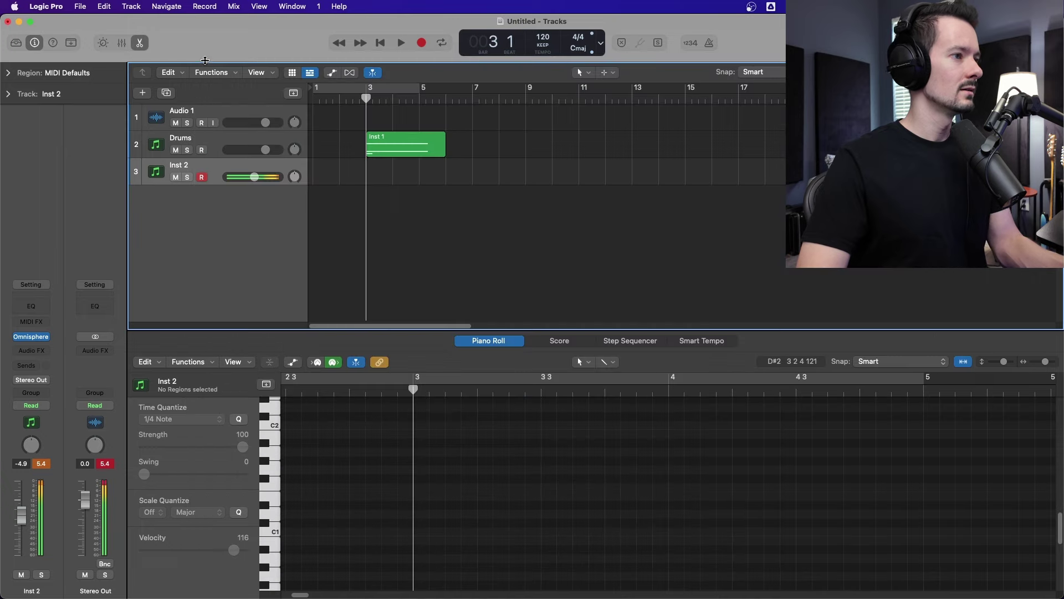
{"action": "left_click", "coordinate": [32, 337]}
{"action": "left_click", "coordinate": [213, 116]}
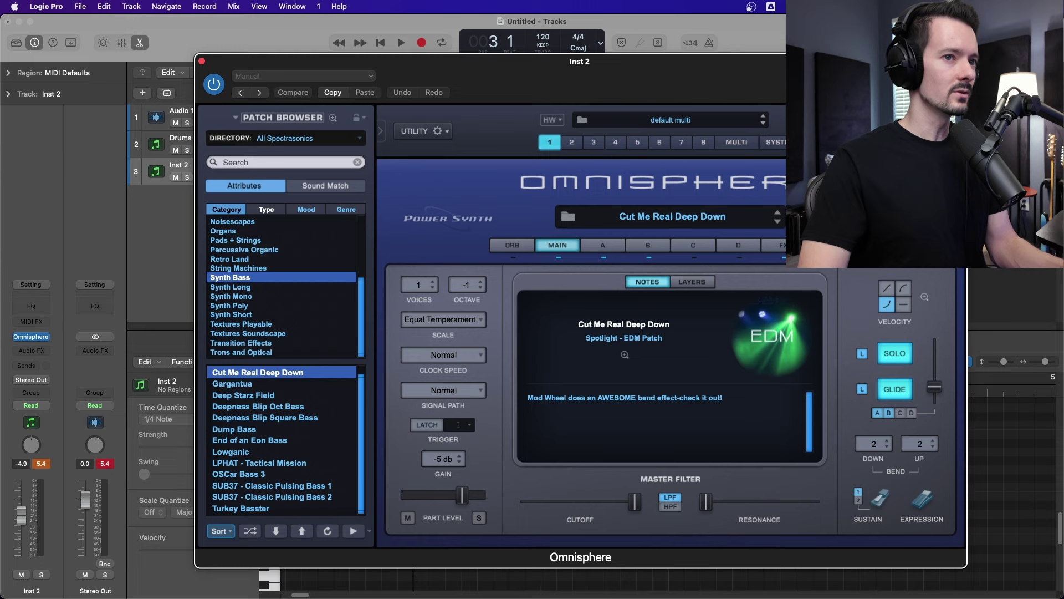
- Set the Inst 2 track volume to -2.5 dB and insert a Compressor after Omnisphere, closing the plug-in windows
{"action": "left_click", "coordinate": [202, 62]}
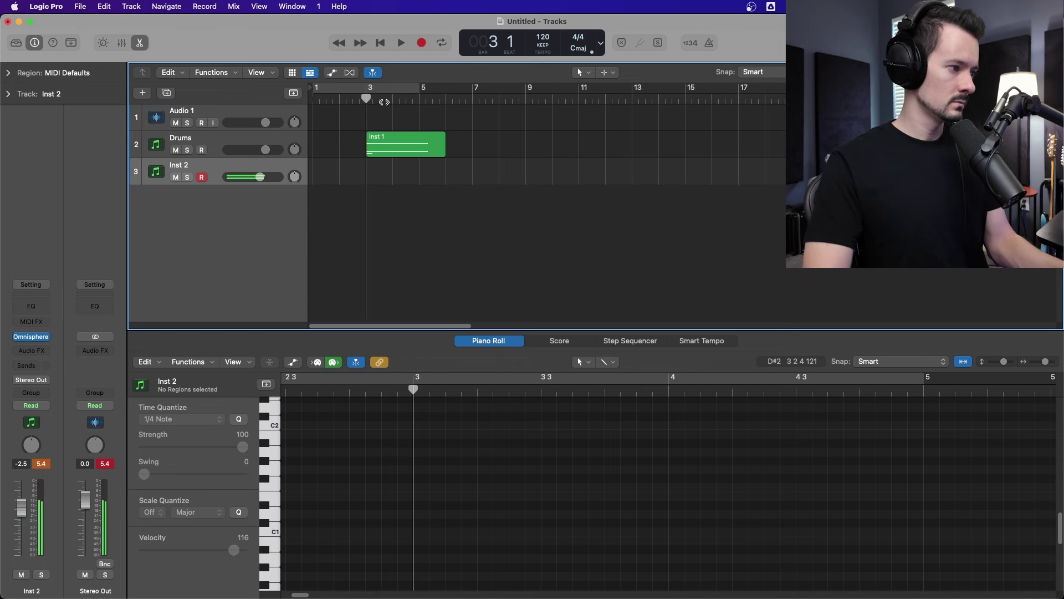
{"action": "left_click", "coordinate": [31, 337]}
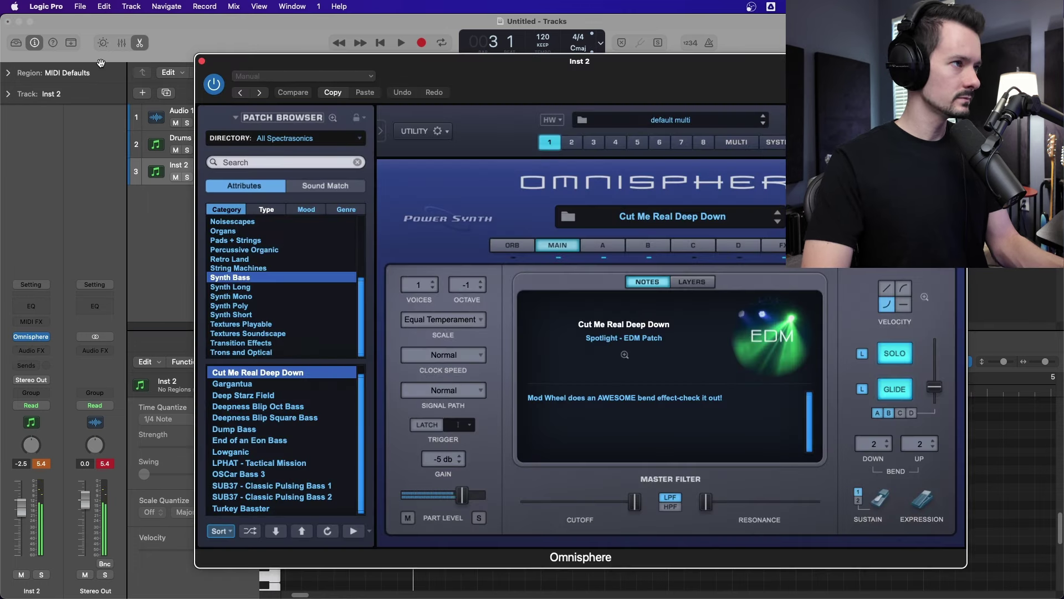
{"action": "left_click", "coordinate": [202, 61]}
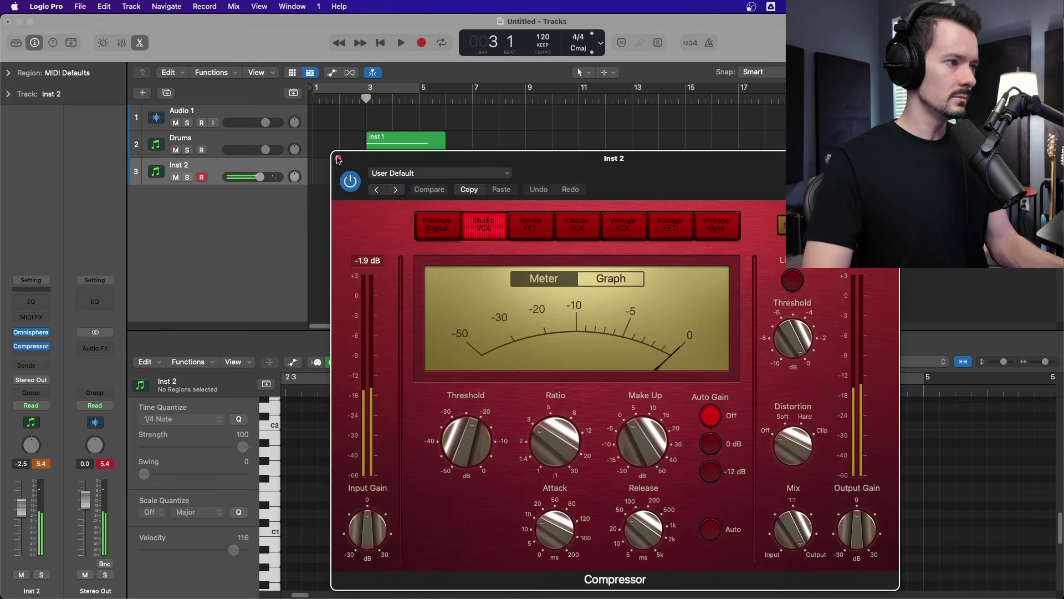
{"action": "left_click", "coordinate": [339, 159]}
- Record a held bass note on the Inst 2 track under the drum hit, starting the take from bar 2
{"action": "left_click_drag", "start_coordinate": [357, 99], "coordinate": [340, 99]}
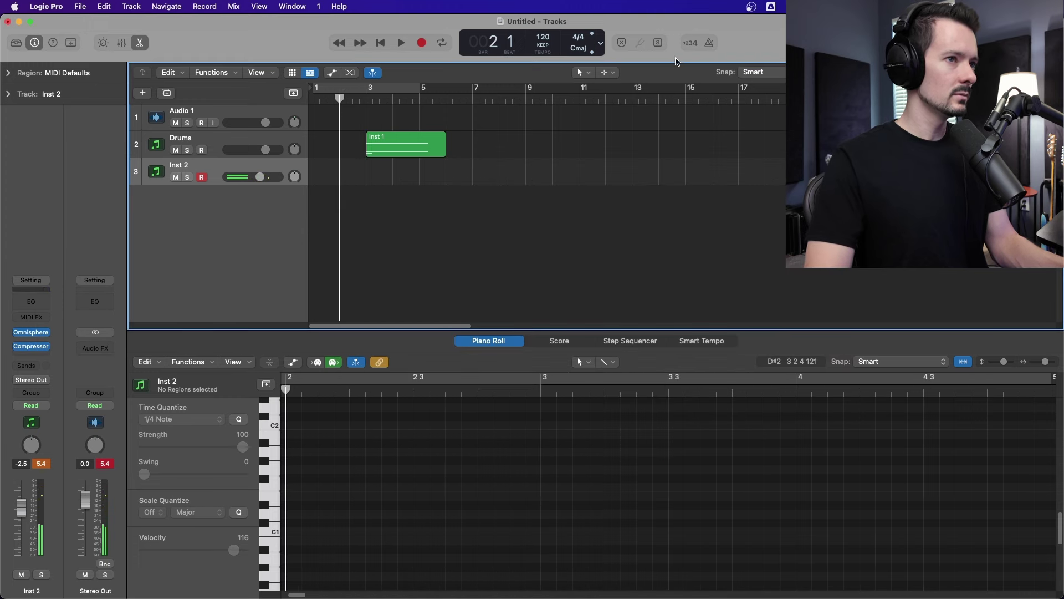
{"action": "key", "text": "r"}
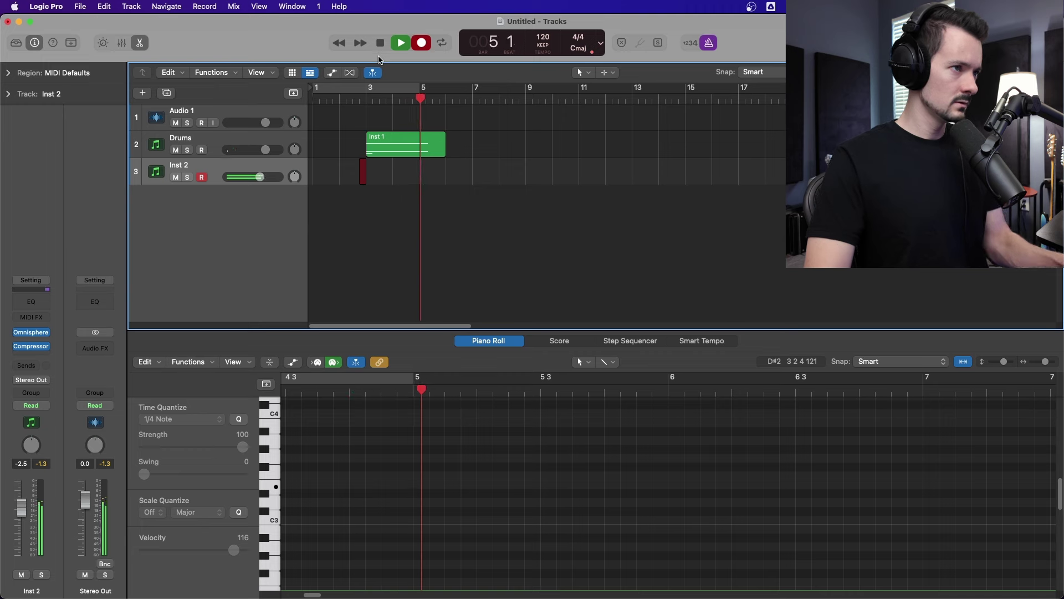
{"action": "key", "text": "space"}
- Trim the recorded E3 note in the Inst 2 region so it ends at bar 5
{"action": "left_click", "coordinate": [386, 176]}
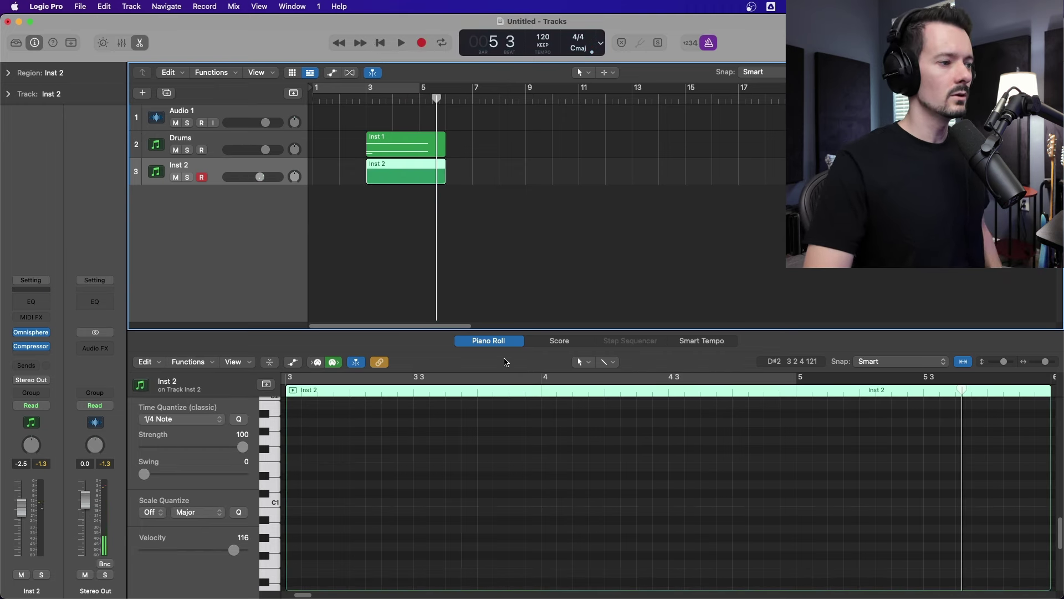
{"action": "scroll", "coordinate": [532, 496], "scroll_direction": "up", "scroll_amount": 10}
{"action": "scroll", "coordinate": [532, 476], "scroll_direction": "down", "scroll_amount": 2}
{"action": "left_click", "coordinate": [527, 503]}
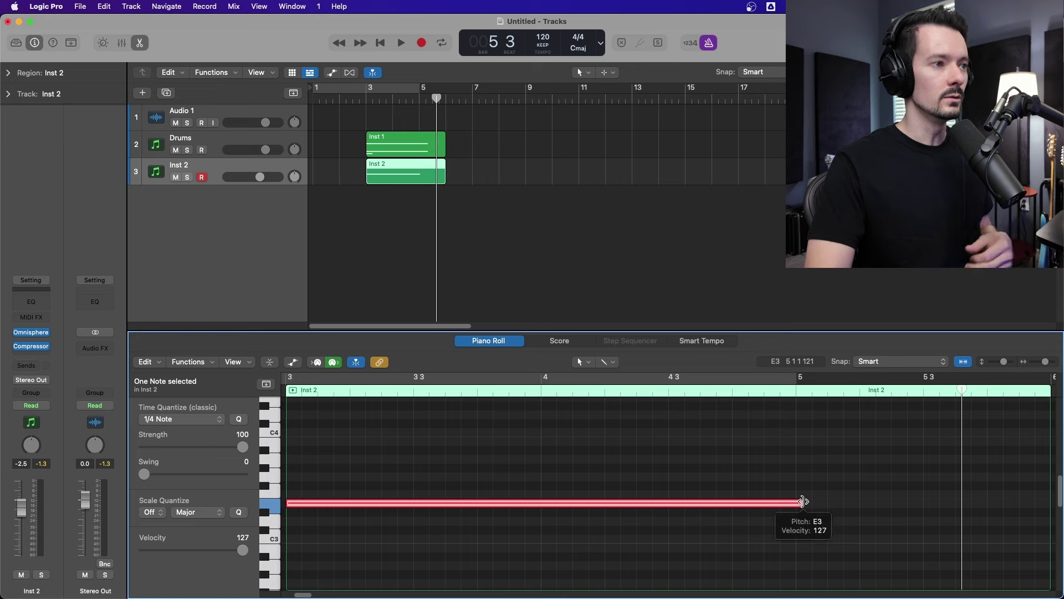
{"action": "left_click_drag", "start_coordinate": [803, 501], "coordinate": [796, 501]}
- Play both layers from just before bar 3 and lower the Inst 2 track volume to -6.4 dB
{"action": "left_click", "coordinate": [358, 97]}
{"action": "key", "text": "space"}
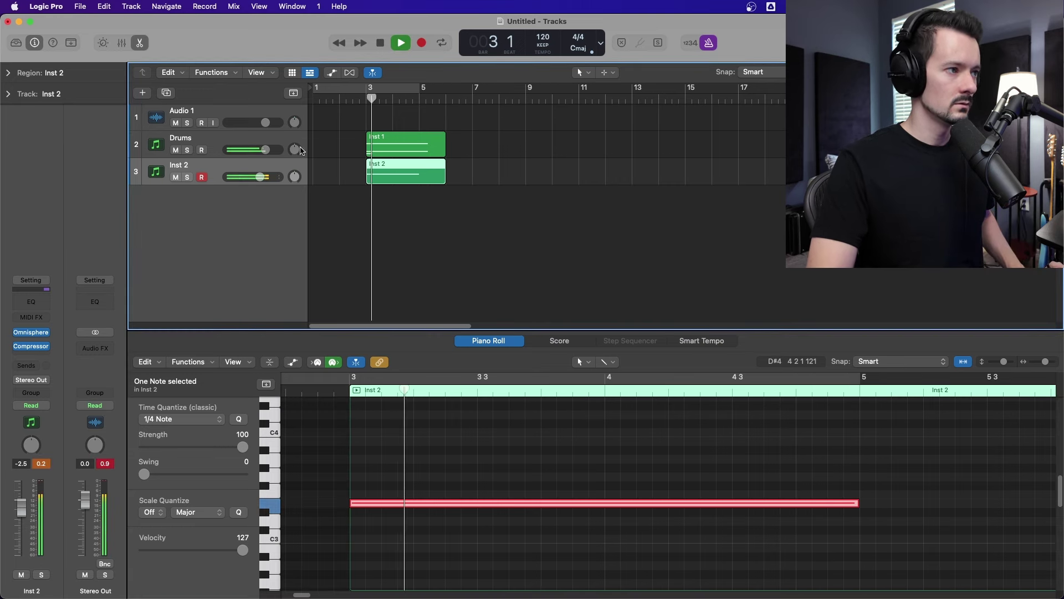
{"action": "left_click_drag", "start_coordinate": [260, 176], "coordinate": [252, 176]}
{"action": "key", "text": "space"}
{"action": "key", "text": "space"}
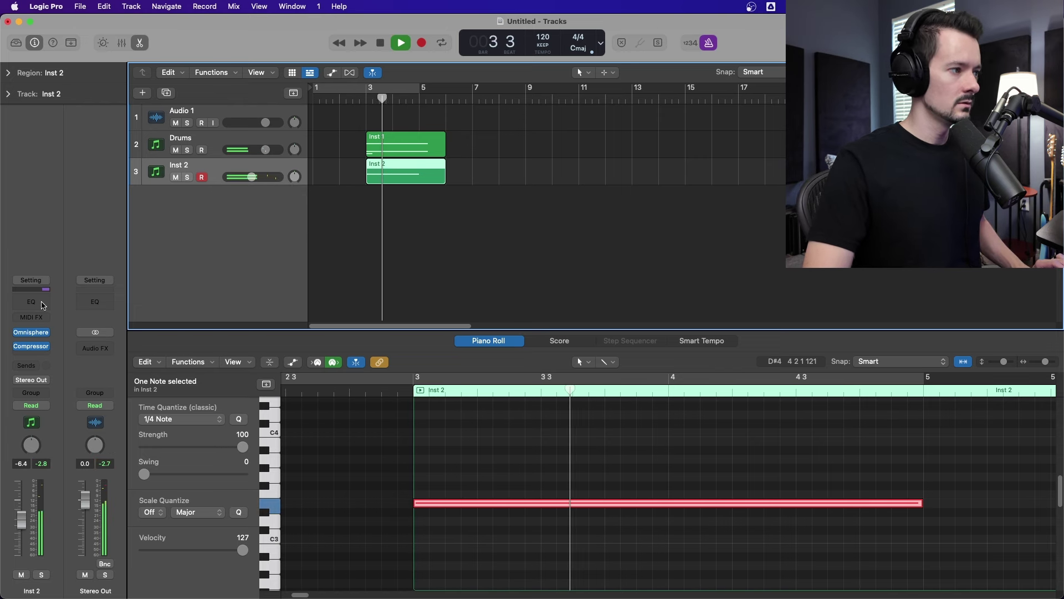
- Add a Channel EQ to the Inst 2 track with a 12 dB/Oct low cut at 59 Hz
{"action": "left_click", "coordinate": [33, 305]}
{"action": "left_click_drag", "start_coordinate": [495, 346], "coordinate": [469, 343]}
{"action": "left_click", "coordinate": [618, 207]}
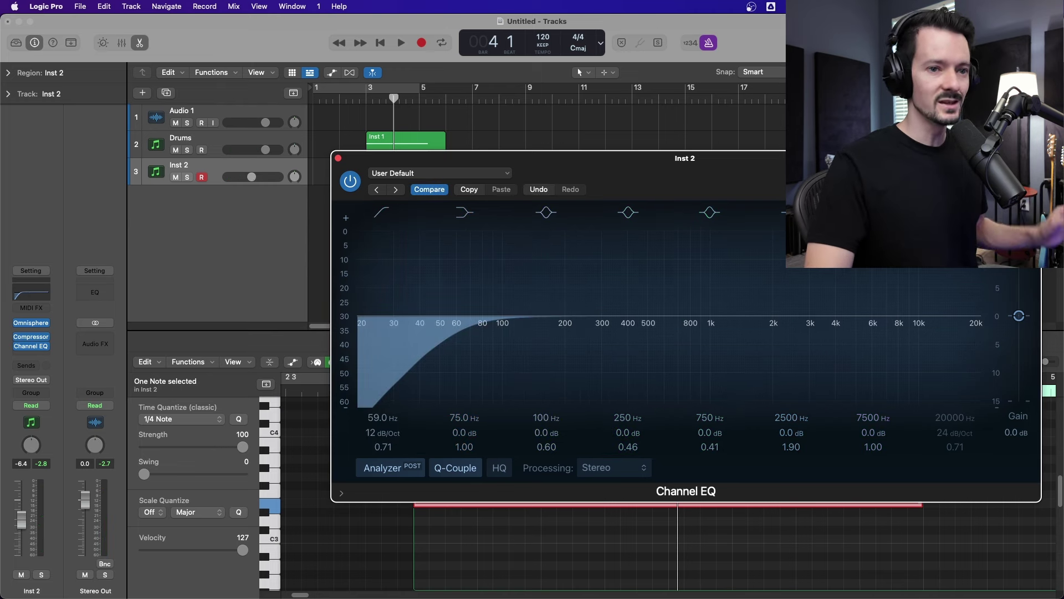
- Try a high-shelf boost of +6.1 dB at 8400 Hz in the Inst 2 Channel EQ
{"action": "left_click_drag", "start_coordinate": [898, 159], "coordinate": [799, 105]}
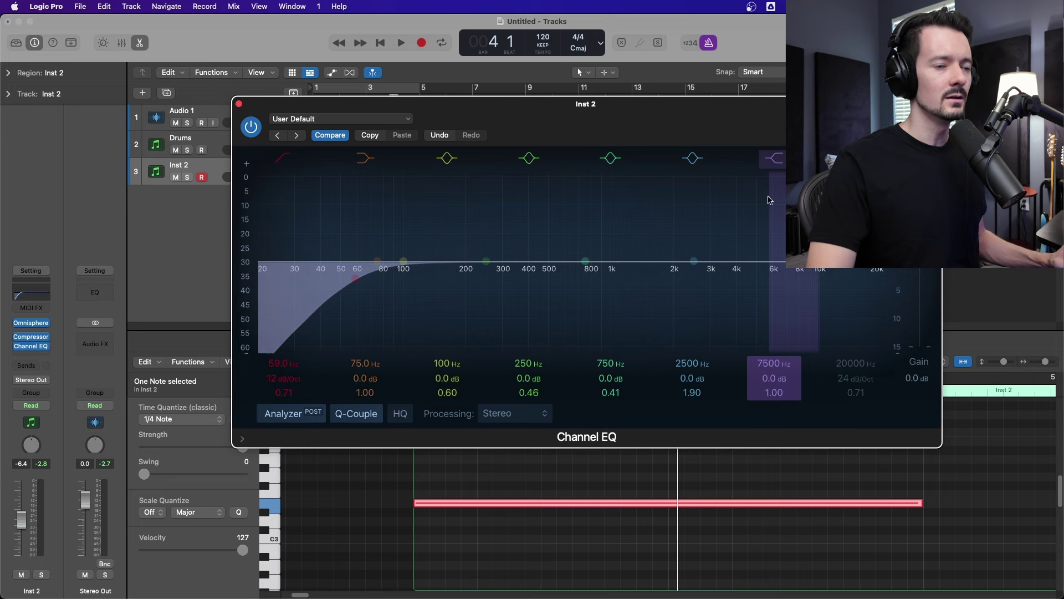
{"action": "left_click_drag", "start_coordinate": [800, 280], "coordinate": [806, 281]}
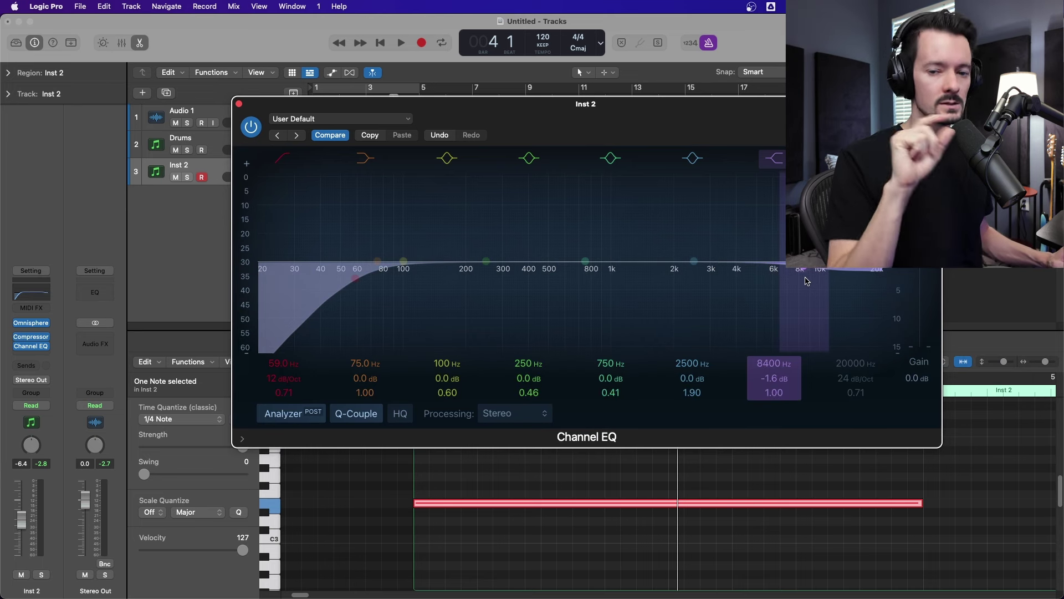
{"action": "left_click_drag", "start_coordinate": [800, 270], "coordinate": [800, 227]}
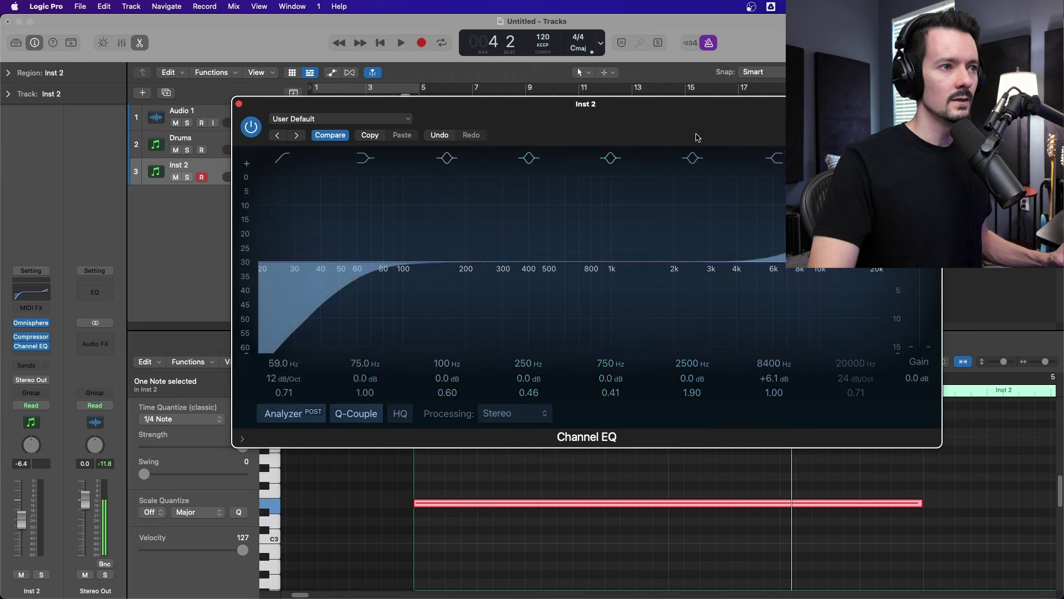
- Play the hit from bar 3 and pull the Channel EQ high shelf down to -6.0 dB at 10100 Hz
{"action": "left_click_drag", "start_coordinate": [698, 138], "coordinate": [651, 305]}
{"action": "left_click", "coordinate": [365, 100]}
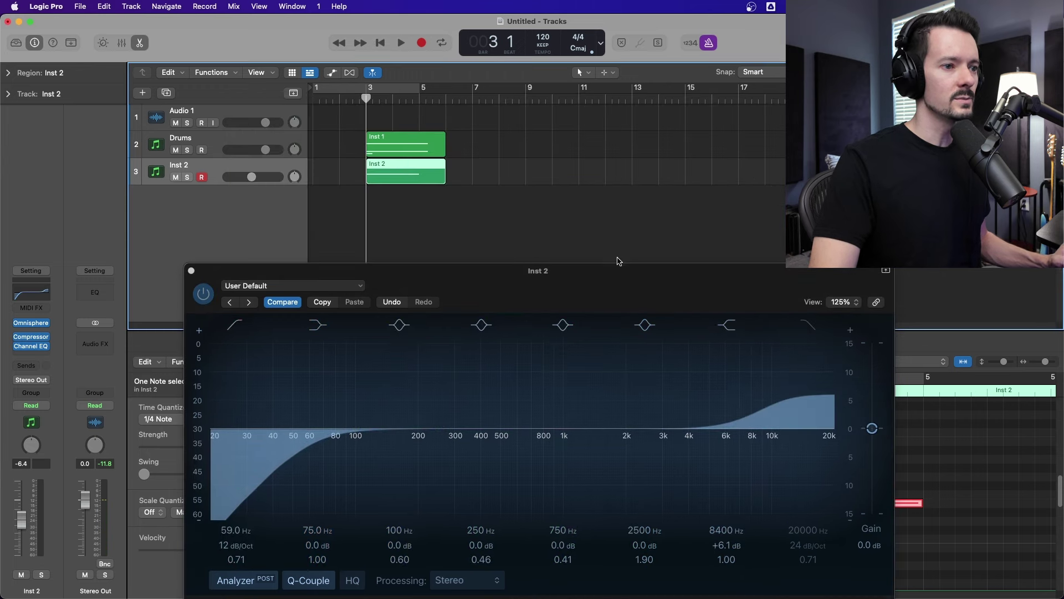
{"action": "left_click_drag", "start_coordinate": [617, 269], "coordinate": [589, 157]}
{"action": "key", "text": "space"}
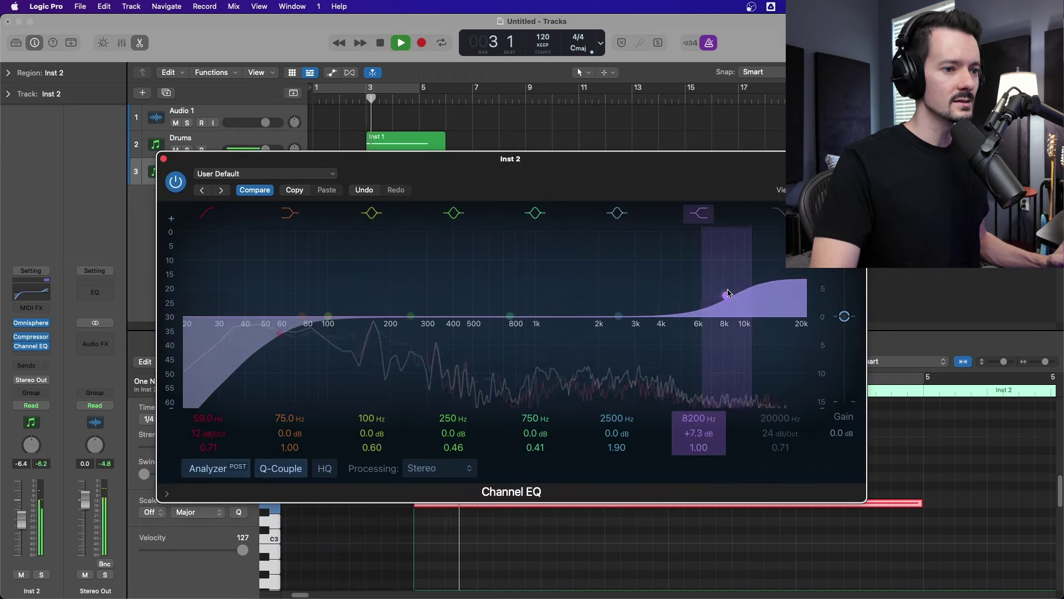
{"action": "left_click_drag", "start_coordinate": [730, 301], "coordinate": [749, 386]}
{"action": "key", "text": "space"}
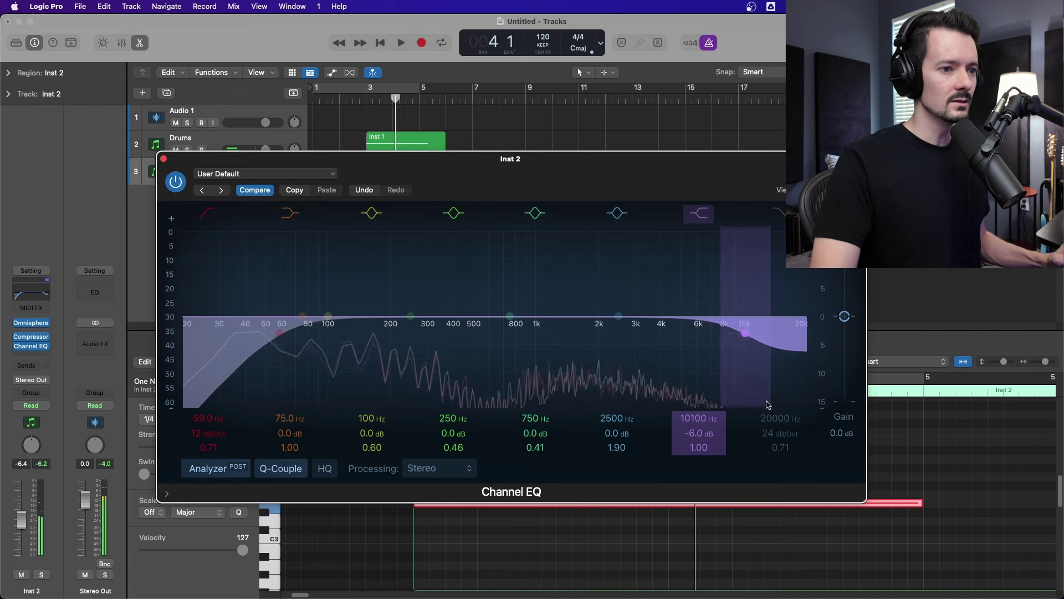
- Widen the high shelf by setting its Q to 0.53 and replay the hit from bar 3
{"action": "left_click_drag", "start_coordinate": [697, 446], "coordinate": [697, 472]}
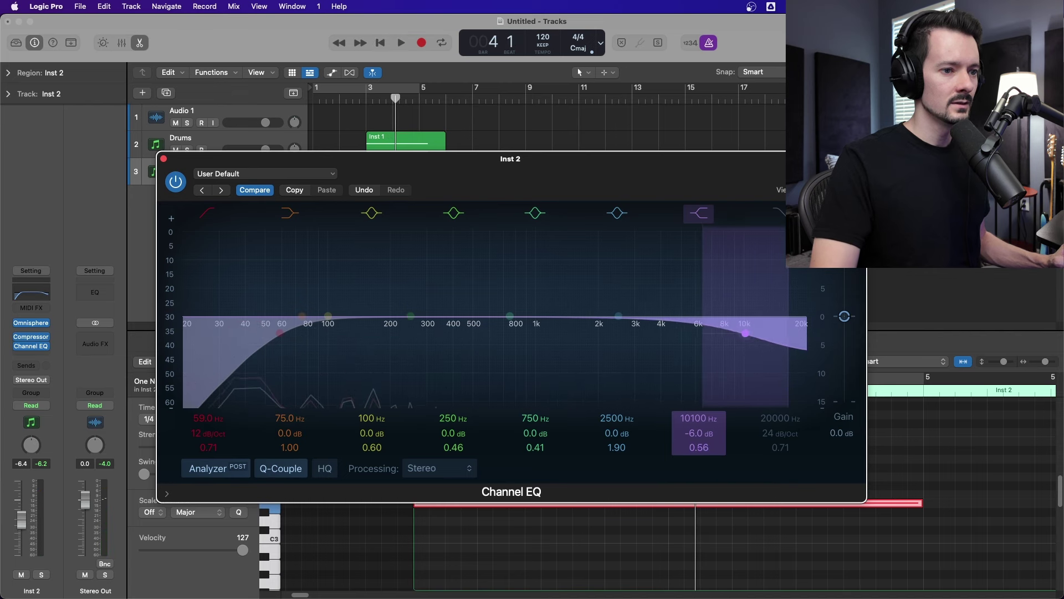
{"action": "left_click", "coordinate": [365, 98]}
{"action": "key", "text": "space"}
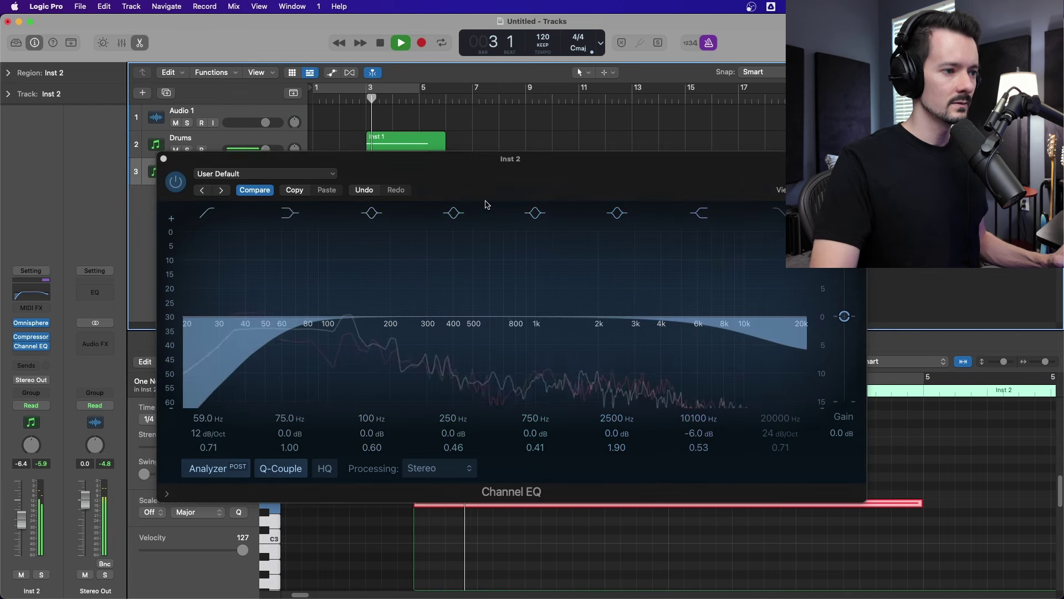
{"action": "key", "text": "space"}
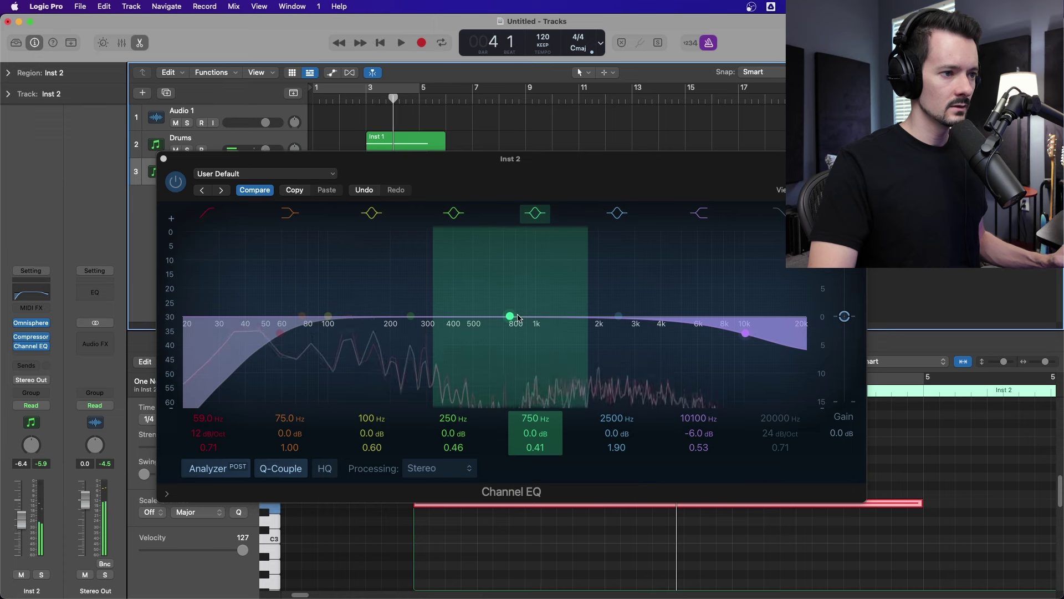
- Boost the Channel EQ's 750 Hz band by +7.4 dB, moving it to 510 Hz with a Q of 0.88
{"action": "left_click_drag", "start_coordinate": [510, 316], "coordinate": [475, 274]}
{"action": "left_click_drag", "start_coordinate": [536, 450], "coordinate": [542, 443]}
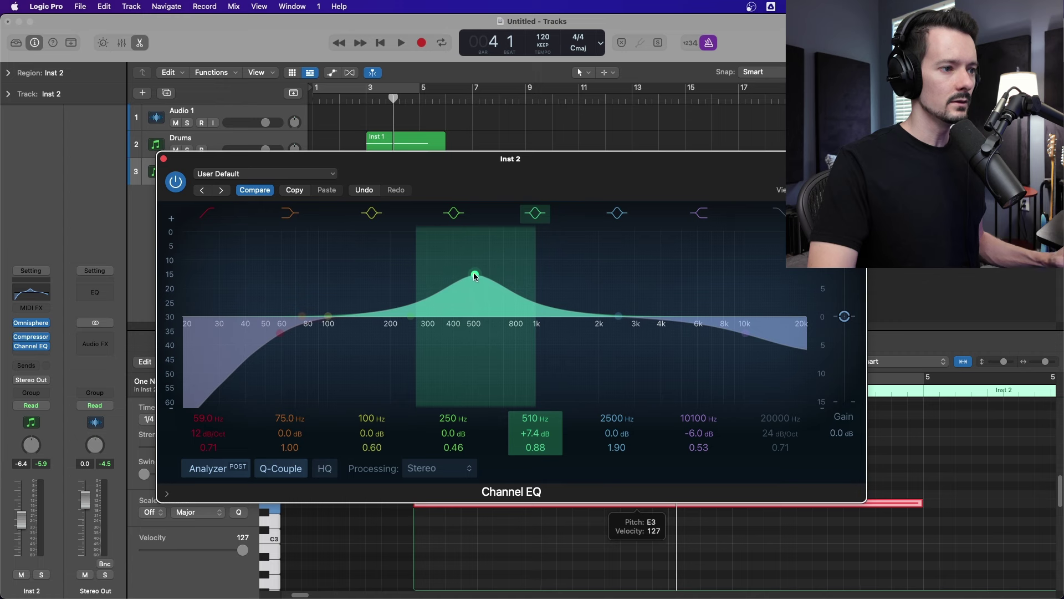
- Set a six-bar cycle range from 2 4 1 1 to 8 4 1 1 and play the hit from bar 3
{"action": "key", "text": "space"}
{"action": "key", "text": "space"}
{"action": "left_click", "coordinate": [366, 95]}
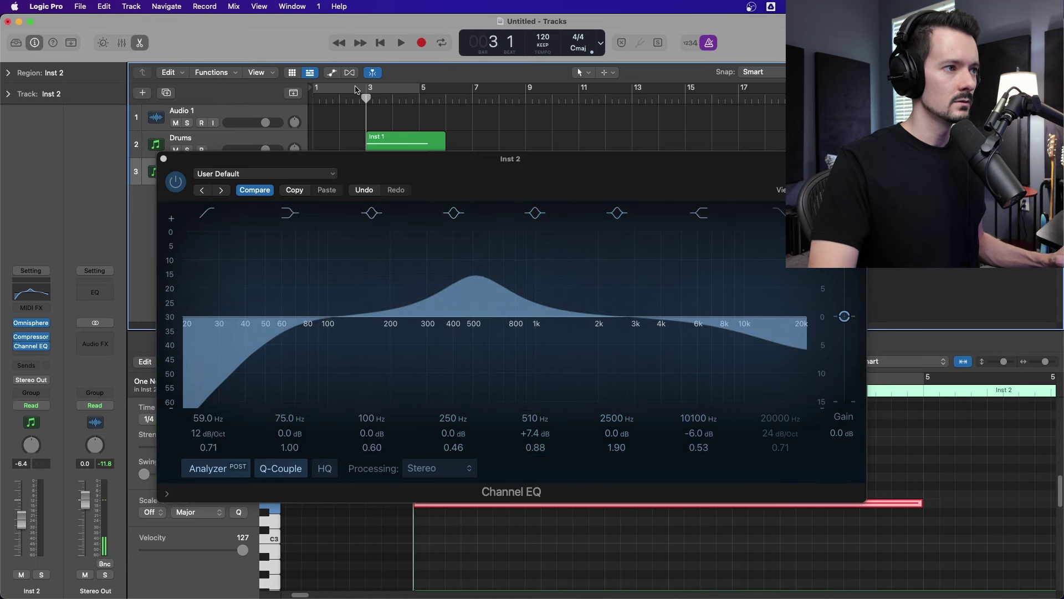
{"action": "left_click_drag", "start_coordinate": [359, 88], "coordinate": [427, 88]}
{"action": "key", "text": "space"}
{"action": "key", "text": "space"}
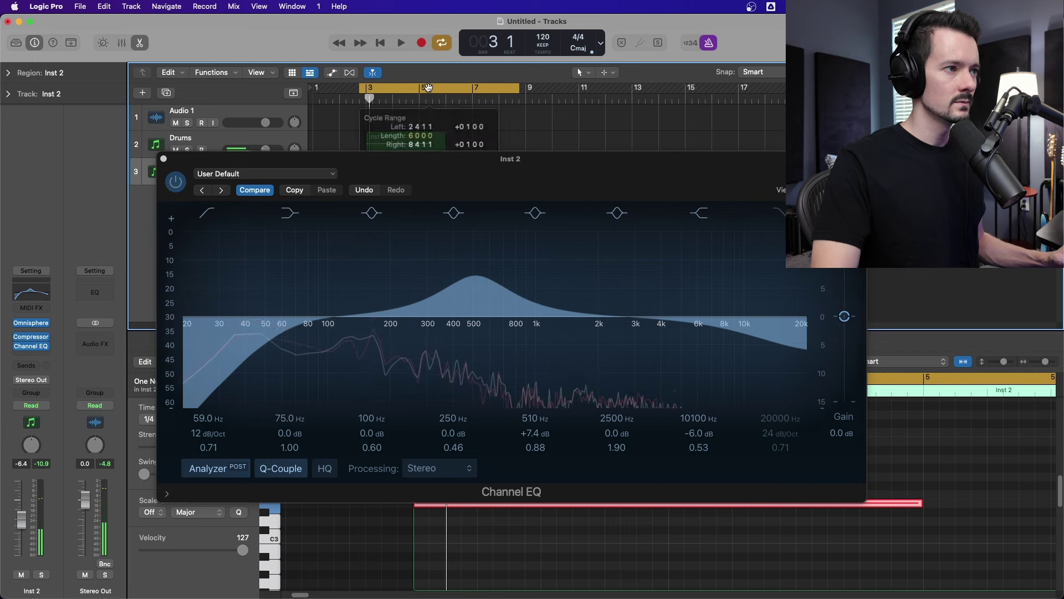
- Move the Channel EQ's 510 Hz band to 1710 Hz with a -2.8 dB cut, replay the hit and close the EQ
{"action": "key", "text": "space"}
{"action": "left_click_drag", "start_coordinate": [471, 271], "coordinate": [585, 333]}
{"action": "key", "text": "space"}
{"action": "key", "text": "space"}
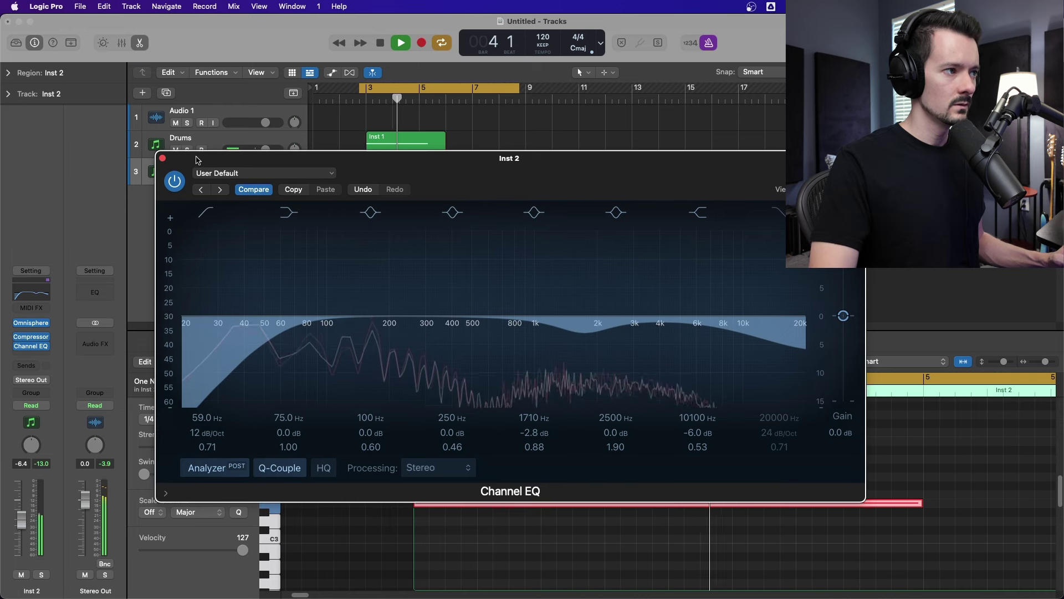
{"action": "key", "text": "space"}
{"action": "left_click", "coordinate": [164, 159]}
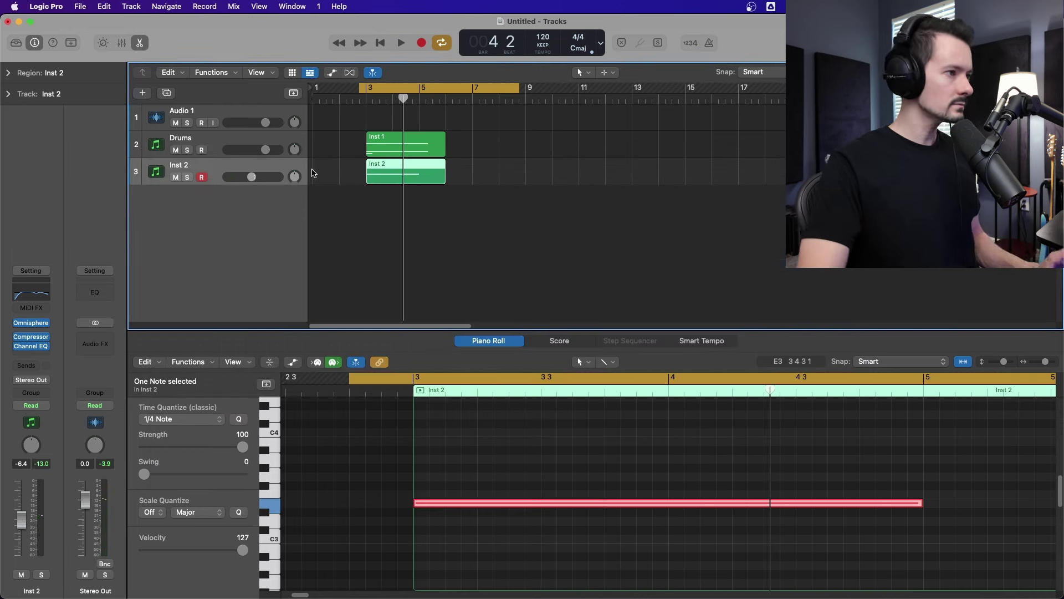
- Rename the Inst 2 track as Distort Bass
{"action": "double_click", "coordinate": [183, 165]}
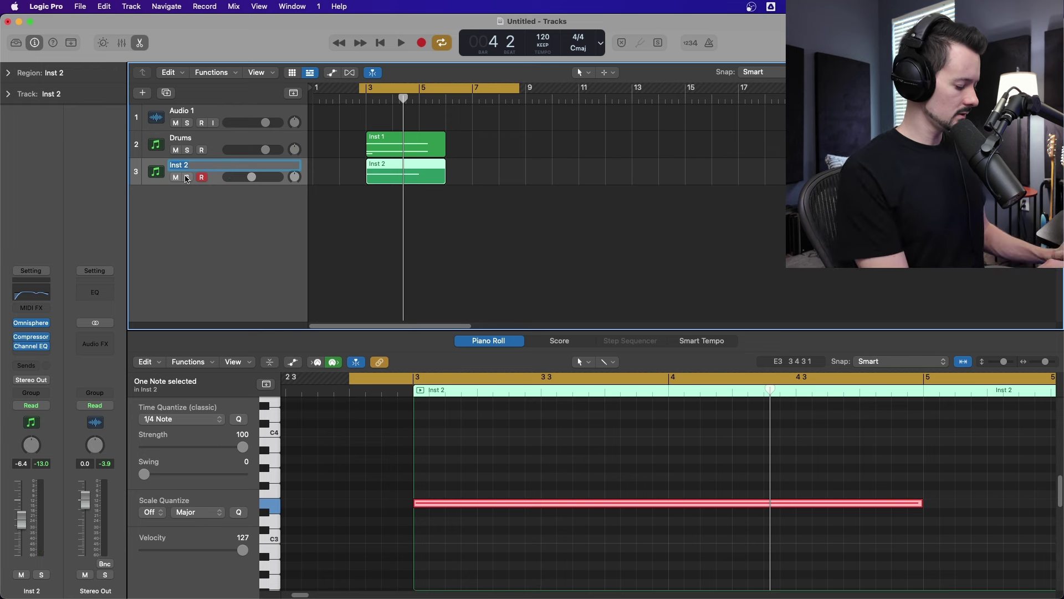
{"action": "type", "text": "Disc"}
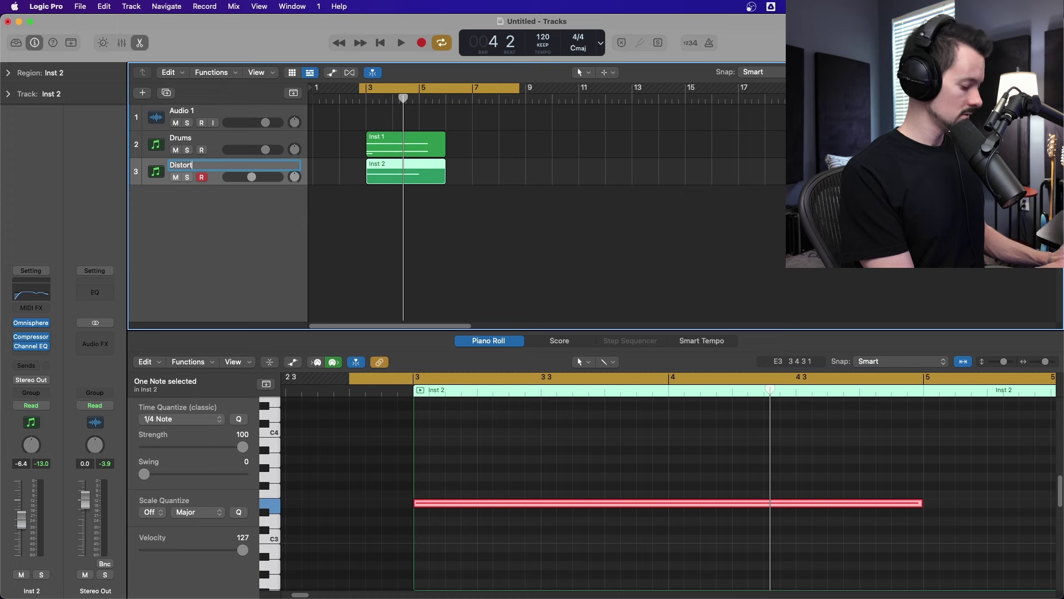
{"action": "type", "text": "ort Bass"}
{"action": "key", "text": "Return"}
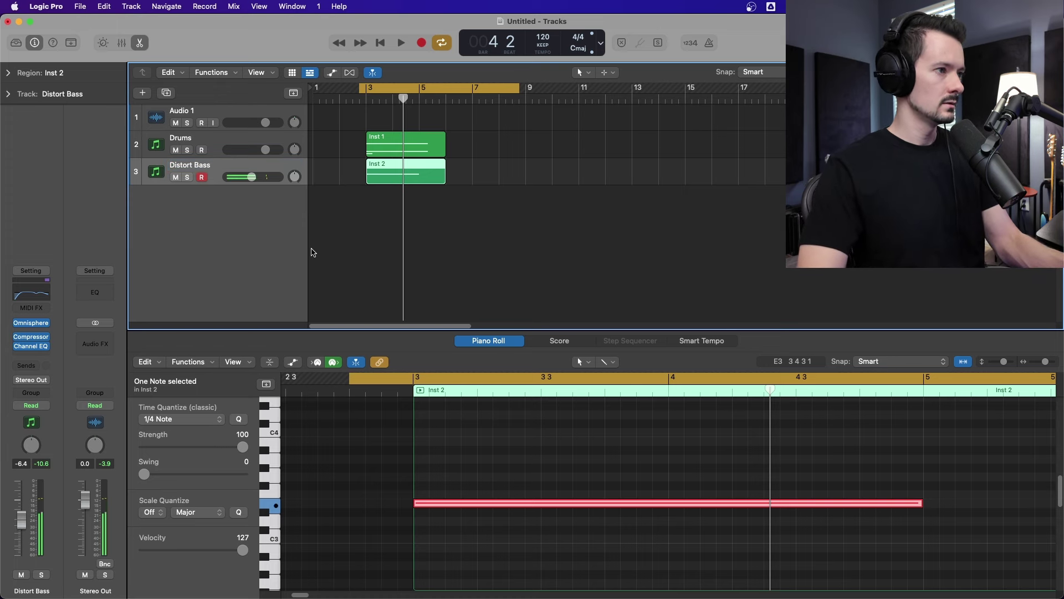
- Create a new software instrument track with an empty channel strip and load Reaktor 6 on it
{"action": "left_click", "coordinate": [143, 92]}
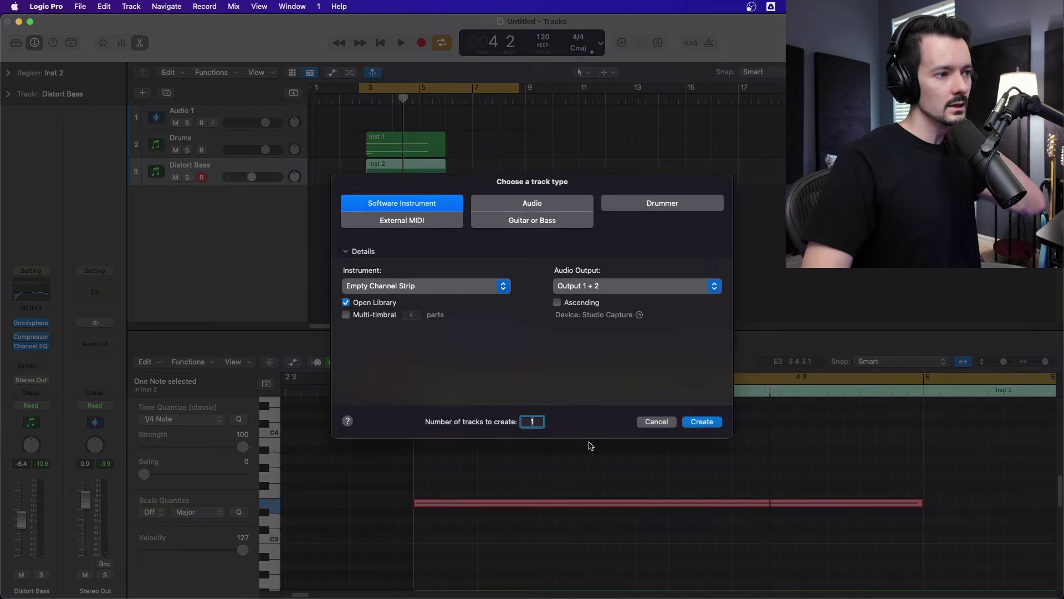
{"action": "left_click", "coordinate": [701, 421]}
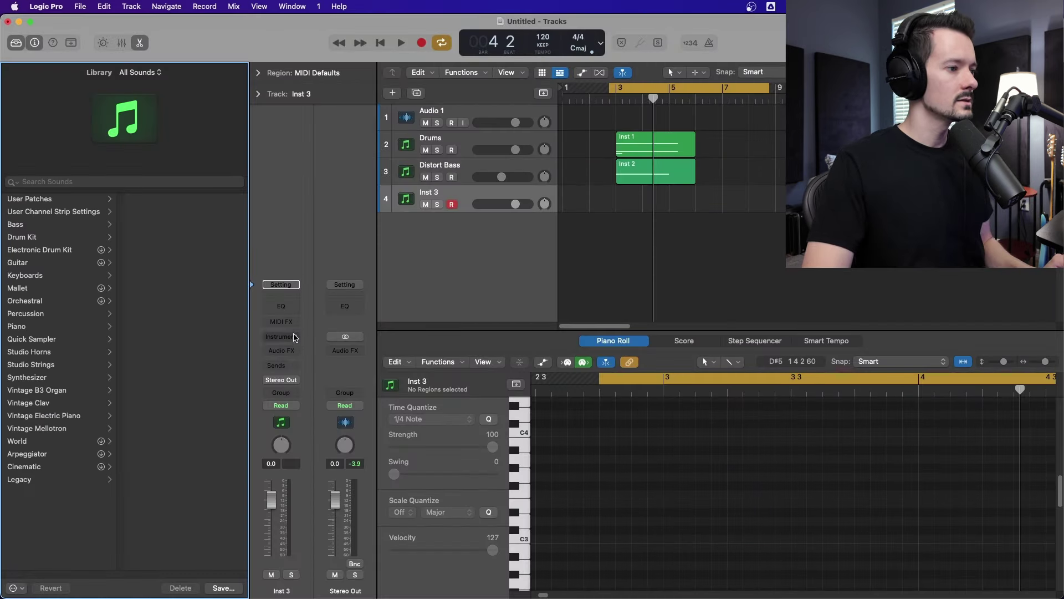
{"action": "left_click", "coordinate": [302, 335]}
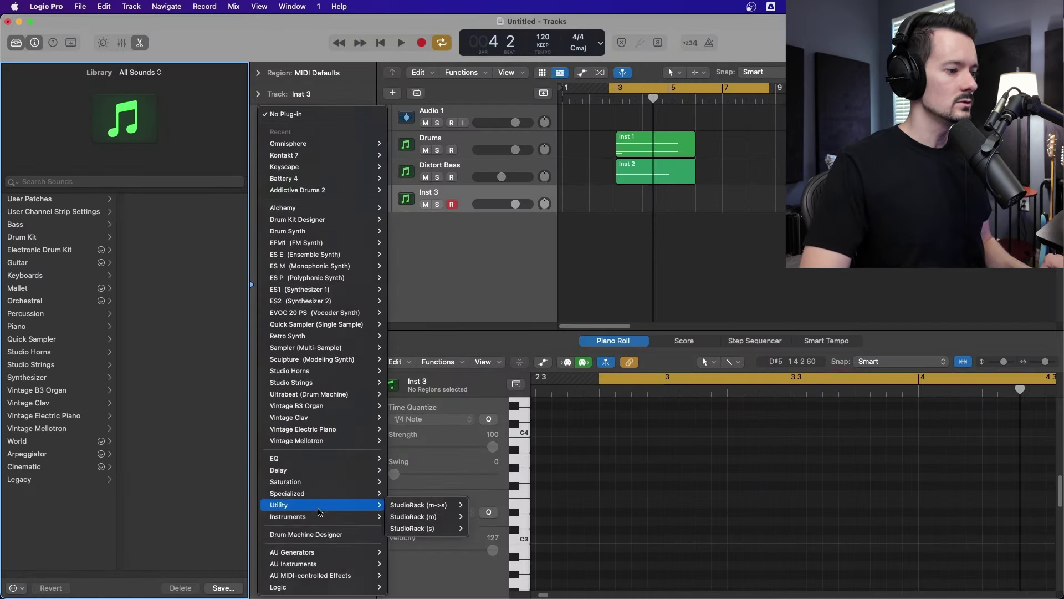
{"action": "mouse_move", "coordinate": [320, 523]}
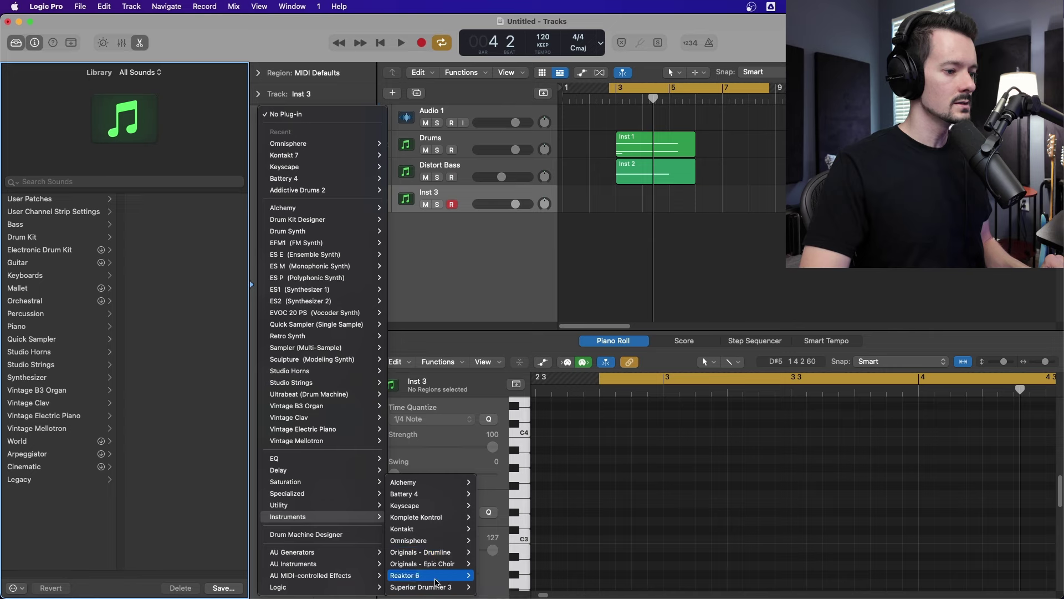
{"action": "mouse_move", "coordinate": [421, 575]}
{"action": "left_click", "coordinate": [542, 540]}
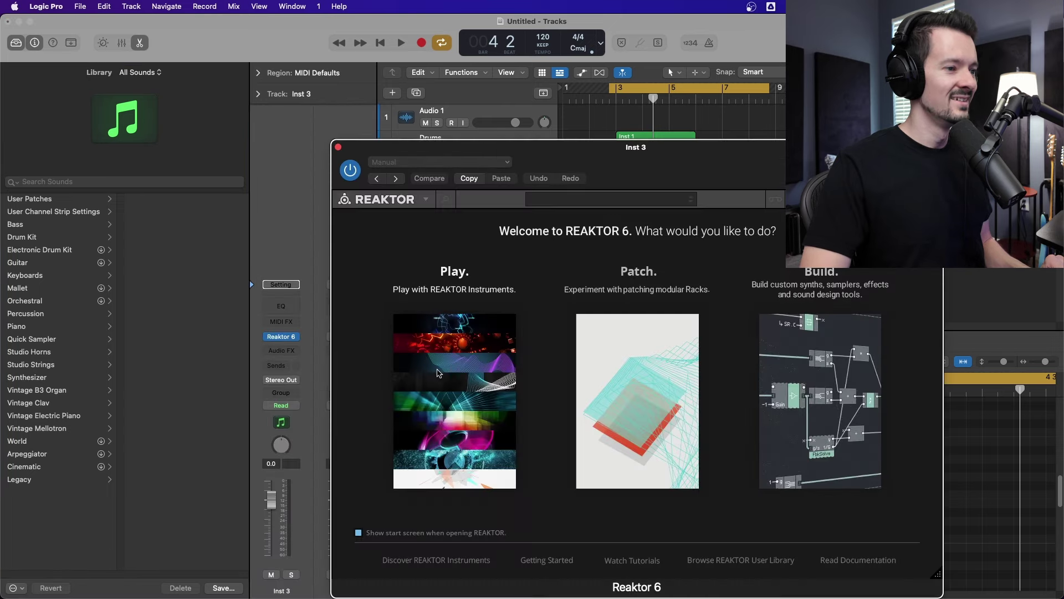
- Load Monark in Reaktor with the Defined sound, then tweak its filter and enable the mixer's noise source
{"action": "left_click", "coordinate": [417, 333]}
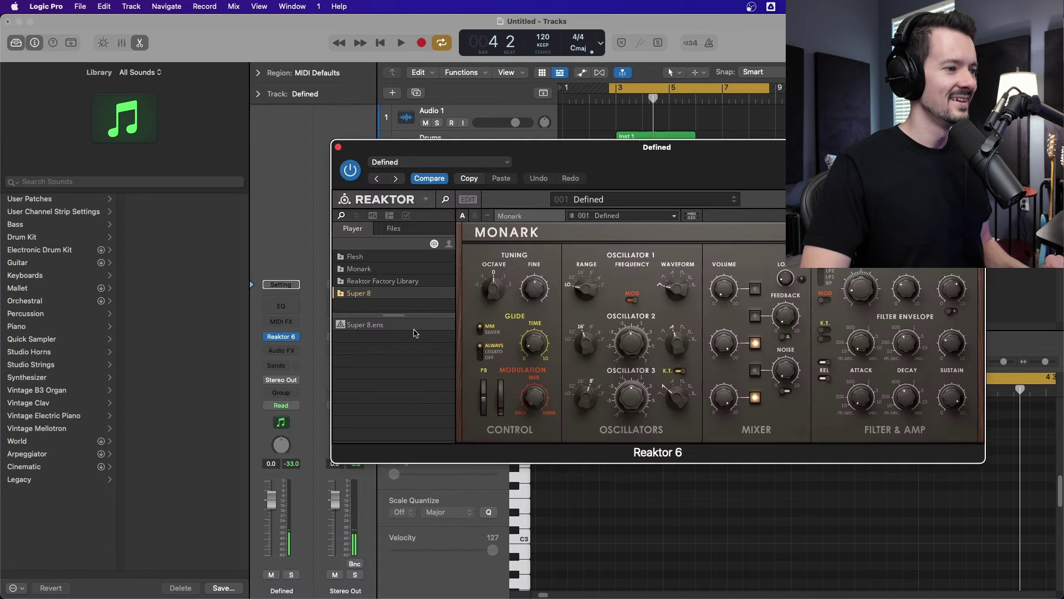
{"action": "left_click", "coordinate": [373, 272]}
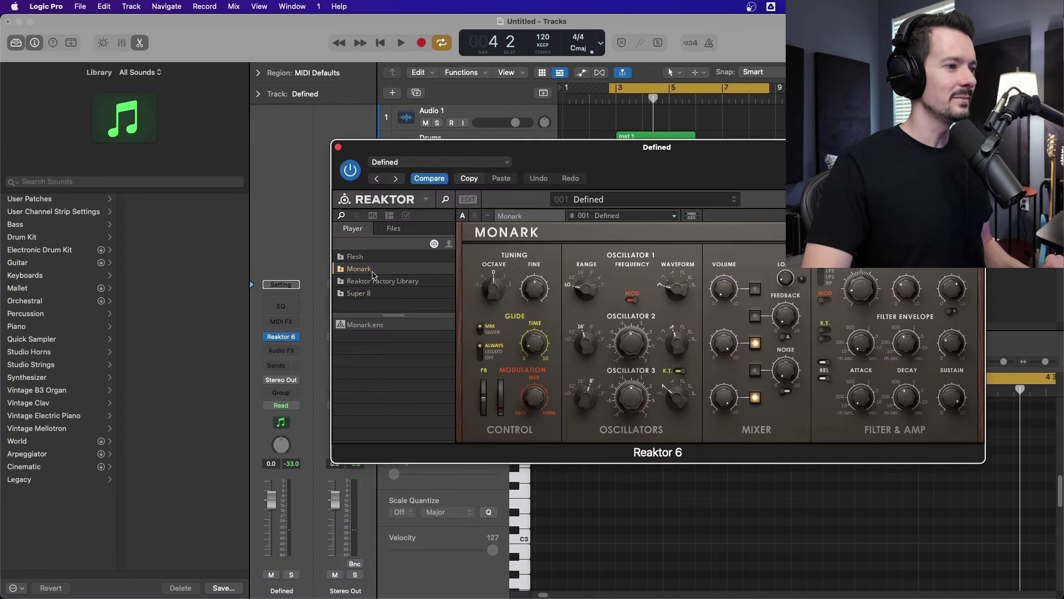
{"action": "double_click", "coordinate": [373, 325]}
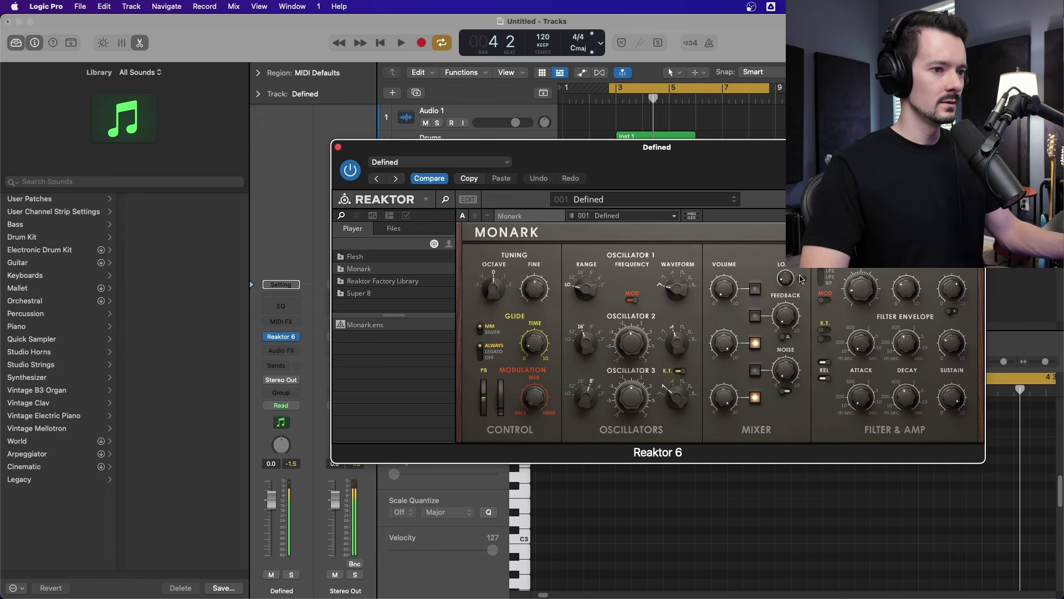
{"action": "left_click_drag", "start_coordinate": [876, 280], "coordinate": [869, 302]}
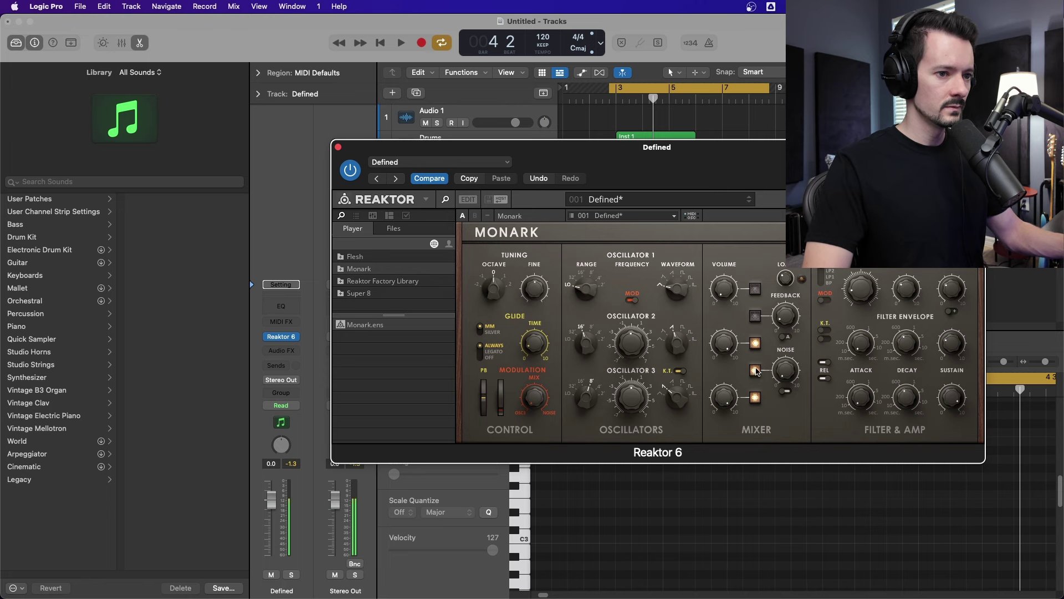
{"action": "left_click", "coordinate": [339, 147]}
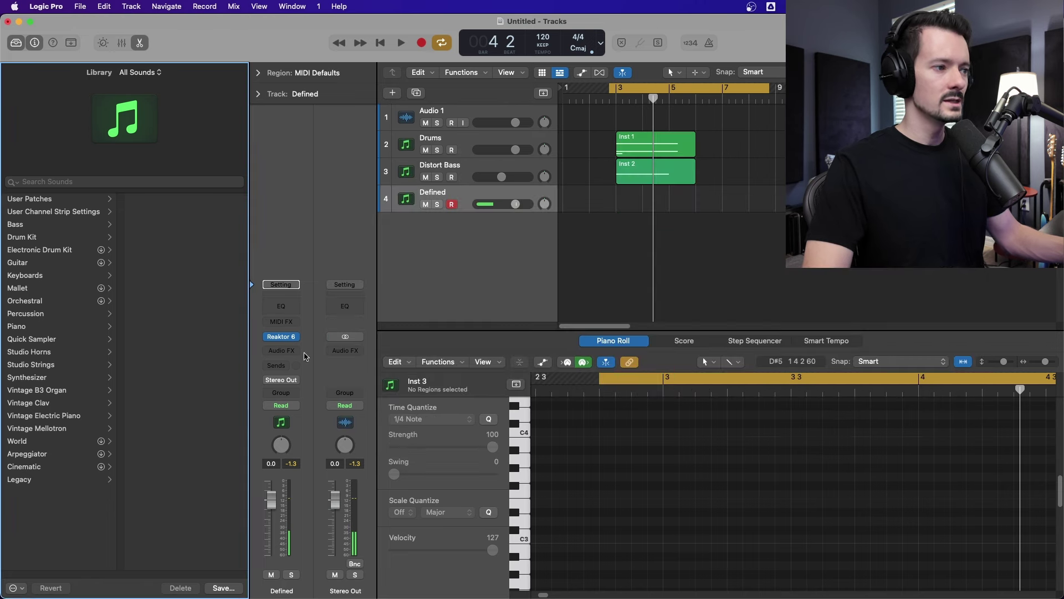
- Insert a Compressor on the Defined track in place of the Channel EQ and set its threshold to -17.5 dB
{"action": "left_click", "coordinate": [287, 307]}
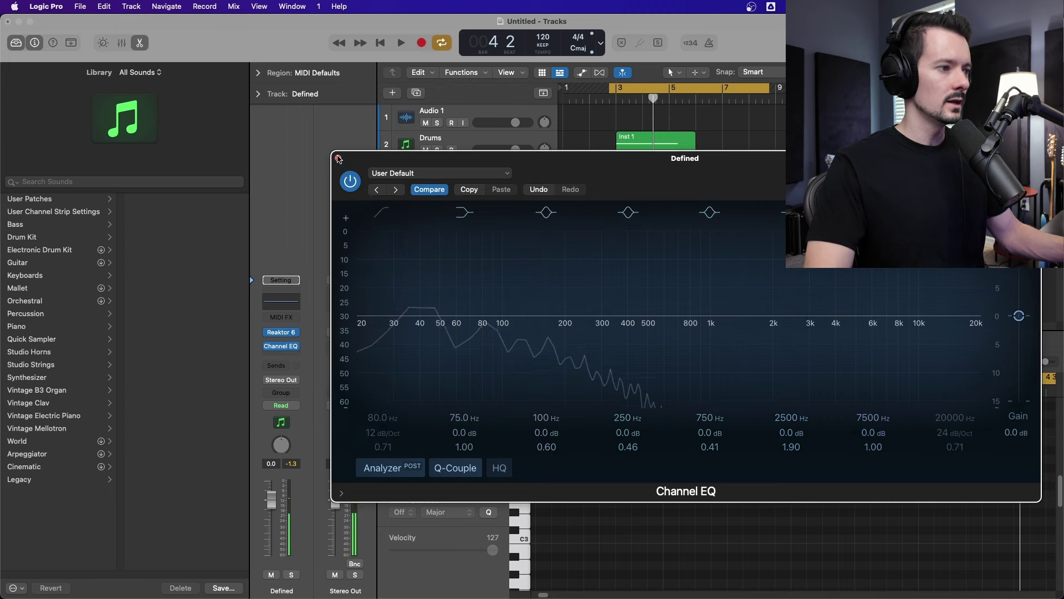
{"action": "left_click", "coordinate": [285, 342]}
{"action": "left_click", "coordinate": [297, 347]}
{"action": "left_click", "coordinate": [309, 364]}
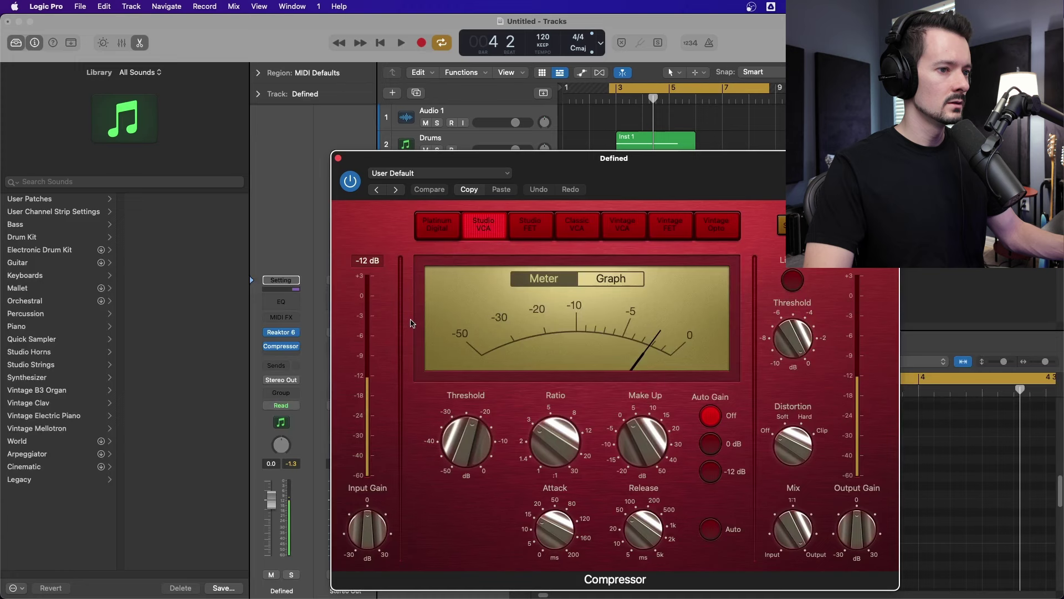
{"action": "left_click_drag", "start_coordinate": [461, 438], "coordinate": [459, 431]}
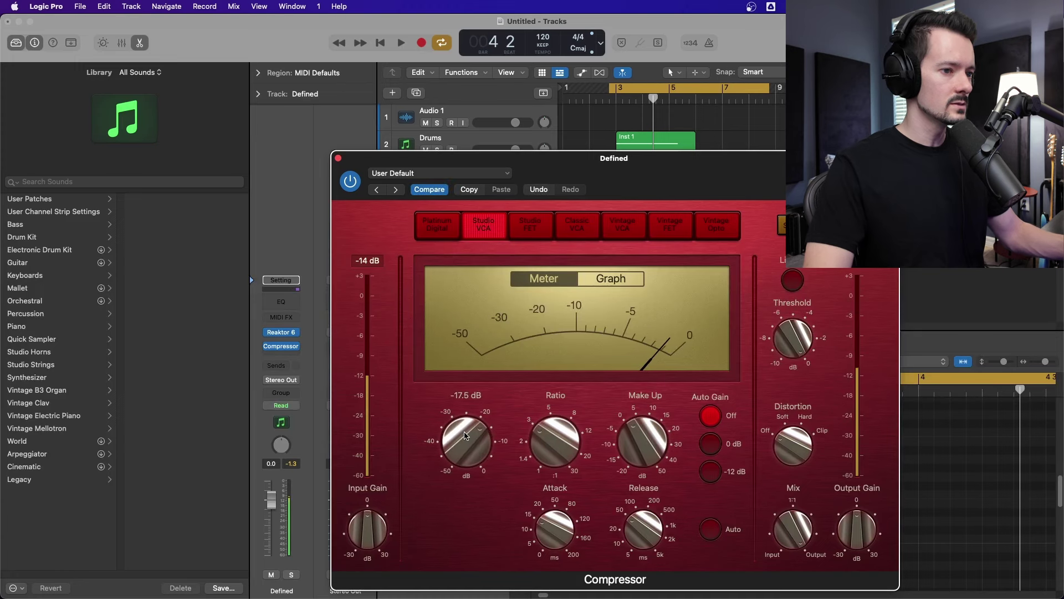
{"action": "key", "text": "super+w"}
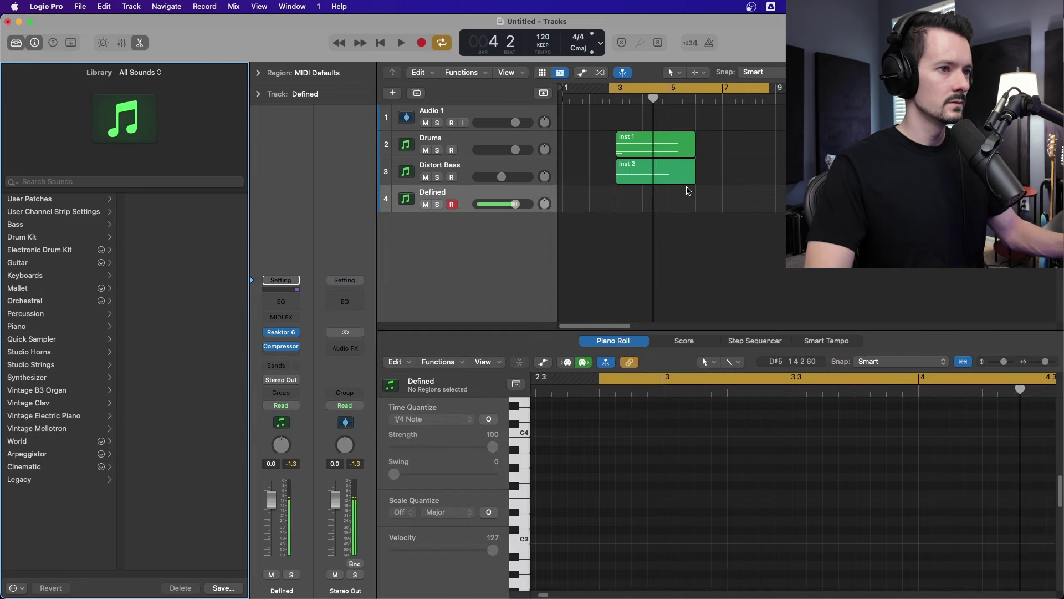
- Copy the Inst 2 region from Distort Bass onto the Defined track and transpose its E3 note to a lower pitch
{"action": "left_click_drag", "start_coordinate": [665, 174], "coordinate": [682, 221]}
{"action": "left_click", "coordinate": [682, 207]}
{"action": "key", "text": "space"}
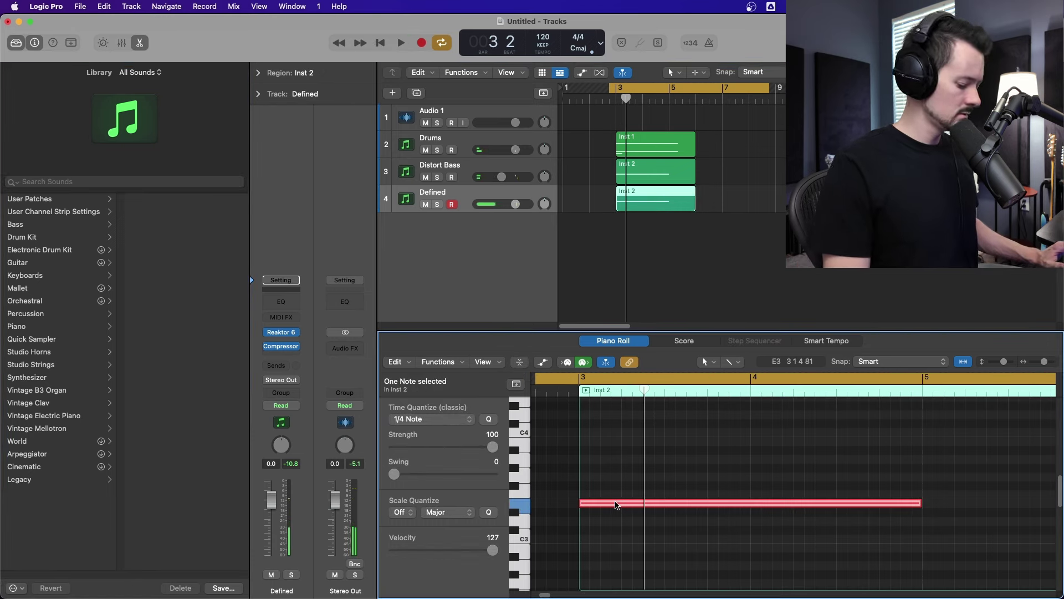
{"action": "key", "text": "Delete"}
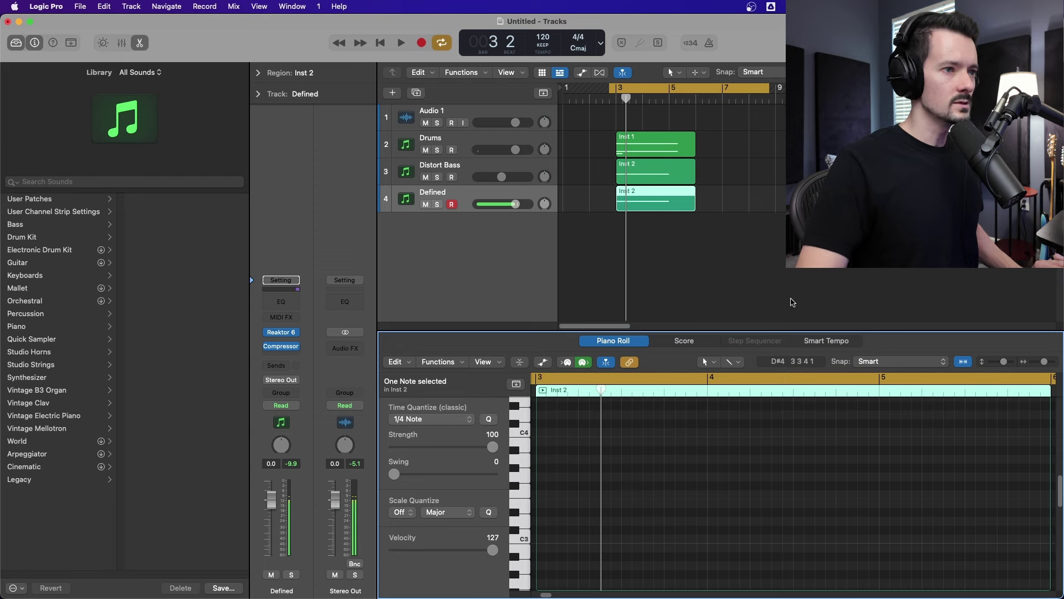
- Play the layered hit and lower the Defined track's volume to -5.0 dB
{"action": "left_click", "coordinate": [793, 302]}
{"action": "key", "text": "space"}
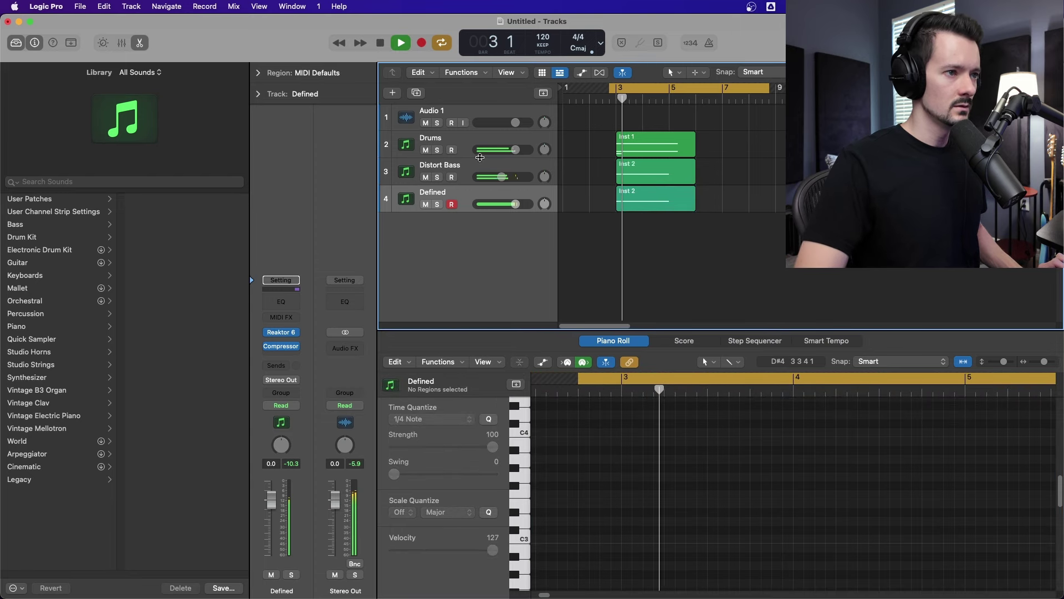
{"action": "left_click_drag", "start_coordinate": [515, 204], "coordinate": [507, 202]}
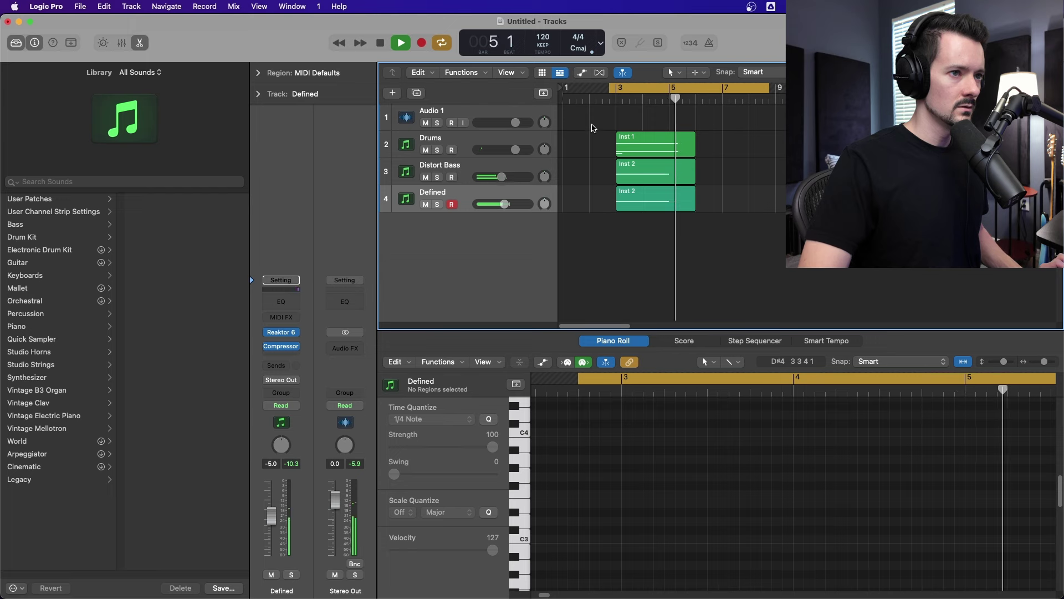
{"action": "key", "text": "space"}
- Open Omnisphere on the Distort Bass track and lengthen the amp envelope release of layer A
{"action": "left_click", "coordinate": [649, 172]}
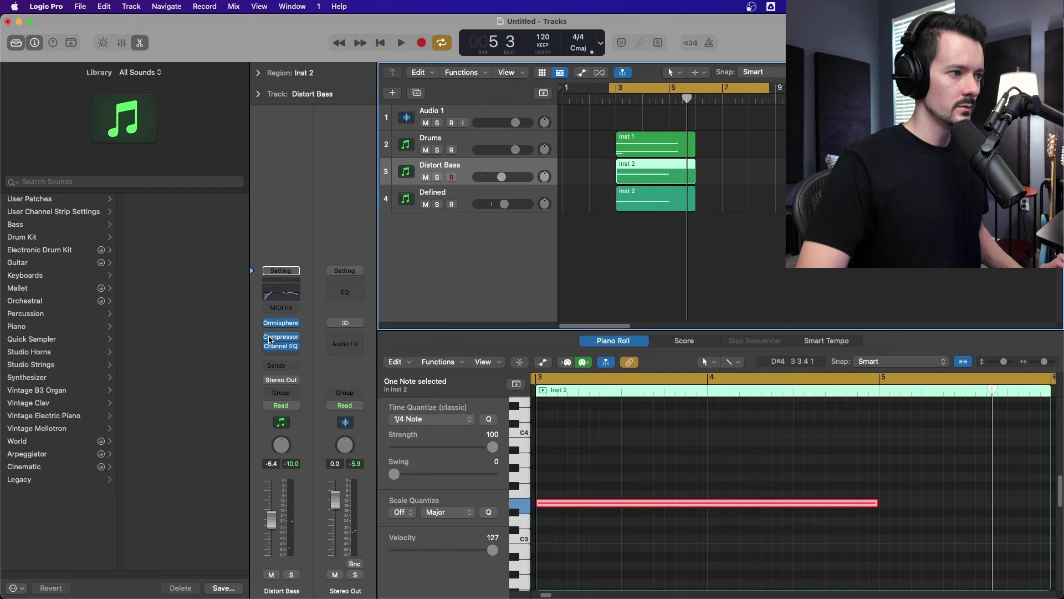
{"action": "key", "text": "v"}
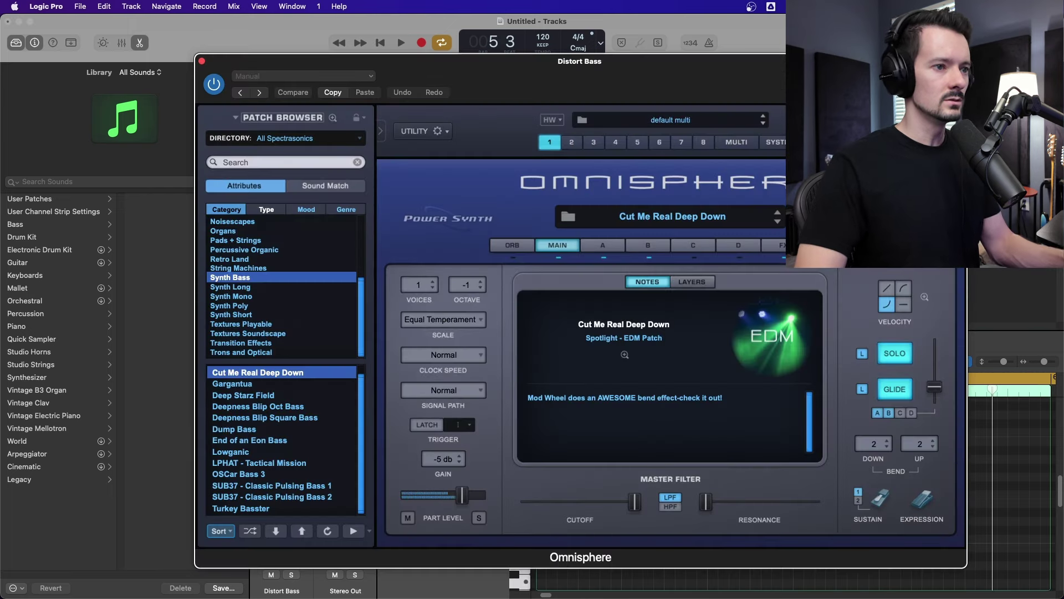
{"action": "left_click", "coordinate": [603, 245]}
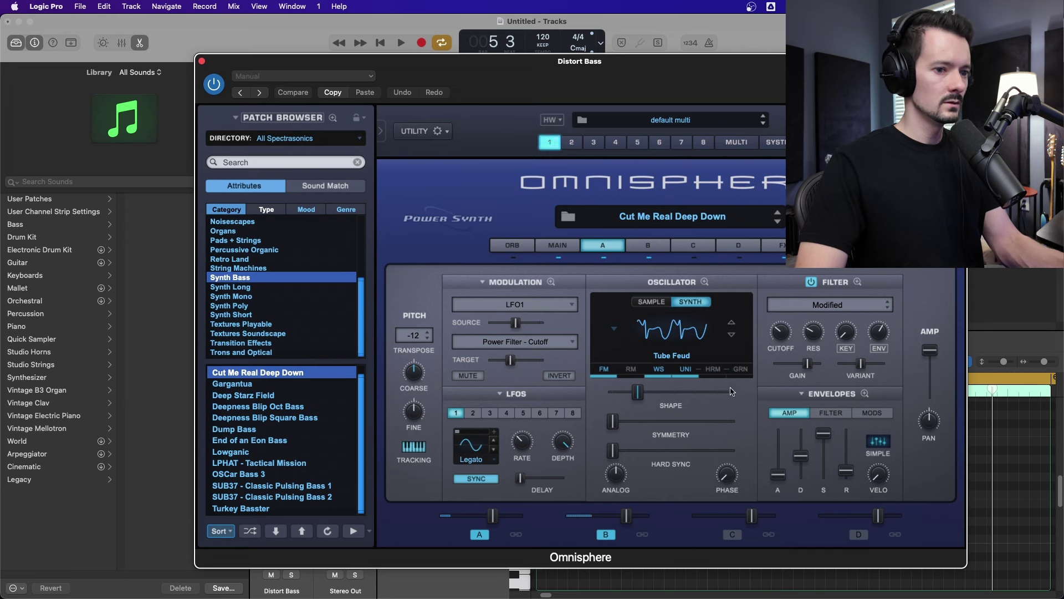
{"action": "left_click_drag", "start_coordinate": [854, 478], "coordinate": [848, 464]}
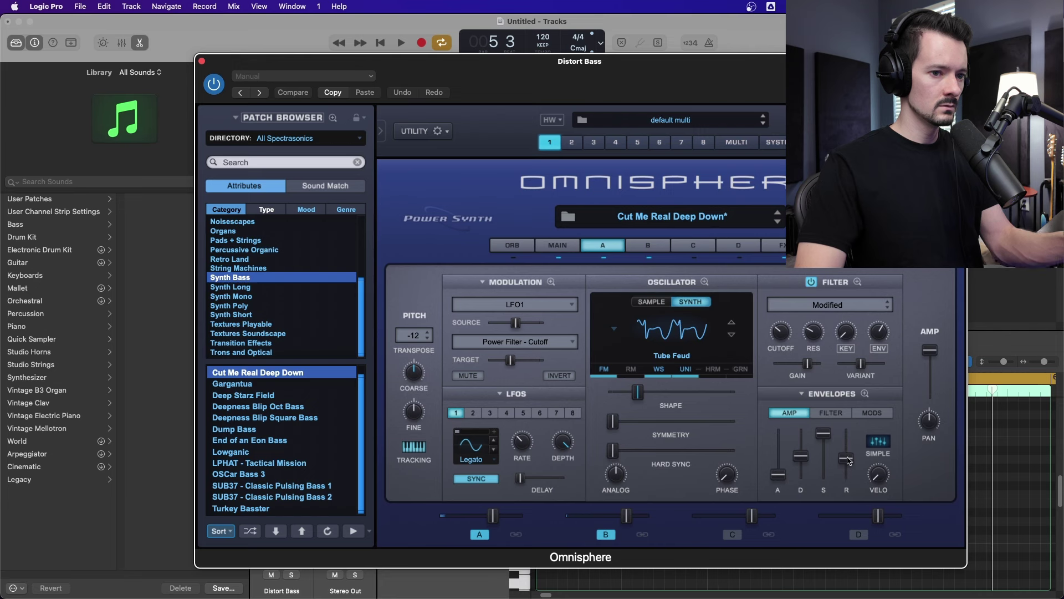
{"action": "left_click", "coordinate": [847, 457]}
- Lengthen the amp envelope release of Omnisphere's layer B to about 1.02 seconds and close the plug-in
{"action": "left_click", "coordinate": [645, 249]}
{"action": "left_click", "coordinate": [847, 468]}
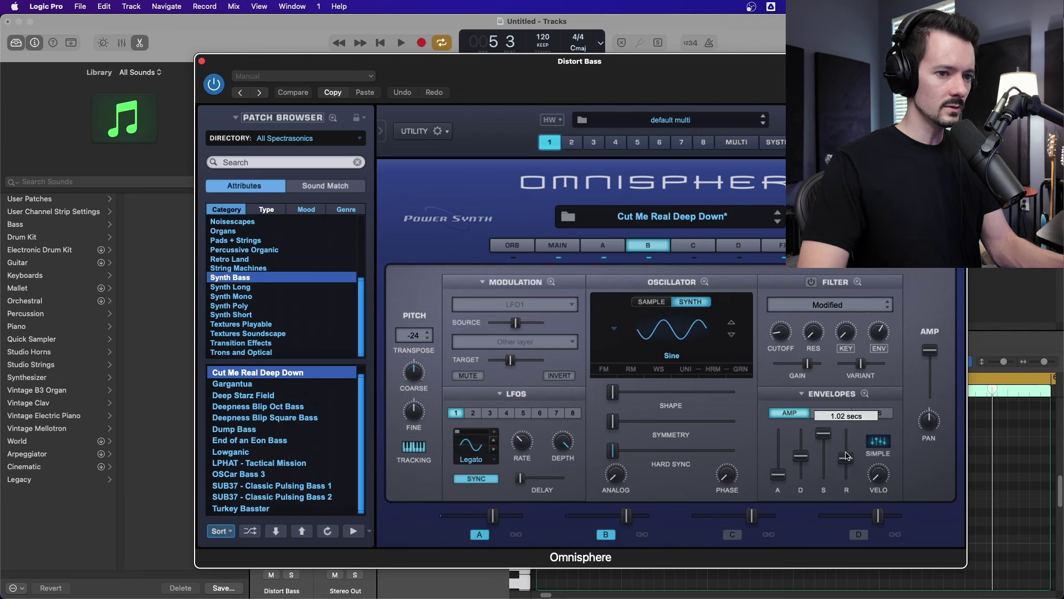
{"action": "left_click_drag", "start_coordinate": [846, 457], "coordinate": [847, 457]}
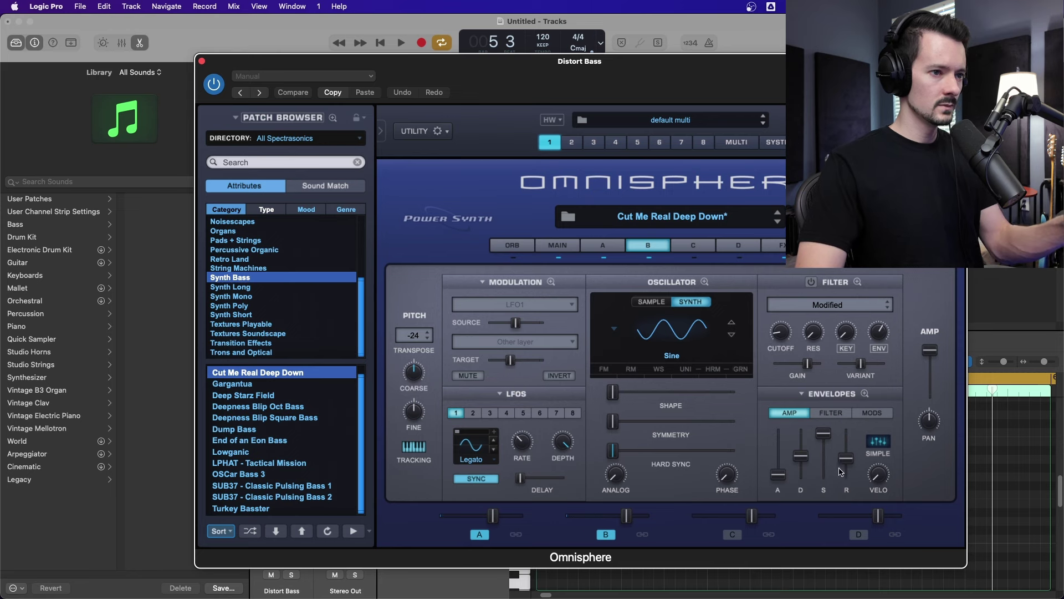
{"action": "left_click", "coordinate": [202, 62]}
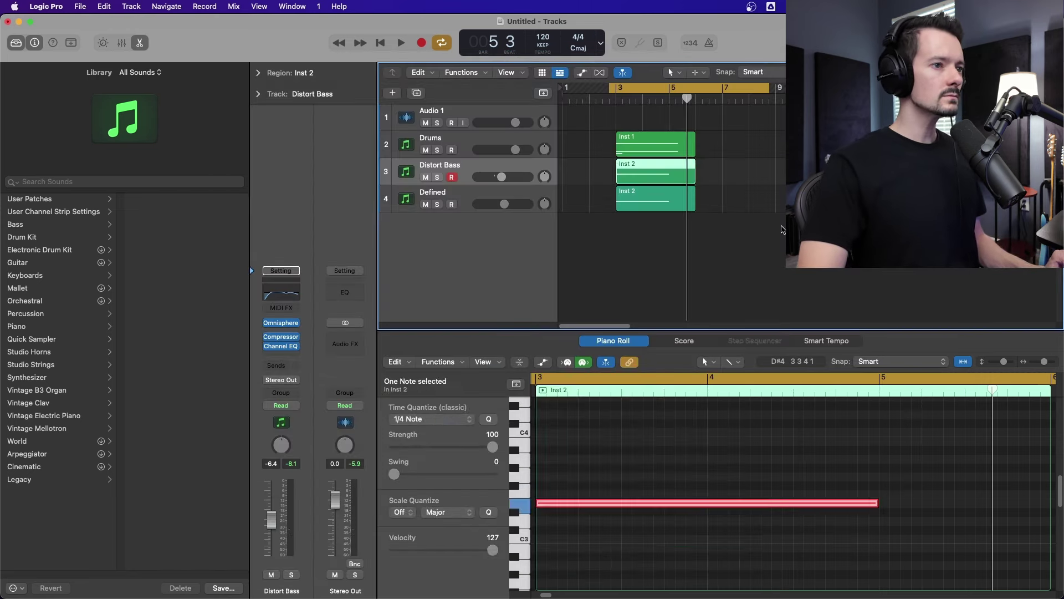
- Play back the full layered hit with all the tracks together
{"action": "key", "text": "space"}
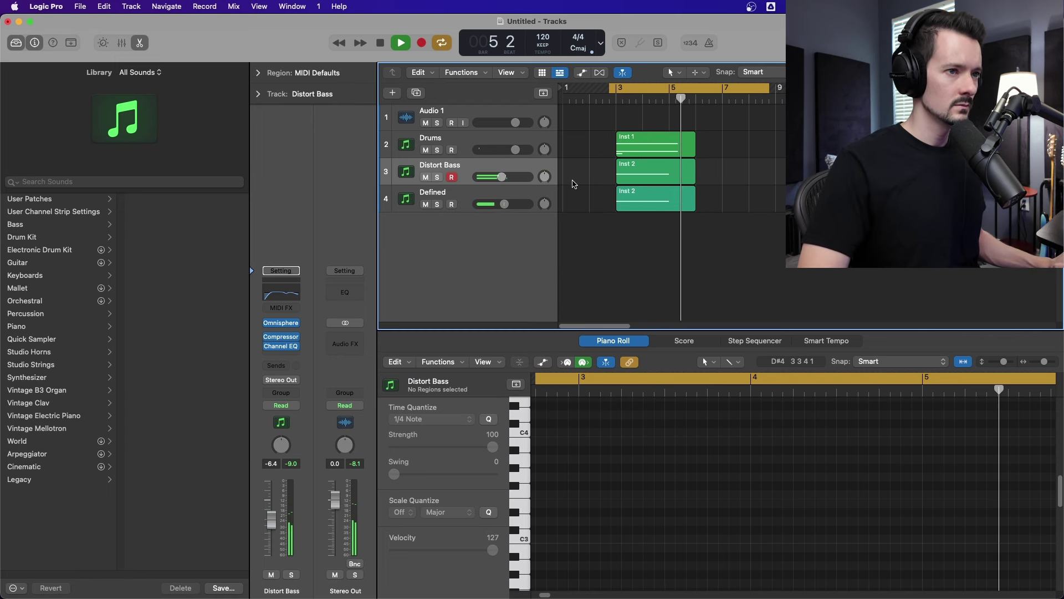
{"action": "key", "text": "space"}
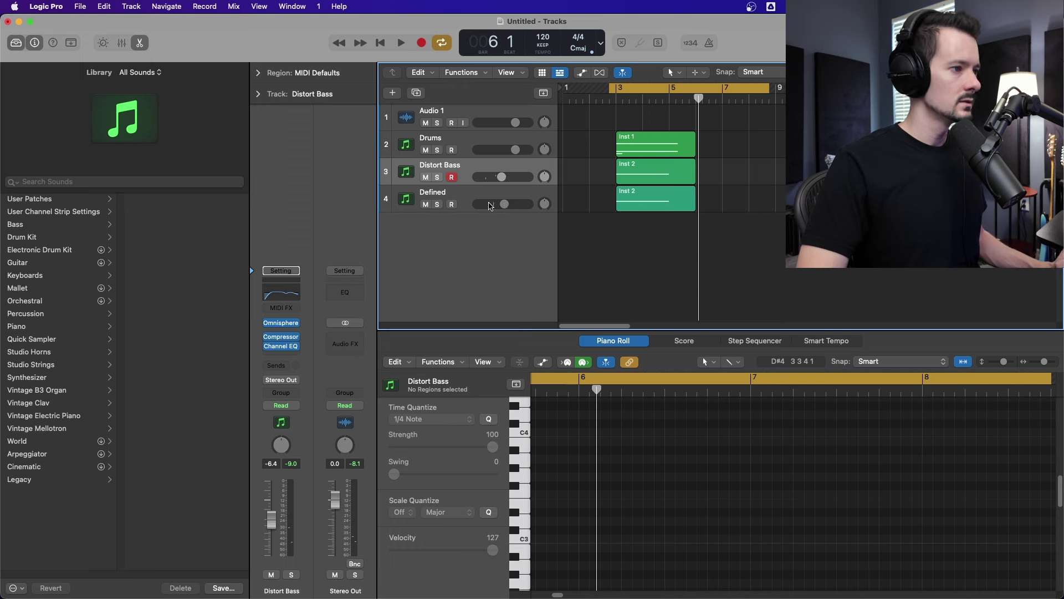
{"action": "left_click", "coordinate": [465, 195], "text": "shift"}
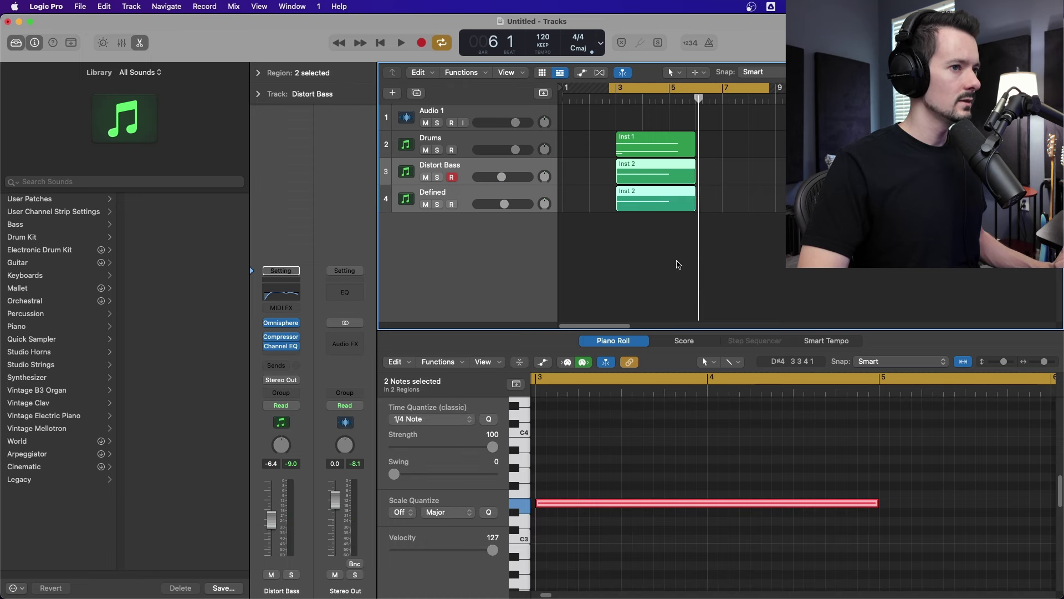
{"action": "left_click", "coordinate": [678, 265]}
- Solo the Defined track and play it with its Reaktor Monark window open, closing the plug-in after listening
{"action": "left_click", "coordinate": [470, 197]}
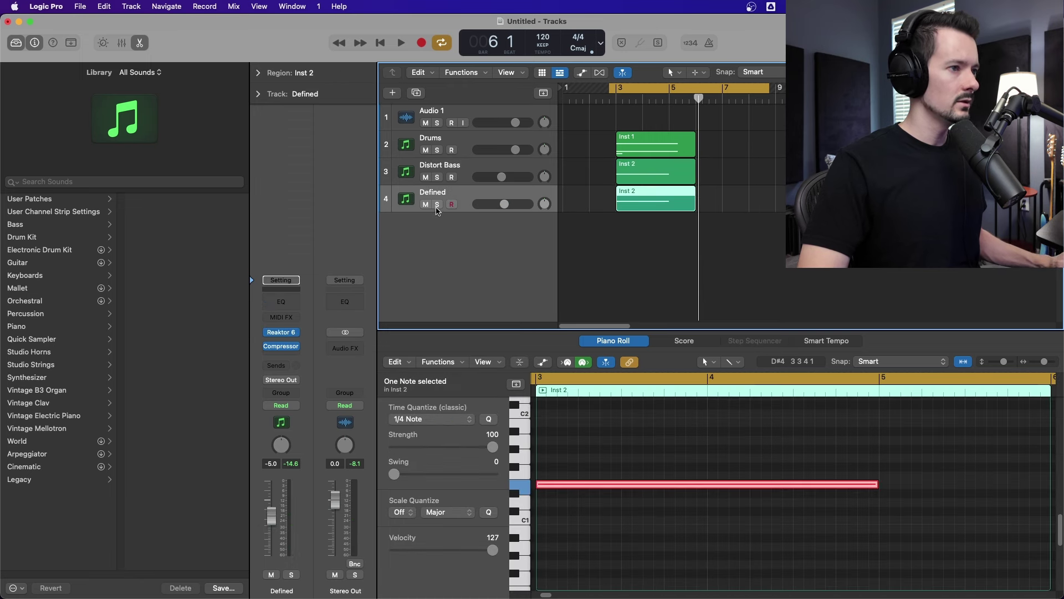
{"action": "left_click", "coordinate": [437, 205]}
{"action": "key", "text": "space"}
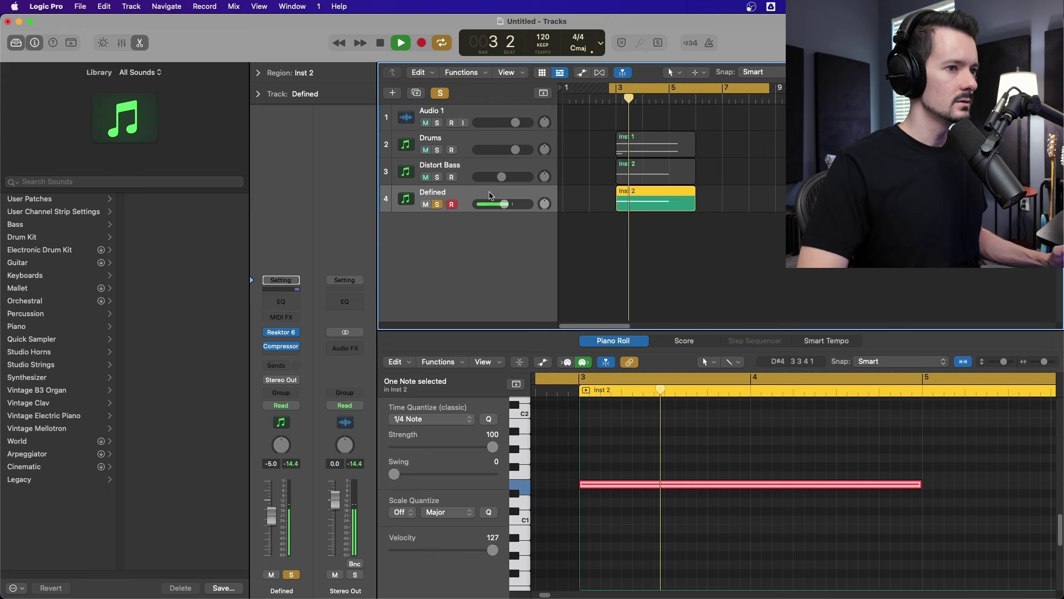
{"action": "key", "text": "v"}
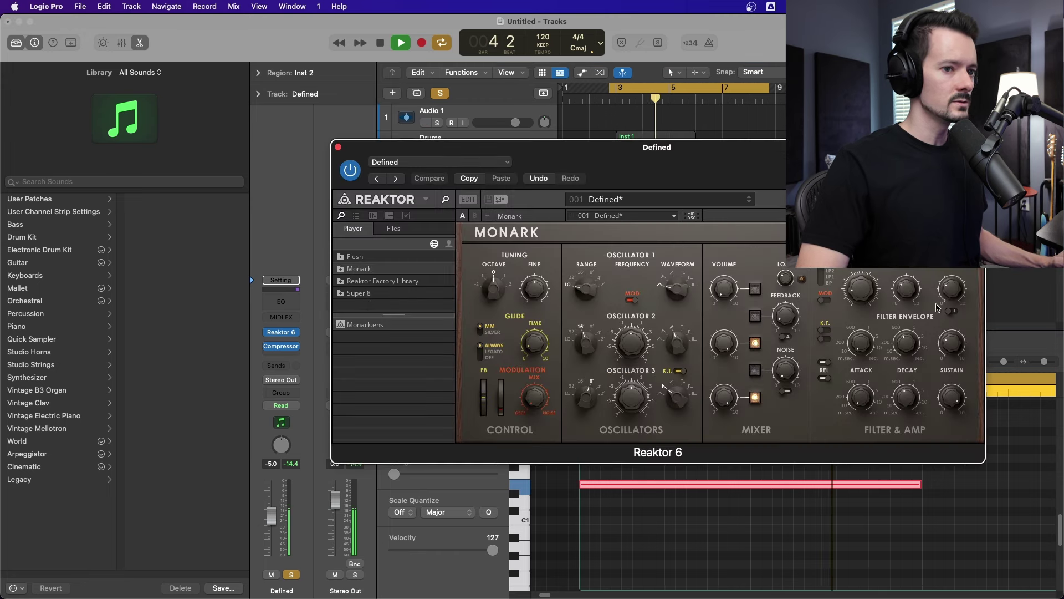
{"action": "left_click_drag", "start_coordinate": [910, 148], "coordinate": [810, 127]}
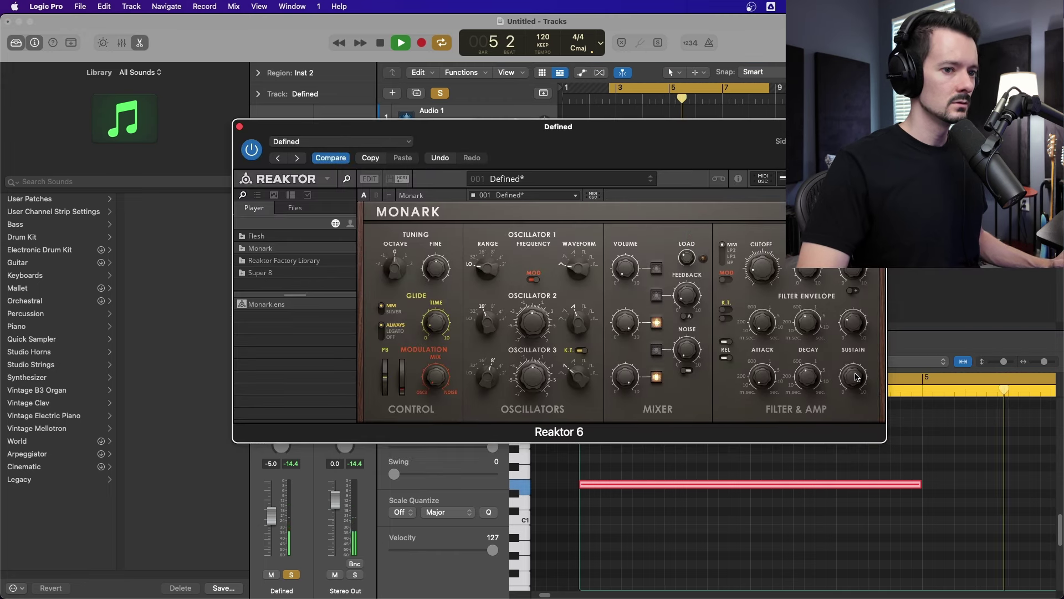
{"action": "key", "text": "space"}
{"action": "key", "text": "v"}
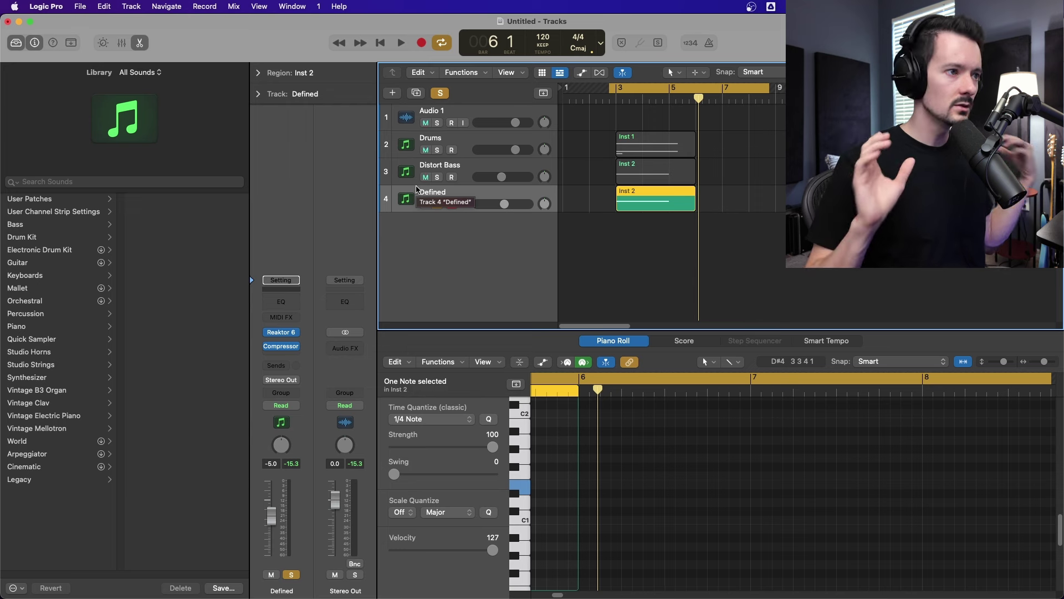
- Rename the Defined track as Sub Bass and move it between the Drums and Distort Bass tracks
{"action": "double_click", "coordinate": [449, 192]}
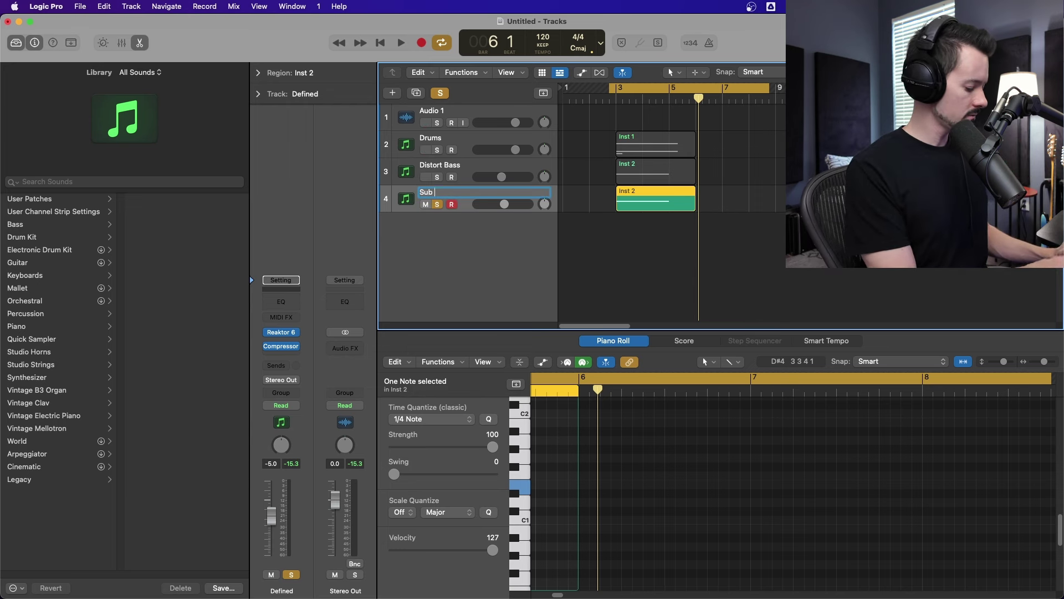
{"action": "type", "text": "Sub Bass"}
{"action": "key", "text": "Return"}
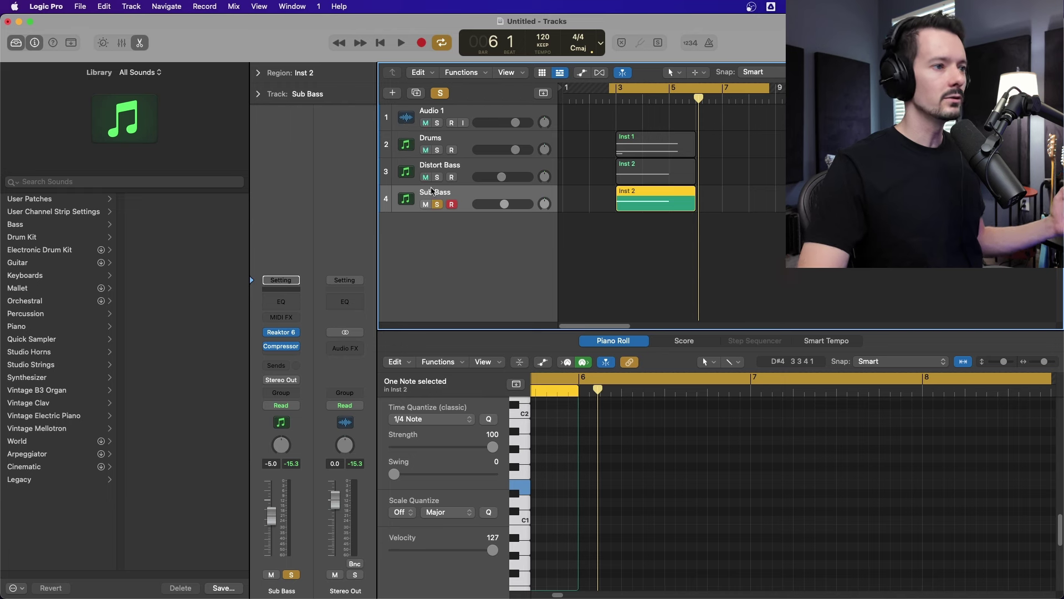
{"action": "left_click_drag", "start_coordinate": [441, 200], "coordinate": [442, 178]}
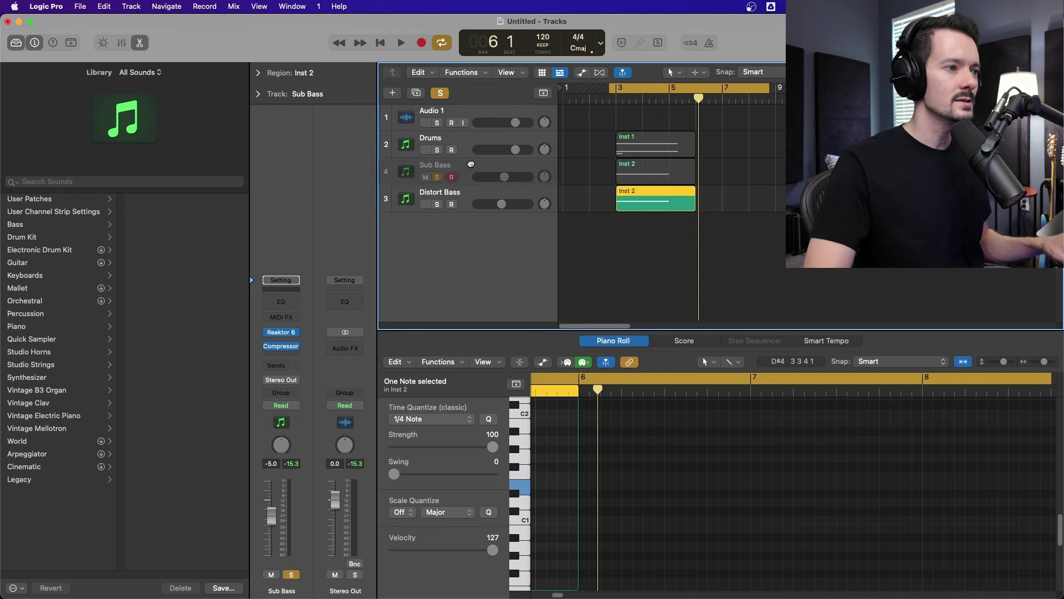
- Solo the Drums track as well and play it together with the Sub Bass
{"action": "left_click", "coordinate": [438, 150]}
{"action": "key", "text": "space"}
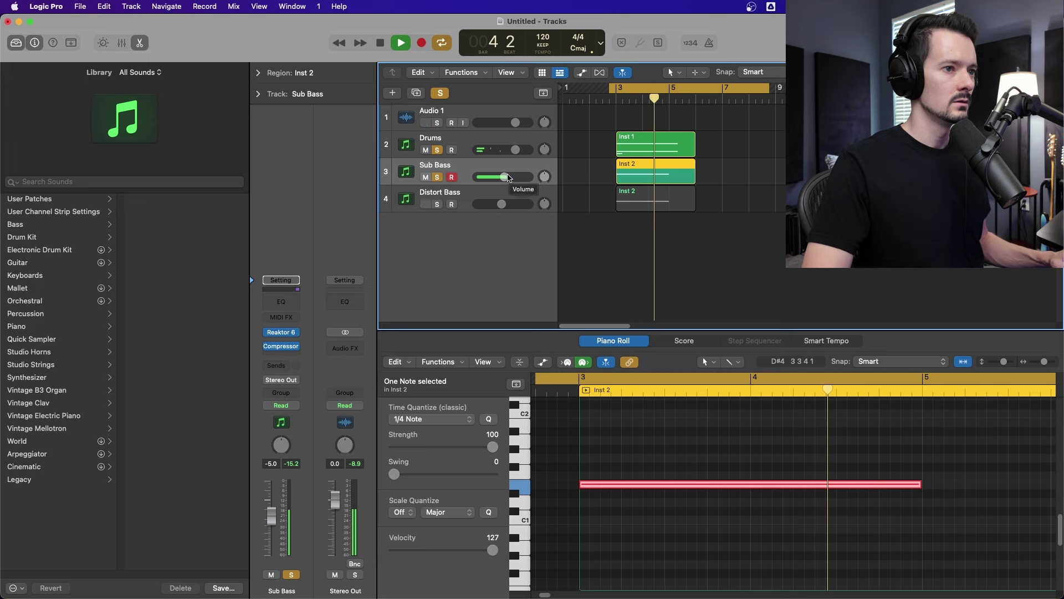
{"action": "key", "text": "space"}
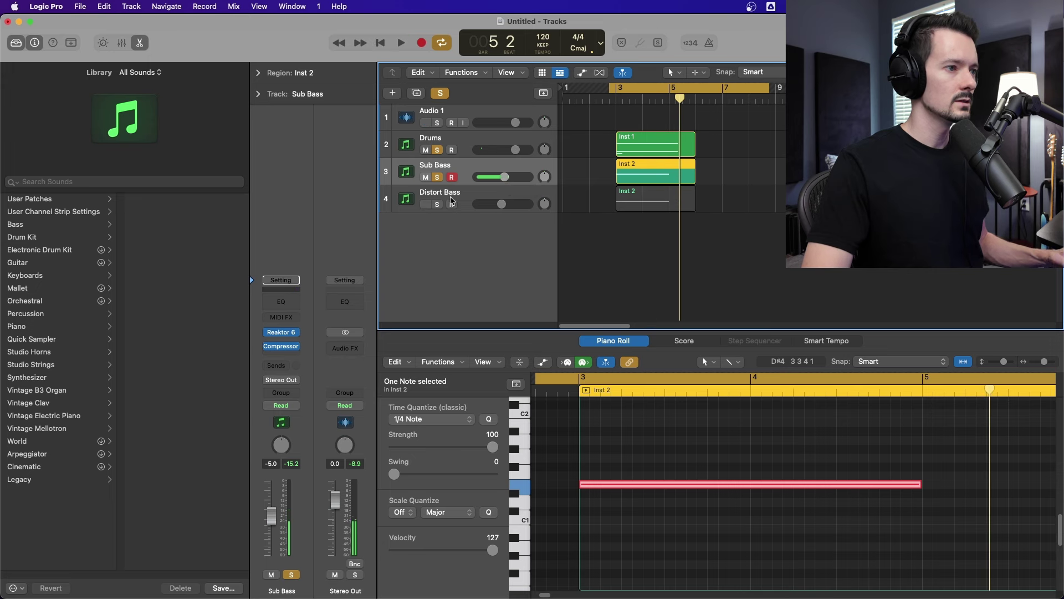
- Add Distort Bass to the soloed tracks and, during playback, lower it to -14.2 dB and turn the Sub Bass down slightly
{"action": "left_click", "coordinate": [452, 201]}
{"action": "left_click", "coordinate": [440, 205]}
{"action": "key", "text": "space"}
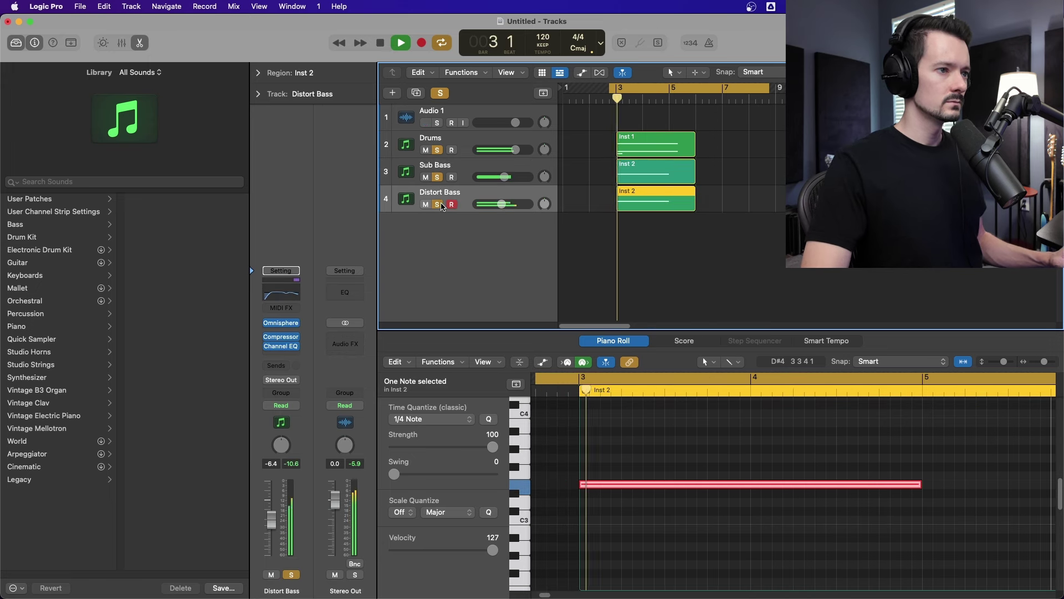
{"action": "left_click_drag", "start_coordinate": [502, 205], "coordinate": [499, 177]}
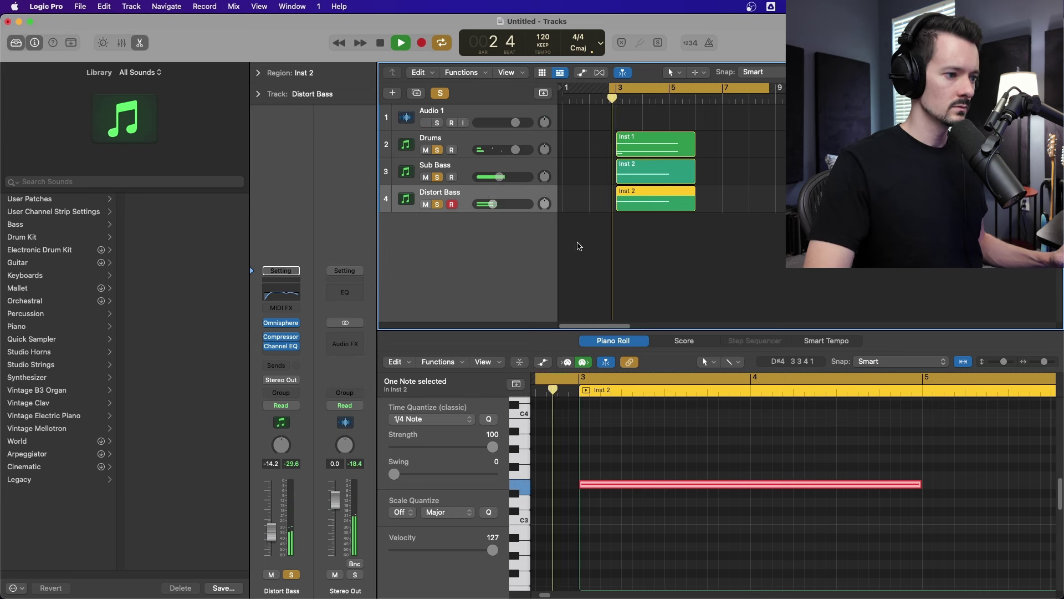
{"action": "key", "text": "space"}
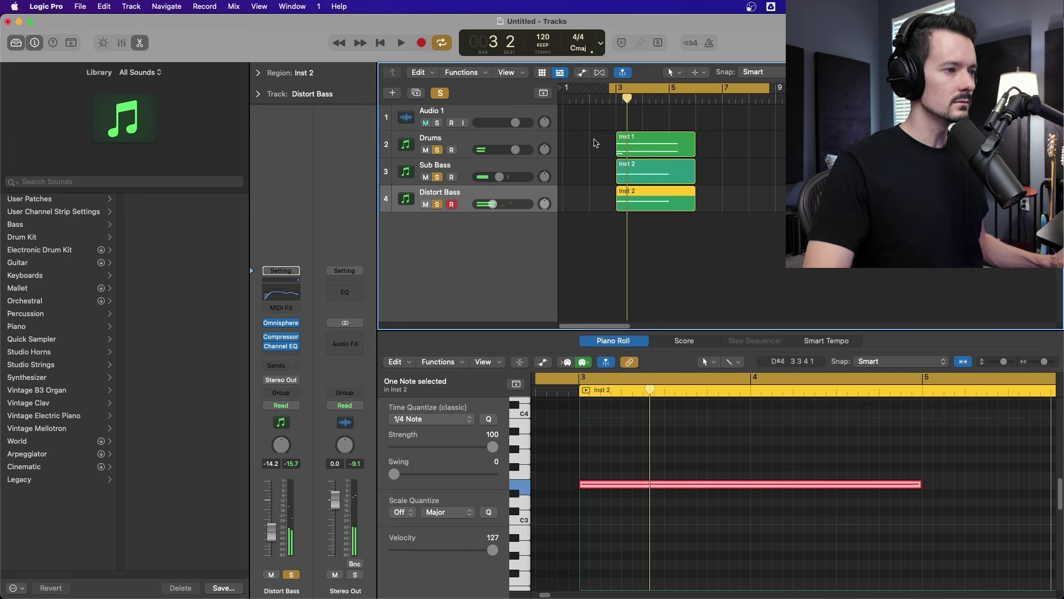
- Insert a stereo Compressor before Raum on the Drums track, adjust its threshold during playback, and play the hit again
{"action": "left_click", "coordinate": [468, 148]}
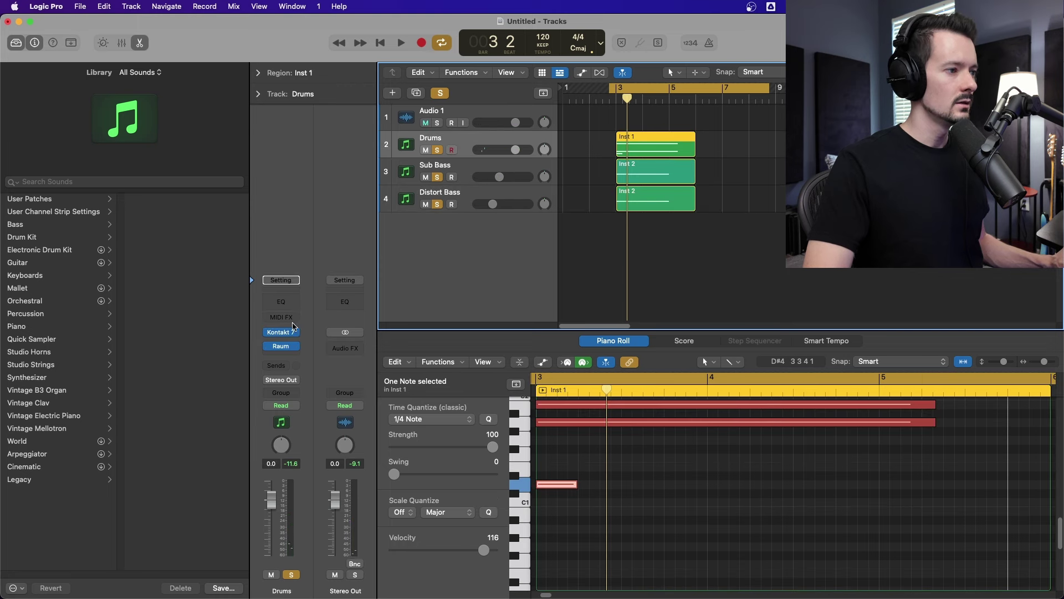
{"action": "left_click", "coordinate": [289, 344]}
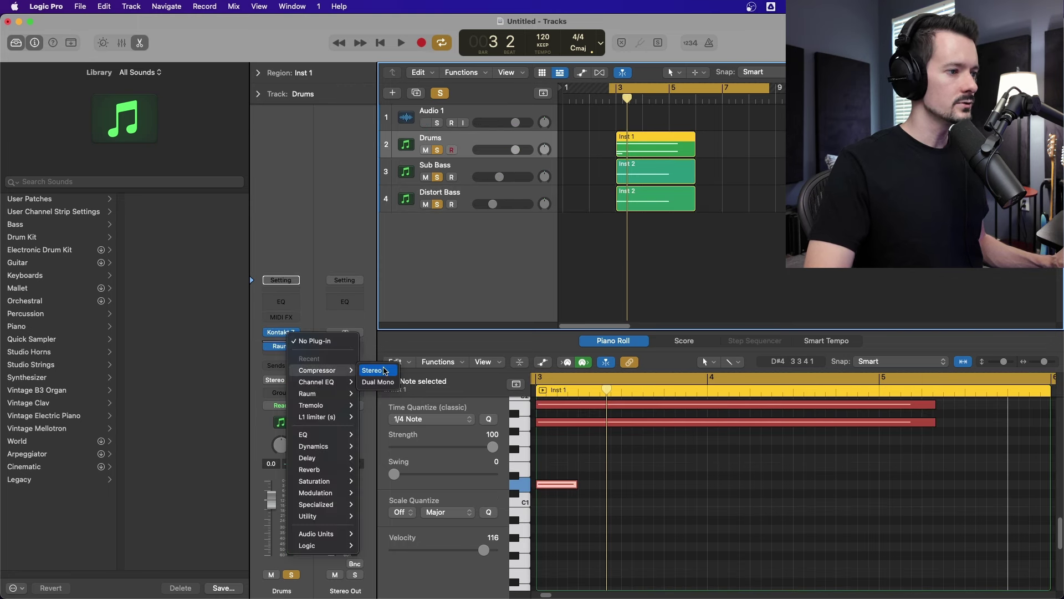
{"action": "left_click", "coordinate": [380, 369]}
{"action": "key", "text": "space"}
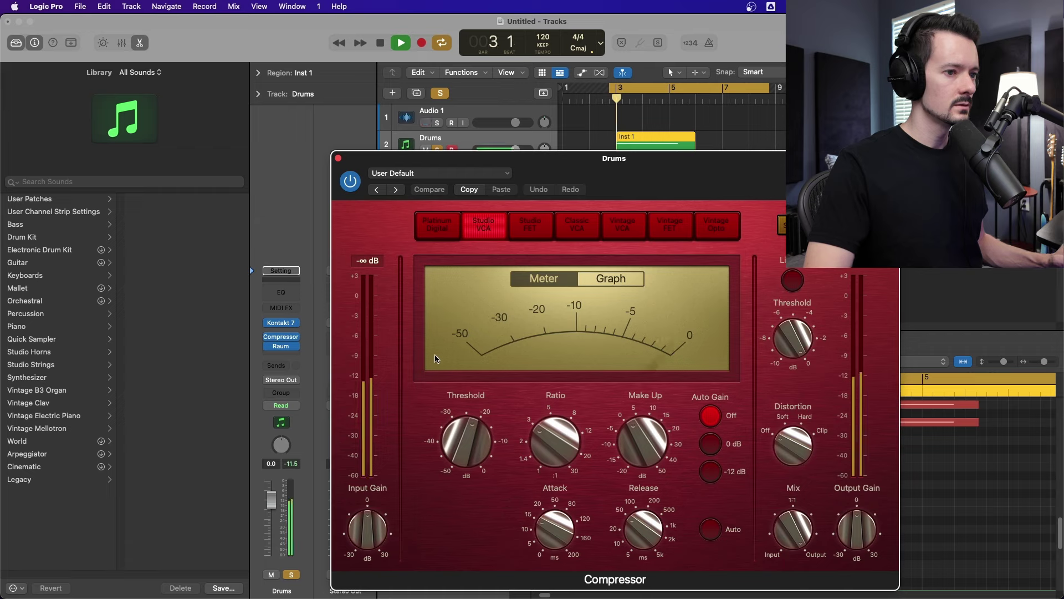
{"action": "mouse_move", "coordinate": [453, 447]}
{"action": "left_click_drag", "start_coordinate": [453, 447], "coordinate": [454, 440]}
{"action": "key", "text": "space"}
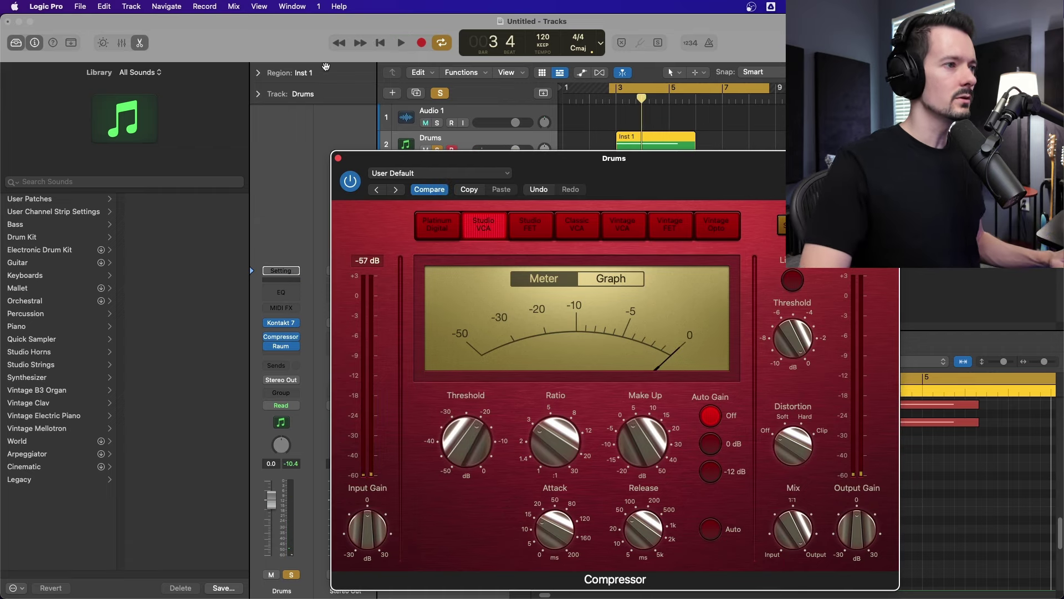
{"action": "left_click", "coordinate": [338, 158]}
{"action": "key", "text": "space"}
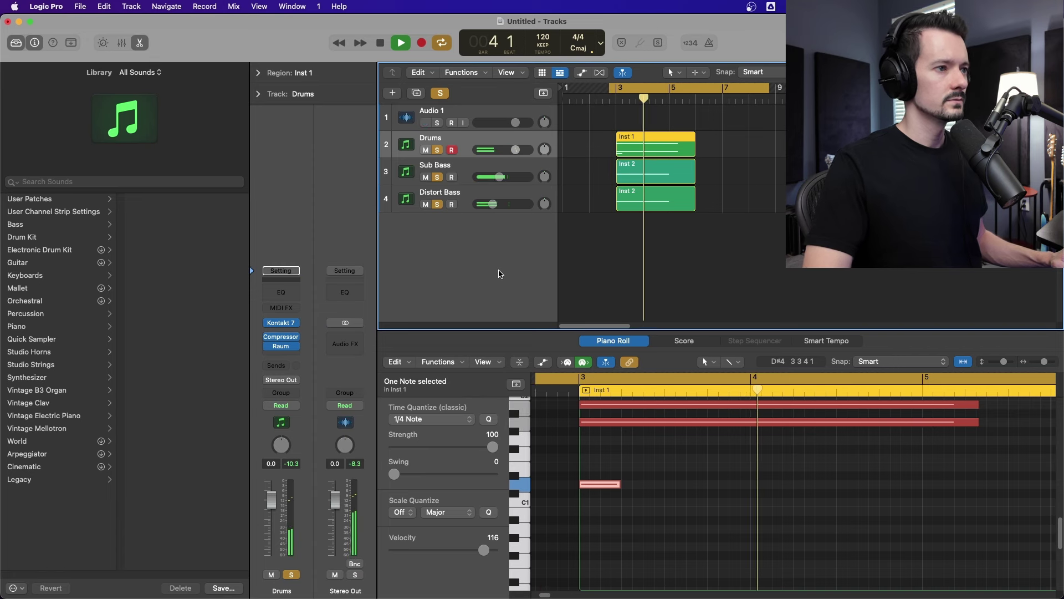
{"action": "key", "text": "space"}
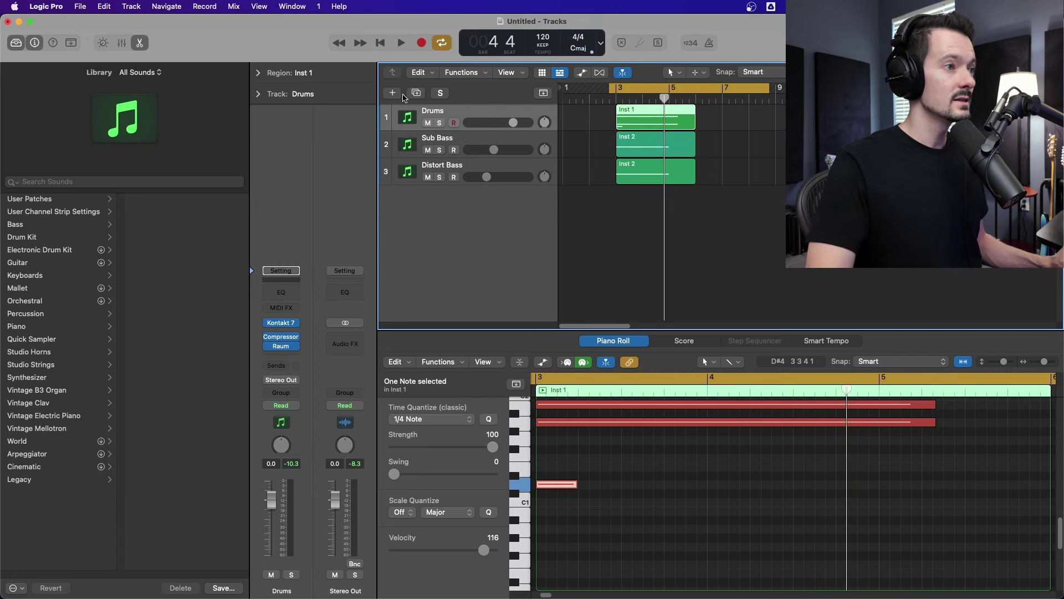
- Create a software instrument track, place it below Distort Bass, and load a stereo Kontakt 7 on it
{"action": "left_click", "coordinate": [392, 93]}
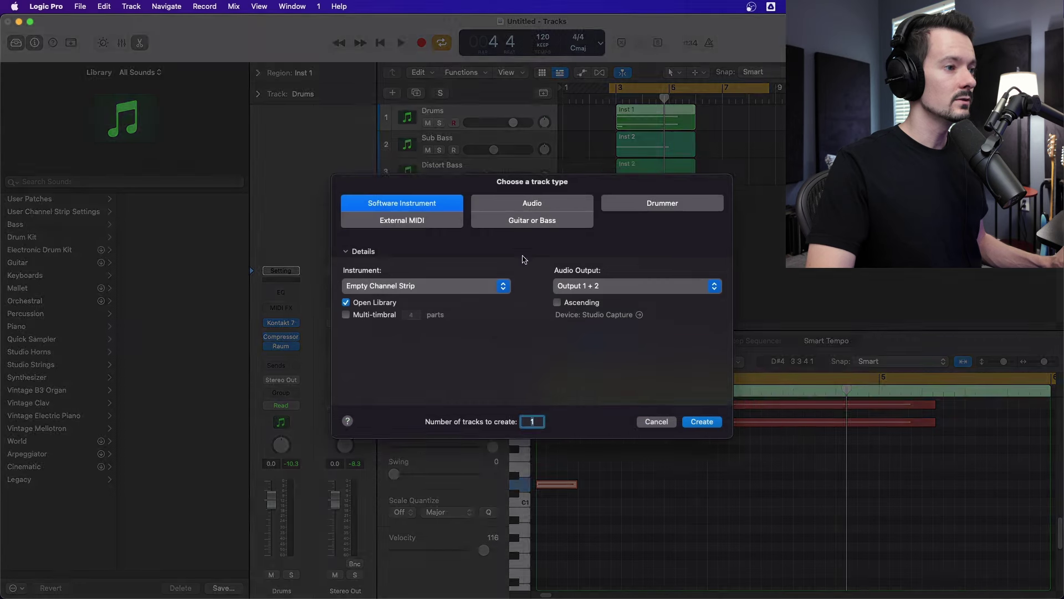
{"action": "left_click", "coordinate": [703, 422]}
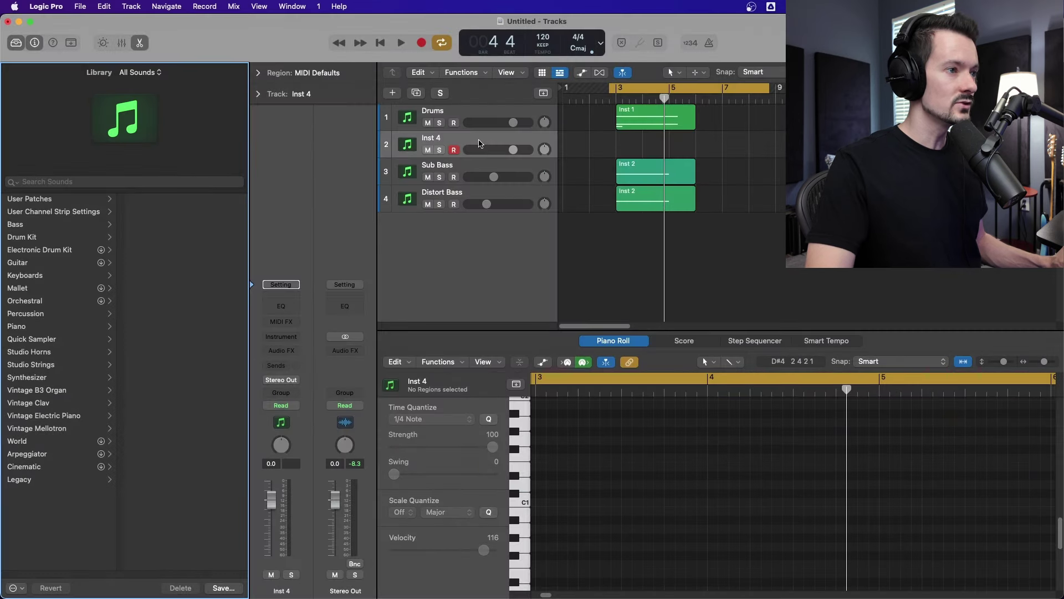
{"action": "left_click_drag", "start_coordinate": [480, 144], "coordinate": [487, 271]}
{"action": "left_click", "coordinate": [282, 338]}
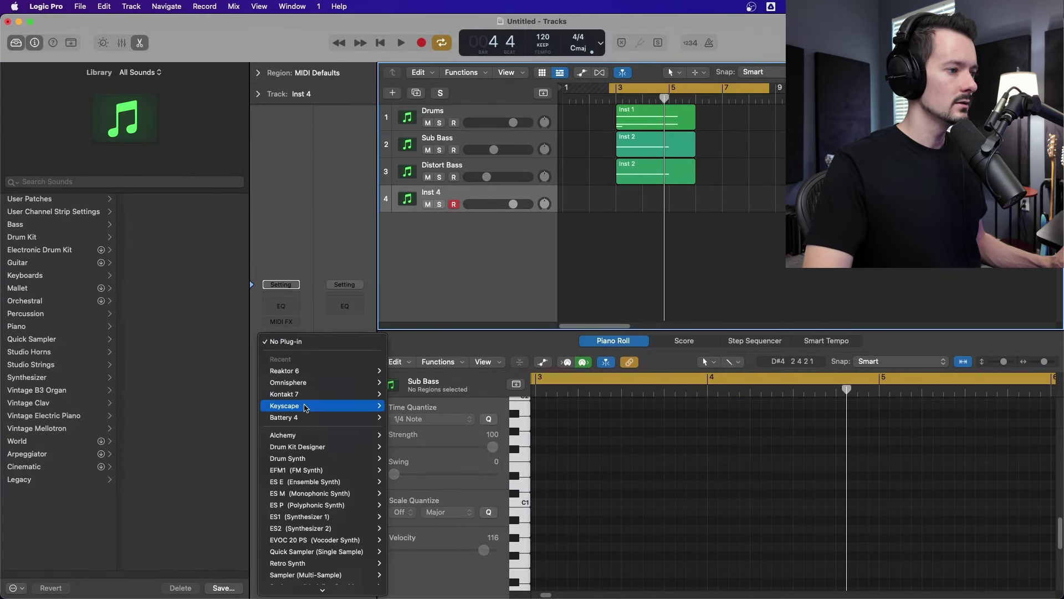
{"action": "mouse_move", "coordinate": [360, 382]}
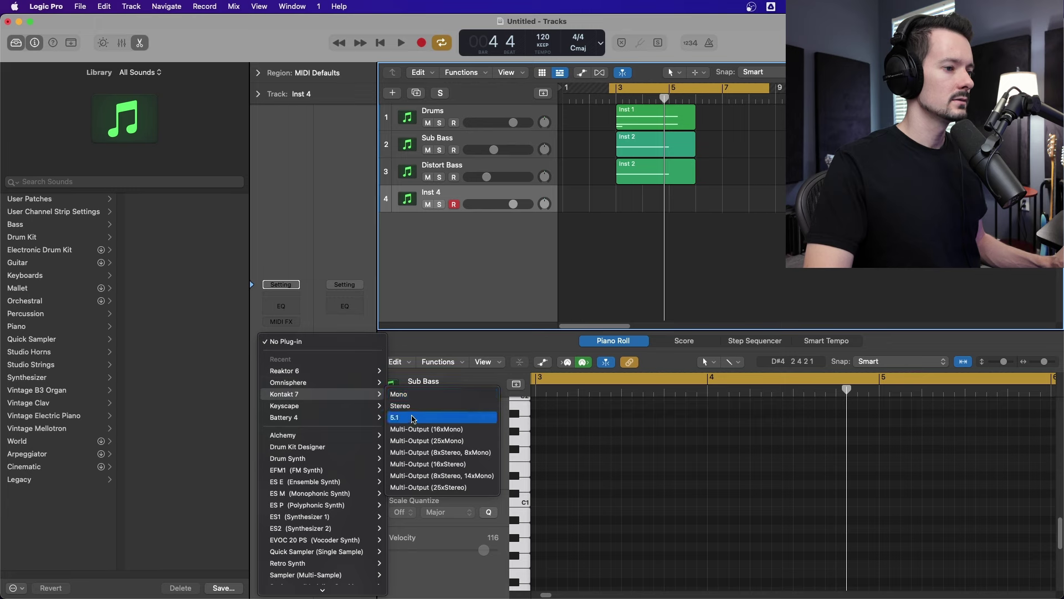
{"action": "left_click", "coordinate": [407, 404]}
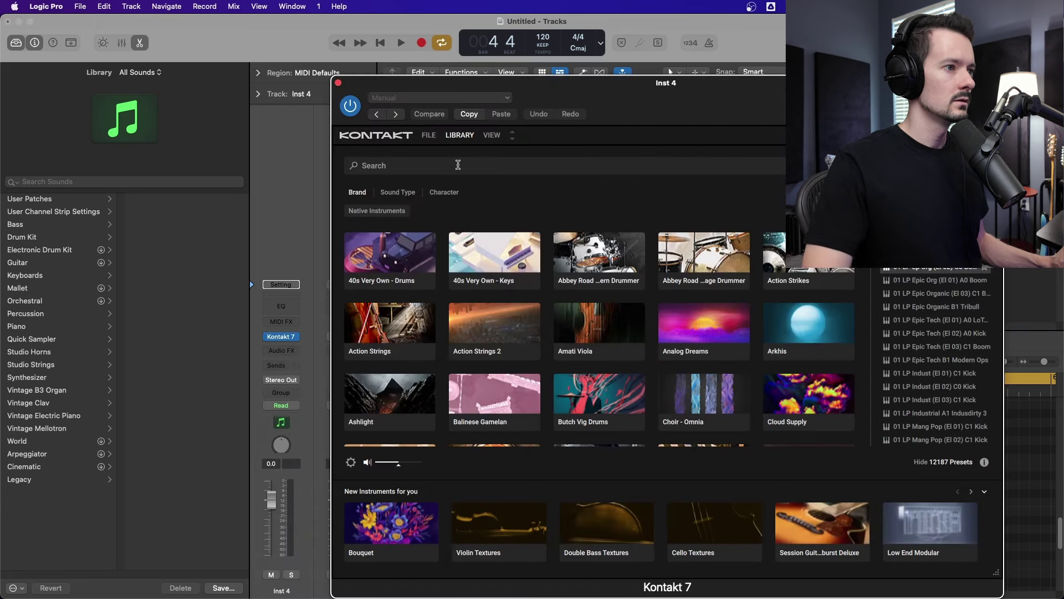
- Search the Kontakt library for brass and load the Brass Ensemble preset from the Symphony Series ensemble library
{"action": "left_click", "coordinate": [438, 165]}
{"action": "type", "text": "bra"}
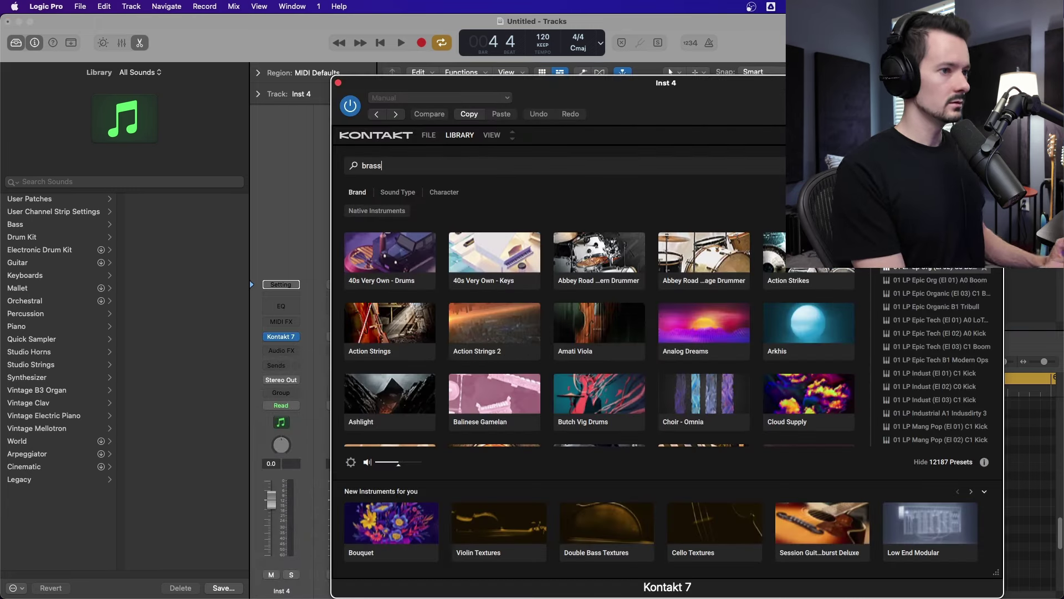
{"action": "type", "text": "ss"}
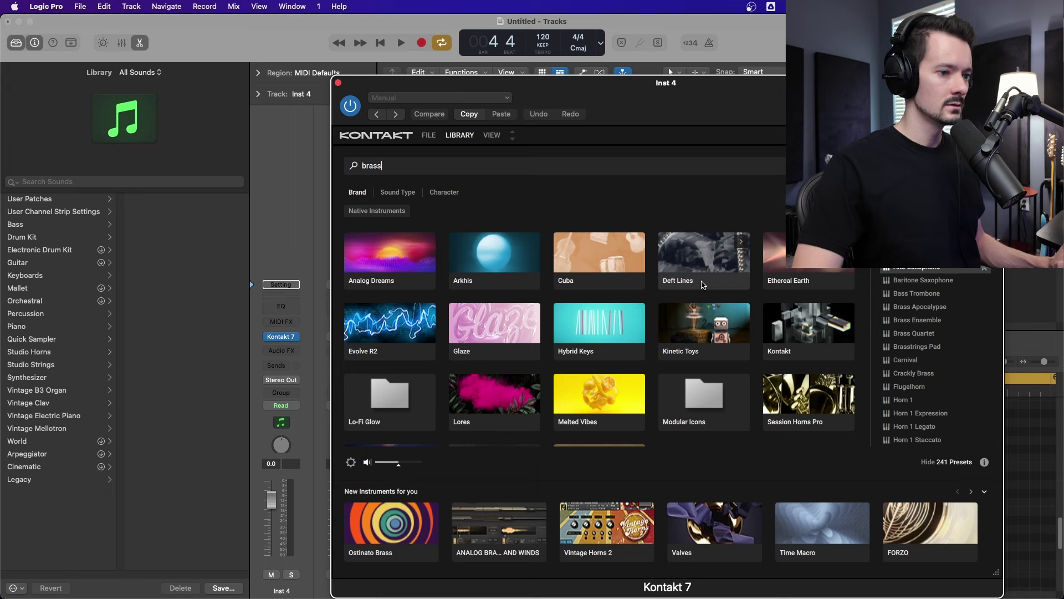
{"action": "scroll", "coordinate": [702, 284], "scroll_direction": "down", "scroll_amount": 3}
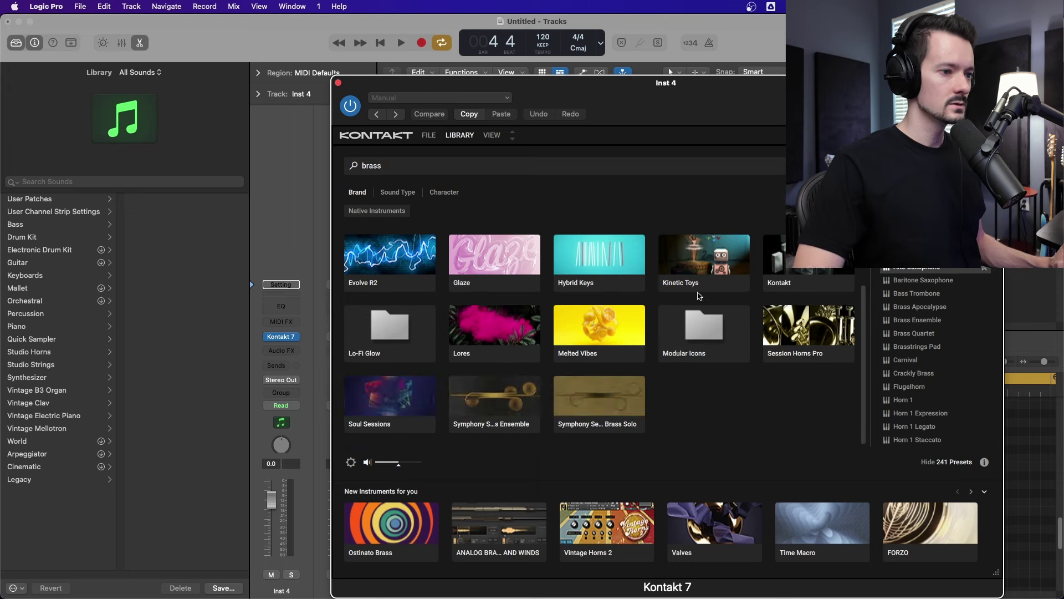
{"action": "left_click", "coordinate": [505, 412]}
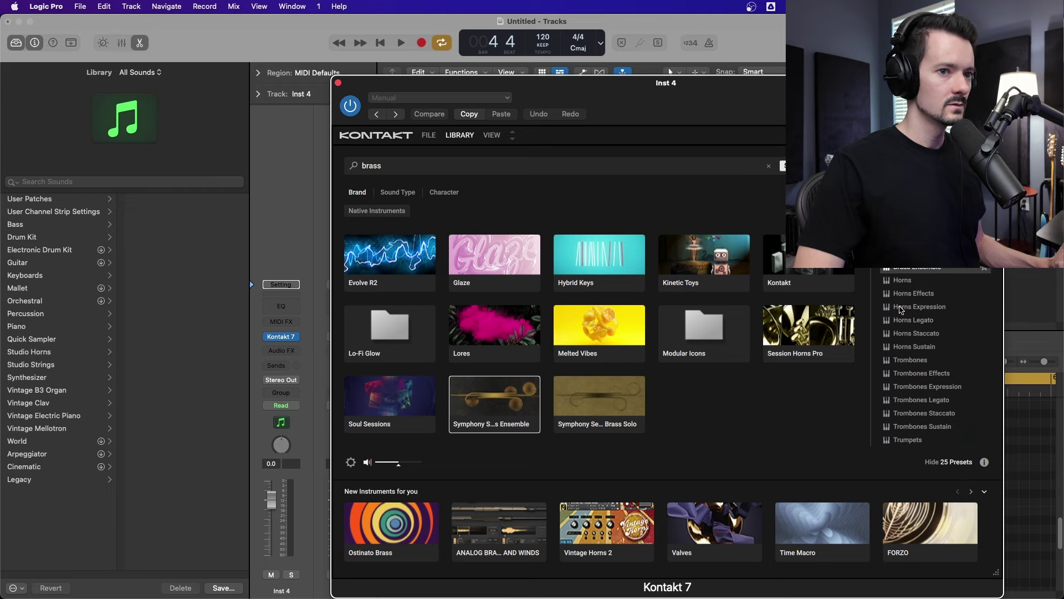
{"action": "double_click", "coordinate": [911, 294]}
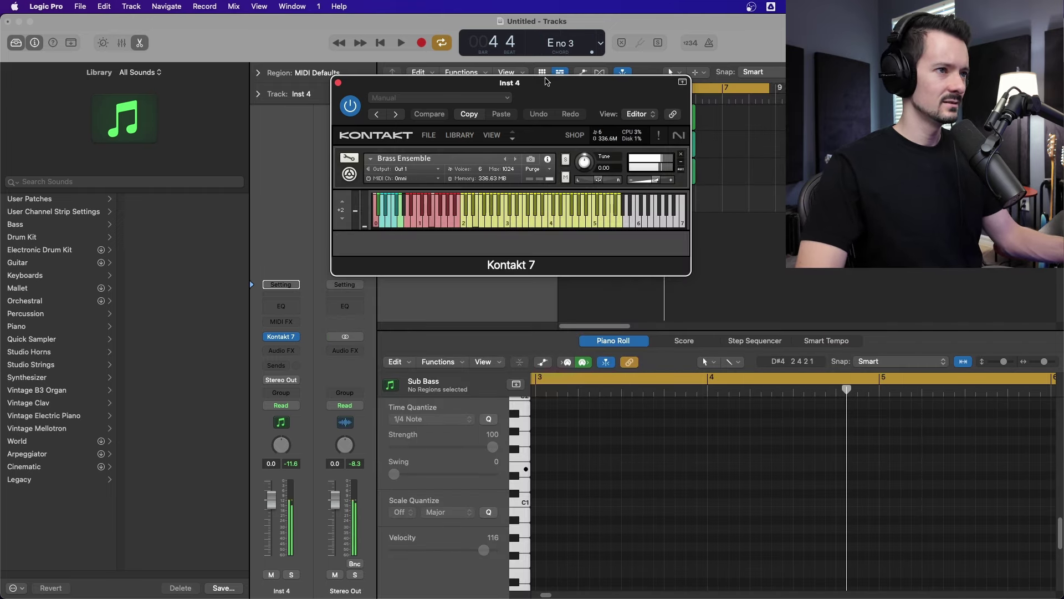
- Show Kontakt's rack with the Libraries browser, expand the Brass Ensemble instrument, and enable its Horns section
{"action": "left_click_drag", "start_coordinate": [546, 81], "coordinate": [724, 128]}
{"action": "left_click", "coordinate": [636, 185]}
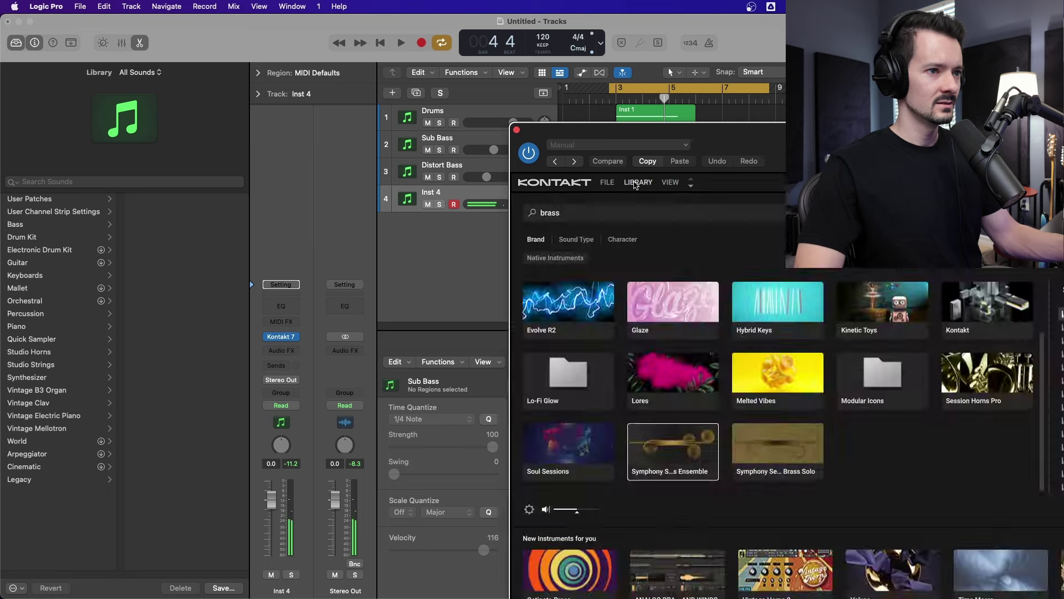
{"action": "left_click", "coordinate": [636, 185]}
{"action": "left_click", "coordinate": [676, 184]}
{"action": "left_click", "coordinate": [686, 198]}
{"action": "left_click_drag", "start_coordinate": [818, 143], "coordinate": [478, 72]}
{"action": "left_click", "coordinate": [498, 169]}
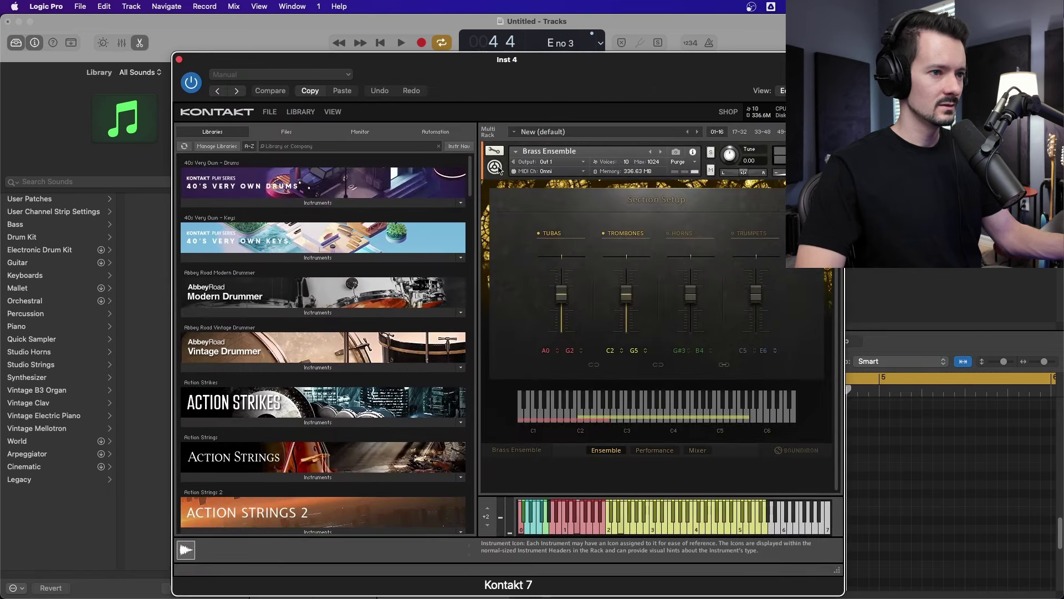
{"action": "left_click", "coordinate": [668, 233]}
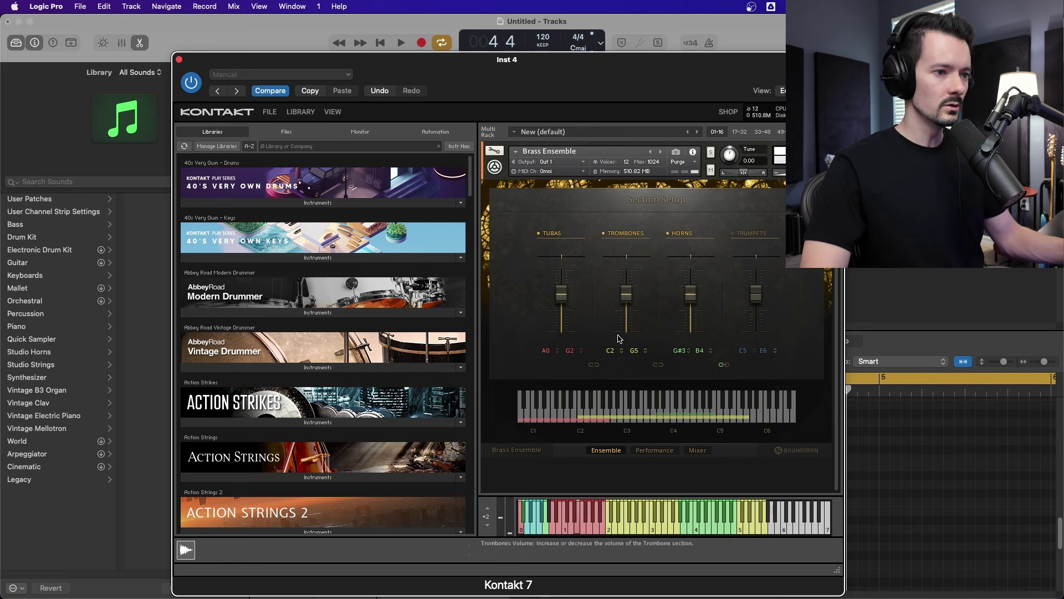
- Extend the Brass Ensemble's key ranges down to D#1 for the Trombones and D#3 for the Horns
{"action": "left_click_drag", "start_coordinate": [613, 353], "coordinate": [614, 372]}
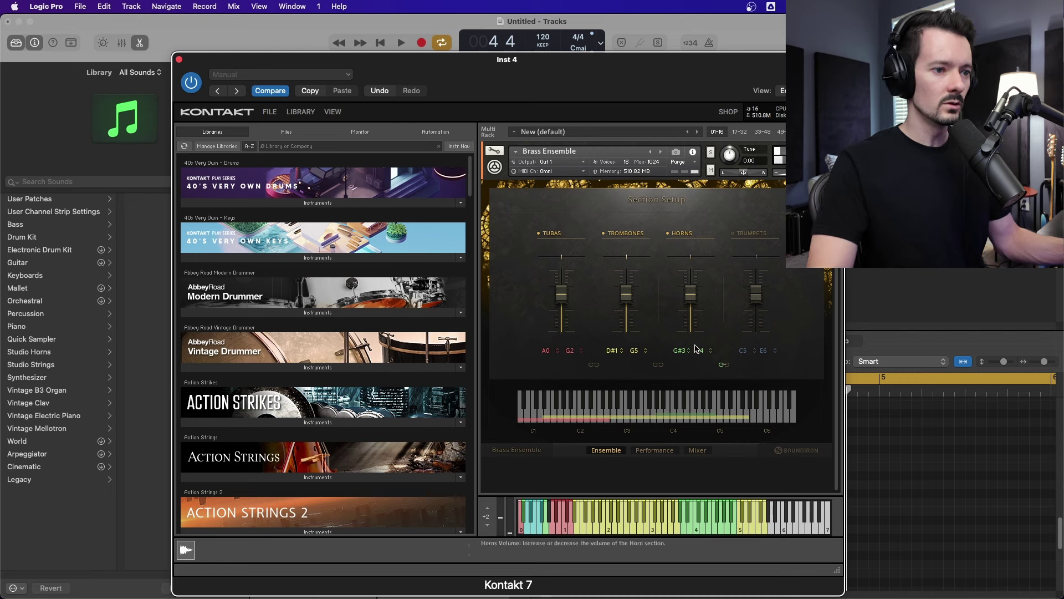
{"action": "left_click_drag", "start_coordinate": [685, 356], "coordinate": [681, 372]}
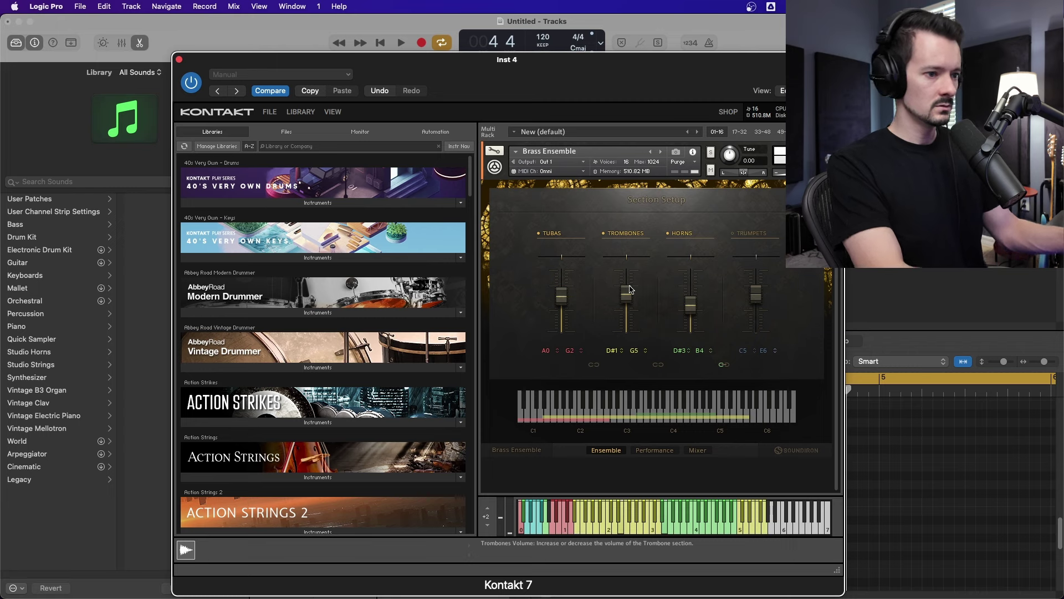
- In the Brass Ensemble's microphone mixer, enable the Close and Far mics, lower Far to about -24 dB, and close Kontakt
{"action": "left_click", "coordinate": [656, 452]}
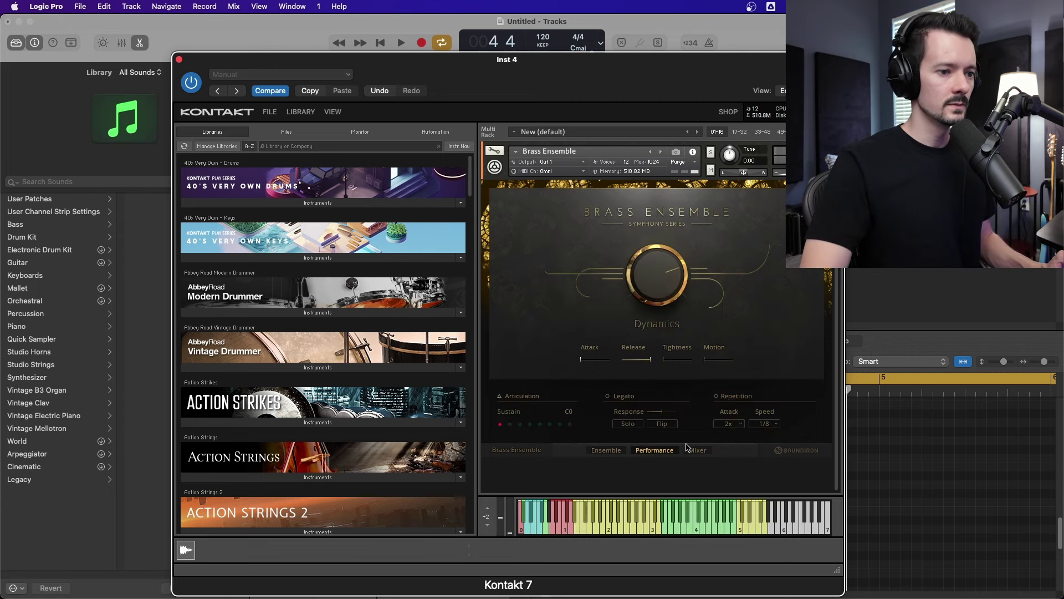
{"action": "left_click", "coordinate": [697, 450]}
{"action": "left_click", "coordinate": [606, 239]}
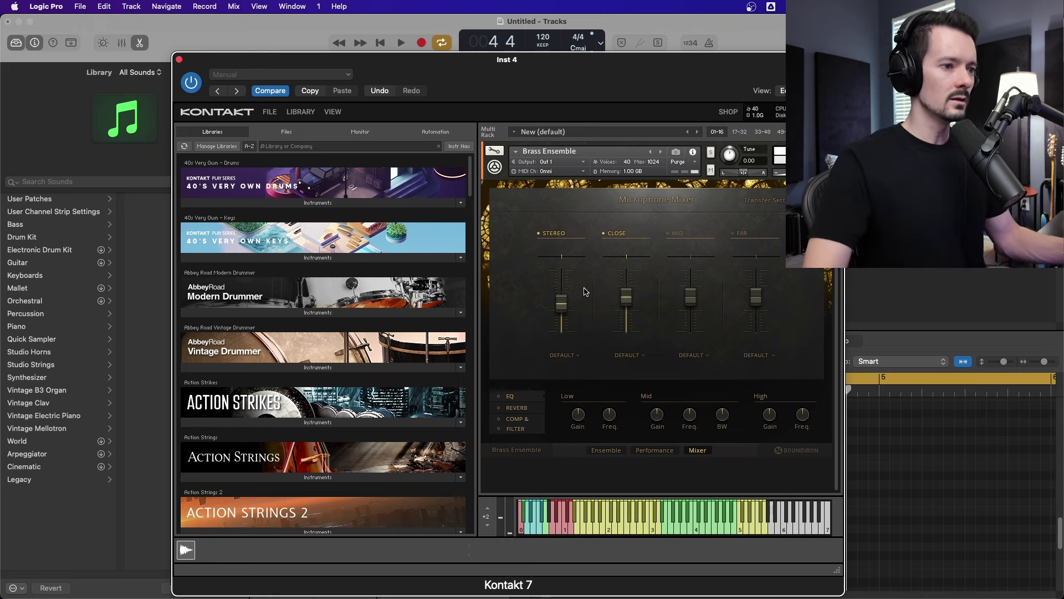
{"action": "left_click_drag", "start_coordinate": [556, 313], "coordinate": [557, 342]}
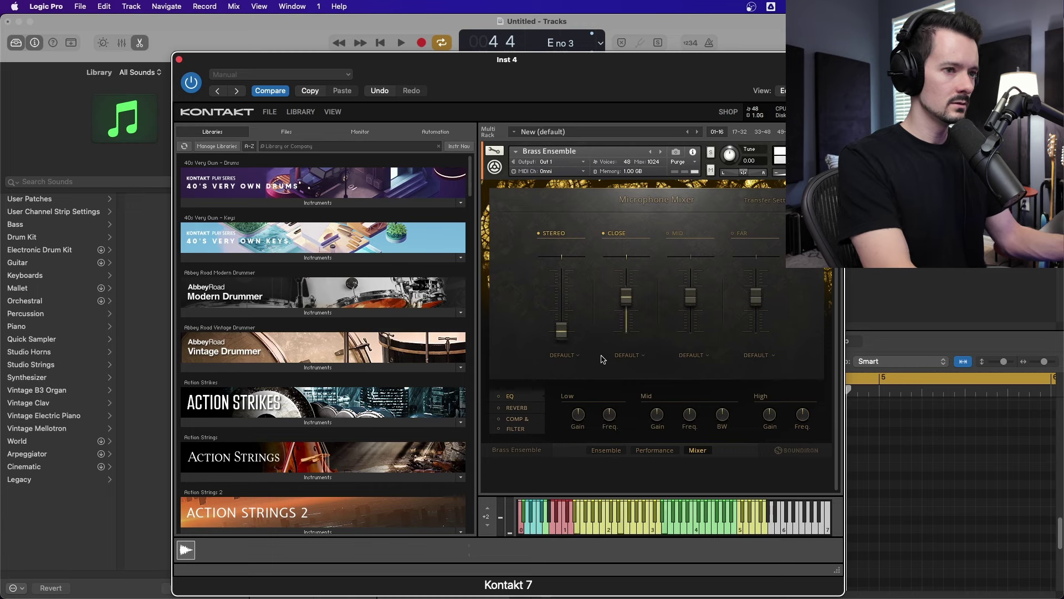
{"action": "left_click_drag", "start_coordinate": [626, 298], "coordinate": [626, 331]}
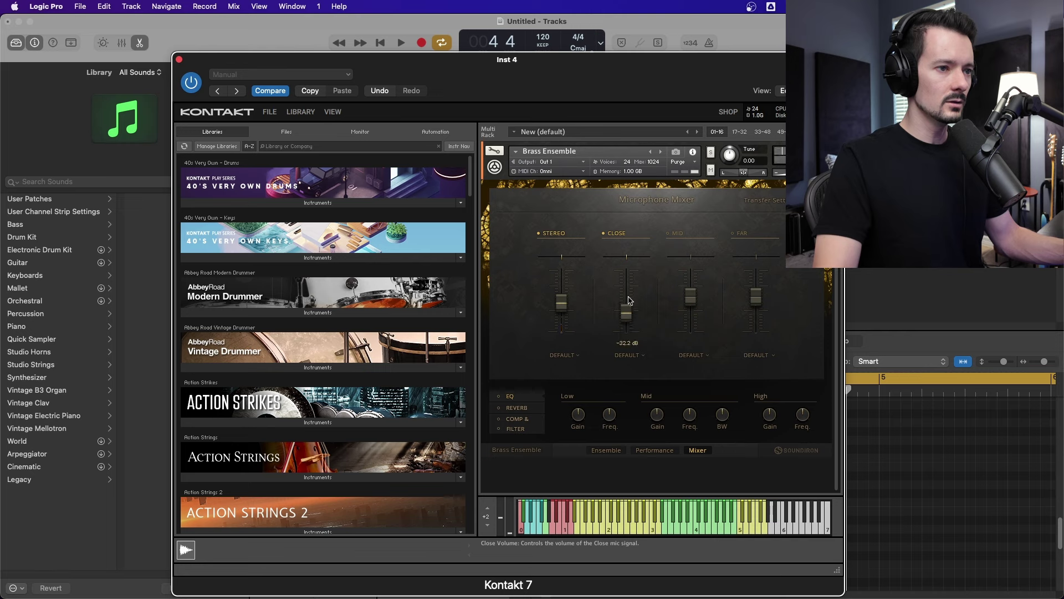
{"action": "left_click", "coordinate": [754, 237]}
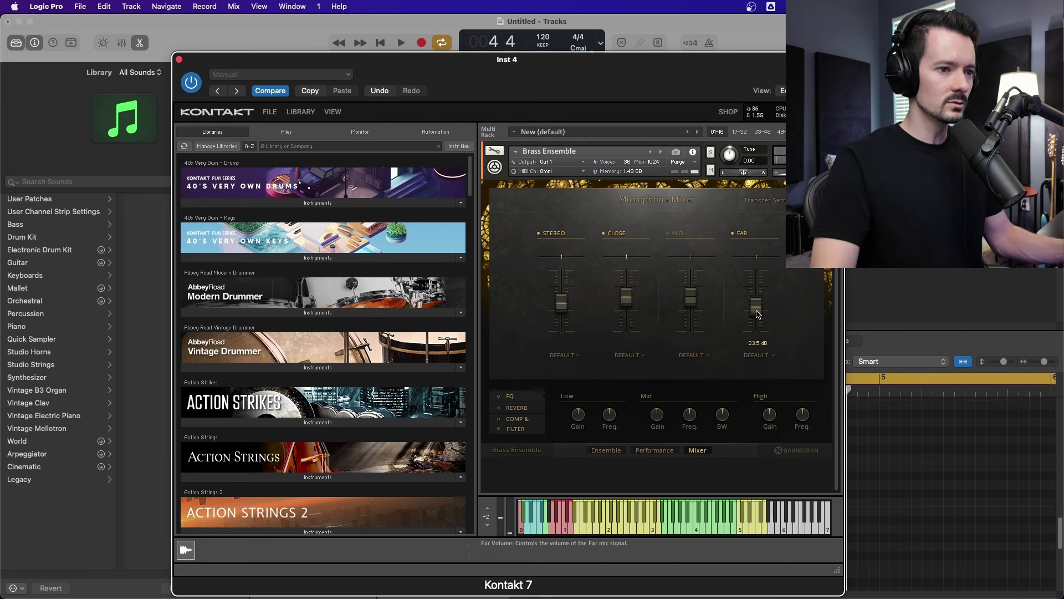
{"action": "left_click", "coordinate": [636, 355]}
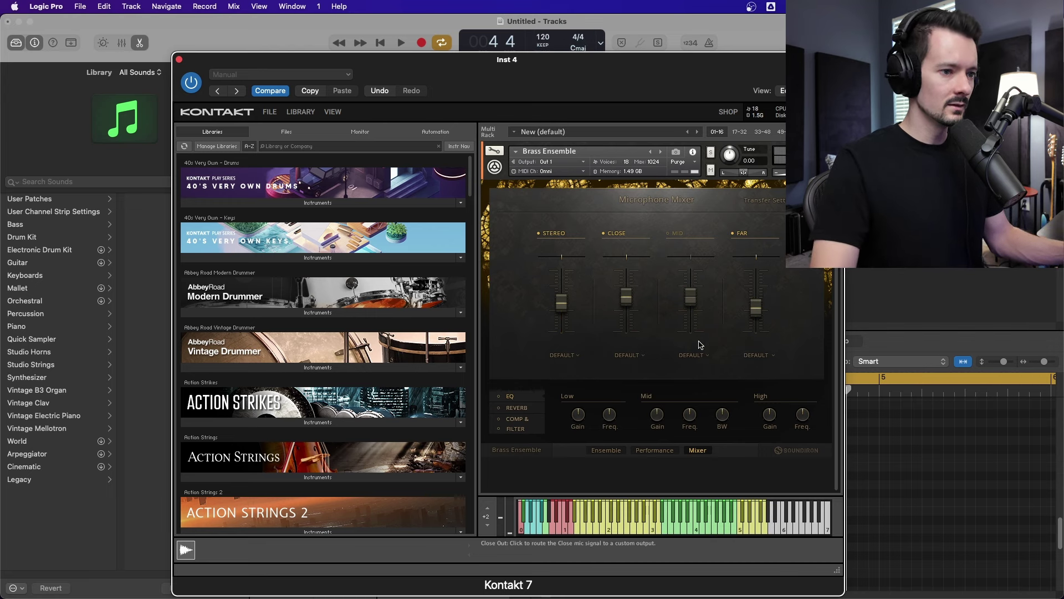
{"action": "left_click", "coordinate": [691, 351]}
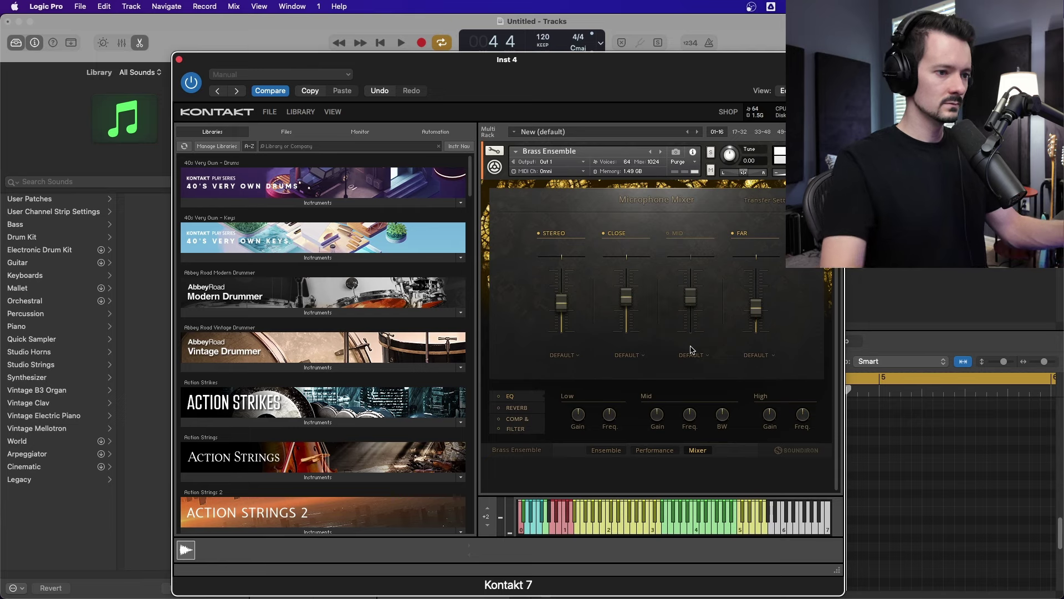
{"action": "key", "text": "super+w"}
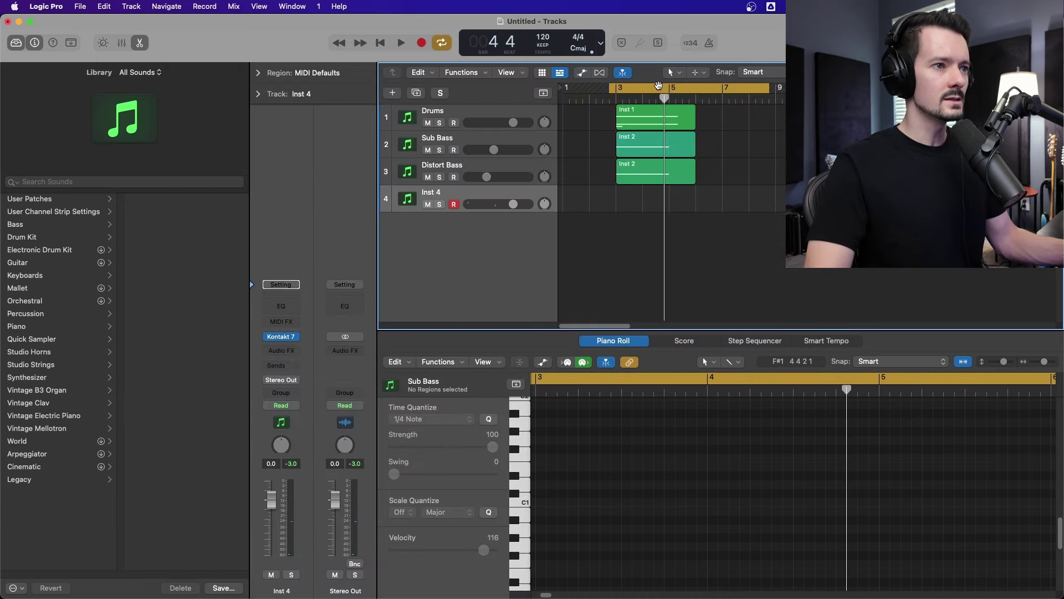
- Turn off cycle mode and record a sustained brass part on the Inst 4 track, starting from bar 2
{"action": "left_click", "coordinate": [659, 85]}
{"action": "left_click", "coordinate": [593, 100]}
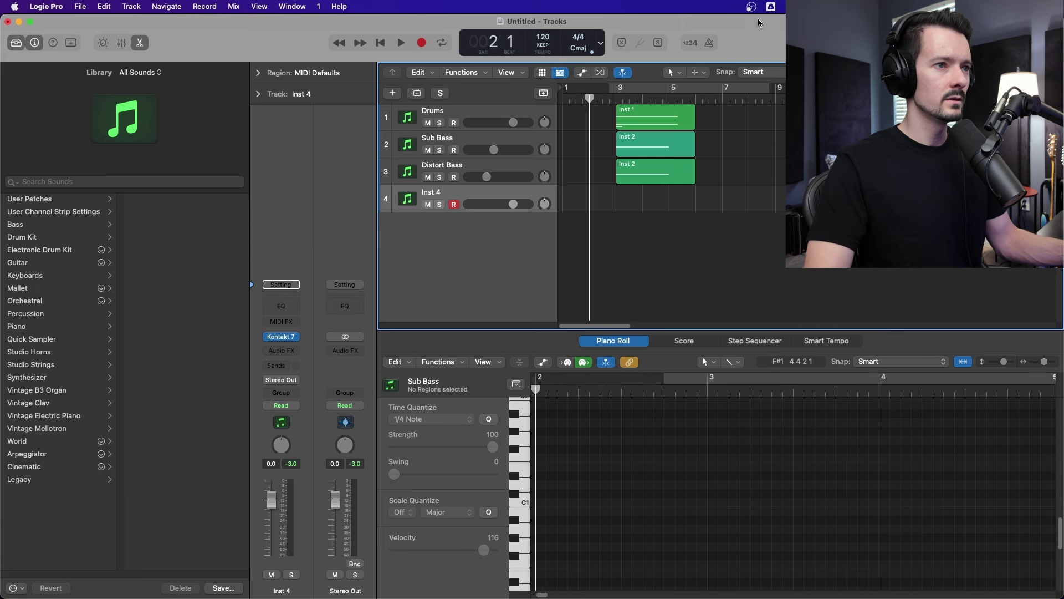
{"action": "key", "text": "r"}
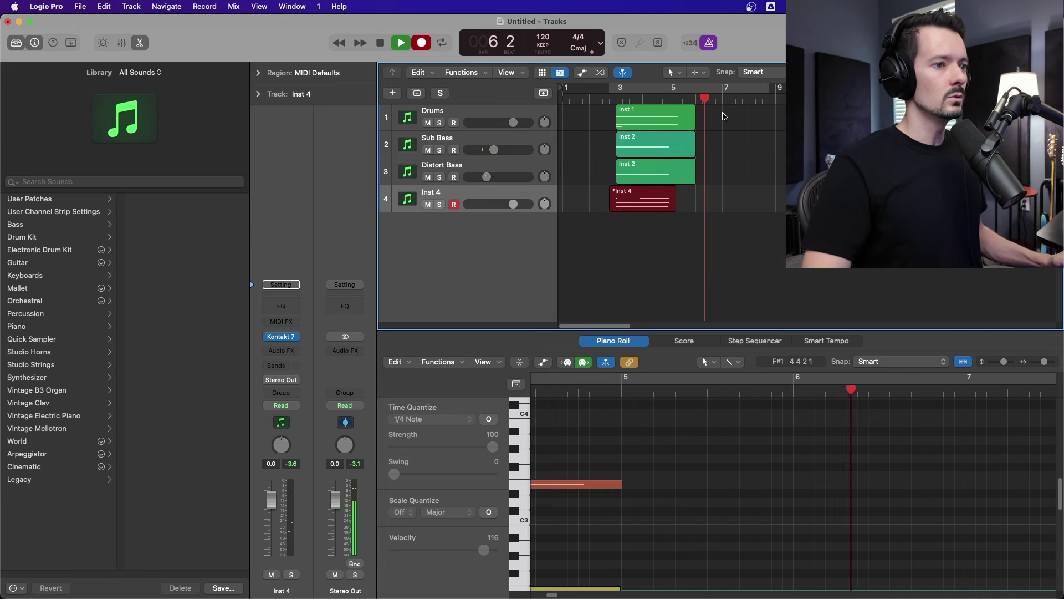
{"action": "key", "text": "space"}
- Set the D3 note's velocity to 50 in the Inst 4 region, then select all three recorded notes
{"action": "scroll", "coordinate": [698, 485], "scroll_direction": "up", "scroll_amount": 3}
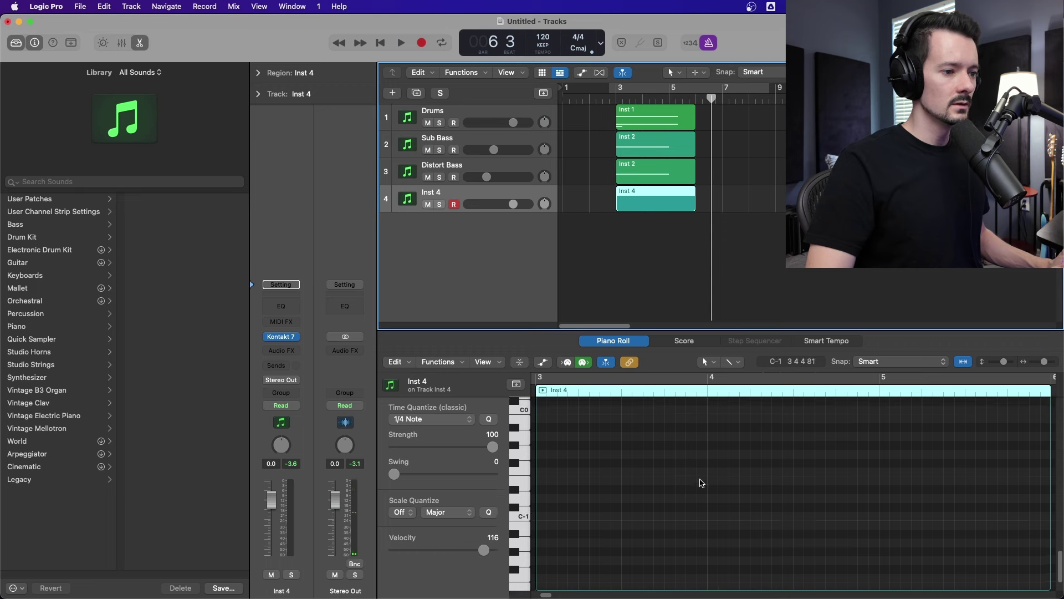
{"action": "scroll", "coordinate": [699, 482], "scroll_direction": "up", "scroll_amount": 4}
{"action": "left_click_drag", "start_coordinate": [696, 455], "coordinate": [620, 505]}
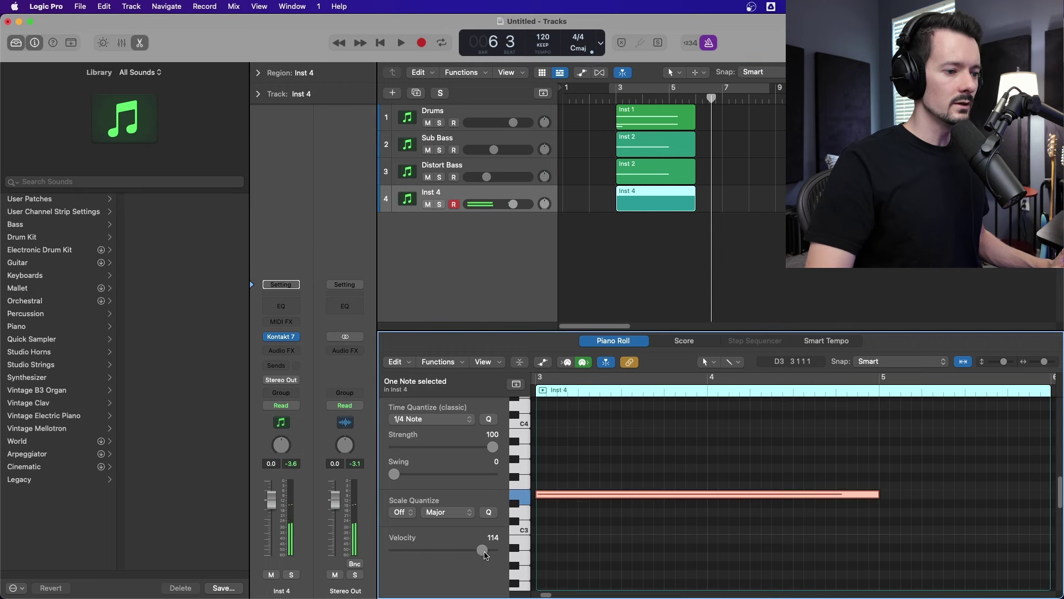
{"action": "left_click_drag", "start_coordinate": [484, 553], "coordinate": [450, 554]}
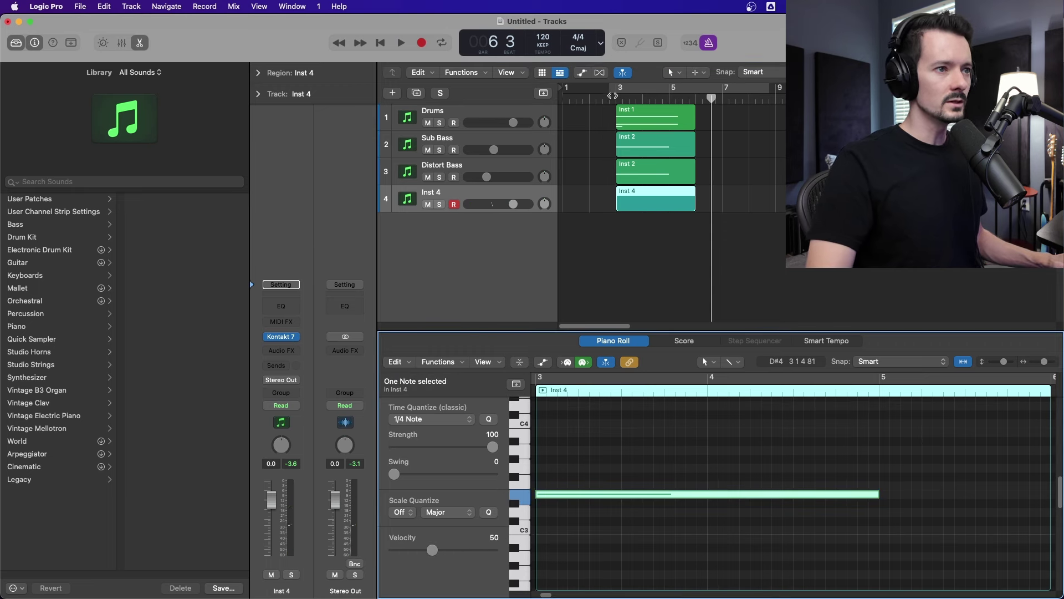
{"action": "left_click", "coordinate": [612, 96]}
{"action": "right_click", "coordinate": [715, 429]}
{"action": "left_click", "coordinate": [737, 491]}
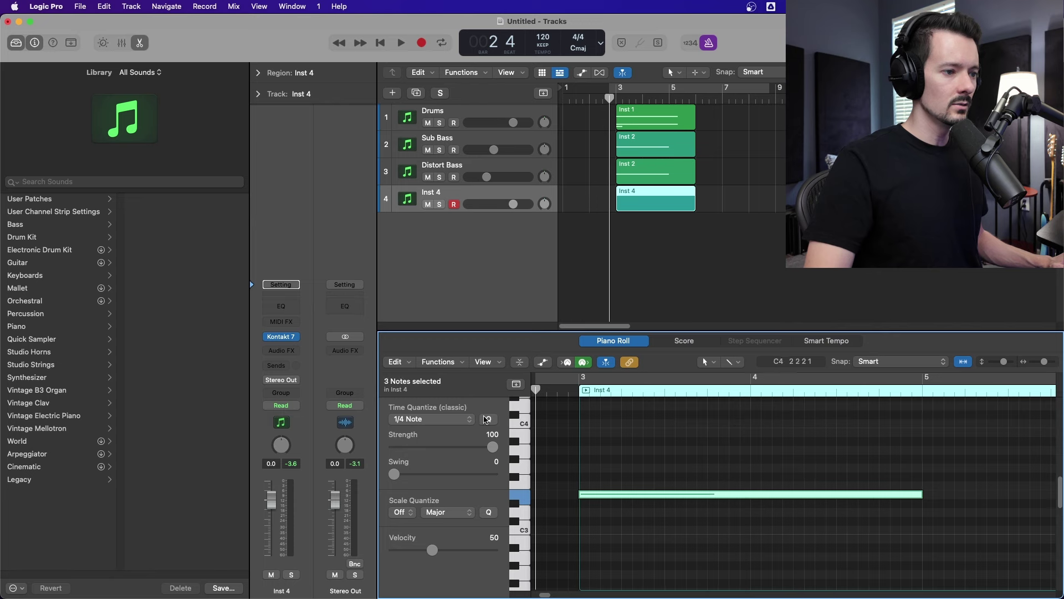
- Play the hit and lower the Inst 4 track's volume to -10.6 dB
{"action": "key", "text": "space"}
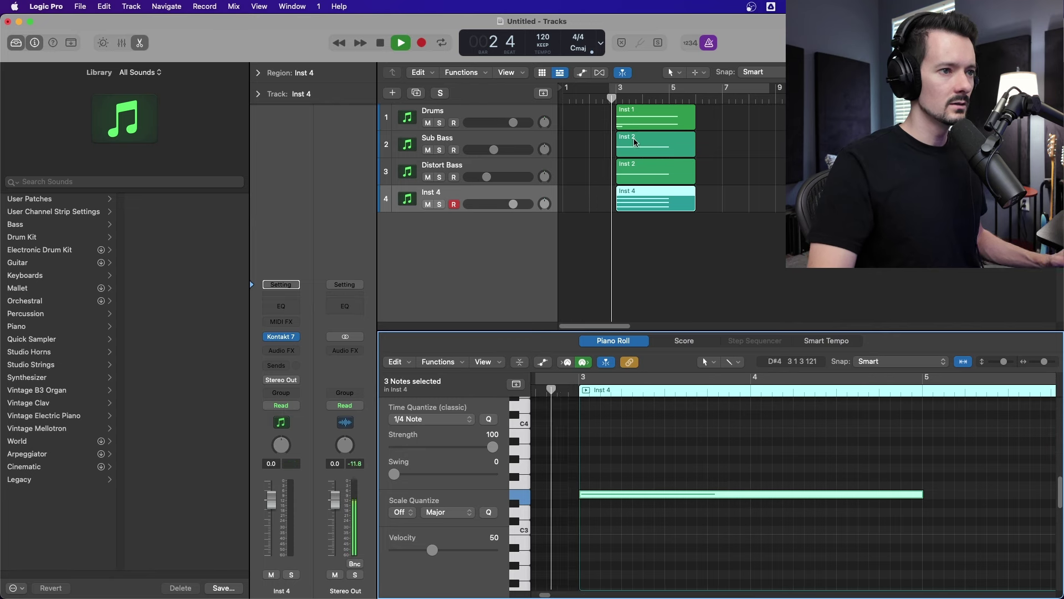
{"action": "left_click_drag", "start_coordinate": [513, 204], "coordinate": [492, 204]}
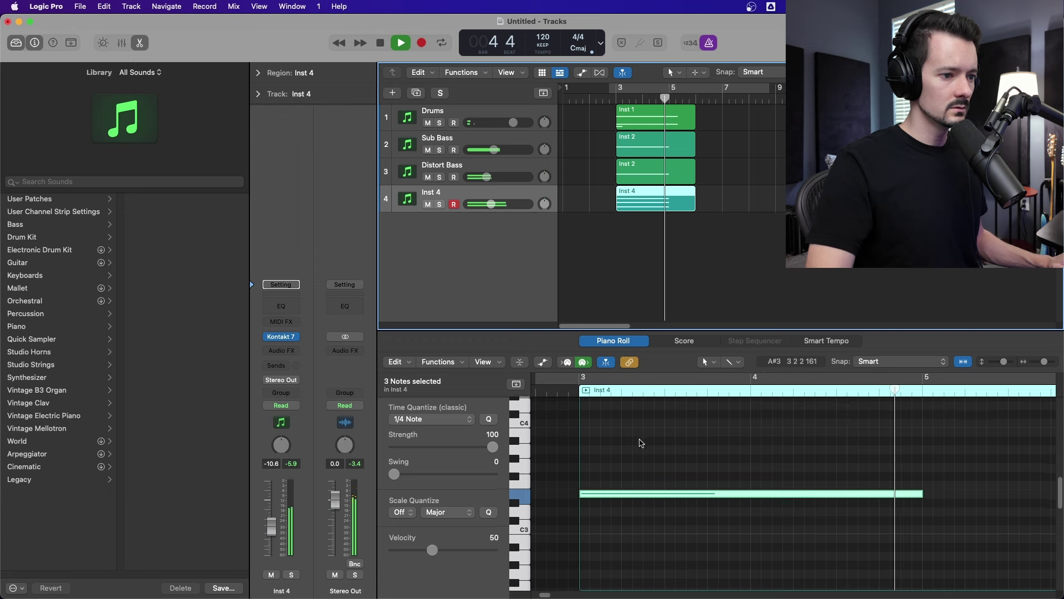
{"action": "scroll", "coordinate": [643, 441], "scroll_direction": "down", "scroll_amount": 3}
{"action": "key", "text": "space"}
- Mute the D3 note in the Inst 4 region and play the hit without it
{"action": "left_click", "coordinate": [650, 441]}
{"action": "key", "text": "ctrl+m"}
{"action": "scroll", "coordinate": [619, 456], "scroll_direction": "right", "scroll_amount": 2}
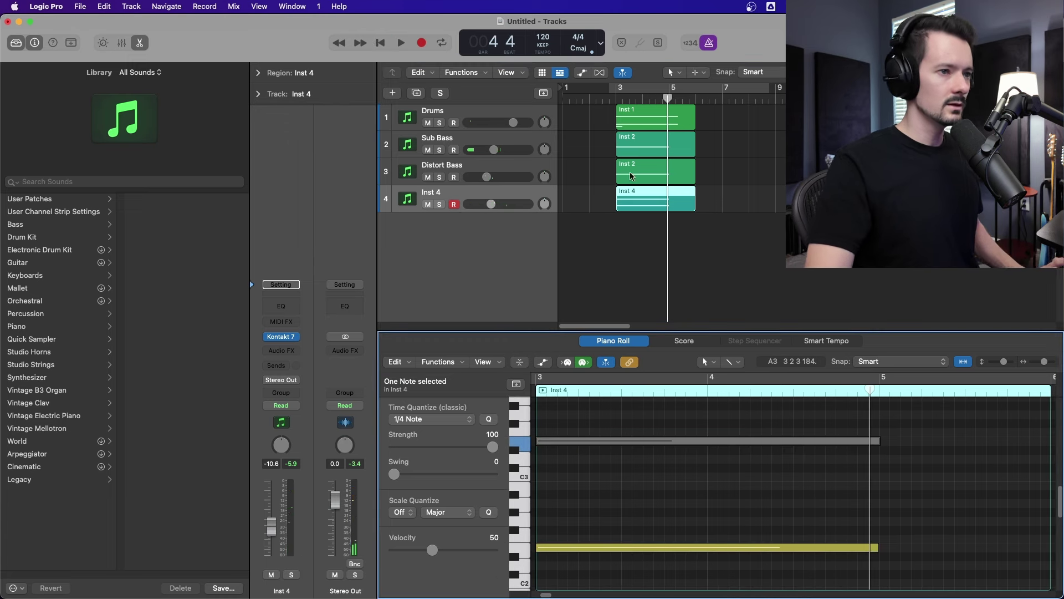
{"action": "key", "text": "space"}
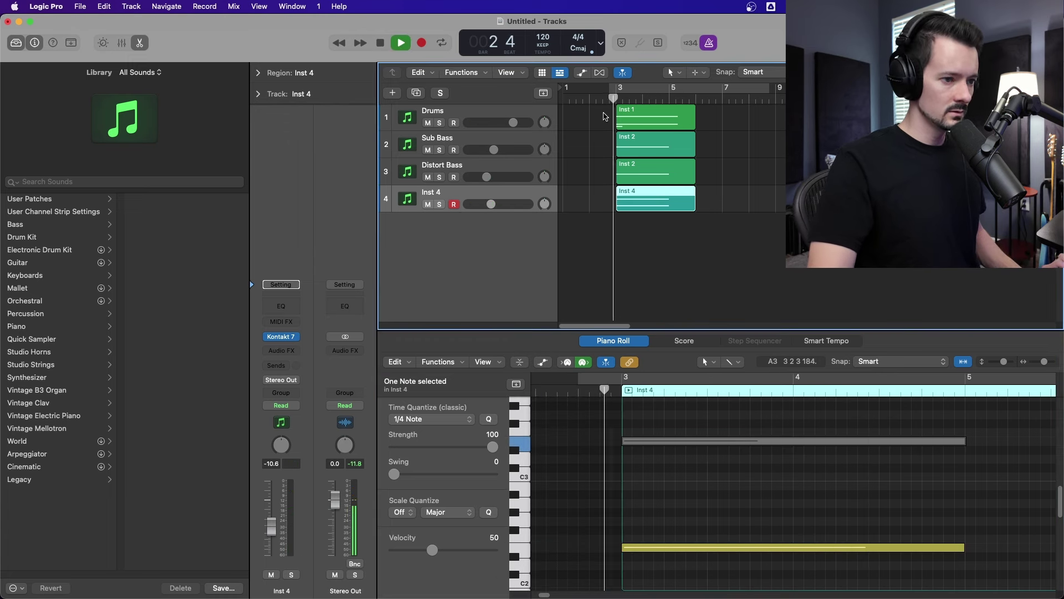
- Raise the Inst 4 track's volume to -6.4 dB, delete the muted D3 note, and replay the hit
{"action": "left_click_drag", "start_coordinate": [490, 206], "coordinate": [497, 205]}
{"action": "key", "text": "space"}
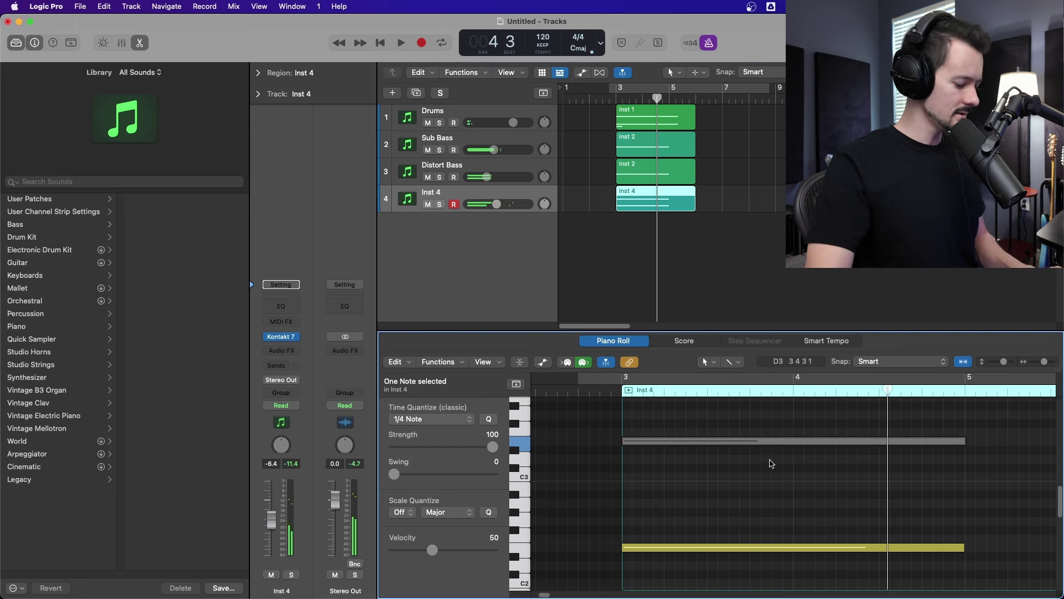
{"action": "key", "text": "Delete"}
{"action": "key", "text": "space"}
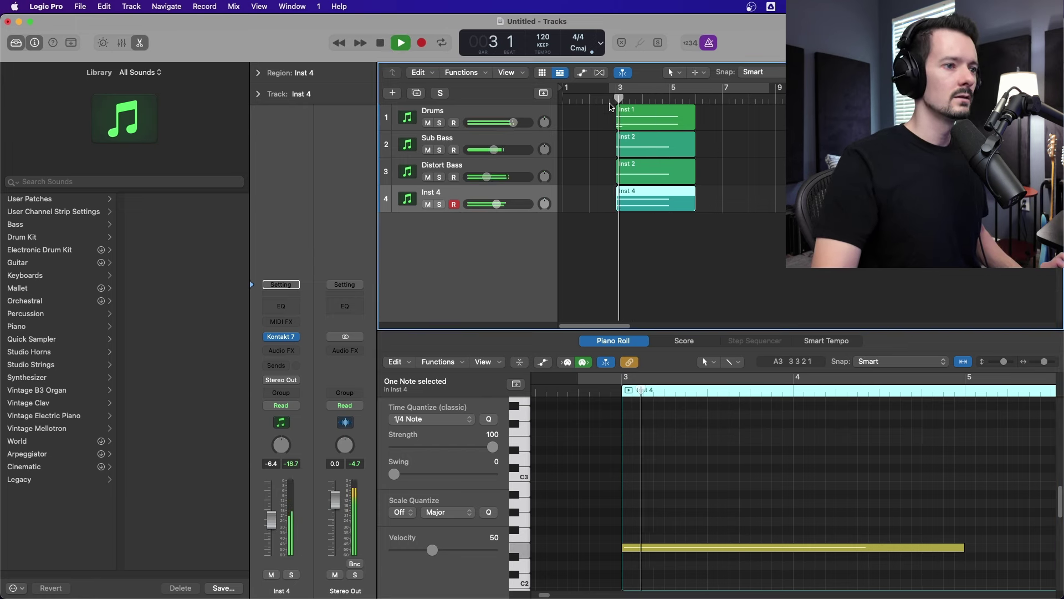
- Rename the Inst 4 track as Brass
{"action": "double_click", "coordinate": [439, 194]}
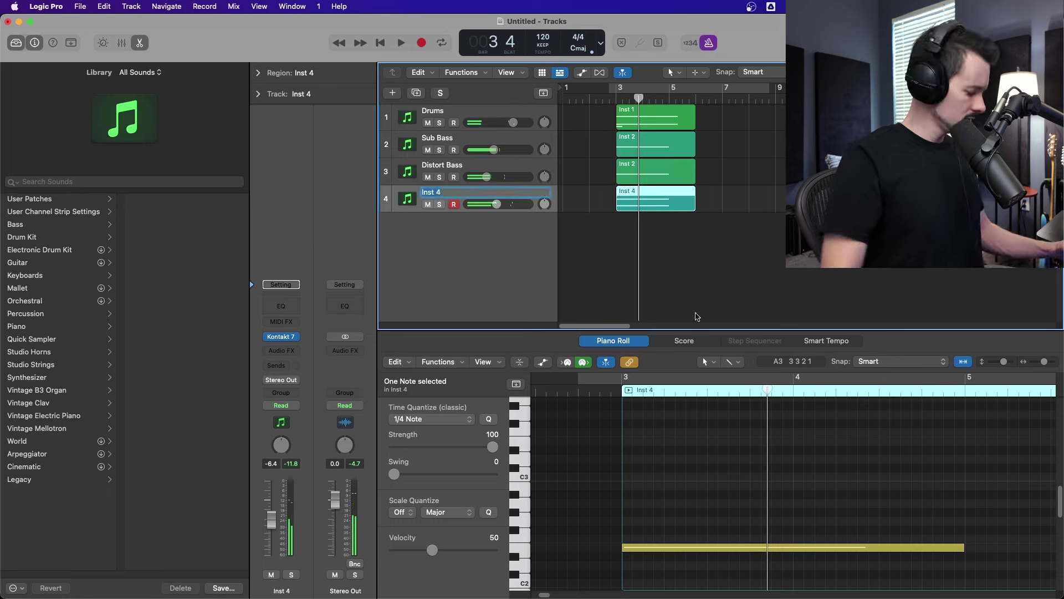
{"action": "type", "text": "Brass"}
{"action": "key", "text": "Return"}
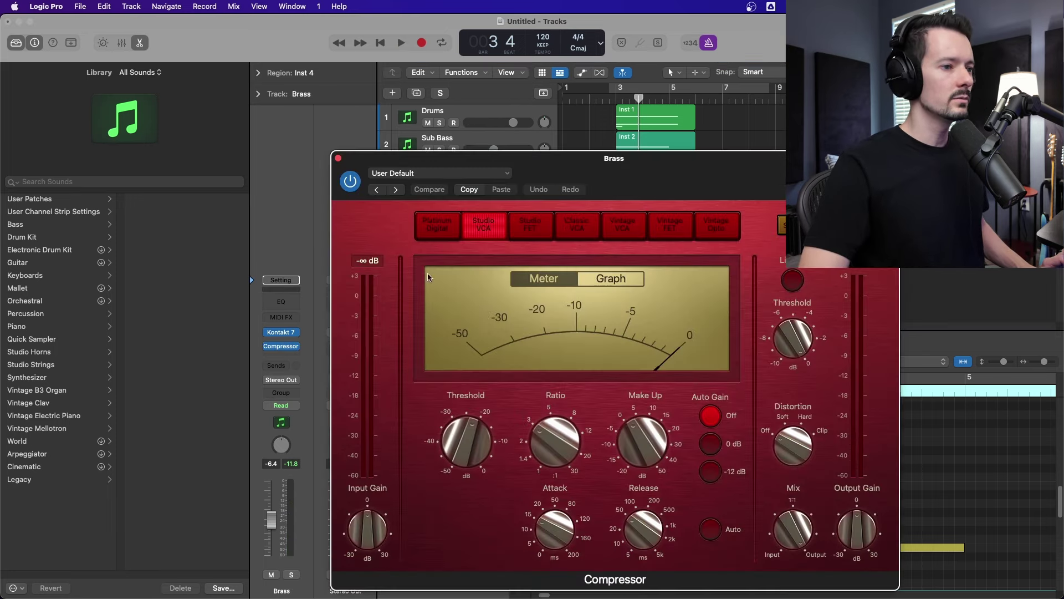
- Insert a Compressor followed by a Channel EQ on the Brass track and arrange their windows clear of the timeline
{"action": "left_click_drag", "start_coordinate": [590, 152], "coordinate": [681, 156]}
{"action": "left_click", "coordinate": [288, 301]}
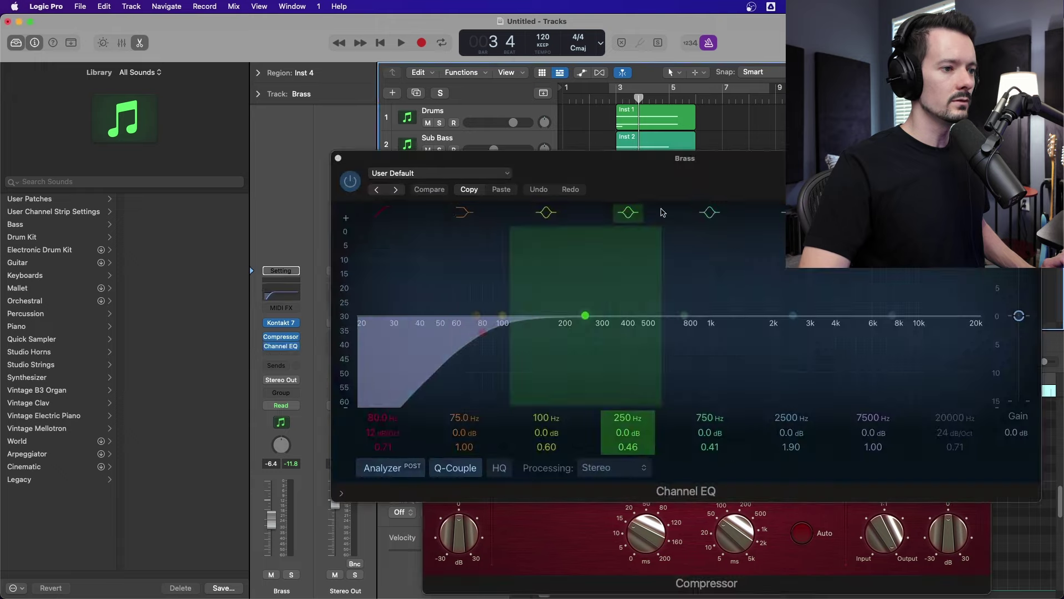
{"action": "left_click_drag", "start_coordinate": [761, 171], "coordinate": [485, 248]}
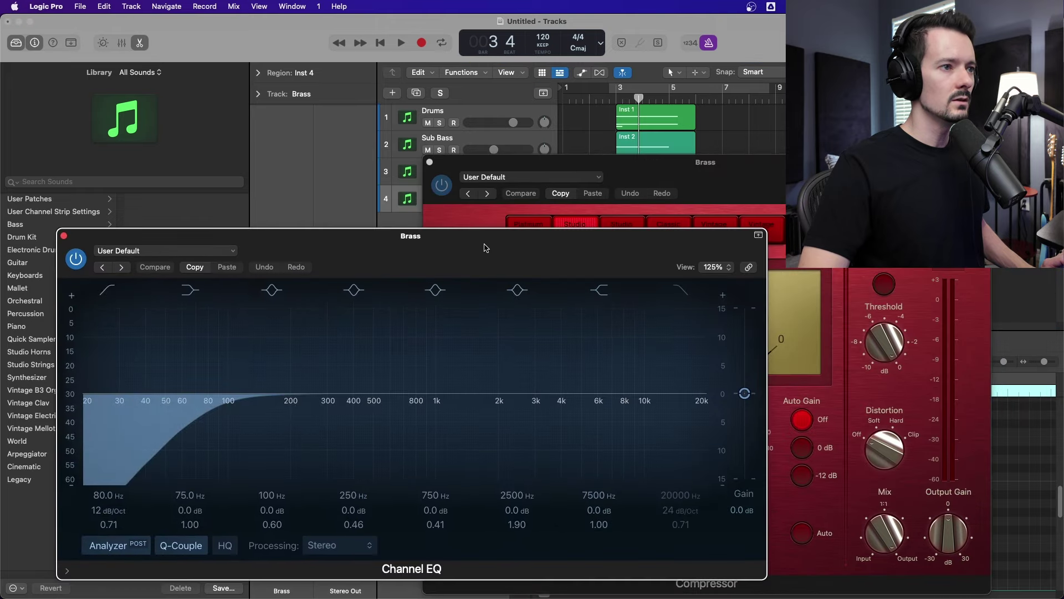
- Play the hit and set the low cut of the Brass Channel EQ to 67.5 Hz
{"action": "left_click", "coordinate": [606, 103]}
{"action": "key", "text": "space"}
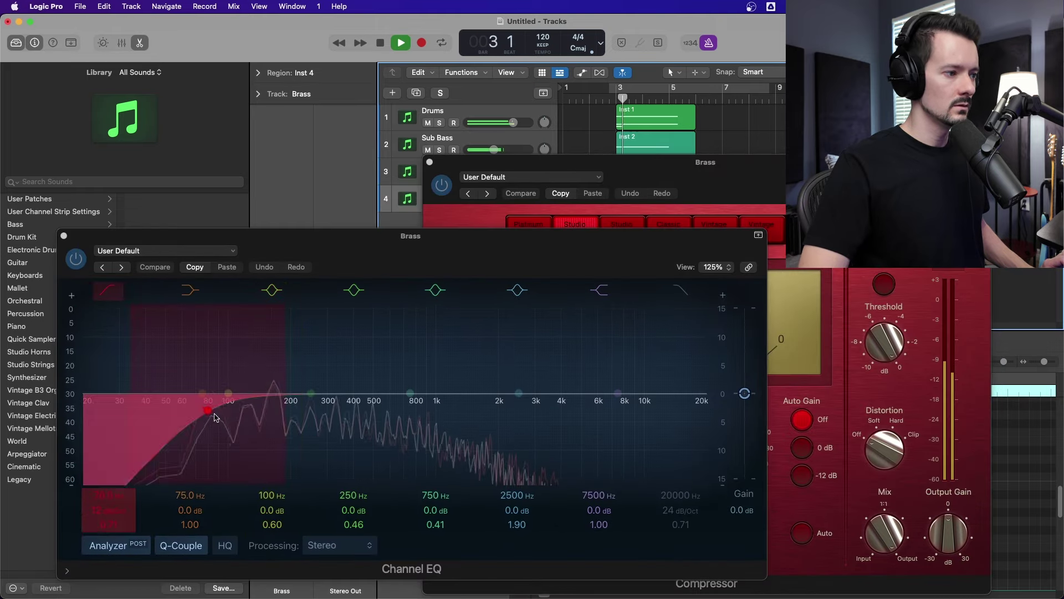
{"action": "left_click_drag", "start_coordinate": [216, 418], "coordinate": [200, 418]}
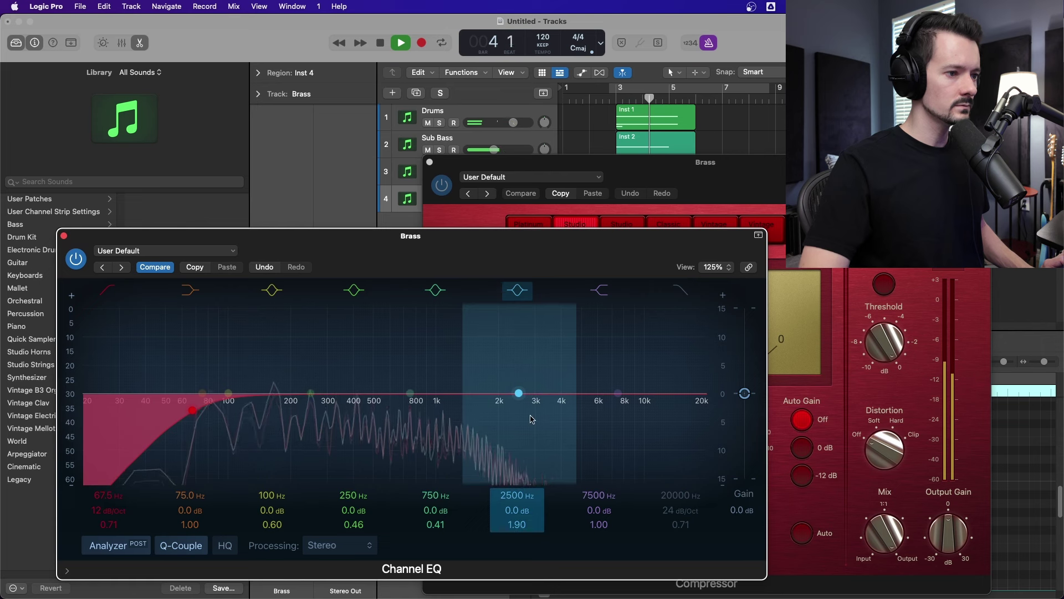
{"action": "key", "text": "space"}
- Shape the EQ's upper-mid bell band into a +2.1 dB boost at 1320 Hz with a Q of 0.83, checking it in playback
{"action": "left_click_drag", "start_coordinate": [531, 420], "coordinate": [494, 361]}
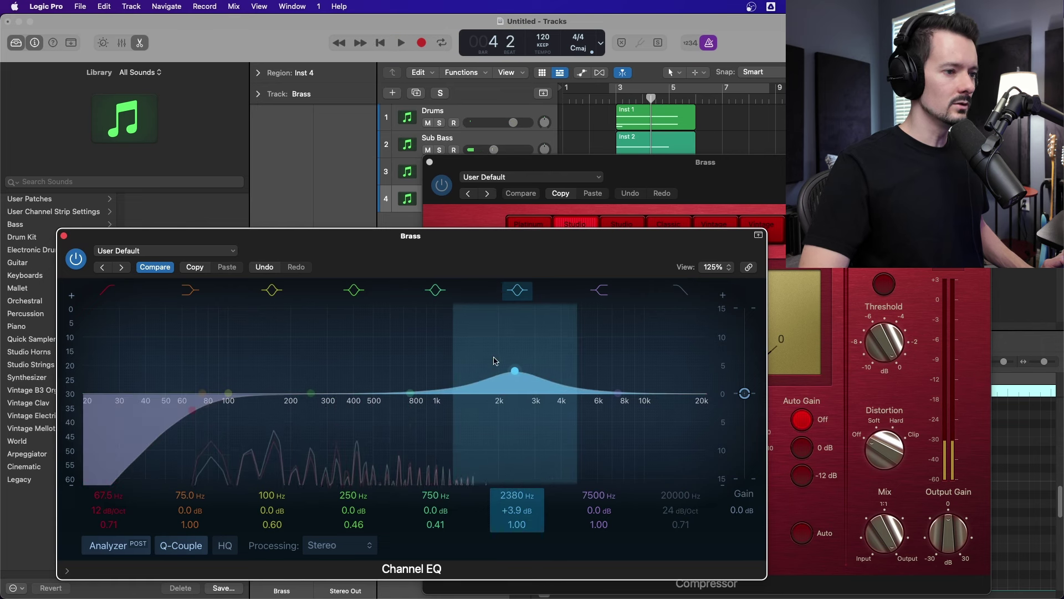
{"action": "left_click", "coordinate": [610, 97]}
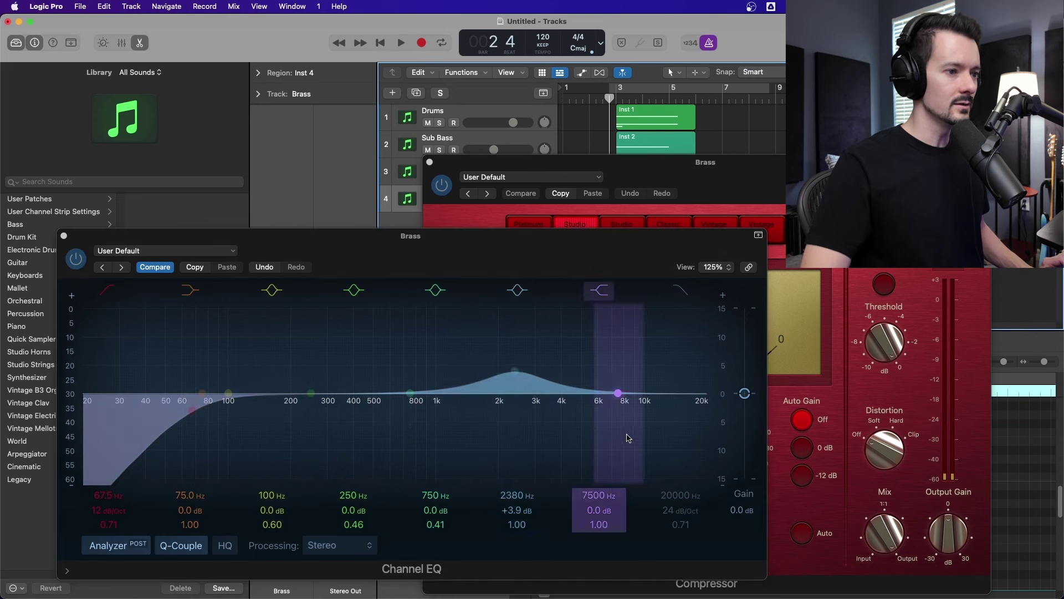
{"action": "key", "text": "space"}
{"action": "left_click_drag", "start_coordinate": [517, 371], "coordinate": [465, 378]}
{"action": "key", "text": "space"}
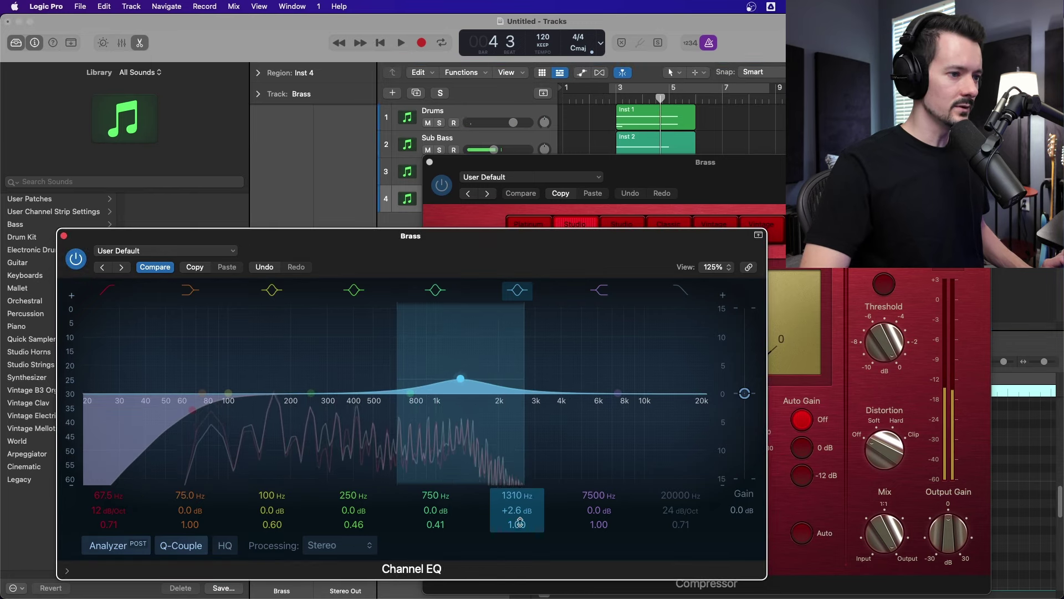
{"action": "left_click_drag", "start_coordinate": [519, 522], "coordinate": [519, 526]}
{"action": "left_click_drag", "start_coordinate": [444, 376], "coordinate": [444, 378]}
- Replay the hit, close the Channel EQ and Compressor windows, and lower the Brass track's volume to -10.8 dB
{"action": "left_click", "coordinate": [611, 100]}
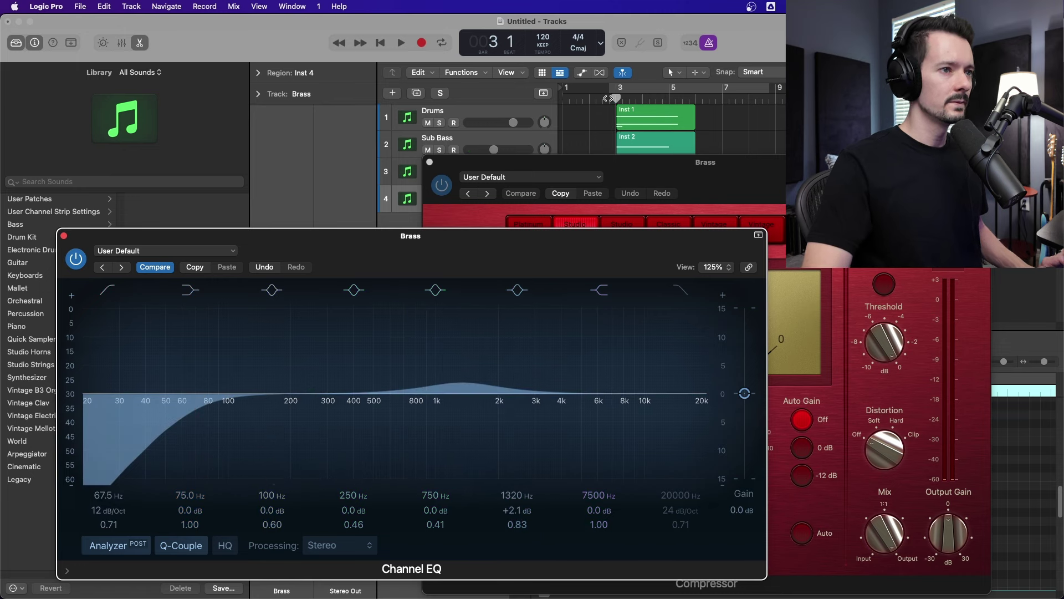
{"action": "key", "text": "space"}
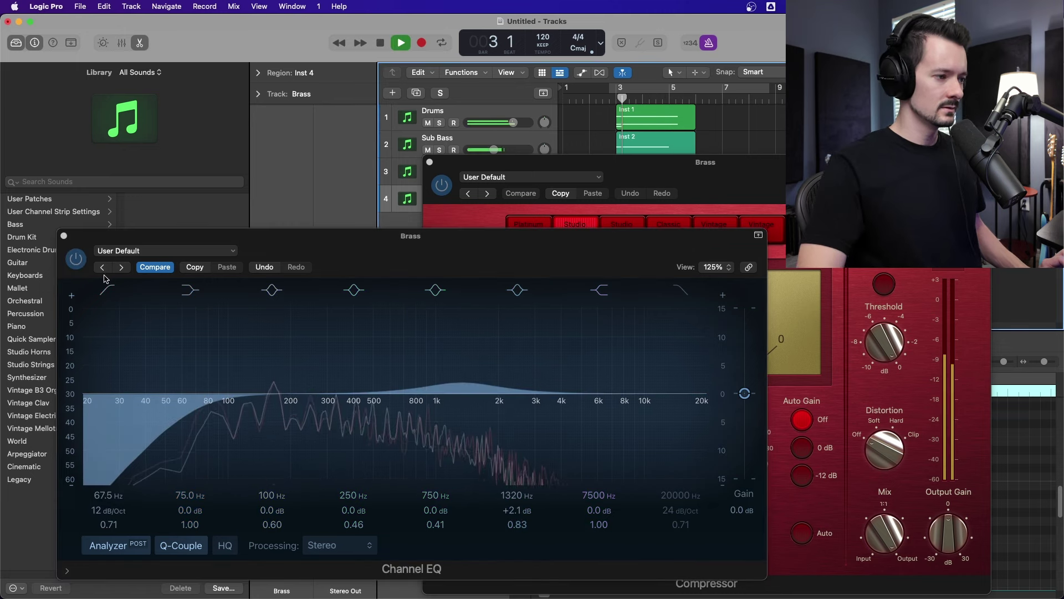
{"action": "left_click", "coordinate": [63, 237]}
{"action": "left_click", "coordinate": [429, 162]}
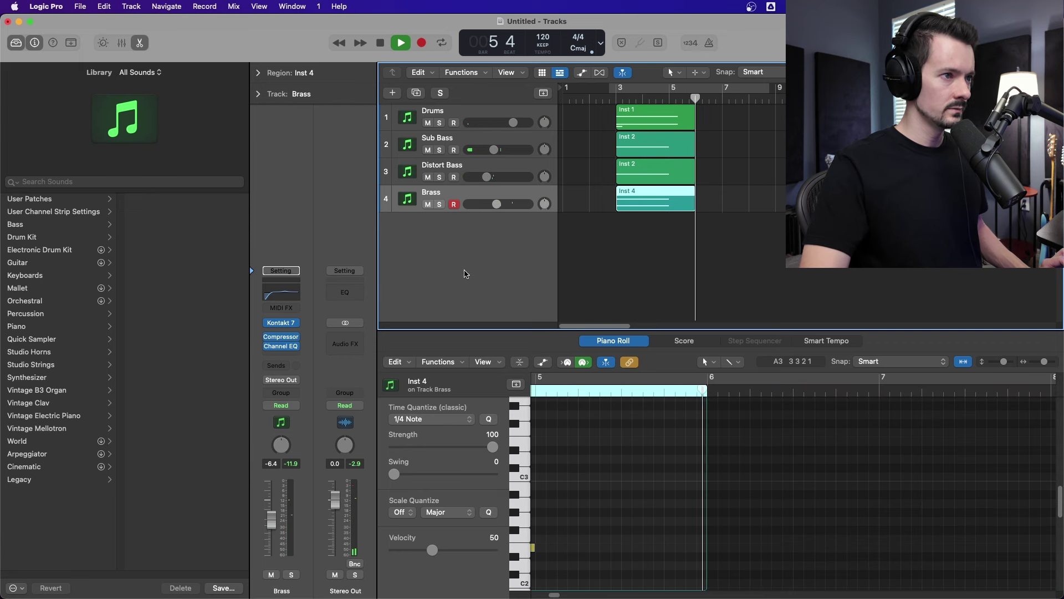
{"action": "key", "text": "space"}
{"action": "left_click_drag", "start_coordinate": [499, 210], "coordinate": [496, 210]}
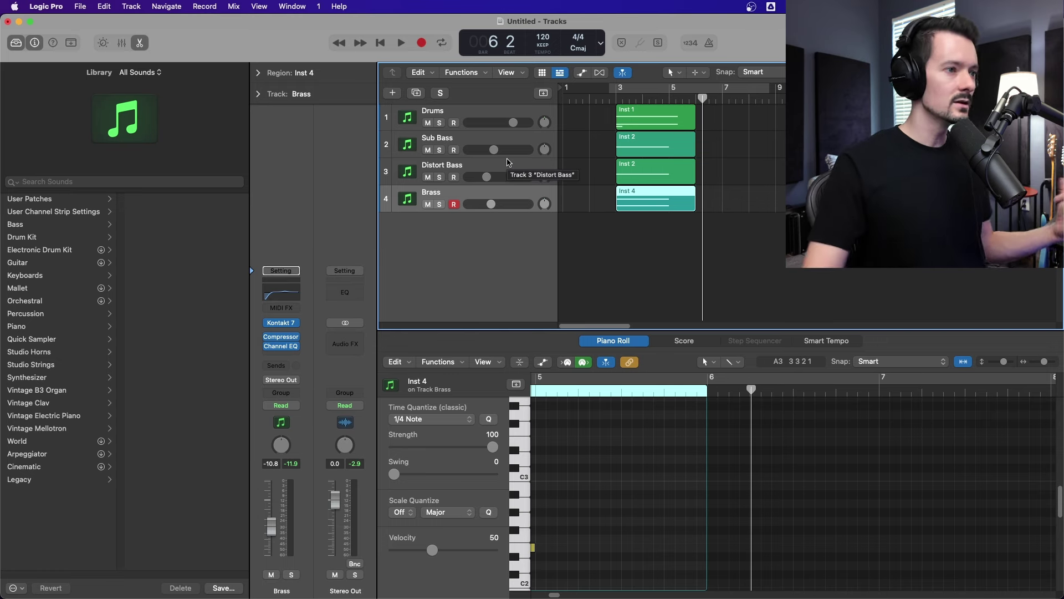
- Create a new software instrument track and load Omnisphere on it
{"action": "key", "text": "alt+super+n"}
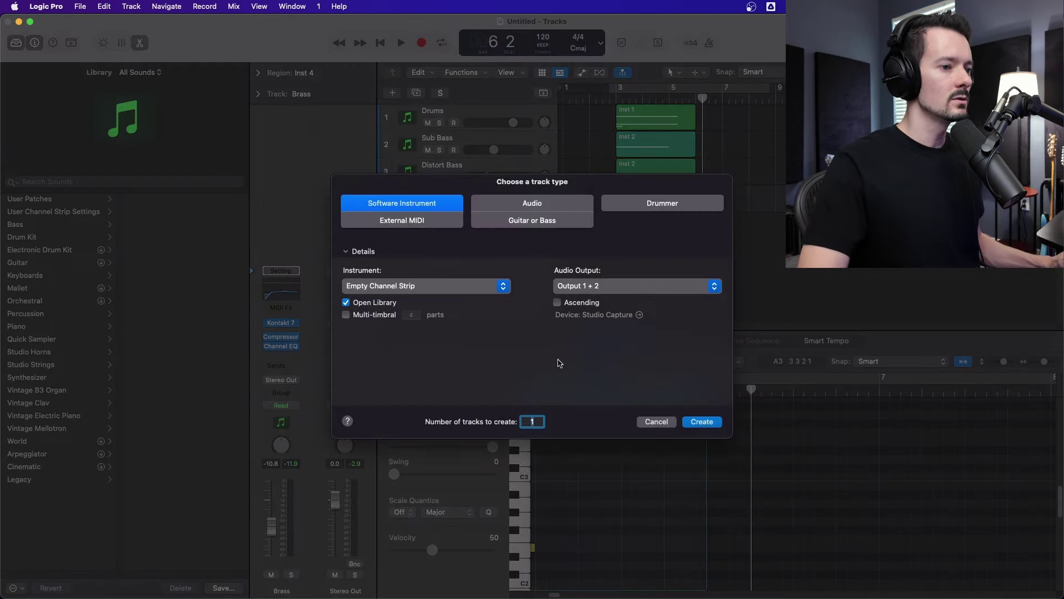
{"action": "left_click", "coordinate": [685, 420]}
{"action": "left_click", "coordinate": [286, 339]}
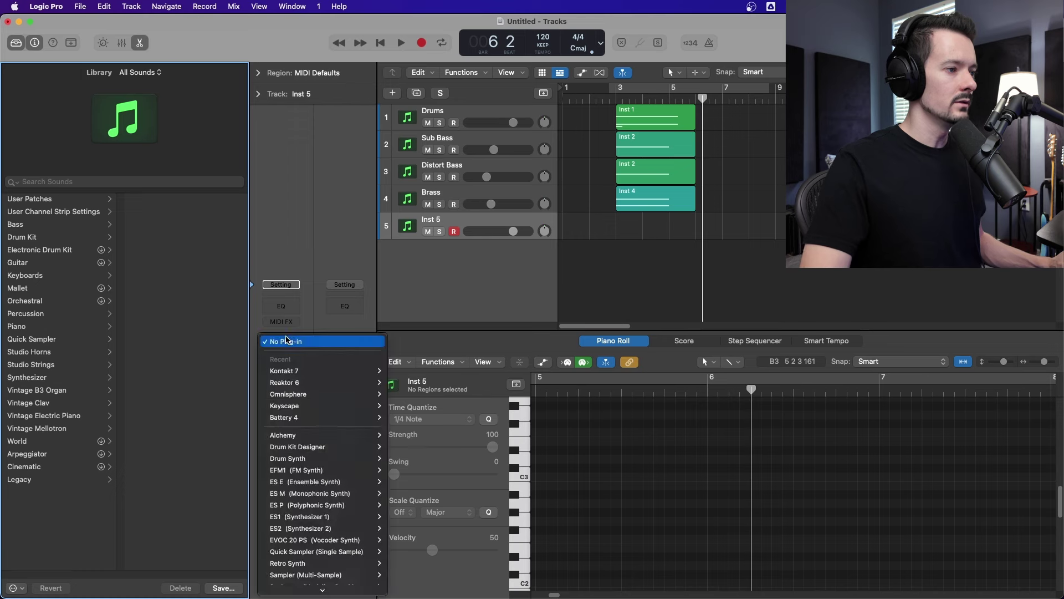
{"action": "mouse_move", "coordinate": [332, 392]}
{"action": "left_click", "coordinate": [422, 395]}
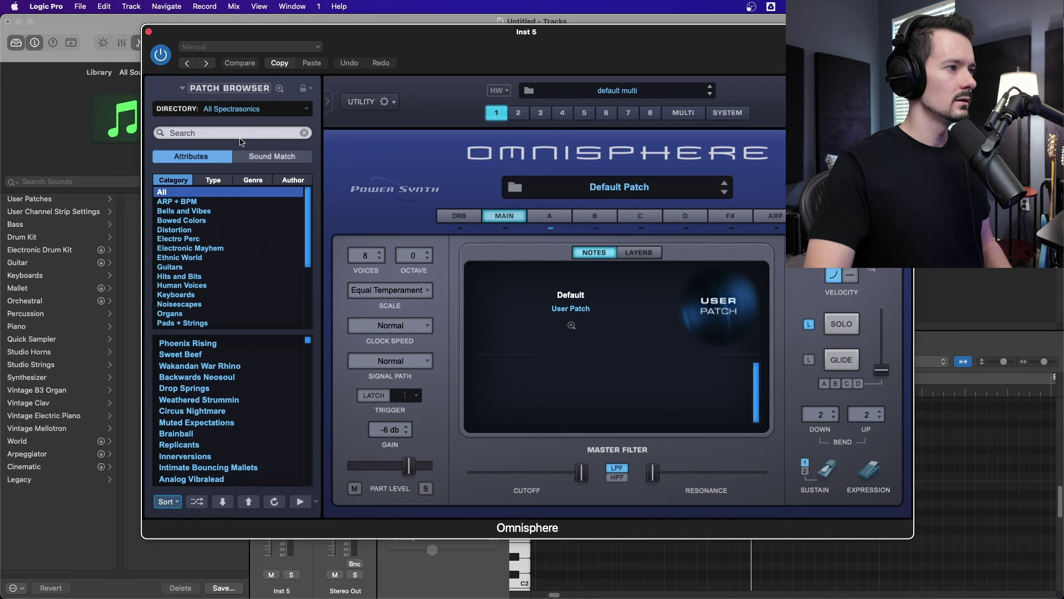
- Search the patches for "brass", audition results including Throwback Brass Hit, and load Memorymoog Swellee
{"action": "left_click", "coordinate": [239, 137]}
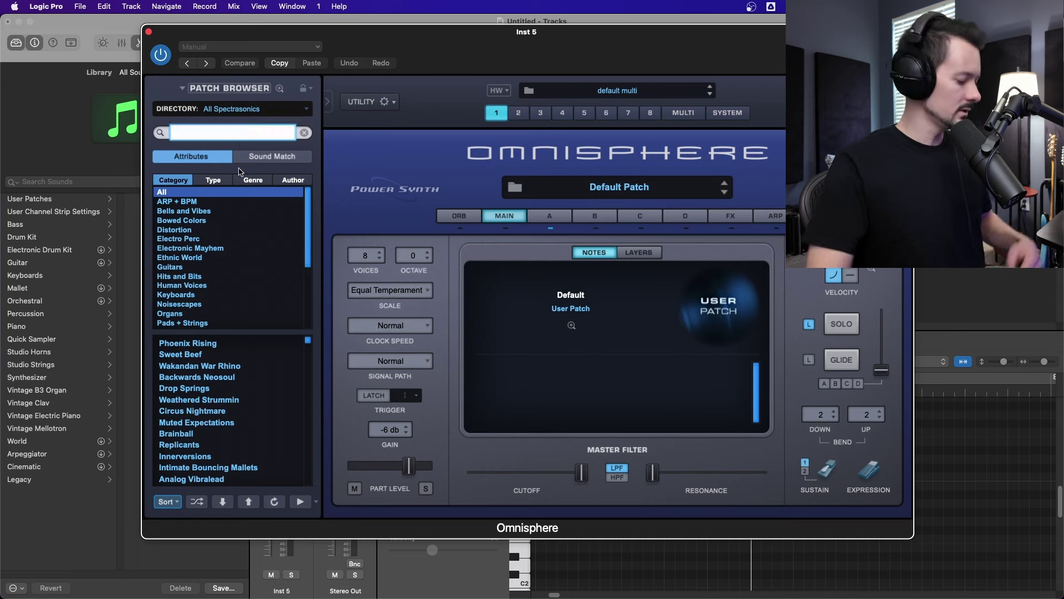
{"action": "type", "text": "brass"}
{"action": "key", "text": "Return"}
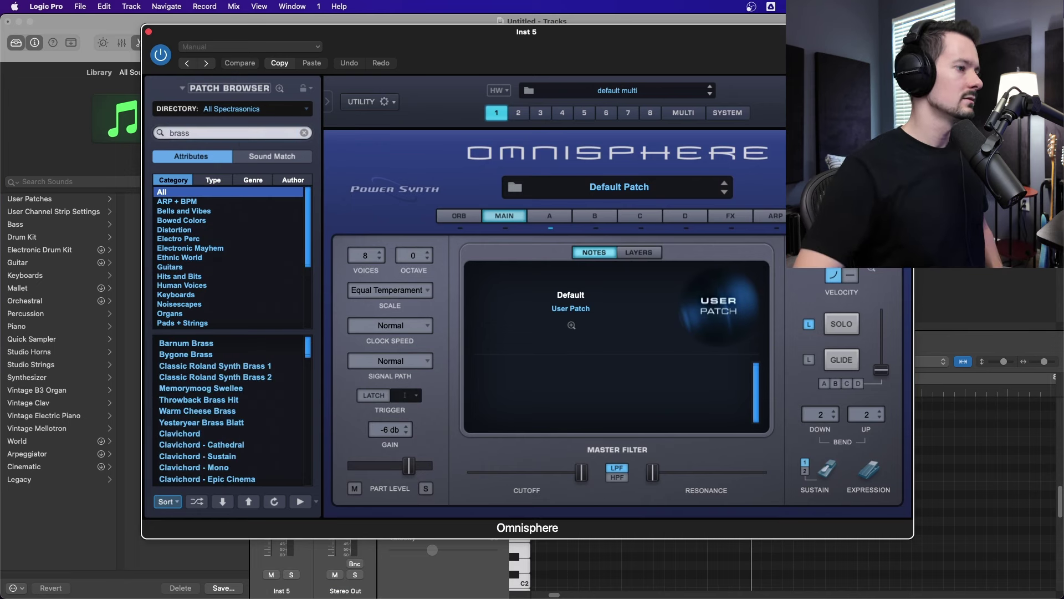
{"action": "left_click", "coordinate": [201, 343]}
{"action": "left_click", "coordinate": [277, 399]}
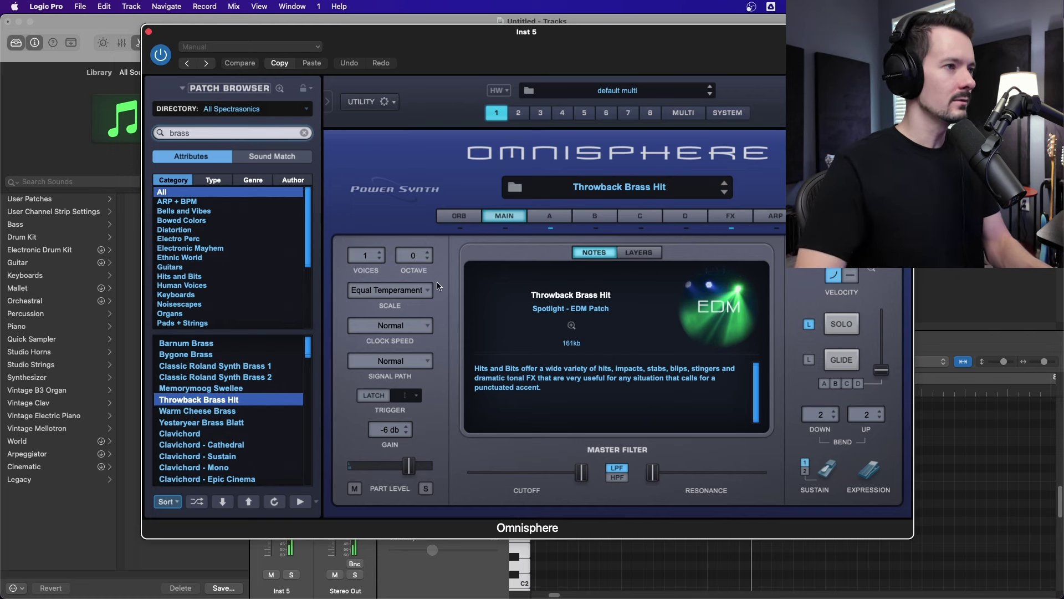
{"action": "left_click", "coordinate": [267, 389]}
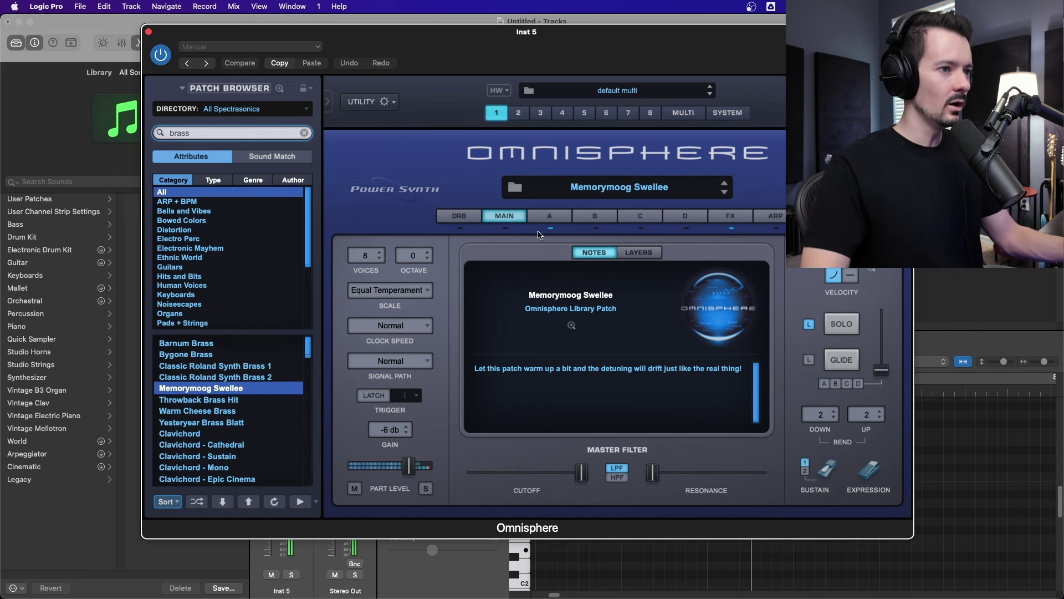
- Shorten layer A's amp envelope attack to about 0.024 secs and fine-tune its filter envelope attack to about 0.35 secs
{"action": "left_click", "coordinate": [550, 218]}
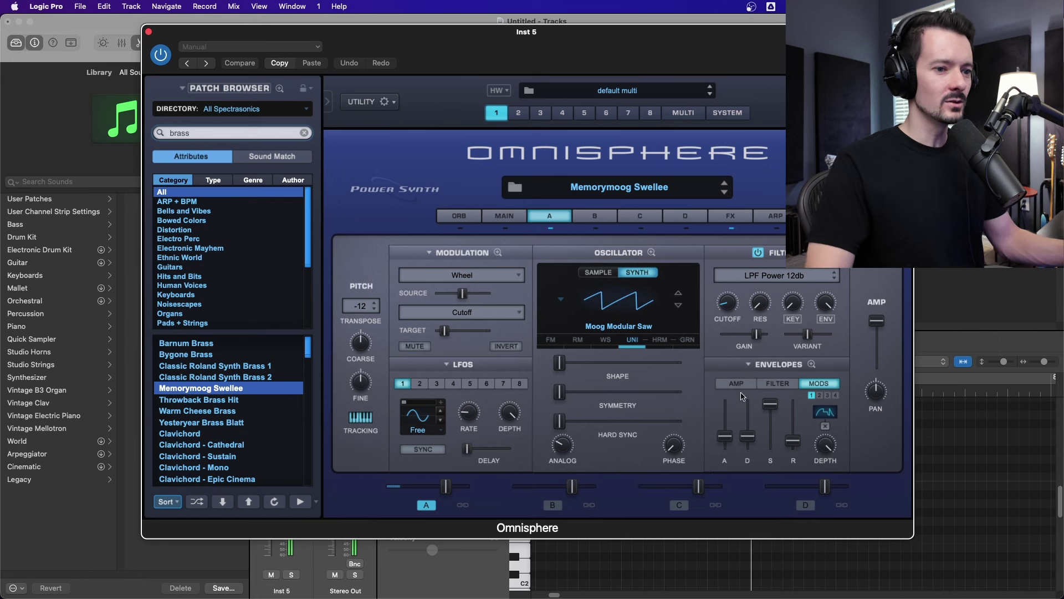
{"action": "left_click", "coordinate": [738, 384]}
{"action": "left_click_drag", "start_coordinate": [726, 439], "coordinate": [729, 446]}
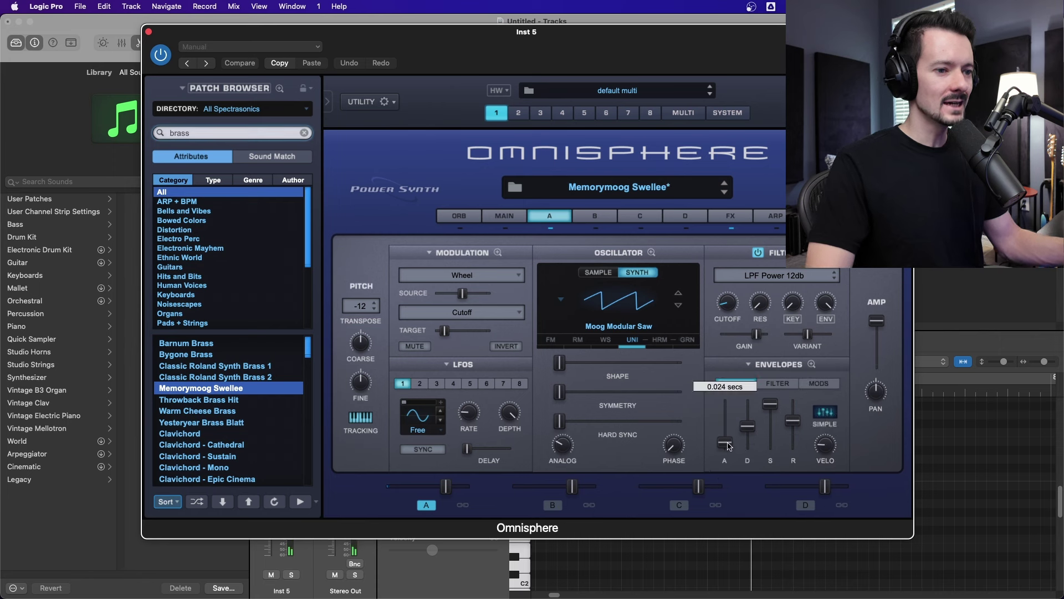
{"action": "left_click_drag", "start_coordinate": [729, 446], "coordinate": [729, 447]}
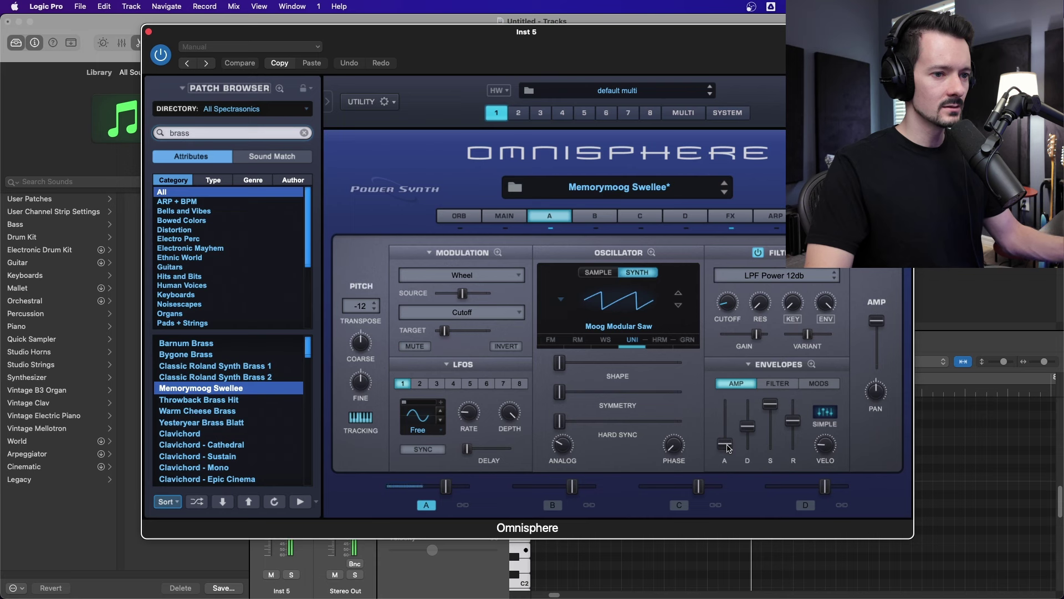
{"action": "left_click", "coordinate": [729, 448]}
{"action": "left_click", "coordinate": [778, 383]}
{"action": "left_click", "coordinate": [731, 436]}
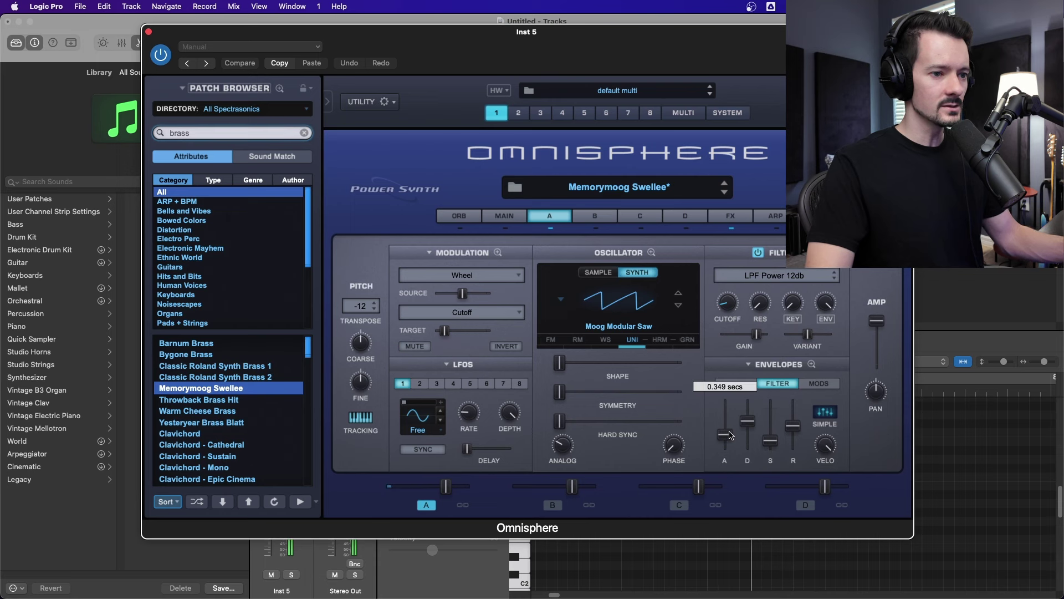
{"action": "left_click_drag", "start_coordinate": [731, 436], "coordinate": [730, 439]}
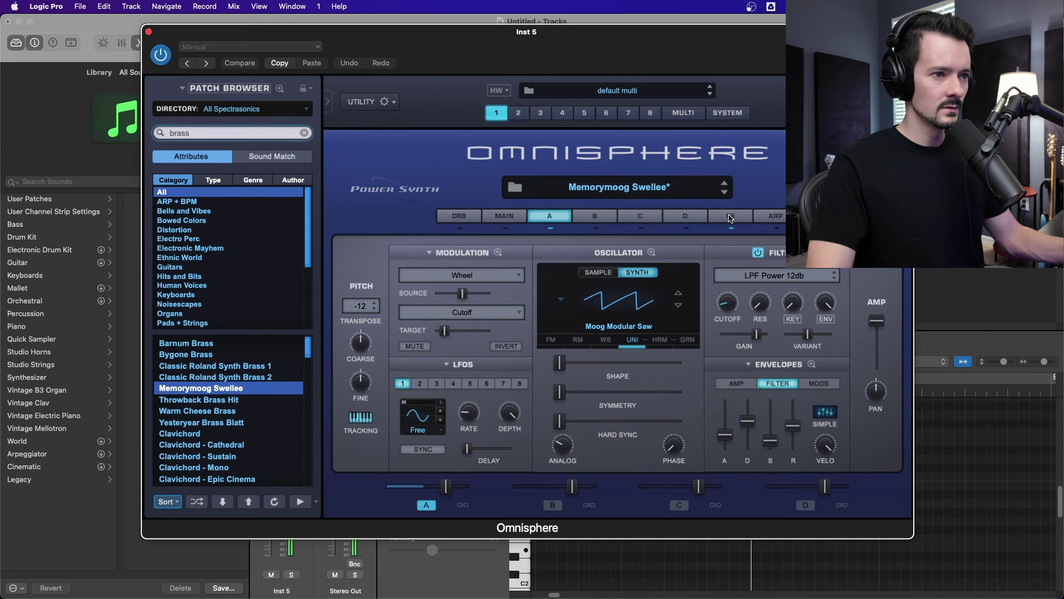
- Move the Pro-Verb and Analog Chorus down one slot each in the Aux effects rack, freeing the second slot
{"action": "left_click", "coordinate": [731, 216]}
{"action": "left_click", "coordinate": [543, 255]}
{"action": "left_click", "coordinate": [521, 254]}
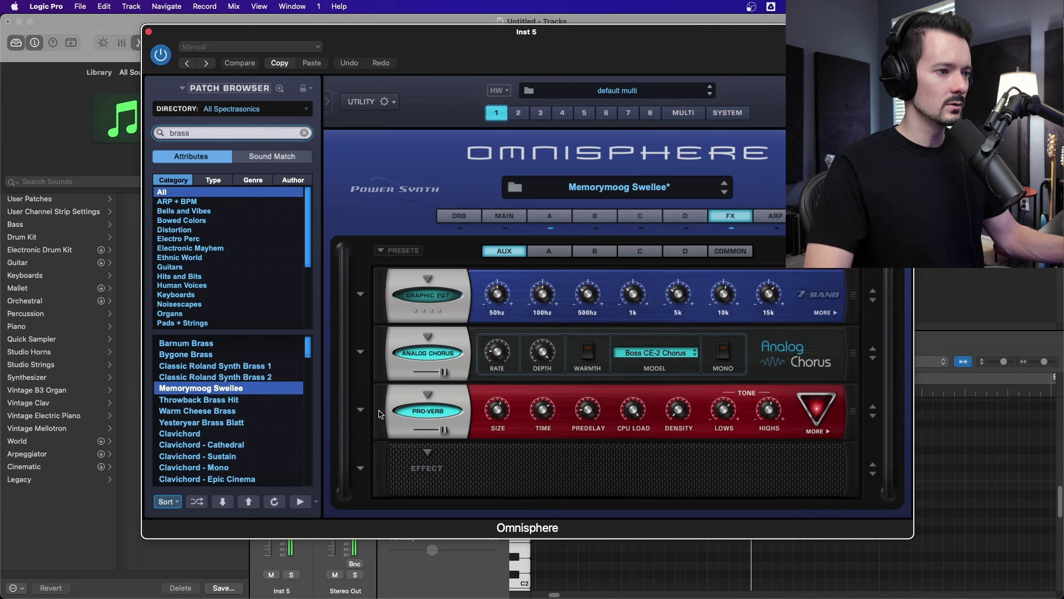
{"action": "left_click_drag", "start_coordinate": [383, 407], "coordinate": [384, 438]}
{"action": "left_click_drag", "start_coordinate": [386, 355], "coordinate": [387, 412]}
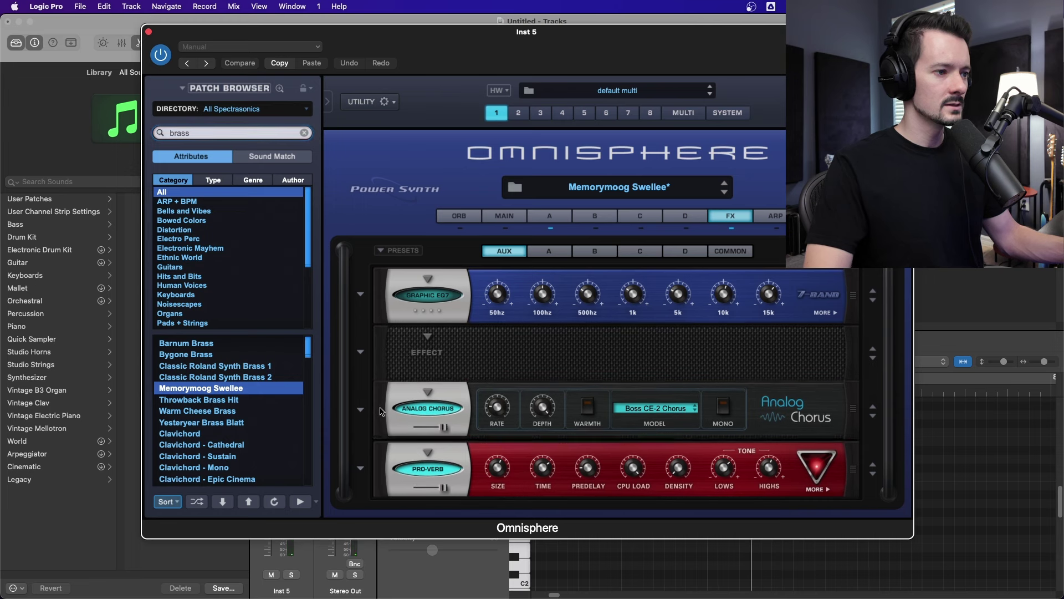
- Try a Metalzone Distortion with adjusted drive in the second slot of the Aux rack, and remove it
{"action": "left_click", "coordinate": [427, 336]}
{"action": "mouse_move", "coordinate": [457, 401]}
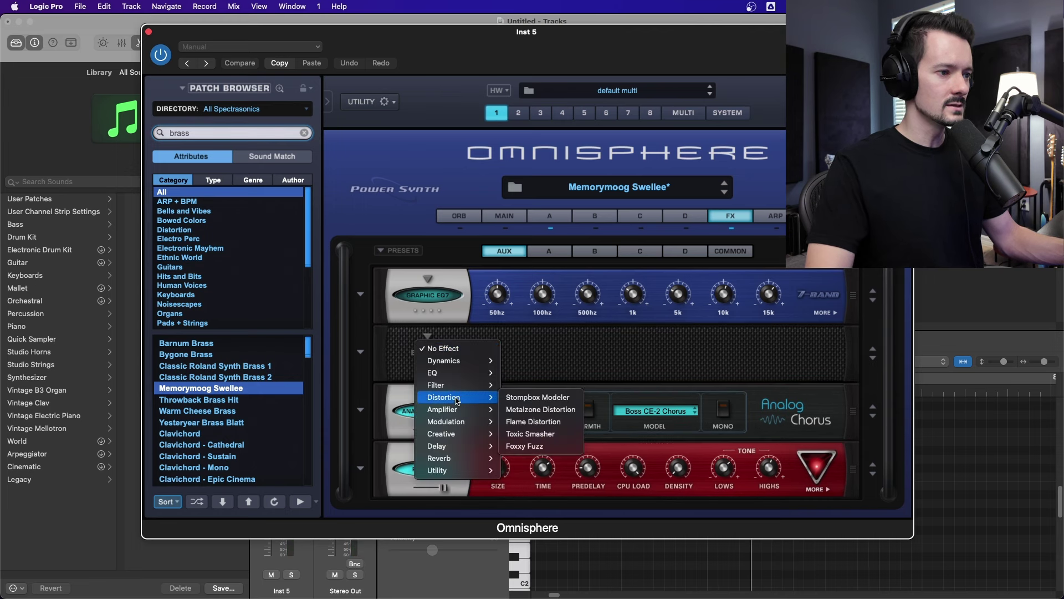
{"action": "left_click", "coordinate": [556, 410]}
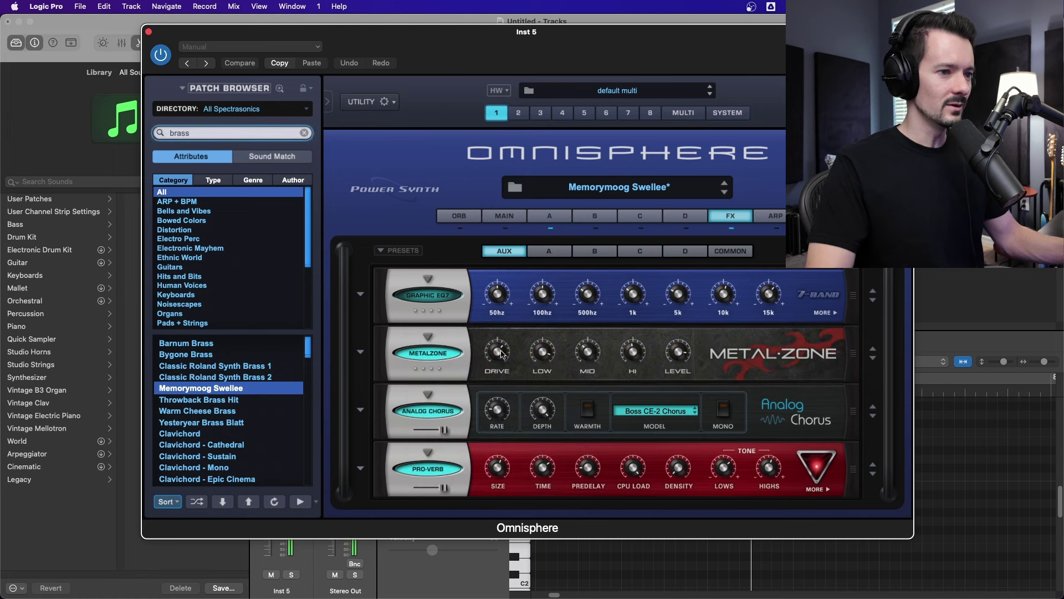
{"action": "left_click_drag", "start_coordinate": [501, 350], "coordinate": [501, 326]}
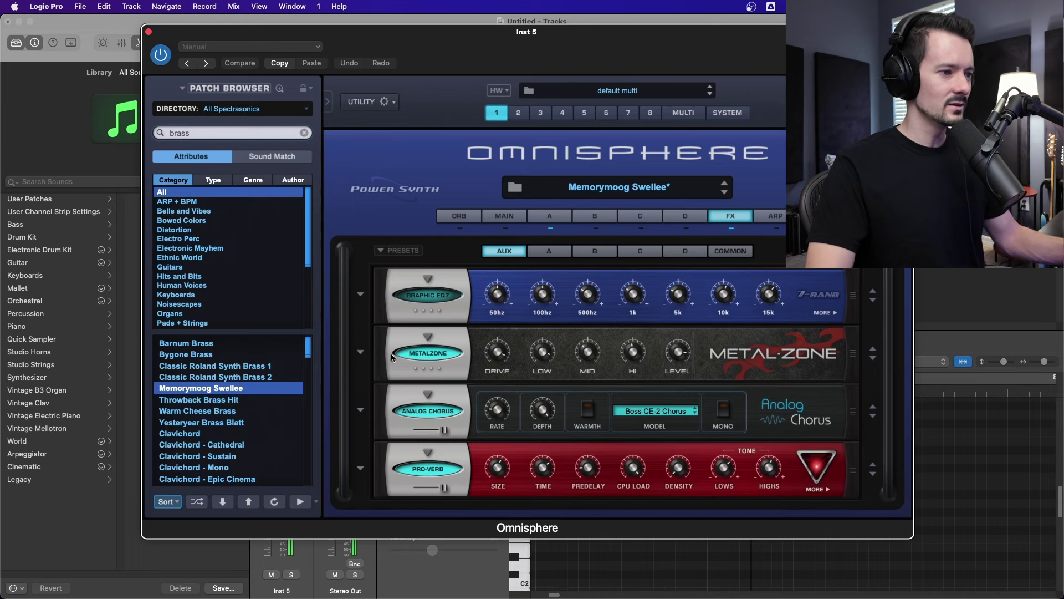
{"action": "left_click", "coordinate": [427, 352]}
{"action": "left_click", "coordinate": [435, 348]}
- Insert a Flame Distortion in the first effect slot of layer A, test its wet mix, and set its driver to Toast
{"action": "left_click", "coordinate": [565, 249]}
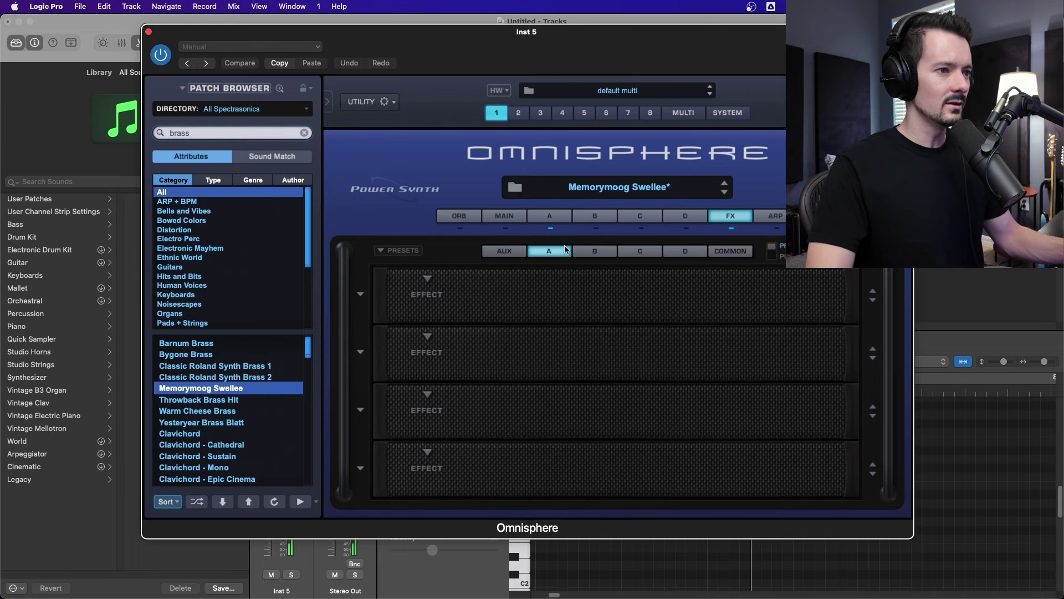
{"action": "left_click", "coordinate": [426, 280]}
{"action": "mouse_move", "coordinate": [444, 335]}
{"action": "left_click", "coordinate": [520, 364]}
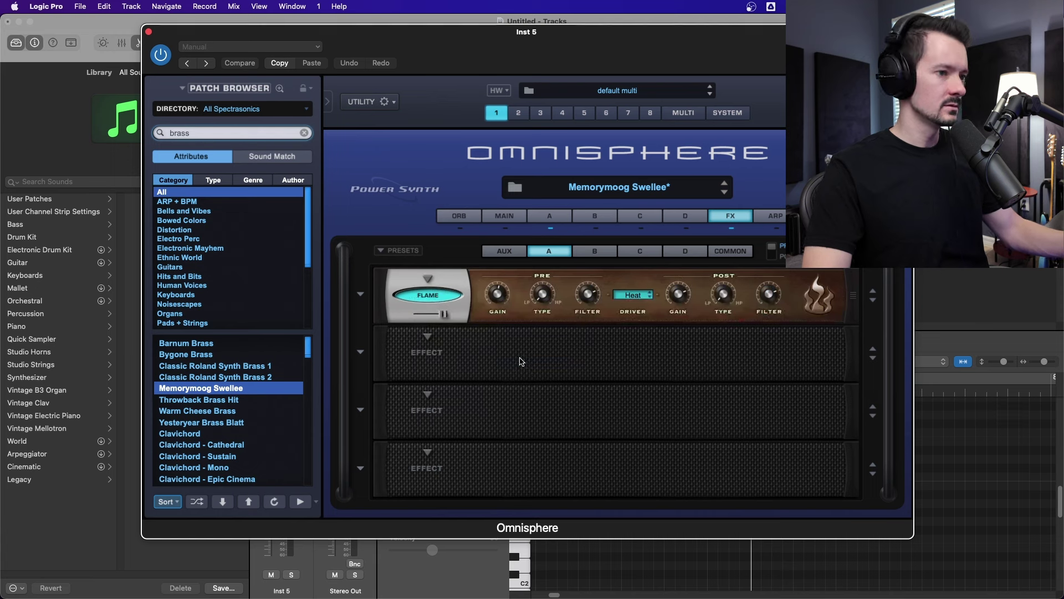
{"action": "left_click_drag", "start_coordinate": [444, 314], "coordinate": [429, 316]}
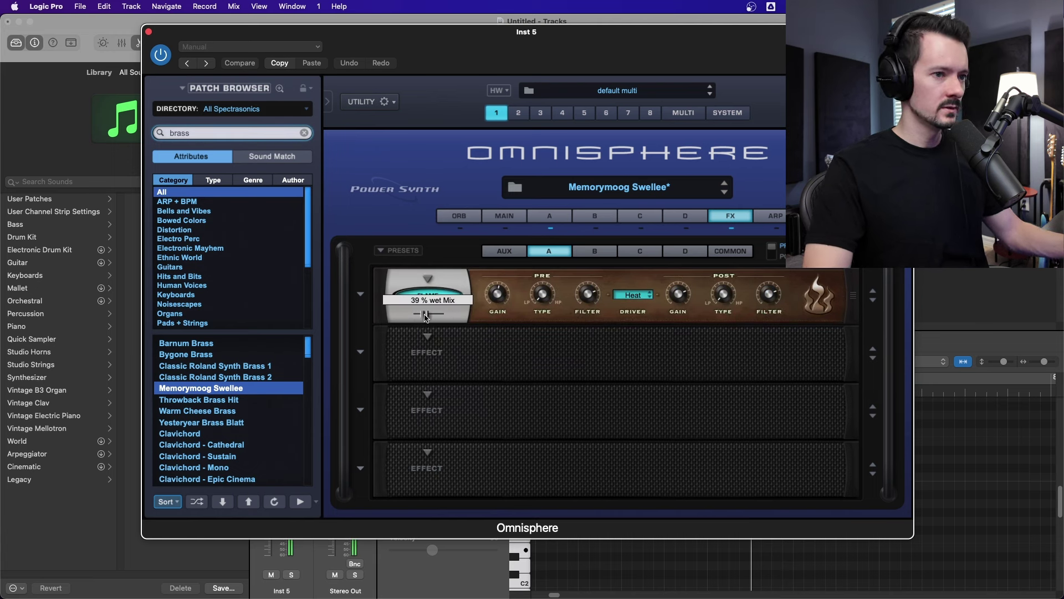
{"action": "left_click_drag", "start_coordinate": [435, 319], "coordinate": [444, 315]}
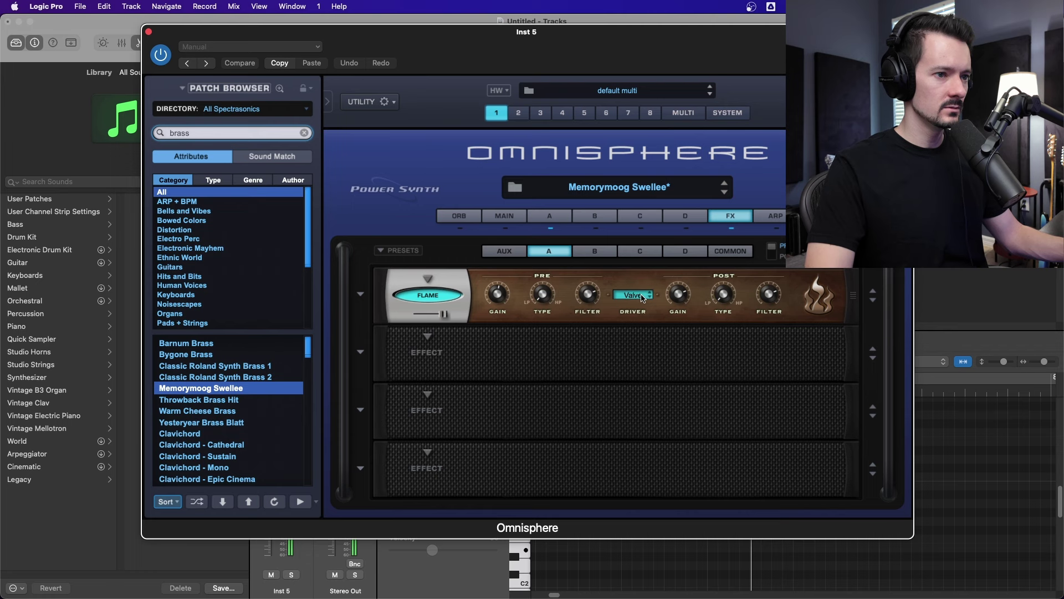
{"action": "left_click", "coordinate": [641, 299]}
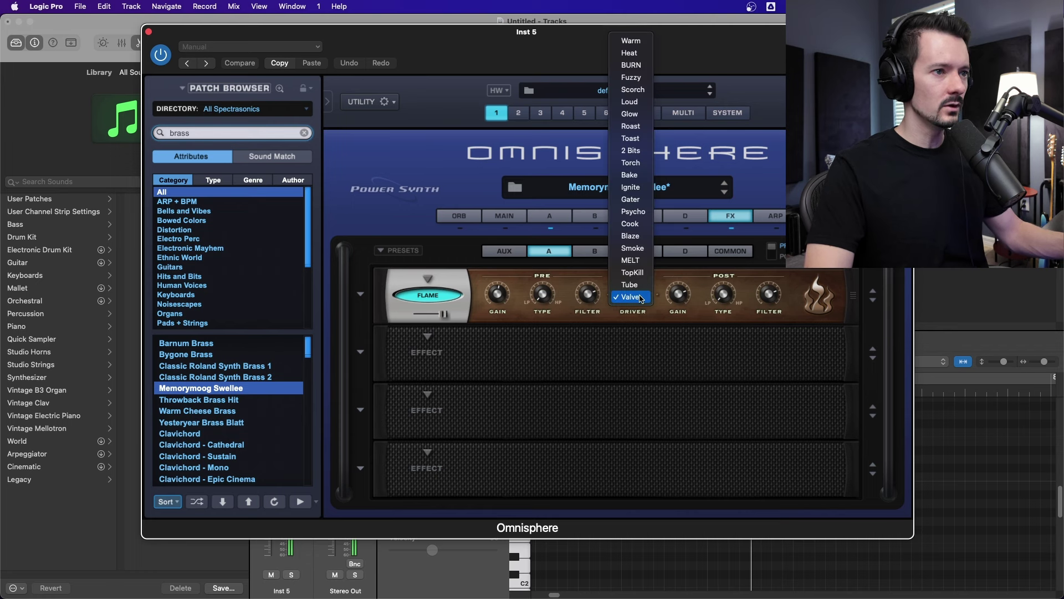
{"action": "left_click", "coordinate": [638, 135]}
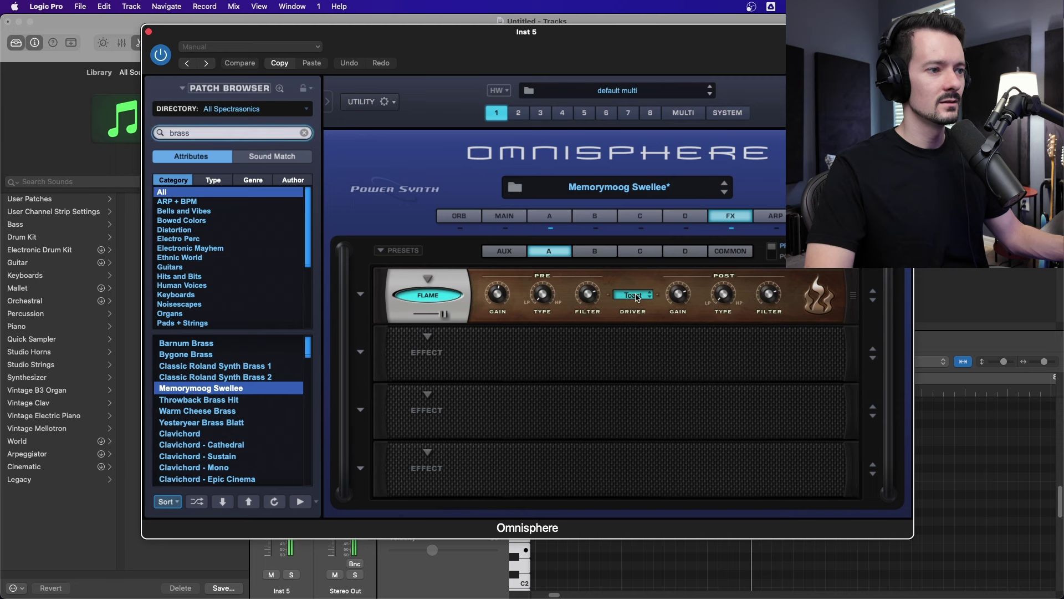
- Adjust the Flame effect's pre filter, post filter, post type and pre gain, and lower its wet mix below half
{"action": "left_click_drag", "start_coordinate": [600, 302], "coordinate": [578, 379]}
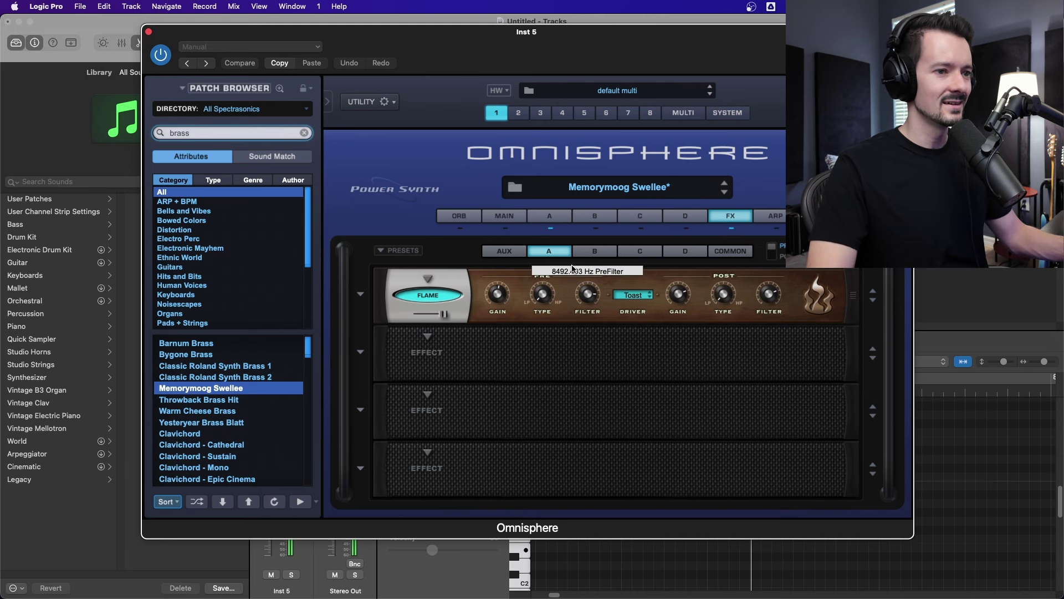
{"action": "left_click_drag", "start_coordinate": [572, 269], "coordinate": [570, 244]}
{"action": "mouse_move", "coordinate": [770, 295]}
{"action": "left_mouse_down"}
{"action": "mouse_move", "coordinate": [771, 250]}
{"action": "mouse_move", "coordinate": [765, 292]}
{"action": "left_mouse_up"}
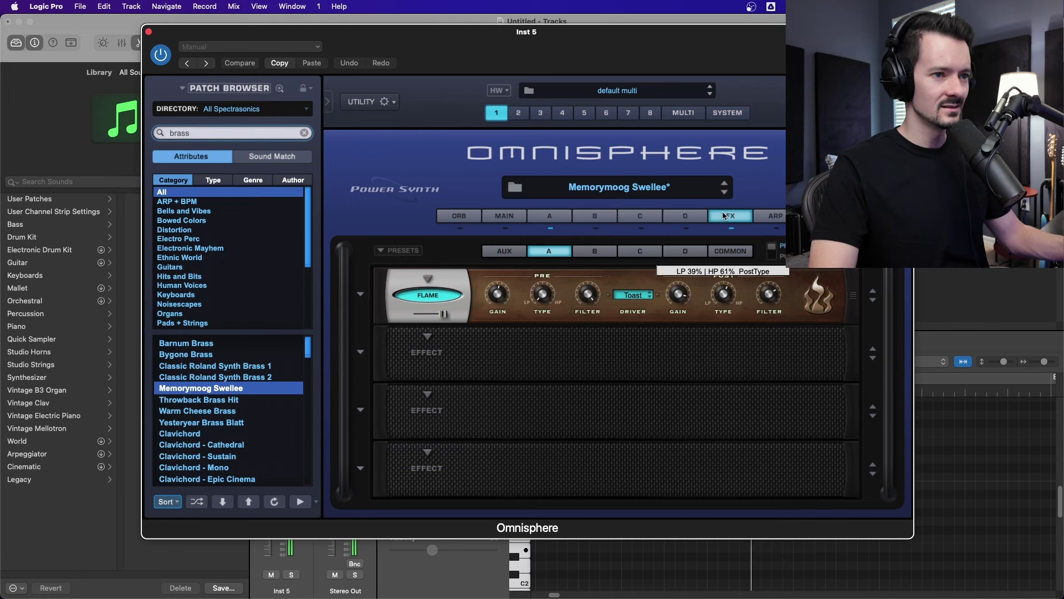
{"action": "left_click_drag", "start_coordinate": [723, 215], "coordinate": [722, 247]}
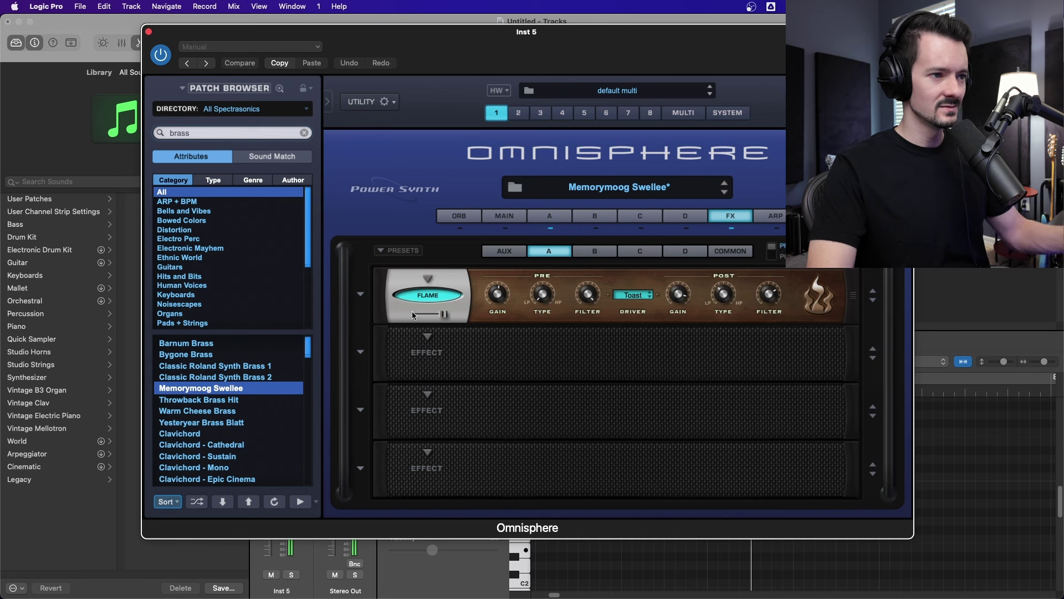
{"action": "left_click_drag", "start_coordinate": [498, 294], "coordinate": [498, 286]}
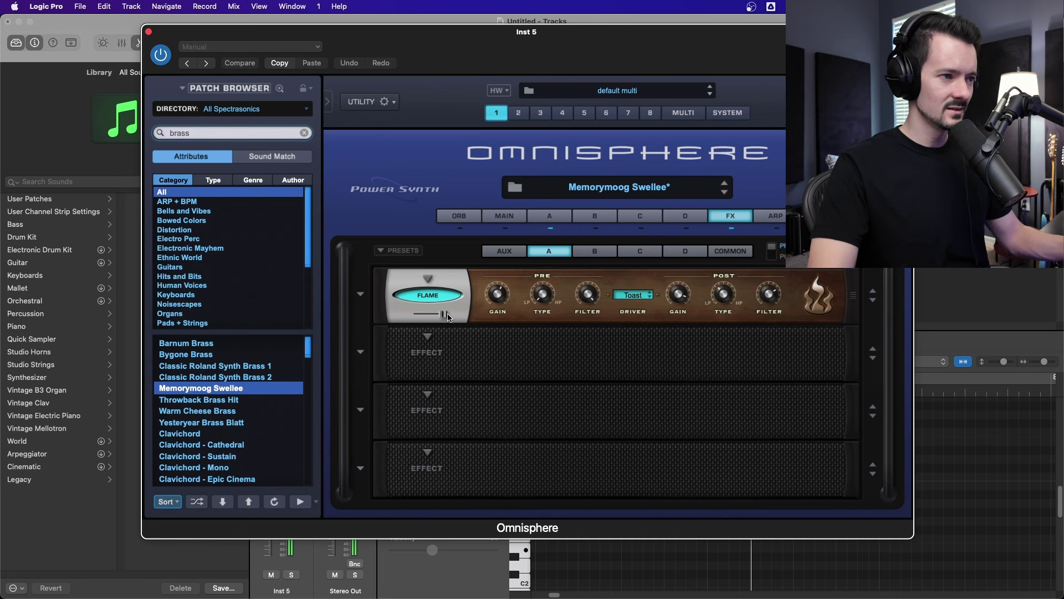
{"action": "left_click_drag", "start_coordinate": [448, 317], "coordinate": [434, 321]}
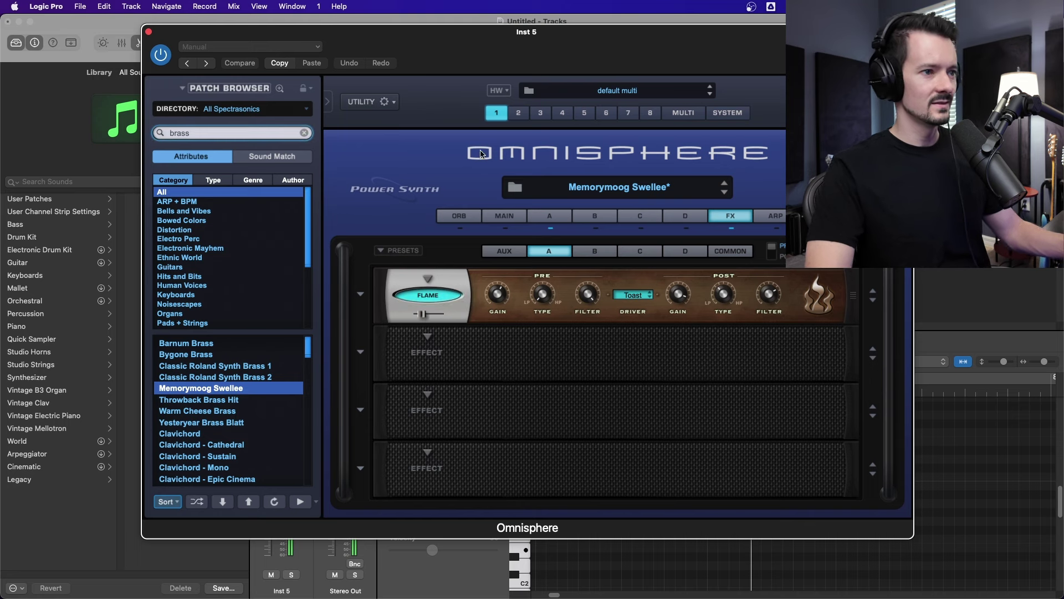
- Close Omnisphere, turn on the metronome, and record the Inst 5 part from bar 3 alongside the other layers
{"action": "left_click", "coordinate": [551, 215]}
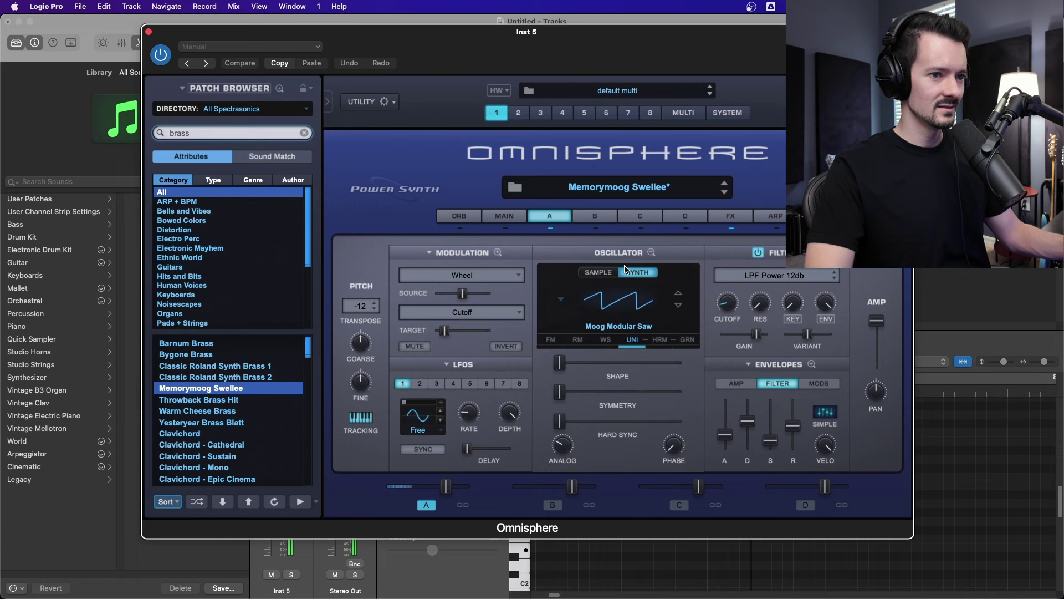
{"action": "left_click", "coordinate": [148, 32]}
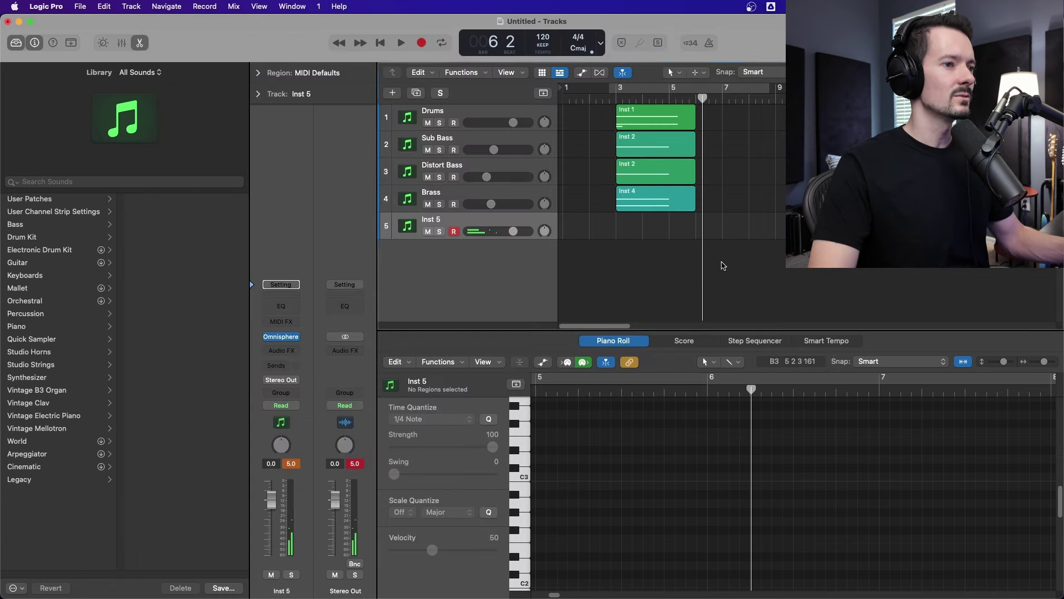
{"action": "left_click", "coordinate": [709, 43]}
{"action": "key", "text": "r"}
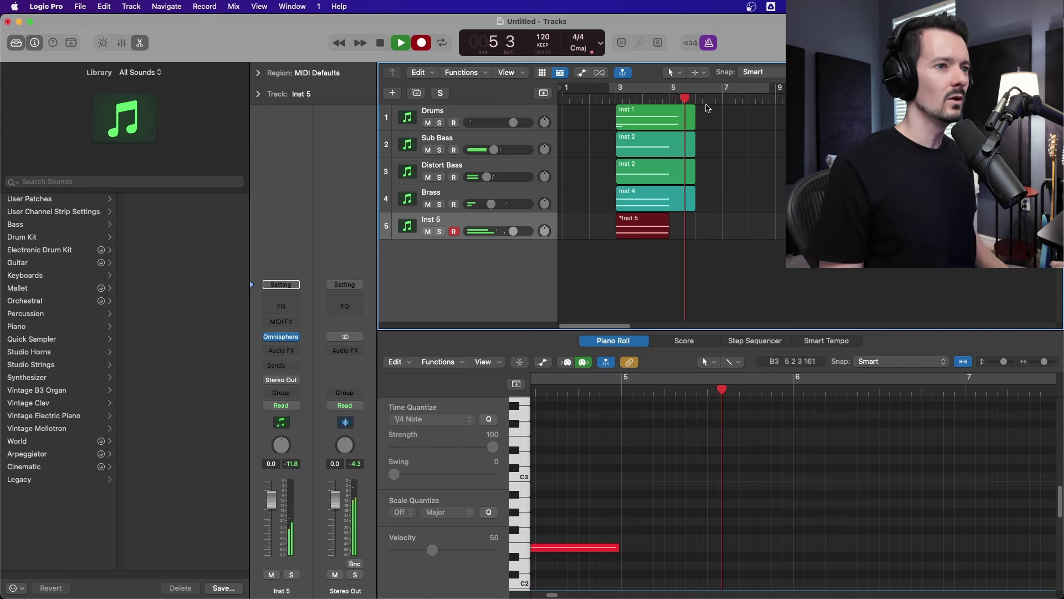
{"action": "key", "text": "space"}
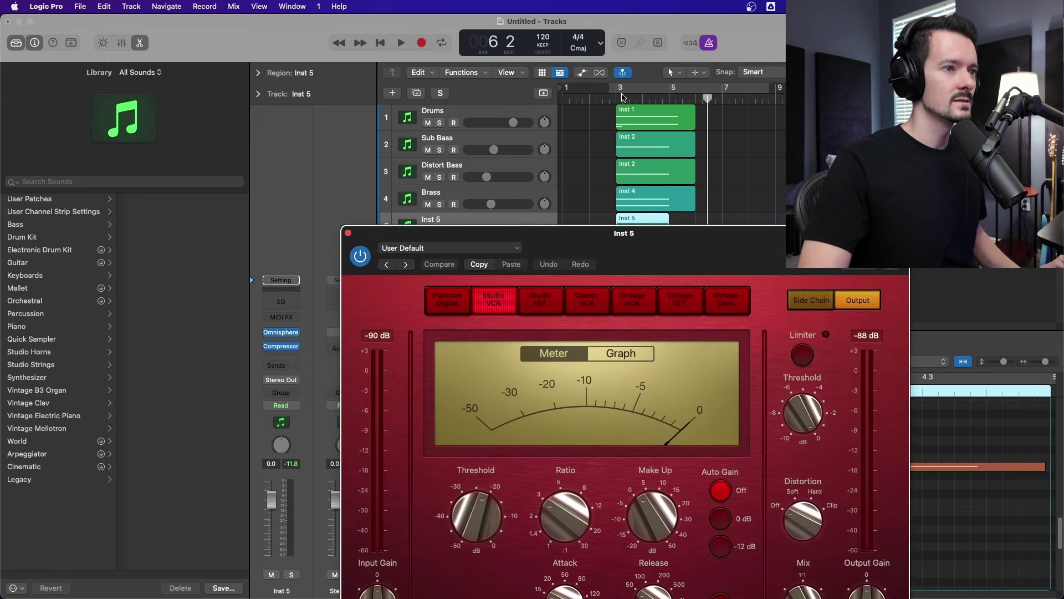
- Play the hit from bar 3 with a Compressor on the Inst 5 track, and close the Compressor window
{"action": "double_click", "coordinate": [622, 97]}
{"action": "left_click_drag", "start_coordinate": [351, 239], "coordinate": [393, 53]}
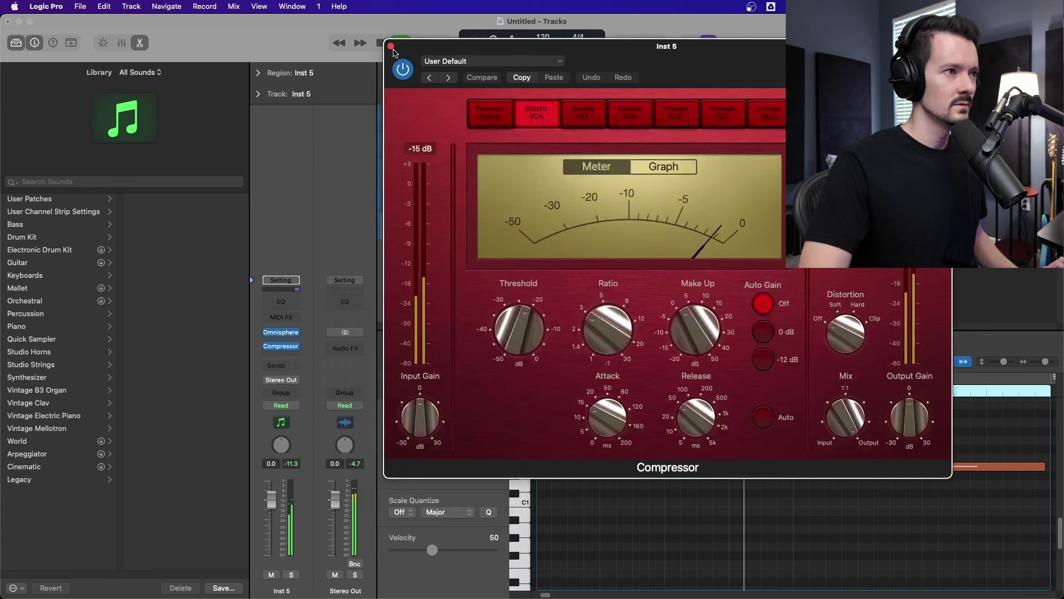
{"action": "left_click", "coordinate": [391, 46]}
- Add a Channel EQ to Inst 5, set its low cut to 72.5 Hz with a Q of 0.75, and replay the hit with the tracks uncovered
{"action": "left_click", "coordinate": [281, 301]}
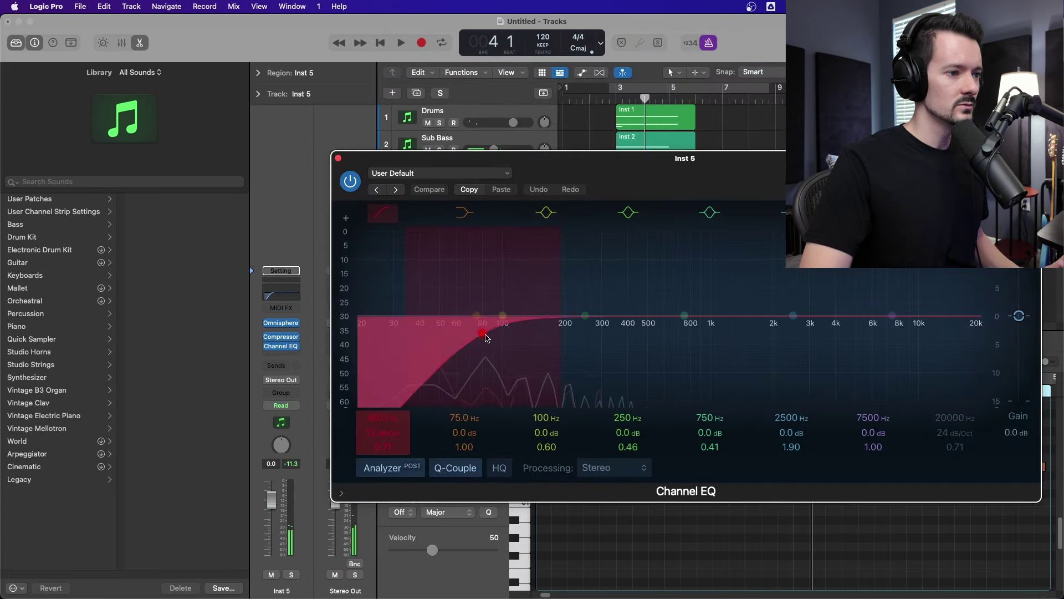
{"action": "left_click_drag", "start_coordinate": [486, 338], "coordinate": [476, 336]}
{"action": "left_click_drag", "start_coordinate": [655, 158], "coordinate": [589, 256]}
{"action": "double_click", "coordinate": [612, 87]}
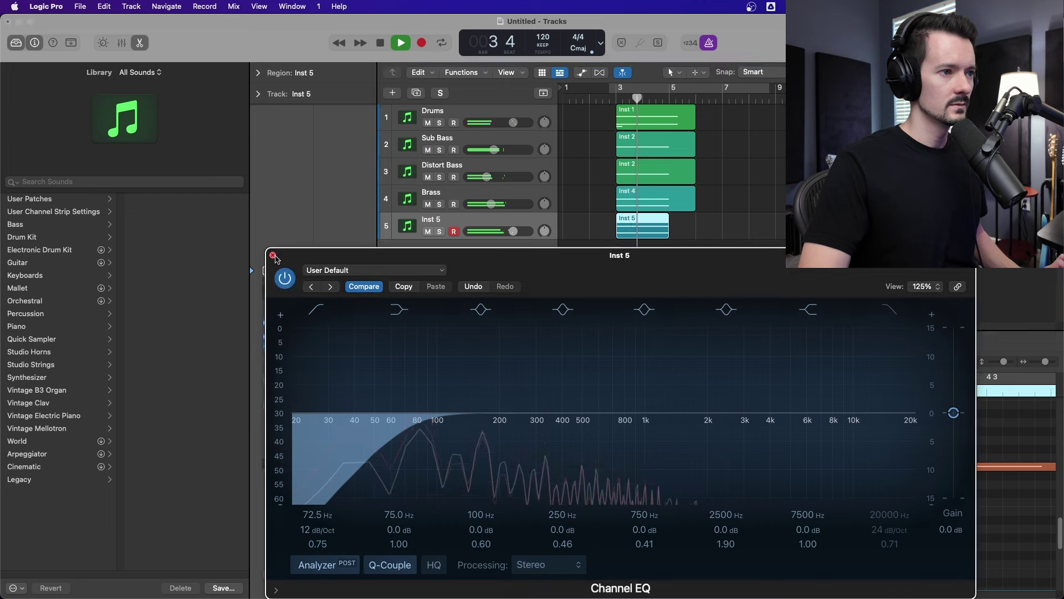
- Close the Channel EQ, stop playback, and select the Drums track with its Kontakt window closed
{"action": "left_click", "coordinate": [273, 255]}
{"action": "key", "text": "space"}
{"action": "left_click", "coordinate": [407, 116]}
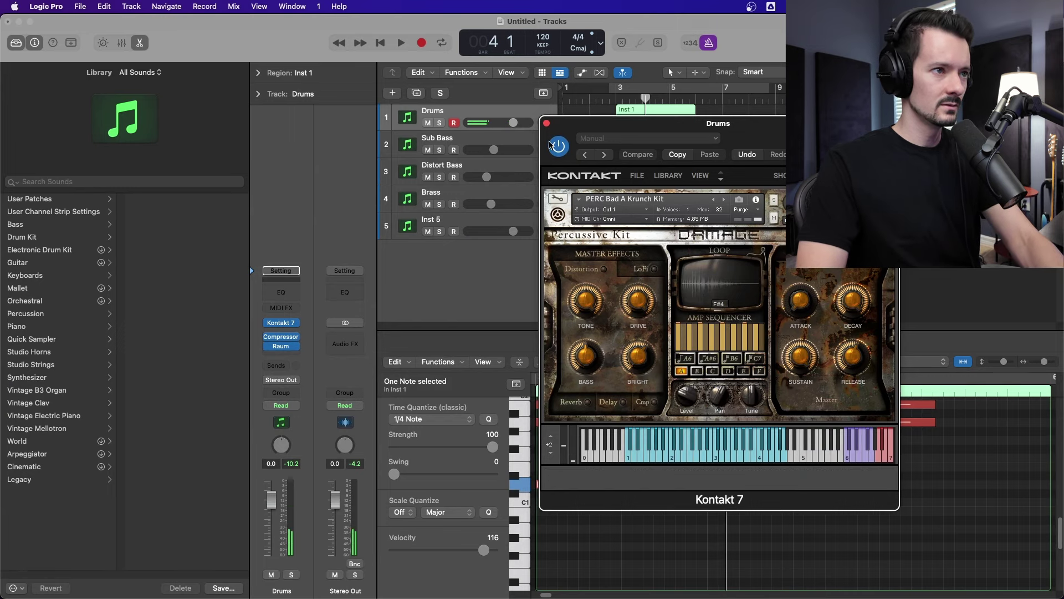
{"action": "left_click", "coordinate": [546, 124]}
- Play the full layered hit from just before bar 3 and turn off the metronome
{"action": "left_click_drag", "start_coordinate": [603, 101], "coordinate": [609, 102]}
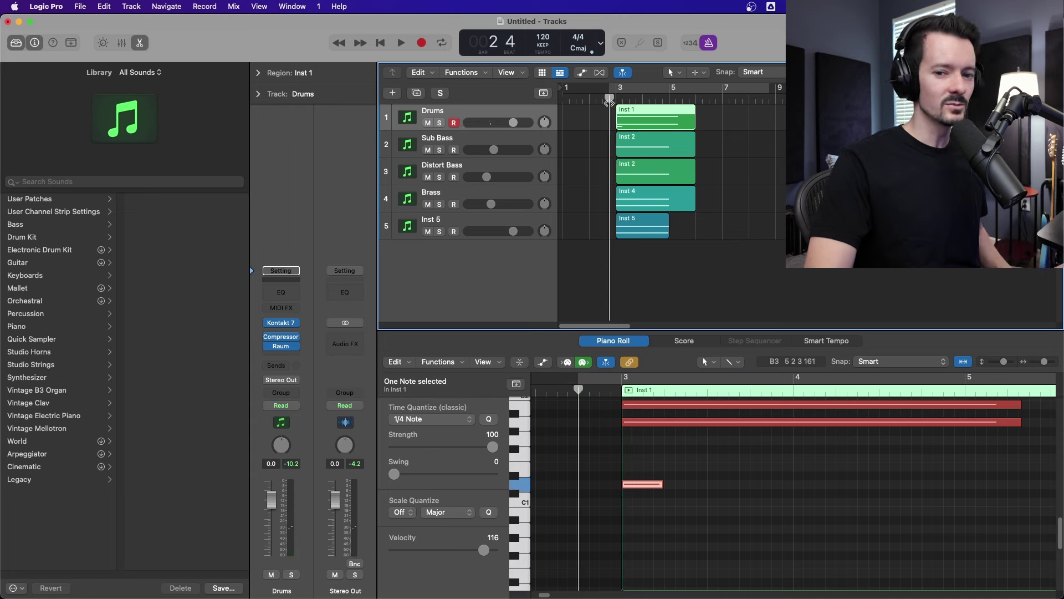
{"action": "key", "text": "space"}
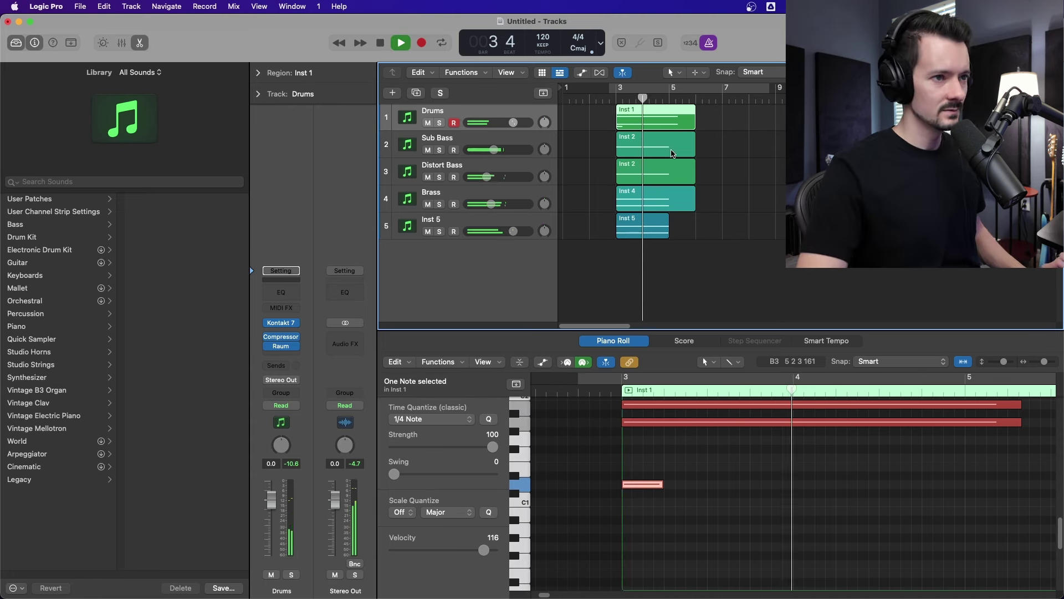
{"action": "left_click", "coordinate": [756, 147]}
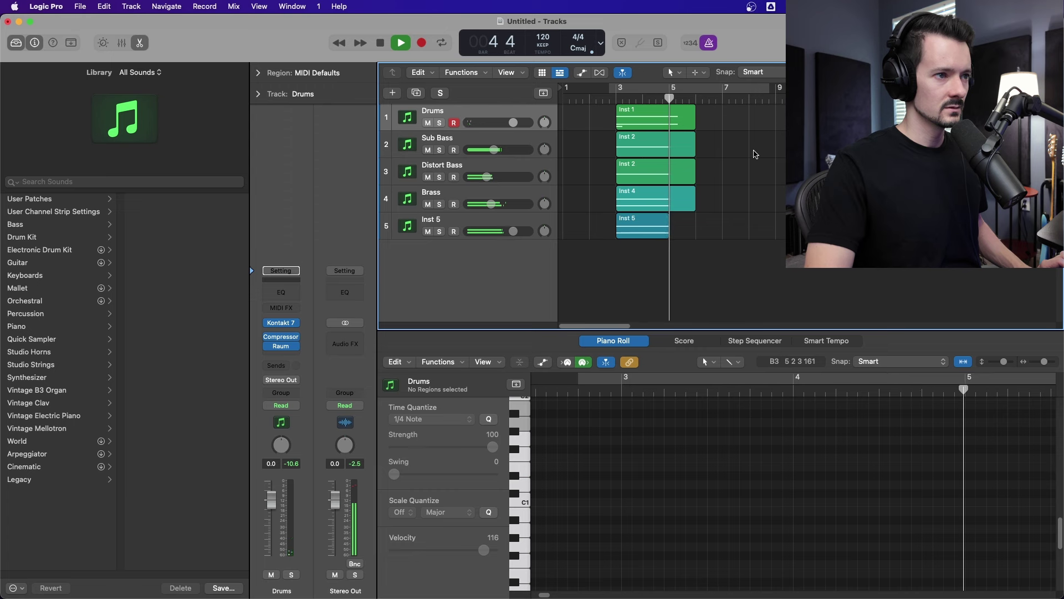
{"action": "left_click", "coordinate": [710, 41]}
{"action": "key", "text": "space"}
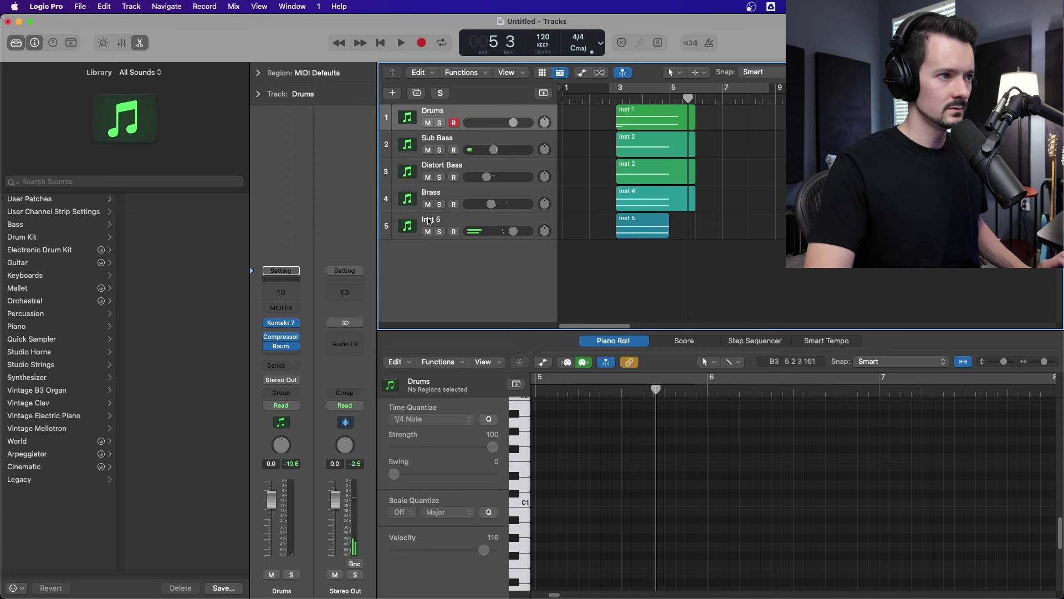
- Rename the Inst 5 track as Synth Brass
{"action": "double_click", "coordinate": [430, 222]}
{"action": "type", "text": "S"}
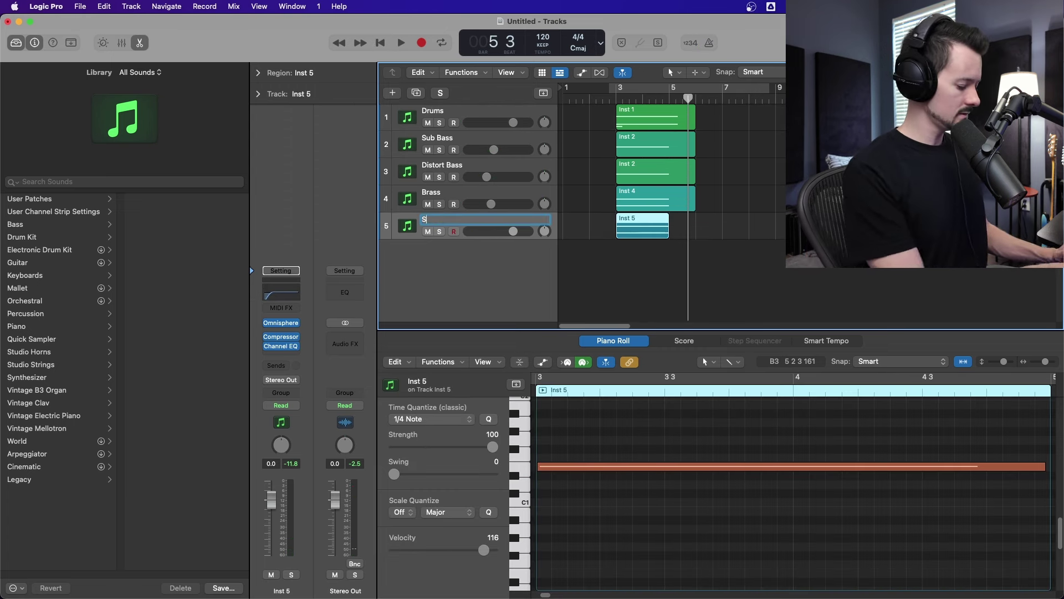
{"action": "type", "text": "ynth Brass"}
{"action": "key", "text": "Return"}
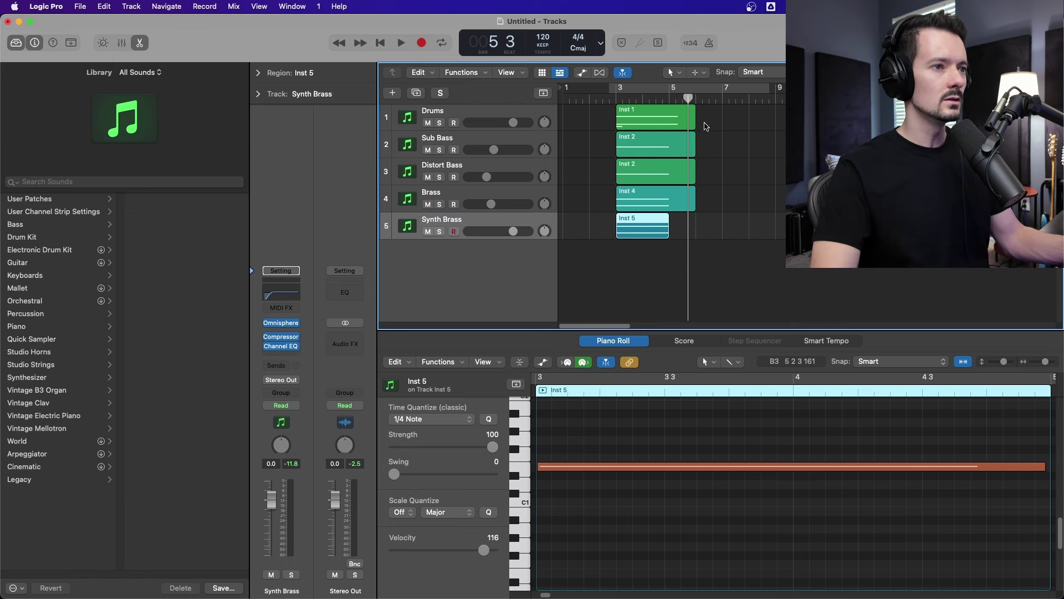
- Lower the Synth Brass track's volume to -6.0 dB and replay the hit from just before bar 3
{"action": "left_click_drag", "start_coordinate": [508, 236], "coordinate": [492, 237]}
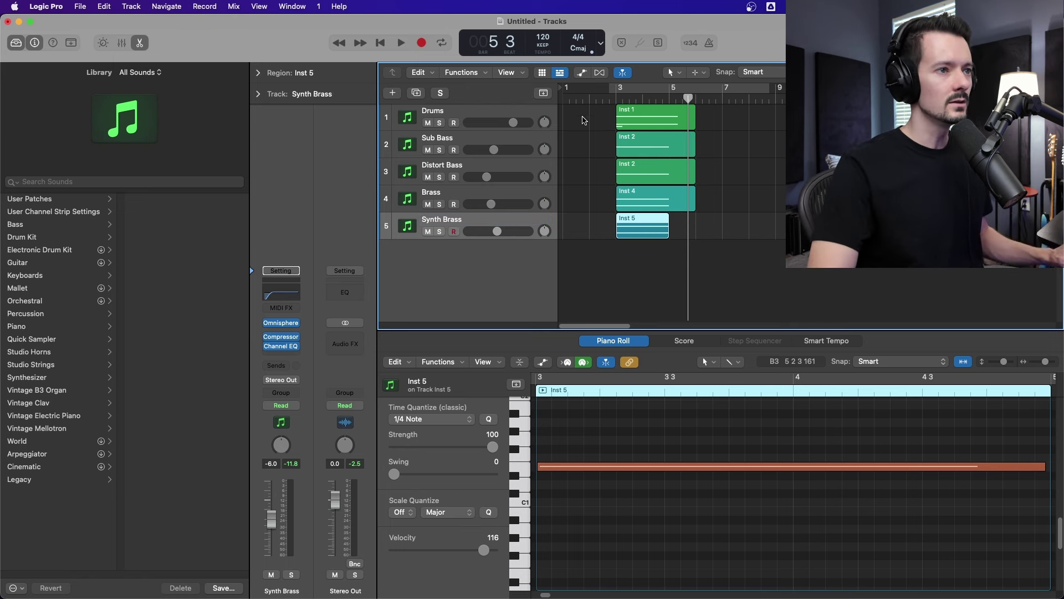
{"action": "left_click_drag", "start_coordinate": [618, 100], "coordinate": [608, 100]}
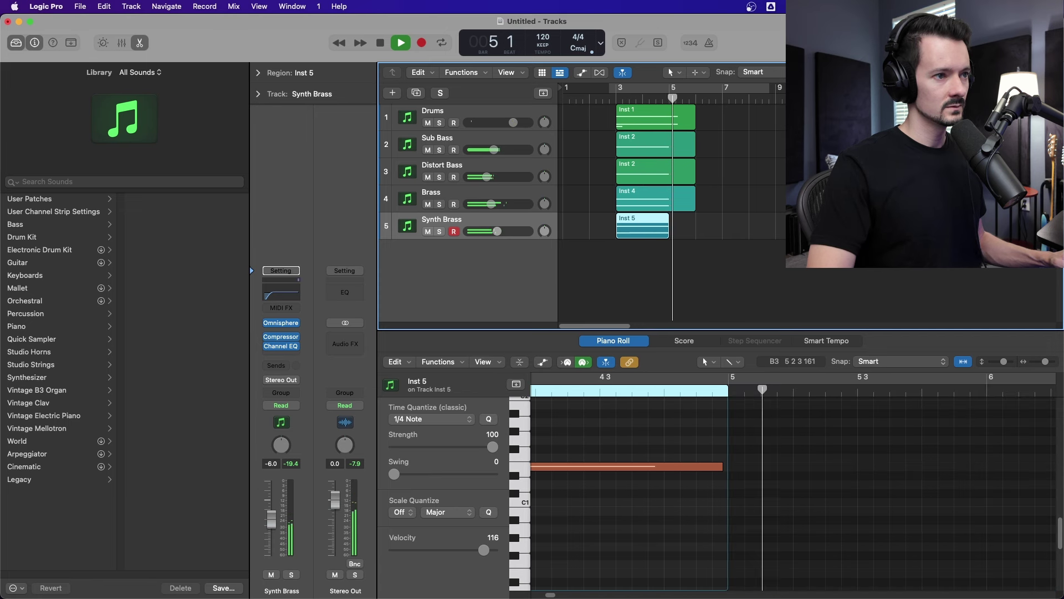
{"action": "left_click", "coordinate": [410, 46]}
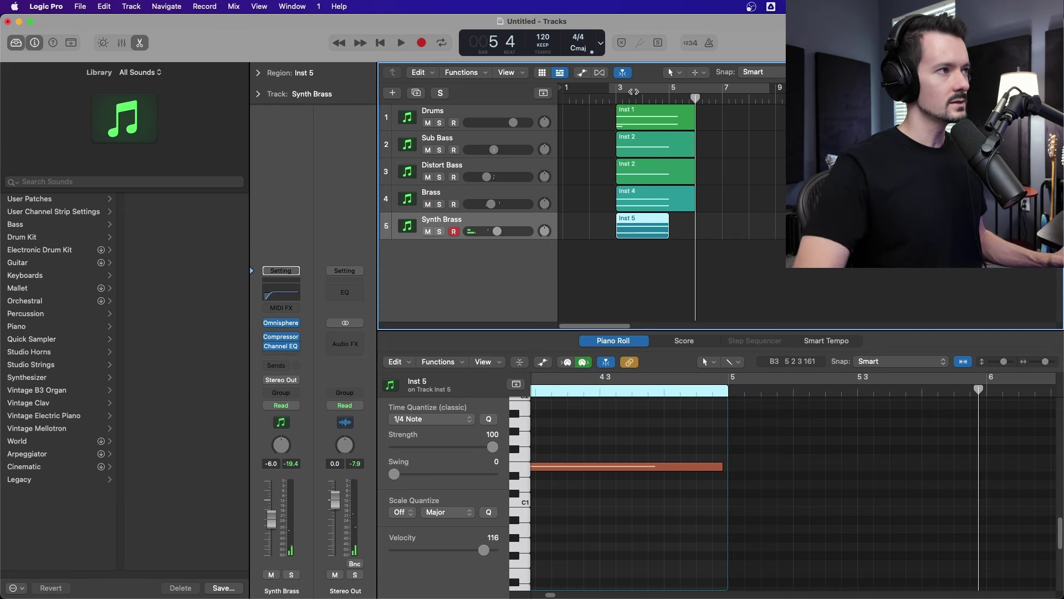
- Start saving the project and choose the zInstruments folder inside Cinematic 2 Album on the Desktop as its location
{"action": "left_click", "coordinate": [80, 6]}
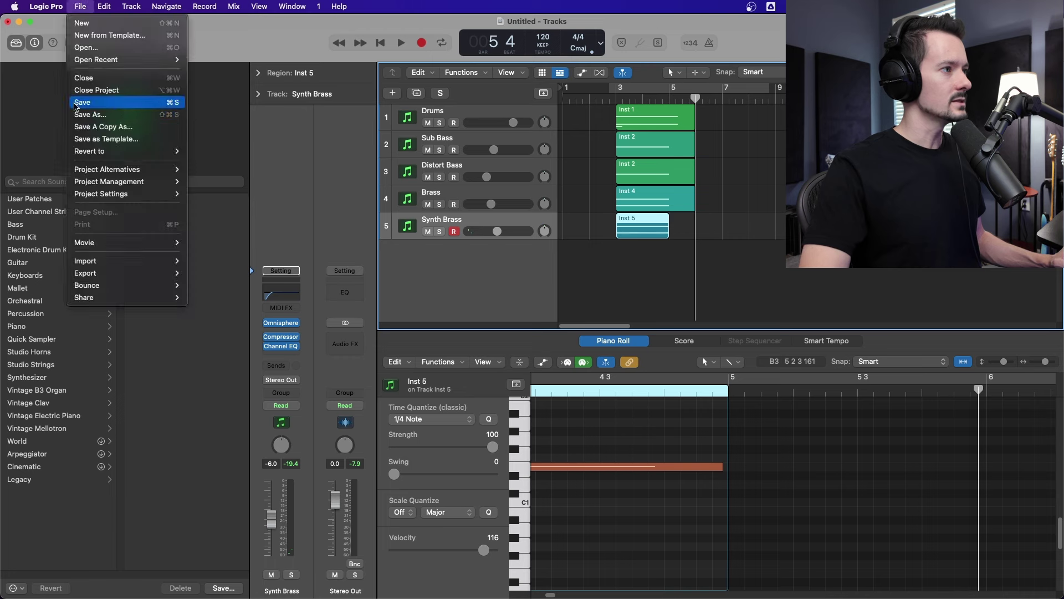
{"action": "left_click", "coordinate": [111, 109]}
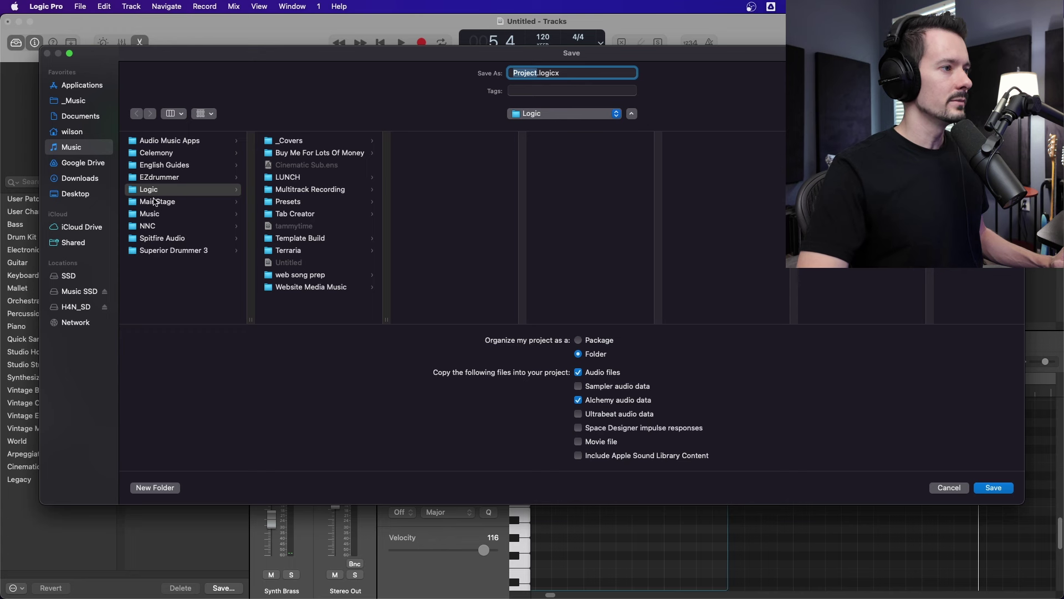
{"action": "left_click", "coordinate": [76, 194]}
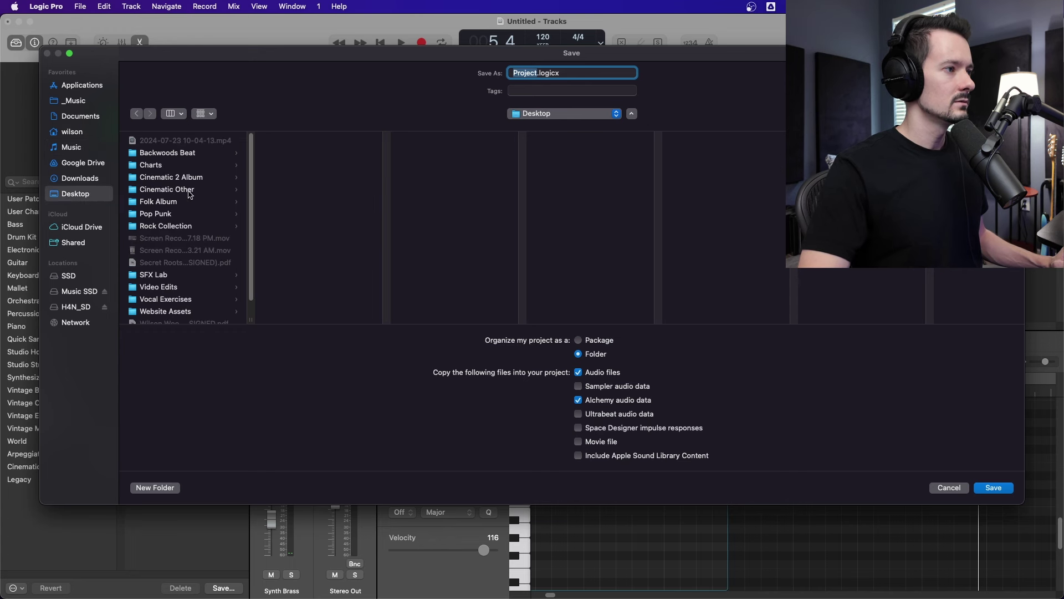
{"action": "left_click", "coordinate": [194, 178]}
{"action": "left_click", "coordinate": [314, 230]}
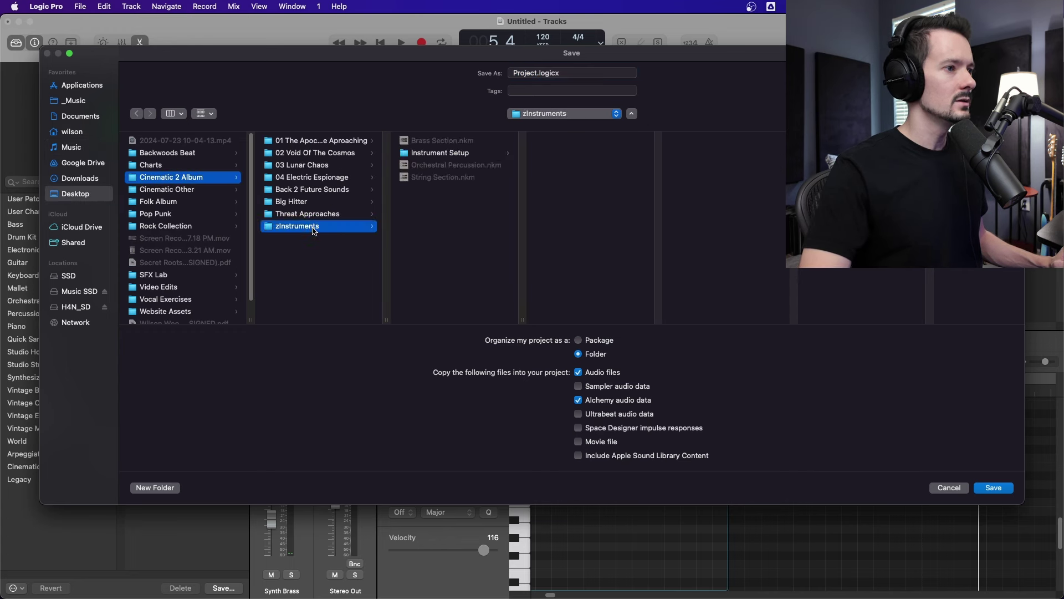
{"action": "left_click", "coordinate": [468, 154]}
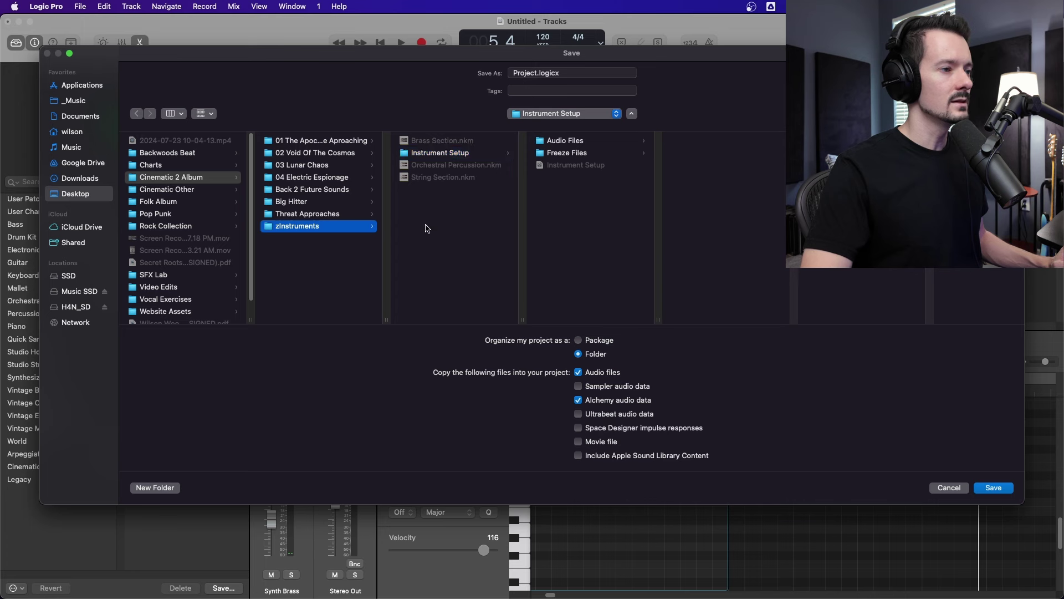
{"action": "left_click", "coordinate": [309, 227]}
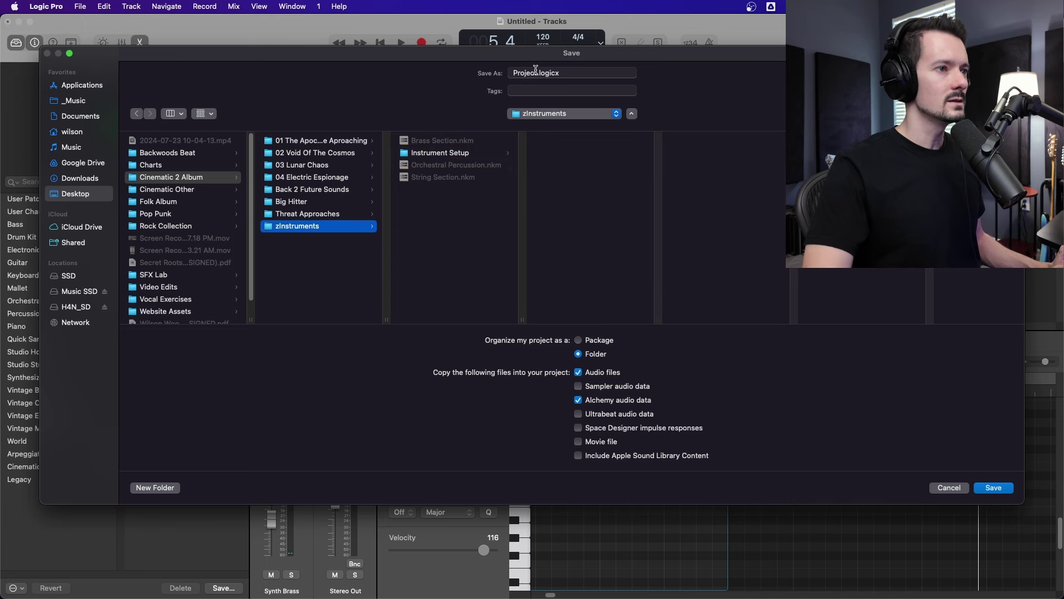
- Name the project Character BRAAM and save it as a folder
{"action": "double_click", "coordinate": [536, 69]}
{"action": "type", "text": "B"}
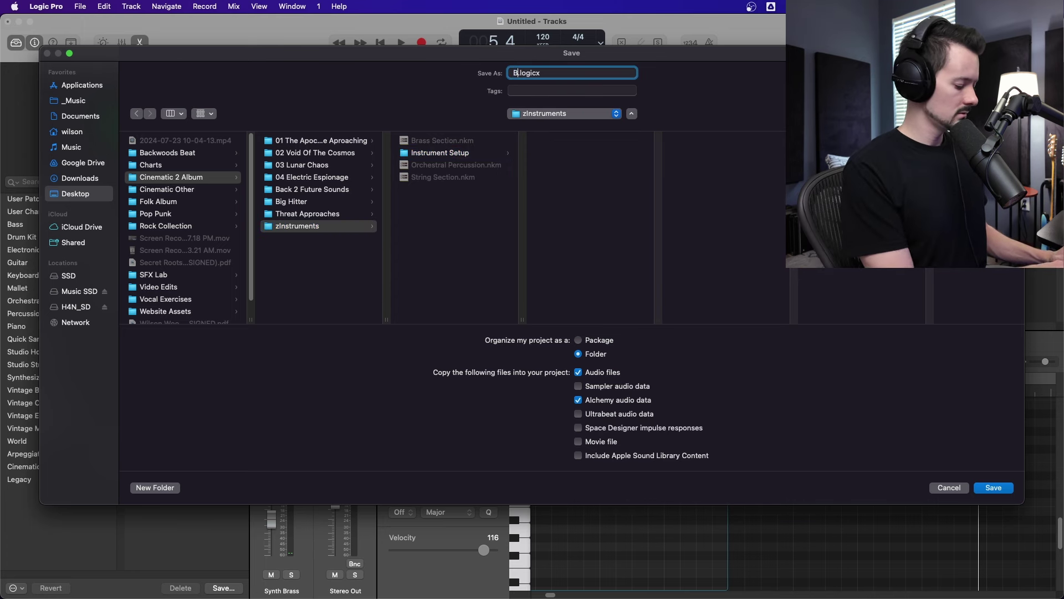
{"action": "key", "text": "BackSpace"}
{"action": "type", "text": "Char"}
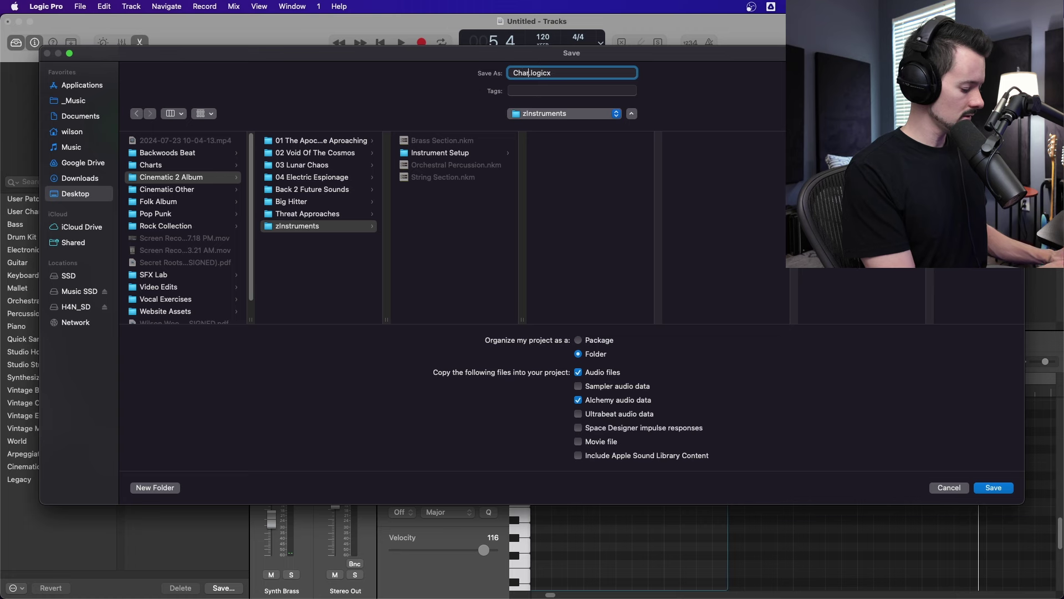
{"action": "type", "text": "acter BR"}
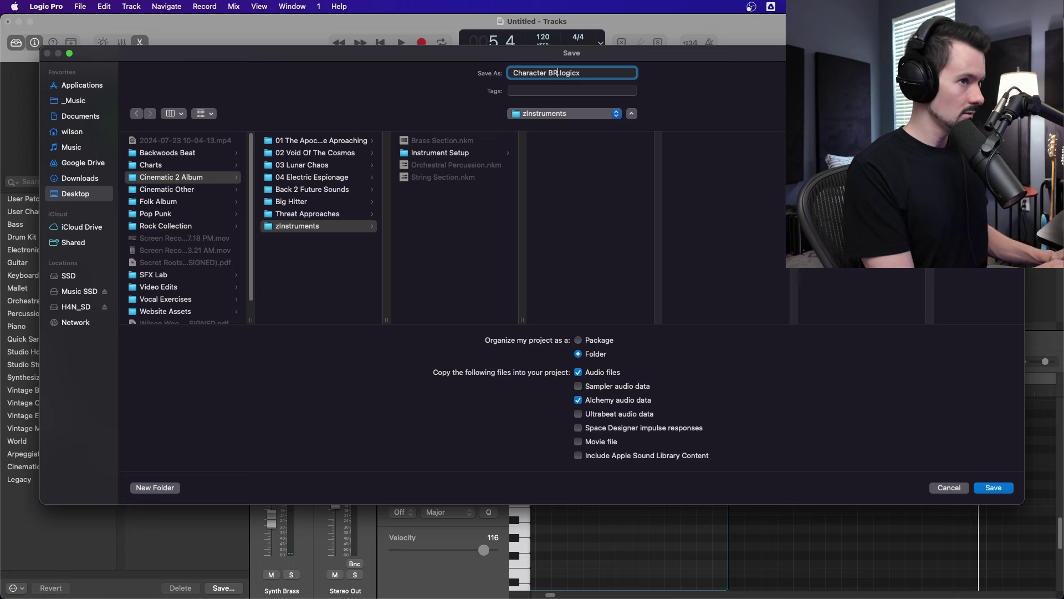
{"action": "type", "text": "AAM"}
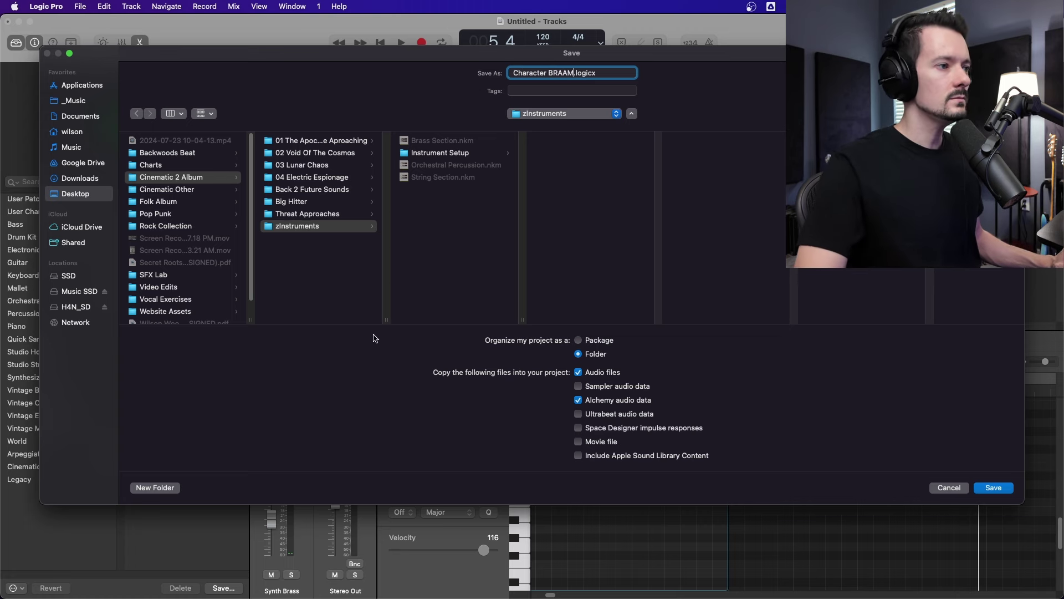
{"action": "left_click", "coordinate": [1000, 488]}
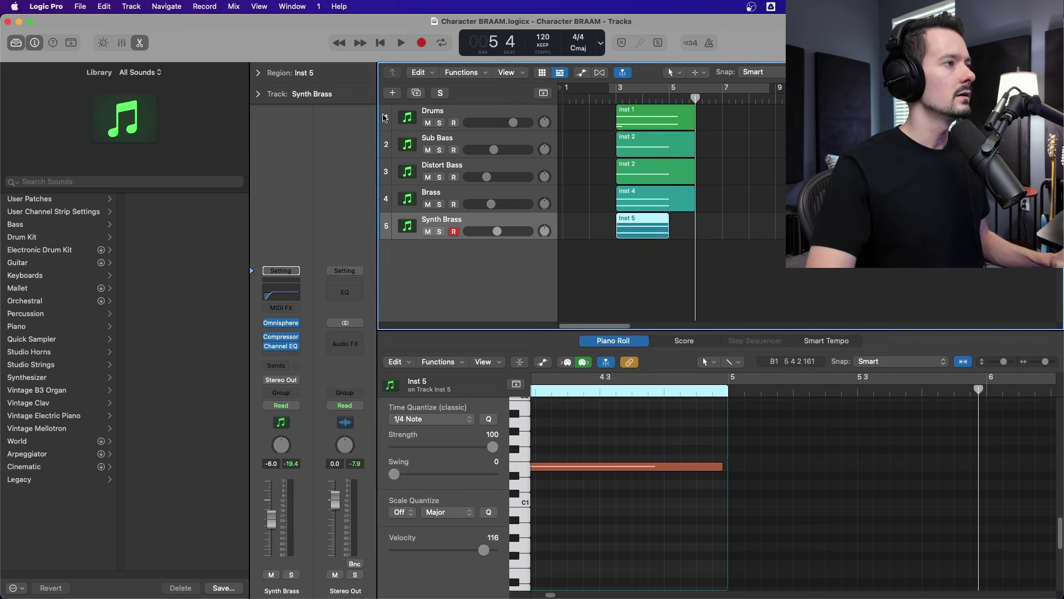
- Change the audio input device to HELIX Audio in the preferences and apply it
{"action": "left_click", "coordinate": [39, 4]}
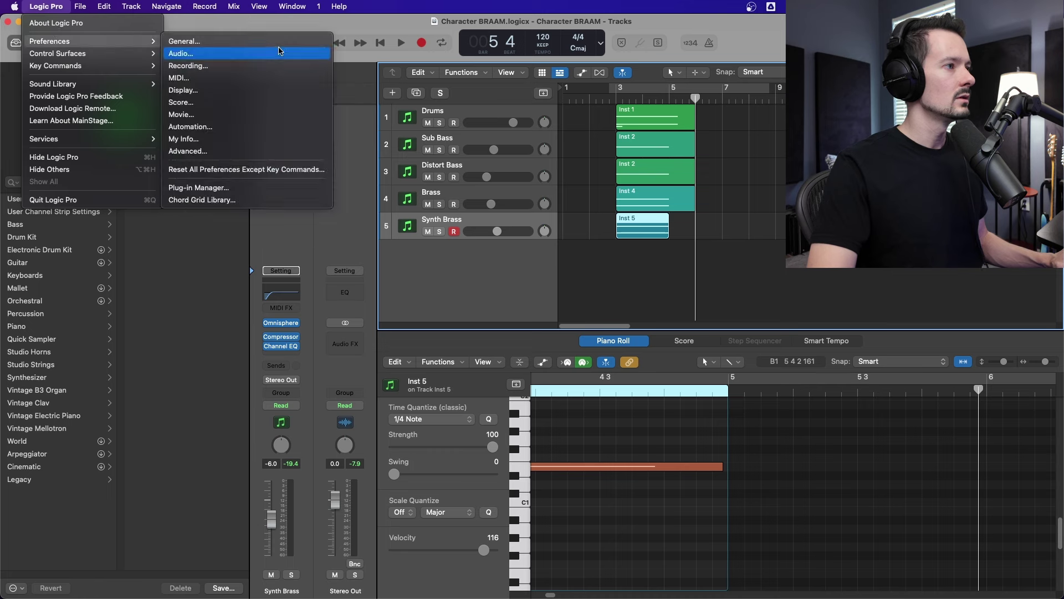
{"action": "left_click", "coordinate": [279, 53]}
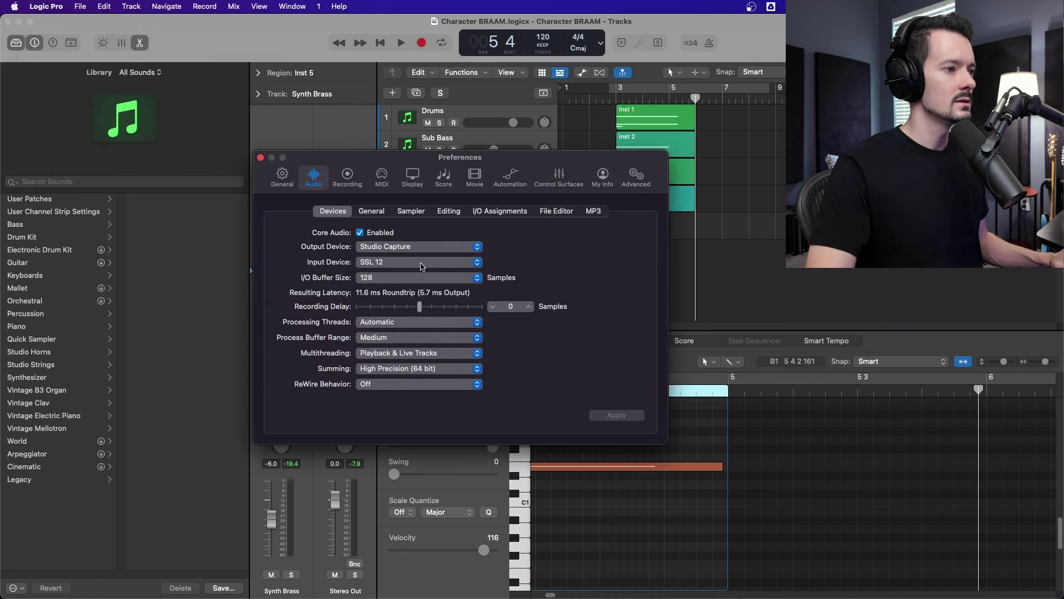
{"action": "left_click", "coordinate": [421, 266]}
{"action": "left_click", "coordinate": [424, 253]}
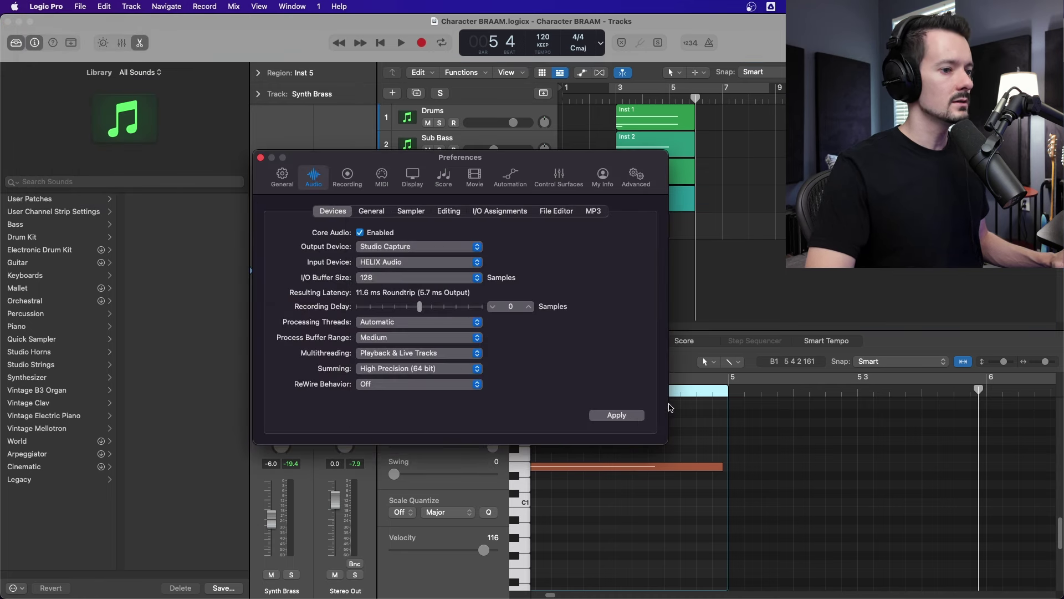
{"action": "left_click", "coordinate": [633, 416]}
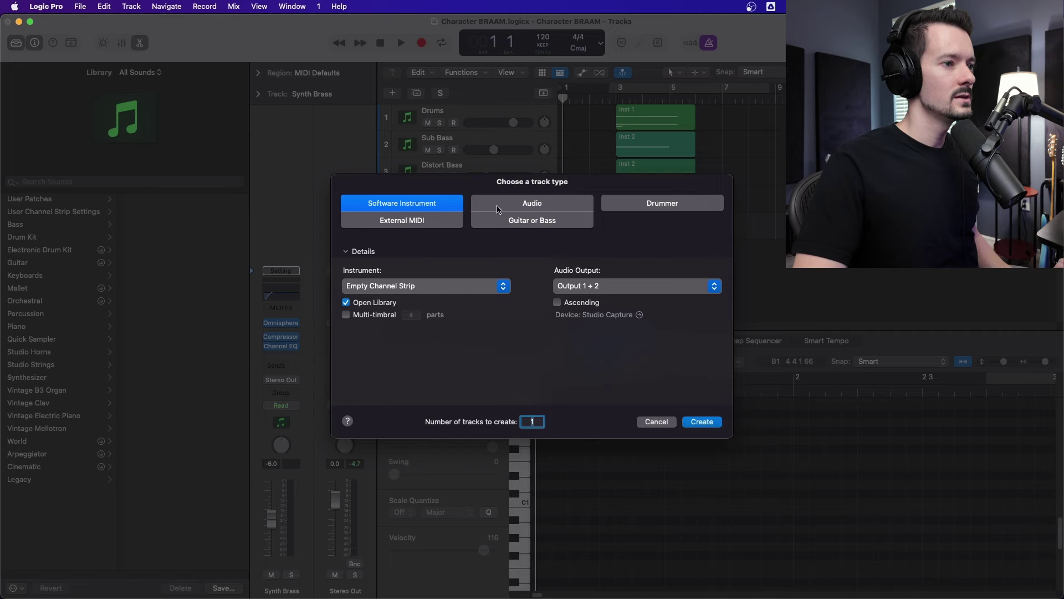
- Create one audio track and enable input monitoring on it for the guitar
{"action": "left_click", "coordinate": [532, 203]}
{"action": "left_click", "coordinate": [702, 422]}
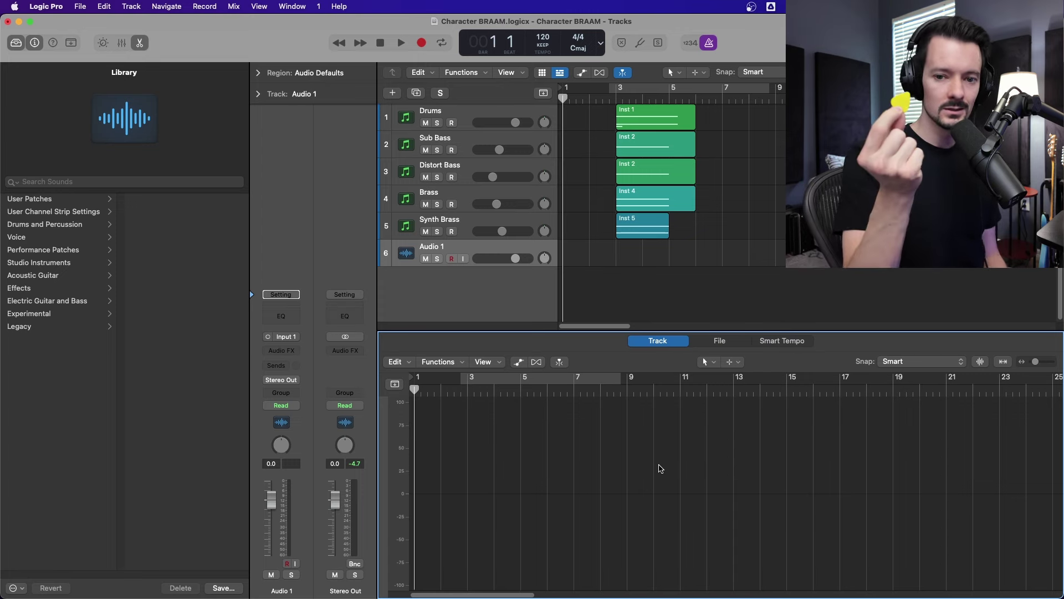
{"action": "left_click", "coordinate": [463, 259]}
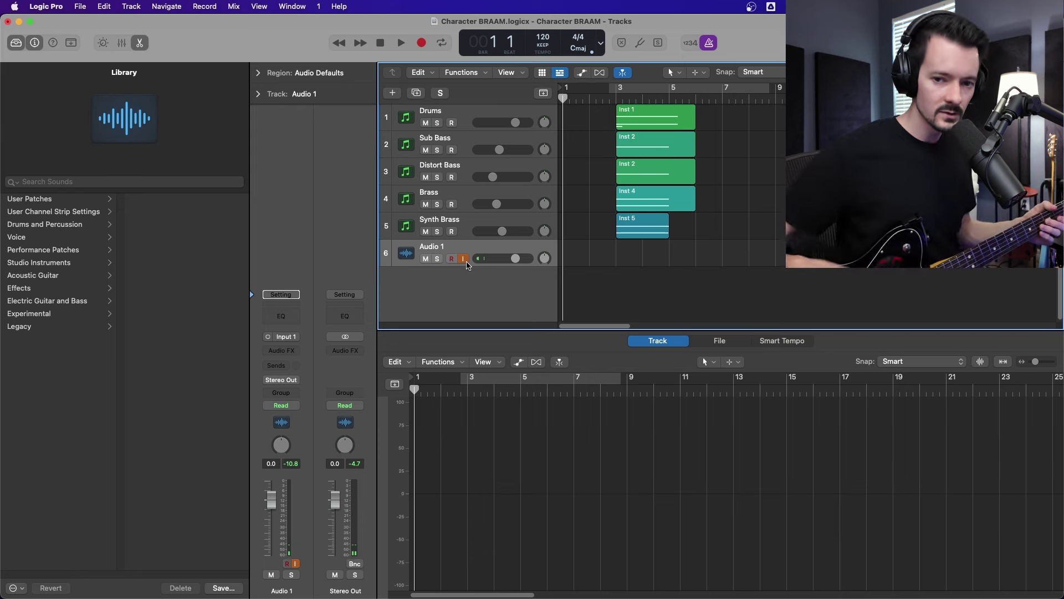
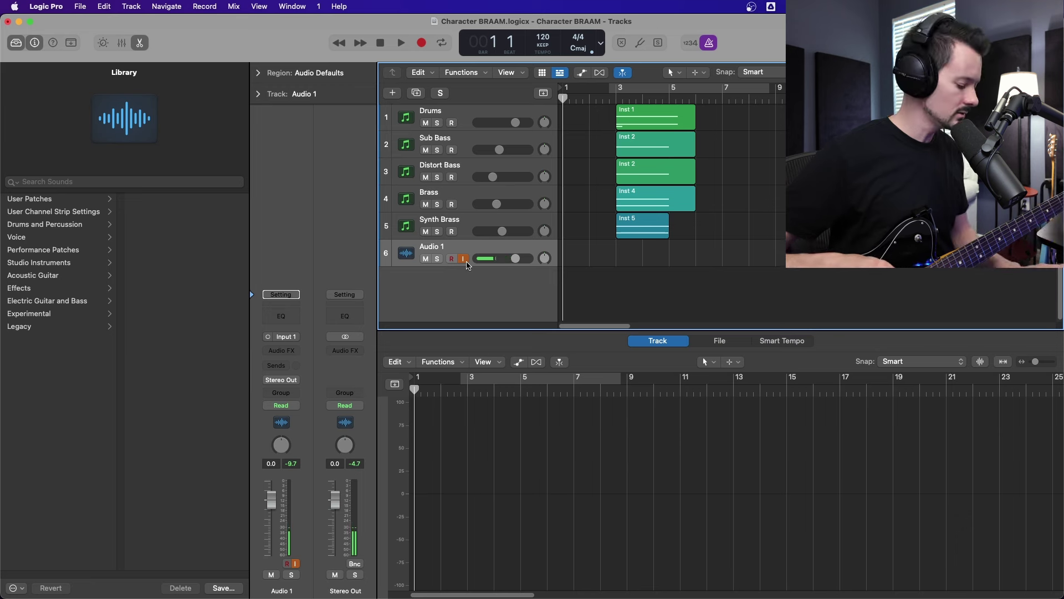
- Record a guitar take on the Audio 1 track, starting from bar 2
{"action": "key", "text": "period"}
{"action": "key", "text": "period"}
{"action": "key", "text": "comma"}
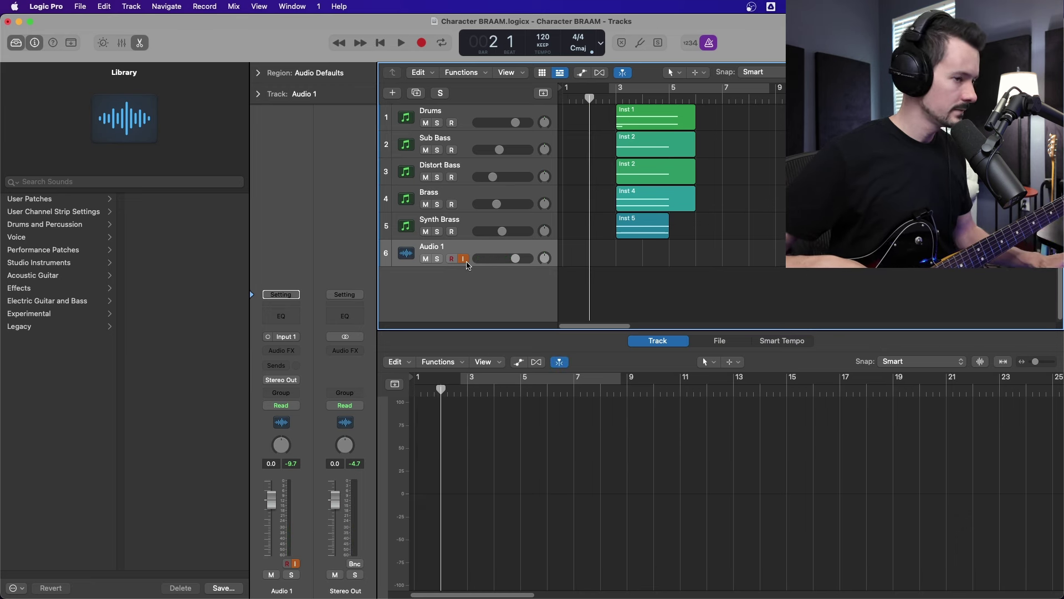
{"action": "key", "text": "r"}
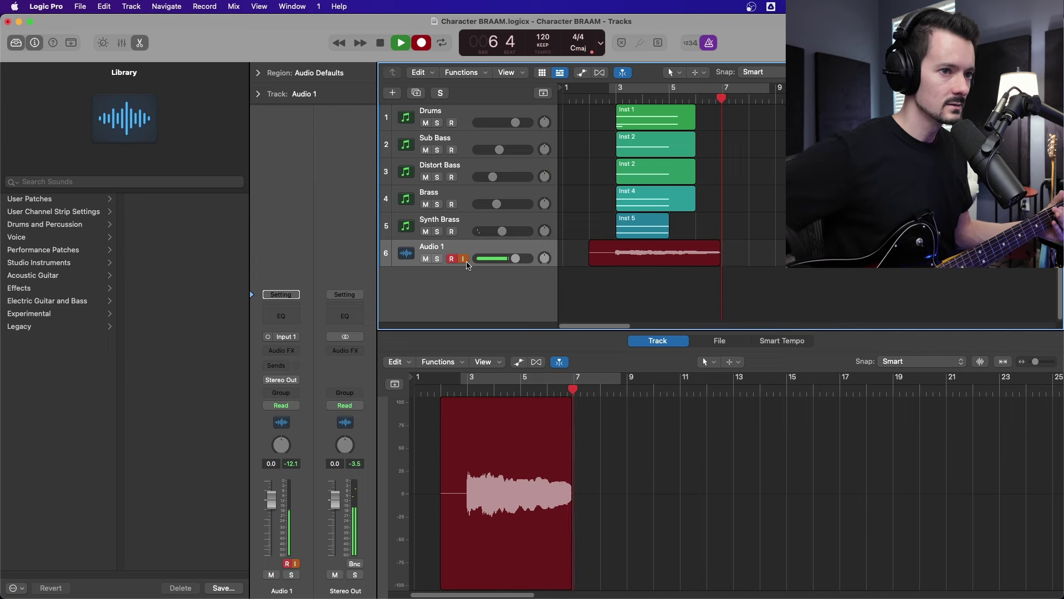
{"action": "key", "text": "space"}
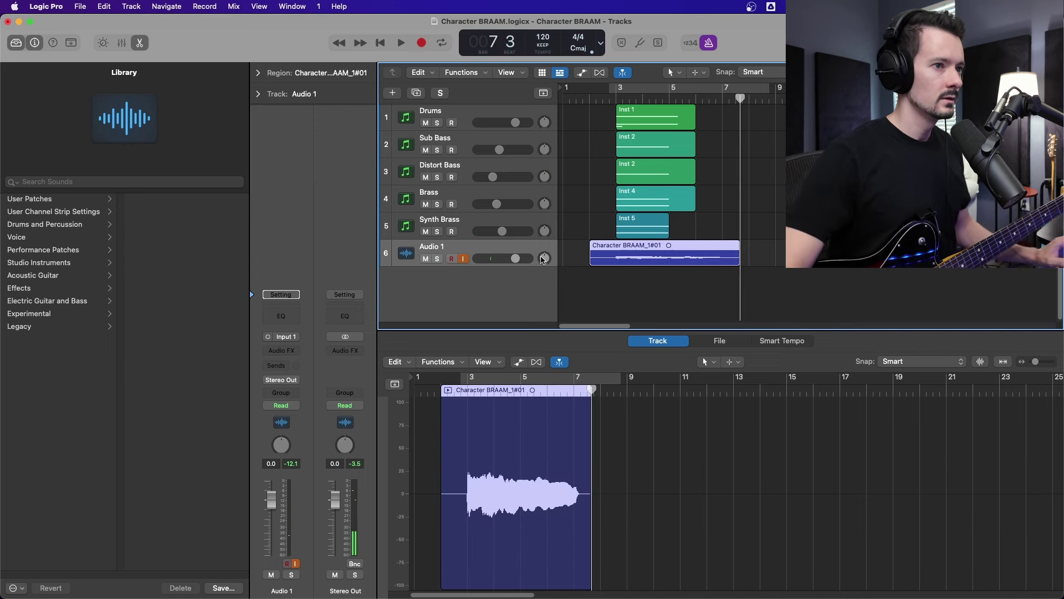
- Record a second guitar take from bar 2 over the first and select the resulting take folder
{"action": "left_click", "coordinate": [586, 100]}
{"action": "key", "text": "r"}
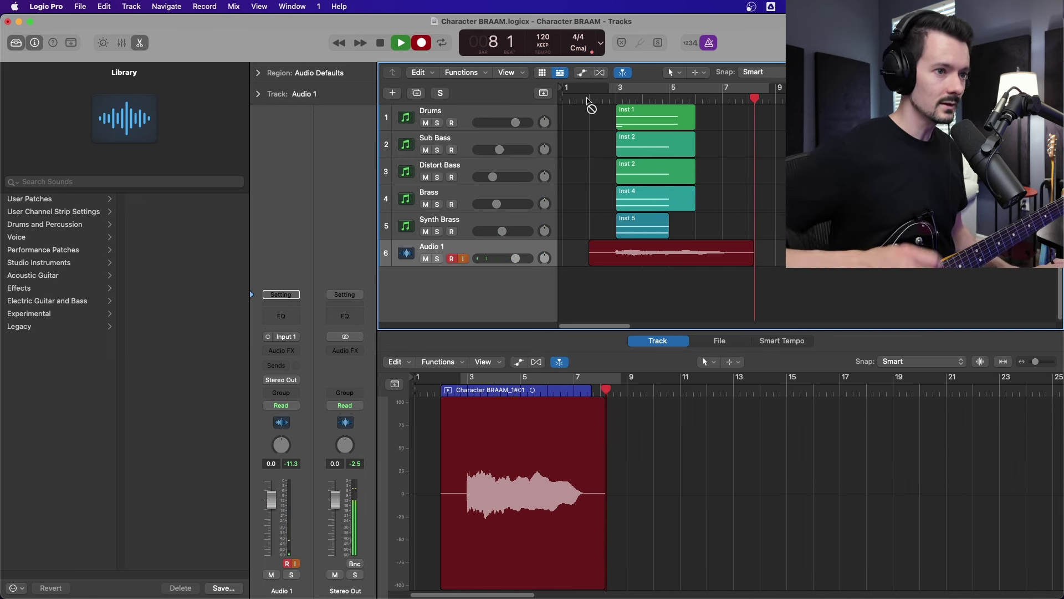
{"action": "key", "text": "space"}
{"action": "left_click", "coordinate": [596, 245]}
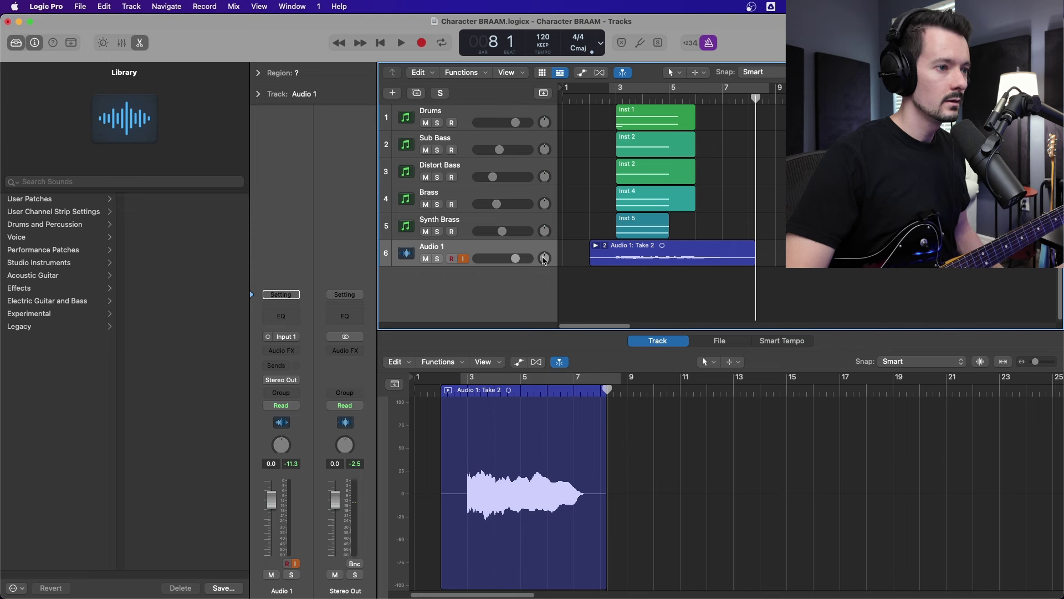
- Rename the Audio 1 track as EG 1
{"action": "double_click", "coordinate": [450, 246]}
{"action": "type", "text": "EG"}
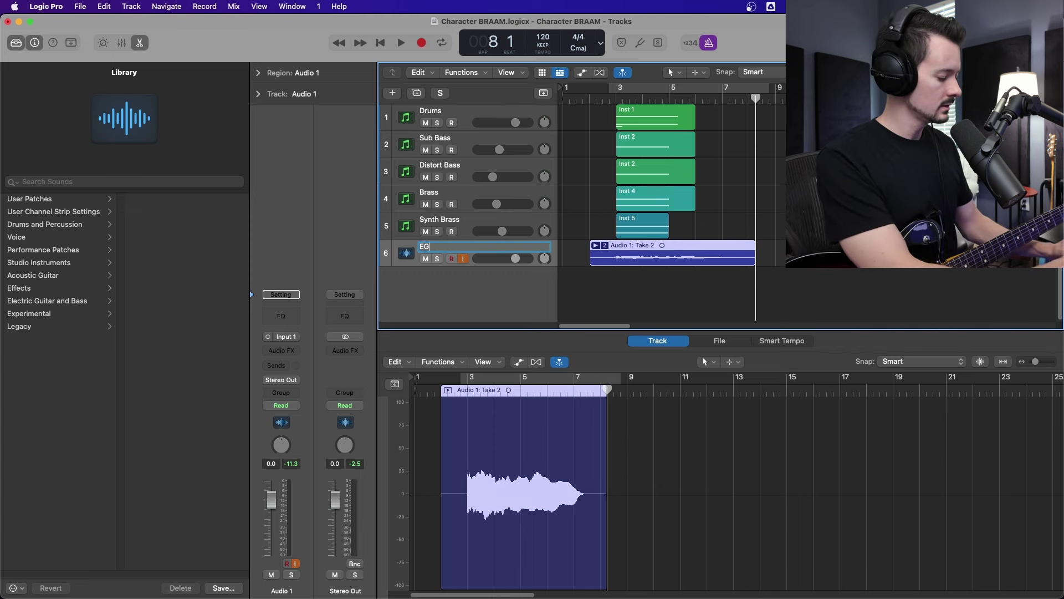
{"action": "type", "text": " 1"}
{"action": "key", "text": "Return"}
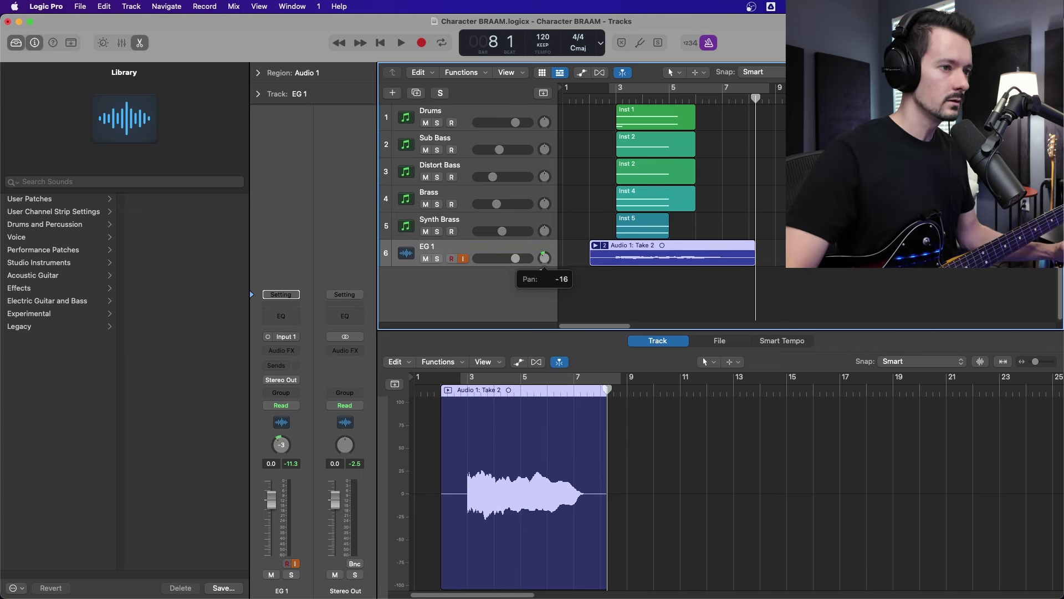
- Pan the EG 1 track to -64, duplicate it, and name the copy EG 2 with its pan at +63
{"action": "key", "text": "super+d"}
{"action": "double_click", "coordinate": [456, 274]}
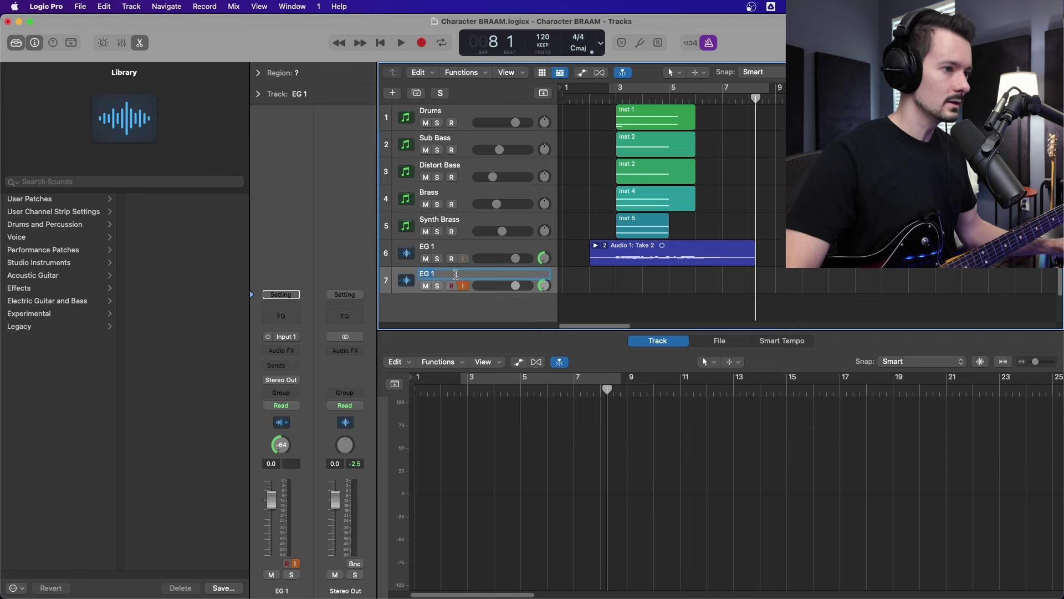
{"action": "key", "text": "Return"}
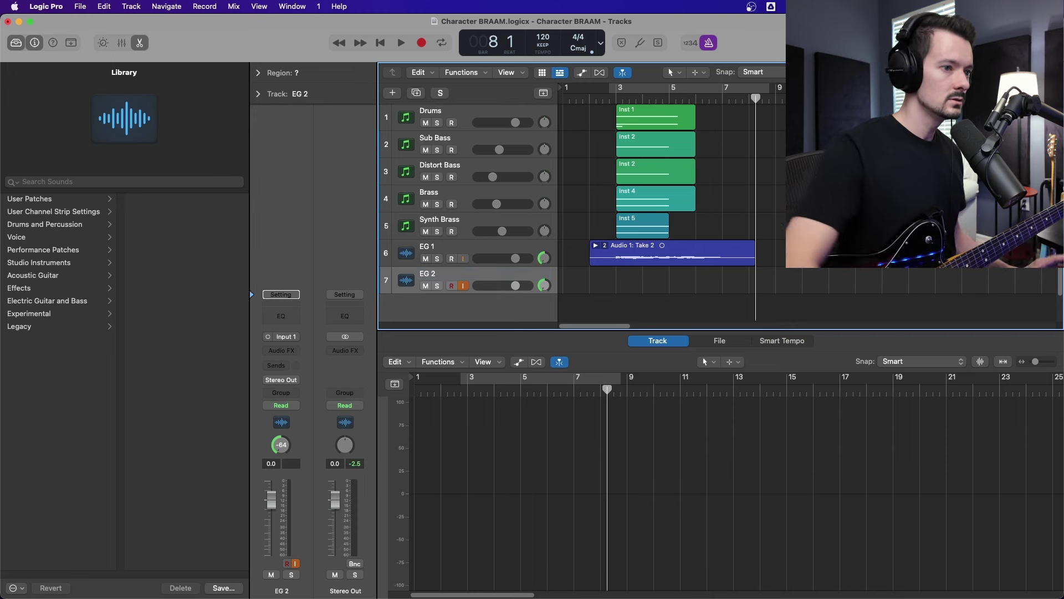
{"action": "left_click_drag", "start_coordinate": [542, 287], "coordinate": [542, 233]}
- Record a guitar take on the EG 2 track, starting from bar 2
{"action": "left_click", "coordinate": [591, 98]}
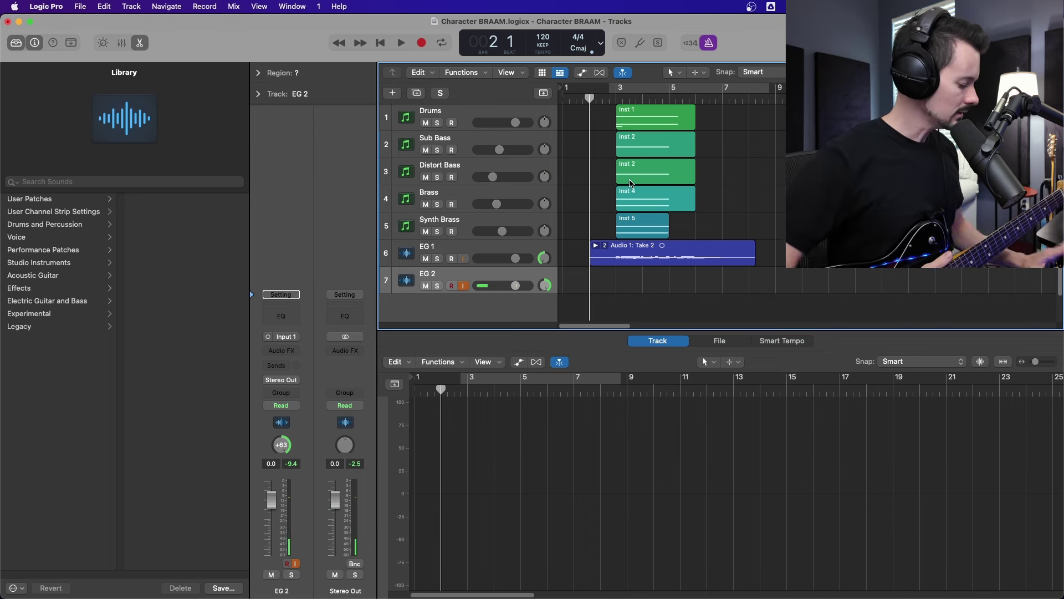
{"action": "key", "text": "r"}
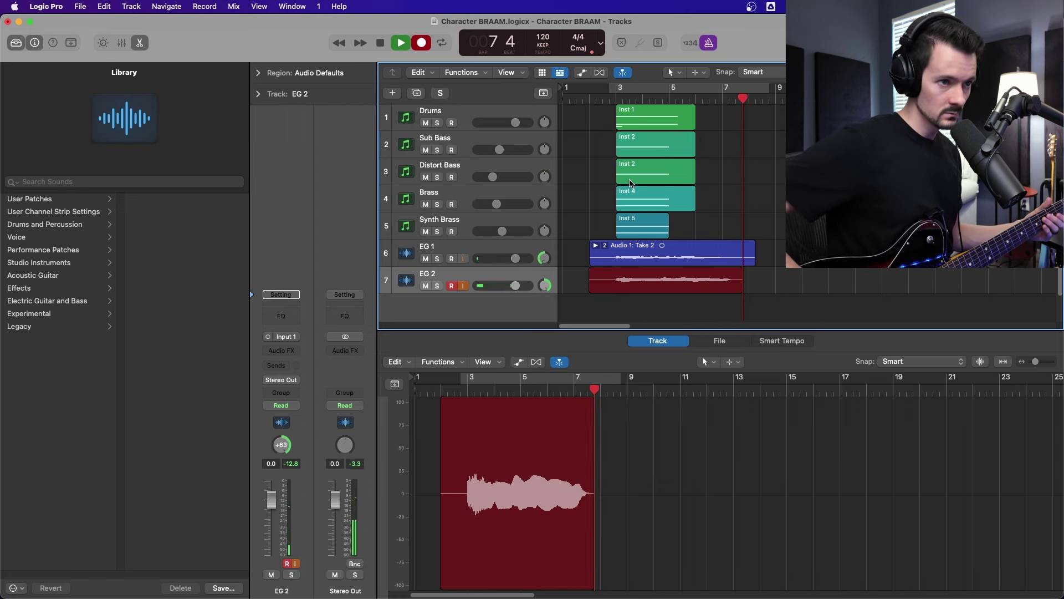
{"action": "key", "text": "space"}
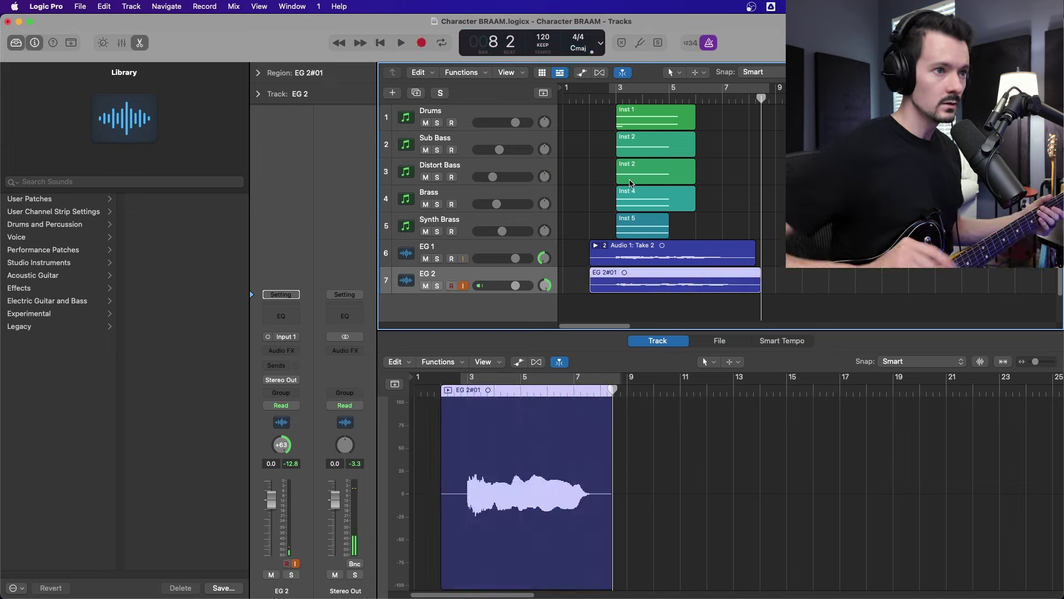
- Record a second guitar take from bar 2 over the first on EG 2 and collapse the take folder
{"action": "left_click", "coordinate": [590, 100]}
{"action": "key", "text": "r"}
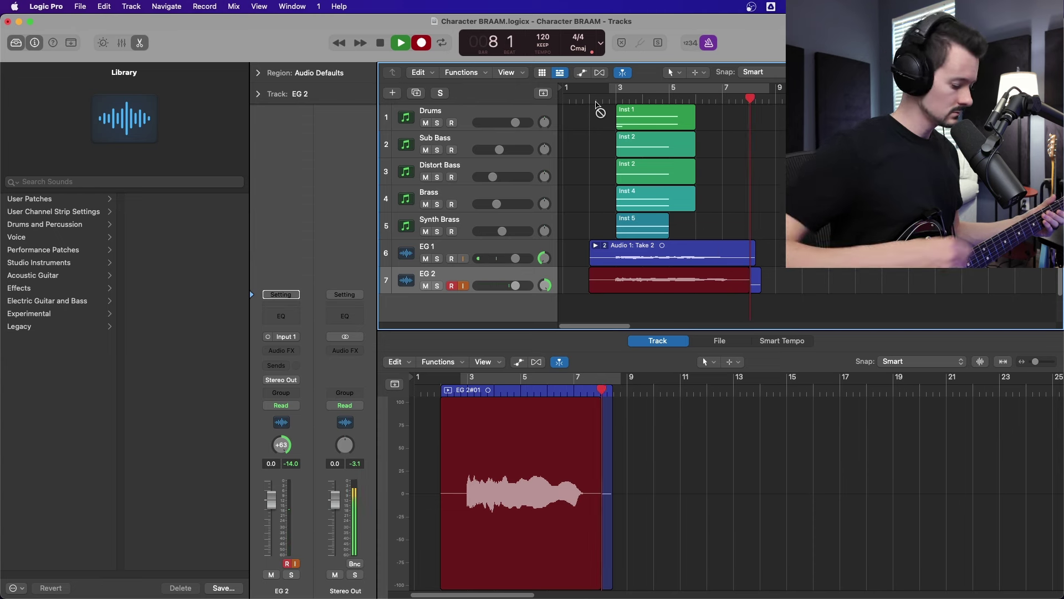
{"action": "key", "text": "space"}
{"action": "scroll", "coordinate": [629, 158], "scroll_direction": "down", "scroll_amount": 3}
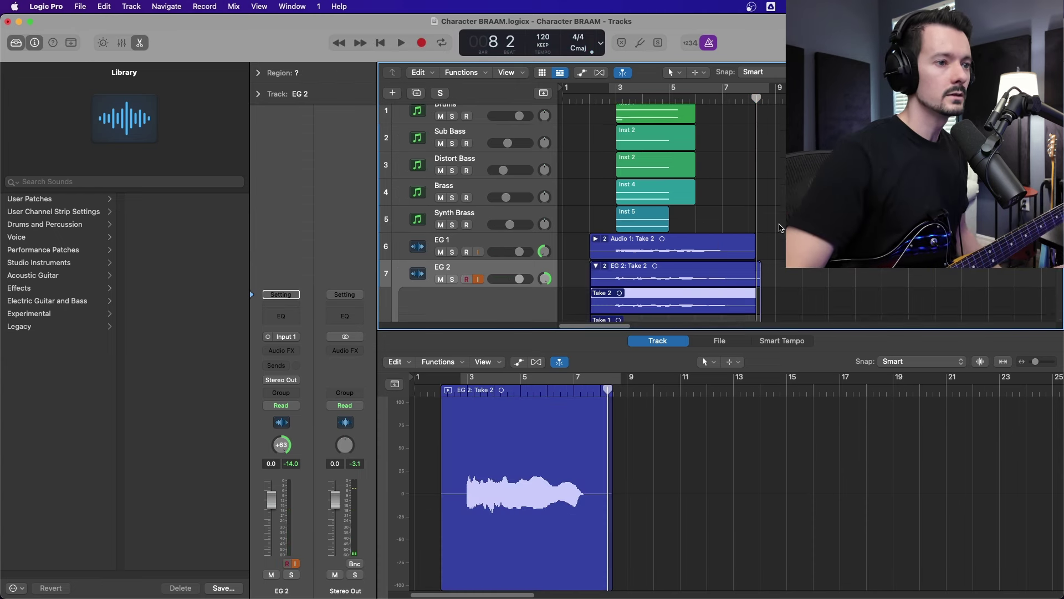
{"action": "left_click", "coordinate": [596, 191]}
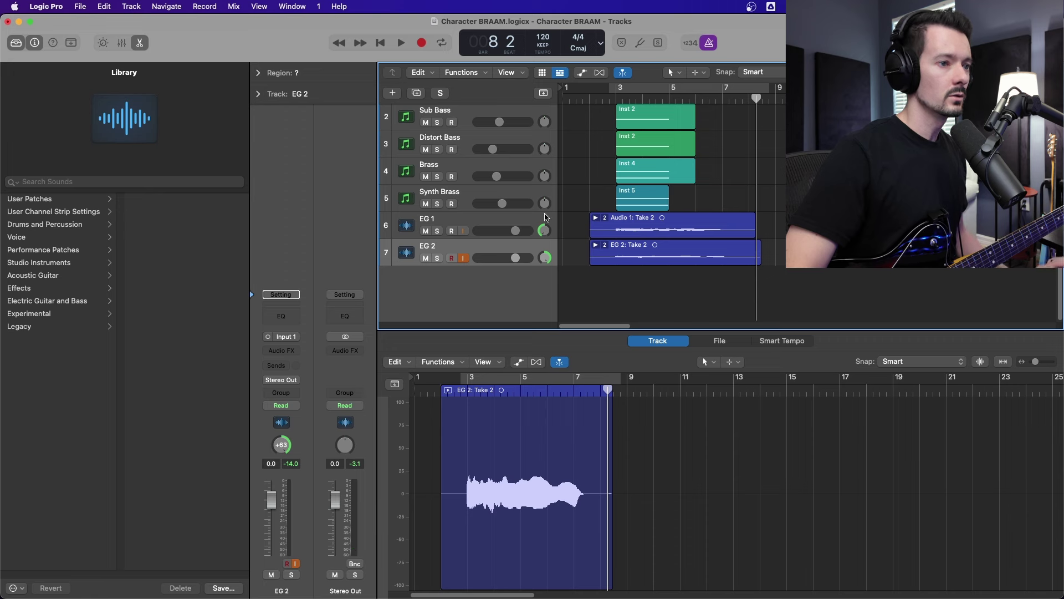
- Select the take folders on EG 1 and EG 2 and flatten them both to their active takes
{"action": "left_click", "coordinate": [546, 217]}
{"action": "left_click_drag", "start_coordinate": [828, 230], "coordinate": [699, 277]}
{"action": "left_click", "coordinate": [605, 217]}
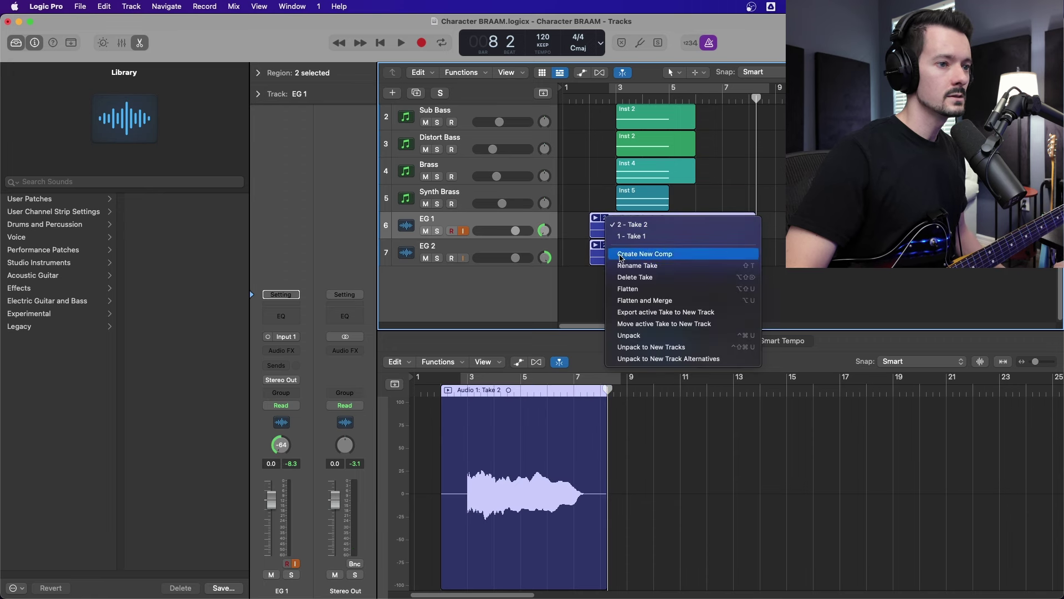
{"action": "left_click", "coordinate": [643, 288]}
- Trim both guitar regions to run from just before bar 3 to about the middle of bar 7, with fade-outs at their ends
{"action": "left_click_drag", "start_coordinate": [790, 228], "coordinate": [741, 250]}
{"action": "mouse_move", "coordinate": [743, 255]}
{"action": "left_mouse_down"}
{"action": "mouse_move", "coordinate": [720, 256]}
{"action": "mouse_move", "coordinate": [736, 256]}
{"action": "left_mouse_up"}
{"action": "key", "text": "Delete"}
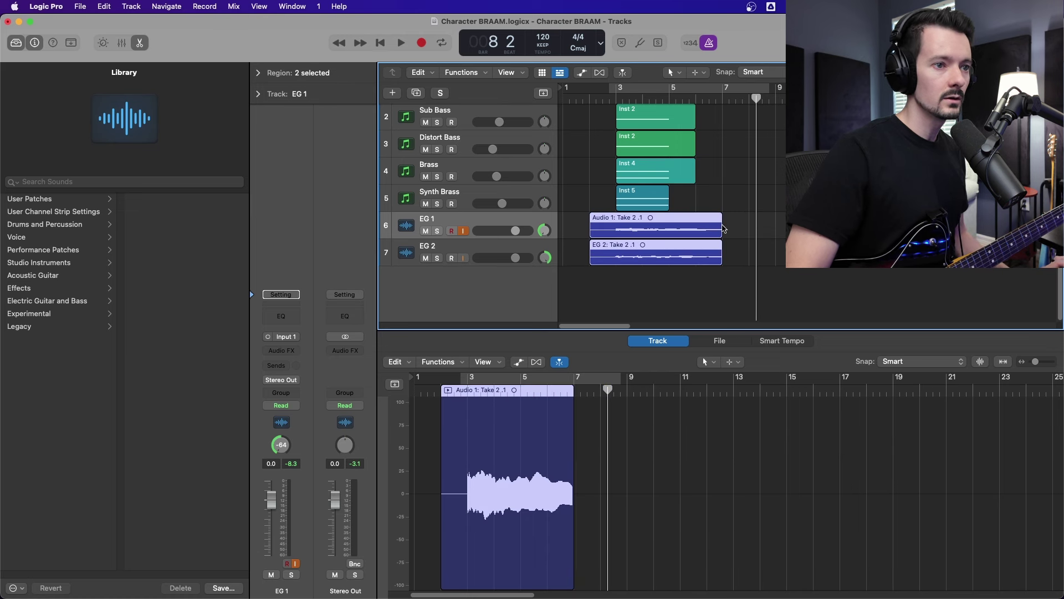
{"action": "left_click_drag", "start_coordinate": [721, 218], "coordinate": [697, 222]}
{"action": "left_click_drag", "start_coordinate": [719, 259], "coordinate": [735, 259]}
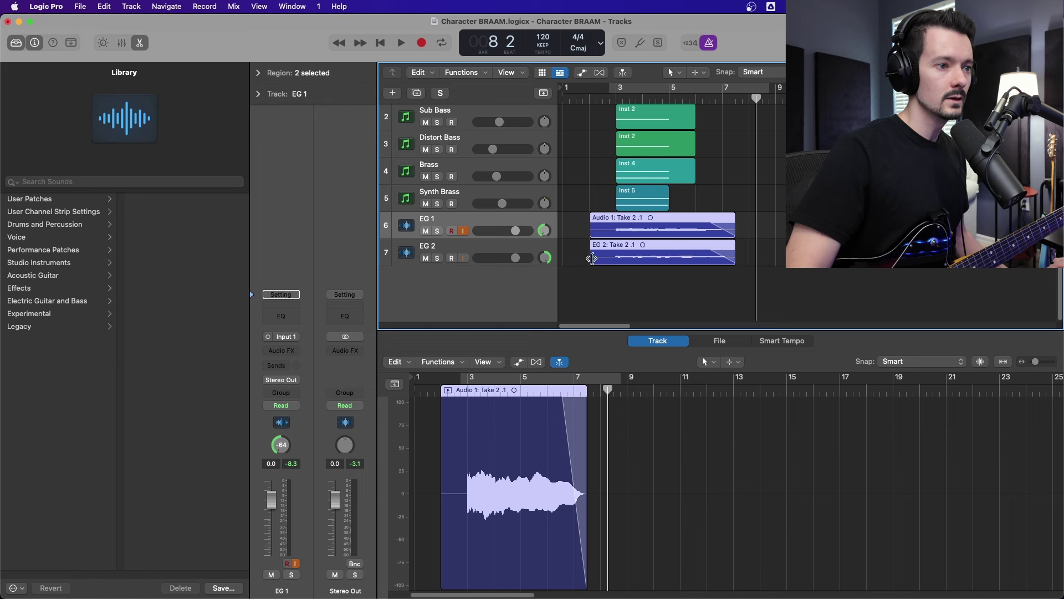
{"action": "left_click_drag", "start_coordinate": [591, 259], "coordinate": [610, 258]}
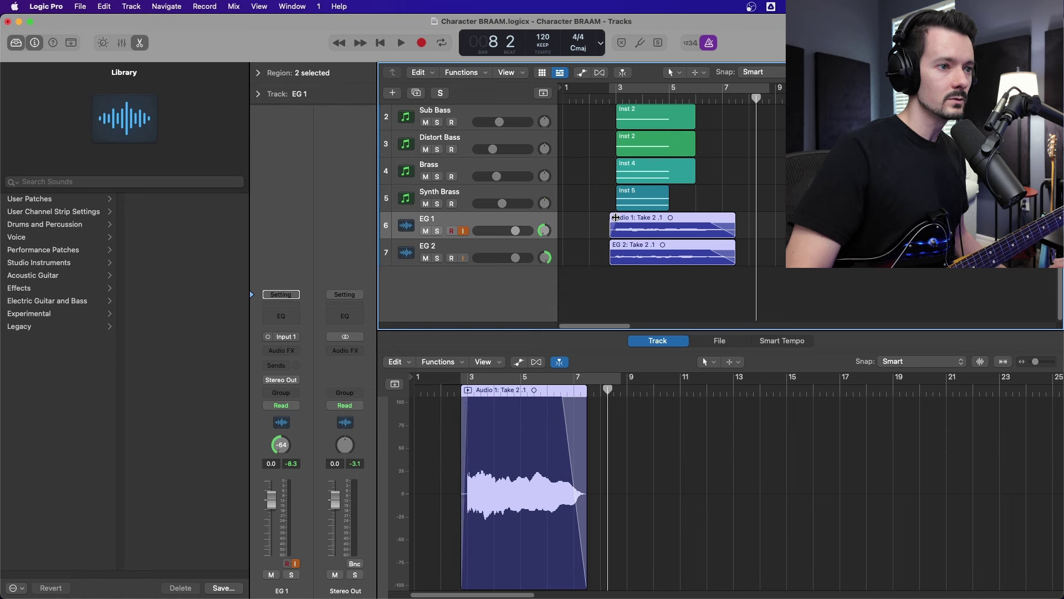
- Play the hit from just before bar 3 and lower the EG 1 and EG 2 volumes to -5.9 dB
{"action": "double_click", "coordinate": [612, 98]}
{"action": "left_click", "coordinate": [605, 103]}
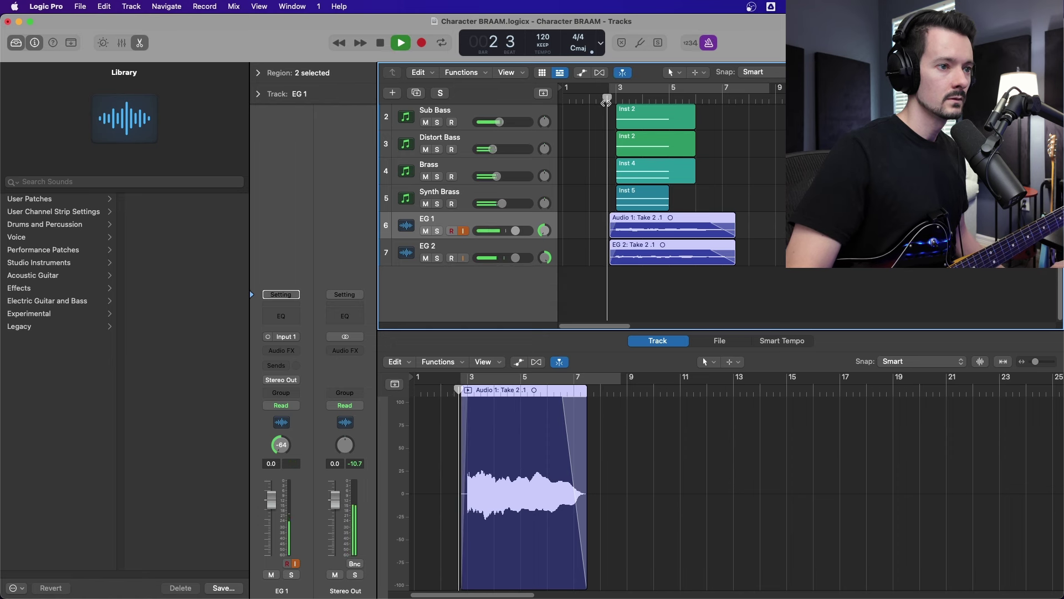
{"action": "scroll", "coordinate": [604, 251], "scroll_direction": "up", "scroll_amount": 2}
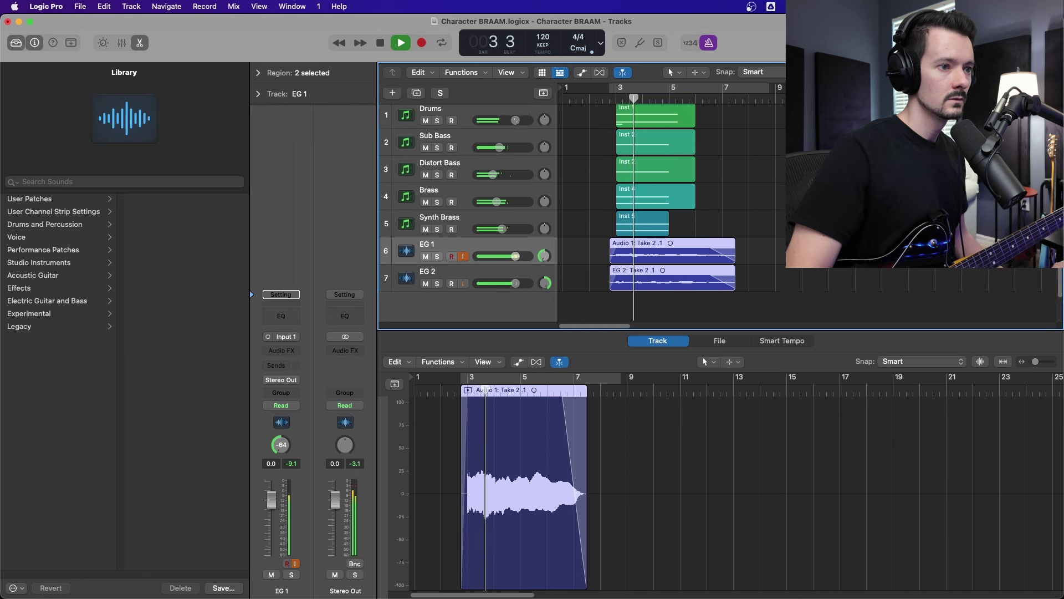
{"action": "key", "text": "space"}
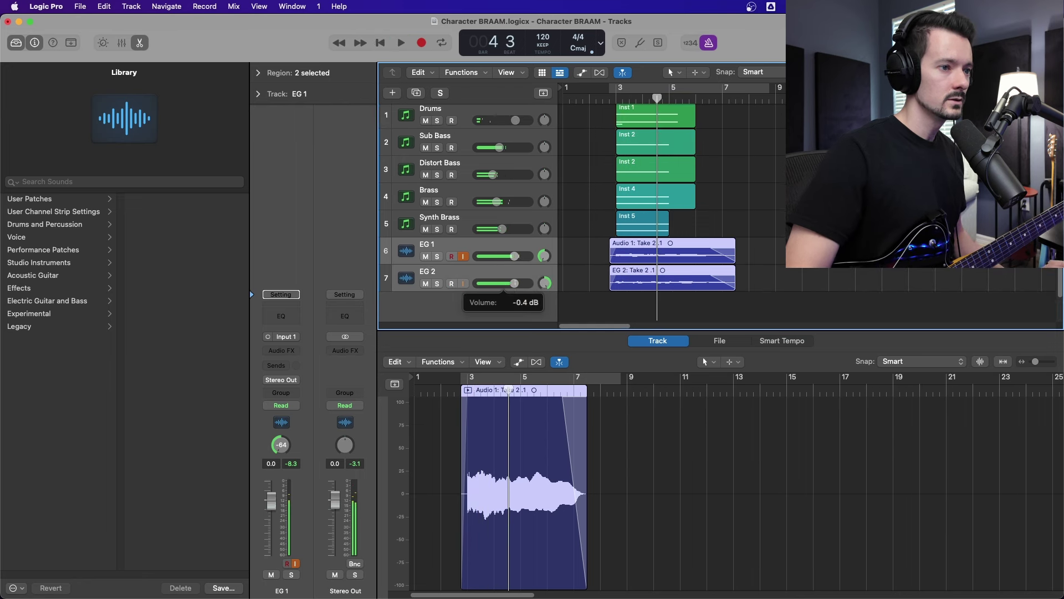
{"action": "left_click_drag", "start_coordinate": [504, 284], "coordinate": [502, 284]}
{"action": "left_click", "coordinate": [609, 98]}
{"action": "key", "text": "space"}
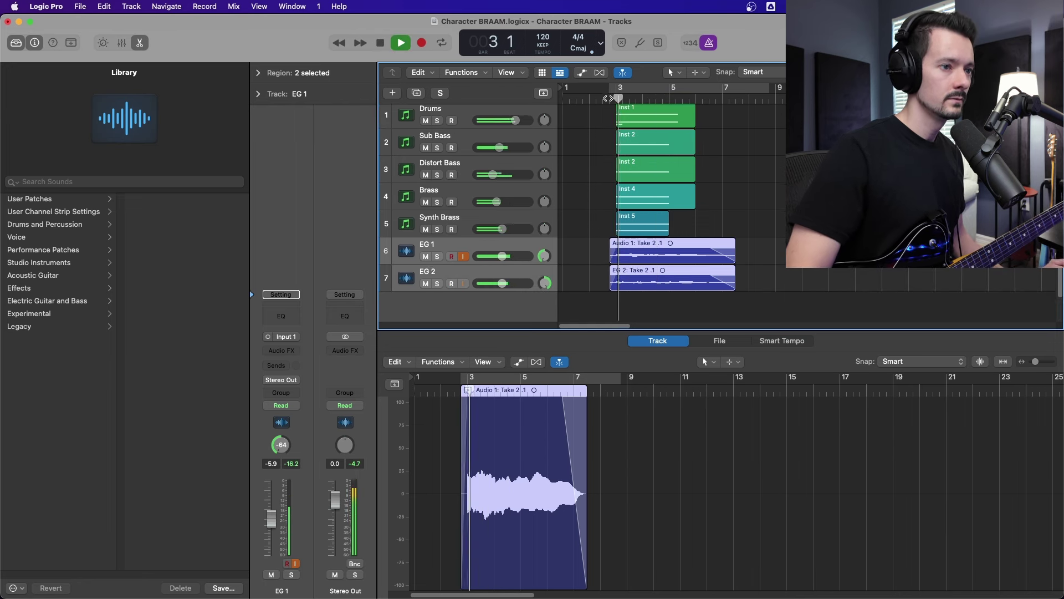
{"action": "left_click", "coordinate": [604, 97]}
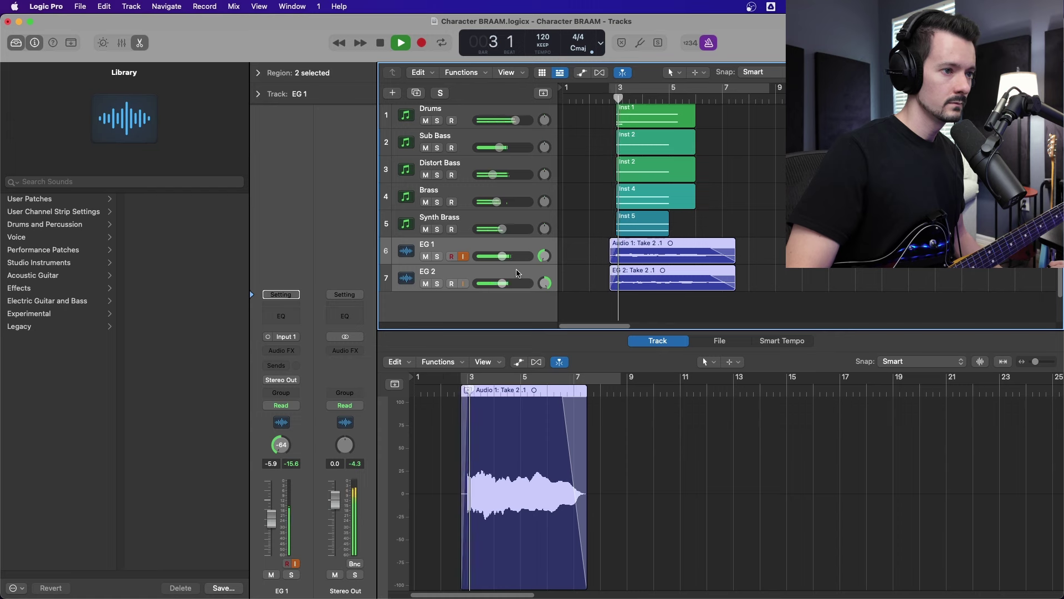
{"action": "key", "text": "space"}
- Set the EG 2 region's gain to +2.0 dB and lower both guitar tracks' volume to -10.0 dB during playback
{"action": "left_click", "coordinate": [666, 270]}
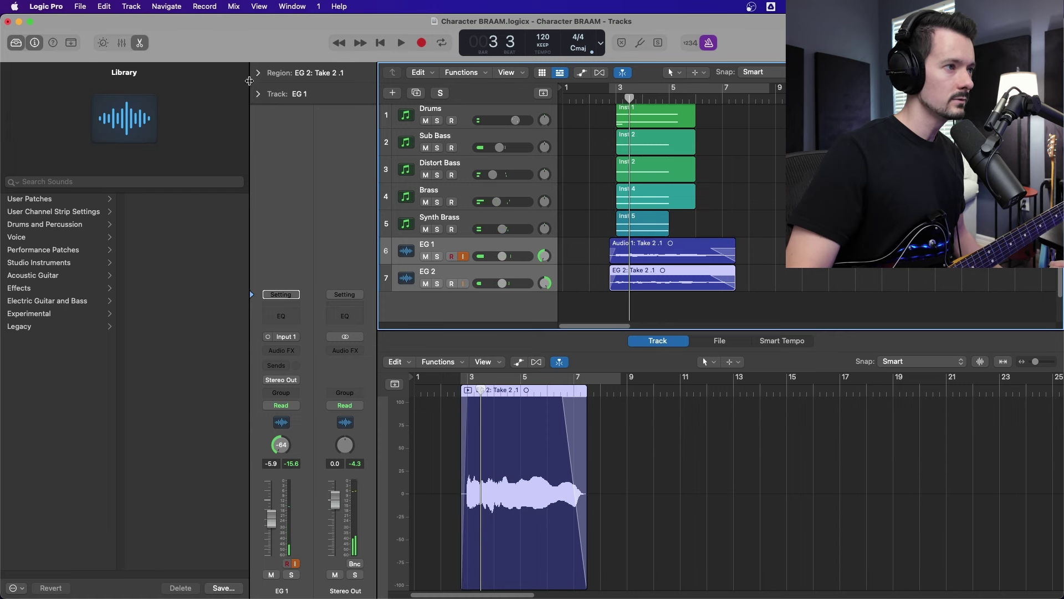
{"action": "left_click", "coordinate": [258, 73]}
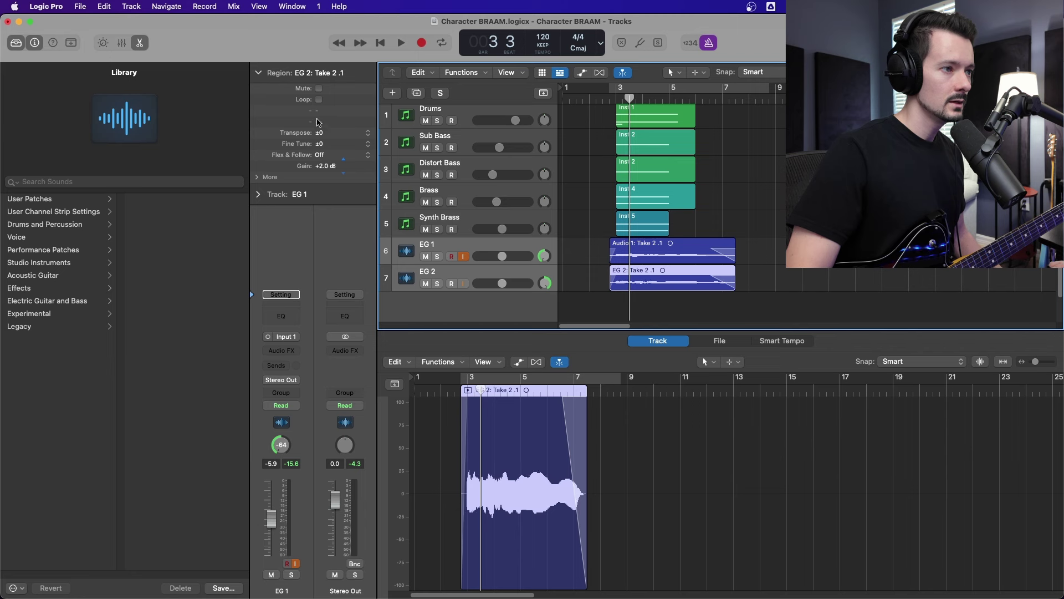
{"action": "key", "text": "space"}
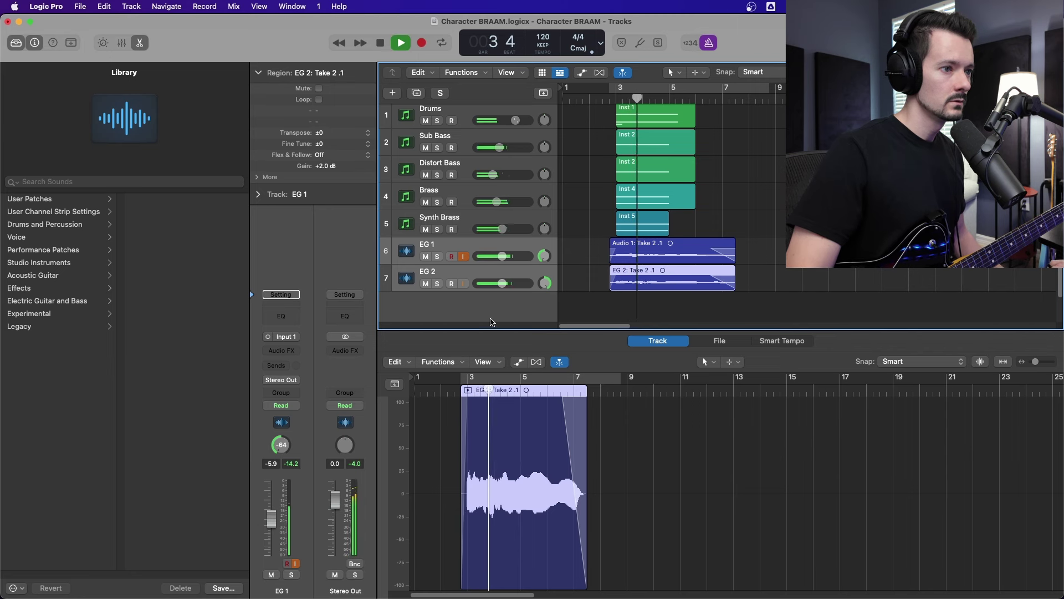
{"action": "left_click_drag", "start_coordinate": [503, 284], "coordinate": [498, 283]}
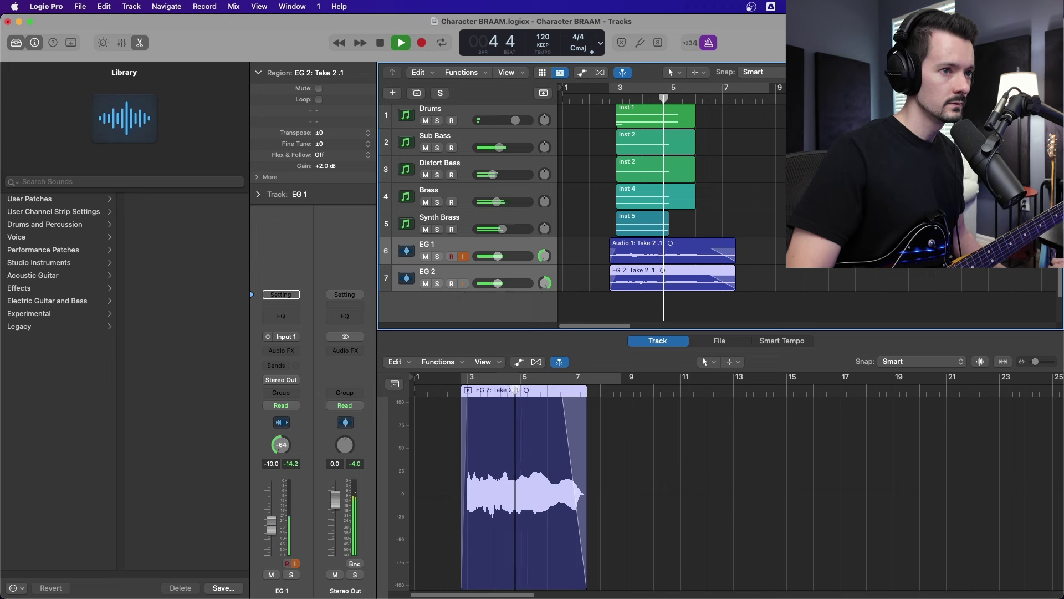
{"action": "left_click", "coordinate": [715, 163]}
{"action": "key", "text": "space"}
- Extend the five instrument regions, then split off and delete the parts past bar 7 so they all end there
{"action": "scroll", "coordinate": [715, 162], "scroll_direction": "up", "scroll_amount": 1}
{"action": "left_click_drag", "start_coordinate": [749, 125], "coordinate": [719, 235]}
{"action": "left_click", "coordinate": [760, 197]}
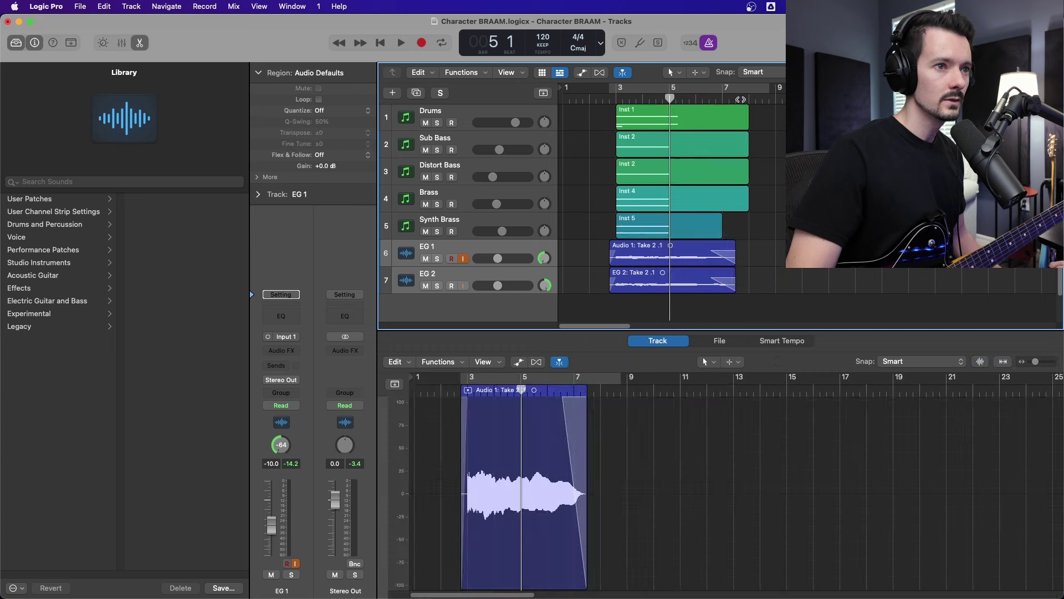
{"action": "left_click", "coordinate": [724, 99]}
{"action": "left_click_drag", "start_coordinate": [776, 113], "coordinate": [735, 194]}
{"action": "key", "text": "super+t"}
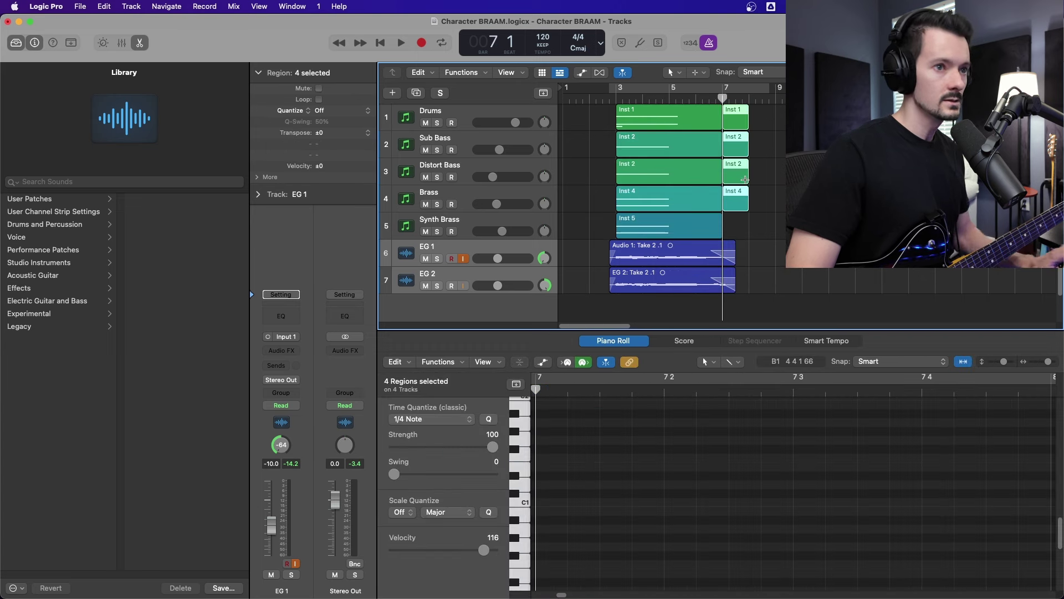
{"action": "key", "text": "Delete"}
- Force legato on all notes in the five instrument regions so they sustain to bar 7, choosing to shorten overlapped notes
{"action": "left_click_drag", "start_coordinate": [769, 119], "coordinate": [688, 231]}
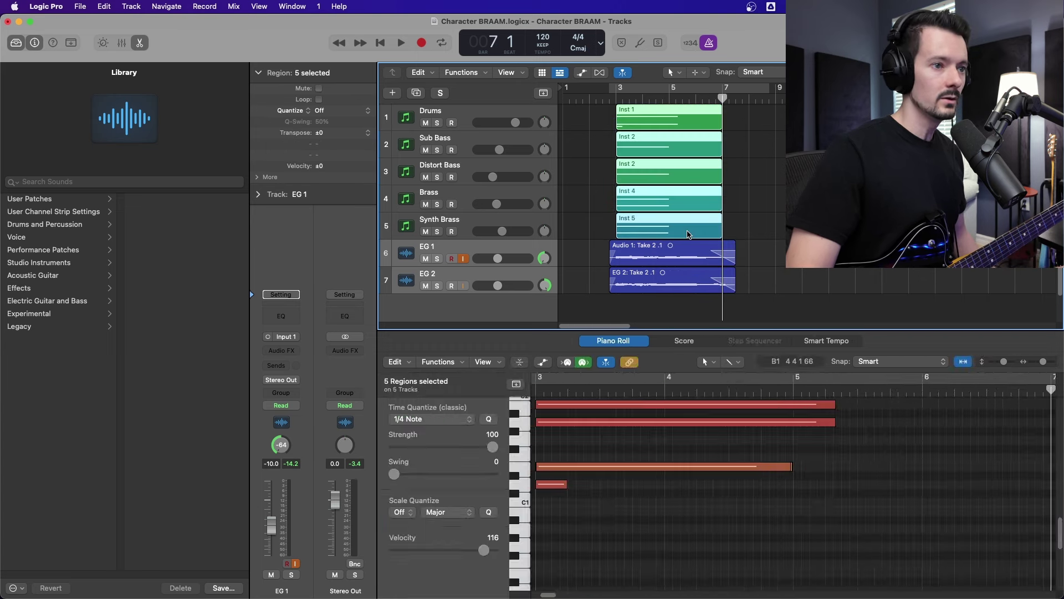
{"action": "key", "text": "e"}
{"action": "key", "text": "e"}
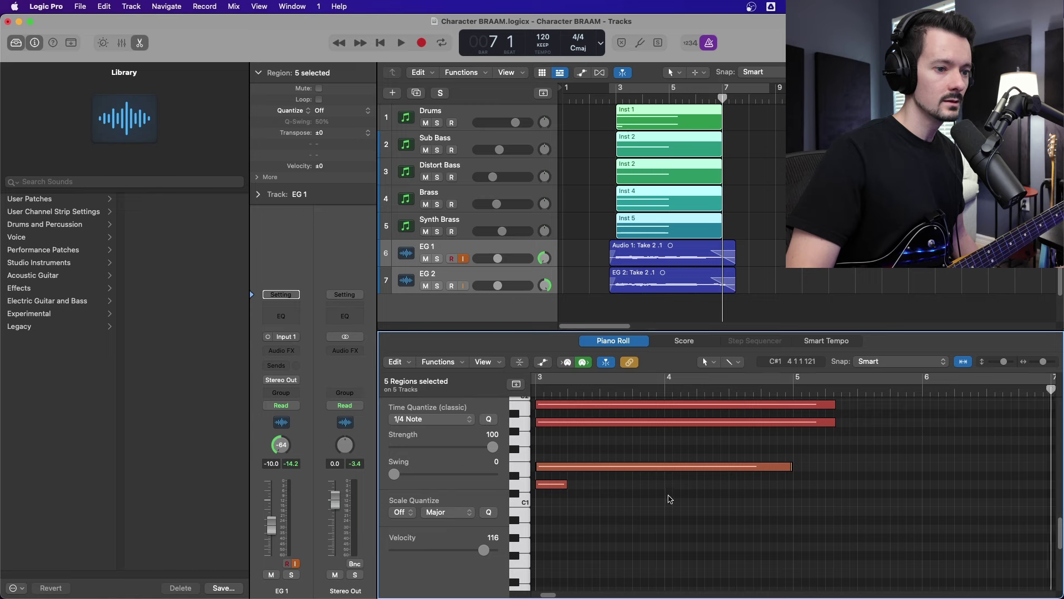
{"action": "right_click", "coordinate": [670, 499]}
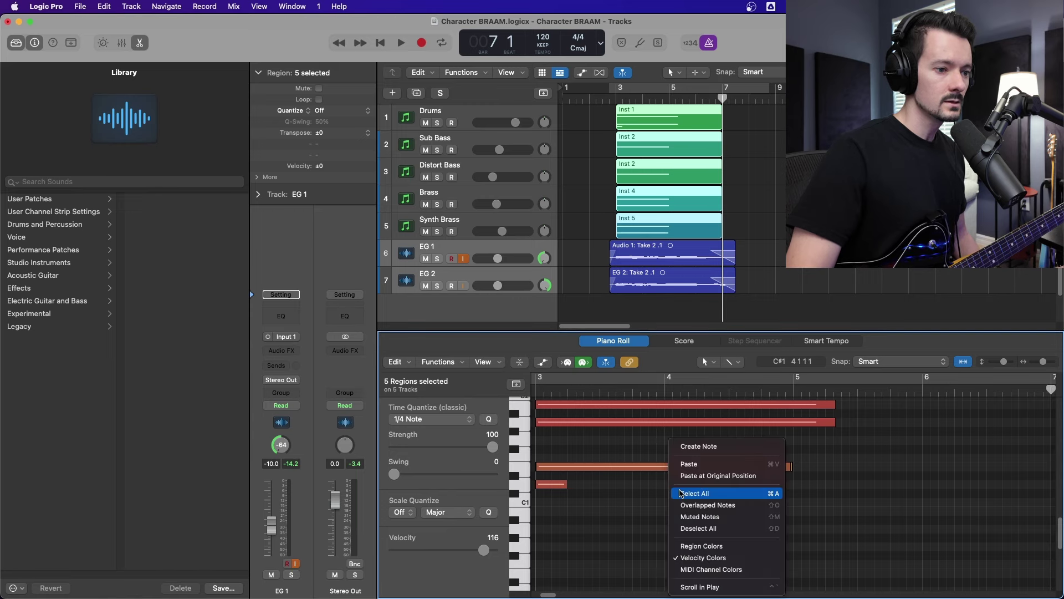
{"action": "left_click", "coordinate": [681, 494]}
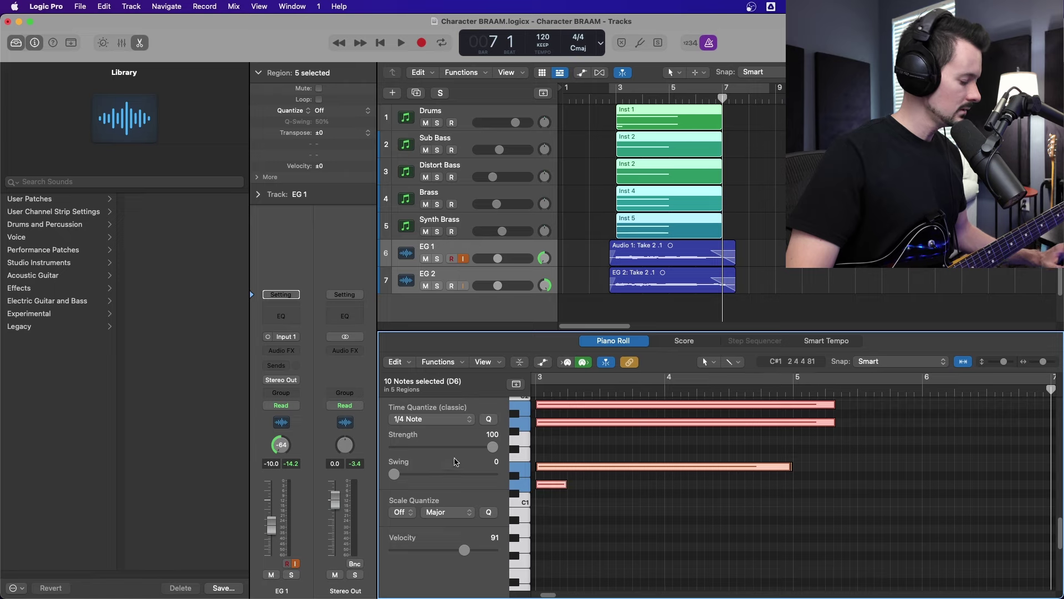
{"action": "right_click", "coordinate": [608, 426]}
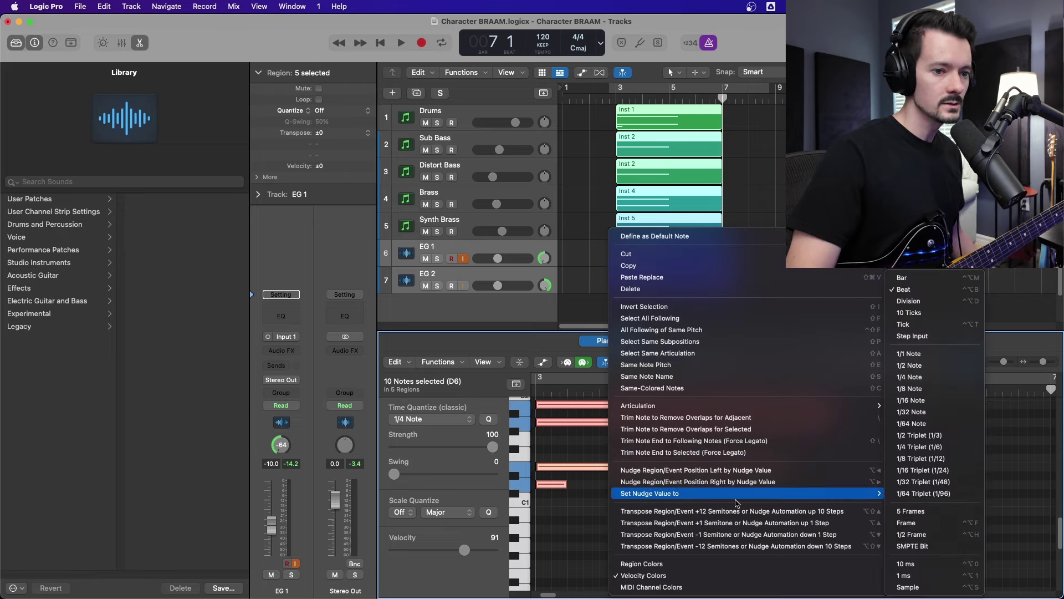
{"action": "left_click", "coordinate": [637, 547]}
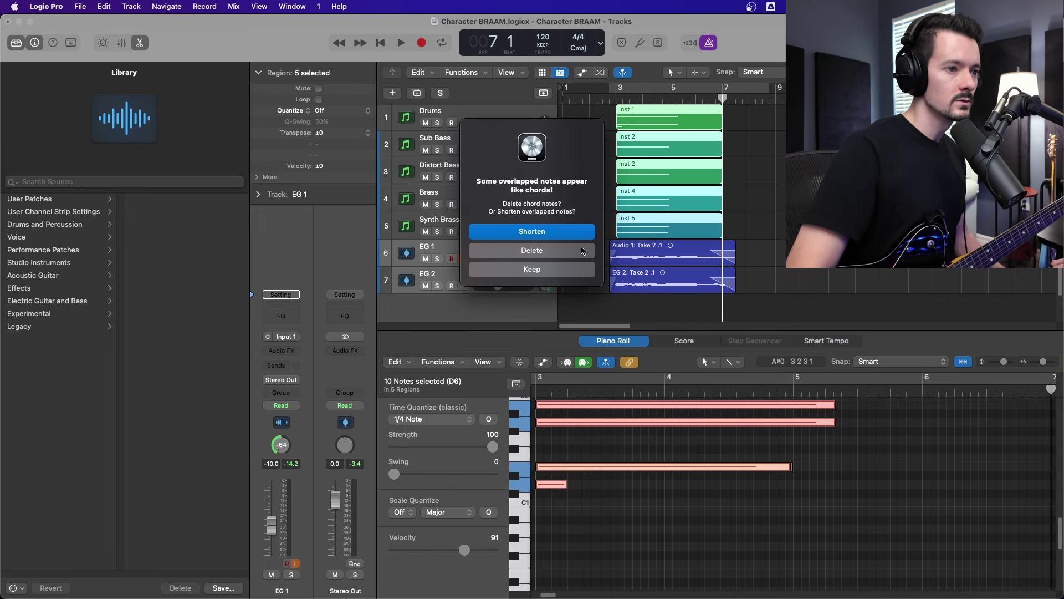
{"action": "left_click", "coordinate": [582, 250]}
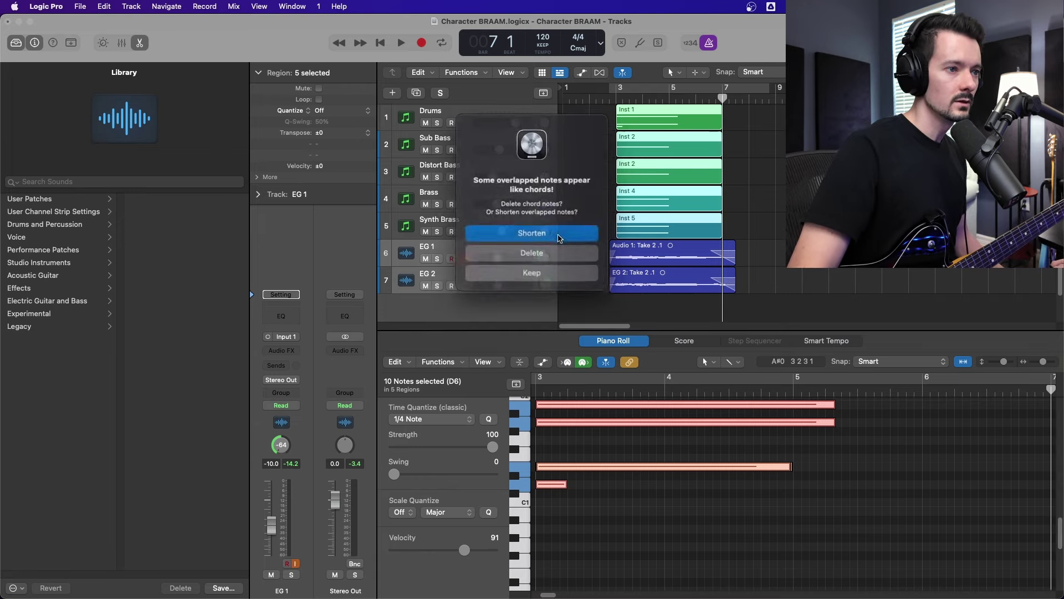
{"action": "left_click", "coordinate": [559, 238]}
- Play the layered hit from bar 3 to check the lengthened notes together with the guitars
{"action": "left_click", "coordinate": [619, 96]}
{"action": "key", "text": "space"}
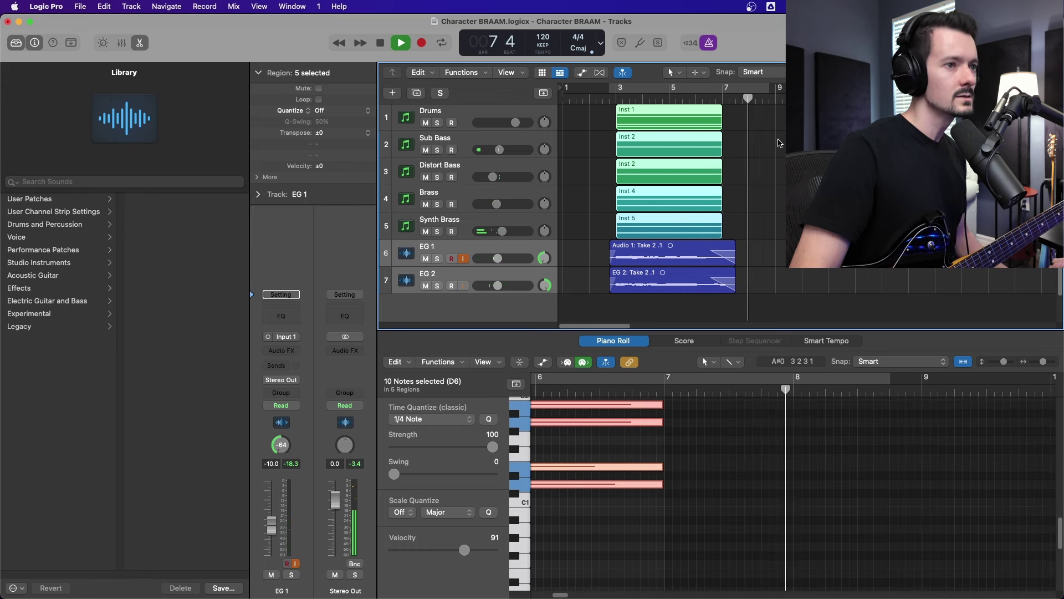
{"action": "left_click", "coordinate": [599, 108]}
{"action": "key", "text": "space"}
- Hide the editor, duplicate EG 1 below EG 2, and reset the copy's pan to centre and its volume to 0.0 dB
{"action": "left_click", "coordinate": [145, 42]}
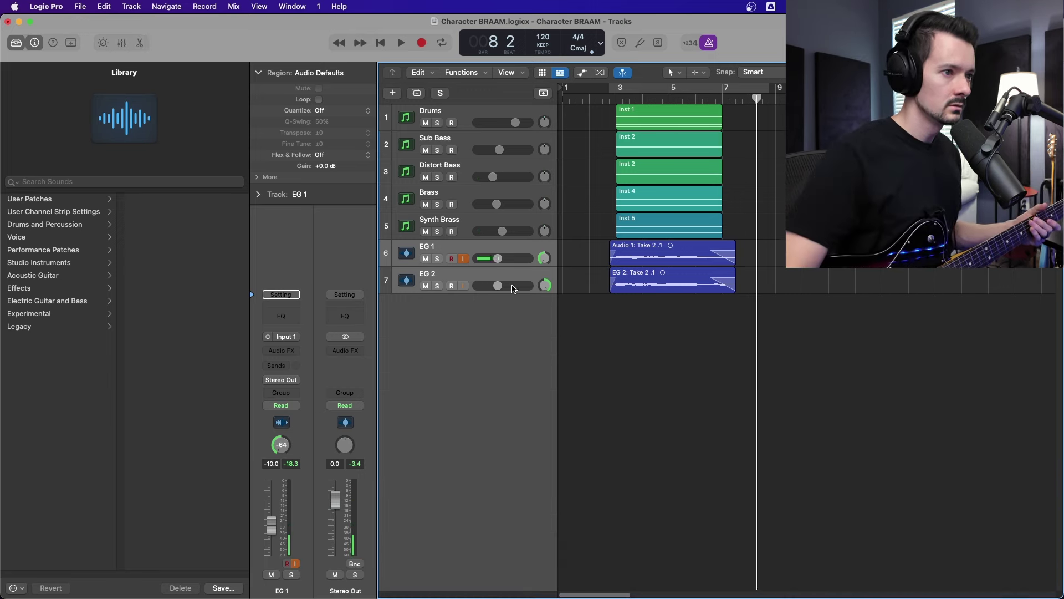
{"action": "key", "text": "super+d"}
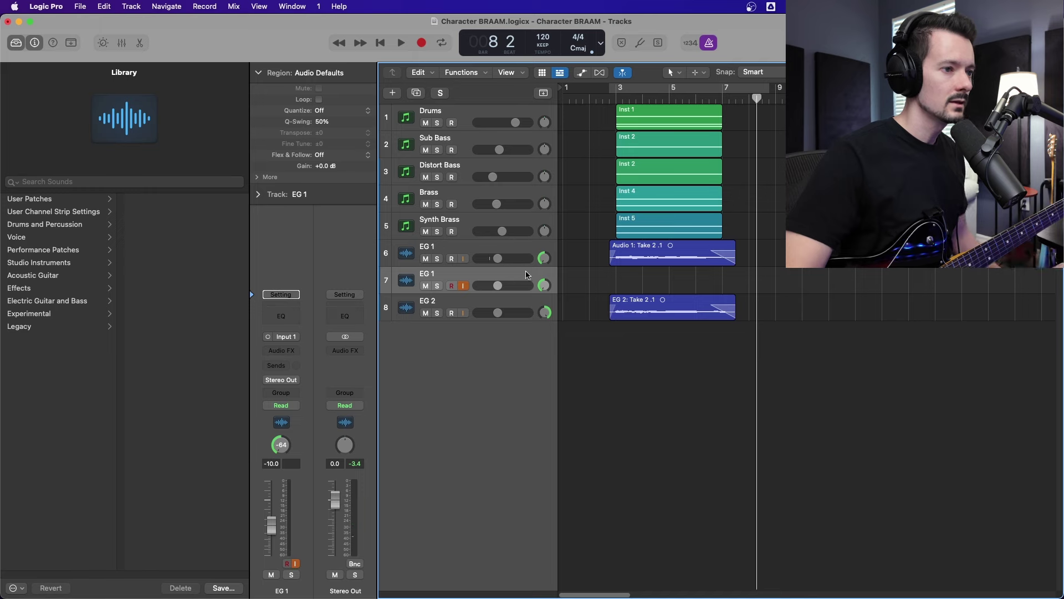
{"action": "left_click_drag", "start_coordinate": [527, 274], "coordinate": [531, 309]}
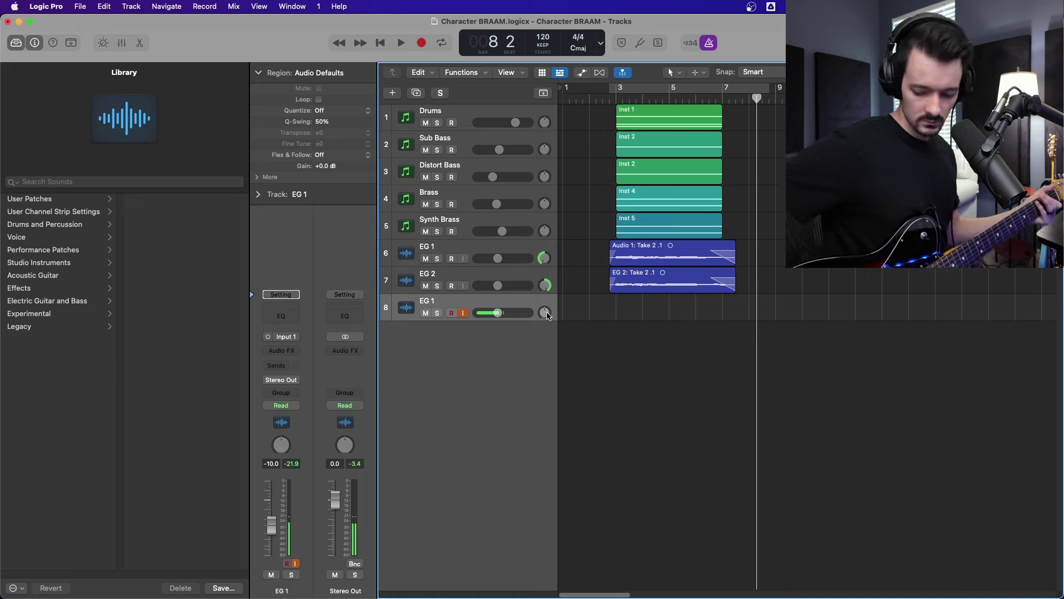
{"action": "left_click", "coordinate": [500, 312], "text": "alt"}
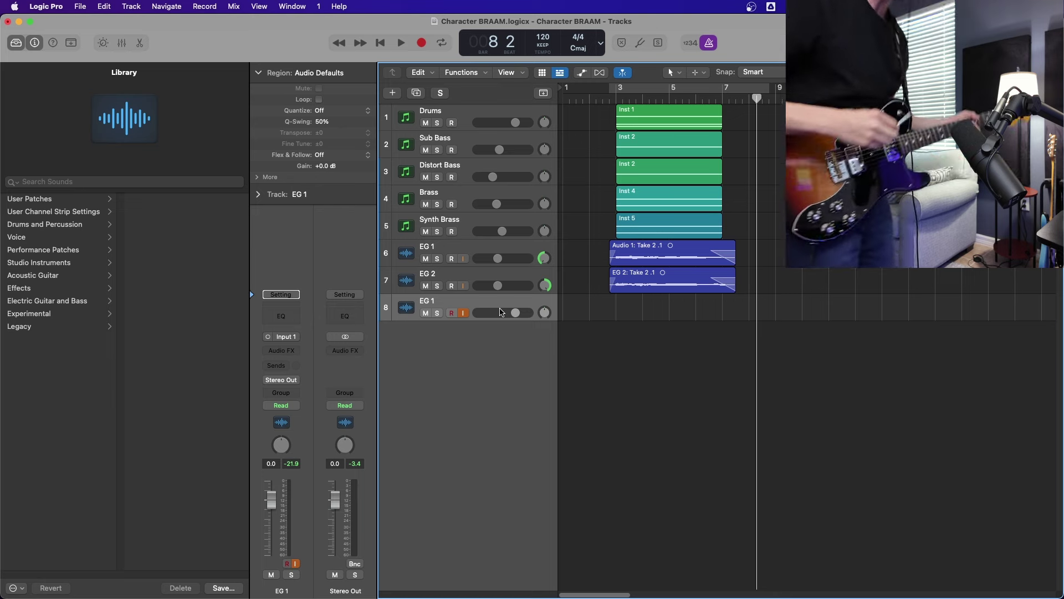
- Record two guitar takes of the hit on the copied EG 1 track, starting the second take at bar 2
{"action": "key", "text": "r"}
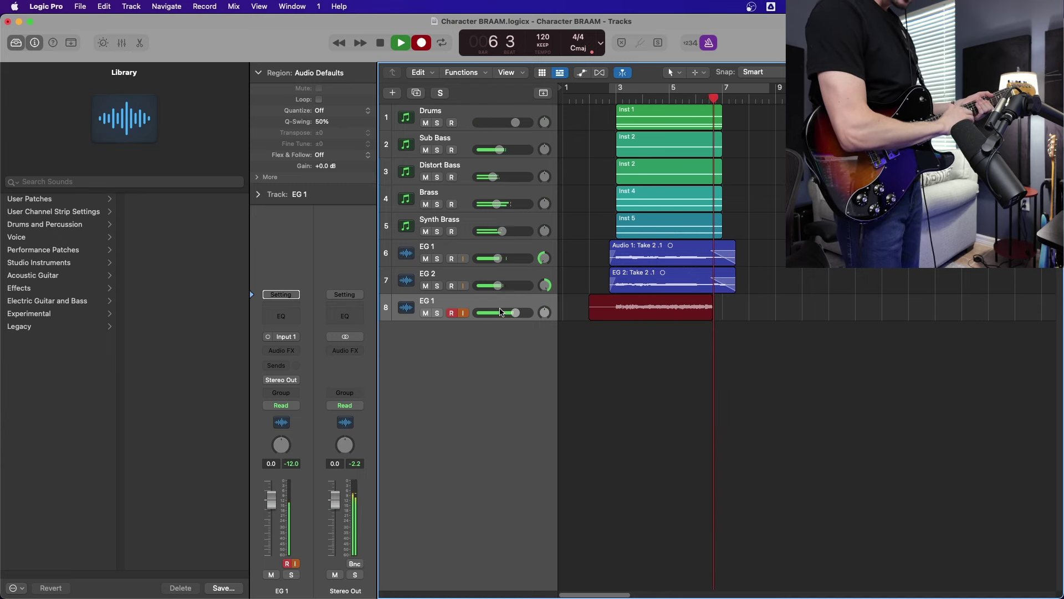
{"action": "key", "text": "space"}
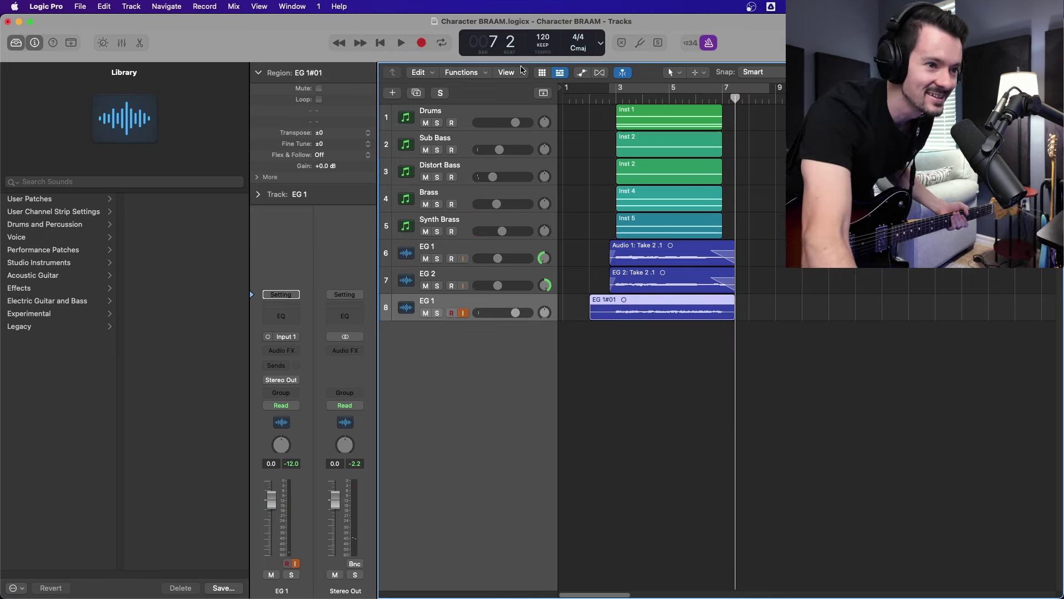
{"action": "left_click", "coordinate": [590, 101]}
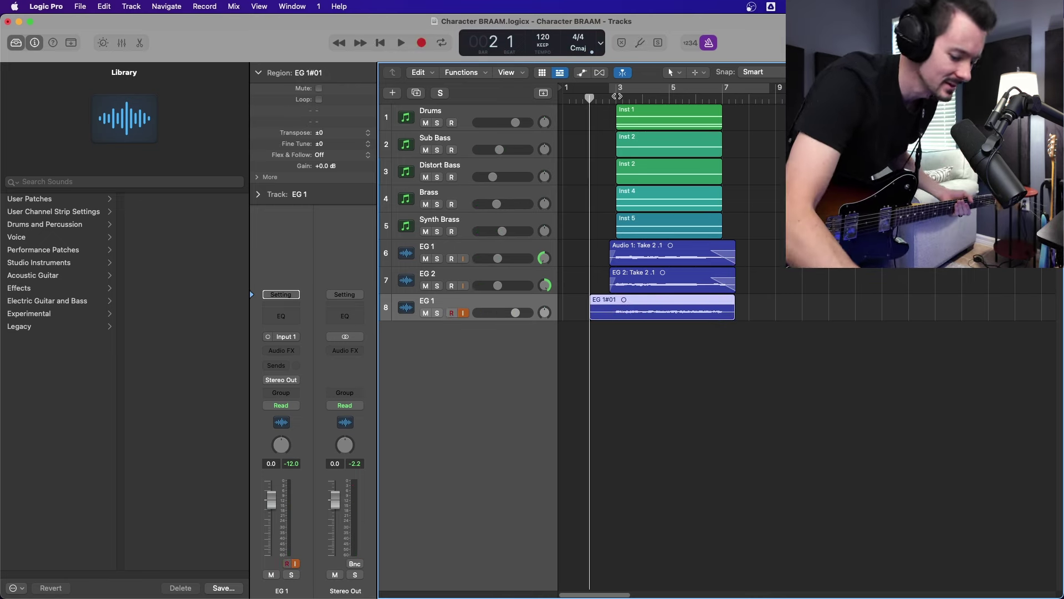
{"action": "key", "text": "r"}
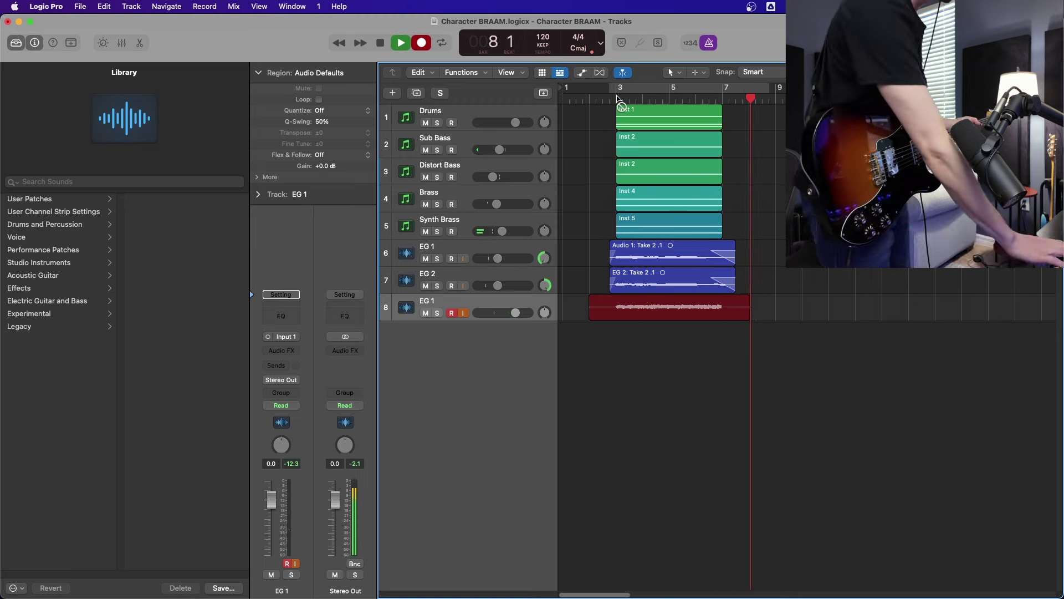
{"action": "key", "text": "space"}
{"action": "left_click", "coordinate": [591, 99]}
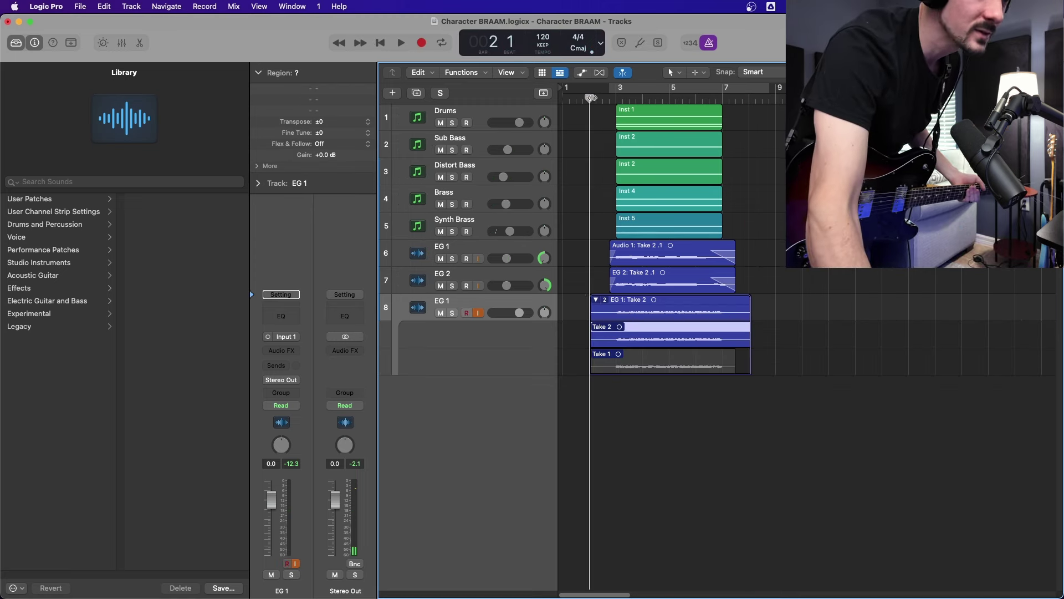
- Collapse the take folder, duplicate its track, and pan the original to -64 and the copy to +63
{"action": "left_click", "coordinate": [596, 300]}
{"action": "key", "text": "super+d"}
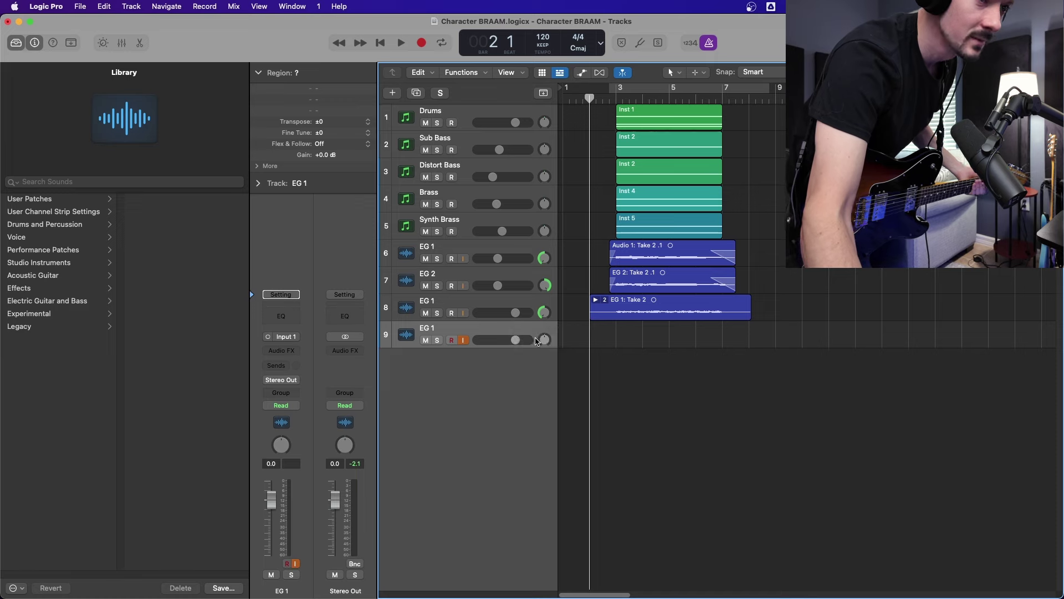
{"action": "left_click_drag", "start_coordinate": [536, 341], "coordinate": [536, 322]}
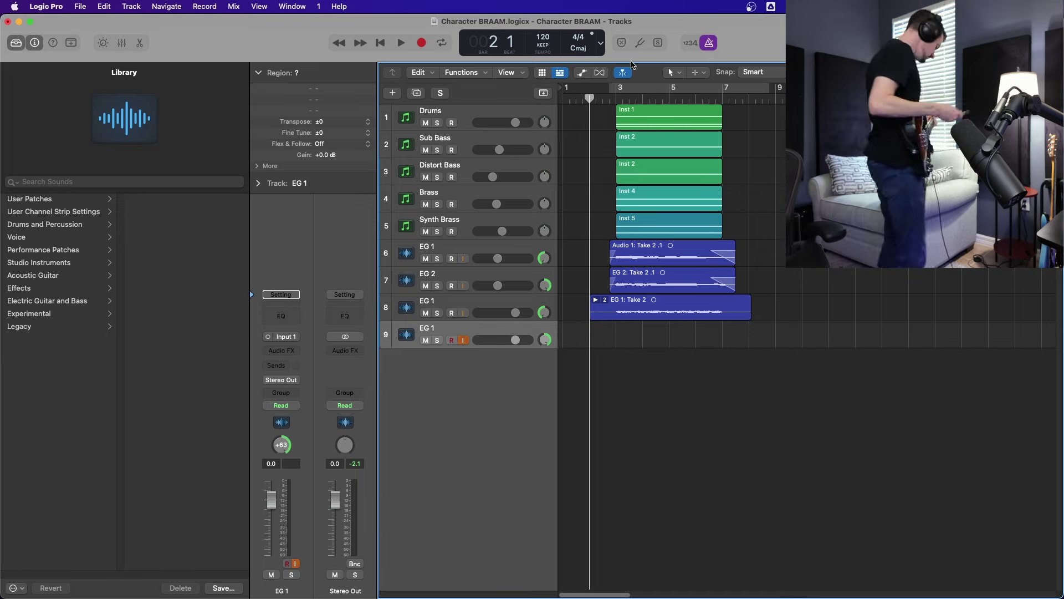
- Record another guitar pass from bar 2 on the new right-panned EG 1 track
{"action": "key", "text": "r"}
{"action": "key", "text": "t"}
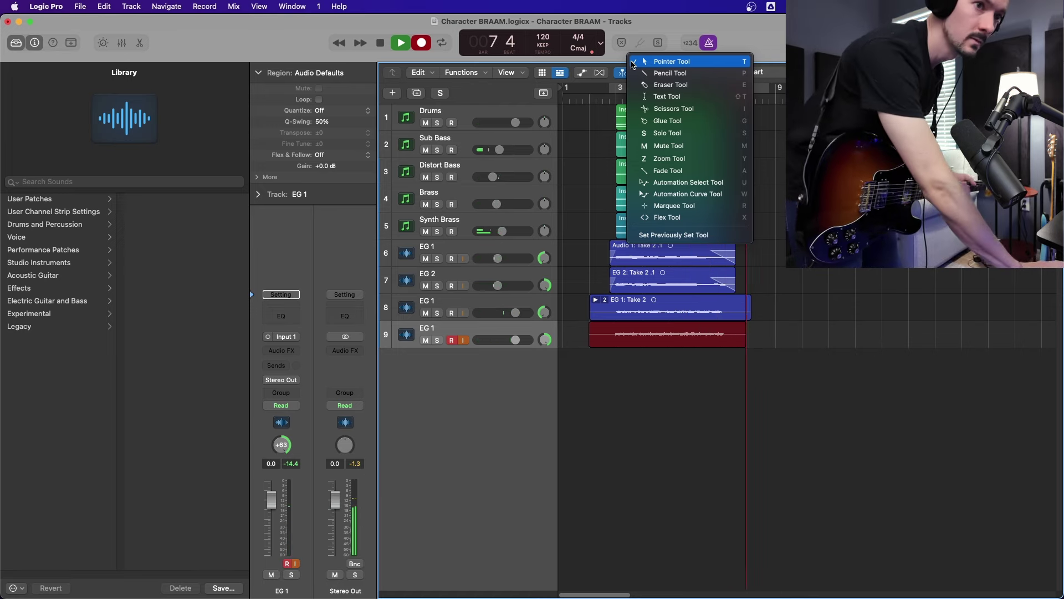
{"action": "left_click", "coordinate": [632, 65]}
{"action": "key", "text": "space"}
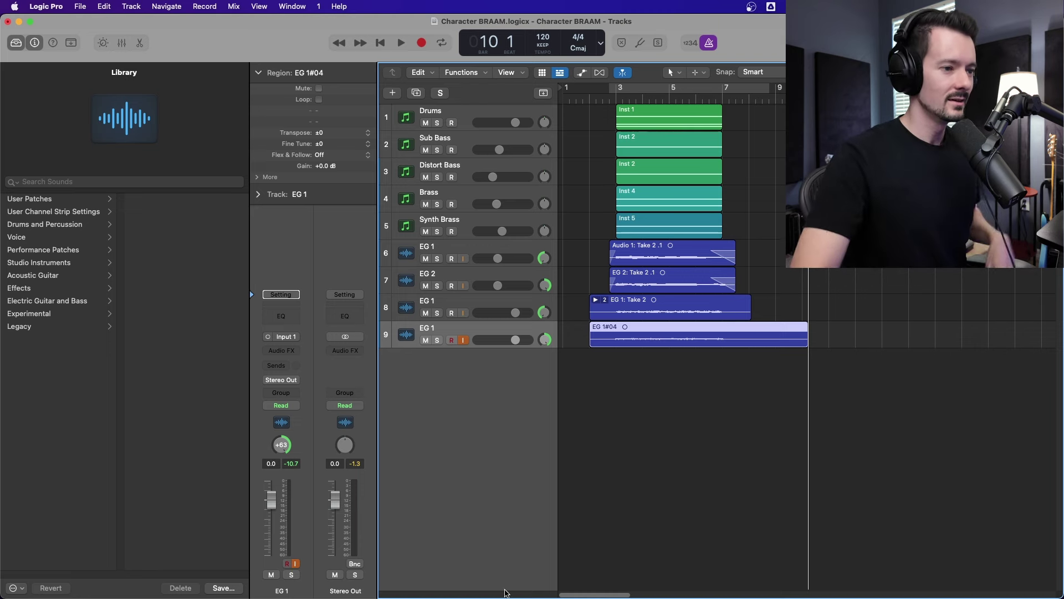
- Flatten the take folder on track 8, then delete the lead-in of both new guitar regions up to 2 4 1 1
{"action": "left_click", "coordinate": [606, 304]}
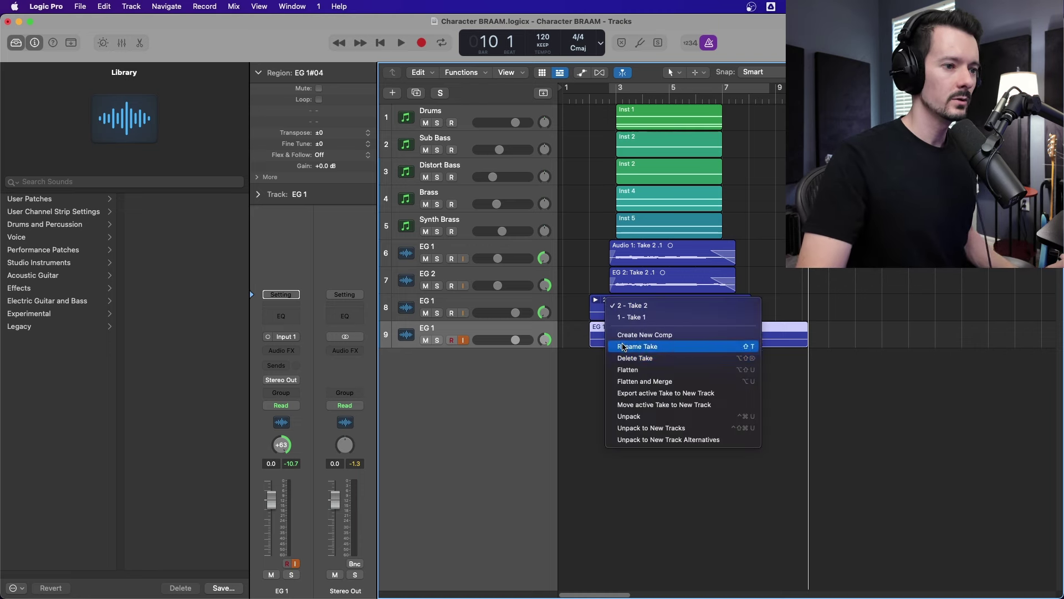
{"action": "left_click", "coordinate": [637, 369]}
{"action": "left_click_drag", "start_coordinate": [578, 302], "coordinate": [610, 339]}
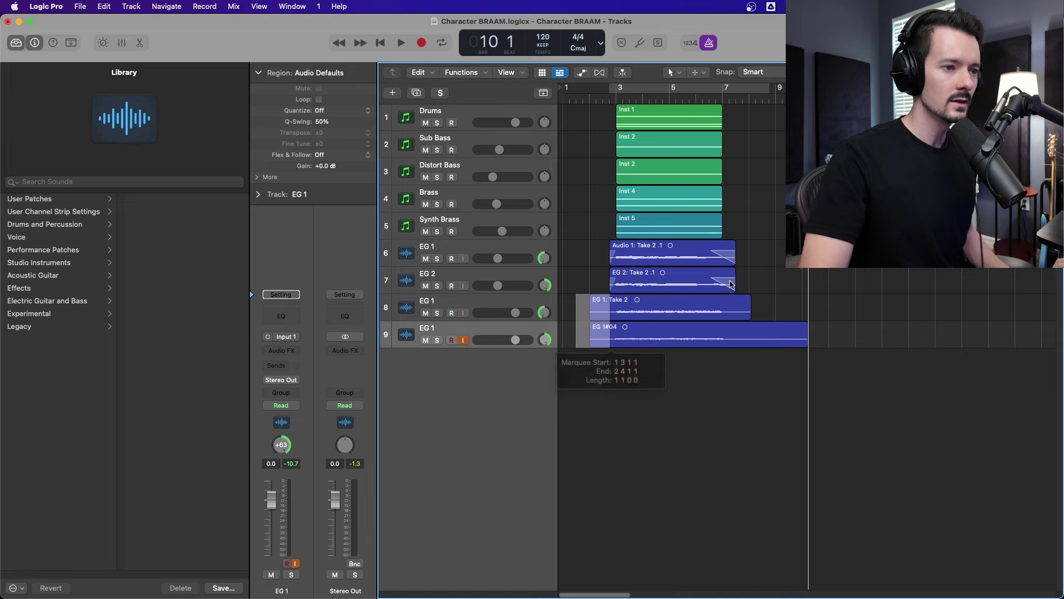
{"action": "key", "text": "Delete"}
- Trim the starts of all four guitar regions so they line up just before bar 3, with short fade-ins
{"action": "left_click_drag", "start_coordinate": [603, 98], "coordinate": [615, 98]}
{"action": "key", "text": "super+Right"}
{"action": "key", "text": "super+Right"}
{"action": "key", "text": "super+Right"}
{"action": "key", "text": "super+Right"}
{"action": "left_click_drag", "start_coordinate": [582, 303], "coordinate": [615, 343]}
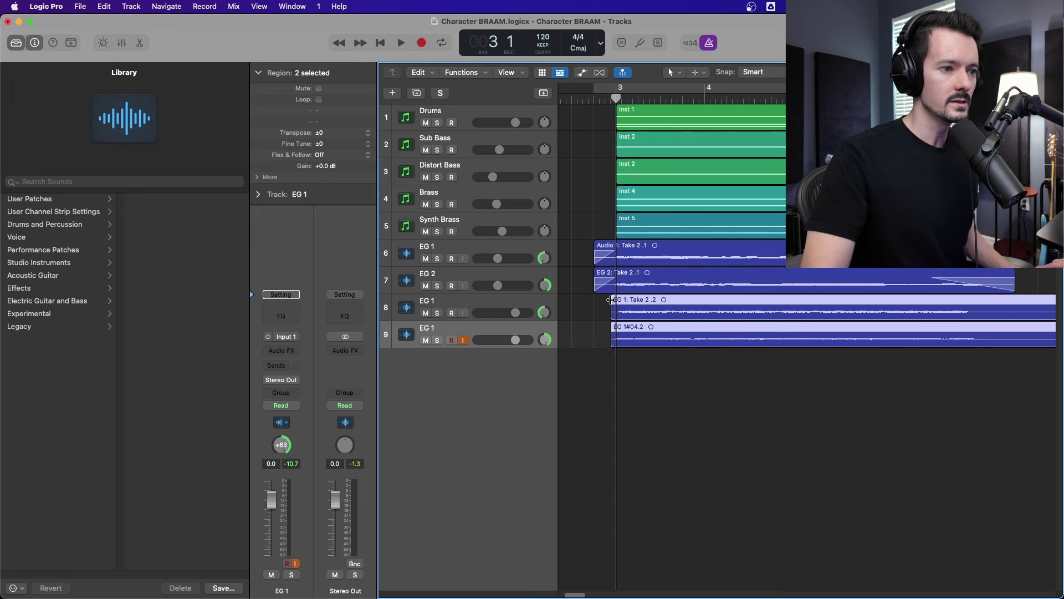
{"action": "left_click", "coordinate": [594, 95]}
{"action": "left_click_drag", "start_coordinate": [573, 229], "coordinate": [613, 299]}
{"action": "left_click_drag", "start_coordinate": [558, 279], "coordinate": [663, 279]}
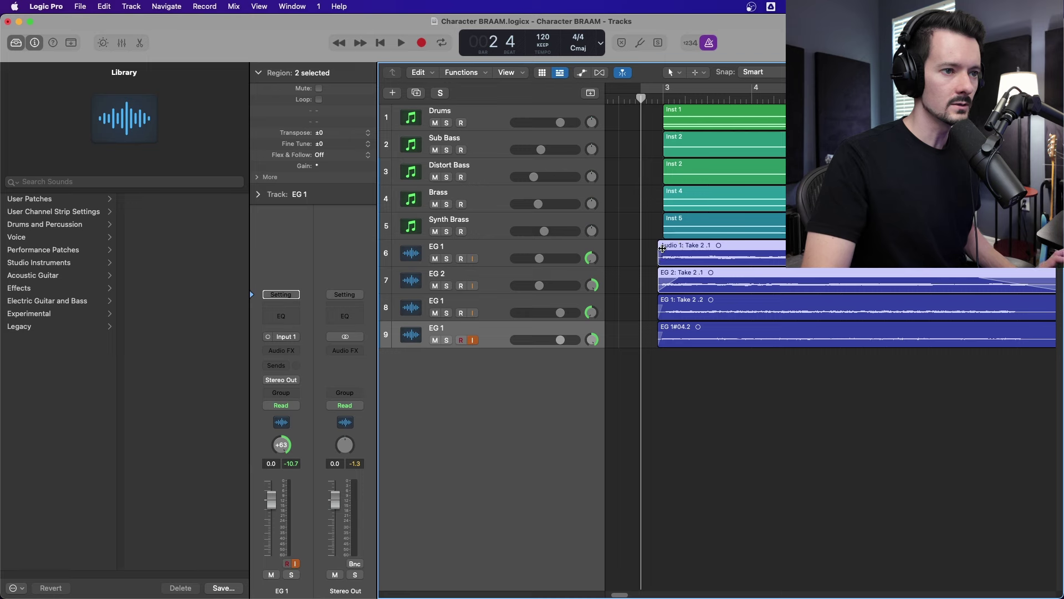
- Play the hit around bar 3 to check how tightly the guitars start with the other layers
{"action": "key", "text": "space"}
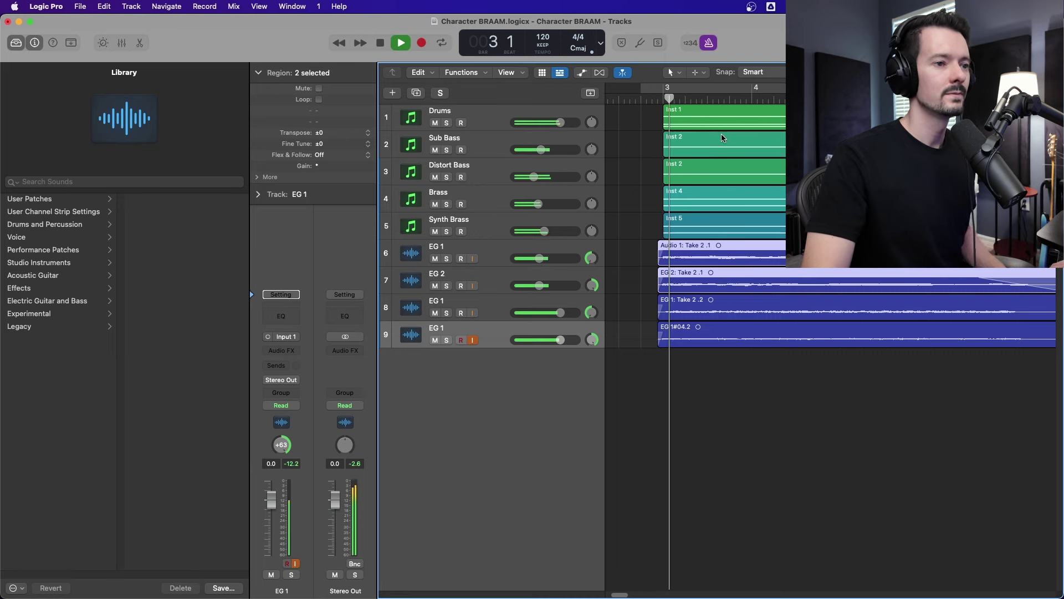
{"action": "key", "text": "super+Left"}
{"action": "key", "text": "super+Left"}
{"action": "key", "text": "super+Right"}
{"action": "key", "text": "super+Right"}
{"action": "key", "text": "super+Right"}
{"action": "key", "text": "super+Right"}
{"action": "key", "text": "space"}
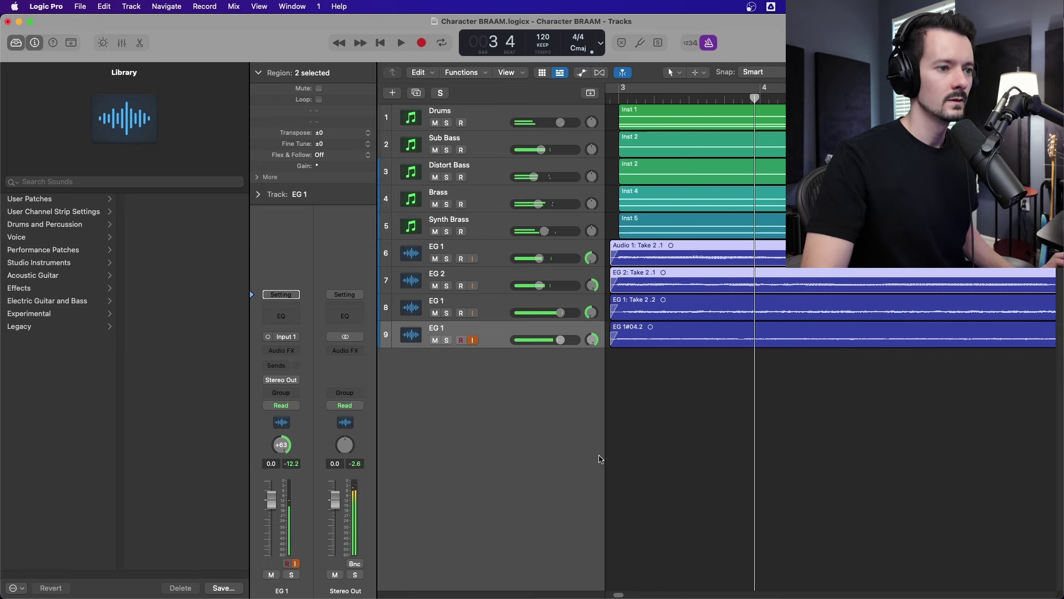
{"action": "left_click", "coordinate": [618, 98]}
{"action": "key", "text": "space"}
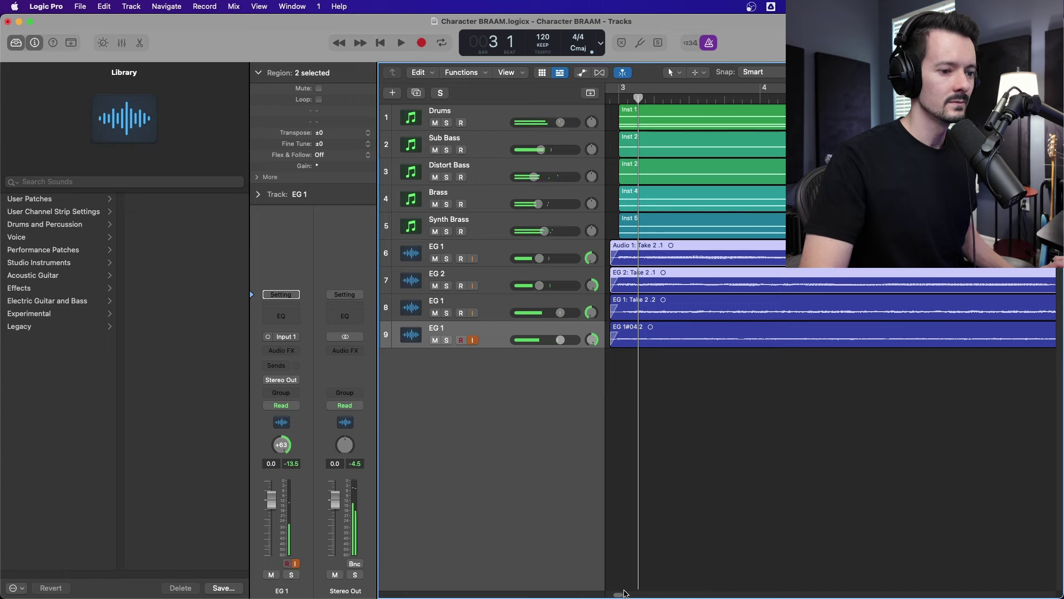
- Select all four guitar regions and trim their starts even closer to bar 3
{"action": "left_click_drag", "start_coordinate": [624, 593], "coordinate": [615, 594]}
{"action": "left_click", "coordinate": [705, 98]}
{"action": "key", "text": "super+Right"}
{"action": "key", "text": "super+Right"}
{"action": "key", "text": "super+Right"}
{"action": "key", "text": "super+Right"}
{"action": "key", "text": "super+Right"}
{"action": "key", "text": "super+Right"}
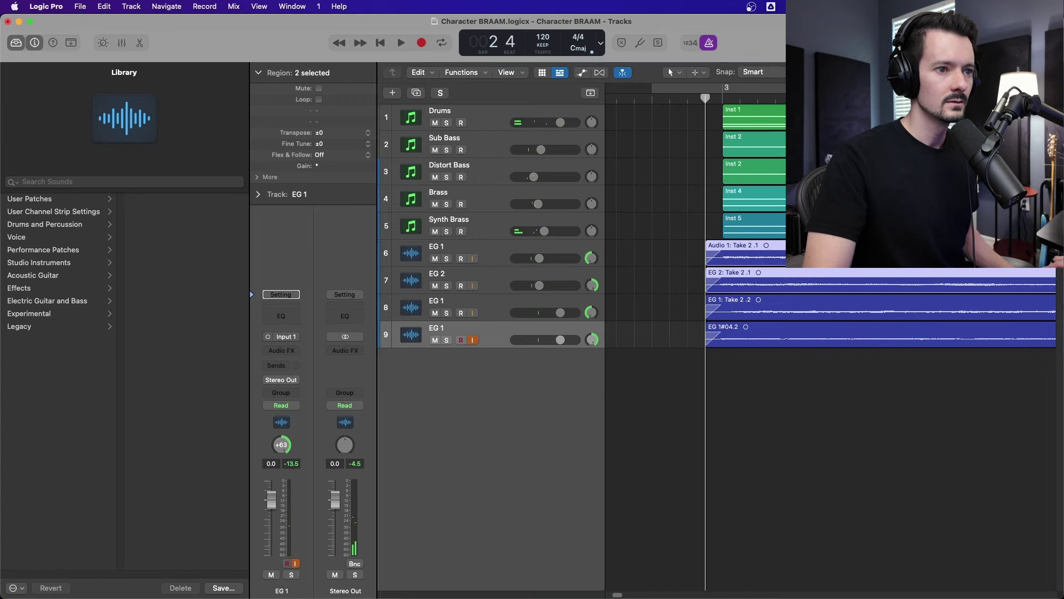
{"action": "left_click_drag", "start_coordinate": [656, 241], "coordinate": [735, 341]}
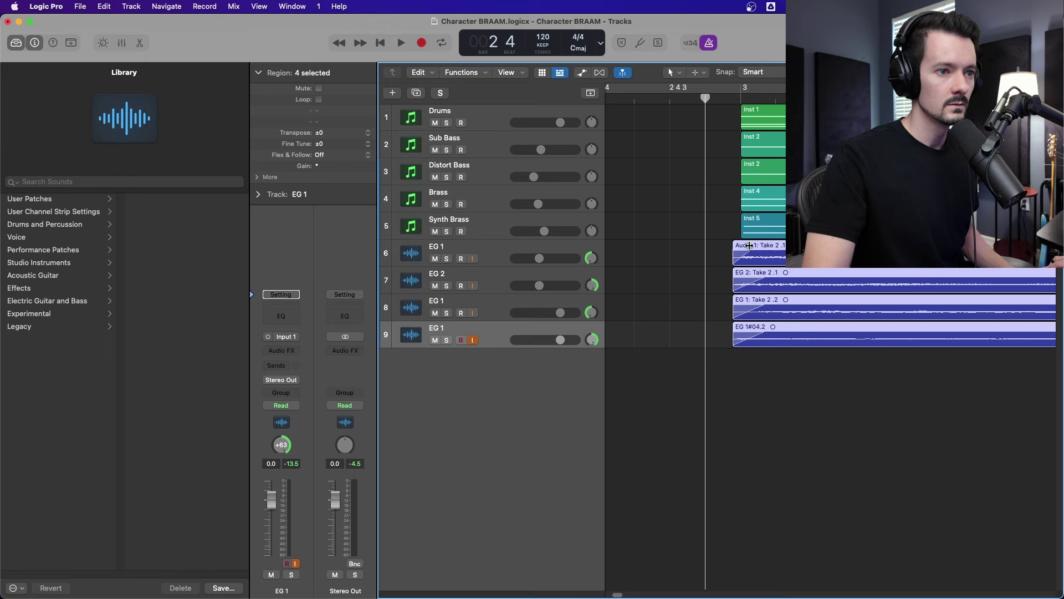
- Play the hit from bar 2 beat 4 to check the tightened guitar starts, then stop and deselect the regions
{"action": "key", "text": "space"}
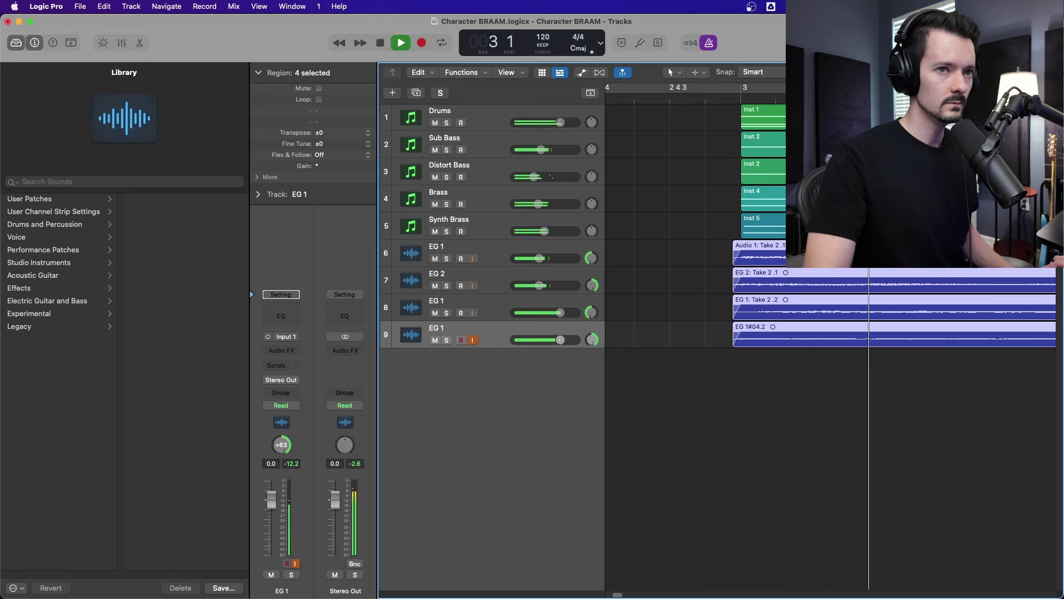
{"action": "key", "text": "super+Left"}
{"action": "key", "text": "super+Left"}
{"action": "key", "text": "super+Left"}
{"action": "key", "text": "super+Left"}
{"action": "key", "text": "super+Left"}
{"action": "key", "text": "super+Left"}
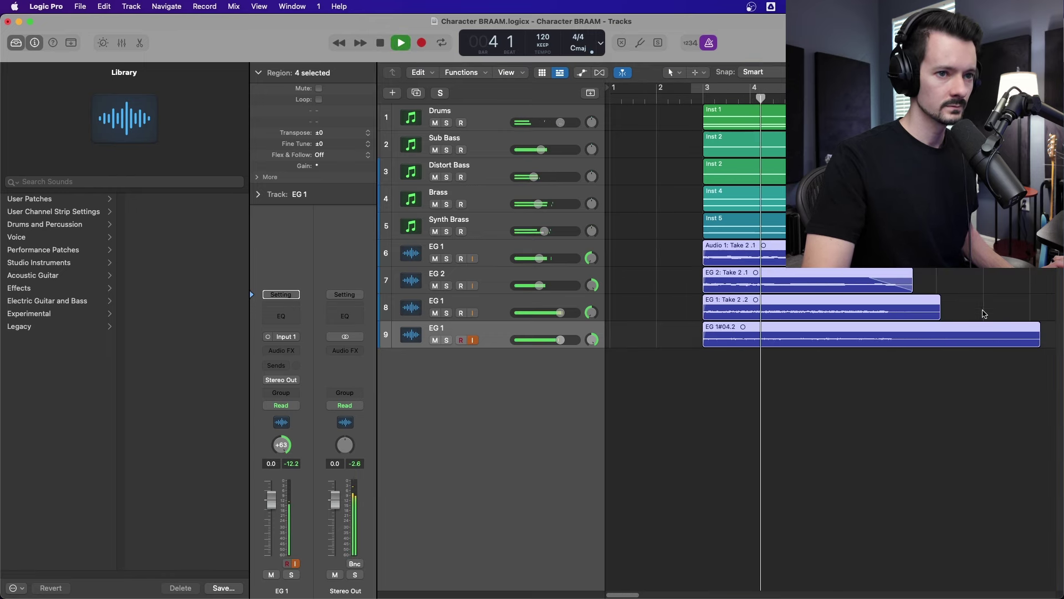
{"action": "left_click", "coordinate": [985, 314]}
{"action": "key", "text": "space"}
- Cut the ends of the guitar regions on tracks 8 and 9 to match EG 2 and delete the leftover fragments
{"action": "left_click_drag", "start_coordinate": [1023, 298], "coordinate": [916, 335]}
{"action": "key", "text": "Delete"}
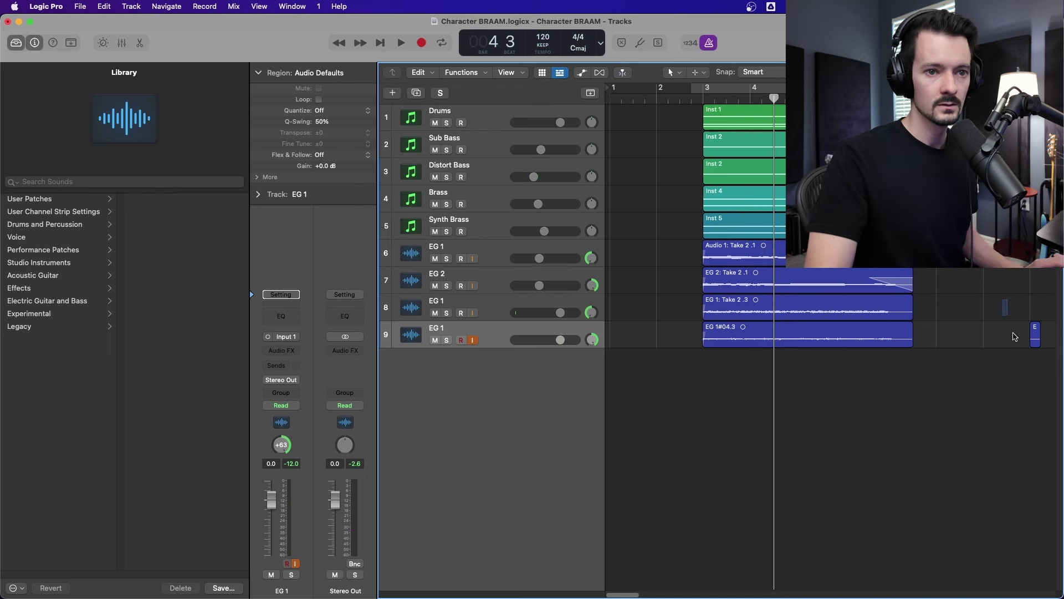
{"action": "left_click_drag", "start_coordinate": [1015, 336], "coordinate": [1035, 351]}
{"action": "key", "text": "Delete"}
- Add fade-outs to the guitar regions on tracks 8 and 9 and play the ending to check them
{"action": "left_click_drag", "start_coordinate": [955, 324], "coordinate": [903, 349]}
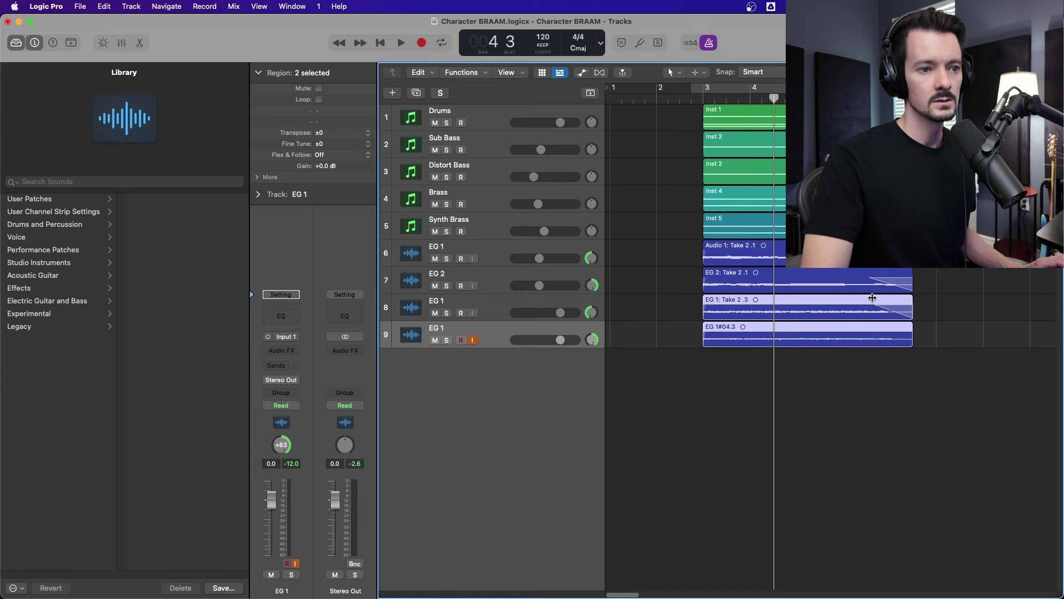
{"action": "key", "text": "space"}
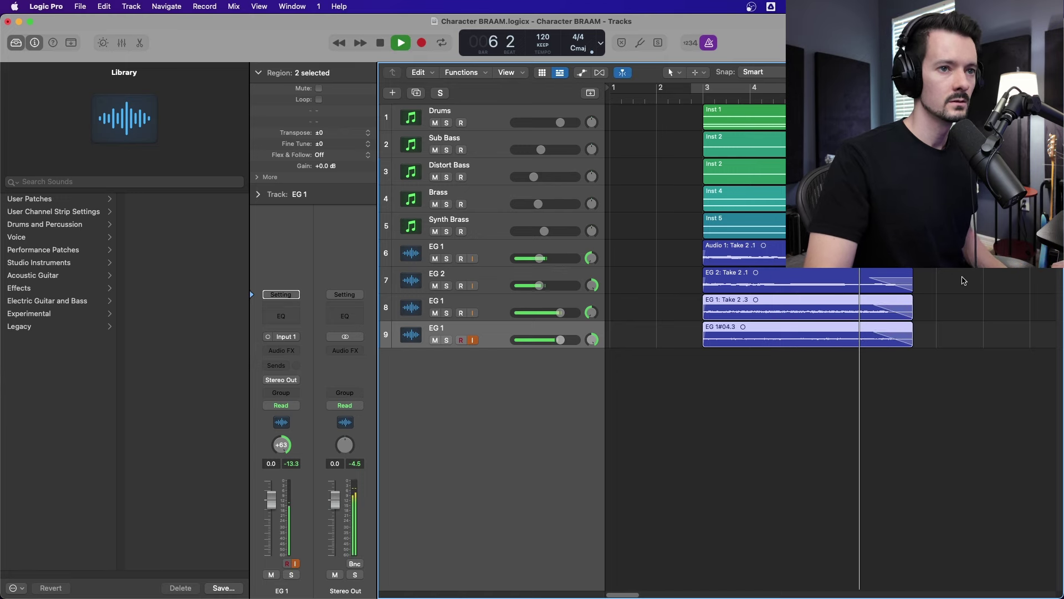
{"action": "key", "text": "space"}
- Select the two new guitar tracks together and lower their volume to -5.3 dB
{"action": "left_click", "coordinate": [501, 308]}
{"action": "left_click", "coordinate": [501, 333], "text": "shift"}
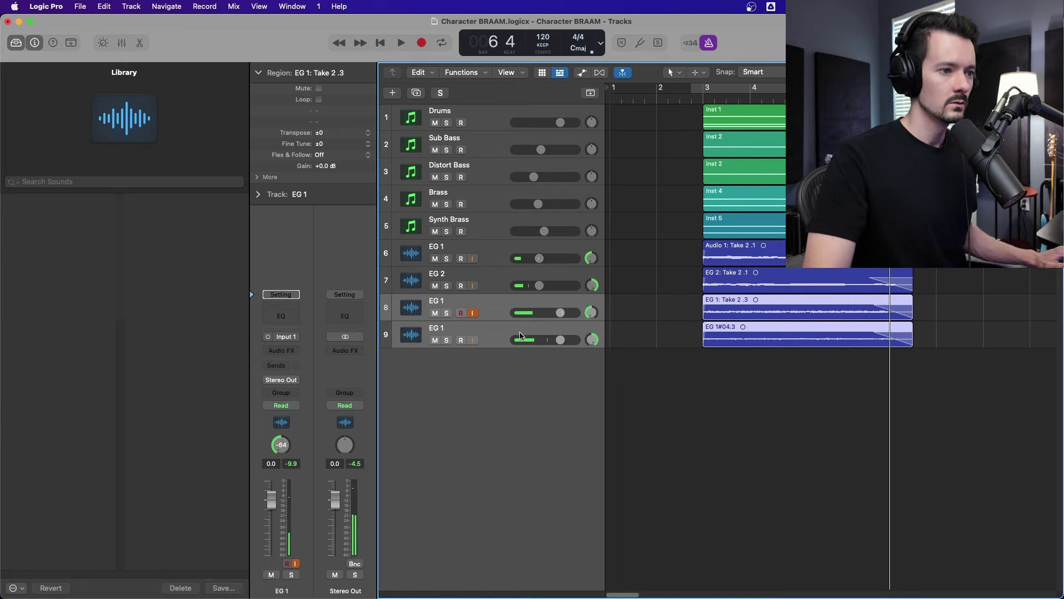
{"action": "left_click_drag", "start_coordinate": [561, 339], "coordinate": [546, 340]}
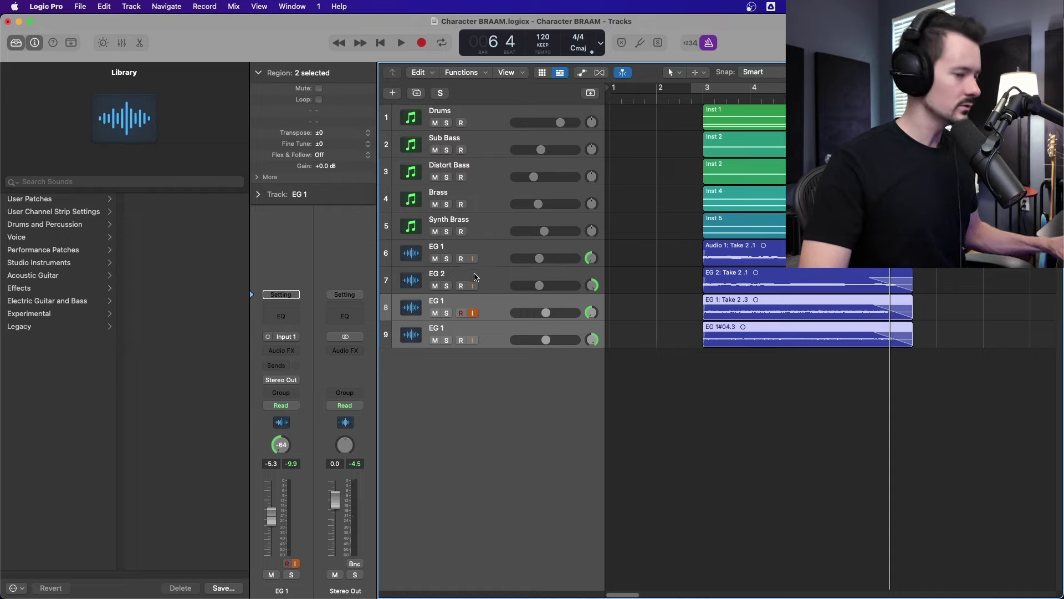
- Group the two selected guitar tracks into a summing stack and name it Annoying EG
{"action": "key", "text": "super+shift+d"}
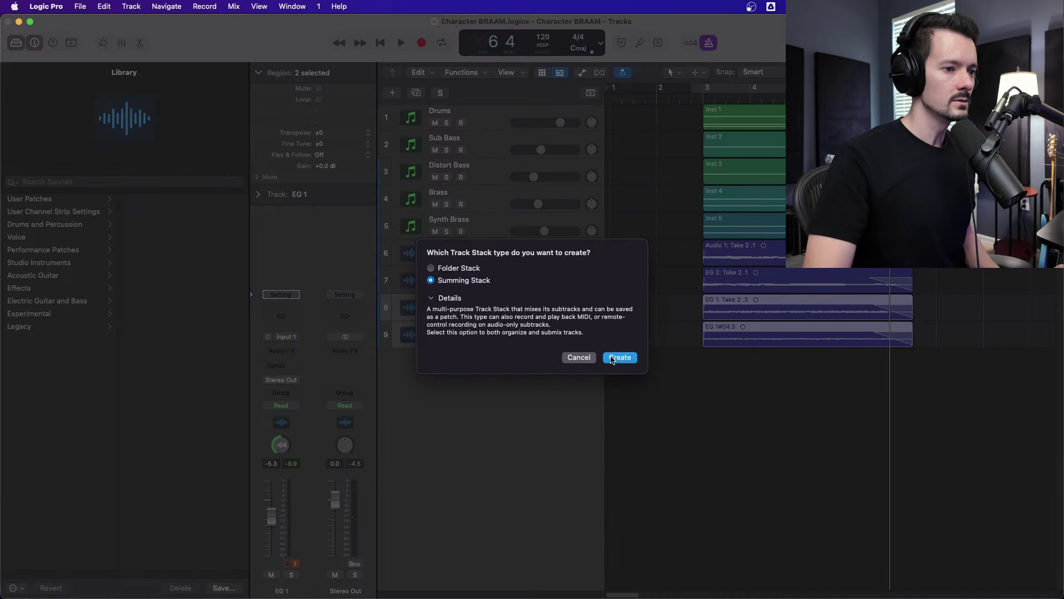
{"action": "left_click", "coordinate": [612, 359]}
{"action": "double_click", "coordinate": [477, 302]}
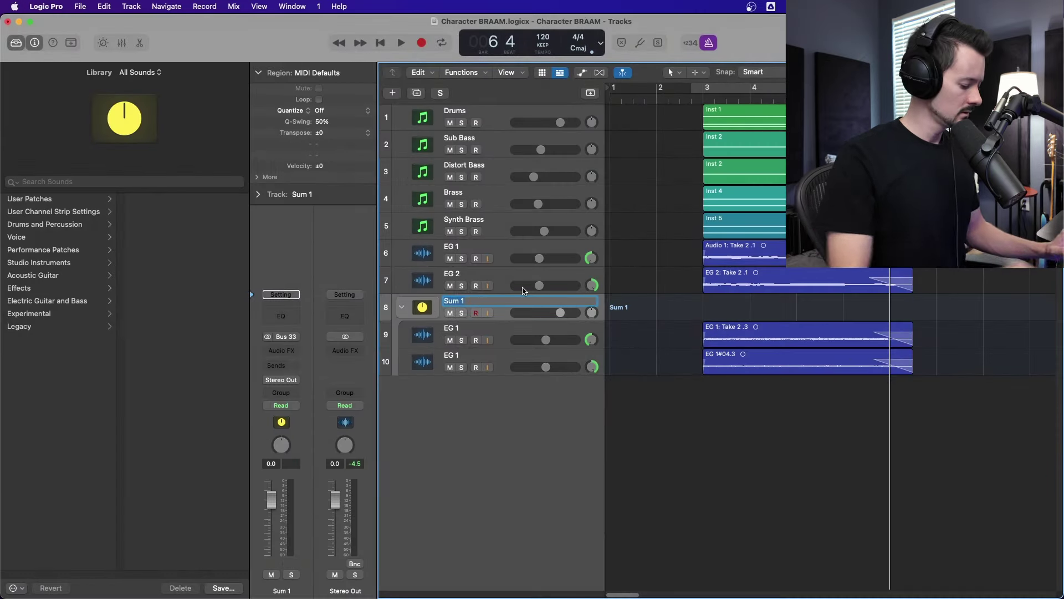
{"action": "type", "text": "Ann"}
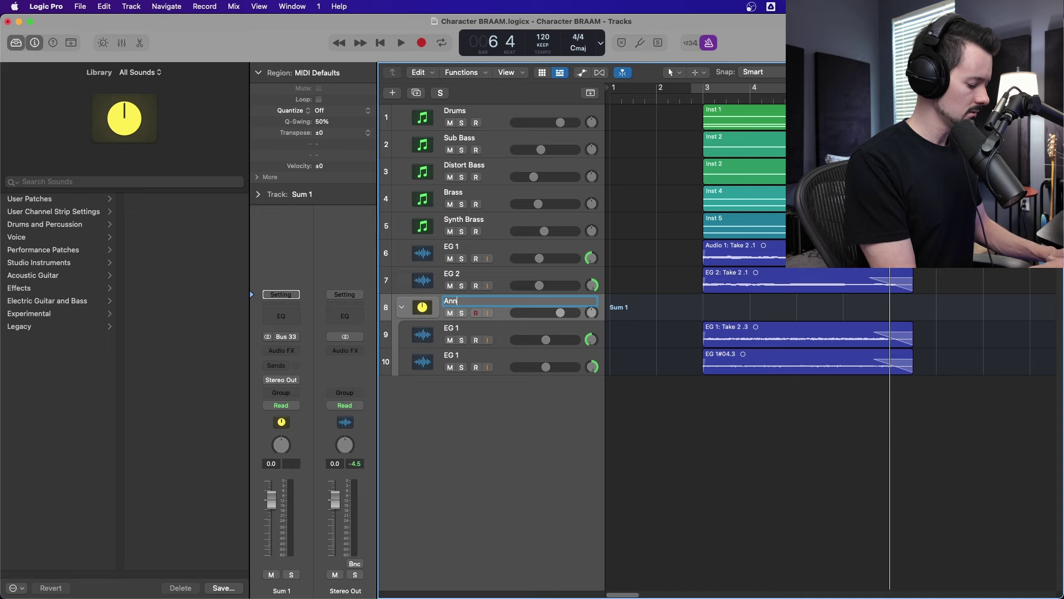
{"action": "type", "text": "oying EG"}
{"action": "key", "text": "Return"}
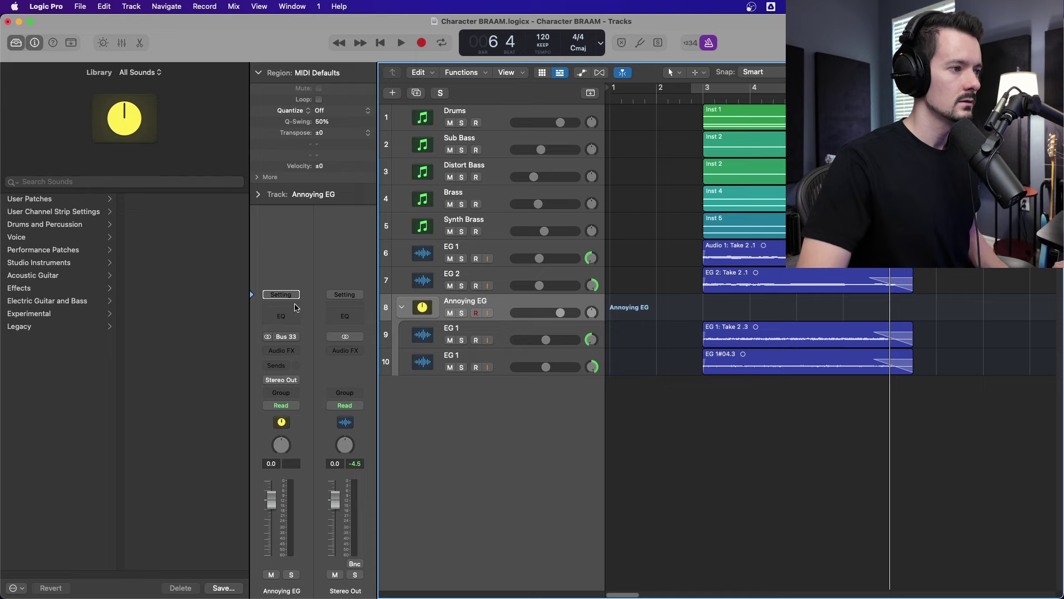
- Insert a Compressor on the Annoying EG stack and lower its threshold slightly during playback from bar 3
{"action": "left_click", "coordinate": [295, 307]}
{"action": "left_click", "coordinate": [702, 107]}
{"action": "key", "text": "space"}
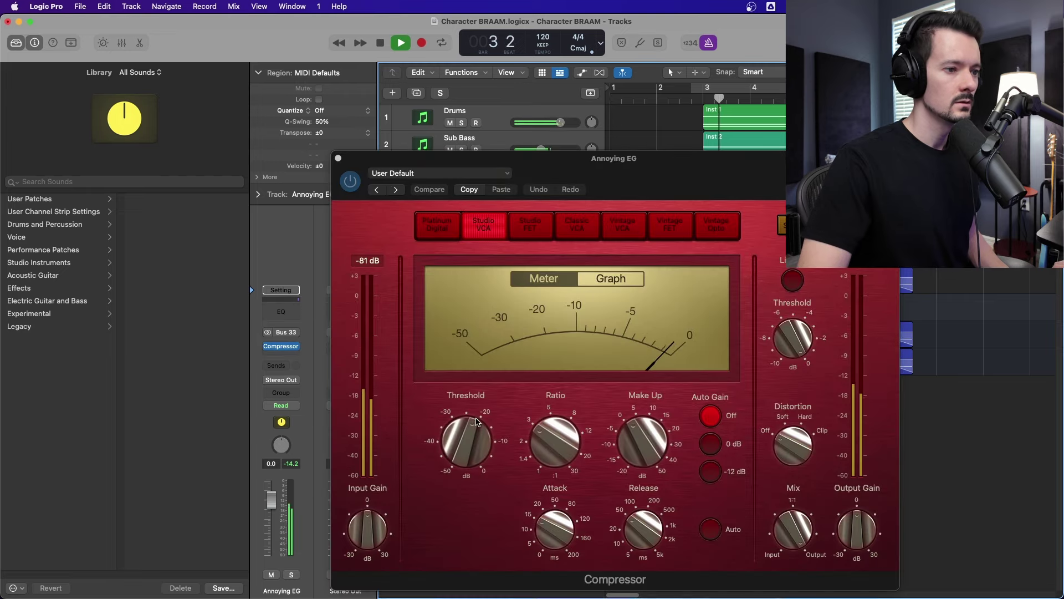
{"action": "left_click_drag", "start_coordinate": [477, 421], "coordinate": [469, 429]}
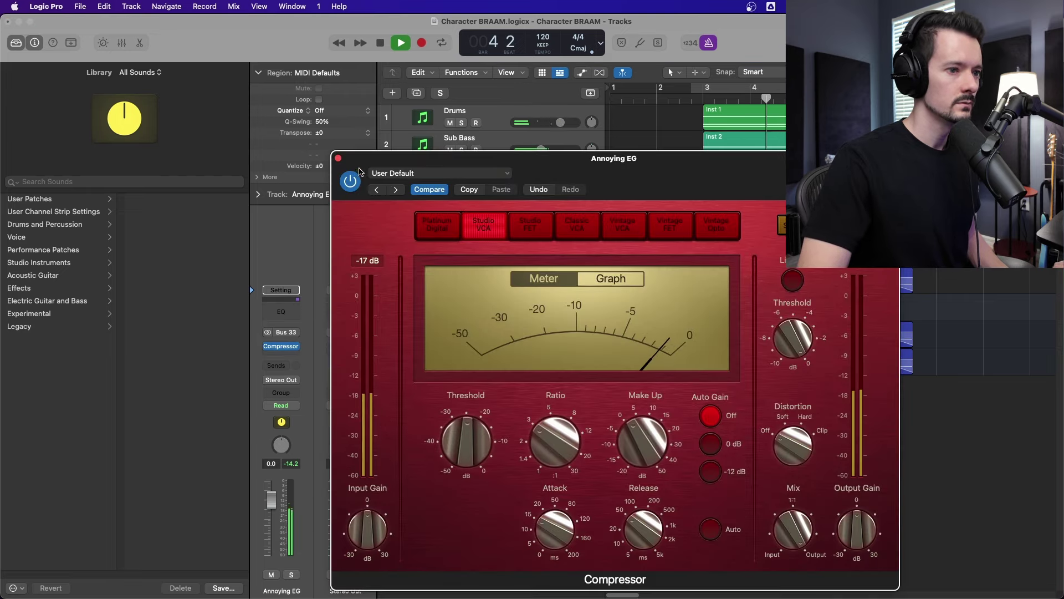
{"action": "left_click", "coordinate": [339, 160]}
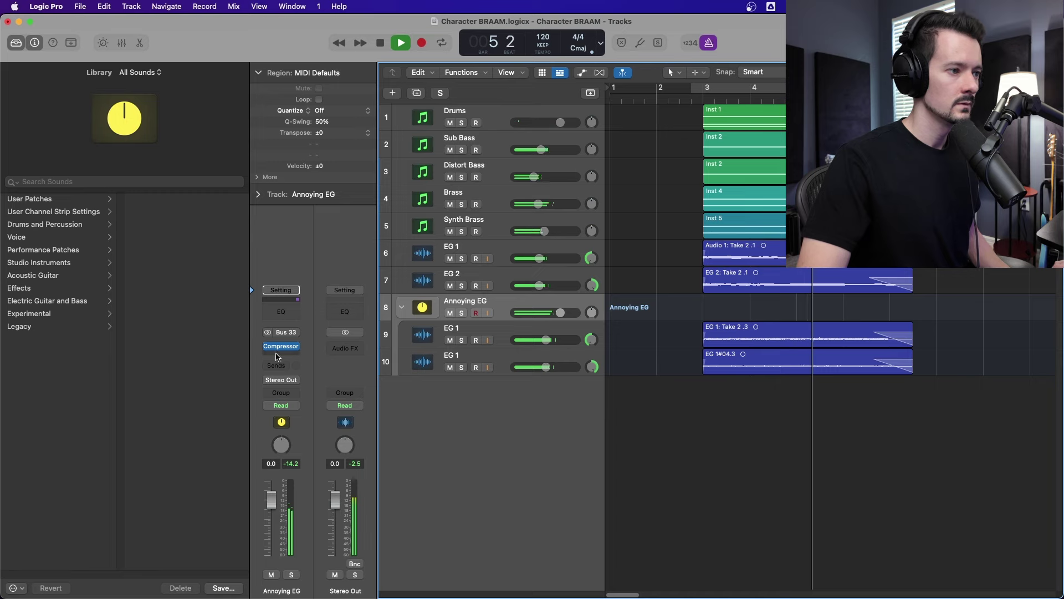
- Add a Channel EQ to the Annoying EG stack with a 141 Hz, 12 dB/Oct low cut at Q 0.48, and play from bar 3
{"action": "key", "text": "space"}
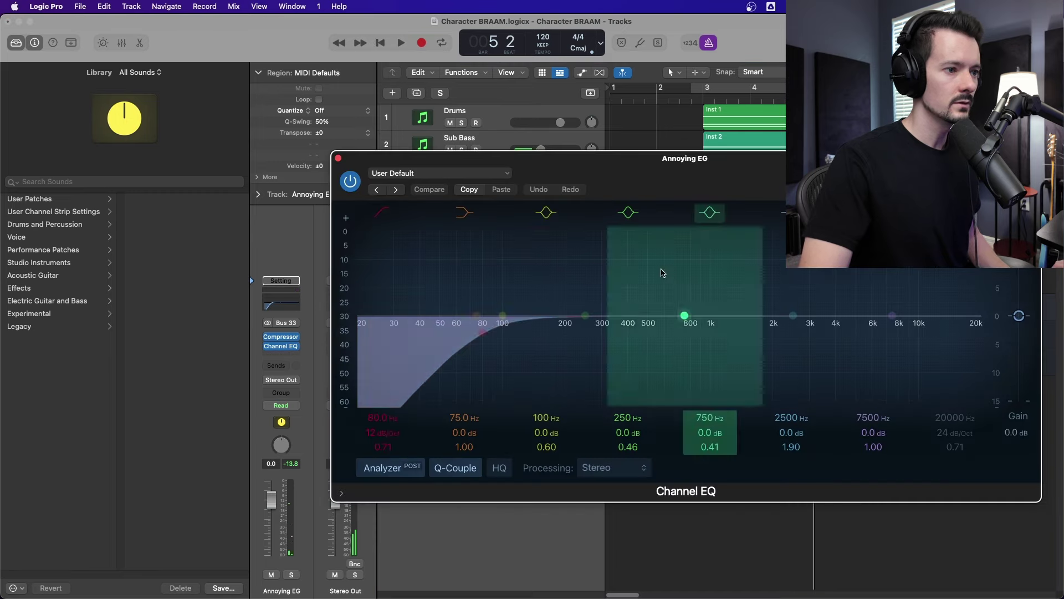
{"action": "left_click_drag", "start_coordinate": [484, 343], "coordinate": [532, 339]}
{"action": "left_click_drag", "start_coordinate": [711, 169], "coordinate": [645, 280]}
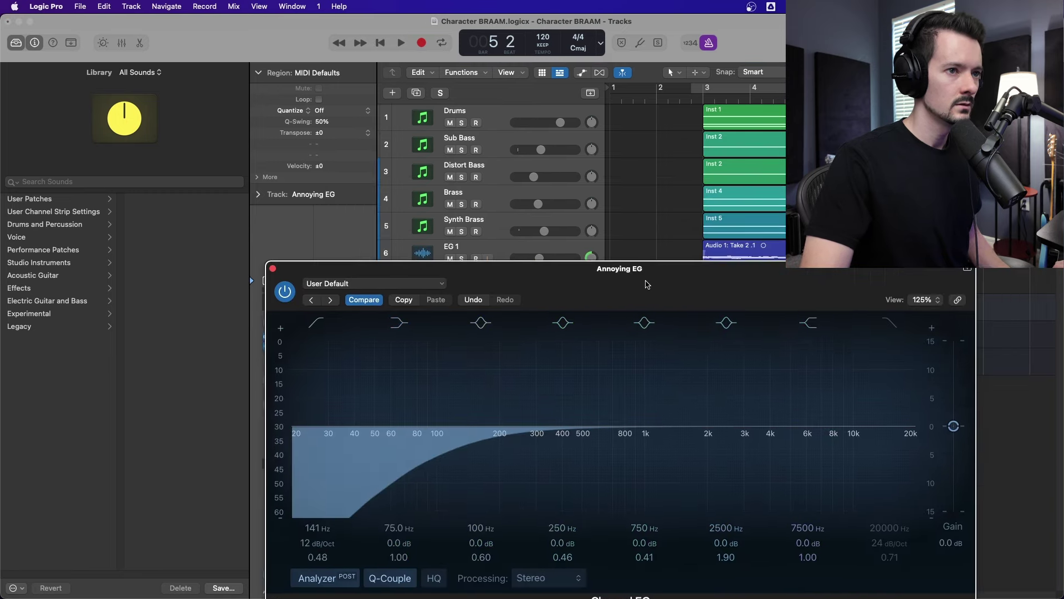
{"action": "left_click", "coordinate": [698, 94]}
{"action": "key", "text": "space"}
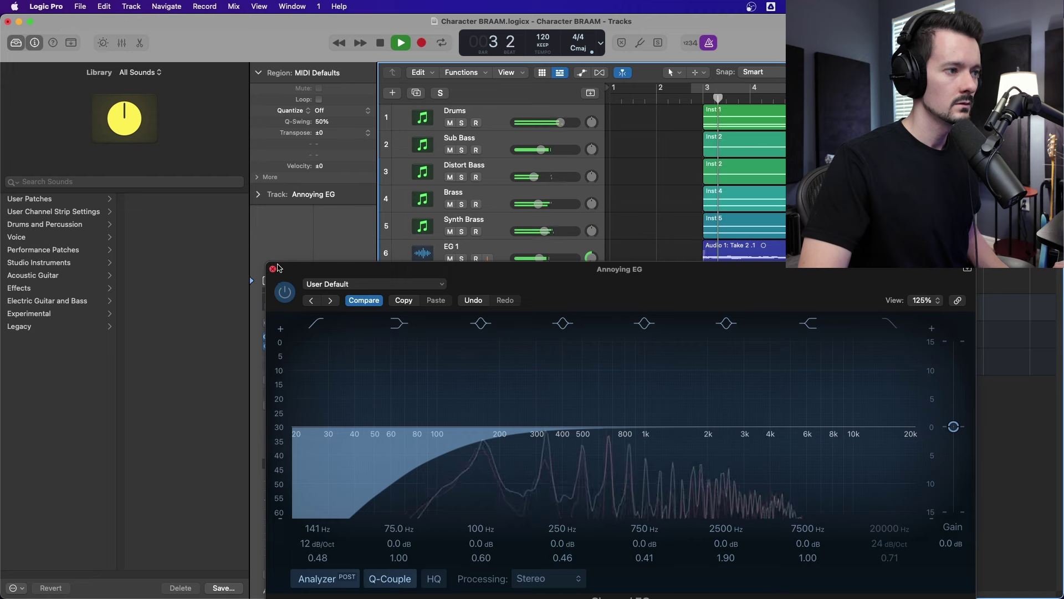
- Stop playback and lower the Annoying EG stack's volume to -4.1 dB
{"action": "left_click", "coordinate": [273, 270]}
{"action": "key", "text": "space"}
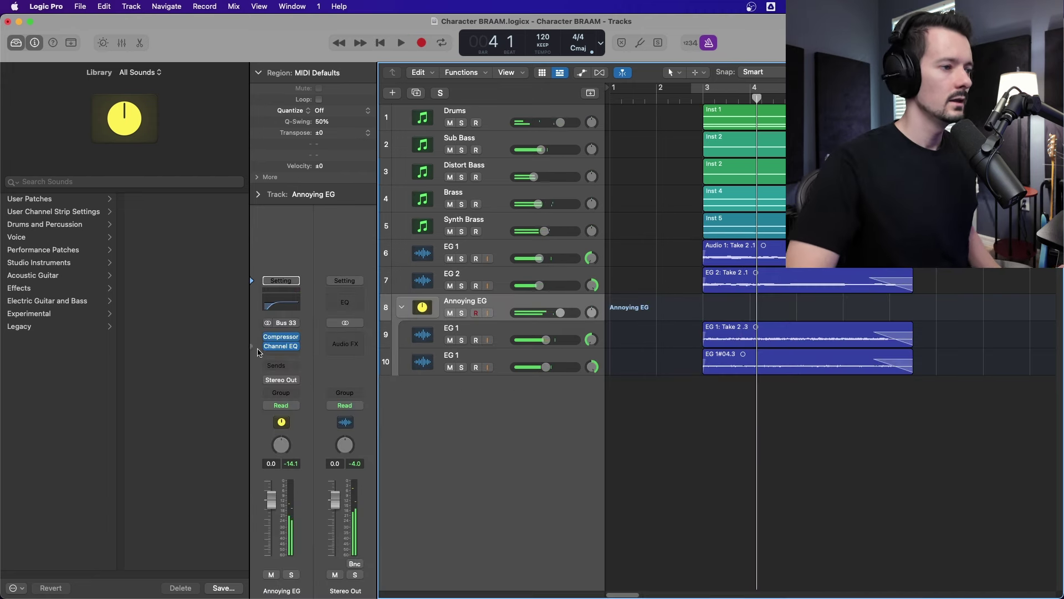
{"action": "left_click_drag", "start_coordinate": [558, 313], "coordinate": [553, 314]}
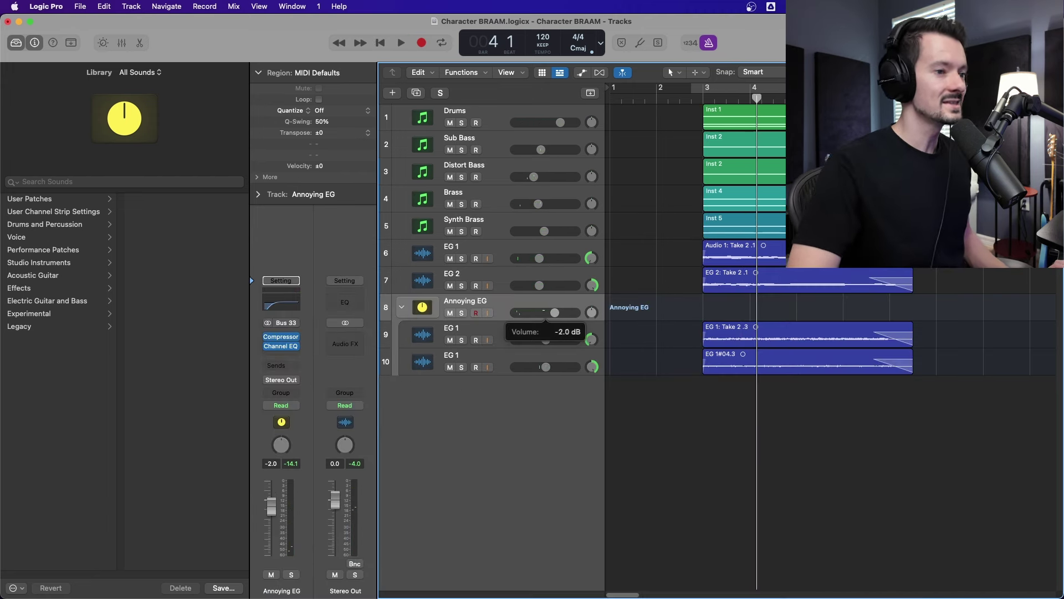
- Insert a Bitcrusher after the Channel EQ on the Annoying EG stack and start playback
{"action": "left_click", "coordinate": [284, 356]}
{"action": "mouse_move", "coordinate": [291, 492]}
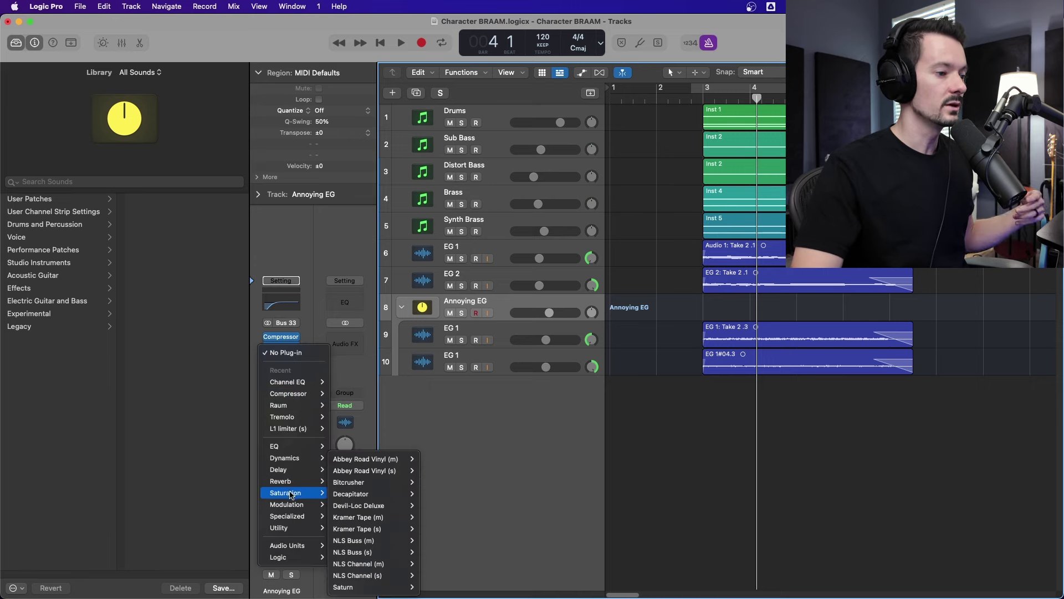
{"action": "mouse_move", "coordinate": [350, 484]}
{"action": "left_click", "coordinate": [427, 483]}
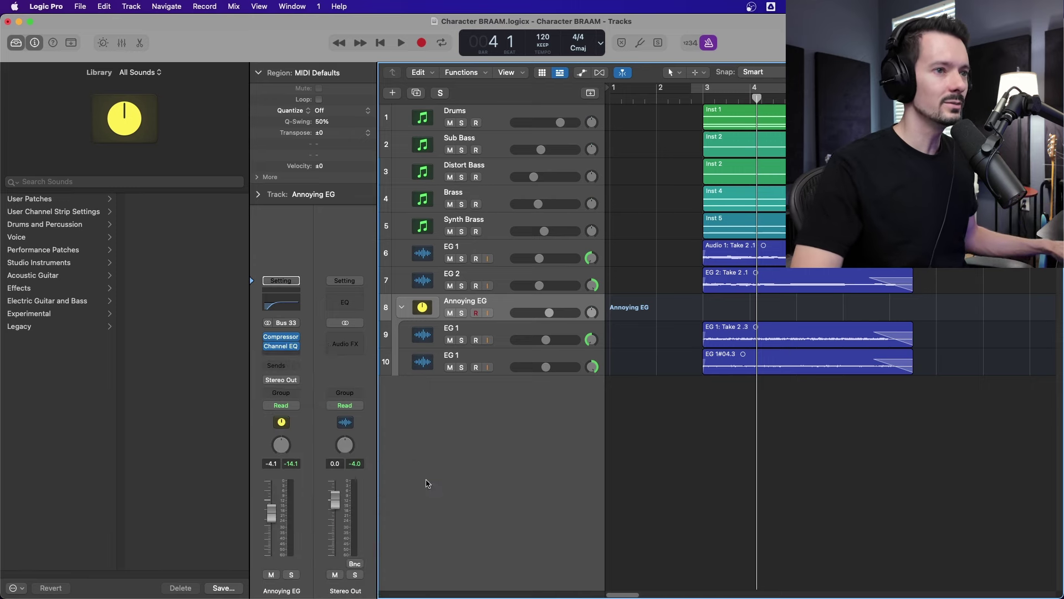
{"action": "key", "text": "space"}
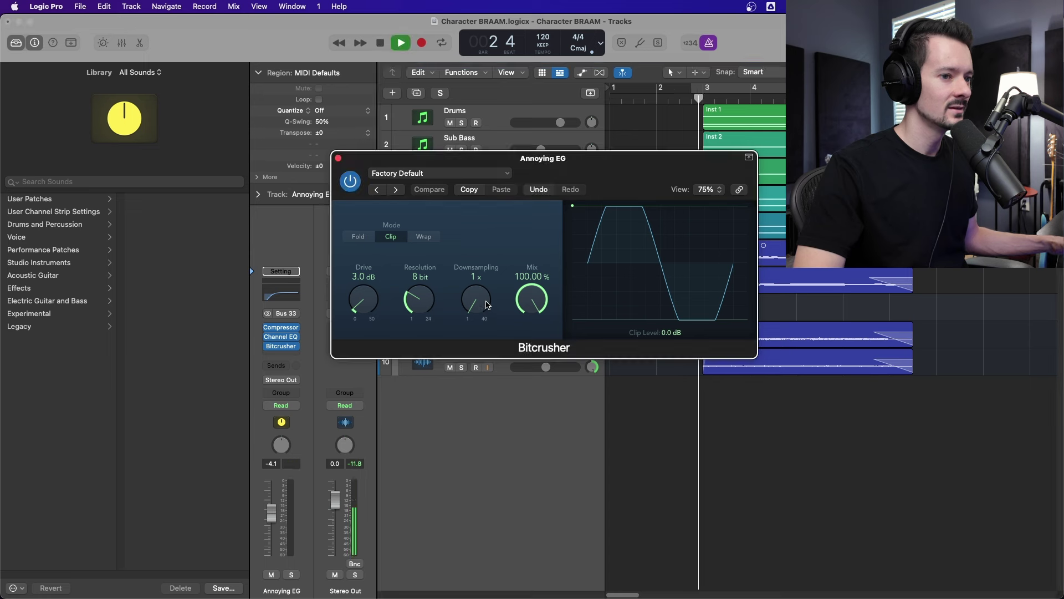
- Set the Bitcrusher to 8x downsampling, 4 bit resolution and 36% mix, and replay the result from just before bar 3
{"action": "left_click_drag", "start_coordinate": [488, 307], "coordinate": [486, 276]}
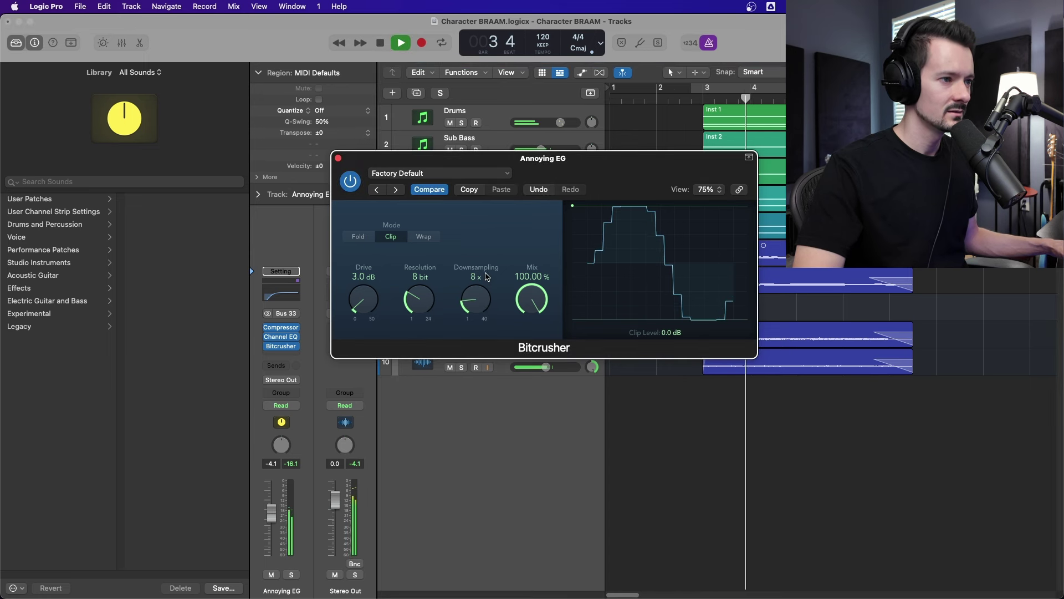
{"action": "left_click_drag", "start_coordinate": [414, 297], "coordinate": [421, 324]}
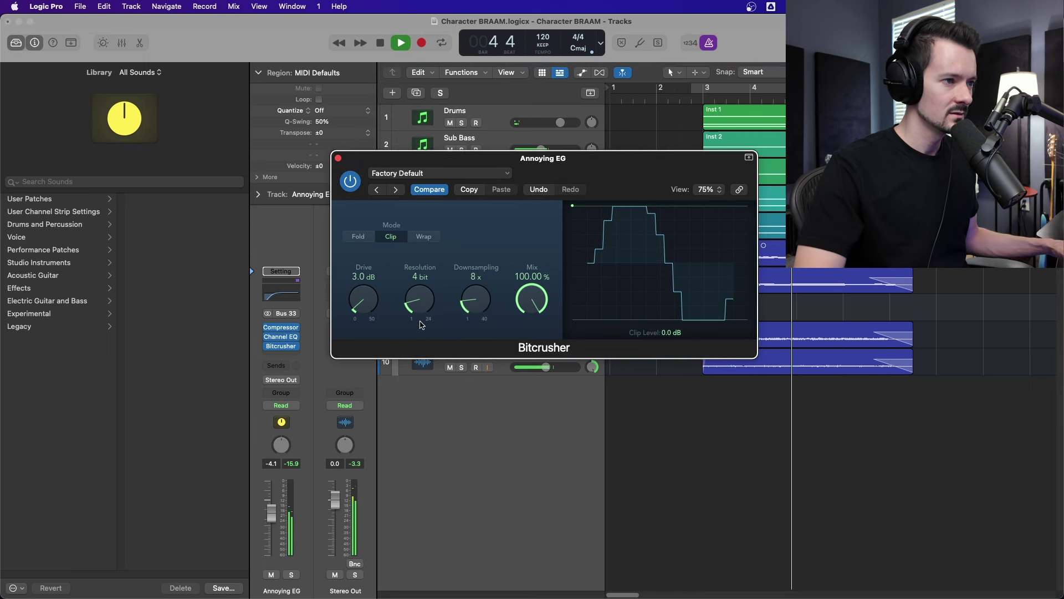
{"action": "left_click_drag", "start_coordinate": [532, 300], "coordinate": [536, 311]}
{"action": "left_click_drag", "start_coordinate": [527, 379], "coordinate": [529, 364]}
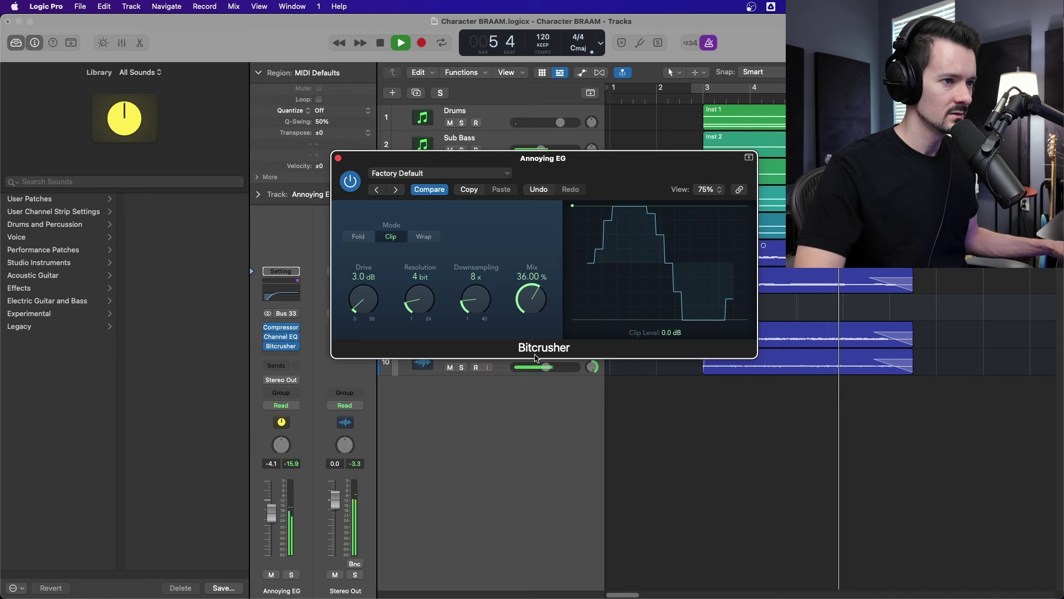
{"action": "key", "text": "space"}
{"action": "left_click", "coordinate": [691, 98]}
{"action": "key", "text": "space"}
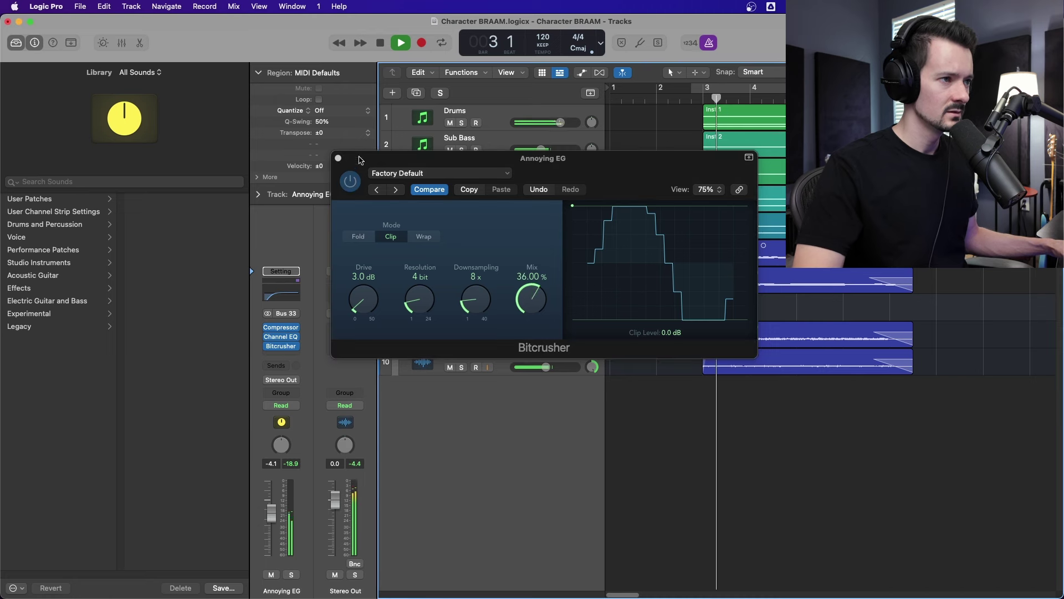
{"action": "left_click", "coordinate": [338, 158]}
- Insert the Raum reverb after the Bitcrusher on the Annoying EG stack and adjust its Mix during playback
{"action": "left_click", "coordinate": [280, 355]}
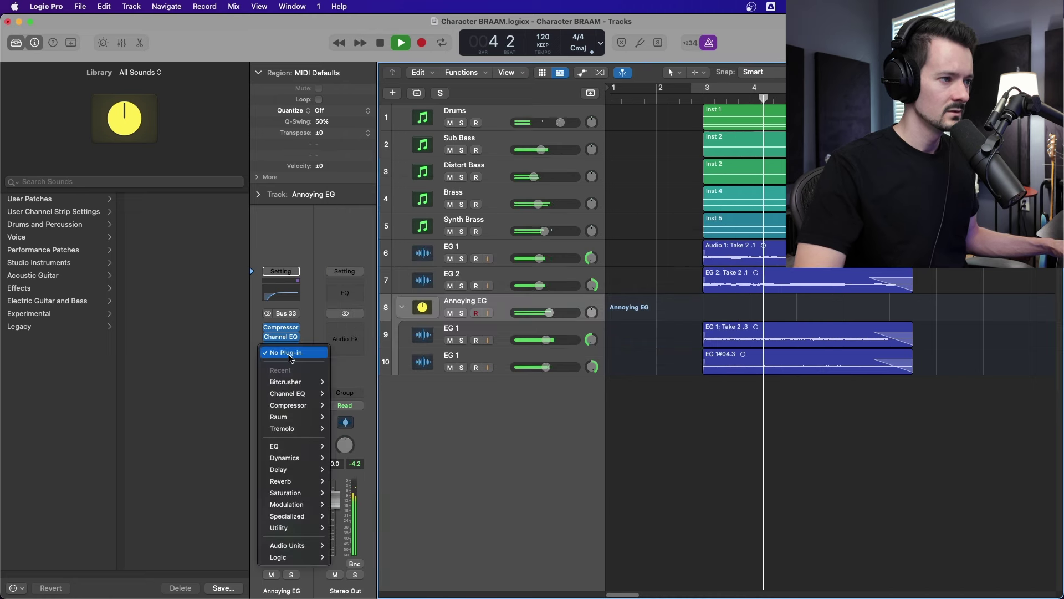
{"action": "mouse_move", "coordinate": [311, 416]}
{"action": "left_click", "coordinate": [344, 417]}
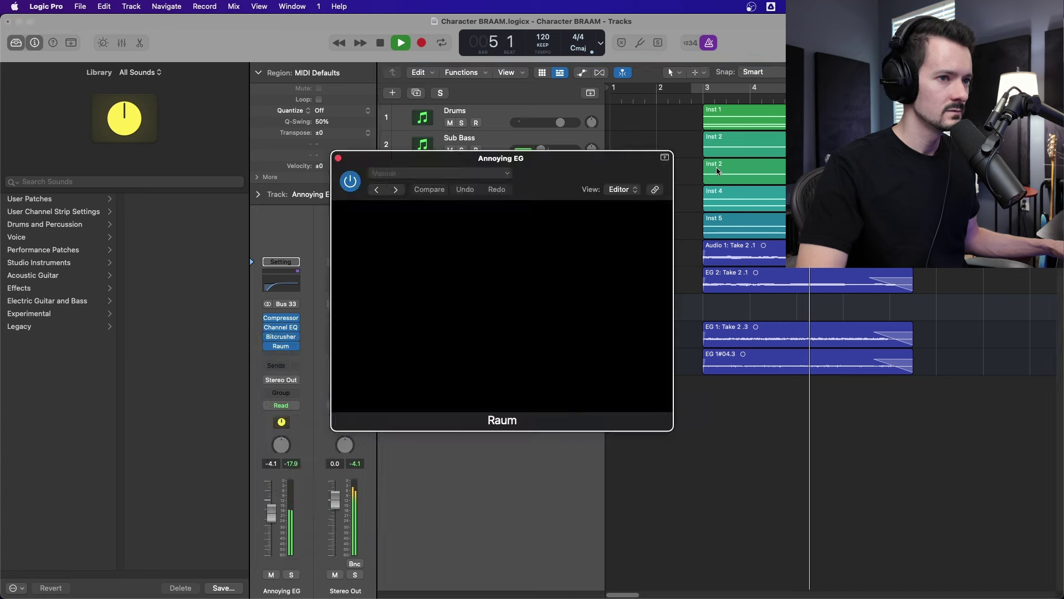
{"action": "left_click_drag", "start_coordinate": [504, 321], "coordinate": [505, 319]}
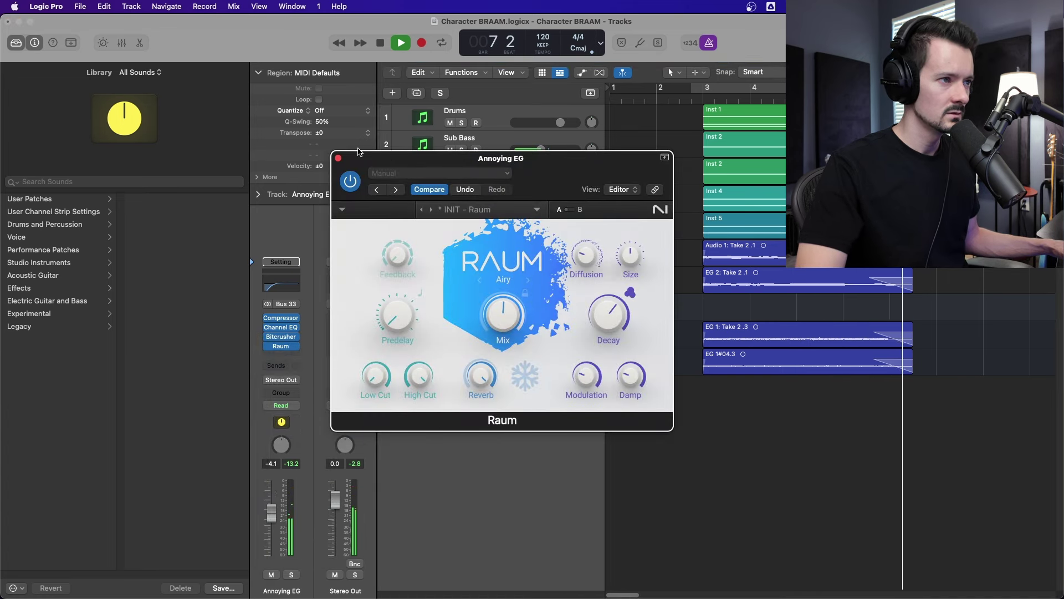
{"action": "key", "text": "space"}
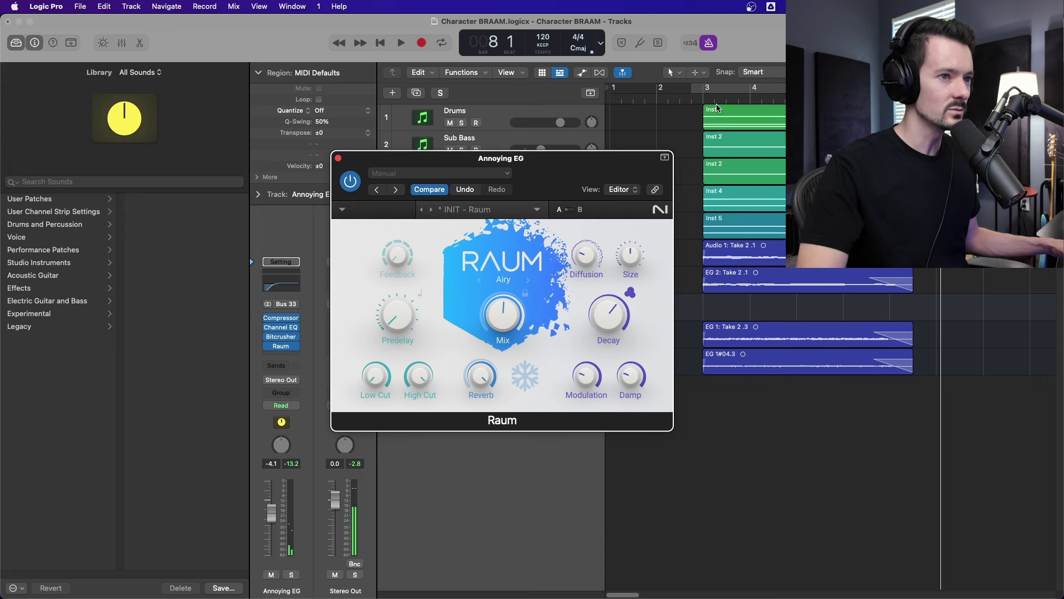
- Play from just before bar 3 and raise Raum's Modulation to 44.5%
{"action": "left_click", "coordinate": [691, 102]}
{"action": "key", "text": "space"}
{"action": "left_click_drag", "start_coordinate": [580, 375], "coordinate": [579, 353]}
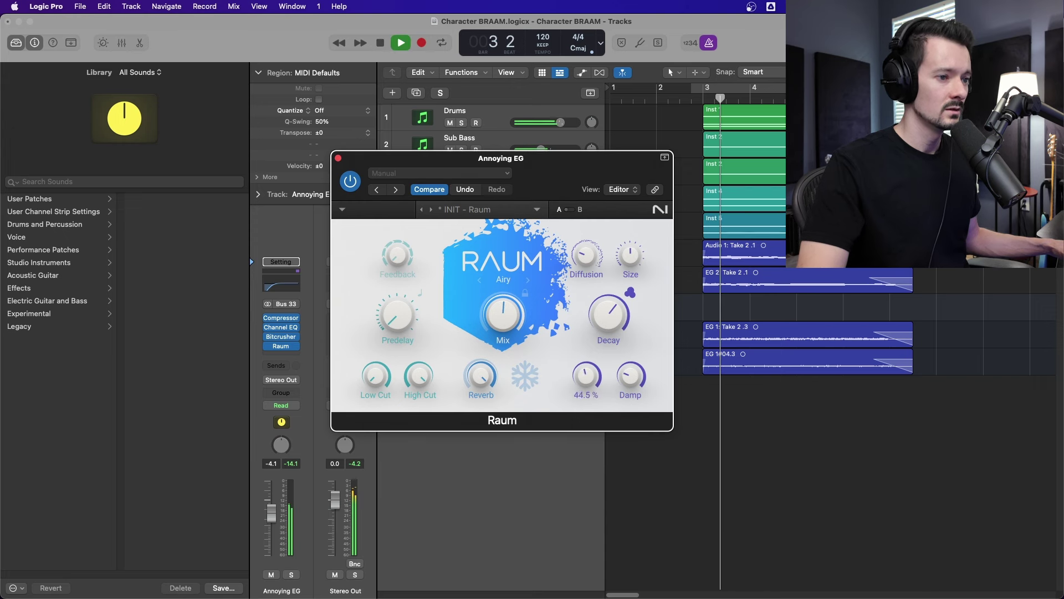
{"action": "left_click", "coordinate": [338, 158]}
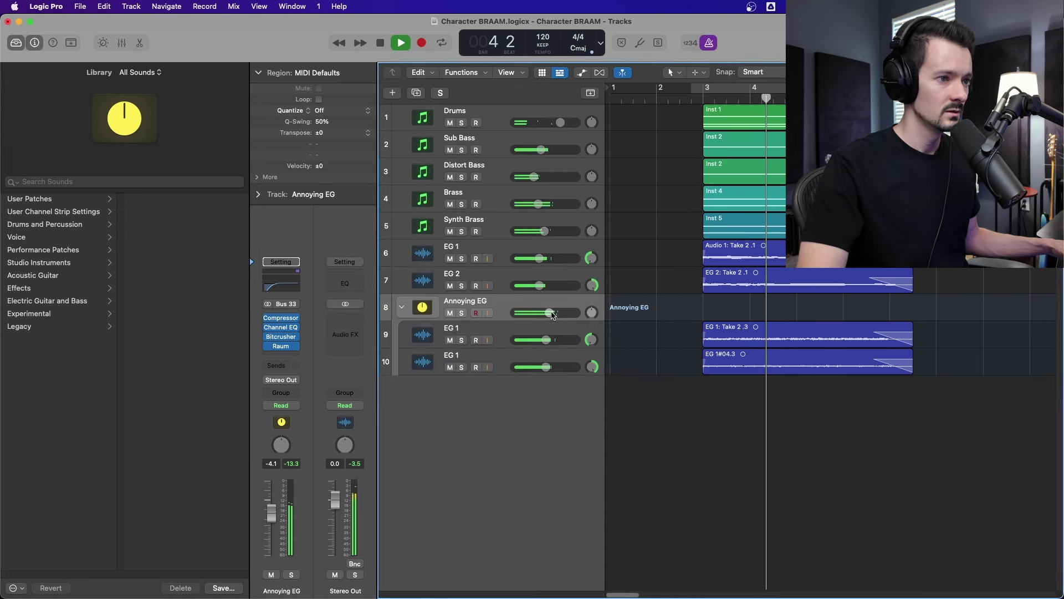
- Lower the Annoying EG stack's volume to -7.6 dB and review its Bitcrusher and Channel EQ settings
{"action": "left_click_drag", "start_coordinate": [549, 312], "coordinate": [540, 312]}
{"action": "left_click", "coordinate": [282, 336]}
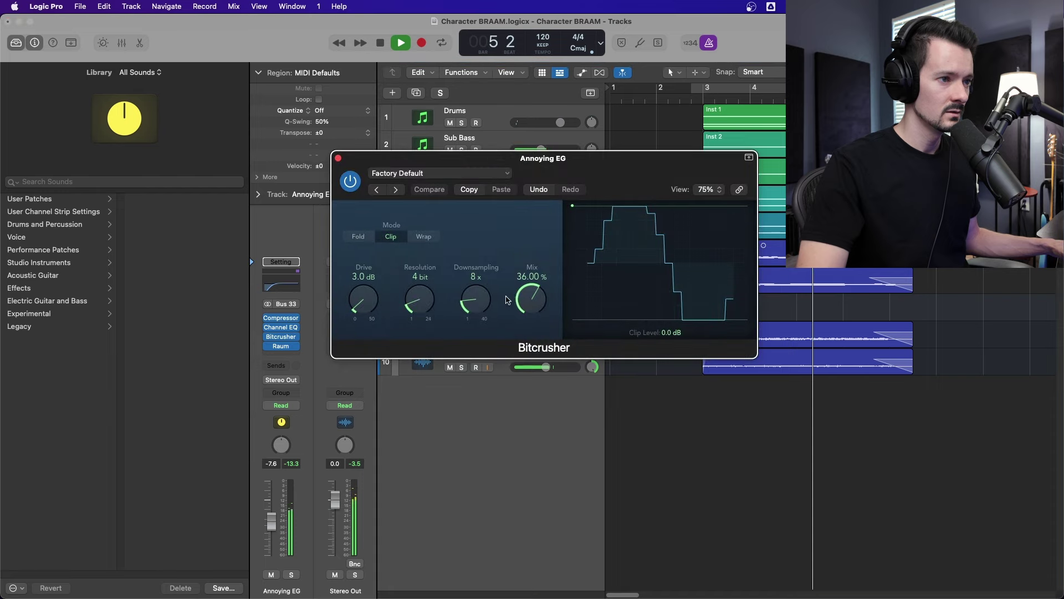
{"action": "left_click", "coordinate": [338, 159]}
{"action": "key", "text": "space"}
{"action": "left_click", "coordinate": [281, 327]}
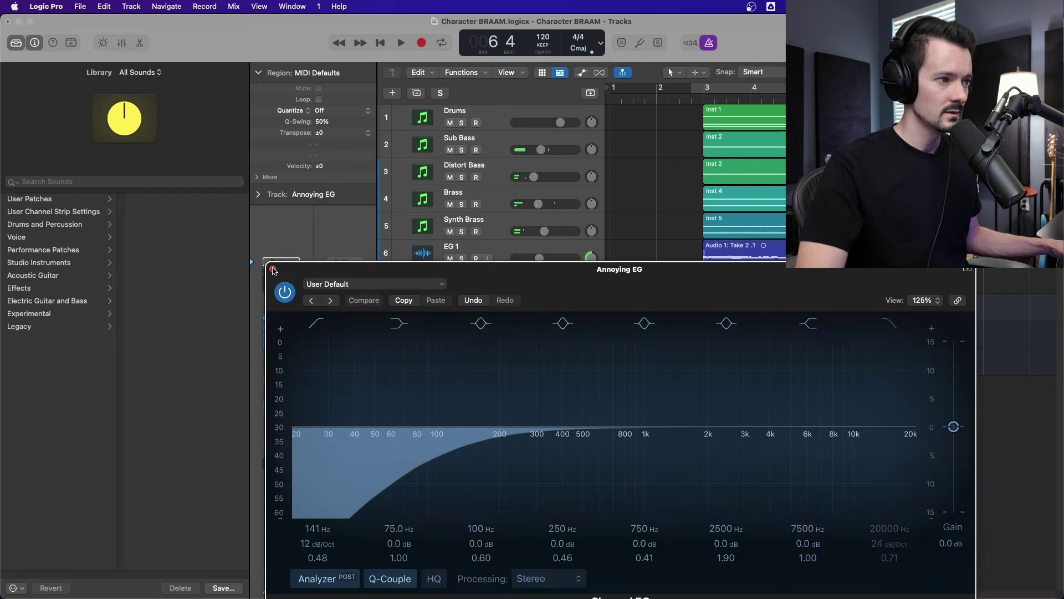
{"action": "left_click", "coordinate": [272, 269]}
- During playback from just before bar 3, set Annoying EG's Bitcrusher to Fold mode, 6 bit resolution, 5x downsampling and 16% mix
{"action": "left_click", "coordinate": [694, 99]}
{"action": "key", "text": "space"}
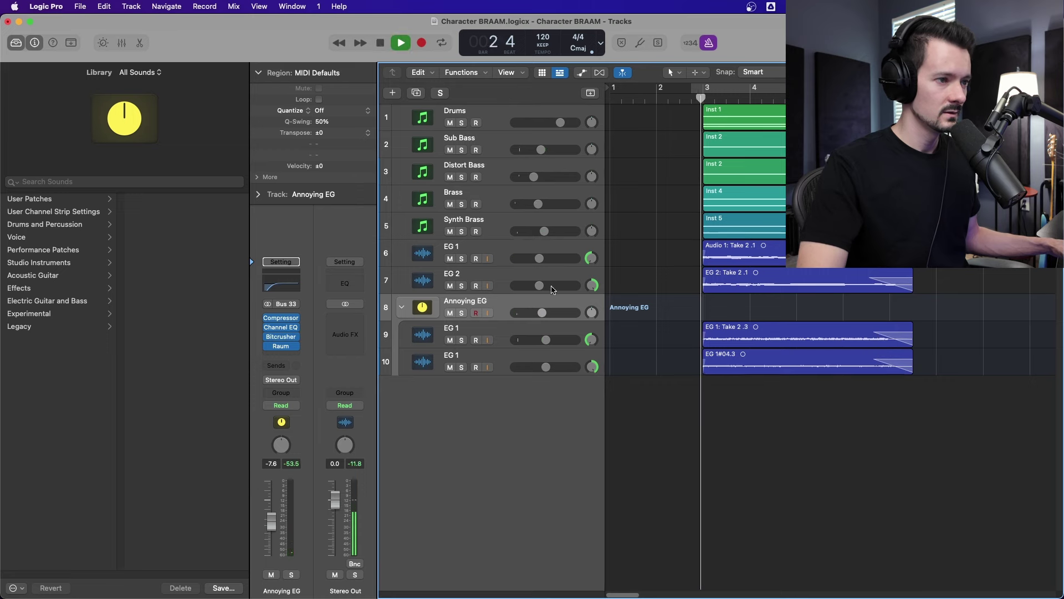
{"action": "left_click", "coordinate": [280, 336]}
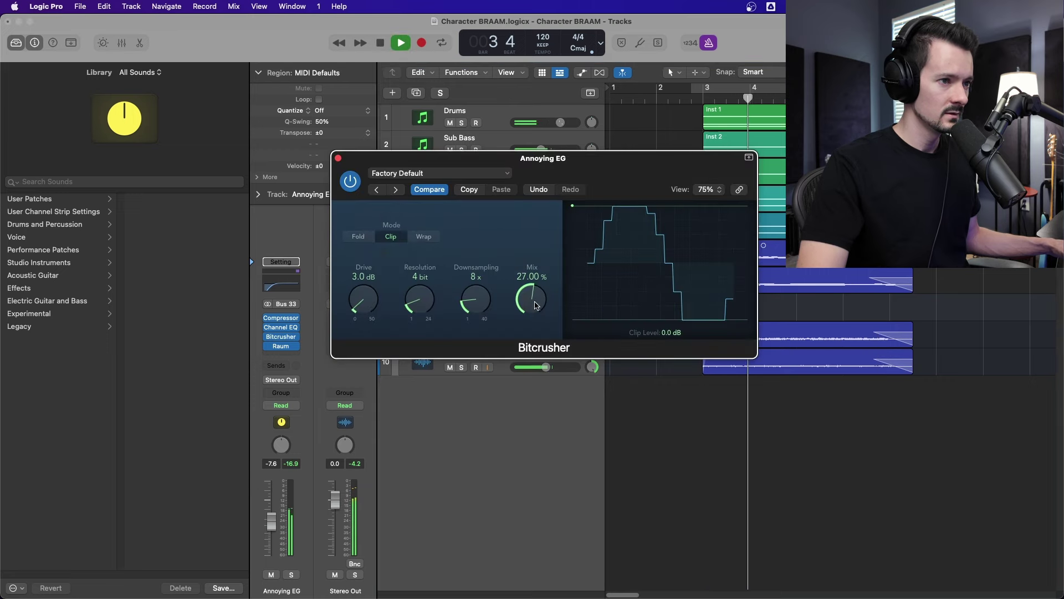
{"action": "left_click_drag", "start_coordinate": [537, 304], "coordinate": [535, 322]}
{"action": "left_click_drag", "start_coordinate": [421, 302], "coordinate": [483, 321]}
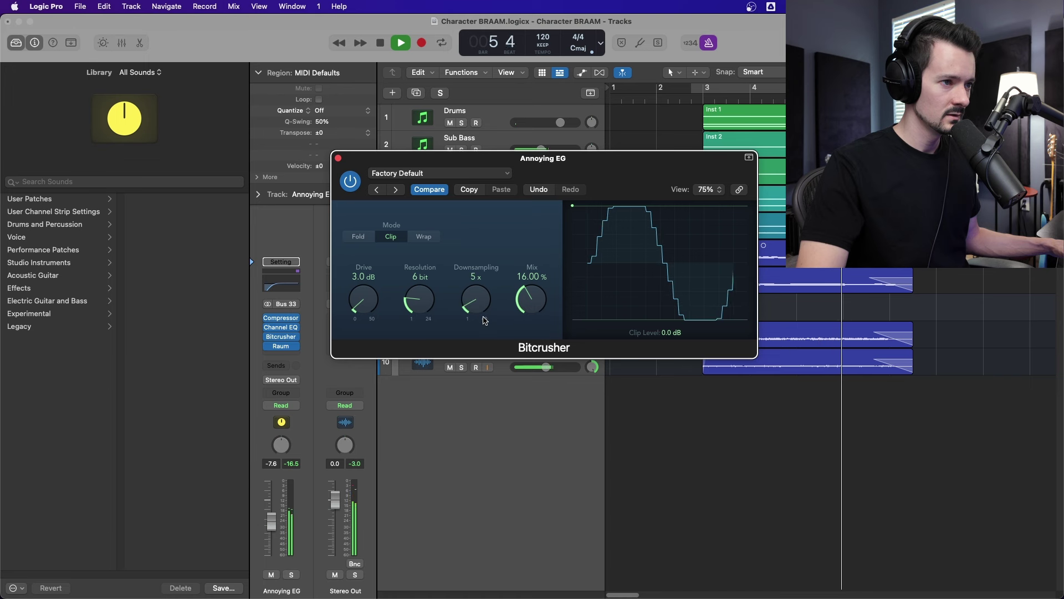
{"action": "left_click", "coordinate": [358, 236]}
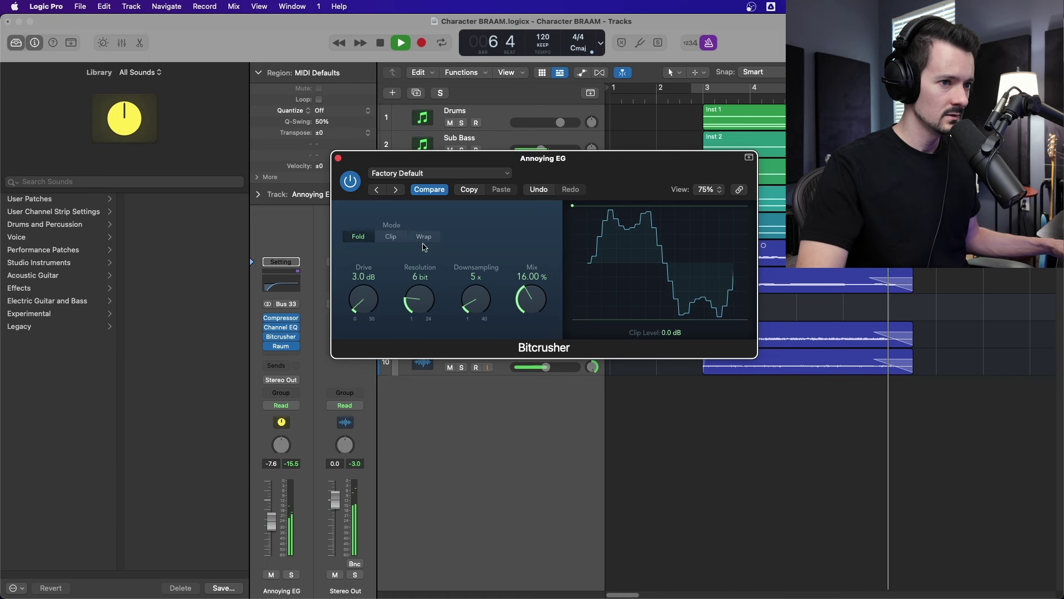
{"action": "left_click", "coordinate": [690, 102]}
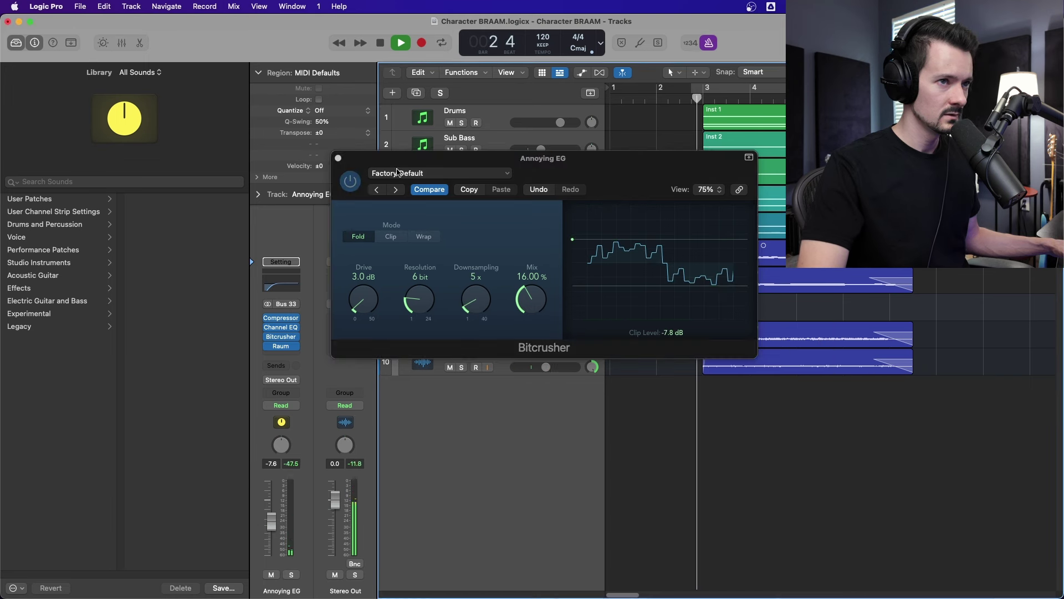
{"action": "left_click", "coordinate": [338, 158]}
- Solo the Annoying EG stack and set the damping of its Raum reverb to 51.0% while listening
{"action": "left_click", "coordinate": [461, 313]}
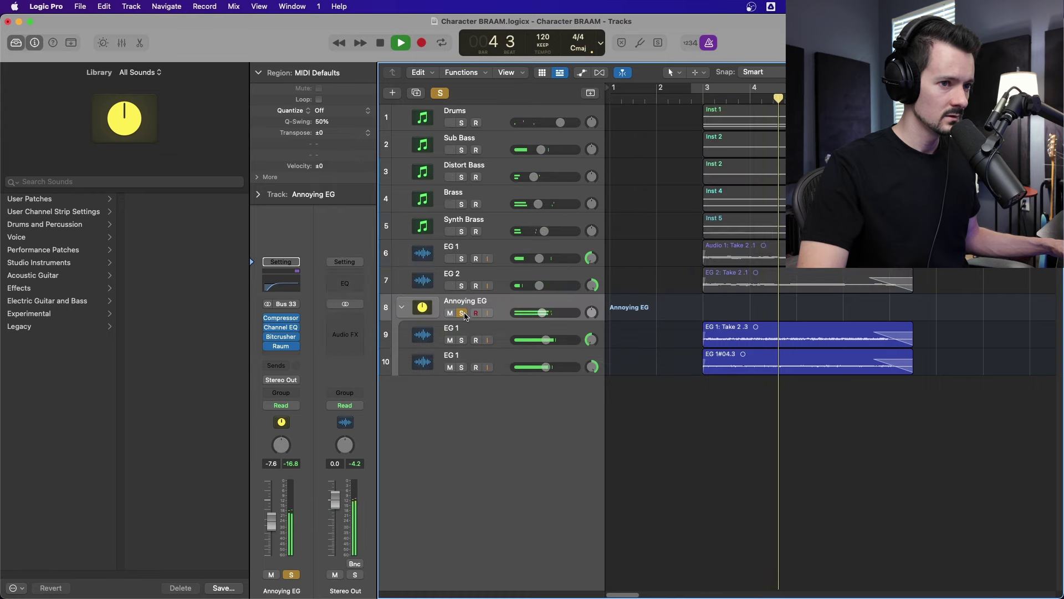
{"action": "left_click", "coordinate": [284, 348]}
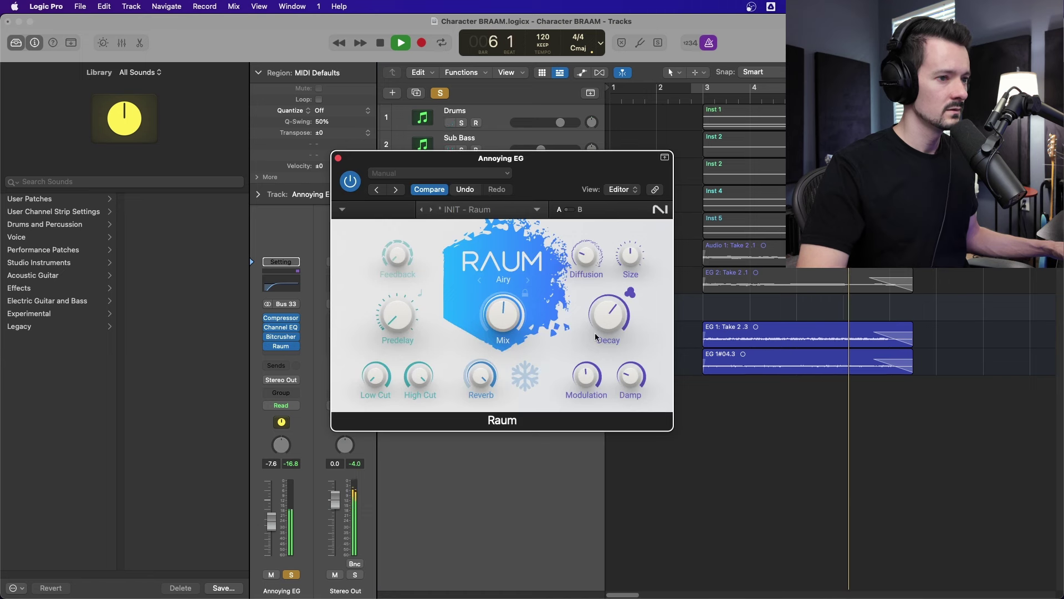
{"action": "left_click", "coordinate": [697, 86]}
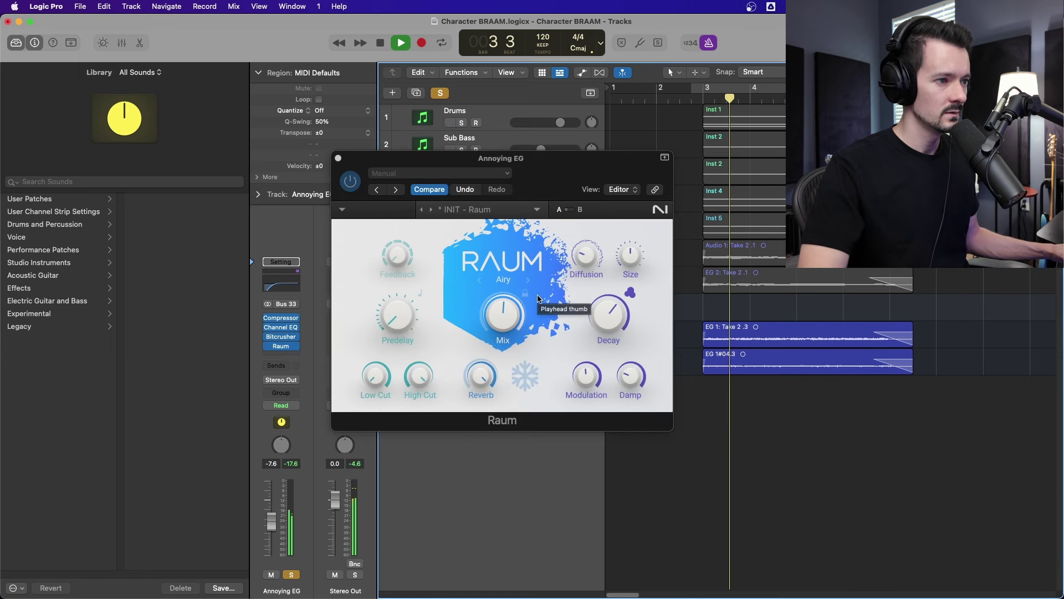
{"action": "left_click", "coordinate": [625, 376]}
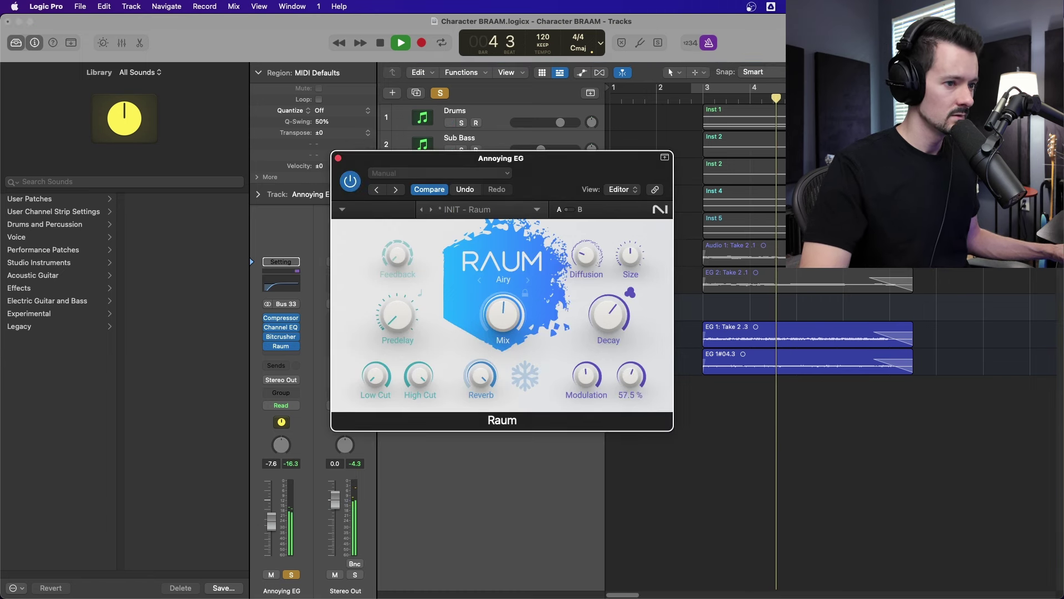
{"action": "left_click_drag", "start_coordinate": [631, 377], "coordinate": [630, 384]}
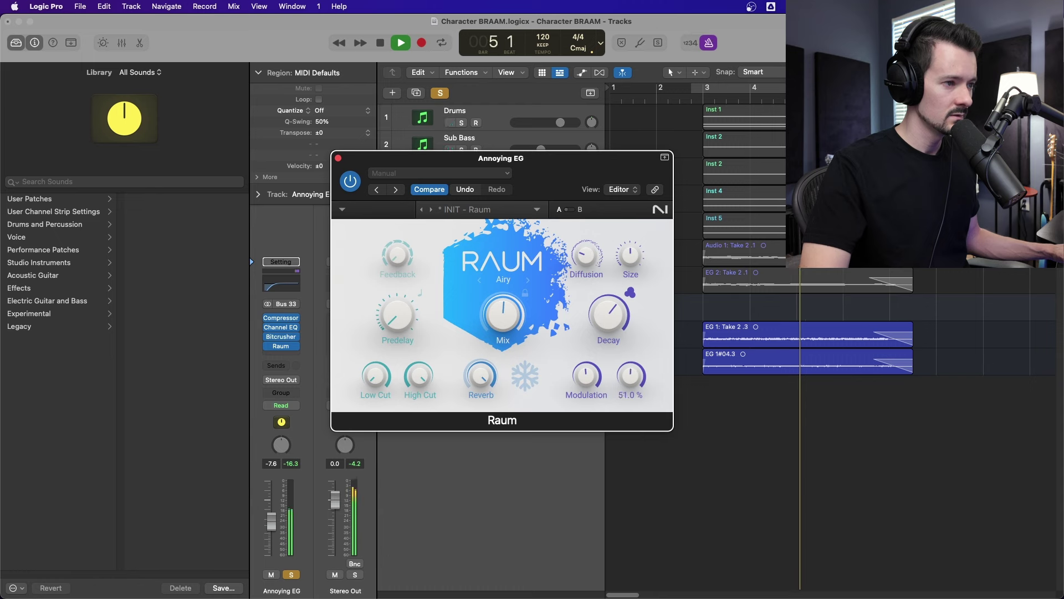
{"action": "left_click", "coordinate": [338, 158]}
- Stop playback and replace the Bitcrusher on Annoying EG with the Decapitator saturation plug-in
{"action": "key", "text": "space"}
{"action": "left_click", "coordinate": [298, 338]}
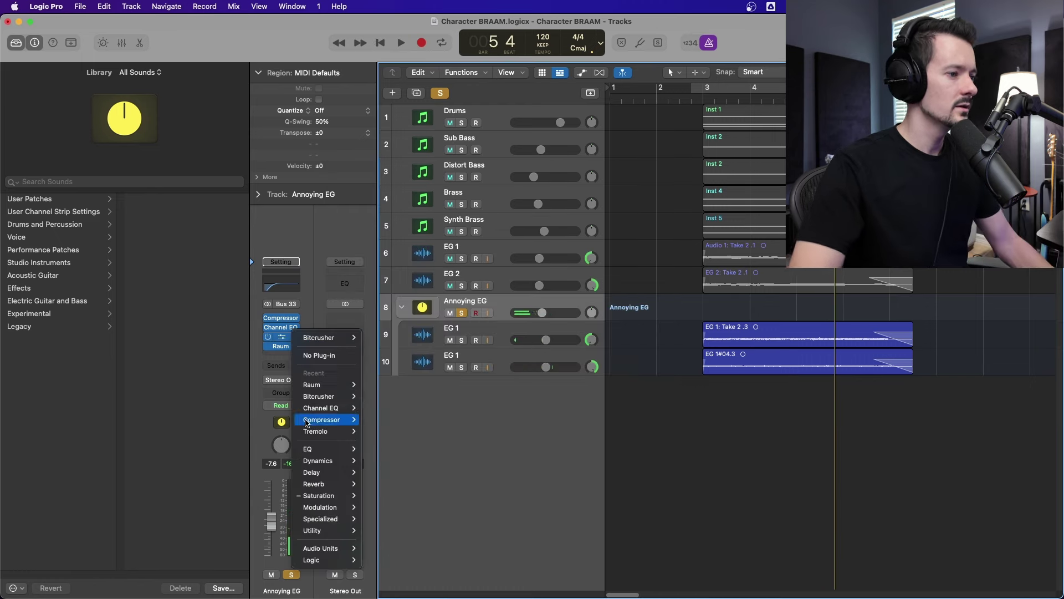
{"action": "mouse_move", "coordinate": [351, 489]}
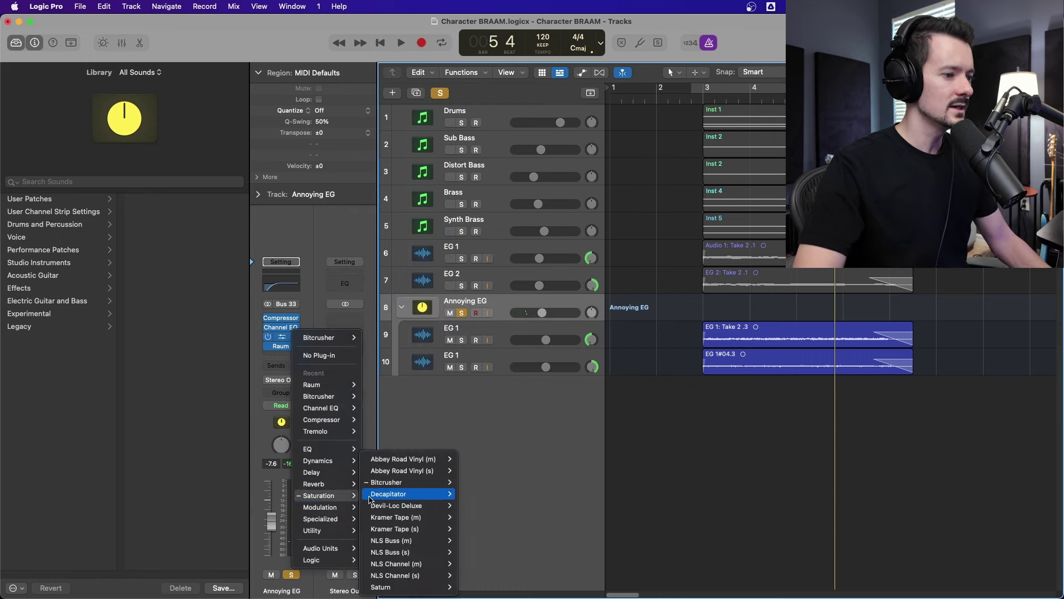
{"action": "left_click", "coordinate": [471, 499]}
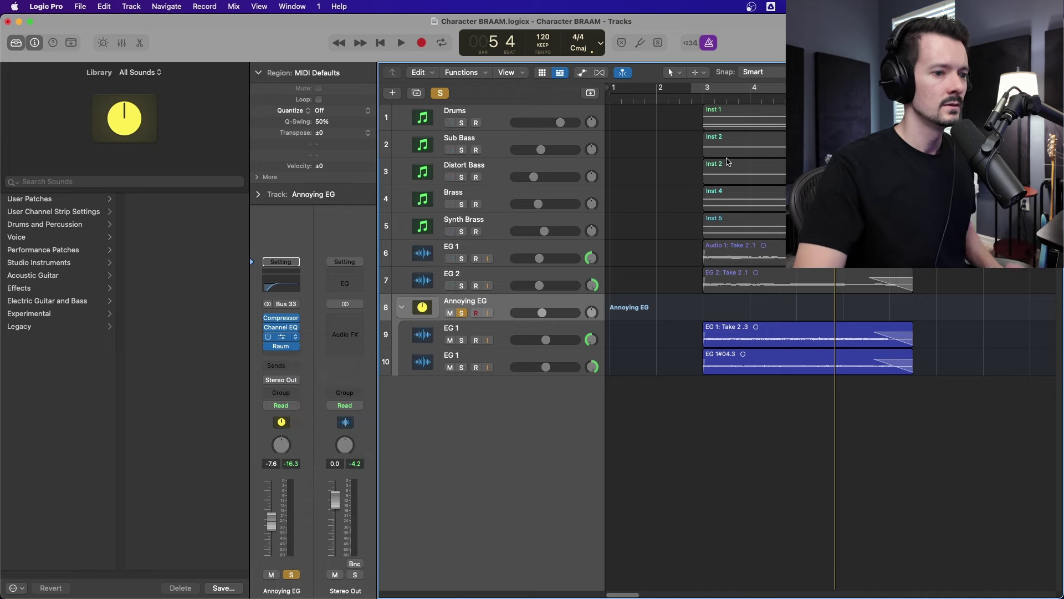
- Turn on Punish in Decapitator and choose style E after comparing the styles in playback
{"action": "key", "text": "space"}
{"action": "left_click", "coordinate": [440, 268]}
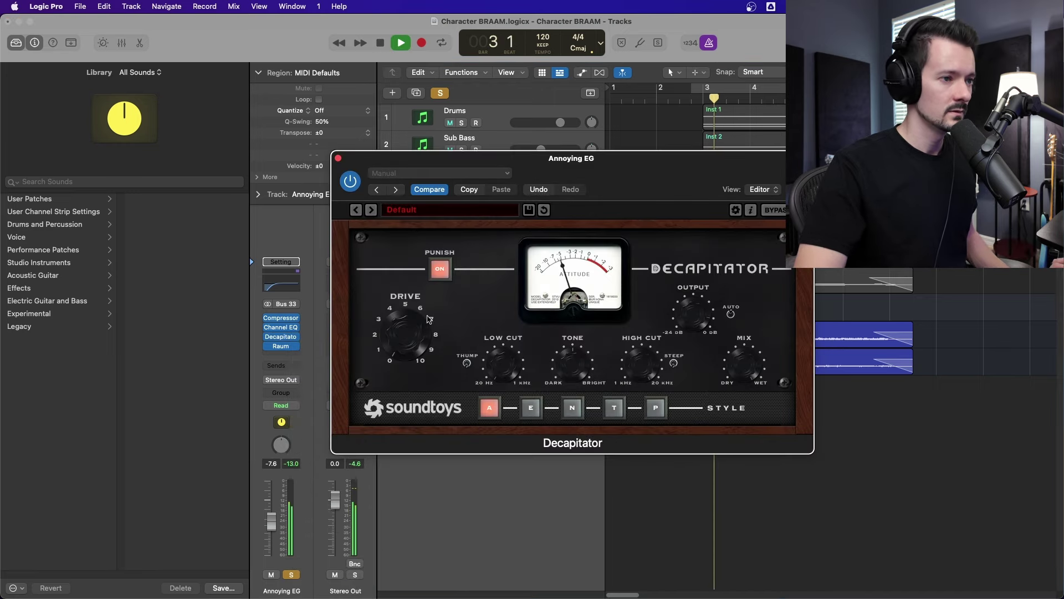
{"action": "key", "text": "space"}
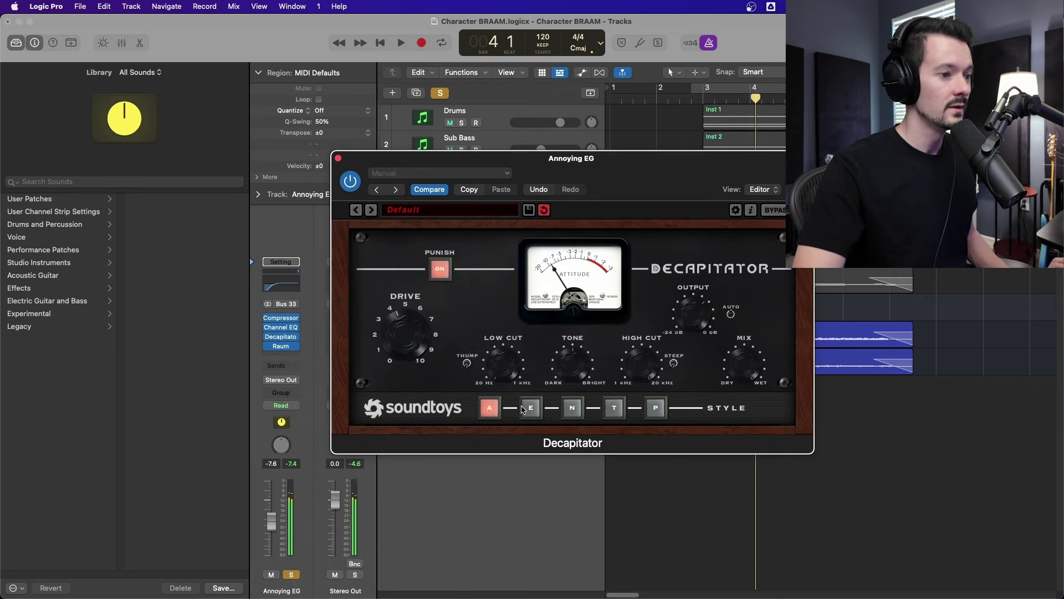
{"action": "key", "text": "space"}
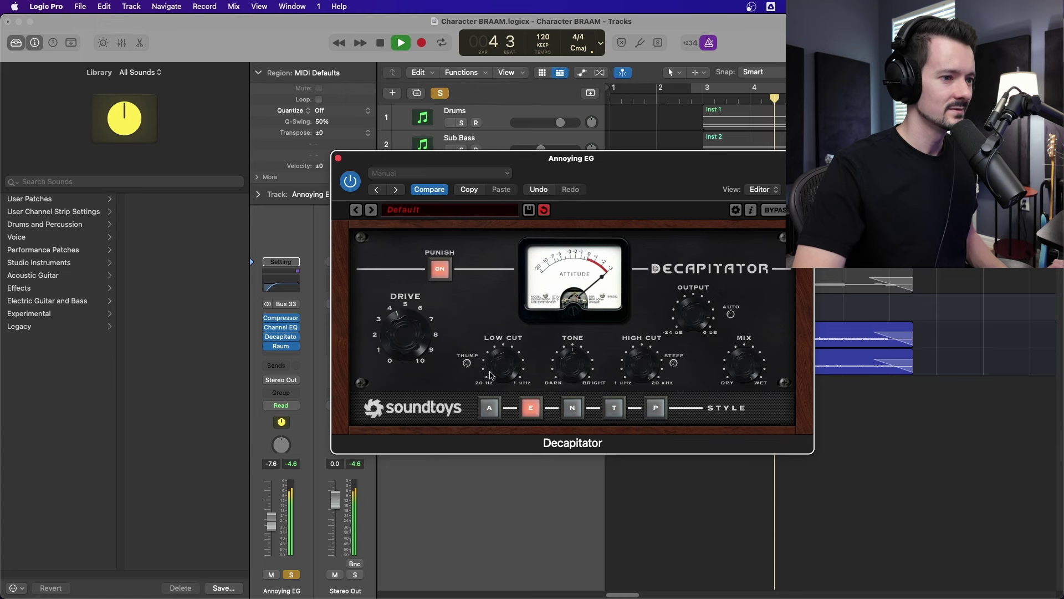
{"action": "key", "text": "space"}
{"action": "key", "text": "space"}
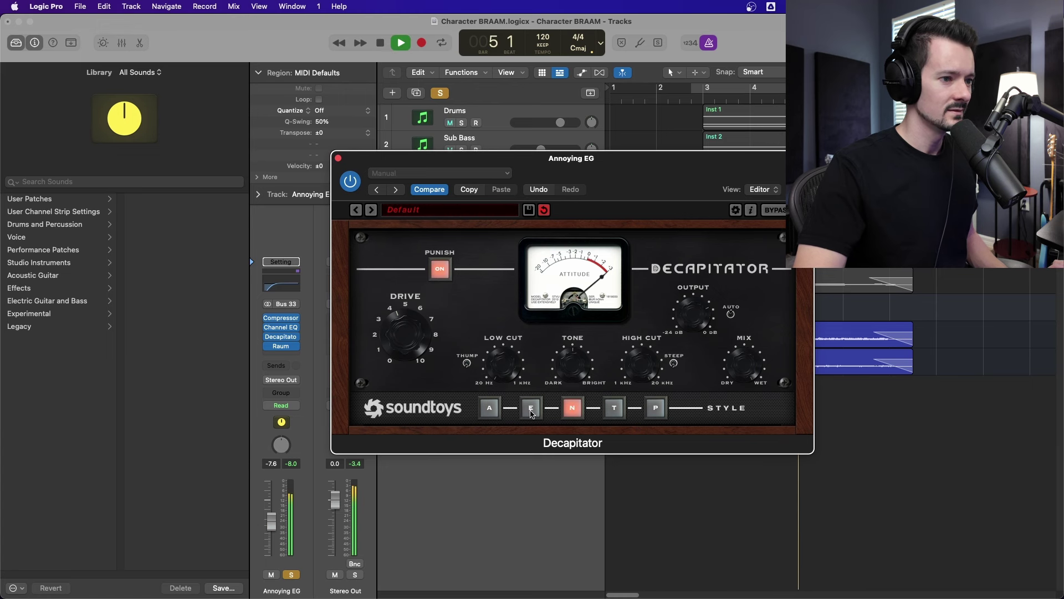
{"action": "key", "text": "space"}
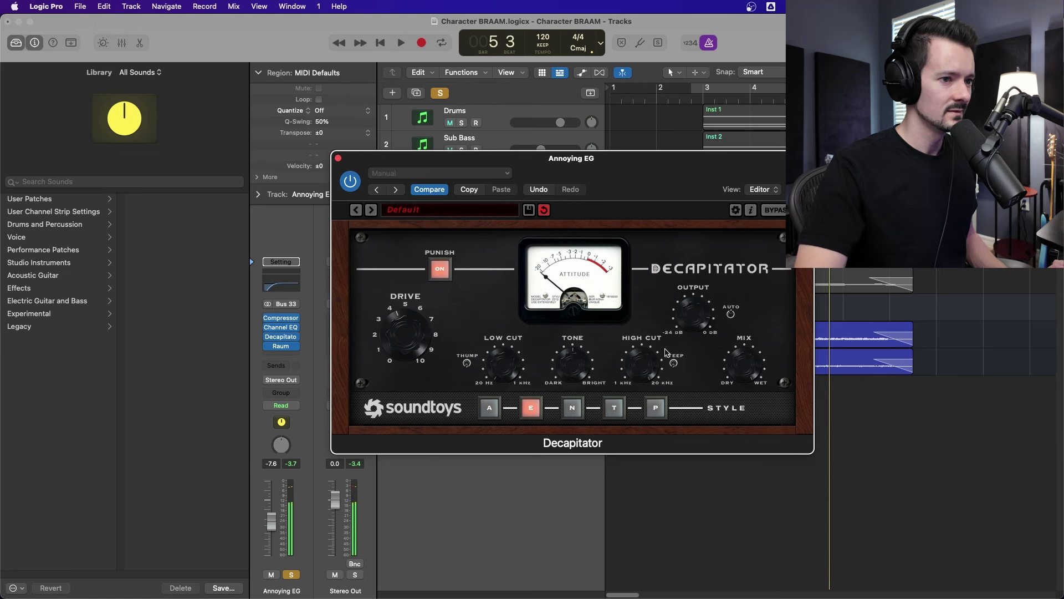
- Move the Decapitator window clear of the timeline and audition the distortion on the soloed Annoying EG stack
{"action": "left_click_drag", "start_coordinate": [670, 165], "coordinate": [628, 133]}
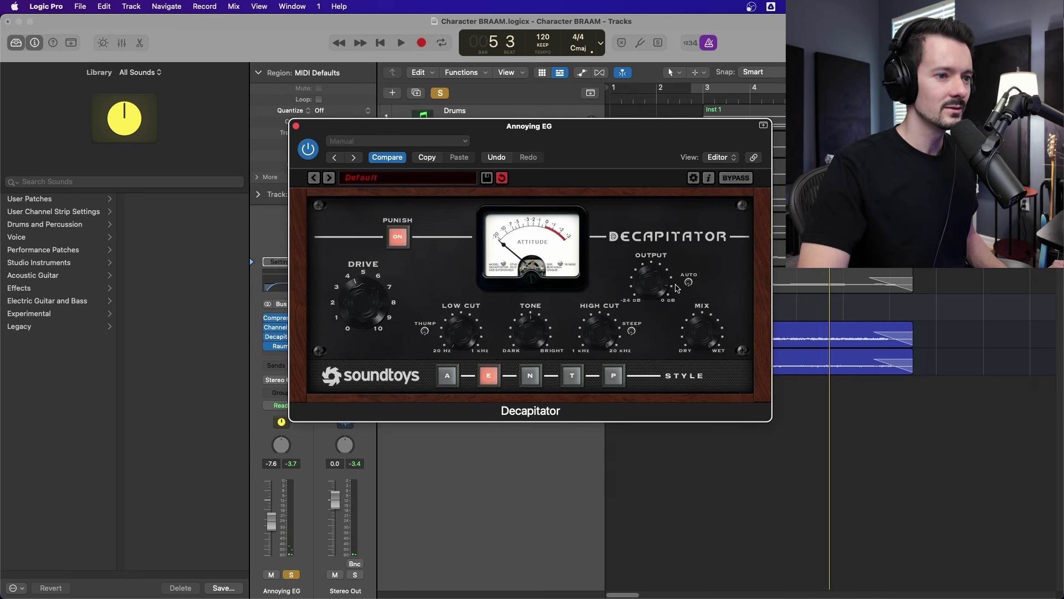
{"action": "left_click_drag", "start_coordinate": [661, 155], "coordinate": [609, 153]}
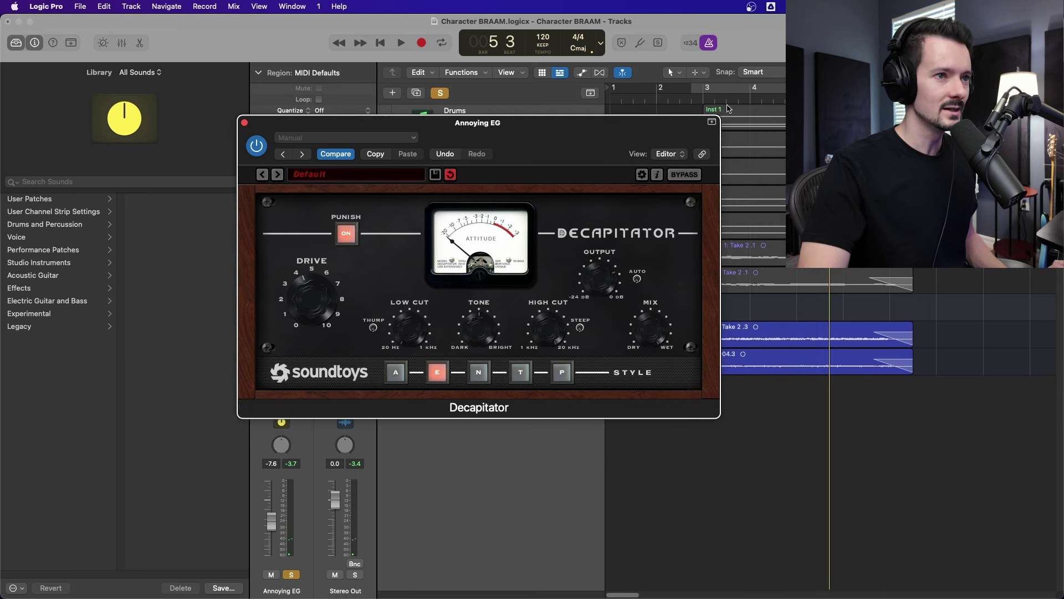
{"action": "key", "text": "space"}
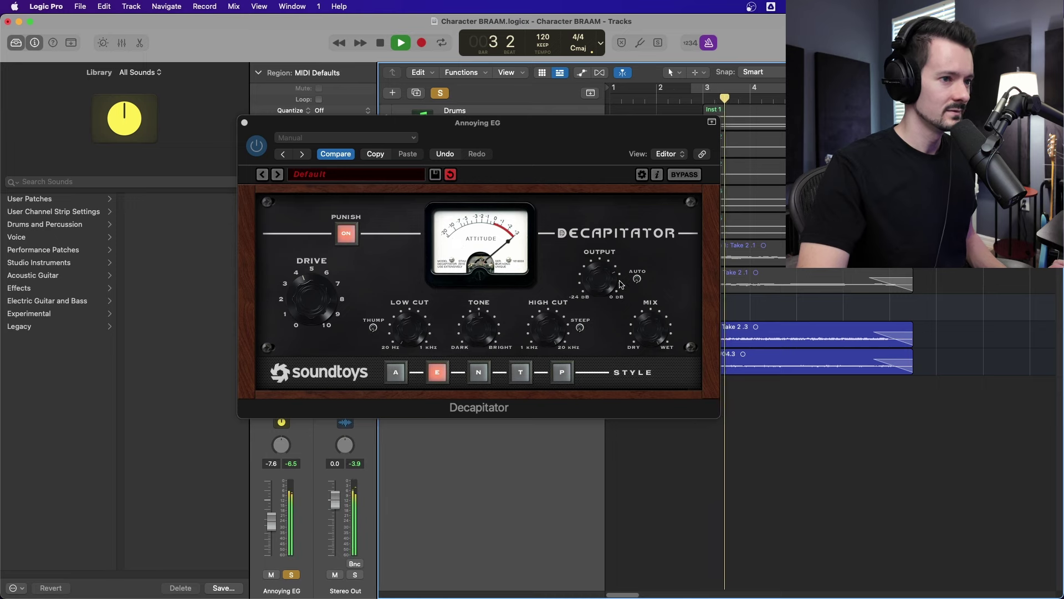
{"action": "left_click", "coordinate": [593, 315]}
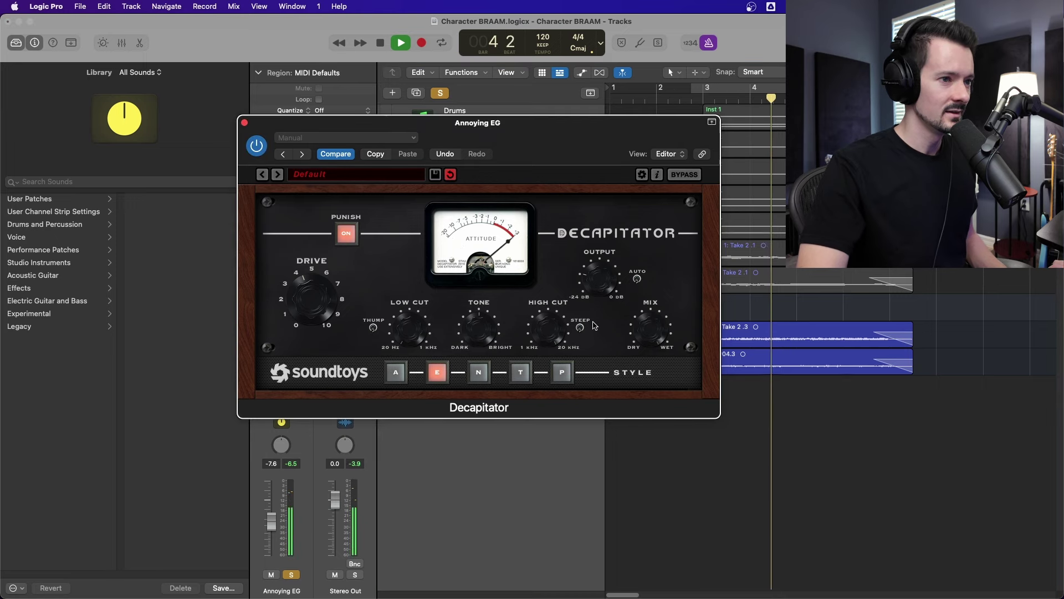
{"action": "key", "text": "space"}
{"action": "left_click", "coordinate": [244, 122]}
- Raise the Annoying EG stack's volume to -5.7 dB during playback and also solo tracks EG 1 and EG 2 above it
{"action": "key", "text": "space"}
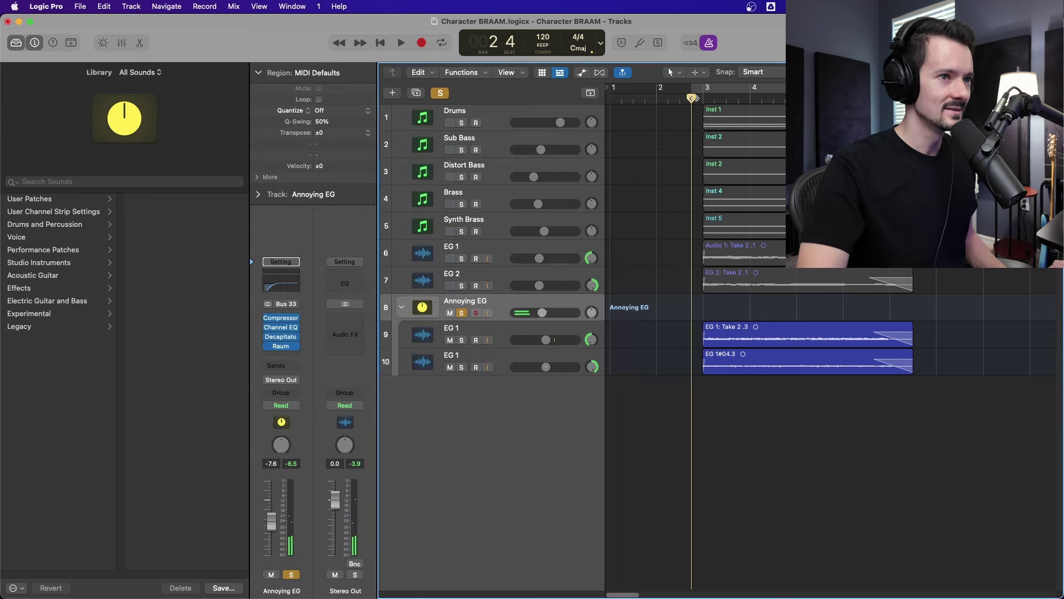
{"action": "left_click_drag", "start_coordinate": [271, 522], "coordinate": [271, 517]}
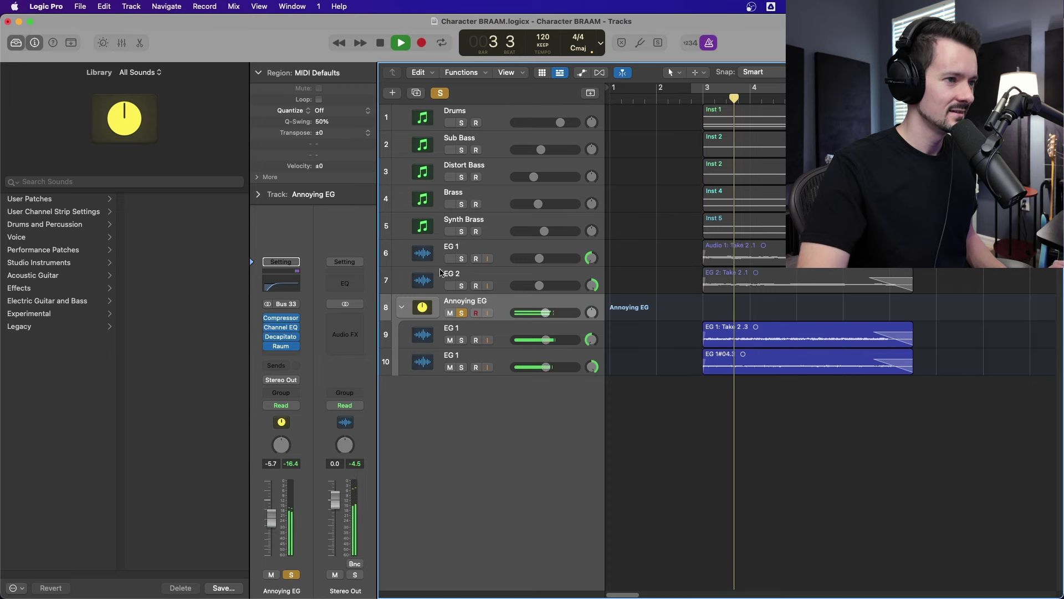
{"action": "left_click", "coordinate": [461, 258]}
{"action": "left_click", "coordinate": [461, 285]}
- Group the EG 1 and EG 2 tracks above Annoying EG into a Summing Stack named "Note EG"
{"action": "left_click", "coordinate": [487, 248]}
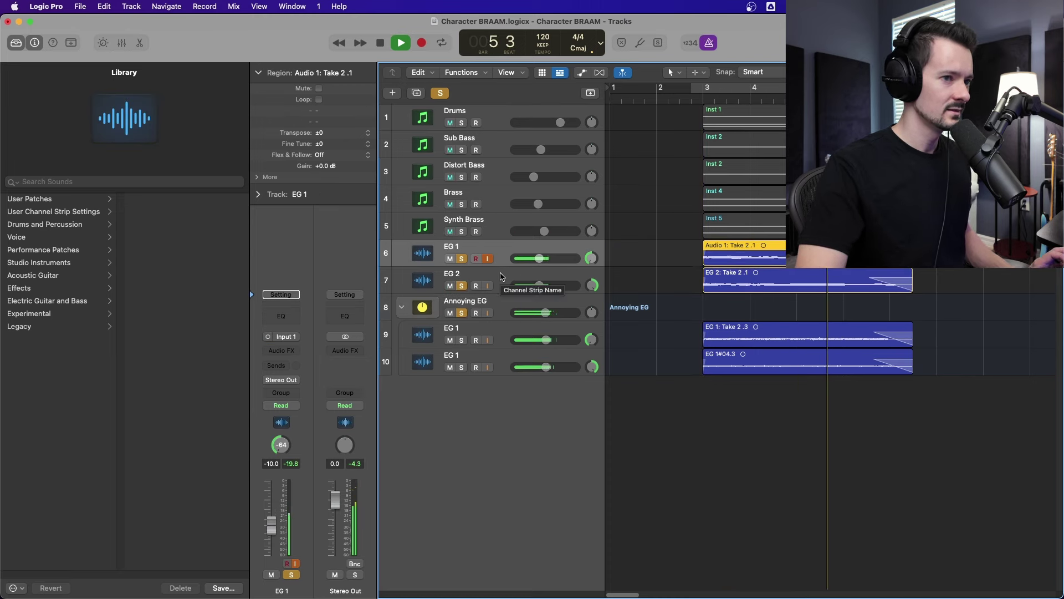
{"action": "key", "text": "space"}
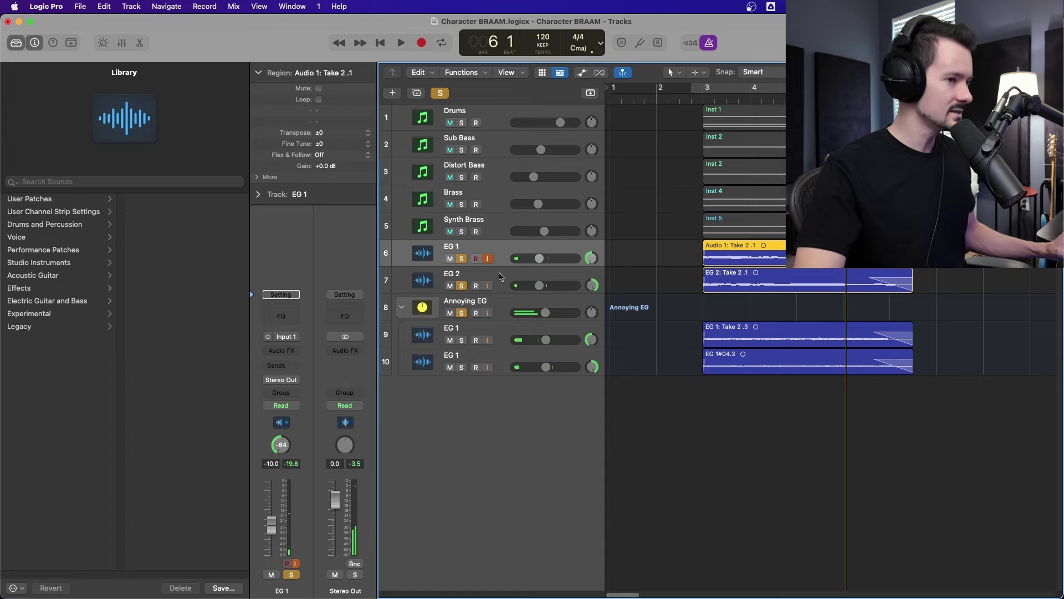
{"action": "left_click", "coordinate": [499, 276], "text": "shift"}
{"action": "key", "text": "super+shift+d"}
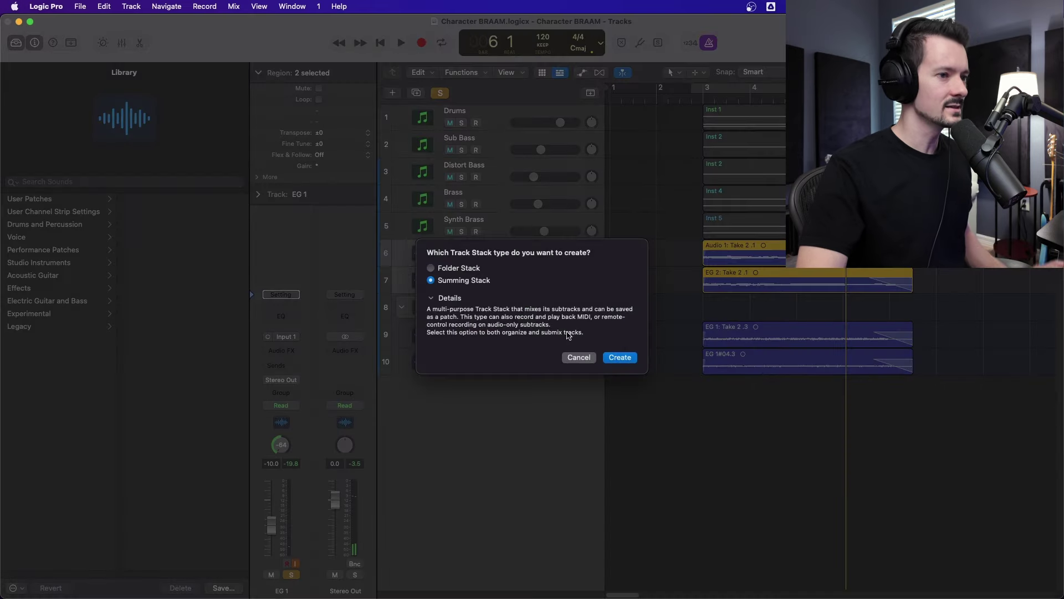
{"action": "left_click", "coordinate": [619, 357]}
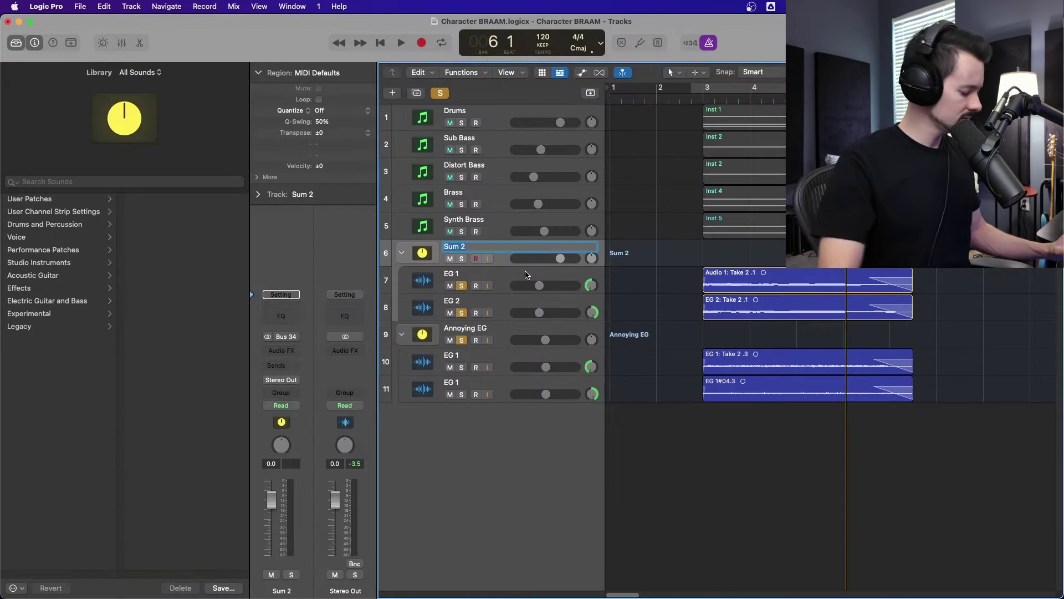
{"action": "type", "text": "Note EG"}
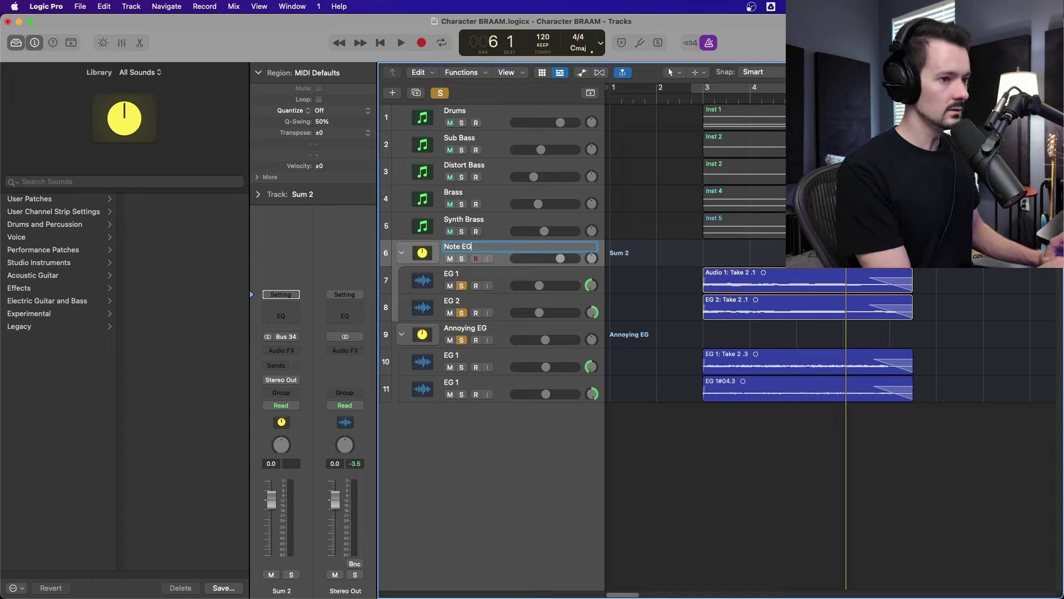
{"action": "key", "text": "Return"}
- In the mixer, copy the Compressor, Channel EQ, Decapitator and Raum plug-ins from Annoying EG to Note EG
{"action": "key", "text": "x"}
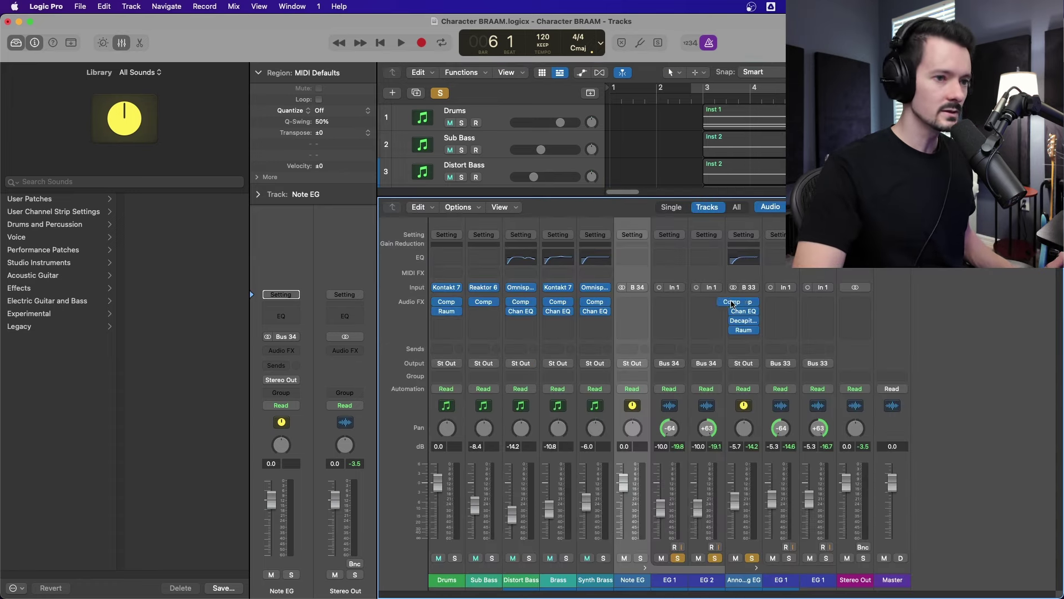
{"action": "left_click_drag", "start_coordinate": [744, 302], "coordinate": [632, 330]}
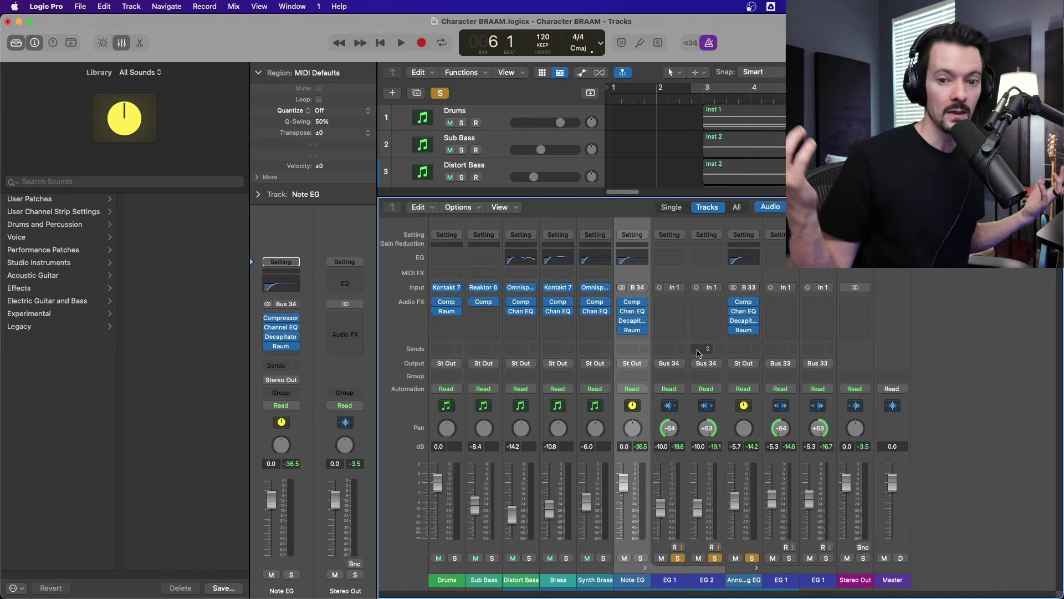
- Set the low-cut band in Note EG's Channel EQ to 74.5 Hz with a Q of 0.71
{"action": "left_click", "coordinate": [636, 312]}
{"action": "left_click_drag", "start_coordinate": [534, 333], "coordinate": [503, 332]}
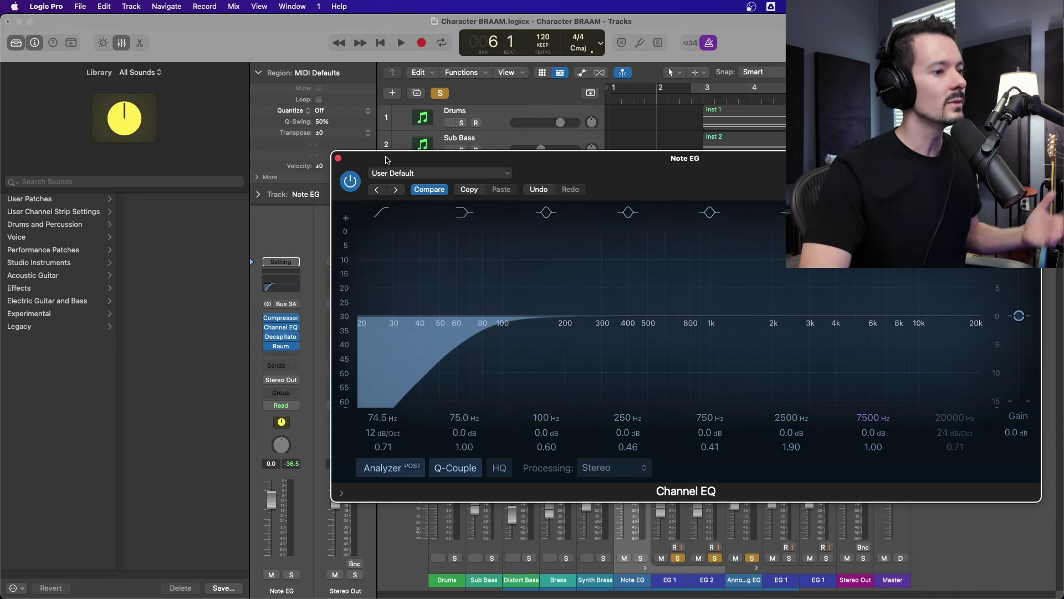
{"action": "left_click", "coordinate": [338, 158]}
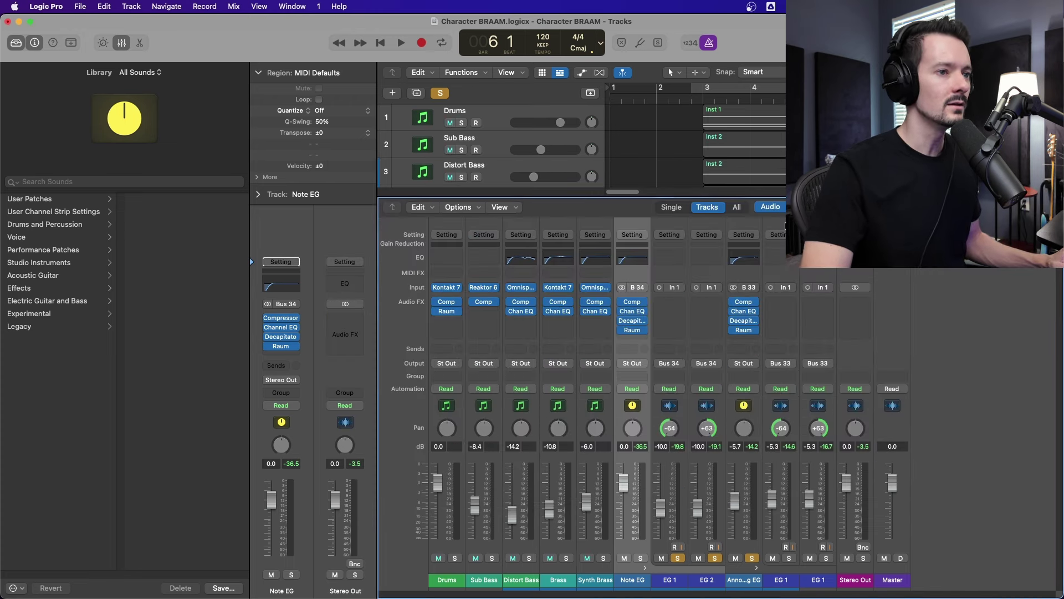
- Compare styles N and P in Note EG's Decapitator during playback and return it to style E
{"action": "key", "text": "space"}
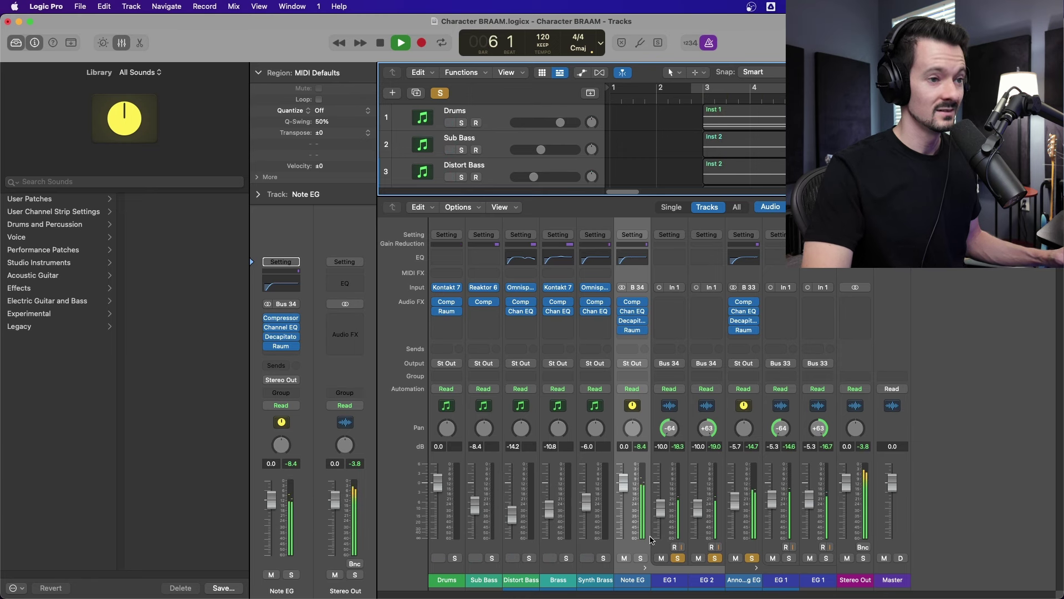
{"action": "key", "text": "space"}
{"action": "left_click", "coordinate": [632, 321]}
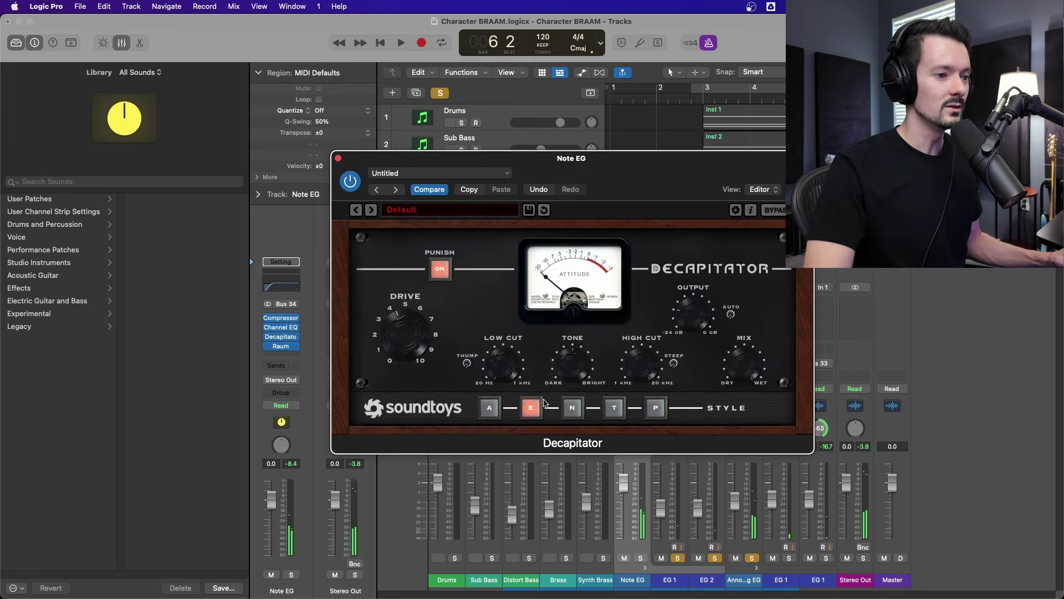
{"action": "left_click_drag", "start_coordinate": [688, 180], "coordinate": [674, 240]}
{"action": "left_click", "coordinate": [693, 100]}
{"action": "key", "text": "space"}
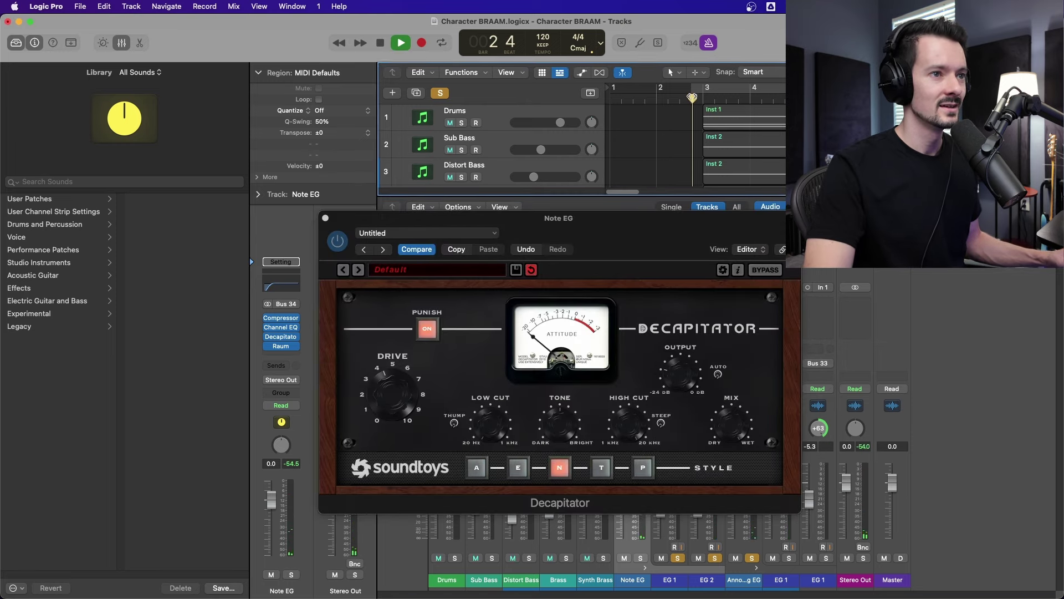
{"action": "left_click", "coordinate": [643, 467]}
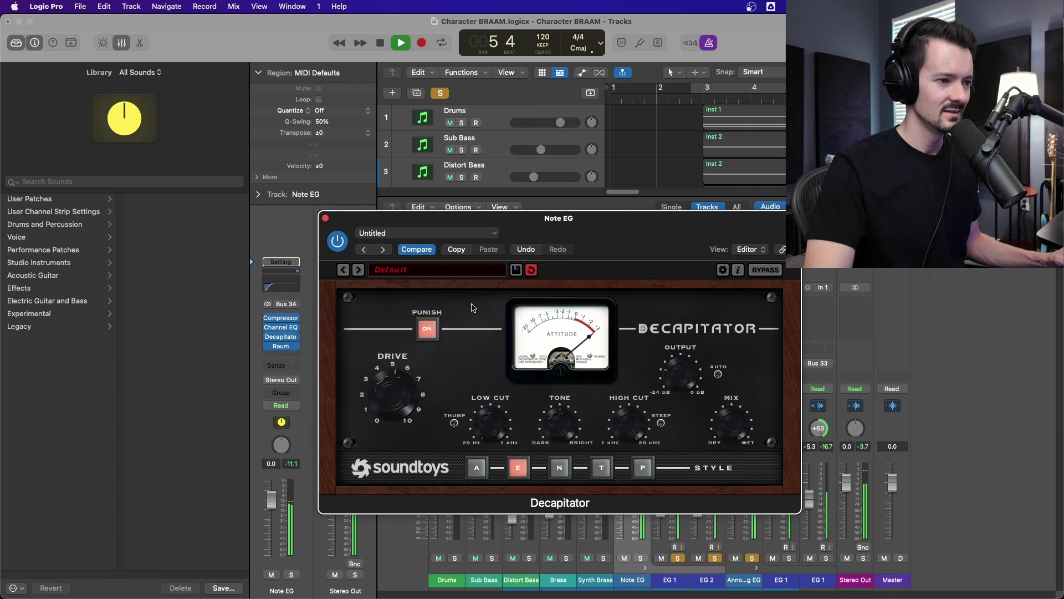
{"action": "left_click", "coordinate": [326, 219]}
- Clear all solos, hide the mixer, and lower Note EG to -3.2 dB and Annoying EG slightly while the mix plays
{"action": "left_click", "coordinate": [443, 92]}
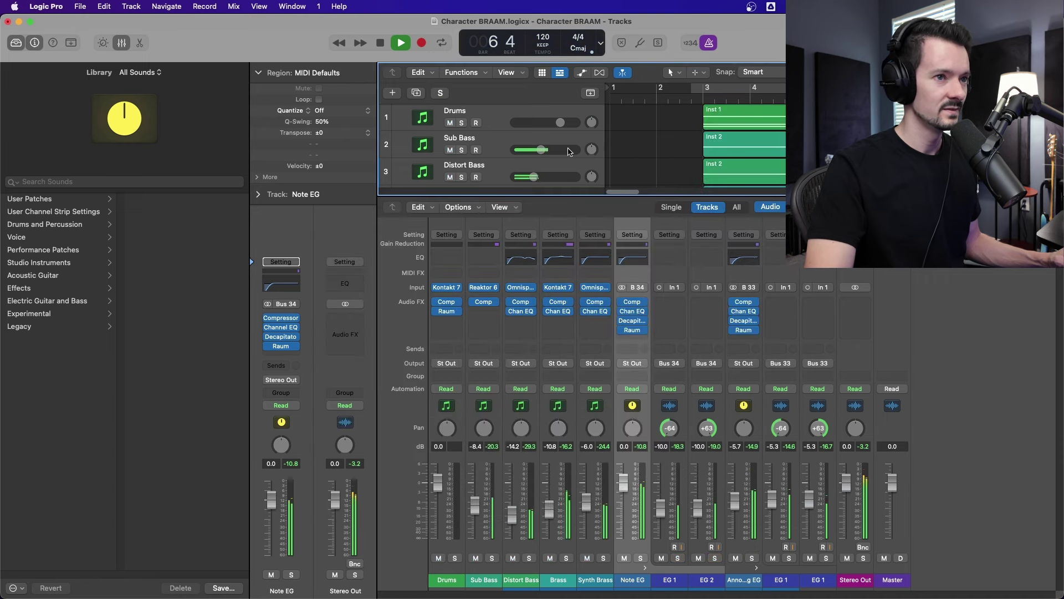
{"action": "left_click", "coordinate": [118, 43]}
{"action": "key", "text": "space"}
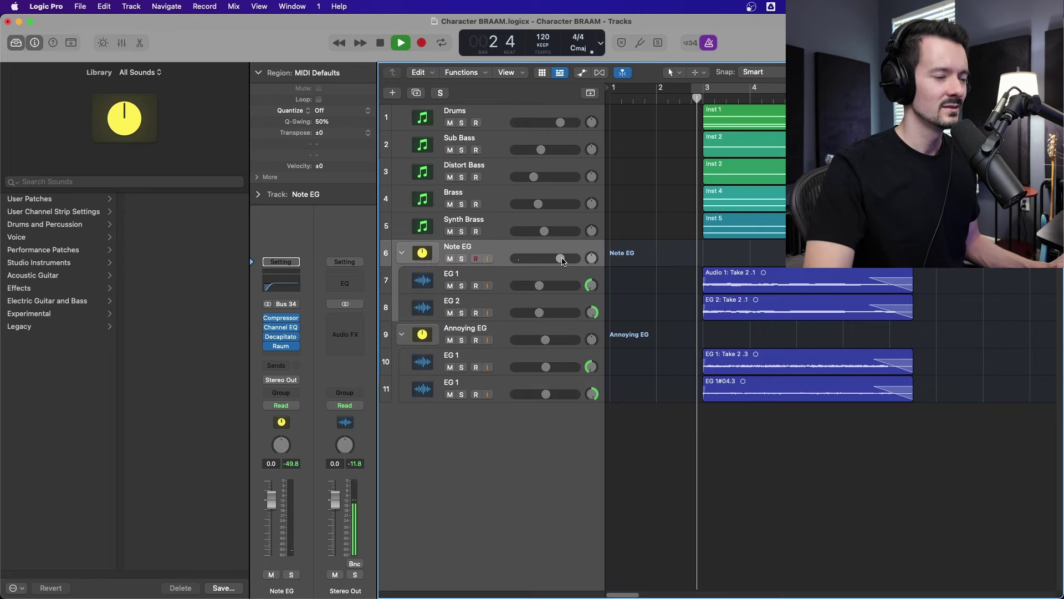
{"action": "left_click_drag", "start_coordinate": [562, 260], "coordinate": [551, 261]}
{"action": "left_click_drag", "start_coordinate": [546, 340], "coordinate": [541, 340]}
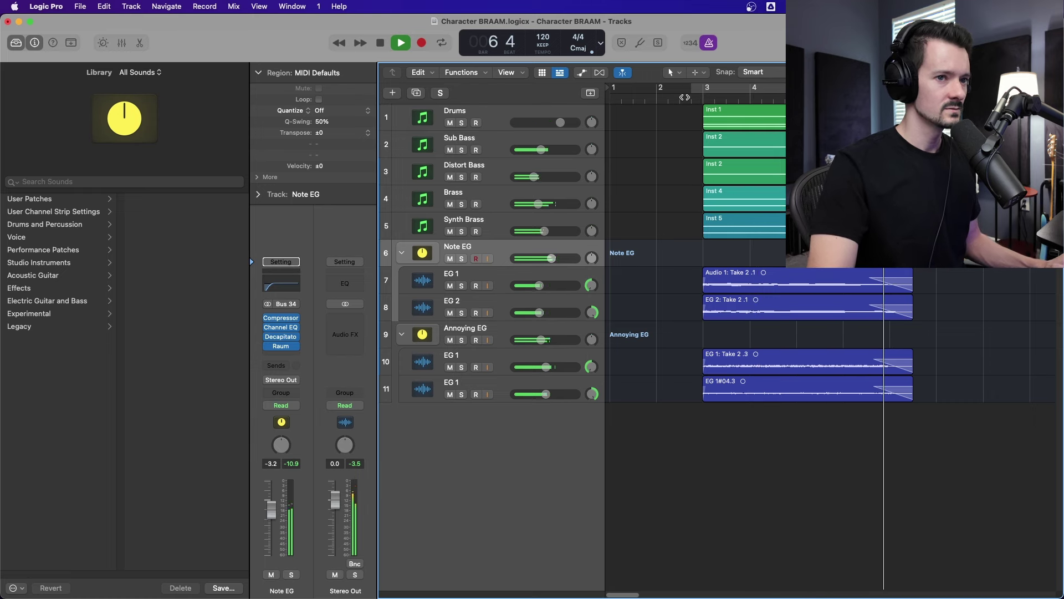
- Solo the Sub Bass track, play it from just before bar 3, and clear its solo
{"action": "key", "text": "space"}
{"action": "left_click", "coordinate": [461, 150]}
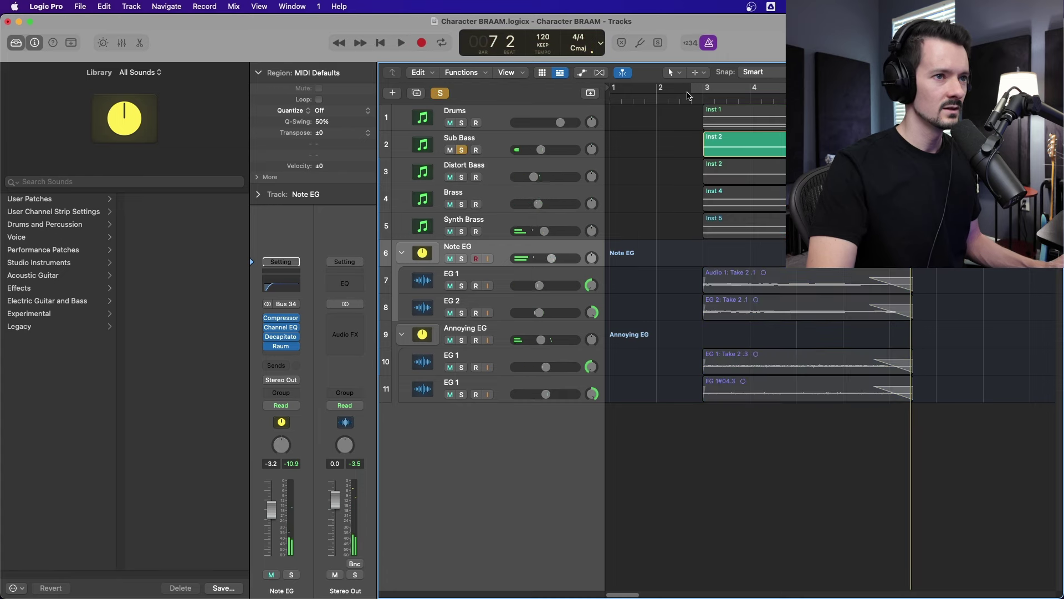
{"action": "left_click", "coordinate": [688, 95]}
{"action": "key", "text": "space"}
{"action": "left_click", "coordinate": [461, 150]}
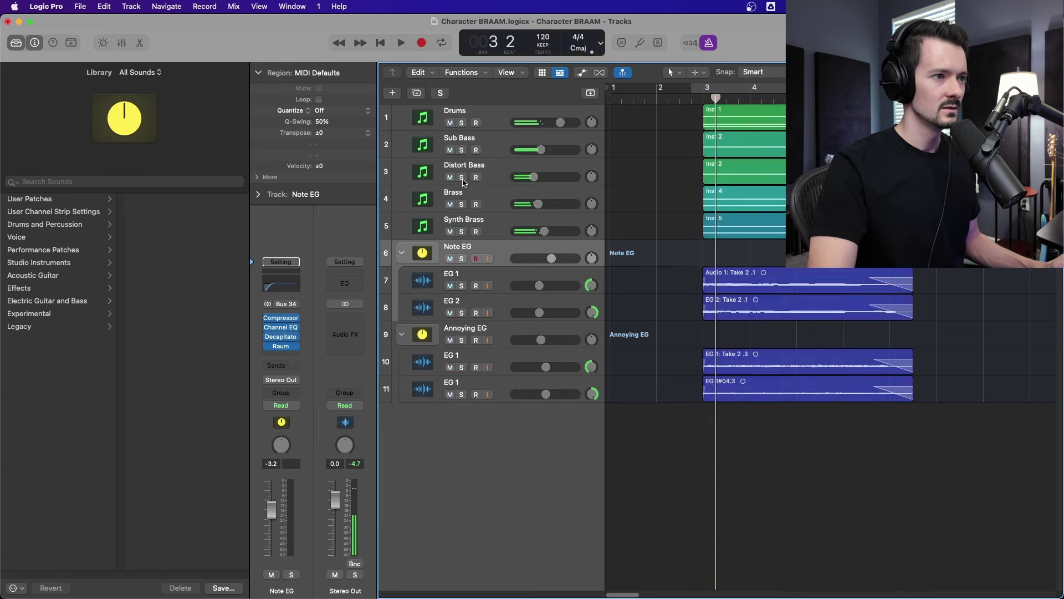
- Solo the Distort Bass track and insert a stereo Raum reverb after its Channel EQ
{"action": "left_click", "coordinate": [462, 179]}
{"action": "key", "text": "space"}
{"action": "left_click", "coordinate": [514, 176]}
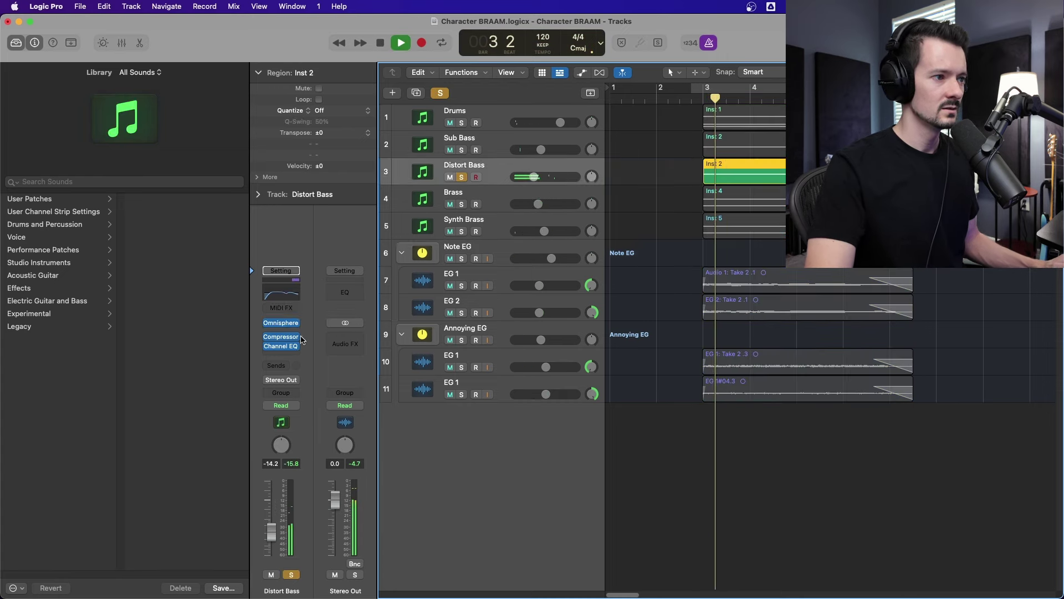
{"action": "key", "text": "space"}
{"action": "left_click", "coordinate": [293, 358]}
{"action": "mouse_move", "coordinate": [308, 370]}
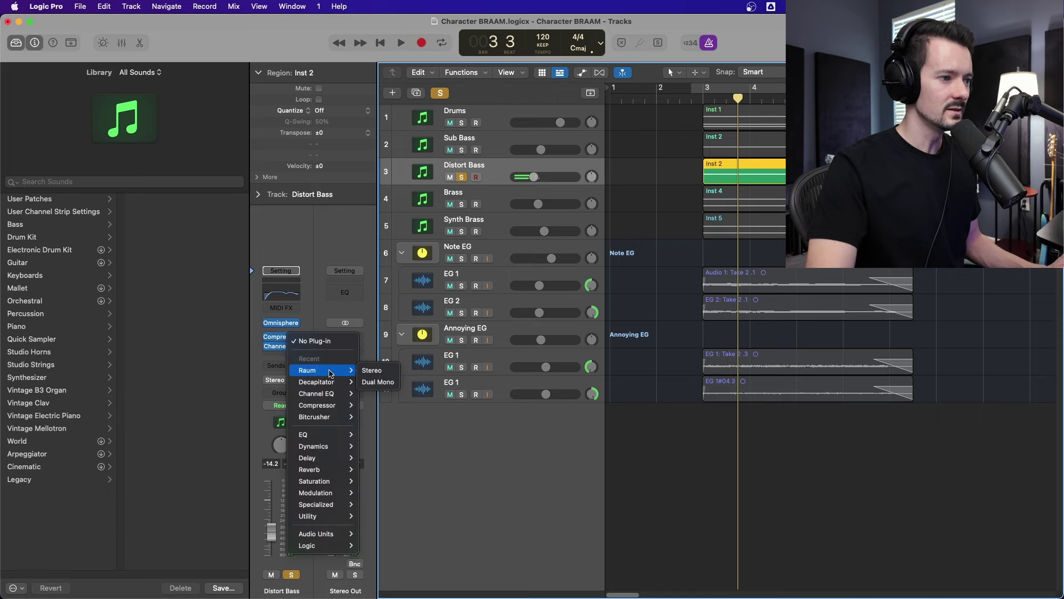
{"action": "left_click", "coordinate": [373, 370]}
- Reduce the Raum Mix on Distort Bass while listening to the soloed track, and close the plug-in
{"action": "left_click", "coordinate": [692, 98]}
{"action": "key", "text": "space"}
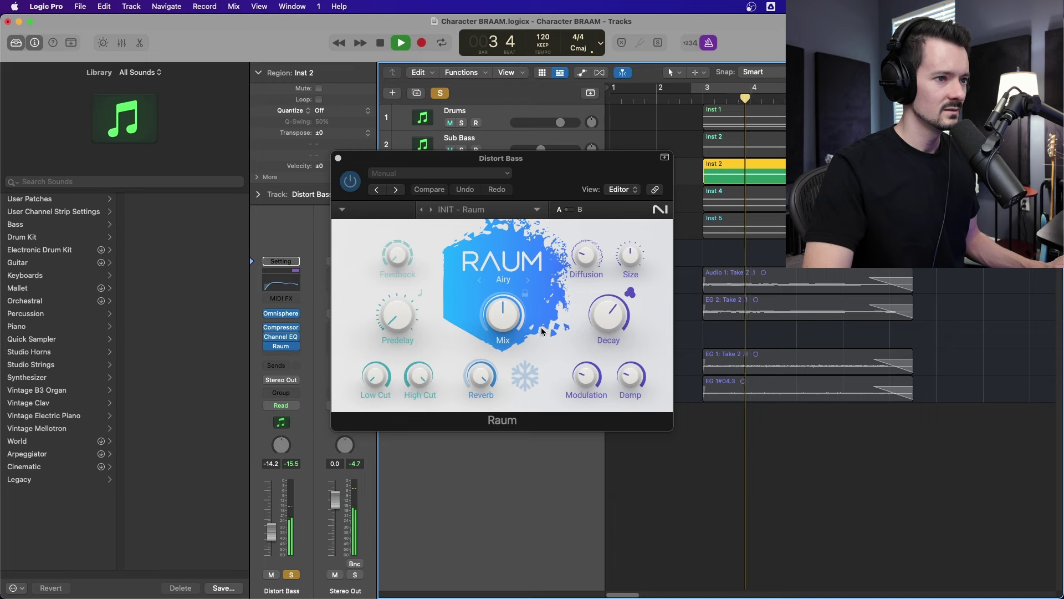
{"action": "left_click_drag", "start_coordinate": [503, 314], "coordinate": [522, 314]}
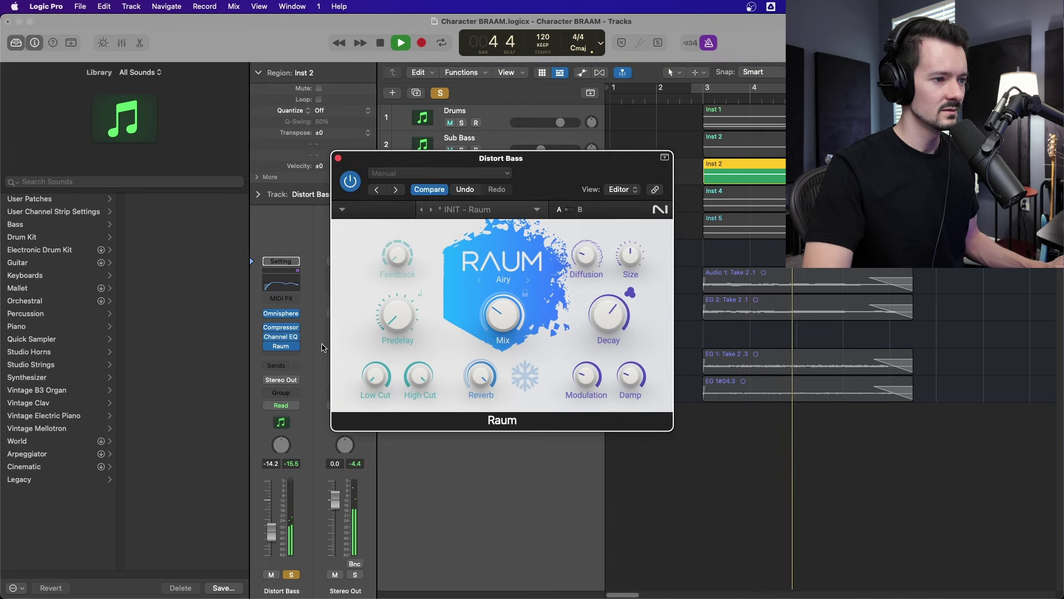
{"action": "left_click_drag", "start_coordinate": [344, 158], "coordinate": [387, 237]}
{"action": "left_click", "coordinate": [380, 236]}
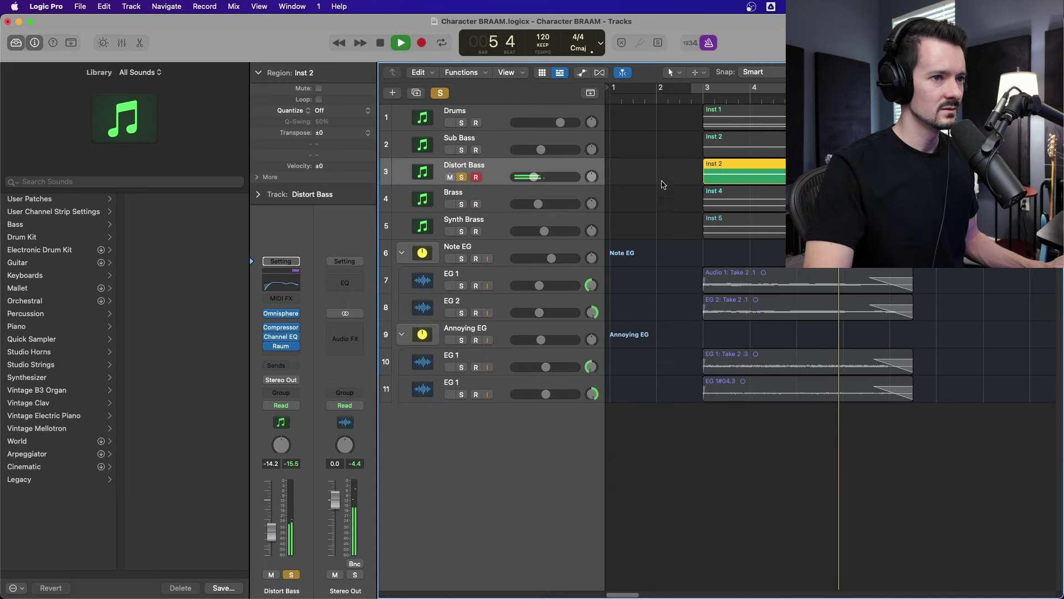
- Move the solo from Distort Bass to Brass and insert a Raum reverb after the Brass track's Channel EQ
{"action": "key", "text": "space"}
{"action": "key", "text": "Down"}
{"action": "left_click", "coordinate": [723, 95]}
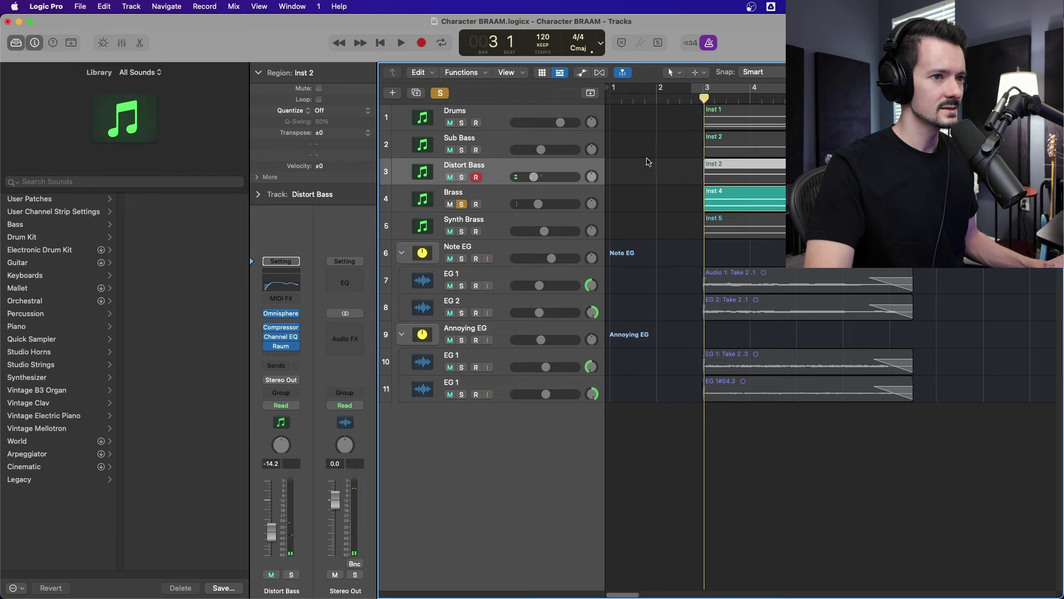
{"action": "key", "text": "space"}
{"action": "left_click", "coordinate": [490, 208]}
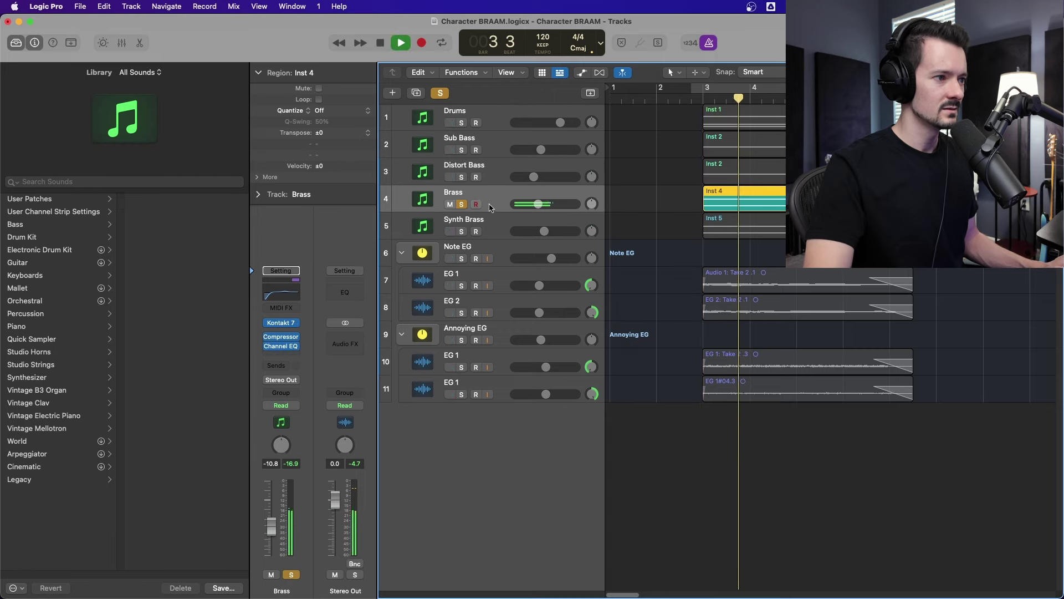
{"action": "left_click", "coordinate": [286, 355]}
{"action": "mouse_move", "coordinate": [300, 380]}
{"action": "left_click", "coordinate": [343, 382]}
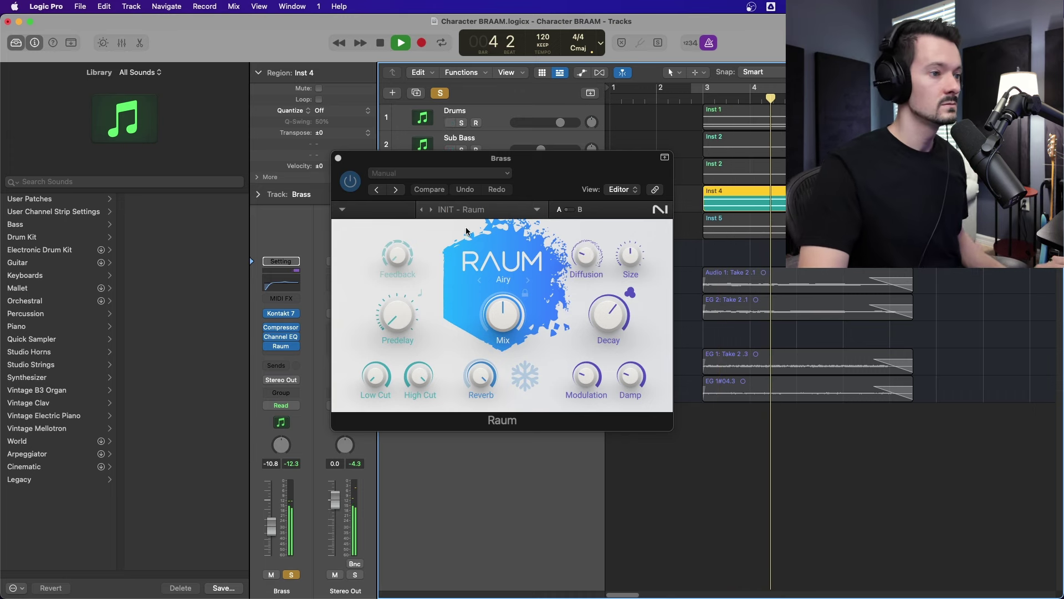
- Set the Decay of the Brass track's Raum to 3.5 s and close the plug-in
{"action": "key", "text": "space"}
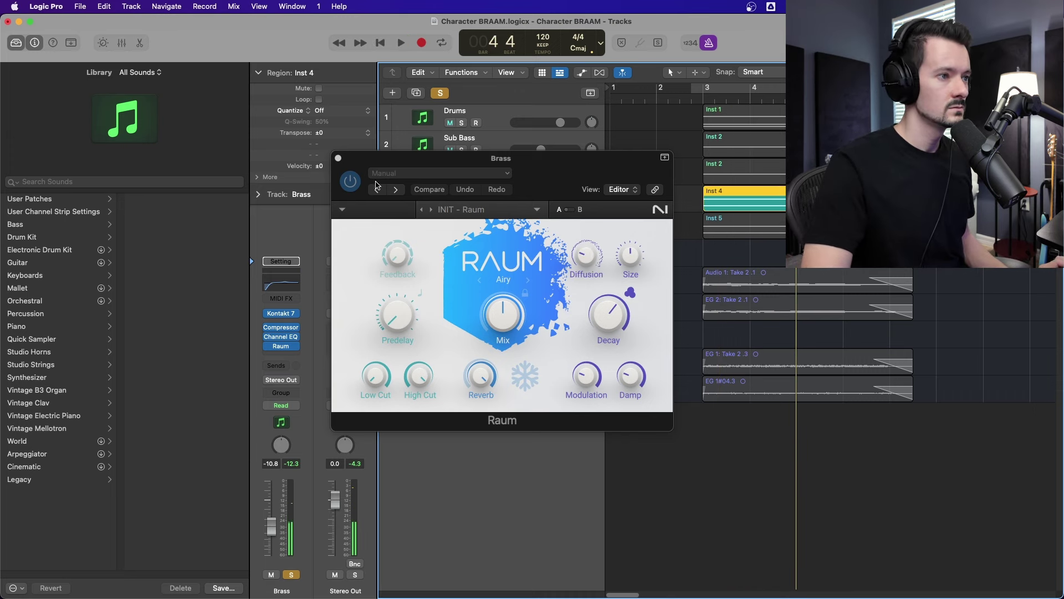
{"action": "left_click_drag", "start_coordinate": [625, 322], "coordinate": [625, 344]}
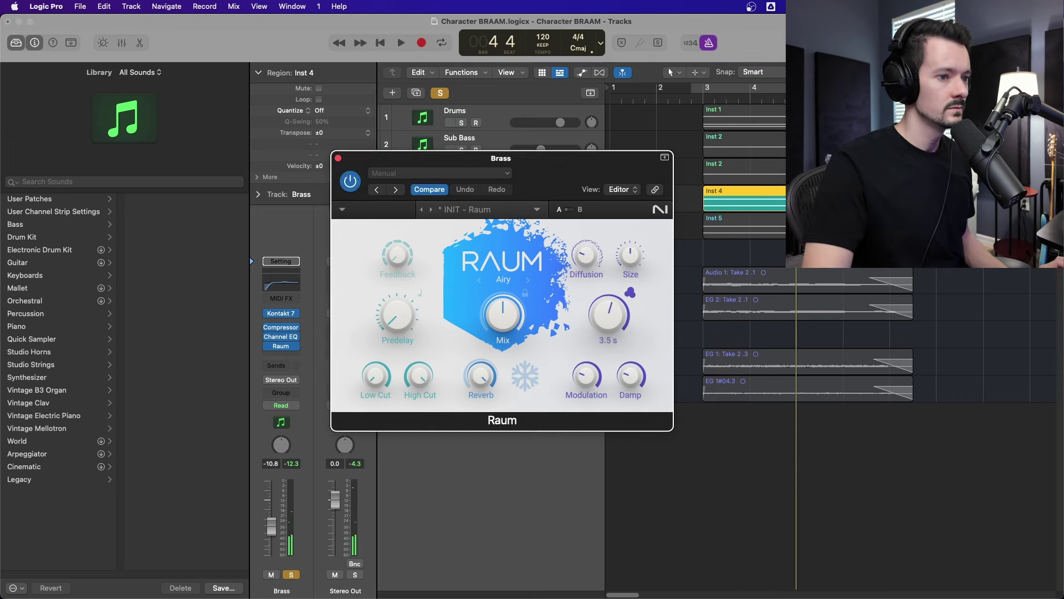
{"action": "left_click", "coordinate": [338, 158]}
- Insert a stereo Devil-Loc Deluxe on Brass between Channel EQ and Raum
{"action": "left_click", "coordinate": [293, 342]}
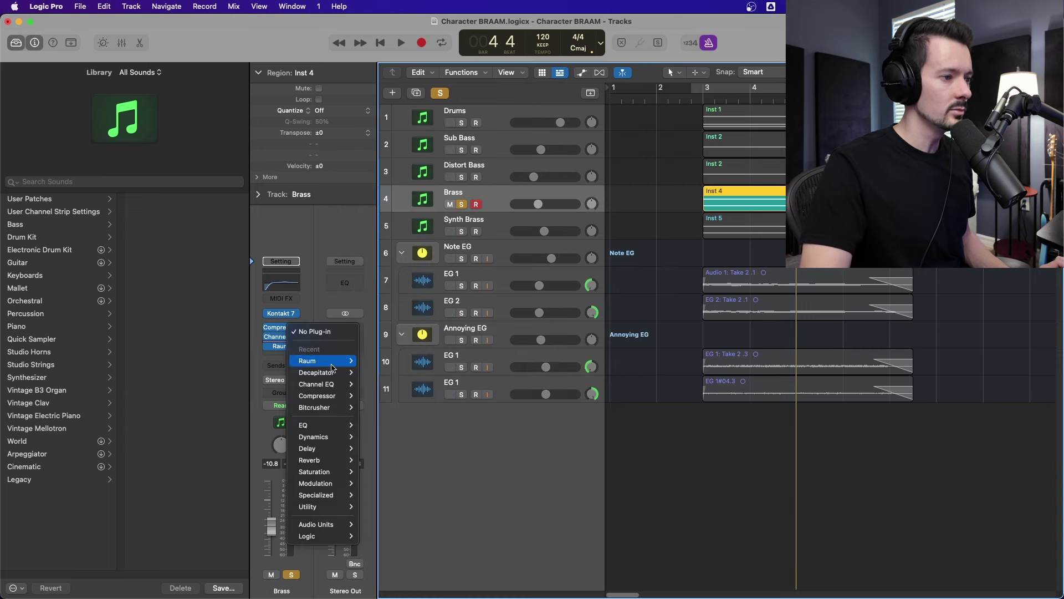
{"action": "mouse_move", "coordinate": [324, 477]}
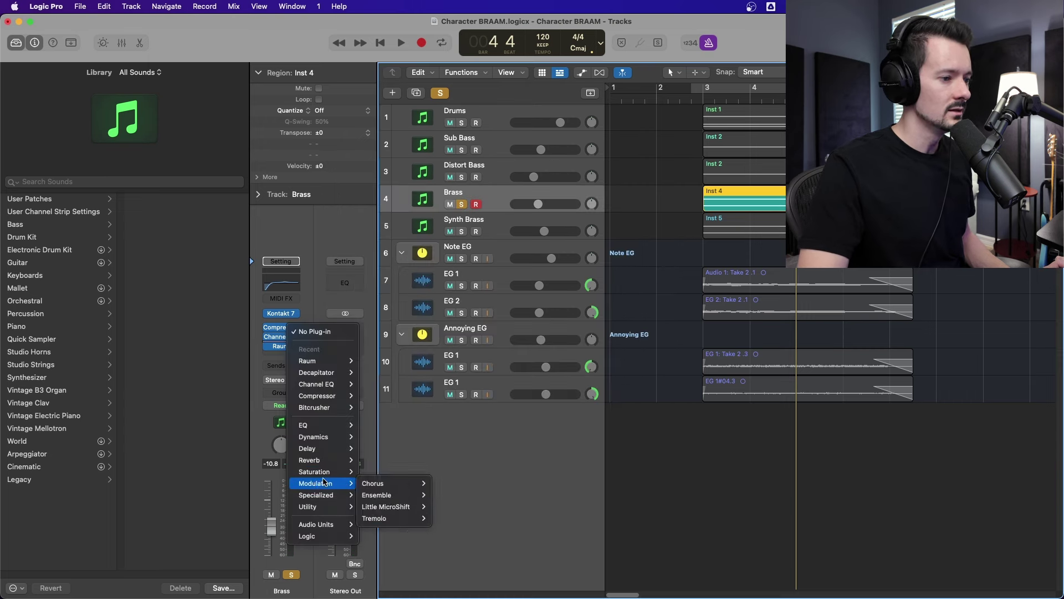
{"action": "mouse_move", "coordinate": [404, 509]}
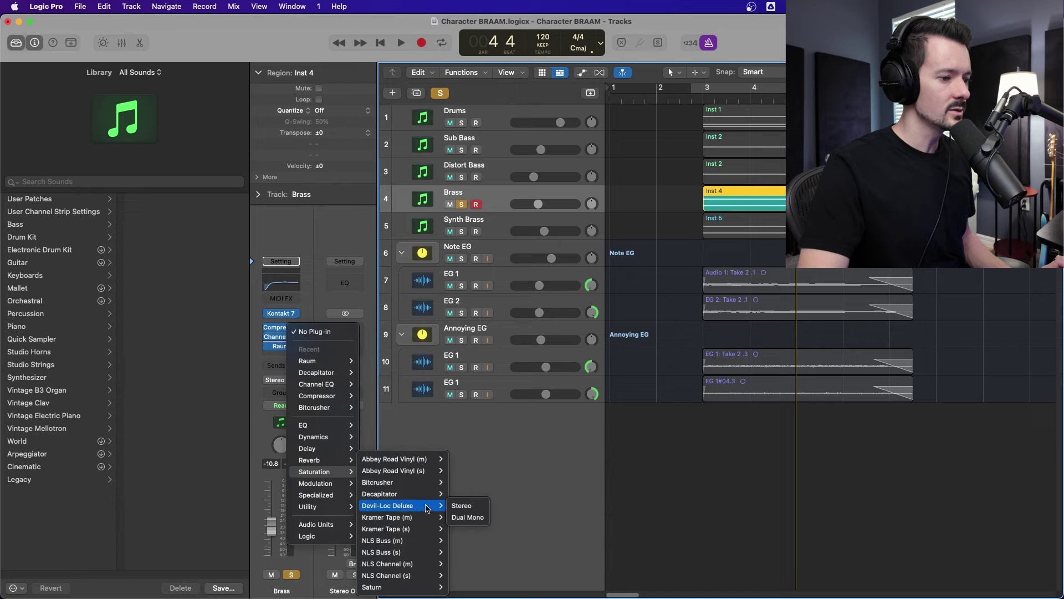
{"action": "left_click", "coordinate": [480, 509]}
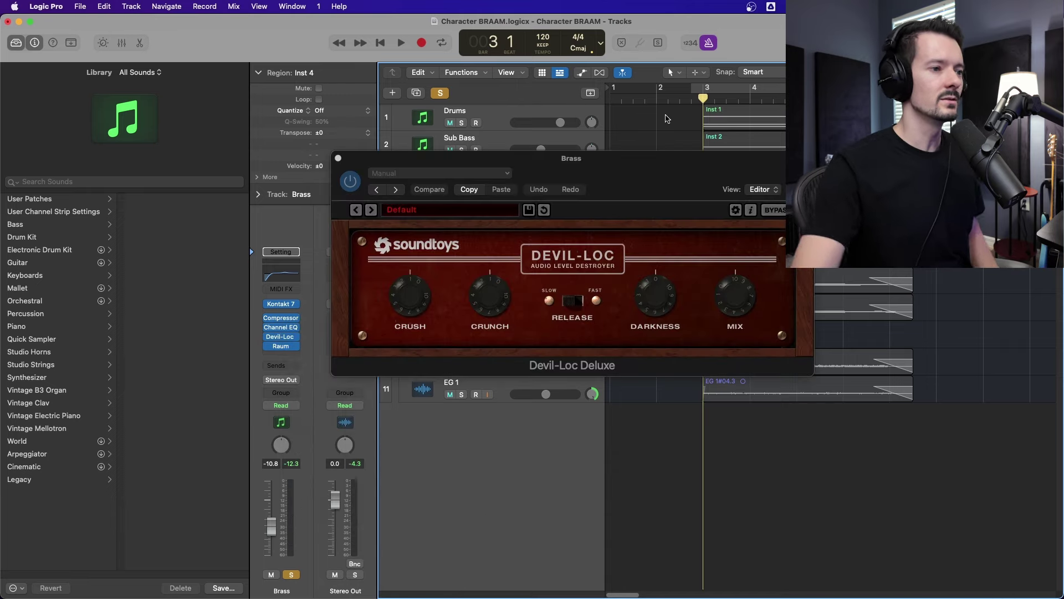
- Adjust the Crush, Crunch, Darkness and Mix of Brass's Devil-Loc Deluxe and toggle its Release speed during playback
{"action": "left_click_drag", "start_coordinate": [627, 164], "coordinate": [528, 268]}
{"action": "key", "text": "space"}
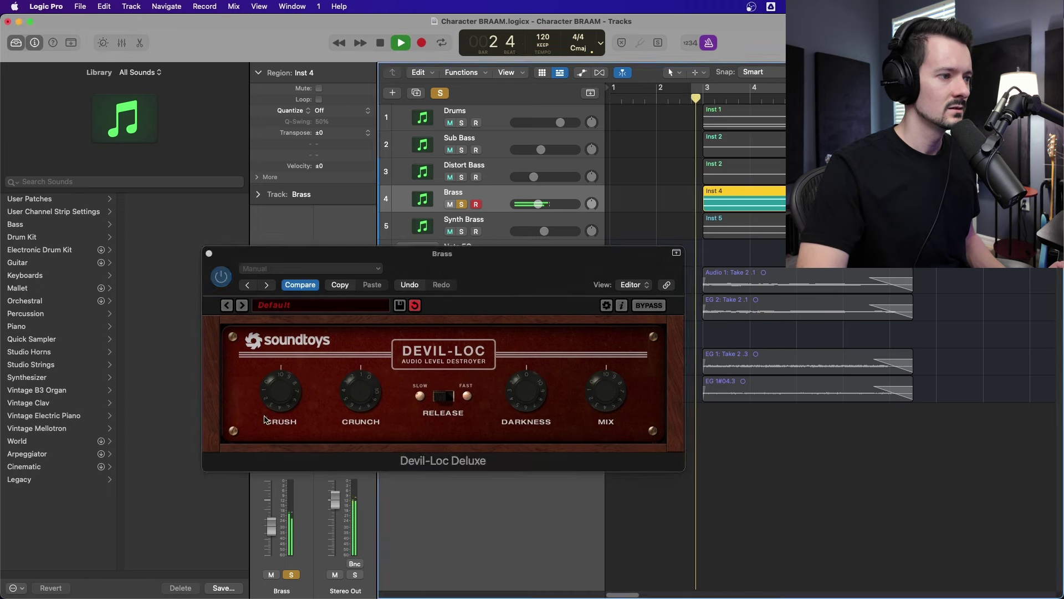
{"action": "left_click_drag", "start_coordinate": [279, 395], "coordinate": [279, 430]}
{"action": "left_click_drag", "start_coordinate": [348, 398], "coordinate": [354, 364]}
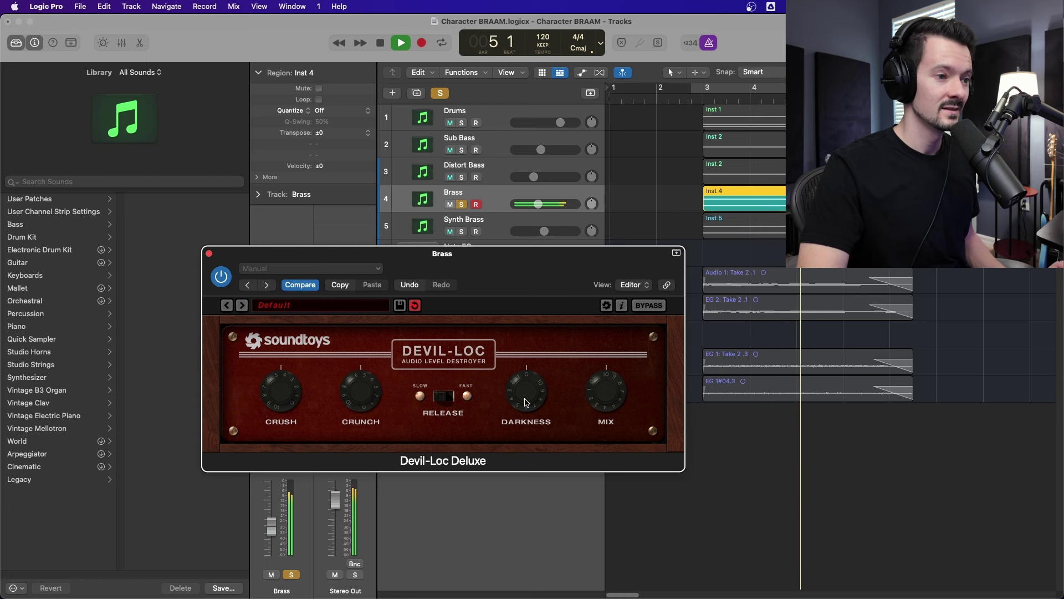
{"action": "left_click_drag", "start_coordinate": [525, 398], "coordinate": [520, 376]}
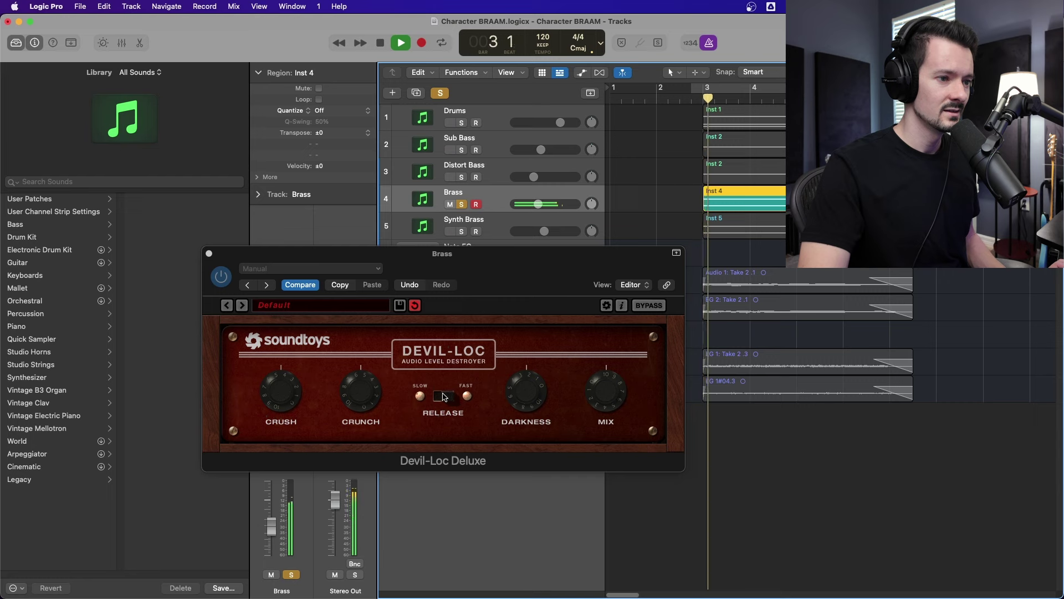
{"action": "left_click", "coordinate": [444, 396]}
{"action": "left_click_drag", "start_coordinate": [618, 392], "coordinate": [606, 418]}
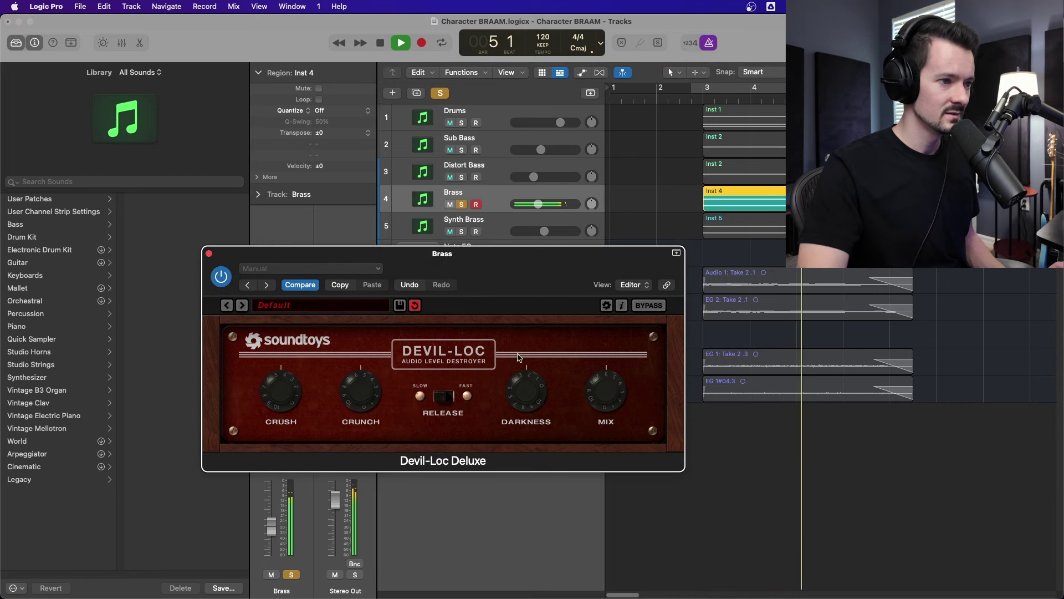
{"action": "left_click_drag", "start_coordinate": [388, 253], "coordinate": [423, 270]}
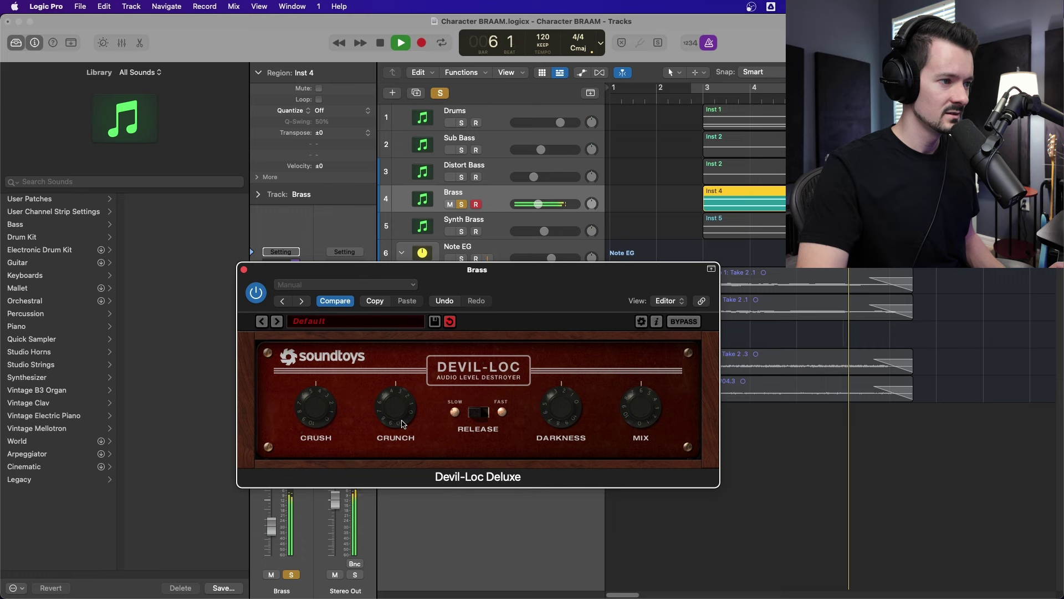
{"action": "key", "text": "space"}
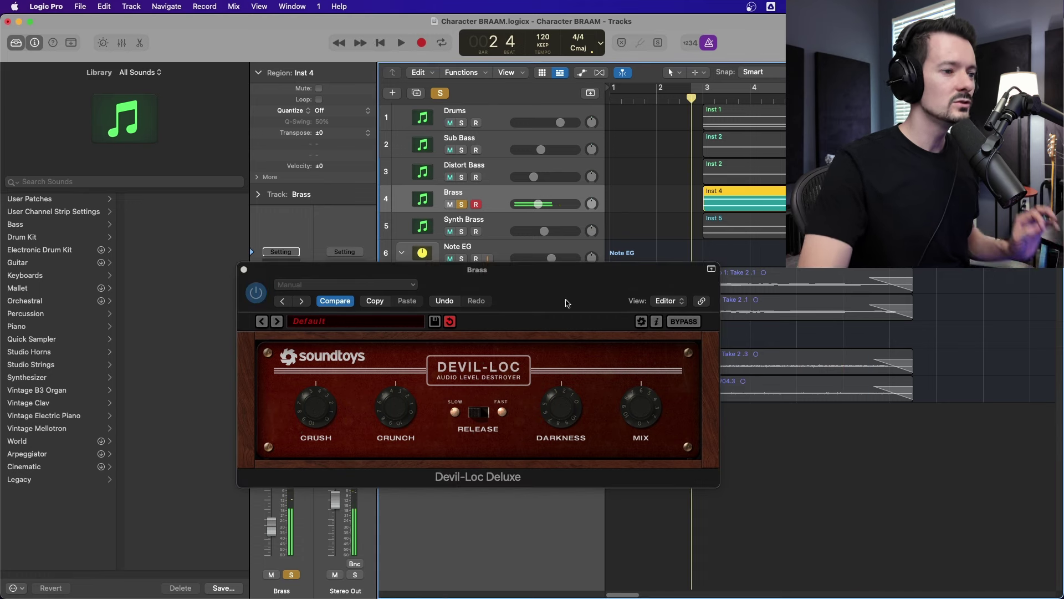
- Set the Mix of the Brass track's Raum to 36.0 %
{"action": "left_click_drag", "start_coordinate": [472, 276], "coordinate": [768, 199]}
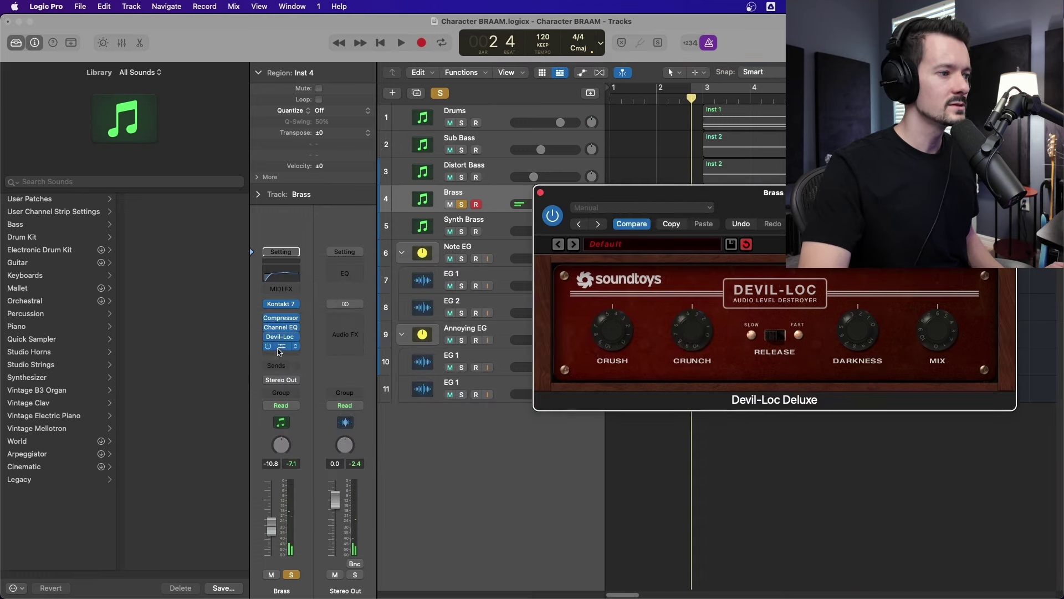
{"action": "left_click", "coordinate": [282, 346]}
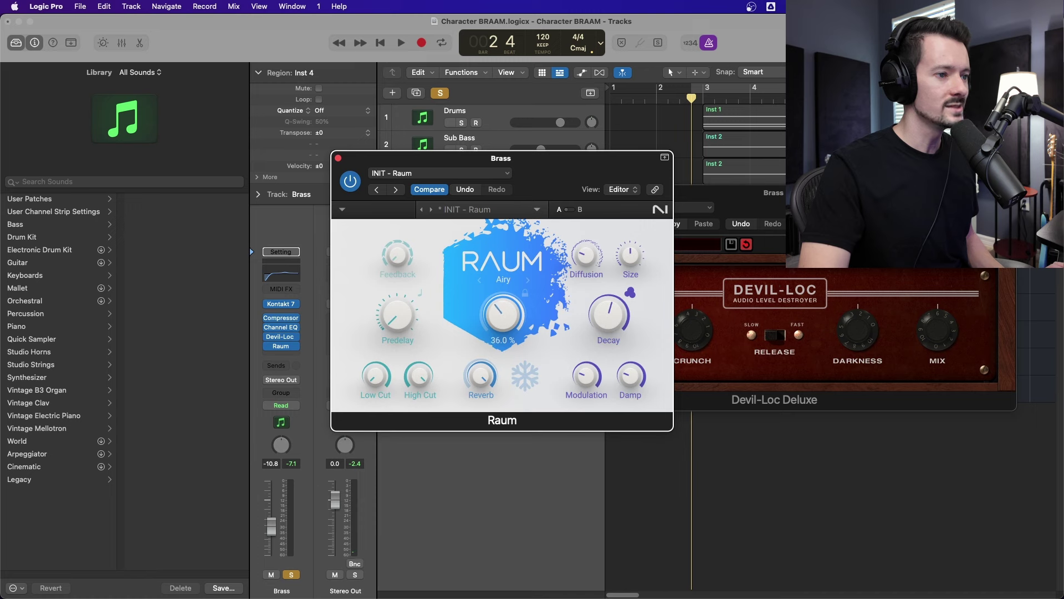
{"action": "left_click", "coordinate": [339, 159]}
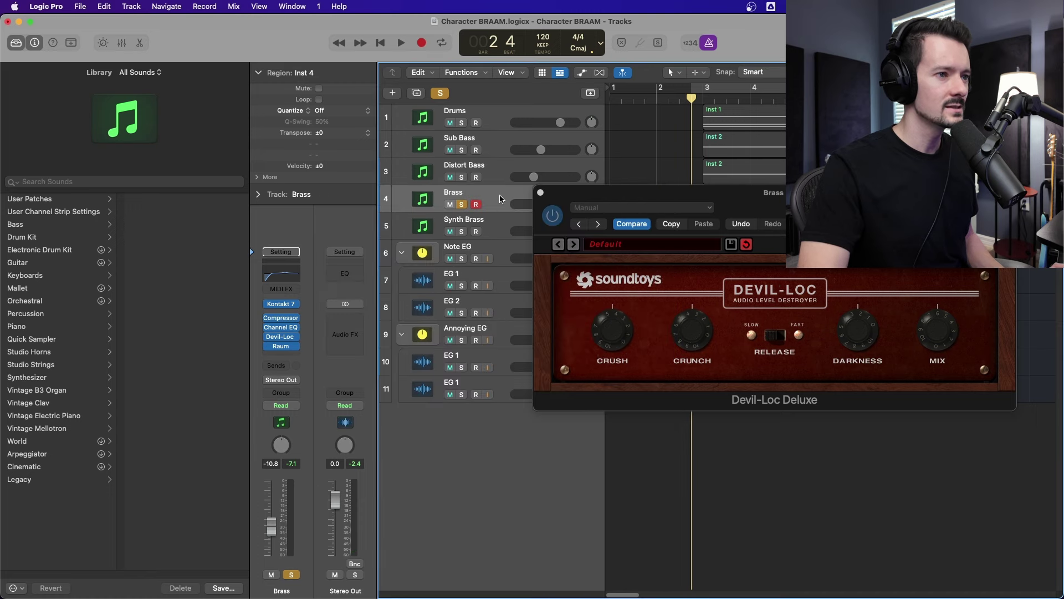
- Close Devil-Loc Deluxe and lower the Brass track's volume to -14.4 dB during playback
{"action": "left_click", "coordinate": [541, 193]}
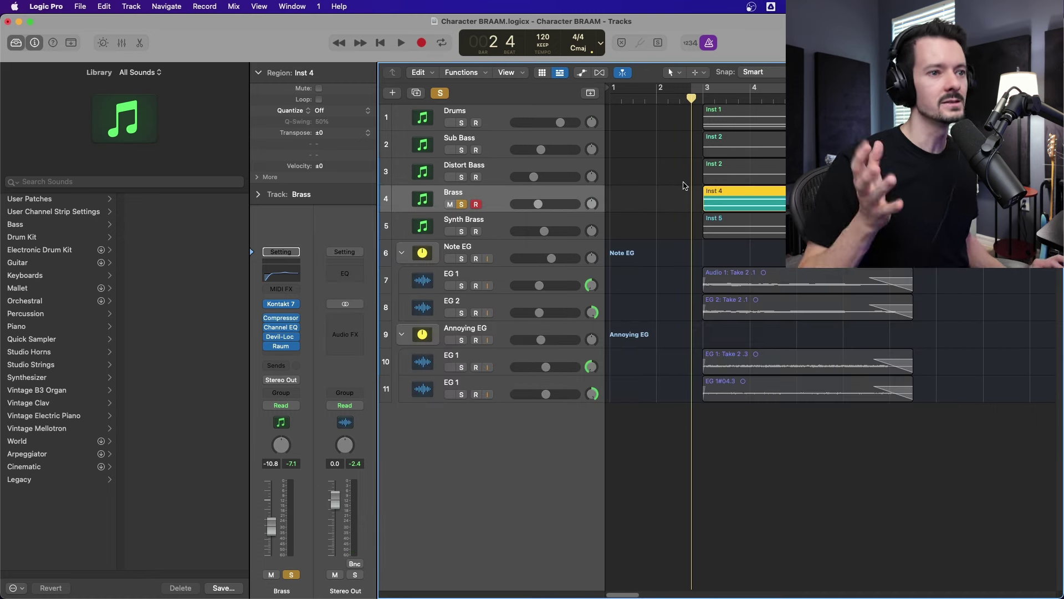
{"action": "key", "text": "space"}
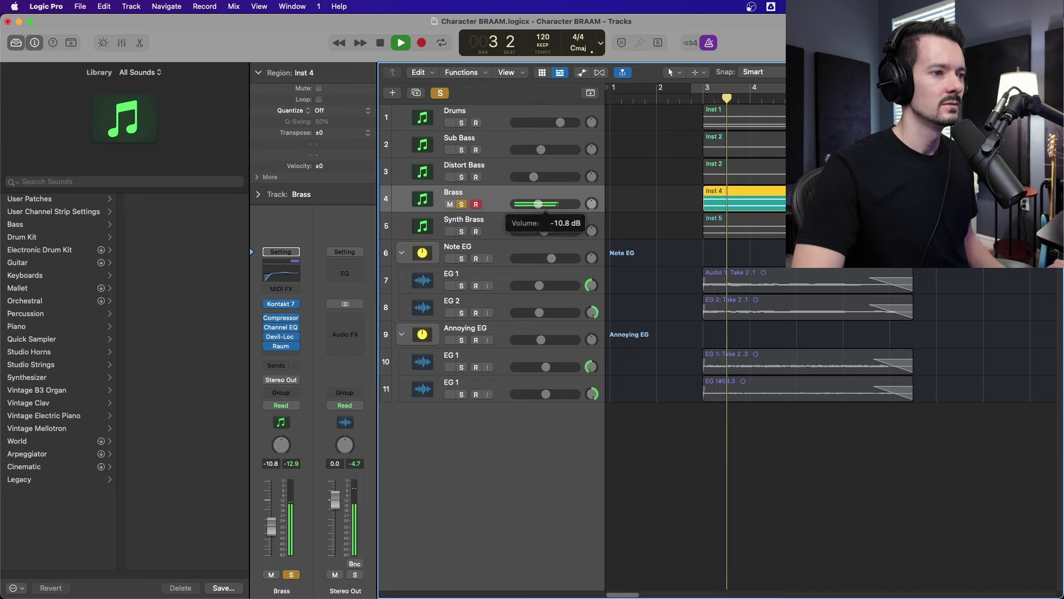
{"action": "key", "text": "space"}
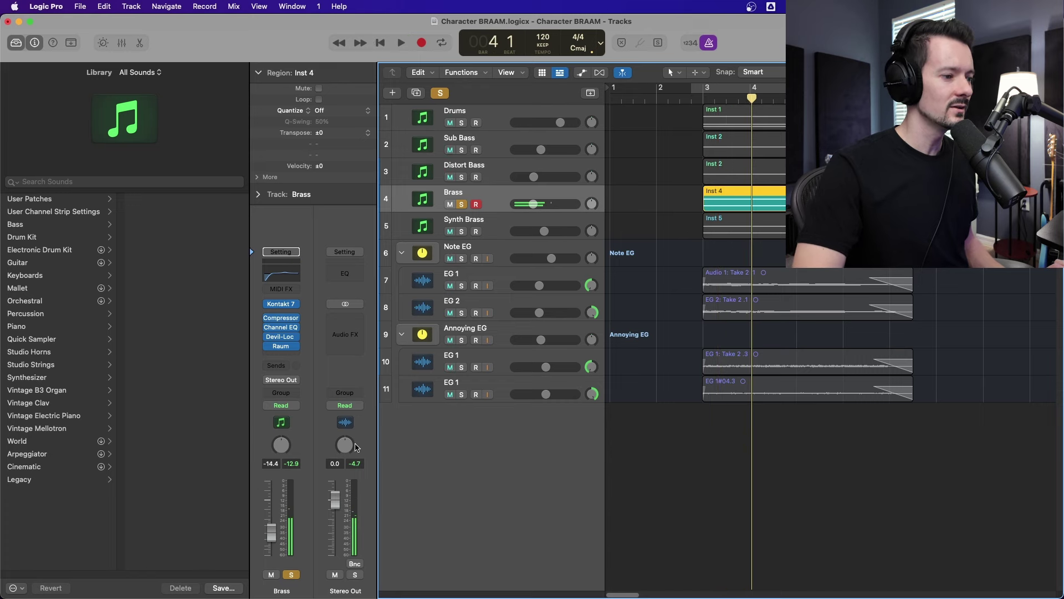
- Check Brass's Devil-Loc Deluxe settings, play Brass together with Synth Brass from just before bar 3, and leave only Synth Brass soloed
{"action": "left_click", "coordinate": [294, 337]}
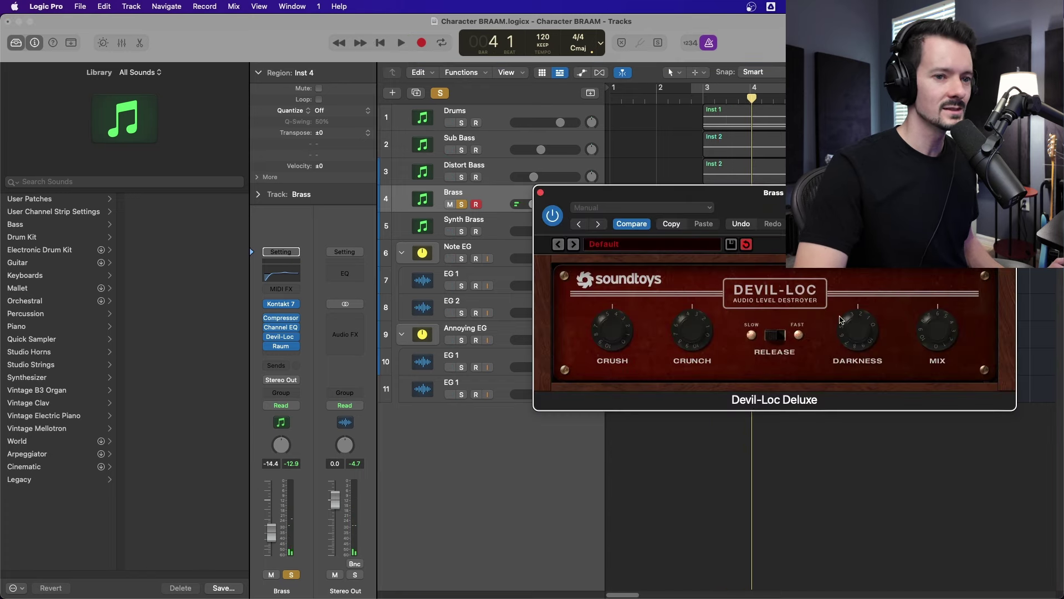
{"action": "left_click", "coordinate": [541, 193]}
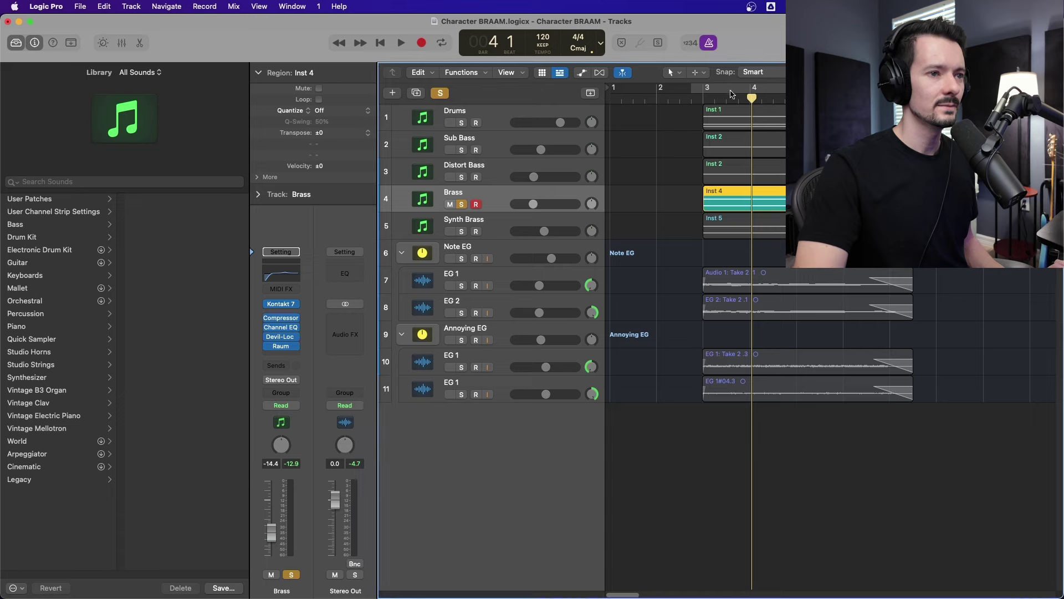
{"action": "left_click", "coordinate": [693, 97]}
{"action": "left_click", "coordinate": [461, 231]}
{"action": "key", "text": "space"}
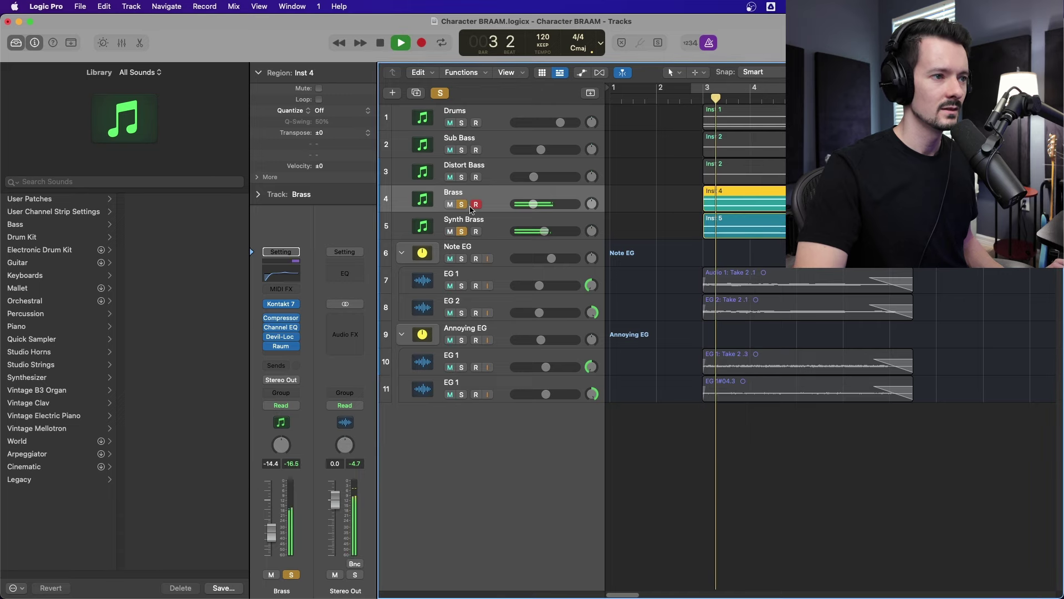
{"action": "left_click", "coordinate": [513, 219]}
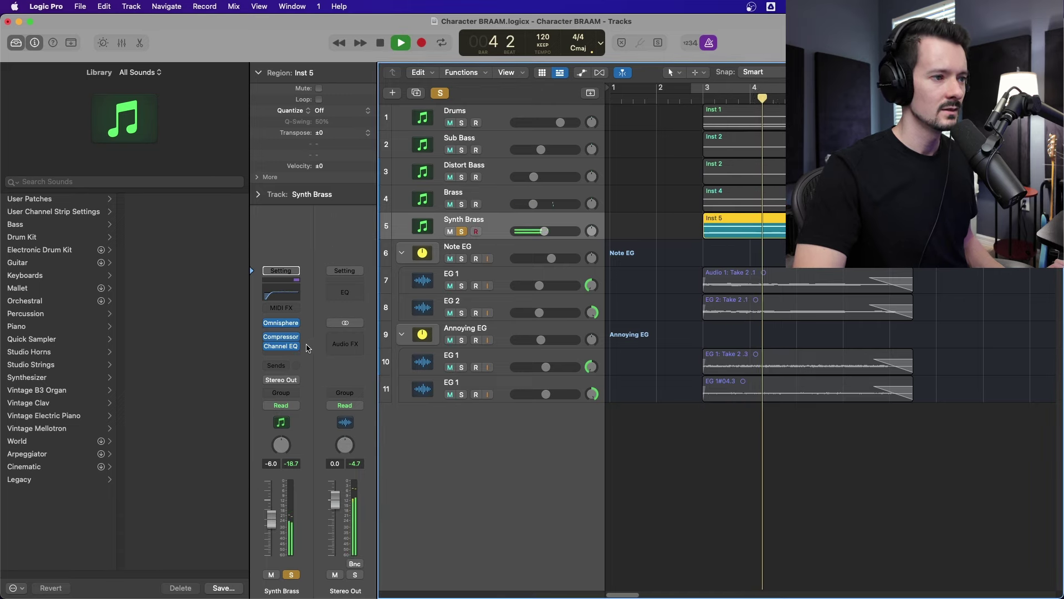
{"action": "key", "text": "space"}
- Copy Devil-Loc Deluxe and Raum from Brass to Synth Brass after its Channel EQ and audition the track from just before bar 3
{"action": "key", "text": "x"}
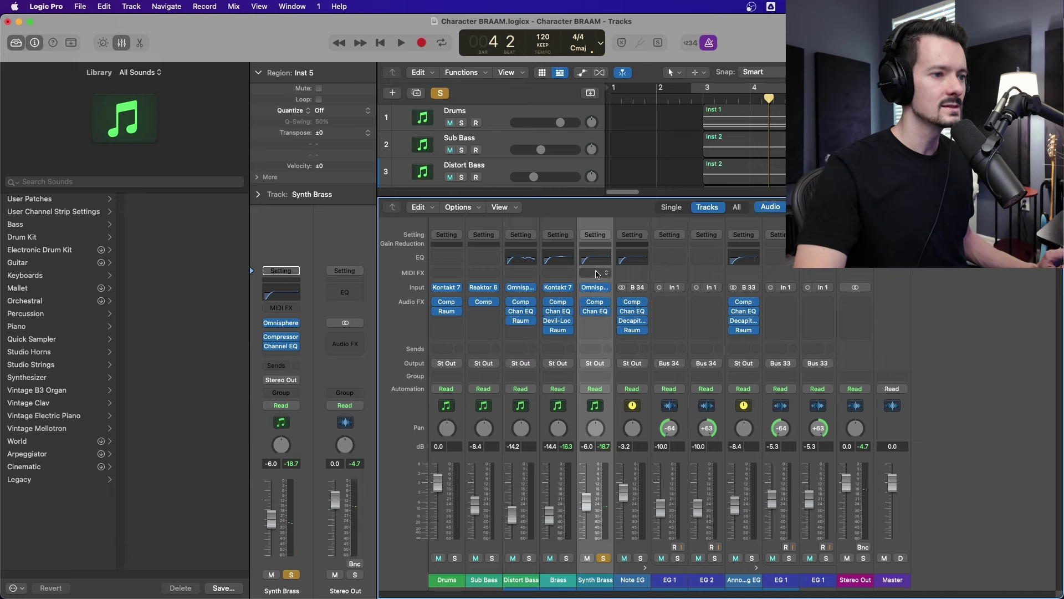
{"action": "left_click_drag", "start_coordinate": [567, 340], "coordinate": [595, 331]}
{"action": "left_click", "coordinate": [693, 99]}
{"action": "key", "text": "space"}
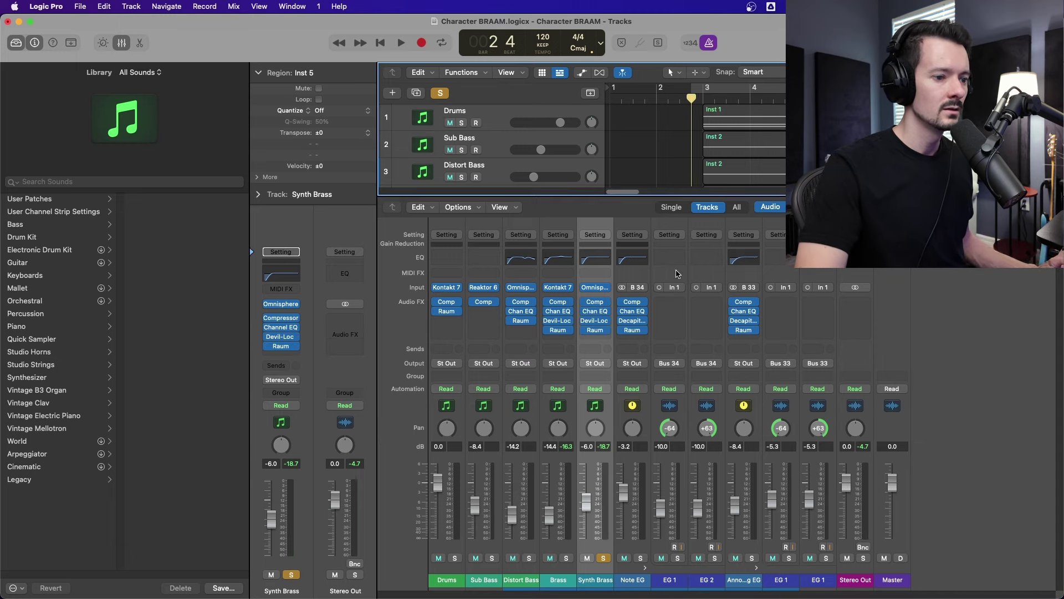
{"action": "key", "text": "space"}
- Check Devil-Loc Deluxe on Synth Brass and lower the track's volume to -13.6 dB during playback
{"action": "left_click", "coordinate": [595, 320]}
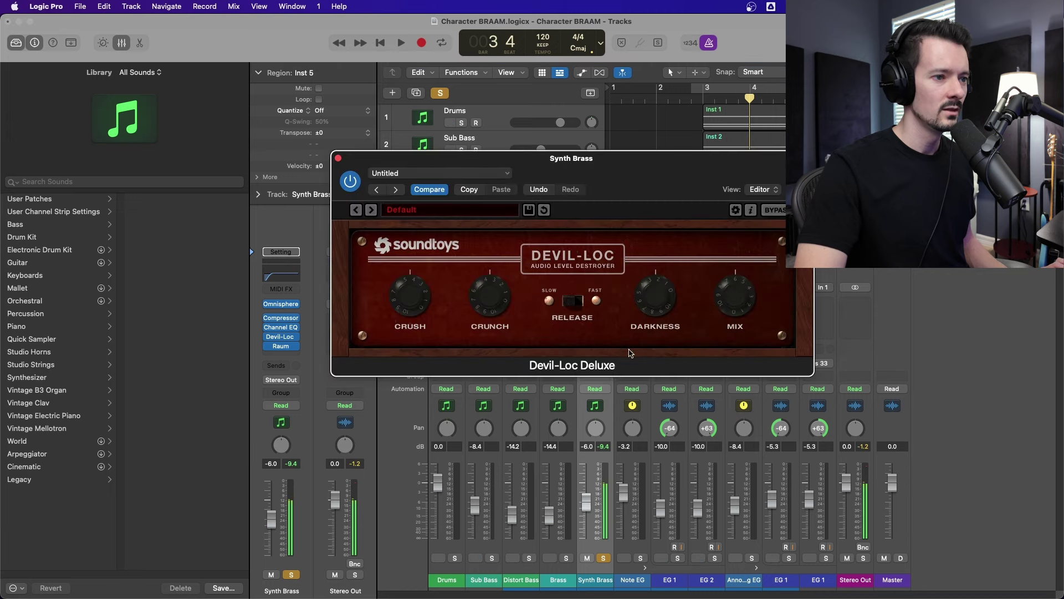
{"action": "left_click_drag", "start_coordinate": [682, 175], "coordinate": [608, 144]}
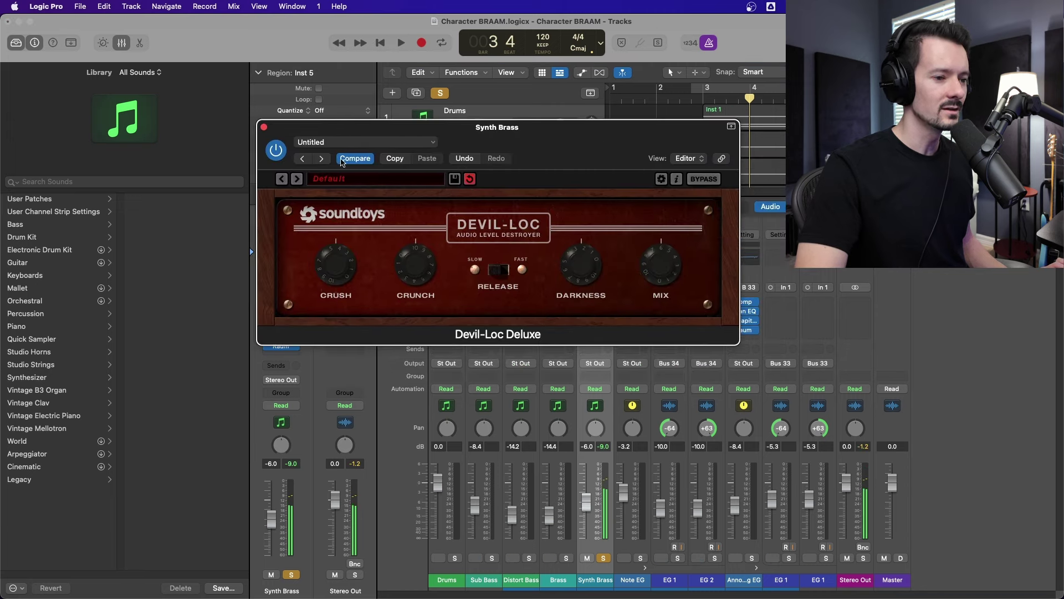
{"action": "left_click", "coordinate": [265, 128]}
{"action": "key", "text": "space"}
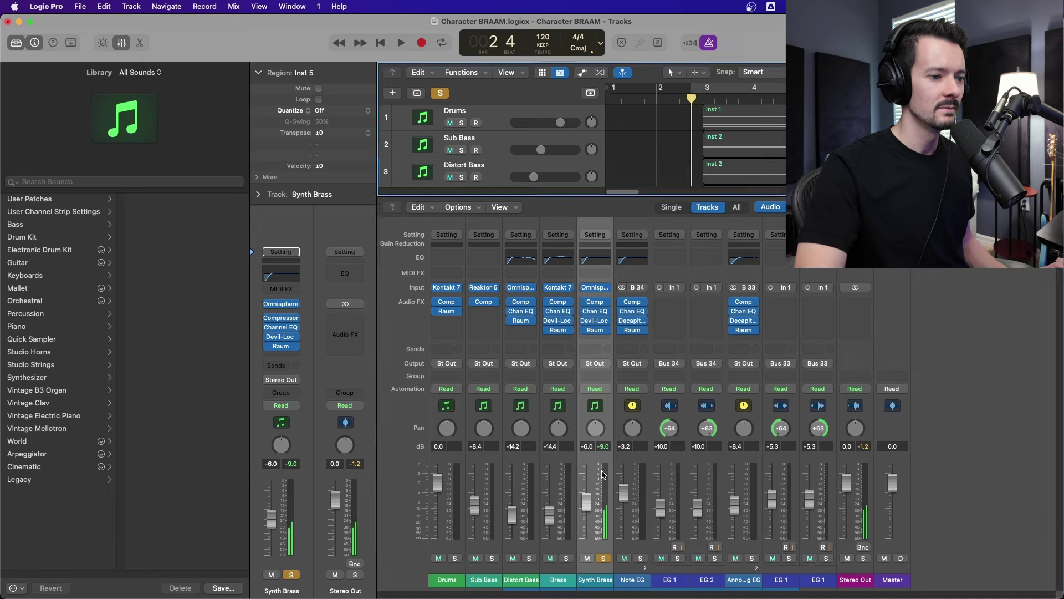
{"action": "left_click_drag", "start_coordinate": [589, 484], "coordinate": [589, 498]}
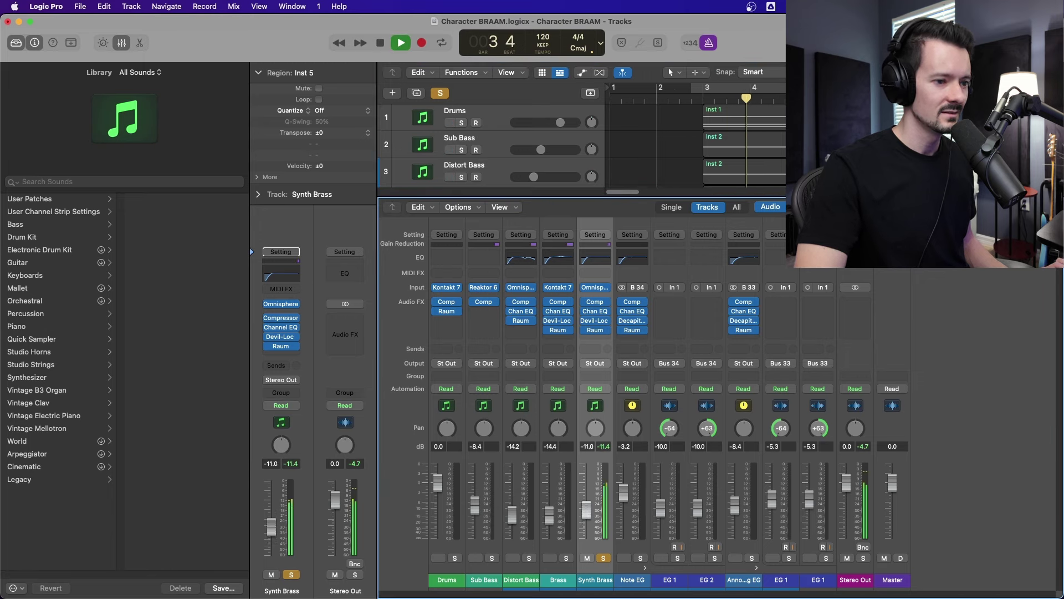
- Review Synth Brass's Devil-Loc Deluxe knob settings while listening to the soloed track
{"action": "left_click", "coordinate": [595, 322]}
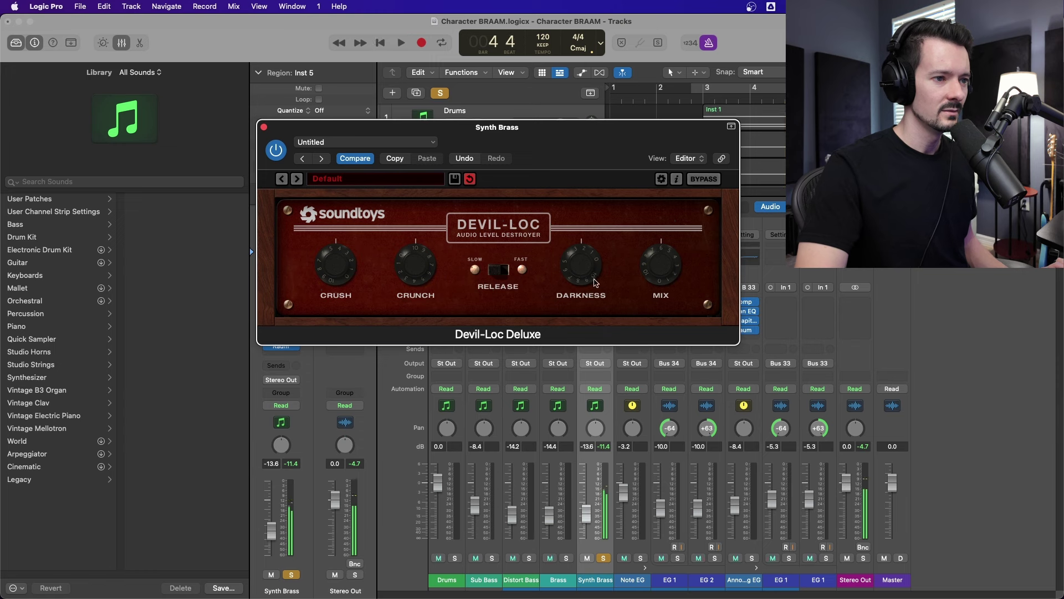
{"action": "left_click", "coordinate": [263, 127]}
{"action": "key", "text": "space"}
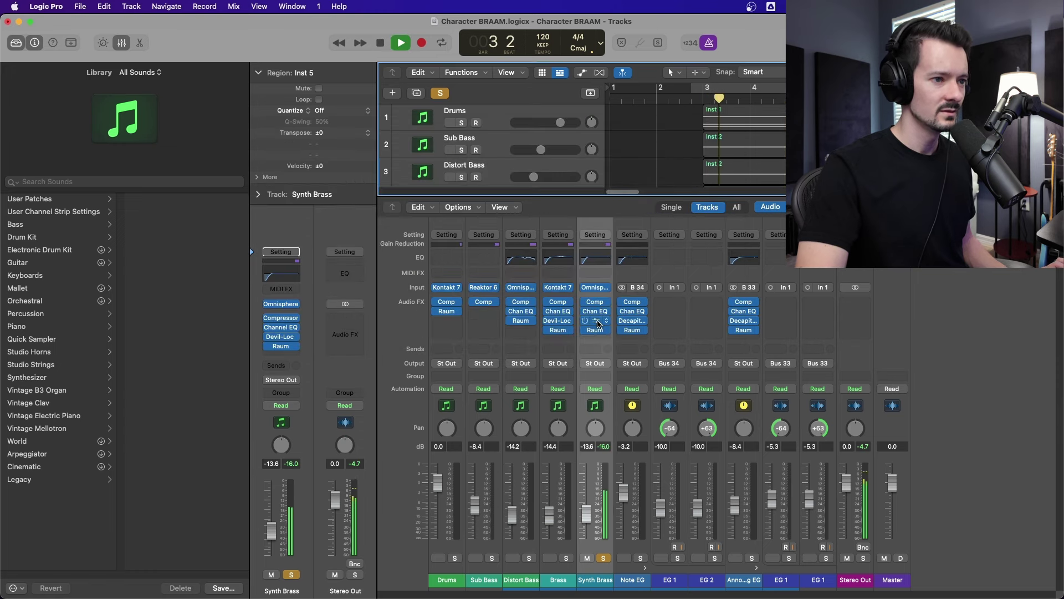
{"action": "left_click", "coordinate": [597, 325]}
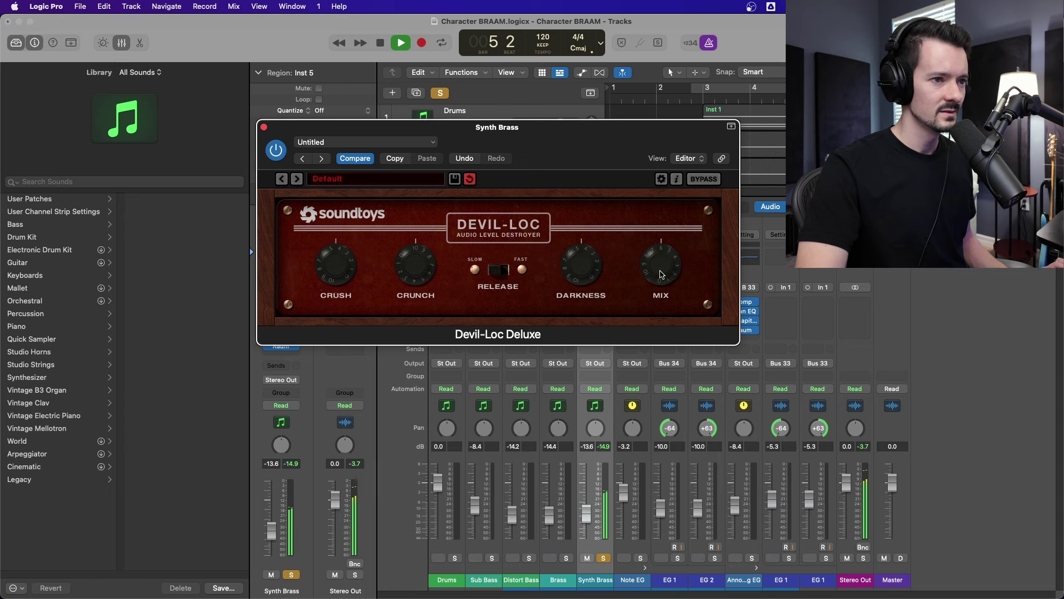
{"action": "left_click", "coordinate": [263, 127]}
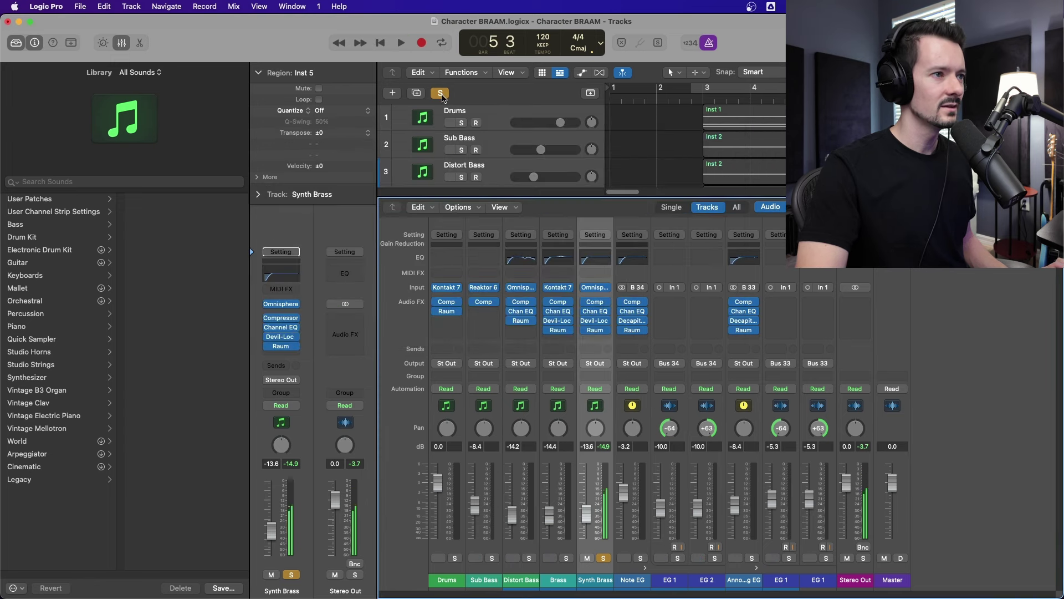
- Hide the mixer, turn off all solos and play the full mix from just before bar 3
{"action": "left_click", "coordinate": [126, 46]}
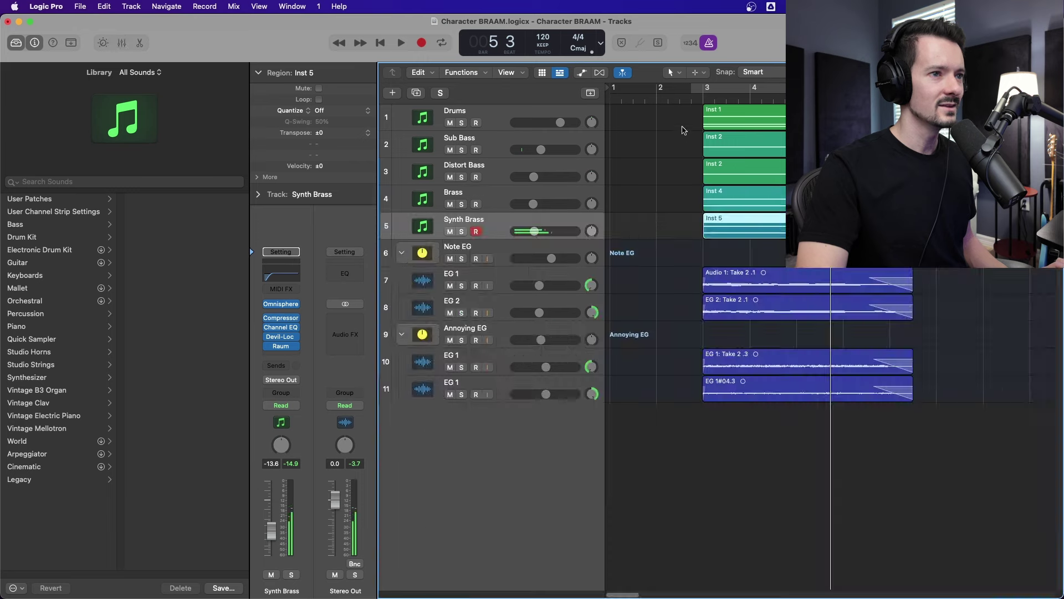
{"action": "left_click", "coordinate": [682, 99]}
{"action": "key", "text": "space"}
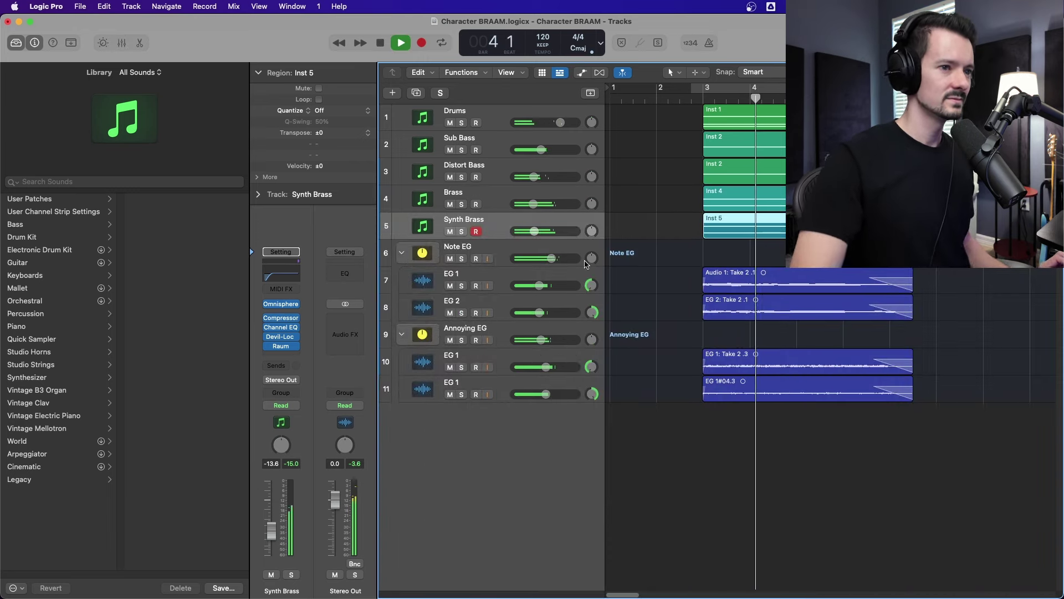
- Lower the Note EG, Annoying EG and Synth Brass volumes, with Synth Brass at -16.6 dB, and replay the full mix
{"action": "key", "text": "space"}
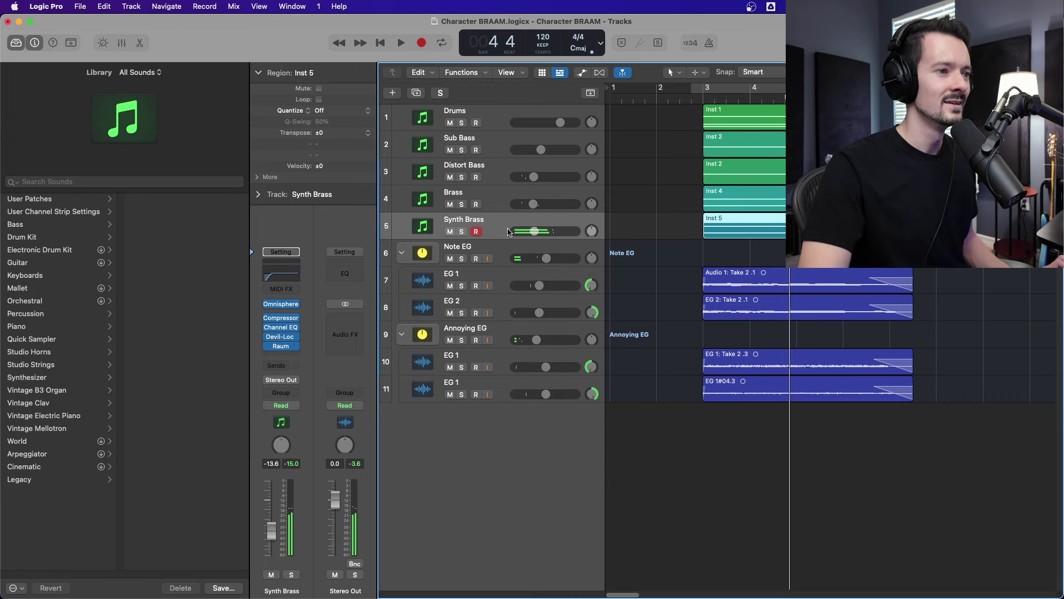
{"action": "left_click_drag", "start_coordinate": [533, 232], "coordinate": [531, 232]}
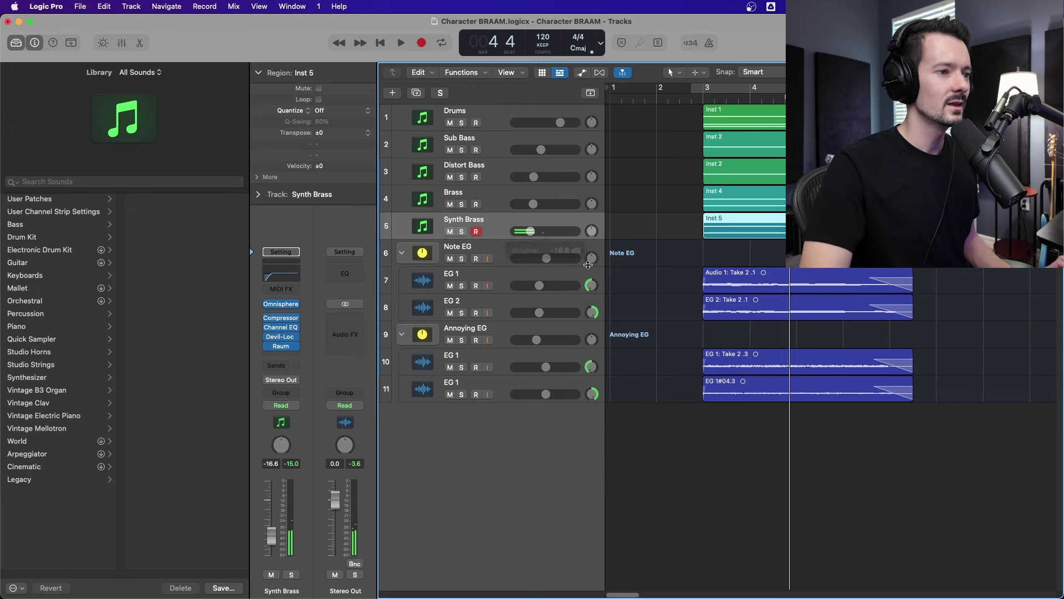
{"action": "left_click", "coordinate": [690, 100]}
{"action": "key", "text": "space"}
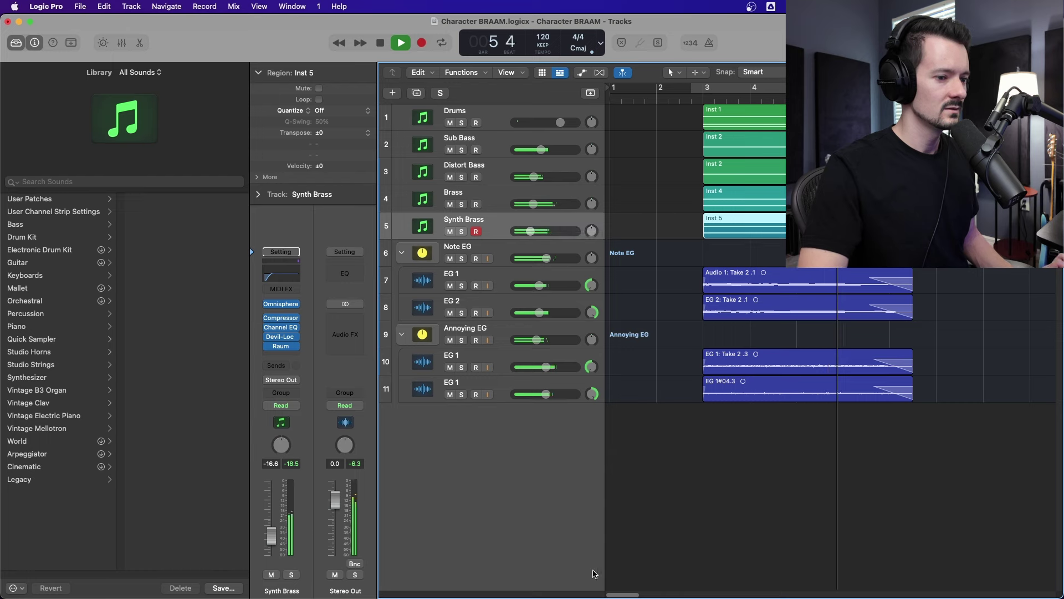
{"action": "key", "text": "space"}
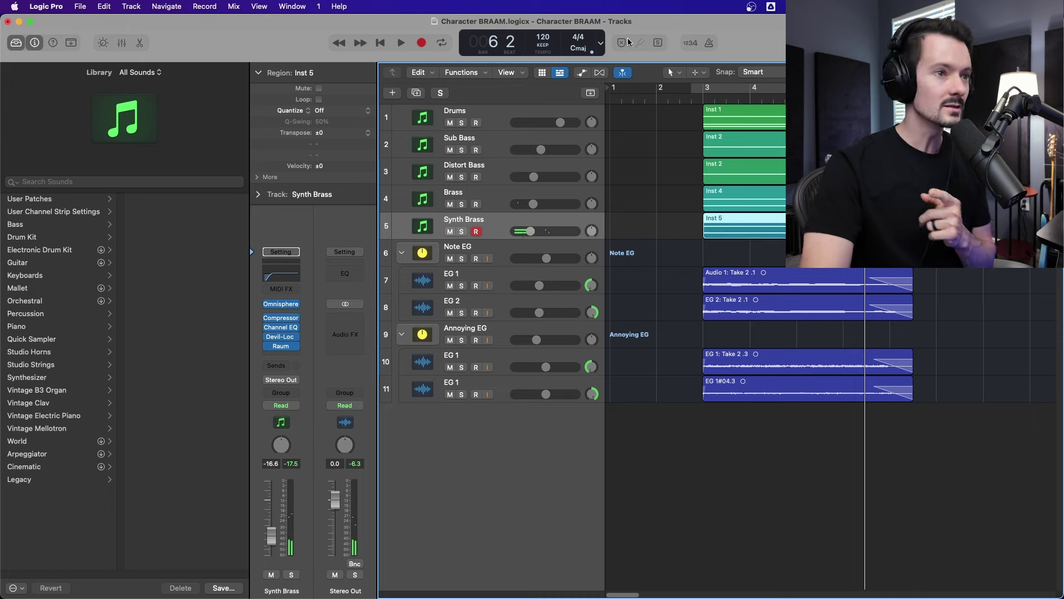
{"action": "left_click", "coordinate": [692, 98]}
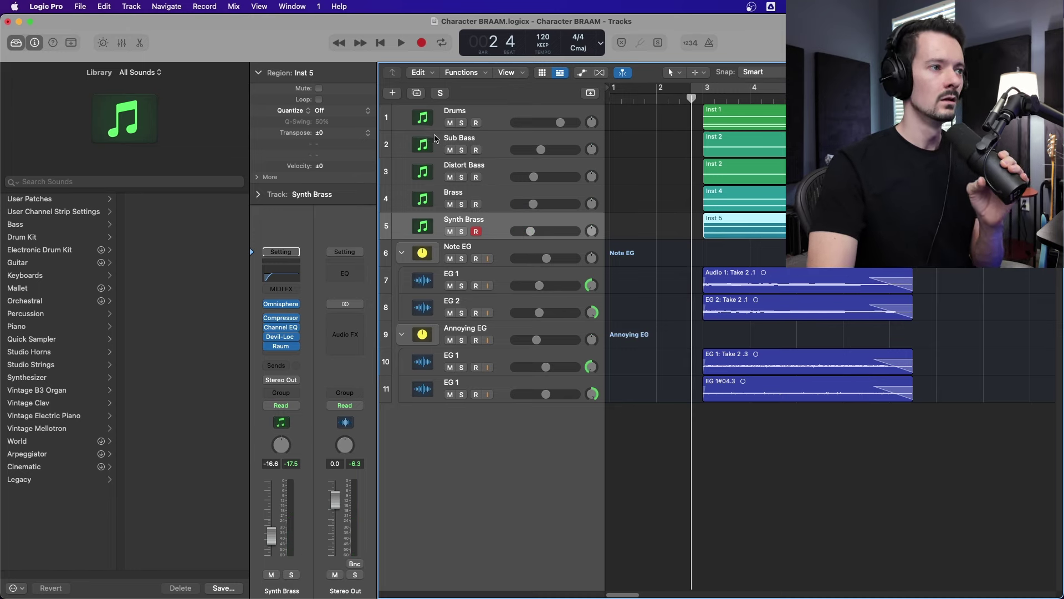
- Open the options for creating a new audio track and cancel them
{"action": "left_click", "coordinate": [393, 94]}
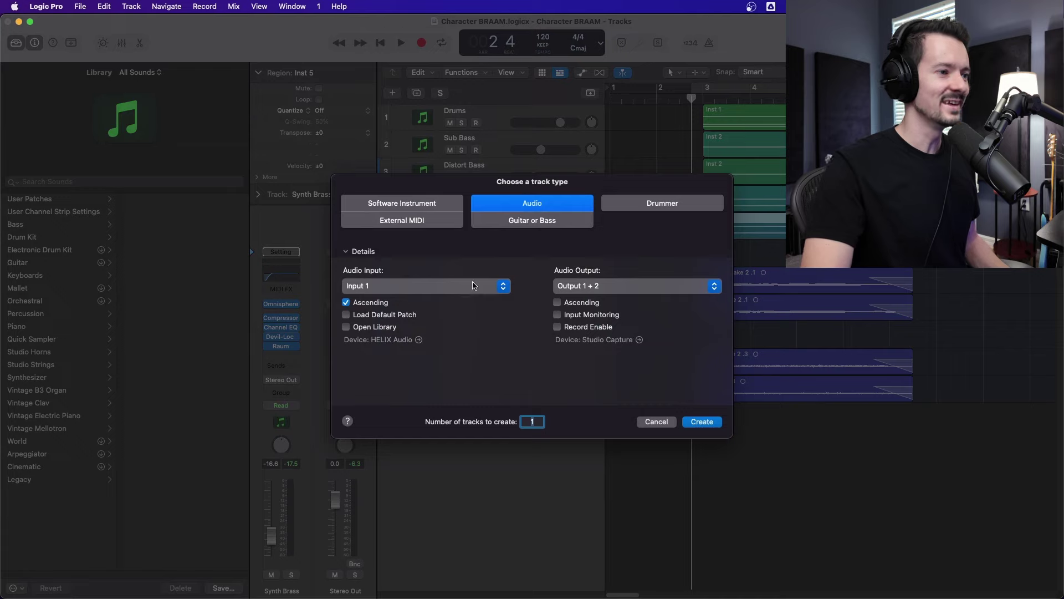
{"action": "left_click", "coordinate": [656, 421]}
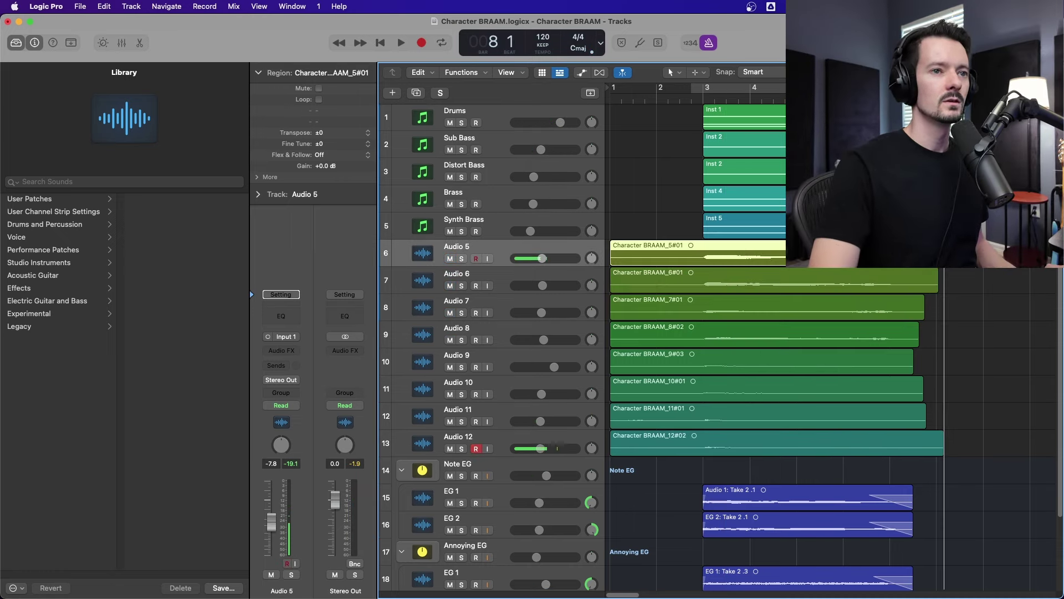
- Select the tracks Audio 5 through Audio 12 and reset their volumes to 0.0 dB together
{"action": "key", "text": "super+Right"}
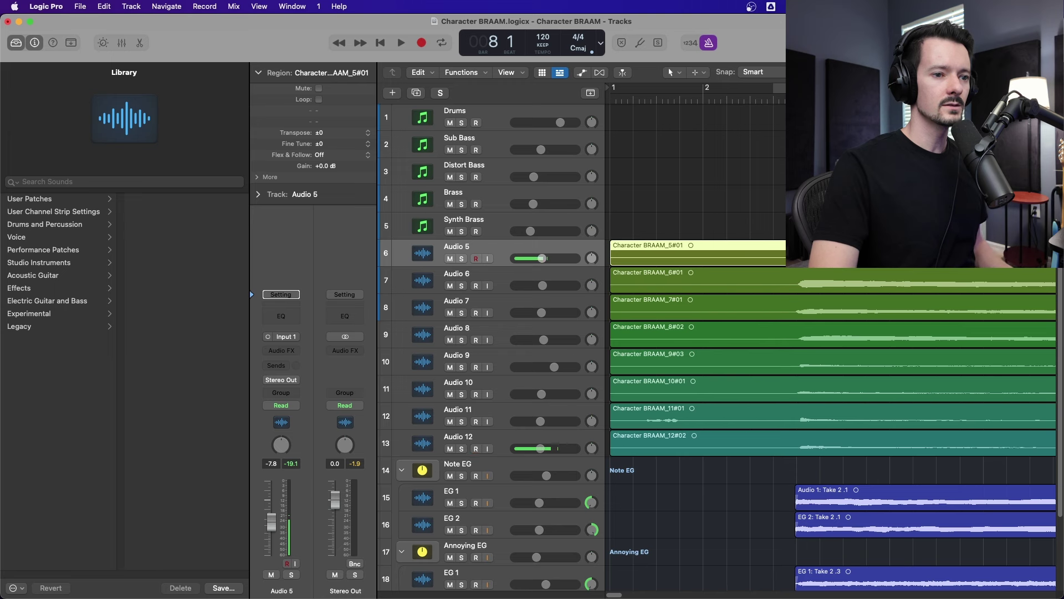
{"action": "key", "text": "super+Left"}
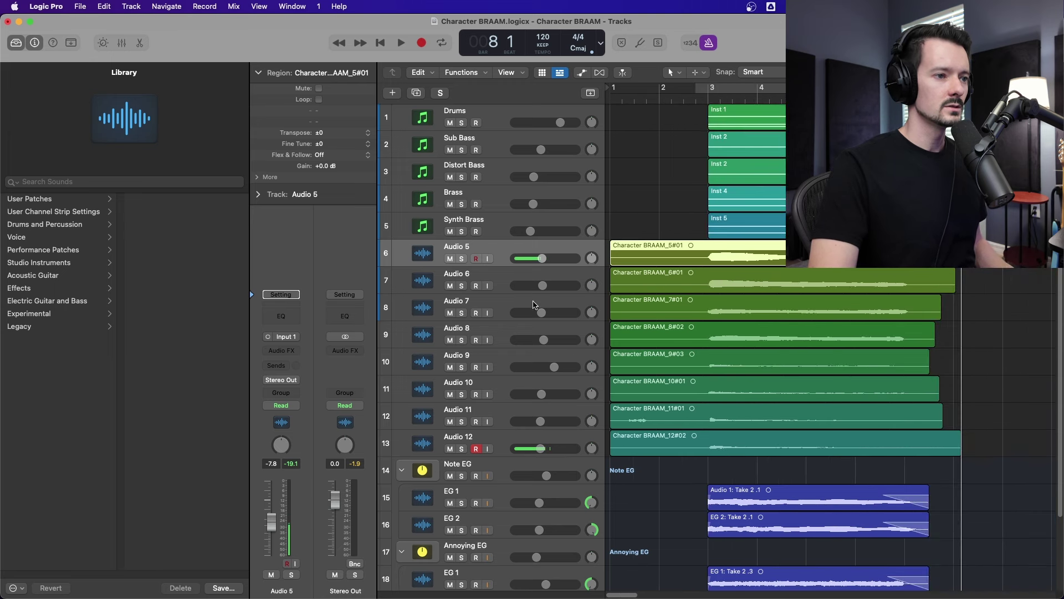
{"action": "left_click", "coordinate": [497, 446], "text": "shift"}
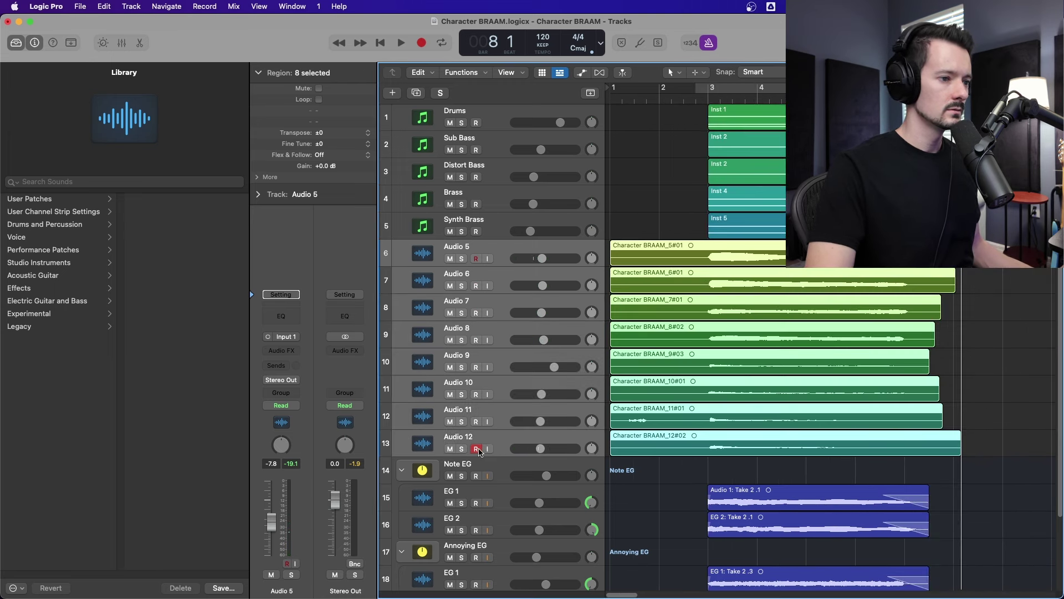
{"action": "left_click", "coordinate": [544, 259], "text": "alt"}
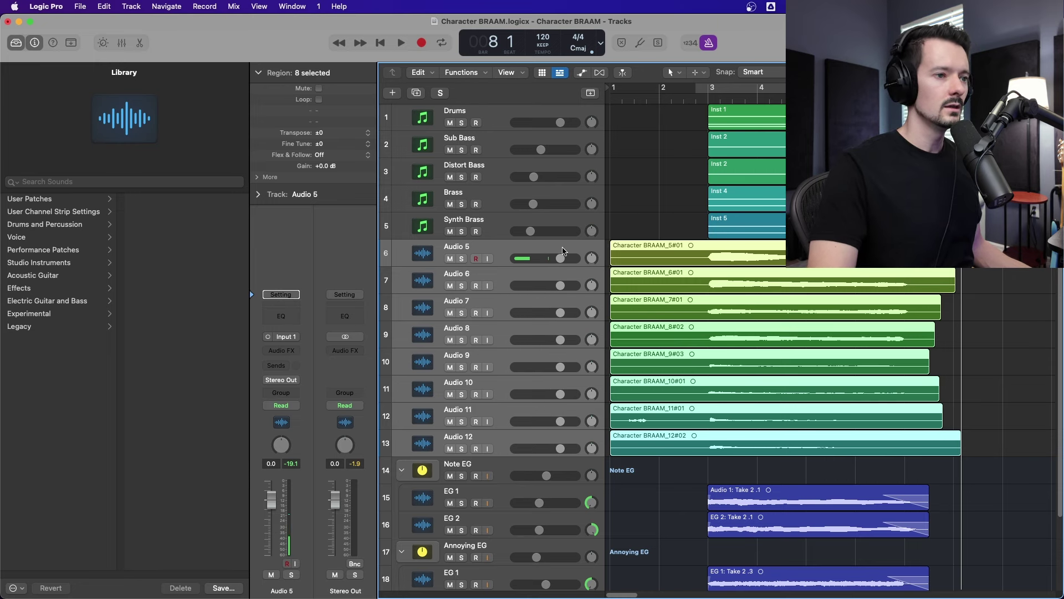
- Pan Audio 5 through Audio 12 alternately left and right, with odd-numbered tracks at -64 and even-numbered tracks at +63
{"action": "left_click_drag", "start_coordinate": [591, 258], "coordinate": [608, 149]}
{"action": "left_click_drag", "start_coordinate": [587, 315], "coordinate": [588, 389]}
{"action": "left_click_drag", "start_coordinate": [591, 340], "coordinate": [606, 231]}
{"action": "left_click_drag", "start_coordinate": [591, 367], "coordinate": [591, 432]}
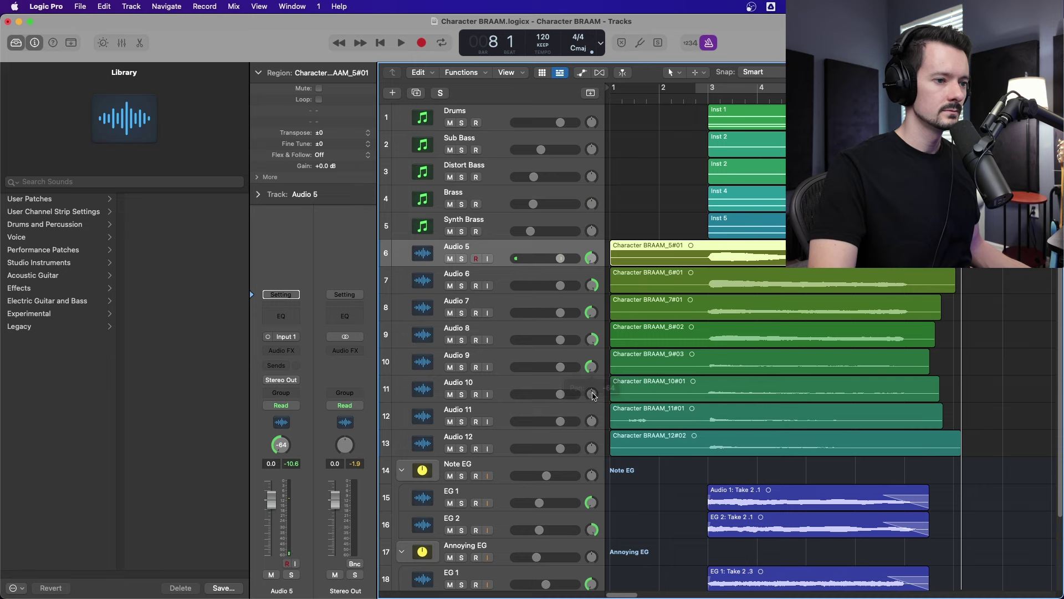
{"action": "left_click_drag", "start_coordinate": [592, 395], "coordinate": [602, 294]}
{"action": "left_click_drag", "start_coordinate": [592, 423], "coordinate": [602, 344]}
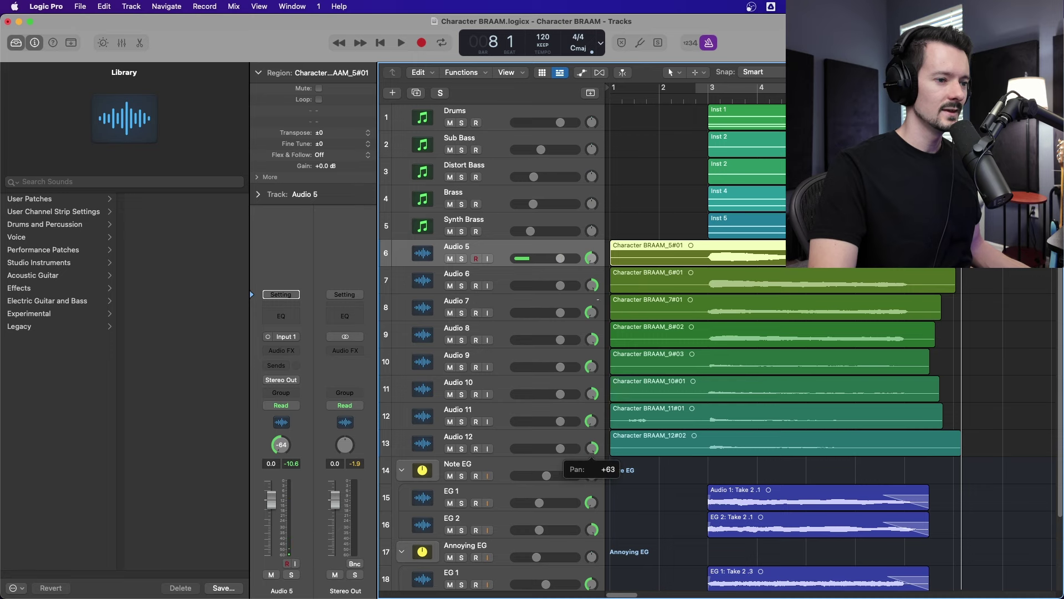
- Solo Audio 5 through Audio 12, play them from just before bar 3 and lower their volumes together to -3.3 dB
{"action": "key", "text": "s"}
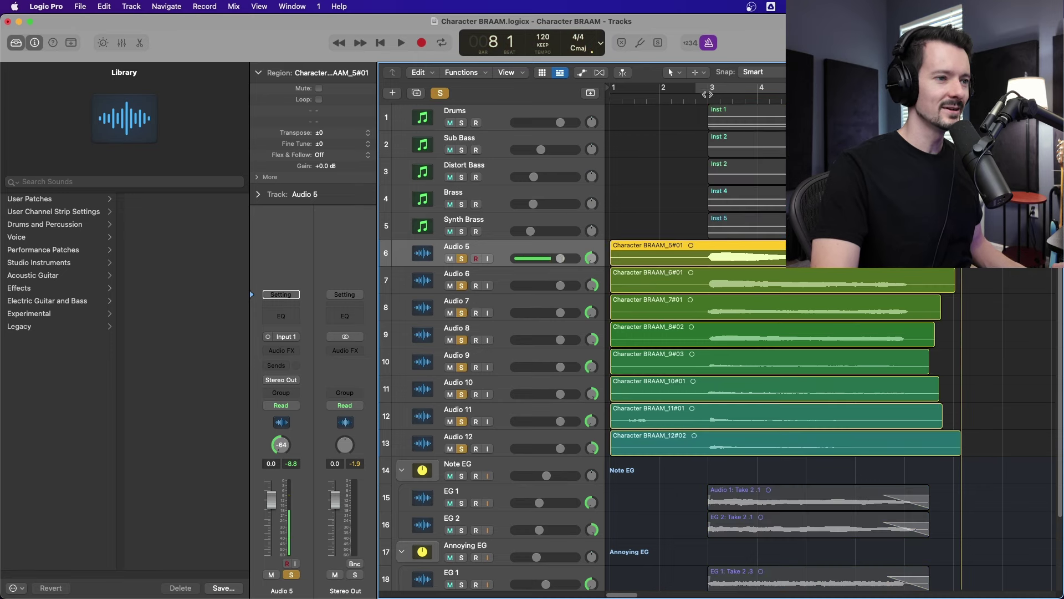
{"action": "double_click", "coordinate": [693, 96]}
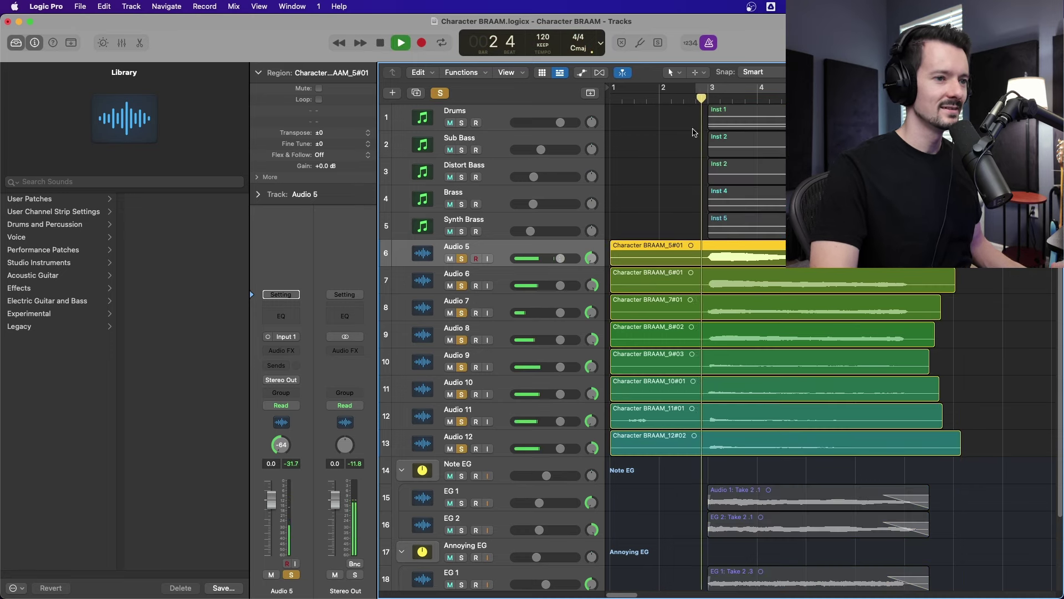
{"action": "left_click", "coordinate": [504, 439], "text": "shift"}
{"action": "left_click_drag", "start_coordinate": [546, 450], "coordinate": [543, 449]}
{"action": "left_click_drag", "start_coordinate": [550, 448], "coordinate": [552, 449]}
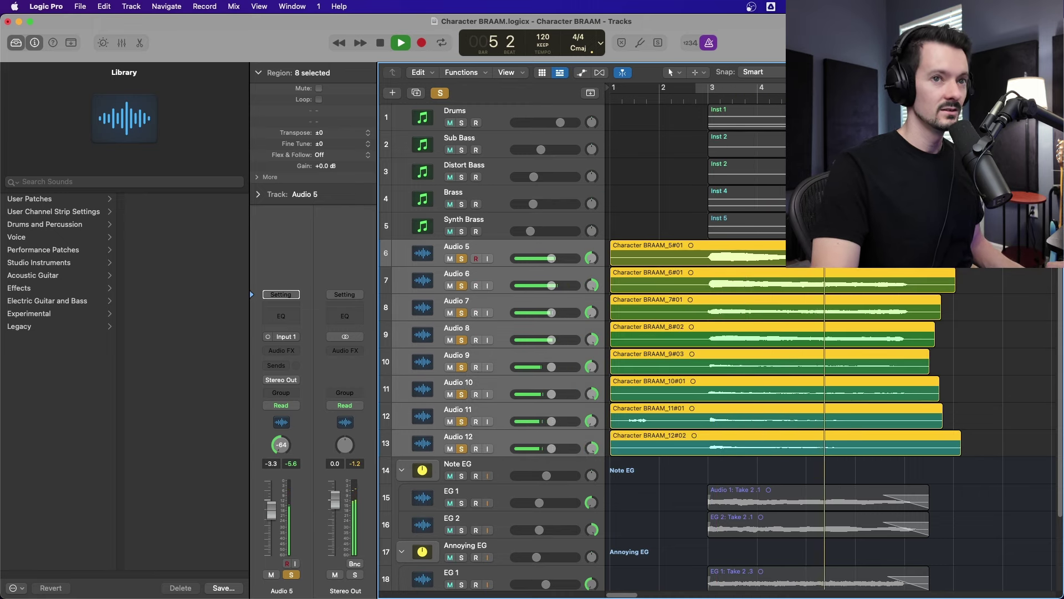
- Split the regions on Audio 5 through Audio 12 at the playhead, placed just before bar 3 where the sound starts
{"action": "key", "text": "super+Right"}
{"action": "key", "text": "super+Right"}
{"action": "left_click_drag", "start_coordinate": [619, 594], "coordinate": [615, 594]}
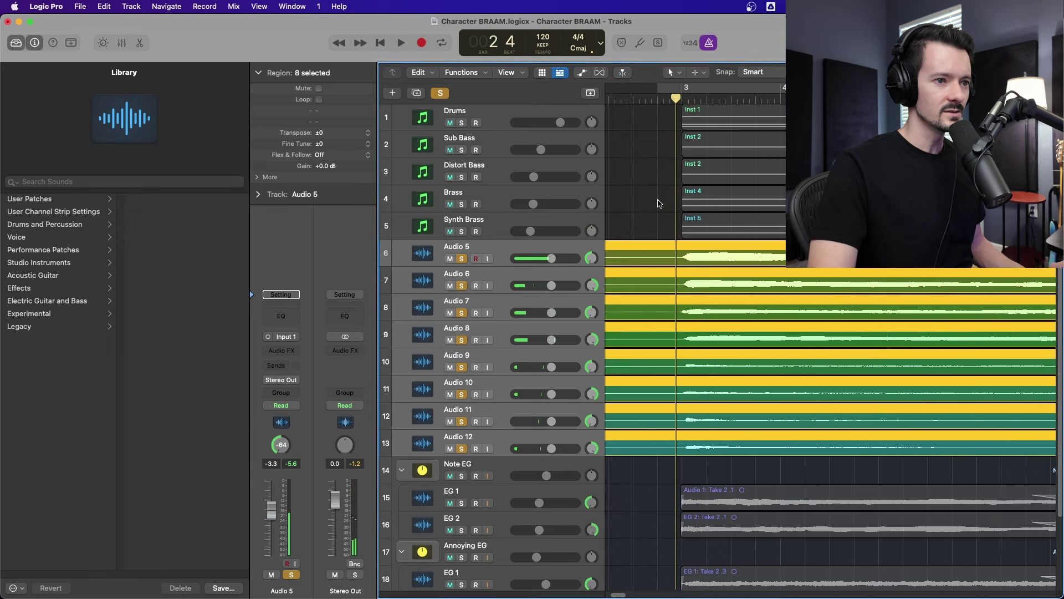
{"action": "left_click_drag", "start_coordinate": [658, 203], "coordinate": [657, 481]}
{"action": "key", "text": "super+Right"}
{"action": "key", "text": "super+Right"}
{"action": "key", "text": "super+Right"}
{"action": "key", "text": "super+Right"}
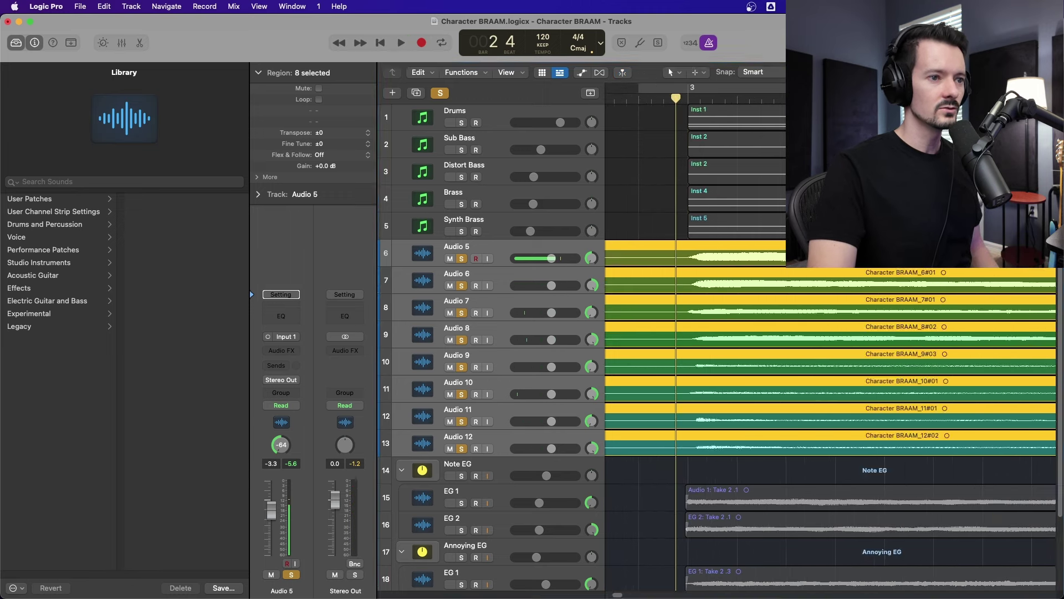
{"action": "mouse_move", "coordinate": [676, 98]}
{"action": "left_mouse_down"}
{"action": "mouse_move", "coordinate": [701, 99]}
{"action": "mouse_move", "coordinate": [689, 99]}
{"action": "left_mouse_up"}
{"action": "left_click_drag", "start_coordinate": [649, 183], "coordinate": [613, 480]}
{"action": "key", "text": "super+t"}
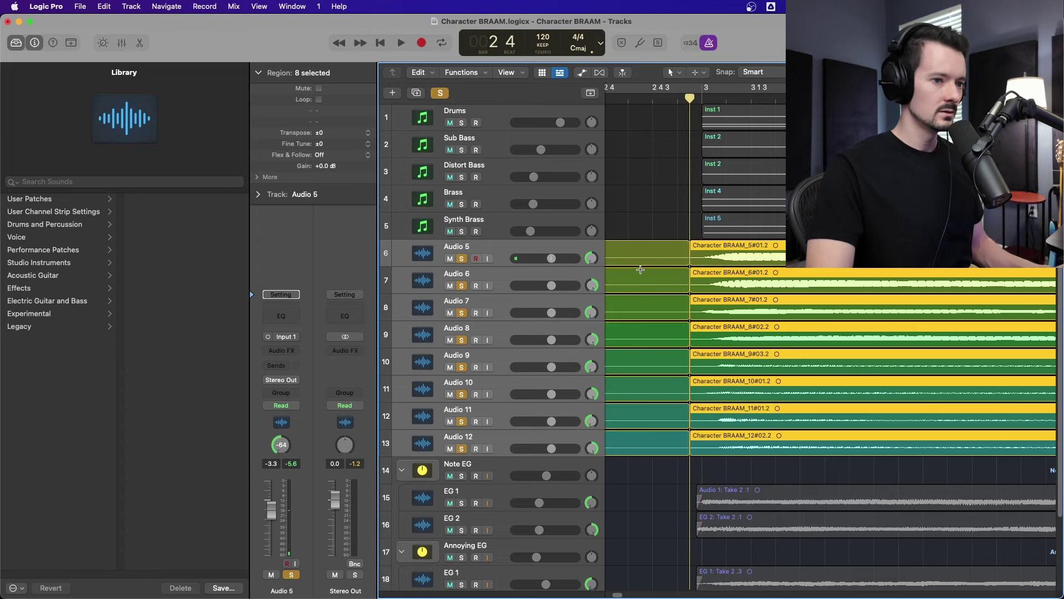
- Delete the cut-off beginnings before bar 3 on Audio 5 through Audio 12 and add short fade-ins to the remaining regions
{"action": "key", "text": "Delete"}
{"action": "left_click_drag", "start_coordinate": [659, 221], "coordinate": [694, 462]}
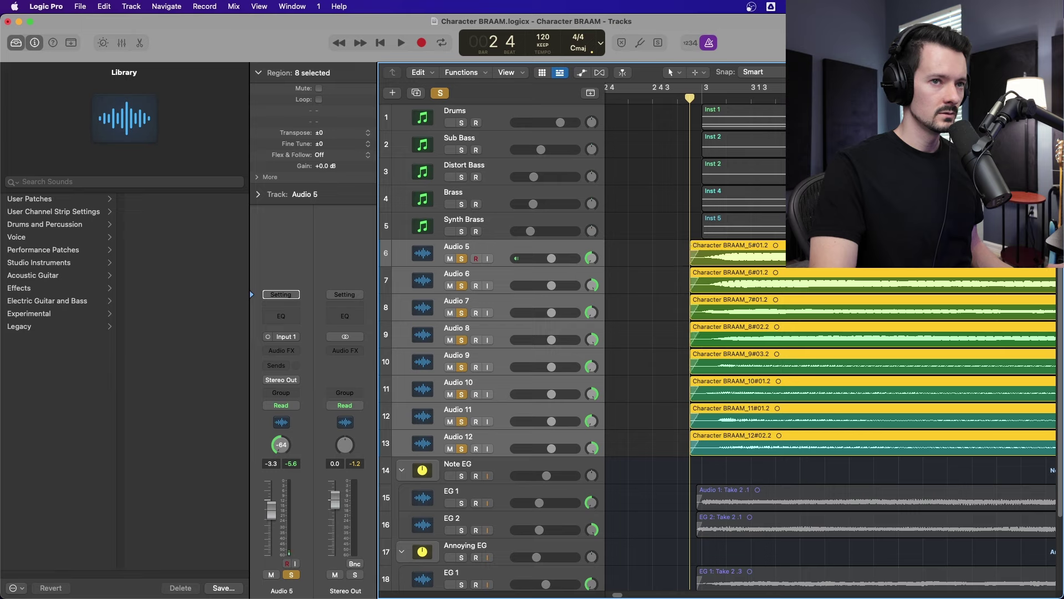
{"action": "left_click_drag", "start_coordinate": [1038, 73], "coordinate": [1025, 73]}
{"action": "left_click", "coordinate": [960, 297]}
{"action": "key", "text": "space"}
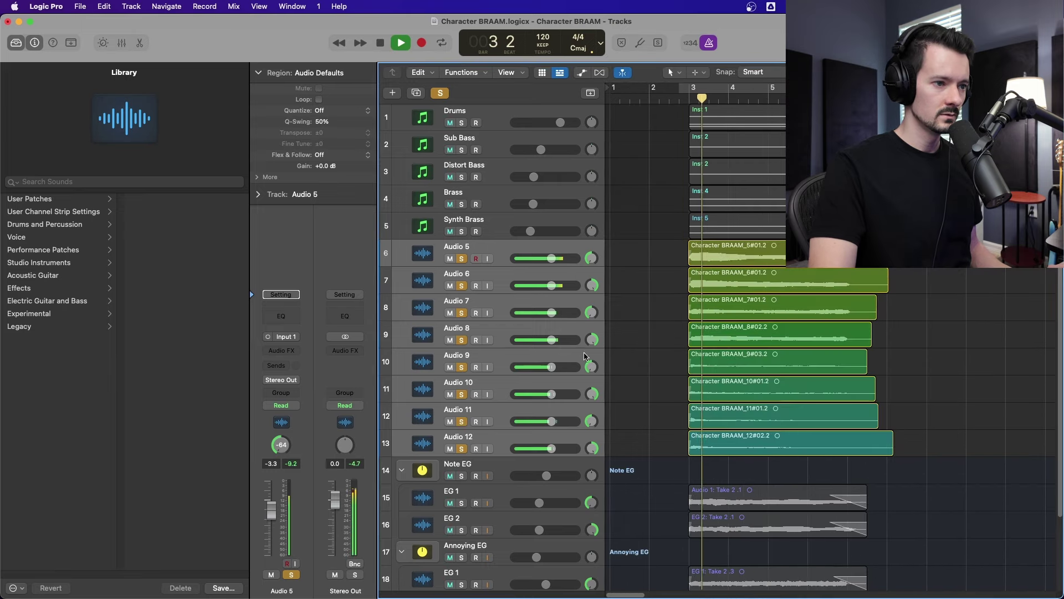
- Select the Audio 9 track and remove the solo from Audio 5 through 8 and Audio 10 through 12
{"action": "left_click", "coordinate": [461, 360]}
{"action": "key", "text": "space"}
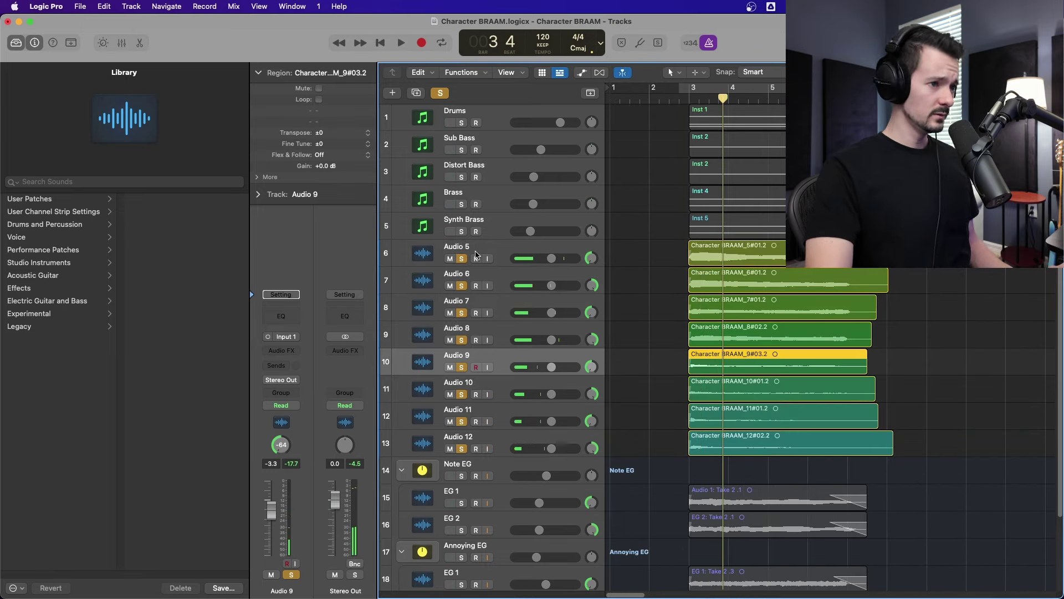
{"action": "left_click_drag", "start_coordinate": [461, 258], "coordinate": [461, 339]}
{"action": "left_click_drag", "start_coordinate": [467, 394], "coordinate": [465, 444]}
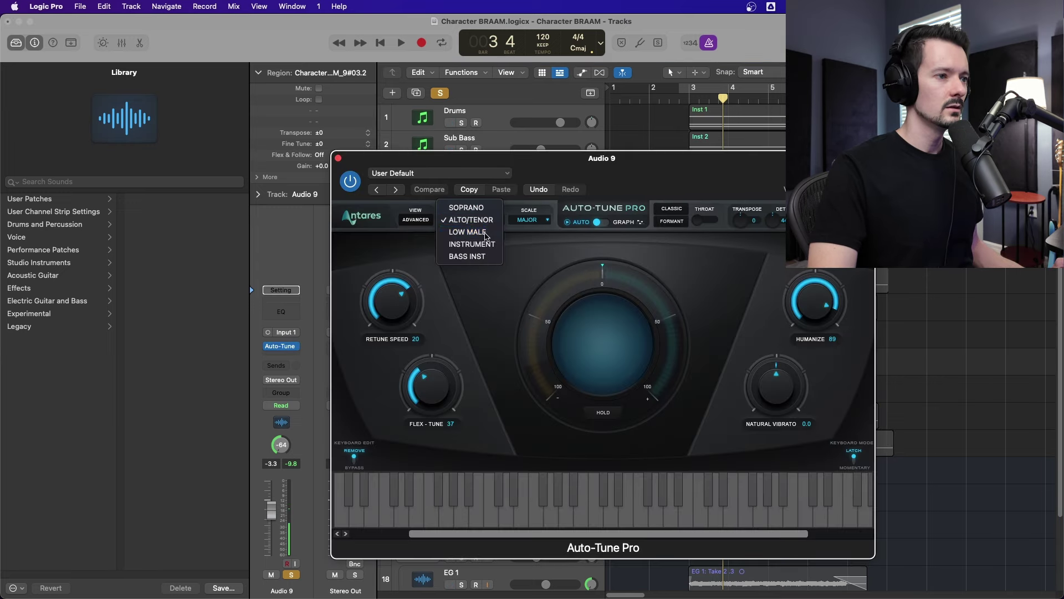
- Set Auto-Tune Pro on Audio 9 to Low Male input, key E in Major, with a Retune Speed of 27
{"action": "left_click", "coordinate": [486, 233]}
{"action": "left_click", "coordinate": [500, 220]}
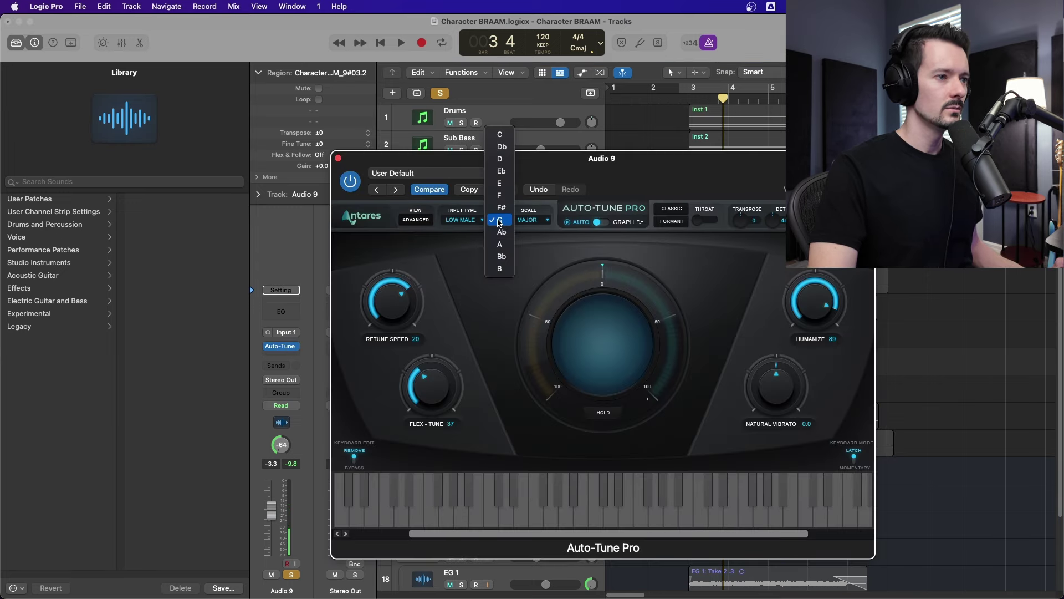
{"action": "left_click", "coordinate": [506, 185]}
{"action": "left_click", "coordinate": [542, 220]}
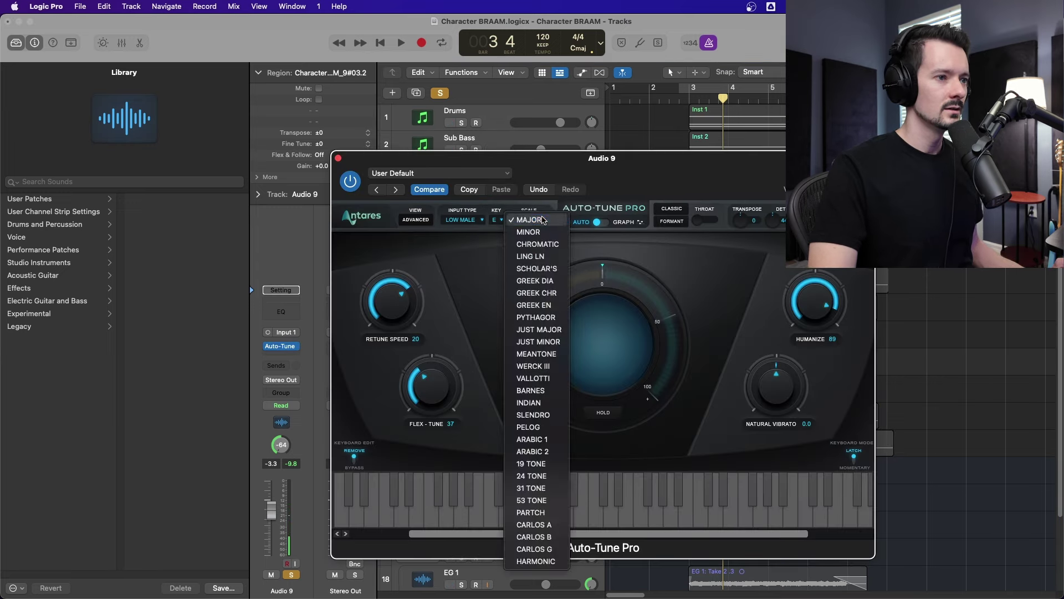
{"action": "left_click", "coordinate": [471, 252]}
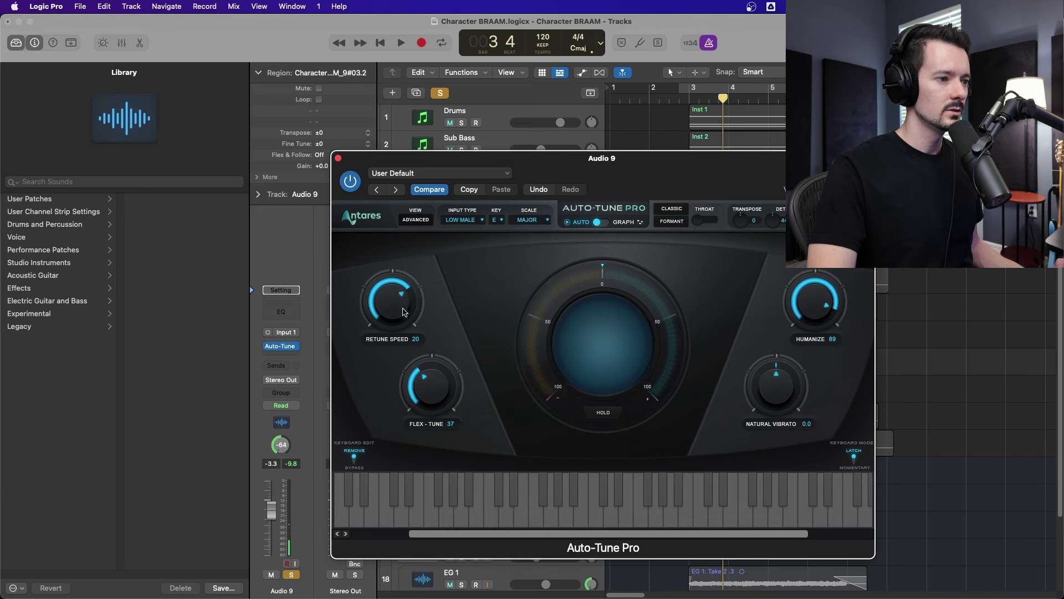
{"action": "scroll", "coordinate": [403, 312], "scroll_direction": "up", "scroll_amount": 5}
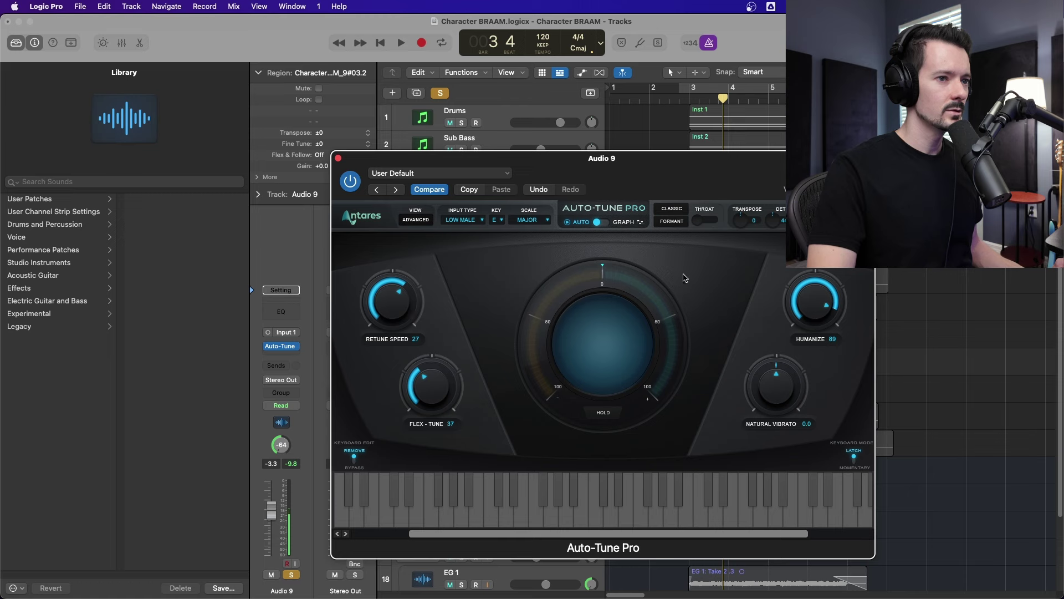
{"action": "left_click_drag", "start_coordinate": [711, 185], "coordinate": [342, 109]}
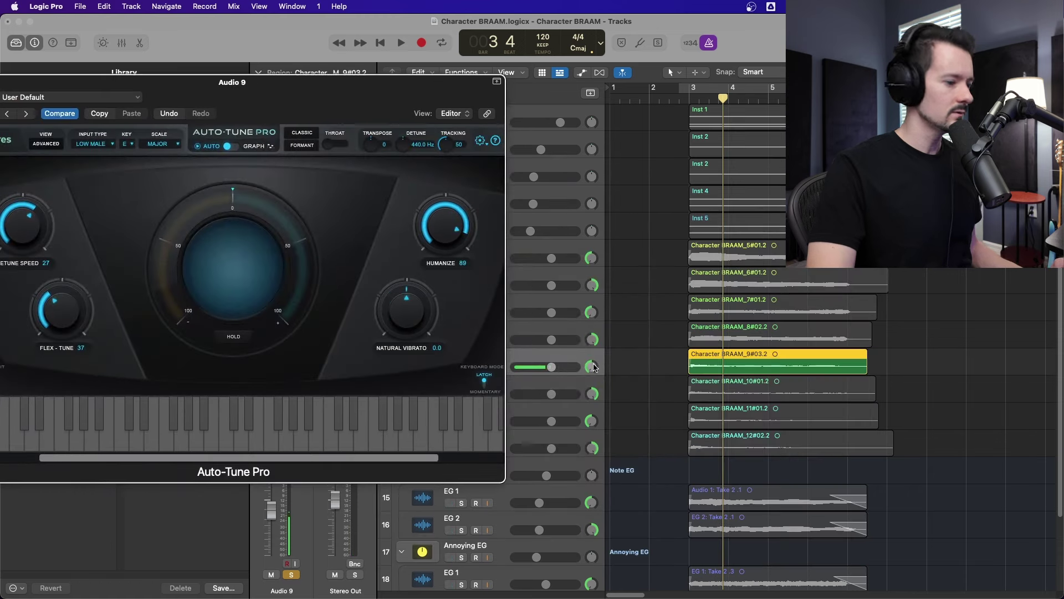
- Play the soloed Audio 9 from bar 3 to hear the Auto-Tune correction
{"action": "left_click", "coordinate": [701, 90]}
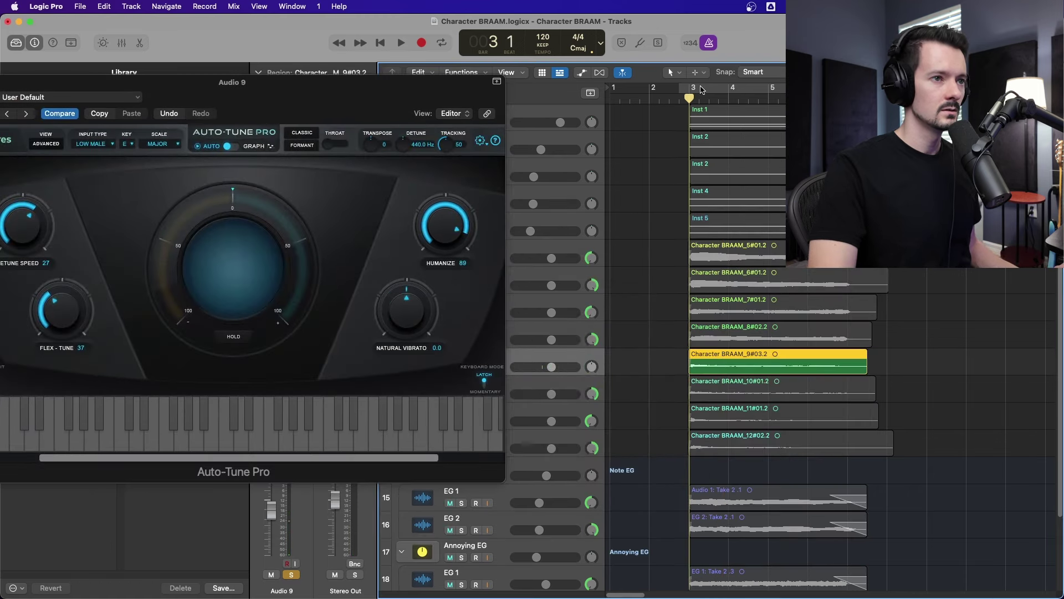
{"action": "key", "text": "space"}
{"action": "left_click_drag", "start_coordinate": [284, 105], "coordinate": [352, 105]}
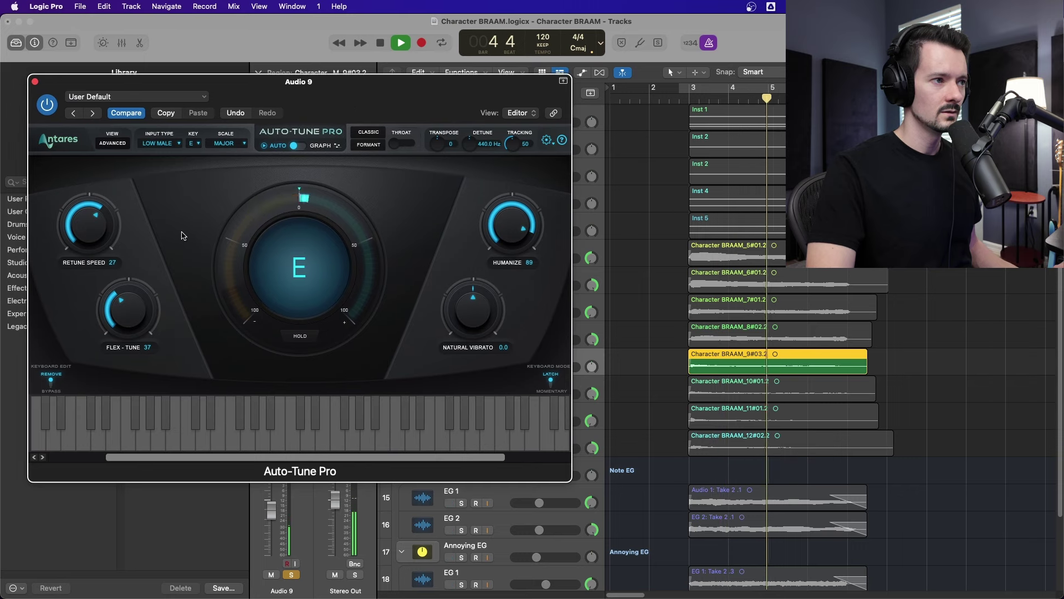
{"action": "key", "text": "space"}
- Enable Formant in Auto-Tune Pro, raise Throat to 159 and audition Audio 9 from bar 3
{"action": "left_click", "coordinate": [375, 146]}
{"action": "left_click", "coordinate": [686, 102]}
{"action": "key", "text": "space"}
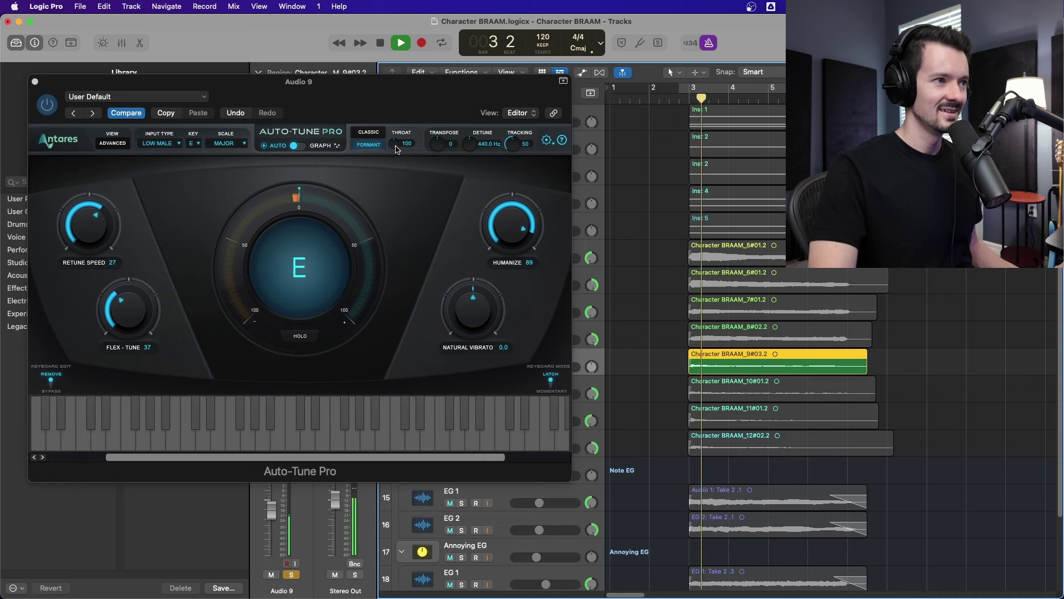
{"action": "left_click_drag", "start_coordinate": [395, 187], "coordinate": [428, 103]}
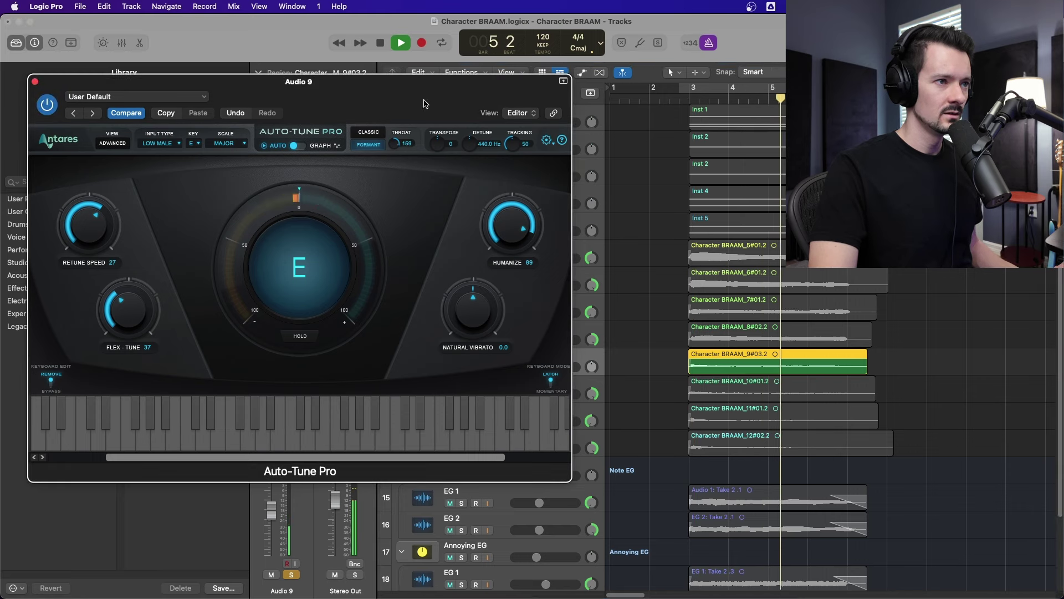
{"action": "key", "text": "space"}
{"action": "left_click", "coordinate": [686, 99]}
{"action": "key", "text": "space"}
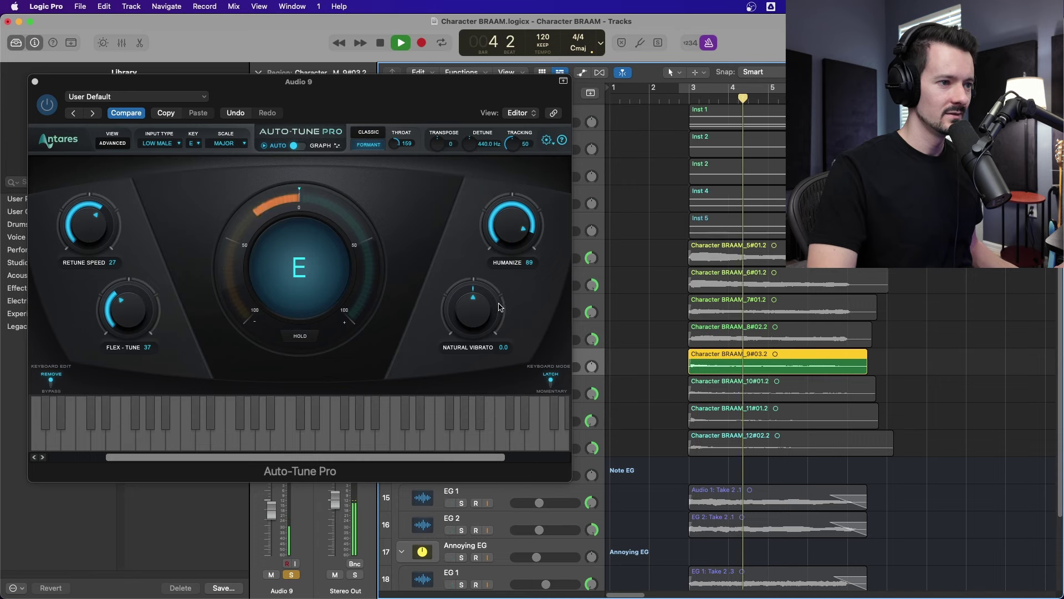
{"action": "key", "text": "space"}
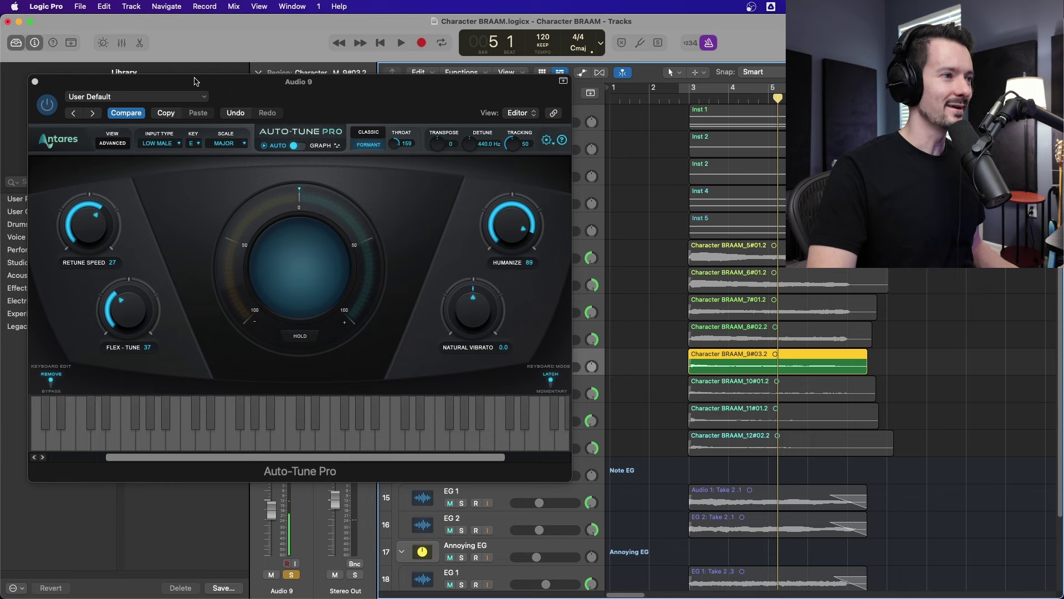
- Change the Auto-Tune Pro key to D, keeping the Major scale
{"action": "left_click", "coordinate": [193, 144]}
{"action": "left_click", "coordinate": [223, 147]}
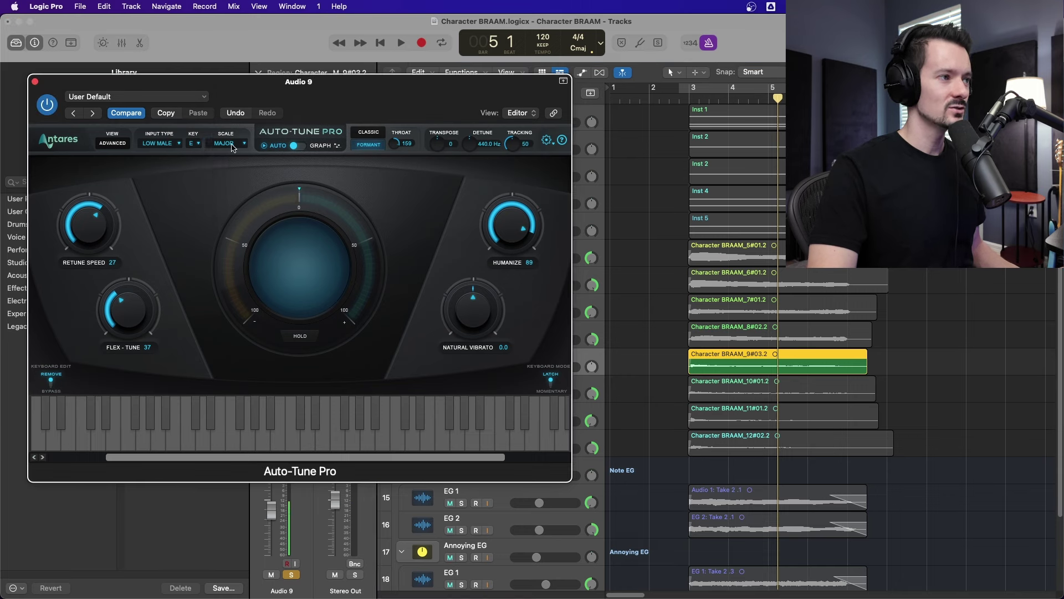
{"action": "left_click", "coordinate": [224, 144]}
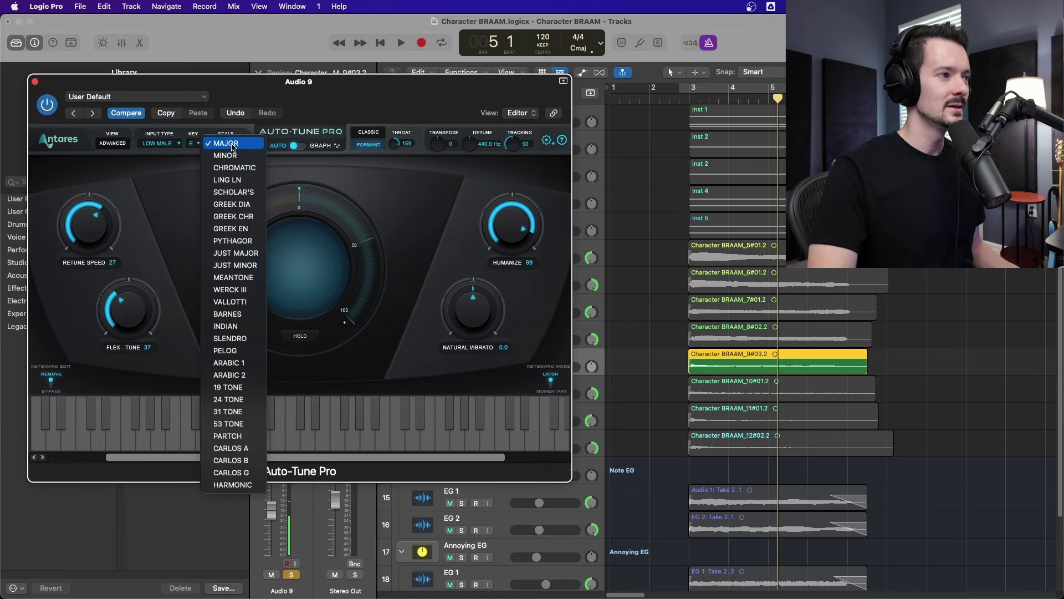
{"action": "left_click", "coordinate": [196, 157]}
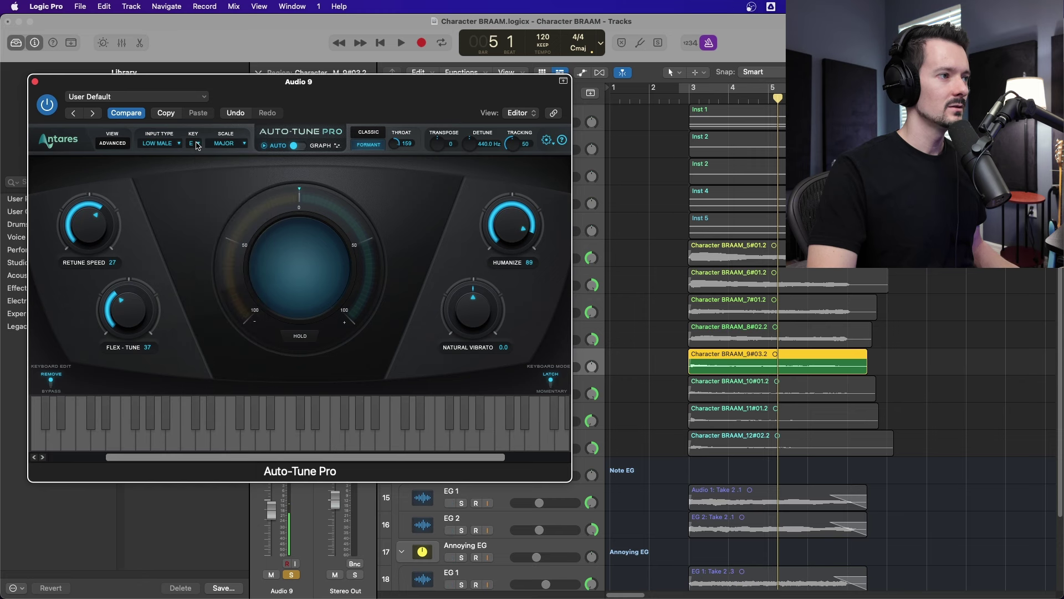
{"action": "left_click", "coordinate": [197, 145]}
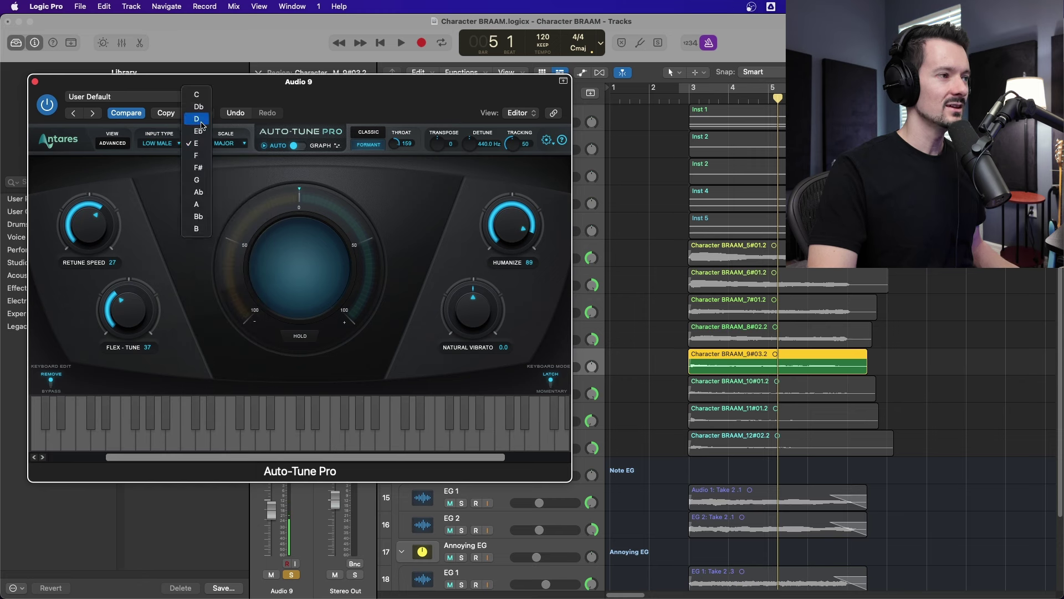
{"action": "left_click", "coordinate": [202, 120]}
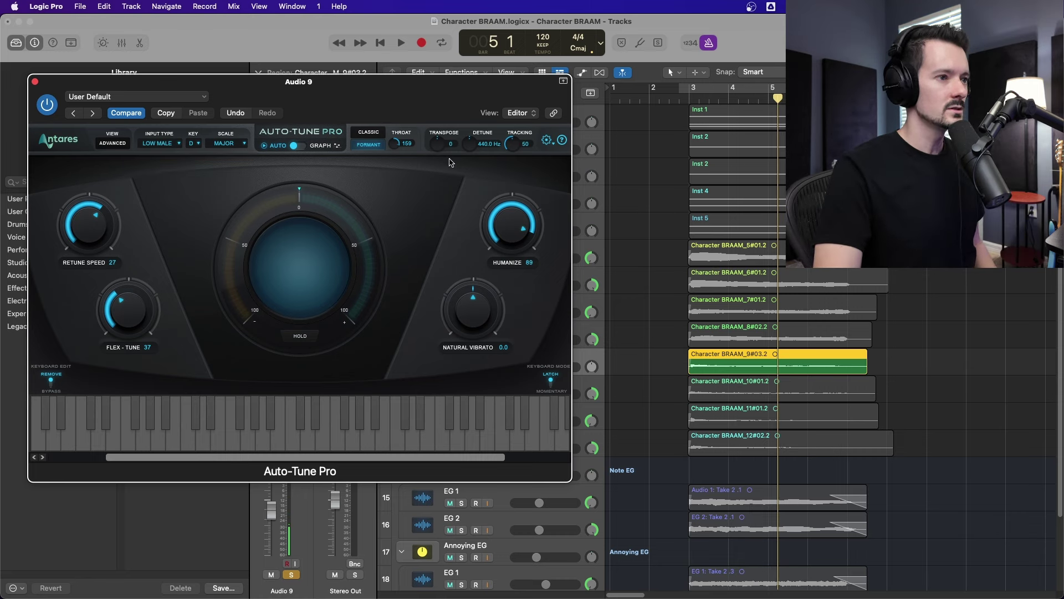
- Show Auto-Tune Pro's Advanced view, remove D and F# from the scale and lower Natural Vibrato to -3.0
{"action": "left_click", "coordinate": [547, 141]}
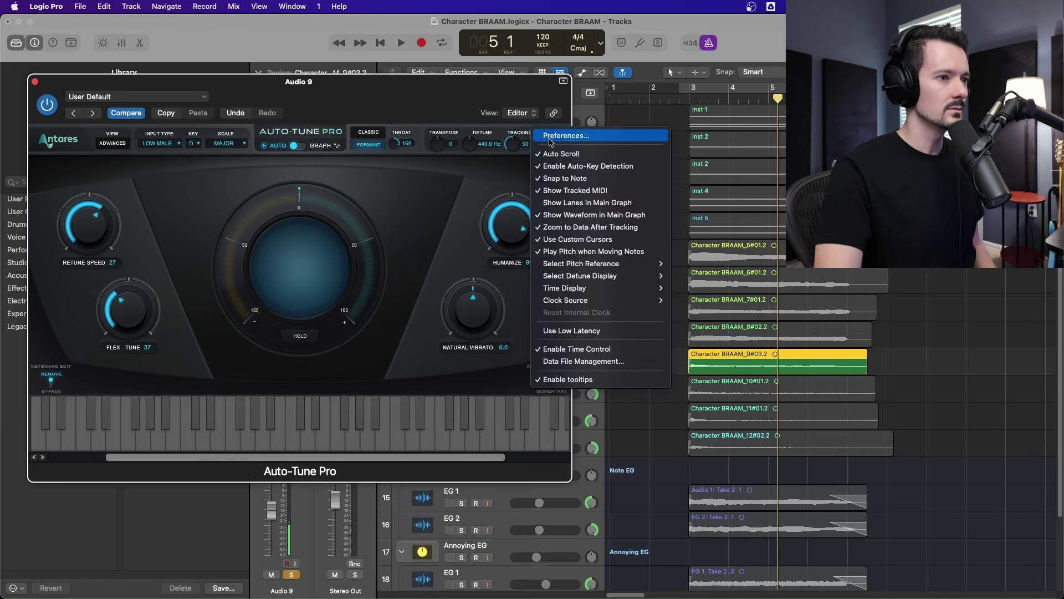
{"action": "left_click", "coordinate": [456, 241]}
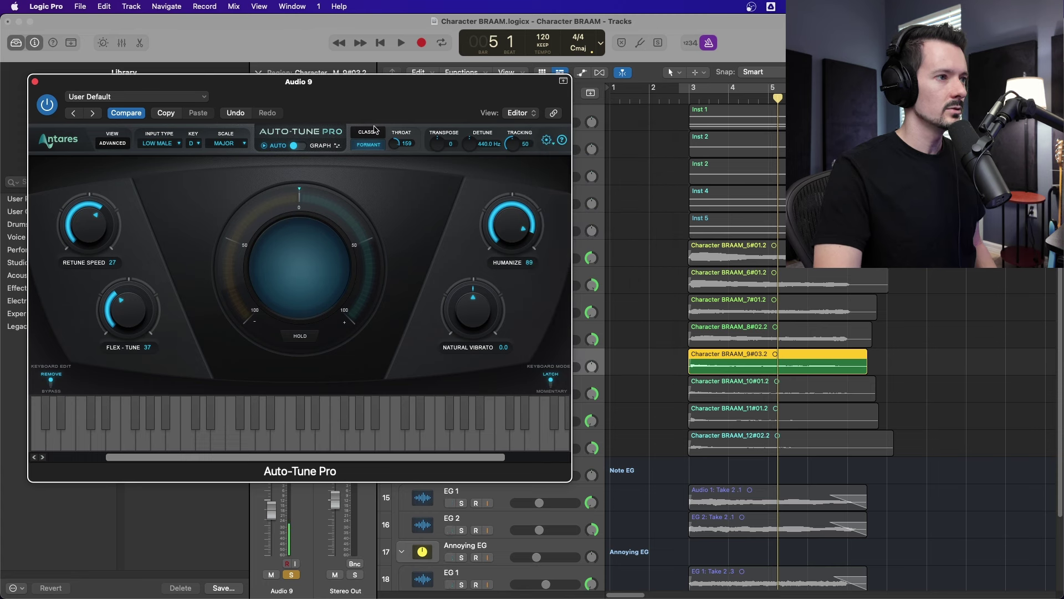
{"action": "left_click", "coordinate": [114, 143]}
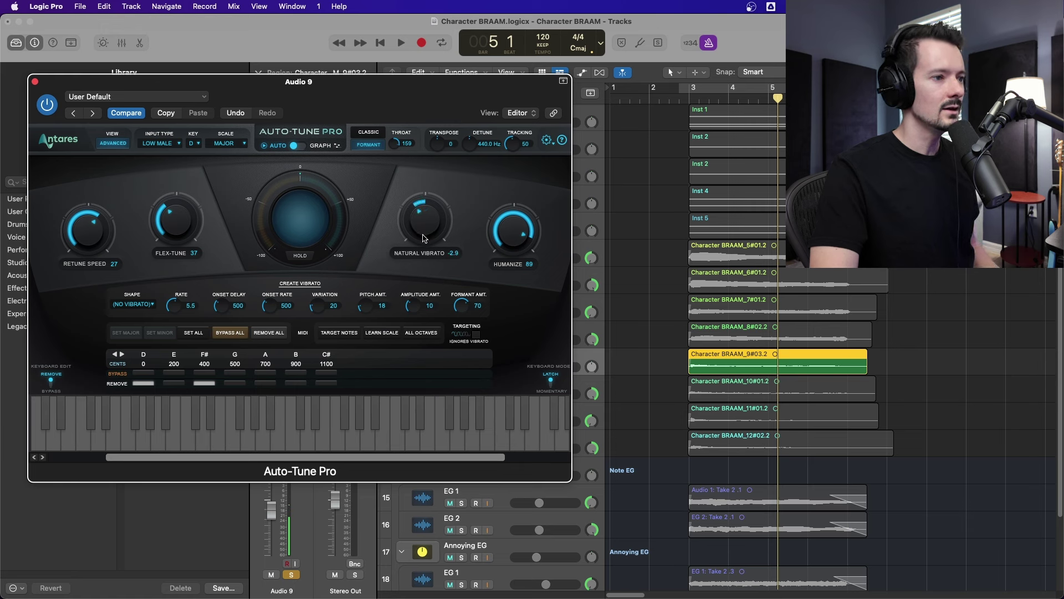
- Audition Audio 9 from bar 3 while setting Auto-Tune's Throat to 168 and resetting Tracking to 50, and close the plug-in
{"action": "left_click", "coordinate": [687, 101]}
{"action": "key", "text": "space"}
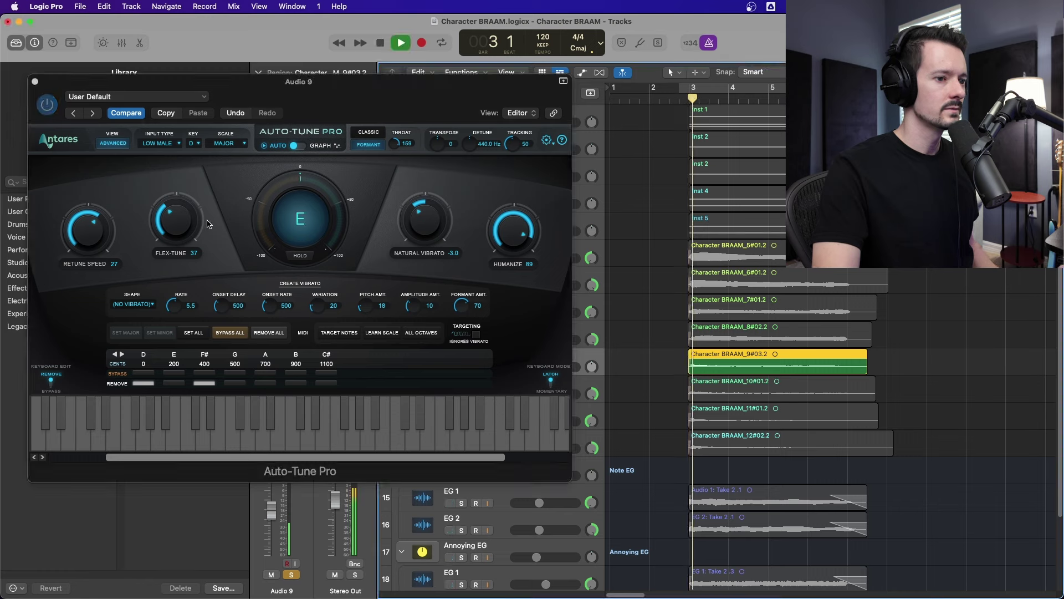
{"action": "left_click_drag", "start_coordinate": [390, 156], "coordinate": [370, 120]}
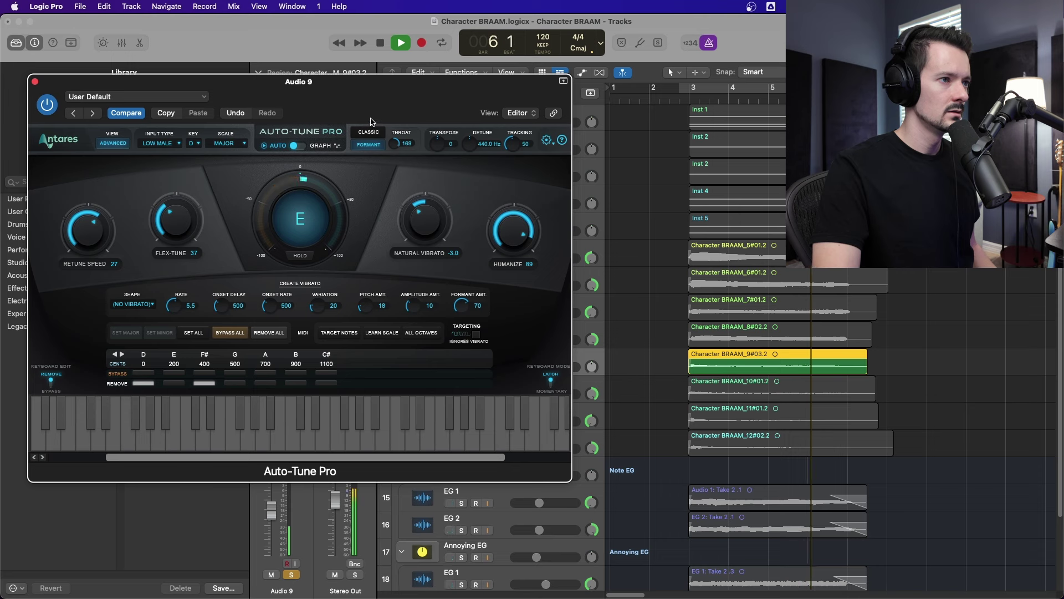
{"action": "left_click", "coordinate": [676, 101]}
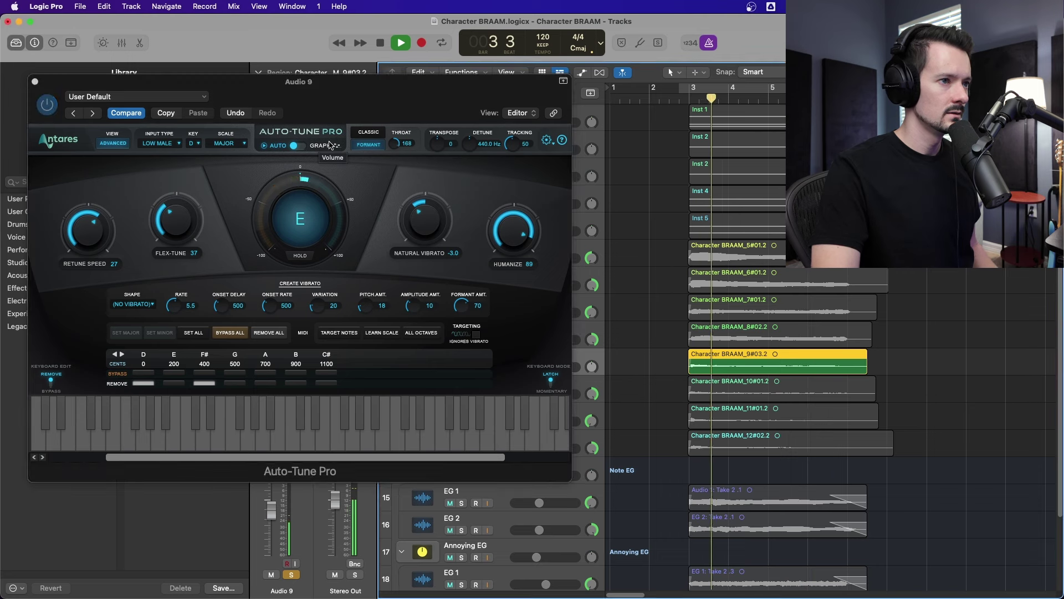
{"action": "left_click_drag", "start_coordinate": [515, 130], "coordinate": [515, 147]}
{"action": "double_click", "coordinate": [514, 147]}
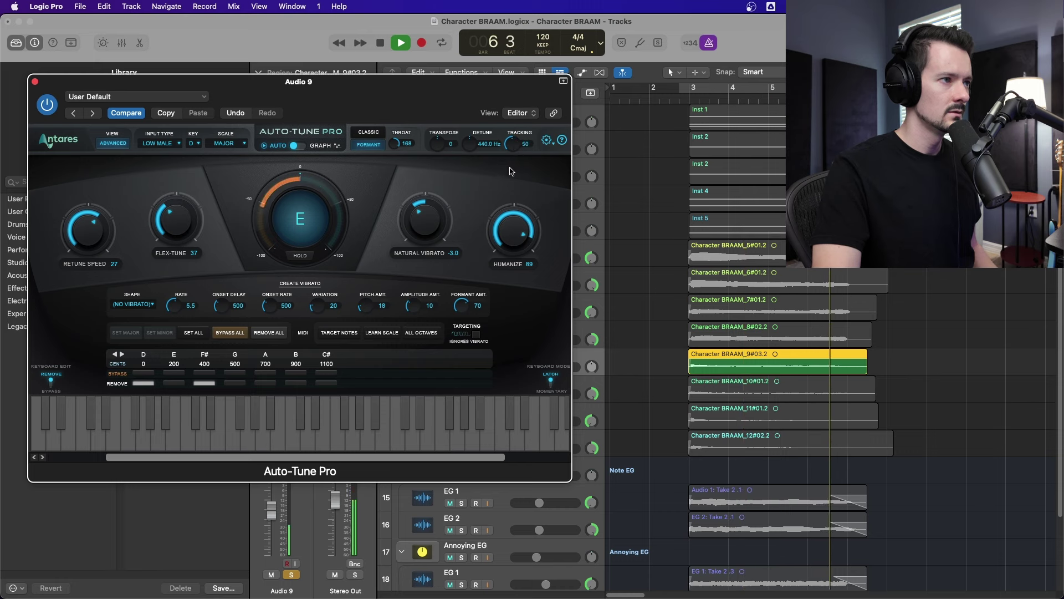
{"action": "key", "text": "space"}
{"action": "left_click", "coordinate": [690, 97]}
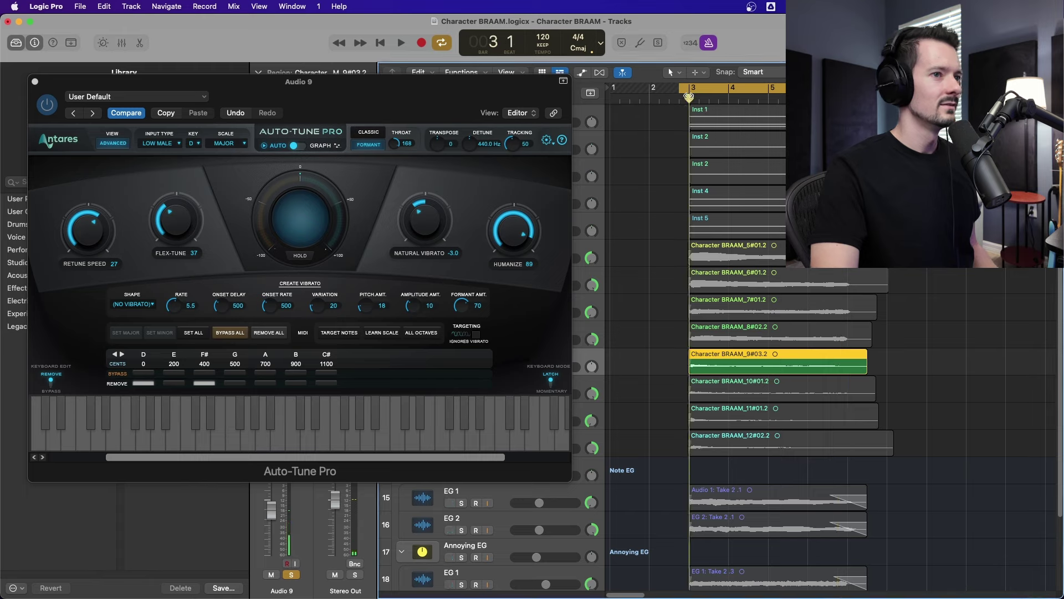
{"action": "left_click", "coordinate": [35, 82]}
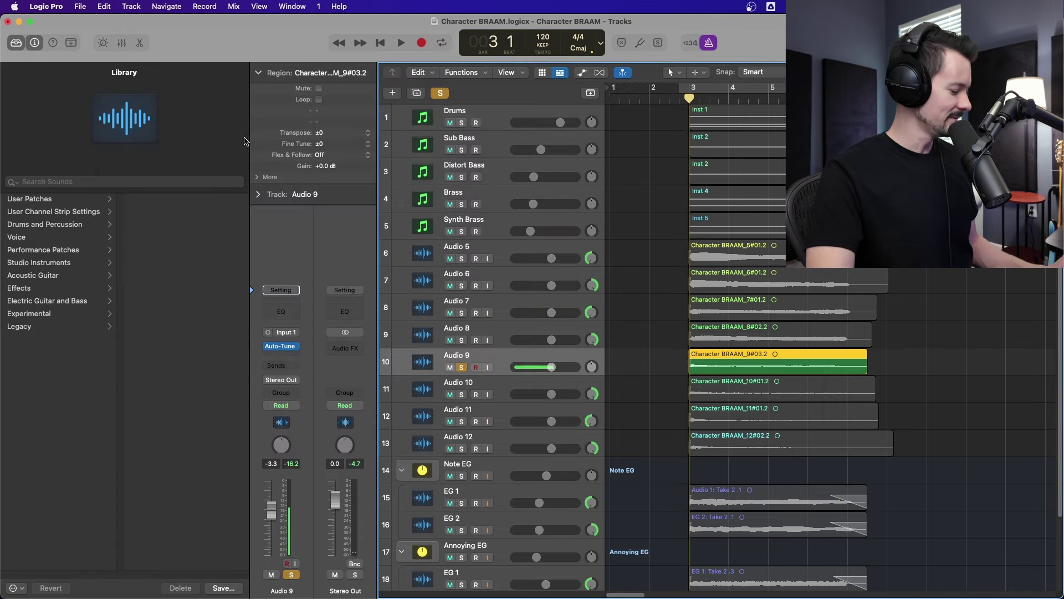
- Copy Audio 9's Auto-Tune onto Audio 10, 11 and 12 in the mixer and solo Audio 9 through Audio 12
{"action": "left_click", "coordinate": [16, 44]}
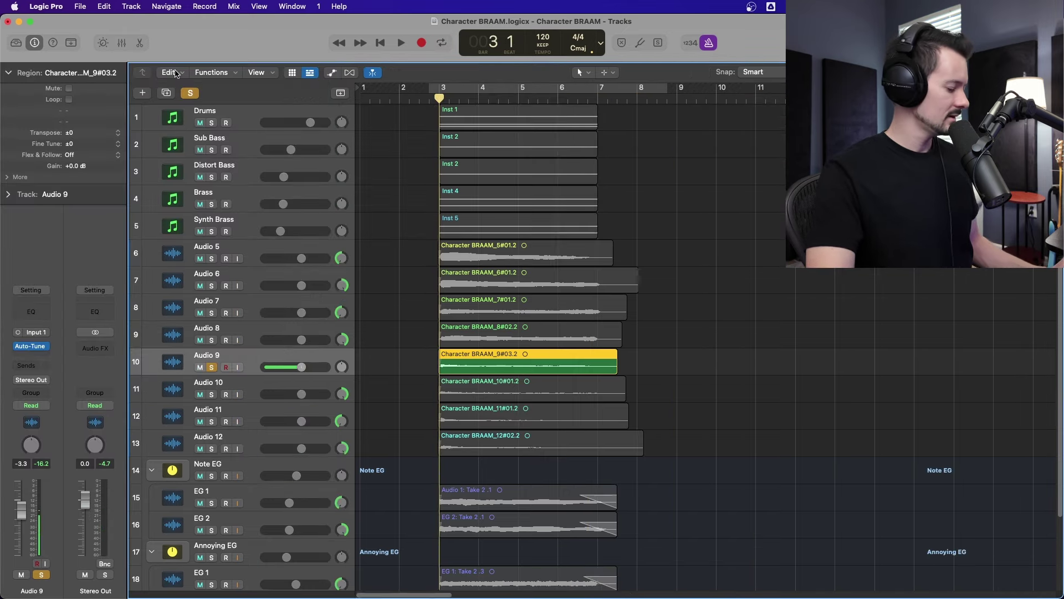
{"action": "left_click", "coordinate": [122, 42]}
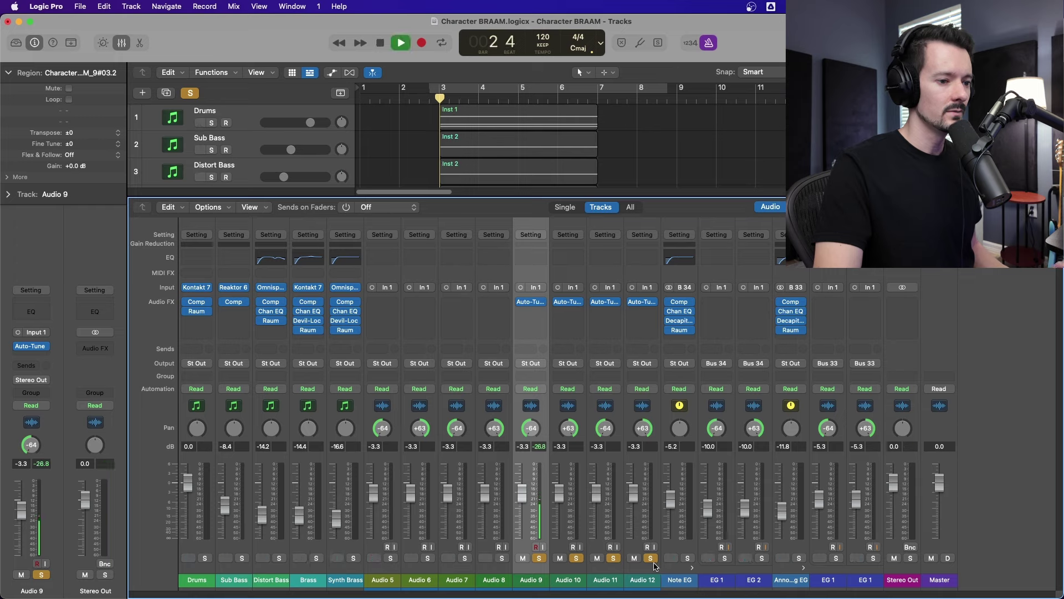
{"action": "left_click", "coordinate": [122, 44]}
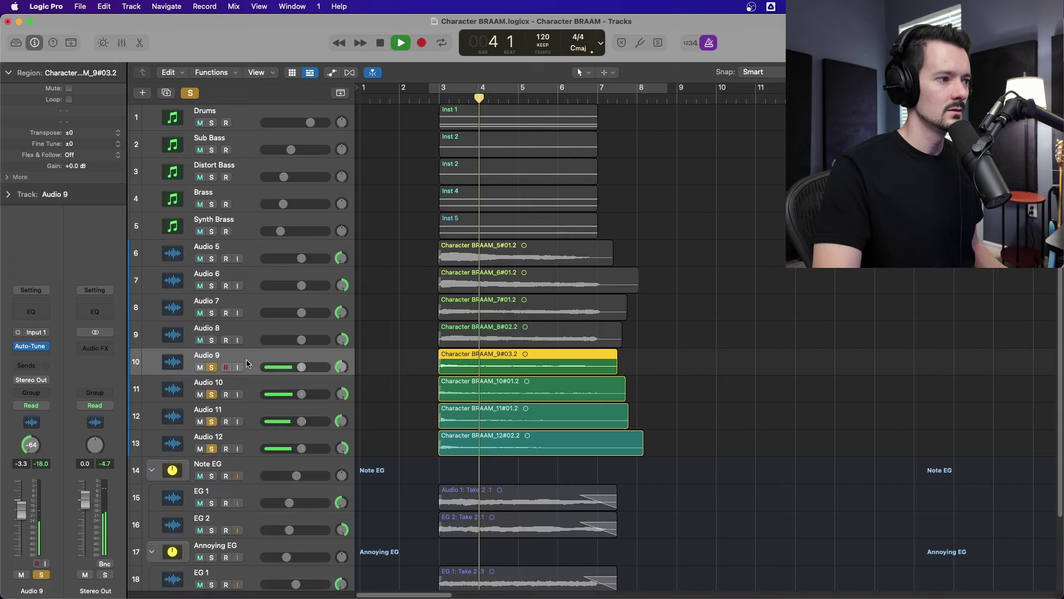
- Solo Audio 5 through Audio 8 as well, lower their volumes together to -7.6 dB and play the layers from bar 3
{"action": "left_click_drag", "start_coordinate": [212, 259], "coordinate": [212, 340]}
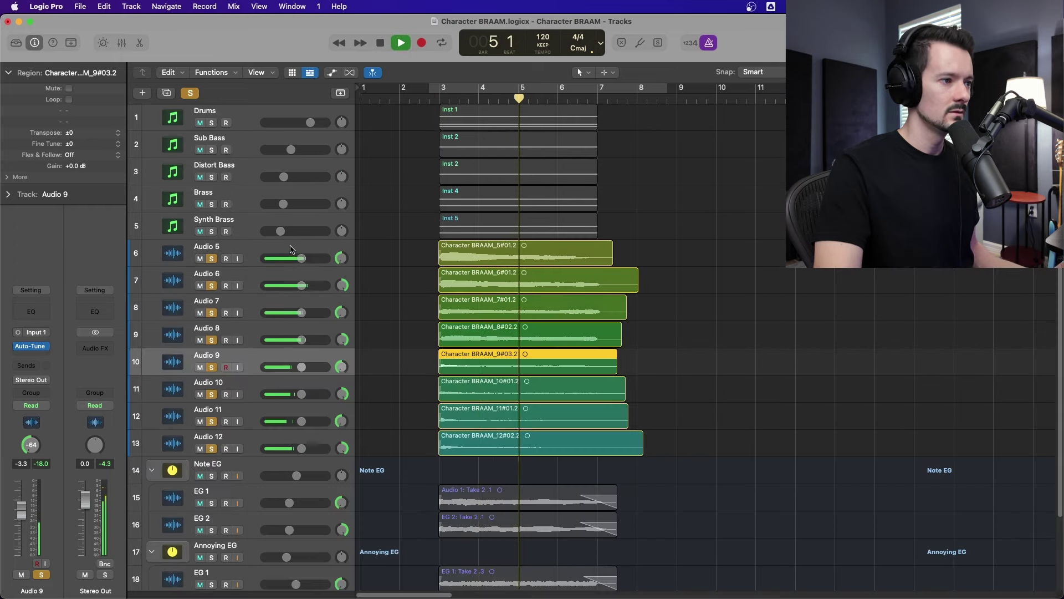
{"action": "left_click", "coordinate": [299, 257]}
{"action": "key", "text": "space"}
{"action": "left_click", "coordinate": [309, 331], "text": "shift"}
{"action": "left_click_drag", "start_coordinate": [302, 340], "coordinate": [292, 339]}
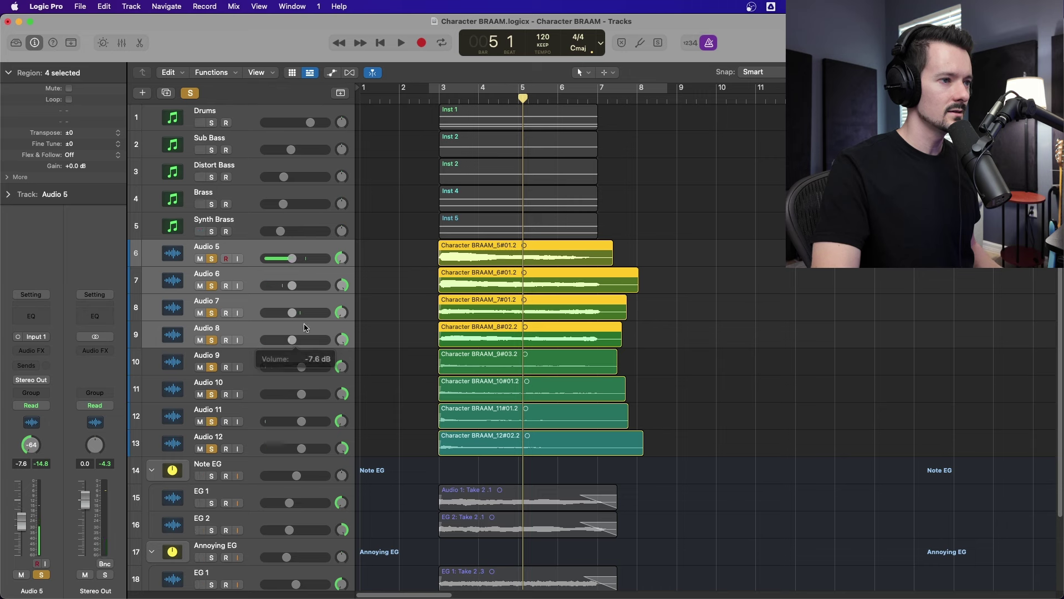
{"action": "left_click", "coordinate": [421, 100]}
{"action": "key", "text": "space"}
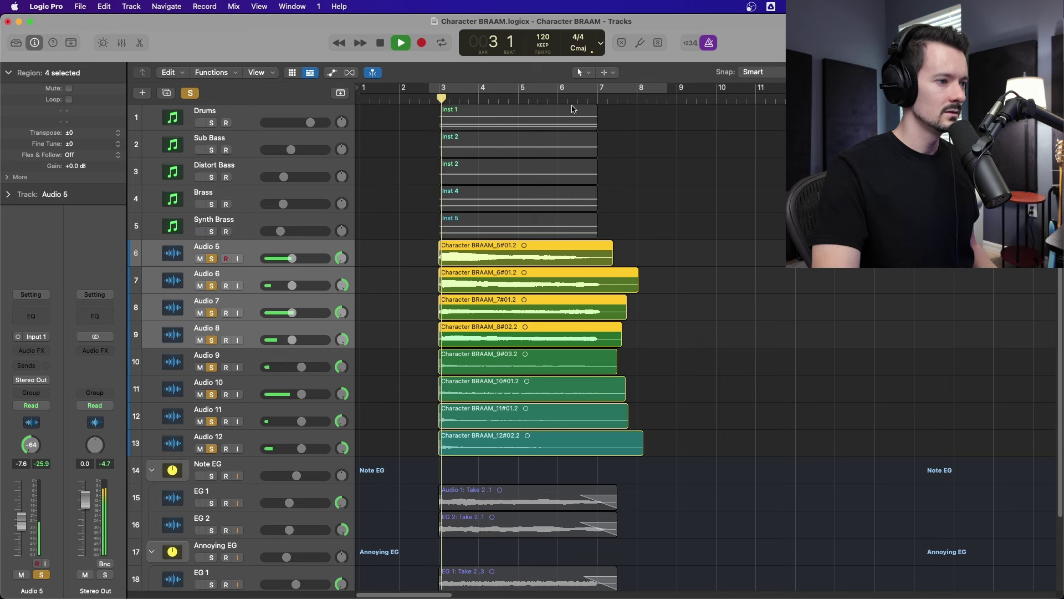
- Lower Audio 5 through Audio 8 together to -11.2 dB and insert a Compressor on Audio 5 through Audio 12
{"action": "left_click_drag", "start_coordinate": [299, 263], "coordinate": [287, 270]}
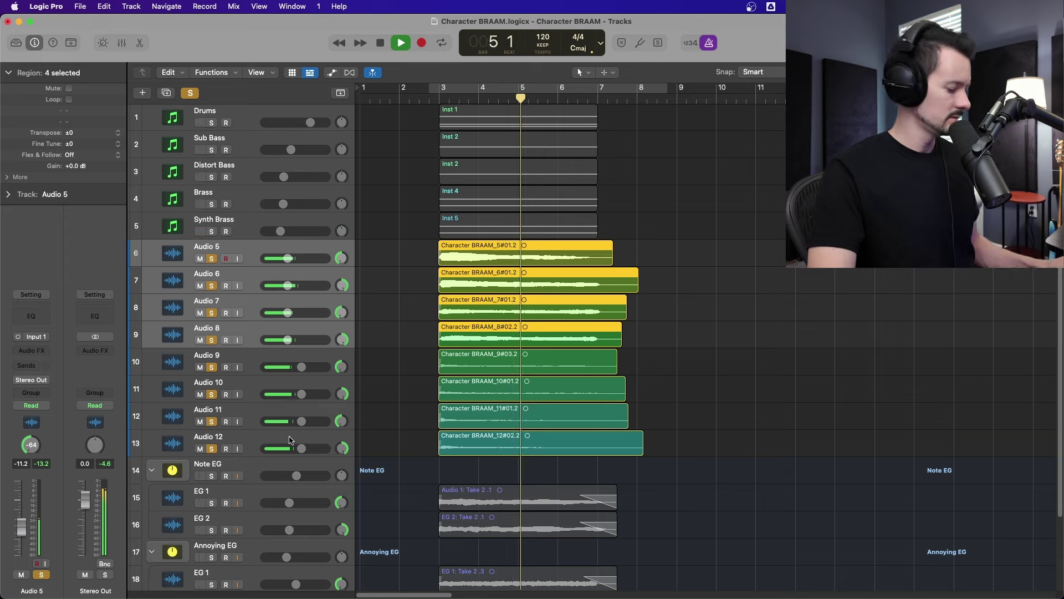
{"action": "key", "text": "space"}
{"action": "key", "text": "x"}
{"action": "left_click", "coordinate": [635, 406], "text": "shift"}
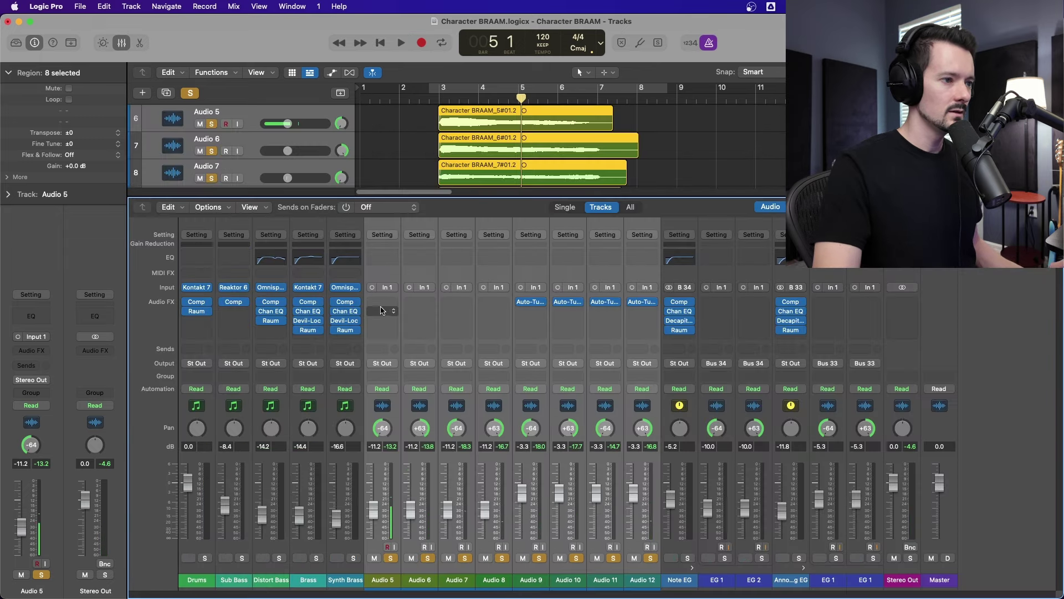
{"action": "left_click", "coordinate": [386, 245]}
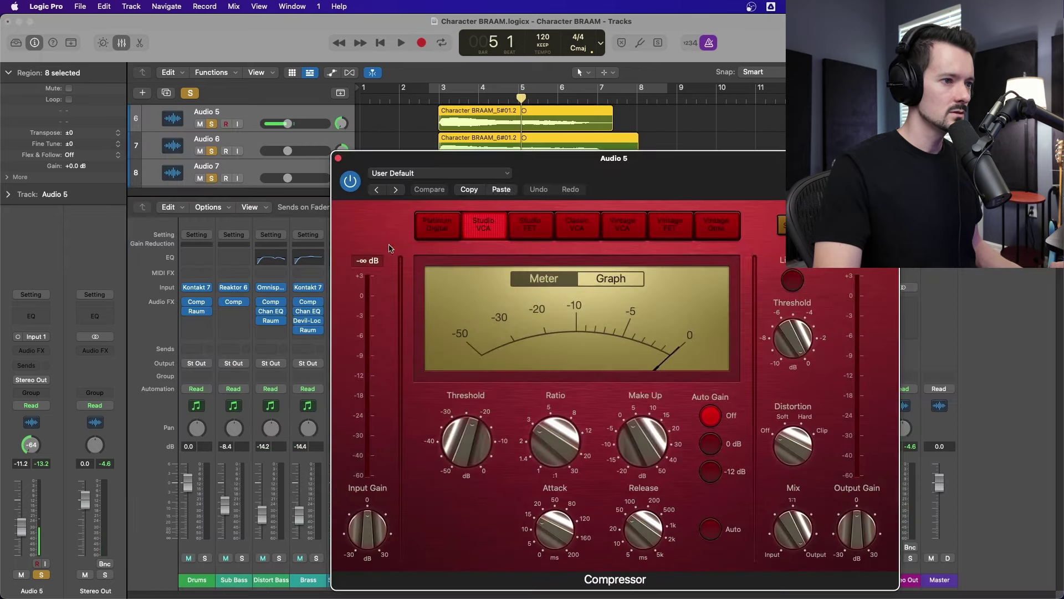
{"action": "left_click", "coordinate": [339, 158]}
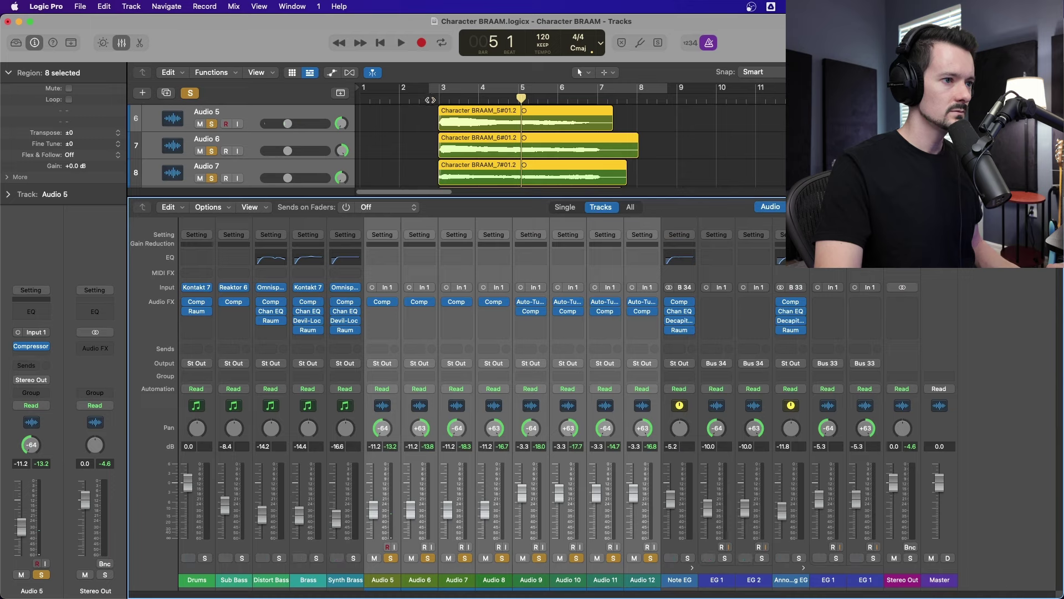
- Play the layers from bar 3, insert a Channel EQ on Audio 5 through Audio 12 and hide the mixer
{"action": "left_click", "coordinate": [437, 100]}
{"action": "key", "text": "space"}
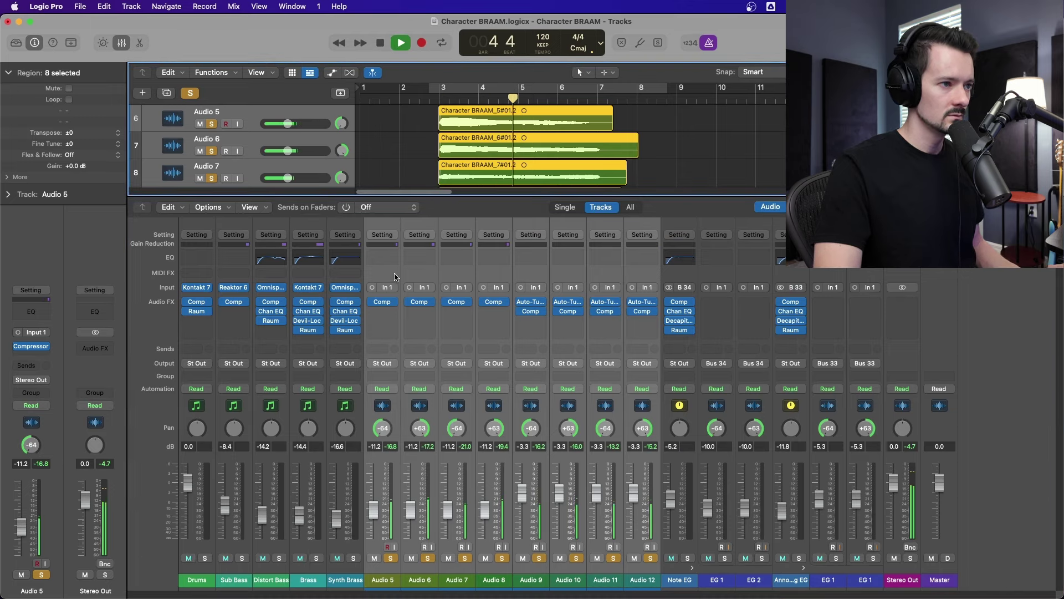
{"action": "left_click", "coordinate": [388, 258]}
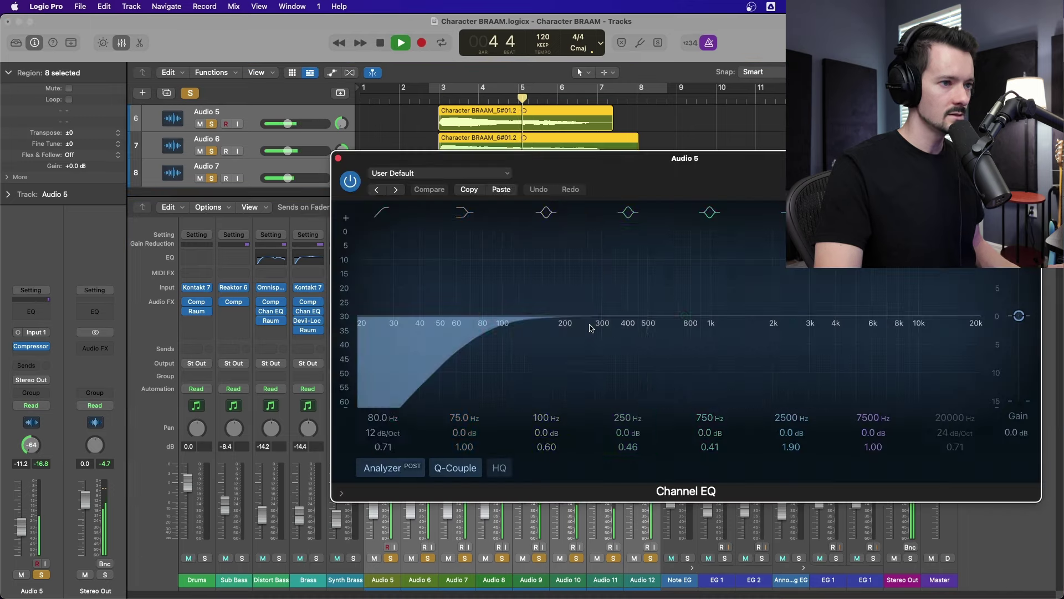
{"action": "left_click", "coordinate": [338, 158]}
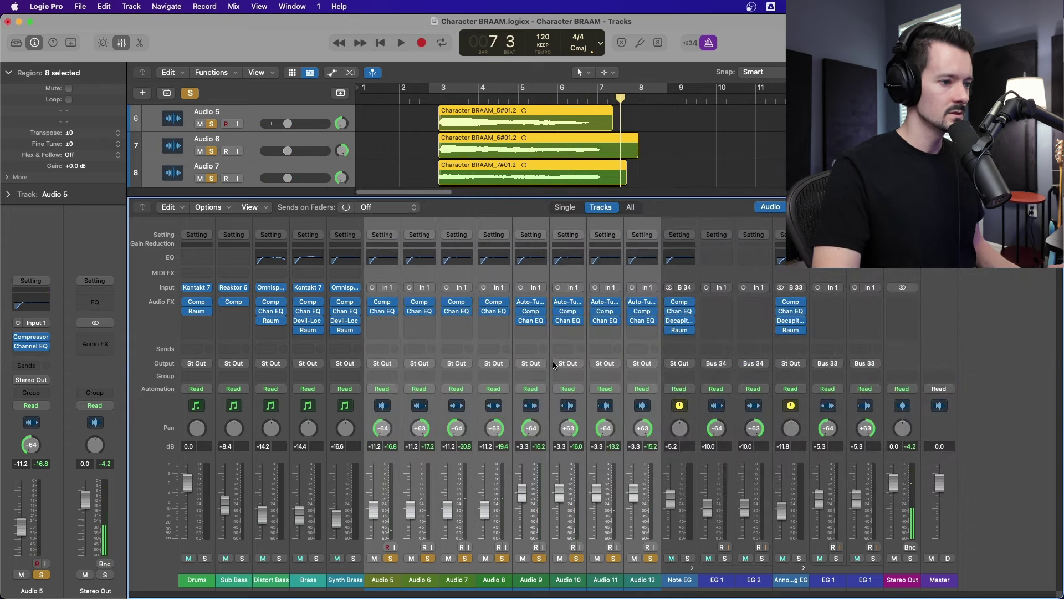
{"action": "left_click", "coordinate": [123, 44]}
- Split the Audio 5 through Audio 12 regions at bar 7 beat 2 and delete the parts after the cut
{"action": "left_click", "coordinate": [600, 99]}
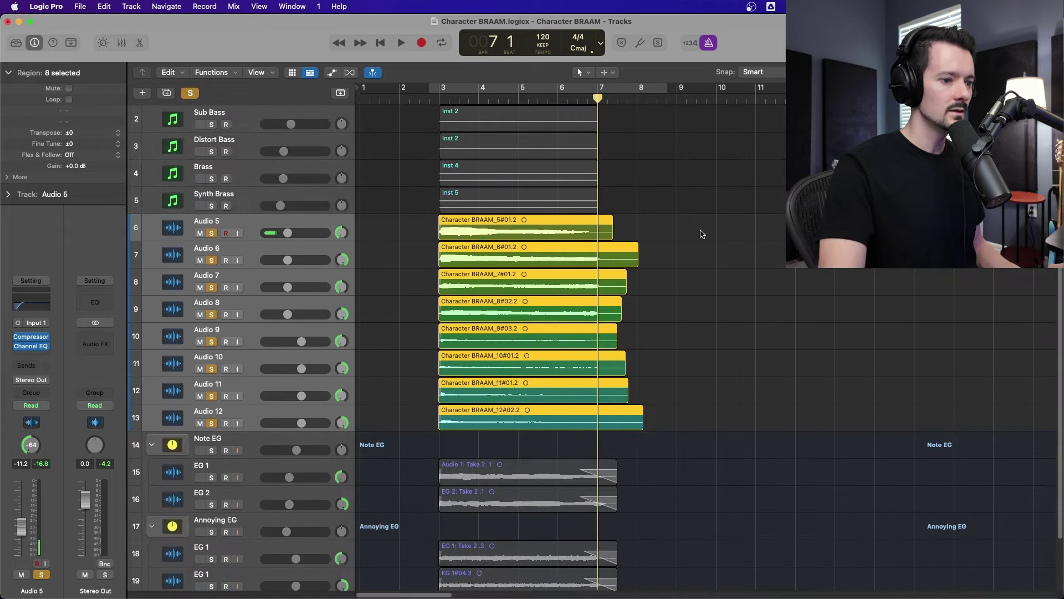
{"action": "left_click_drag", "start_coordinate": [700, 239], "coordinate": [583, 426]}
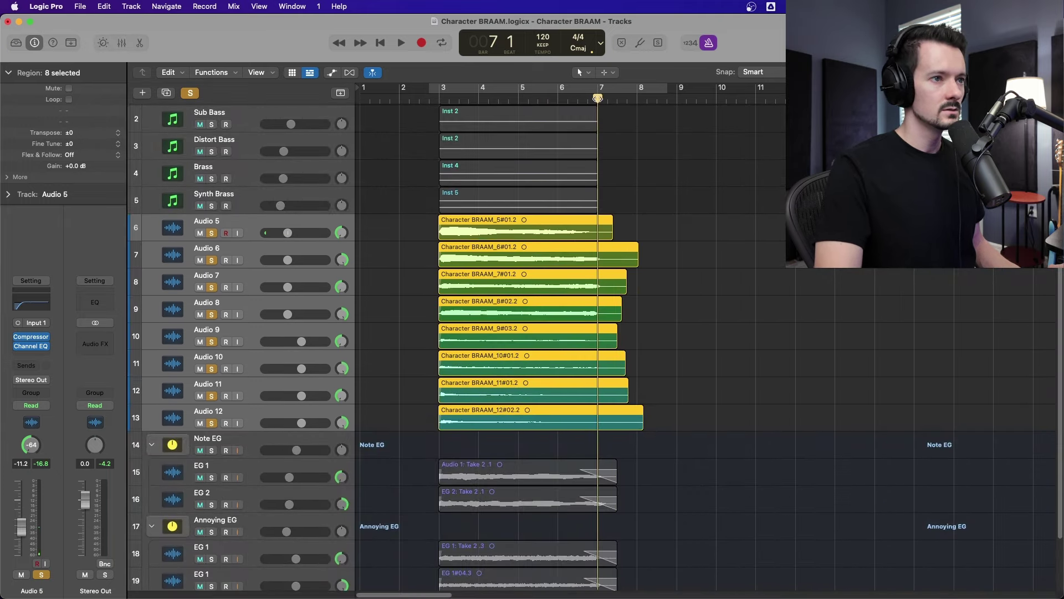
{"action": "key", "text": "space"}
{"action": "key", "text": "super+t"}
{"action": "left_click_drag", "start_coordinate": [729, 226], "coordinate": [610, 428]}
{"action": "key", "text": "Delete"}
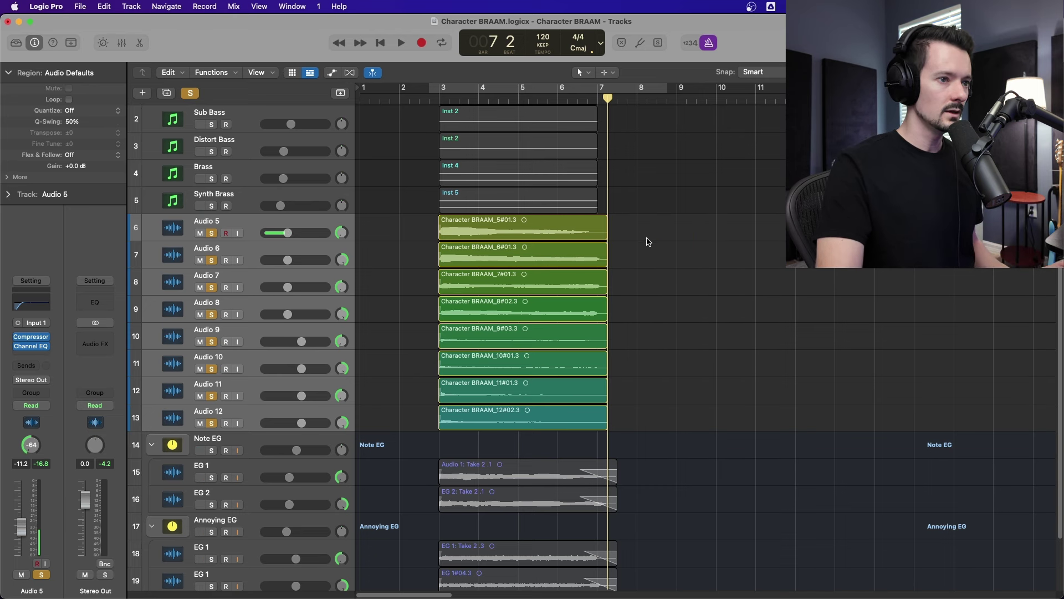
- Fade out all eight audio regions from about bar 6.5 to their ends and play back the fades
{"action": "left_click_drag", "start_coordinate": [649, 237], "coordinate": [577, 418]}
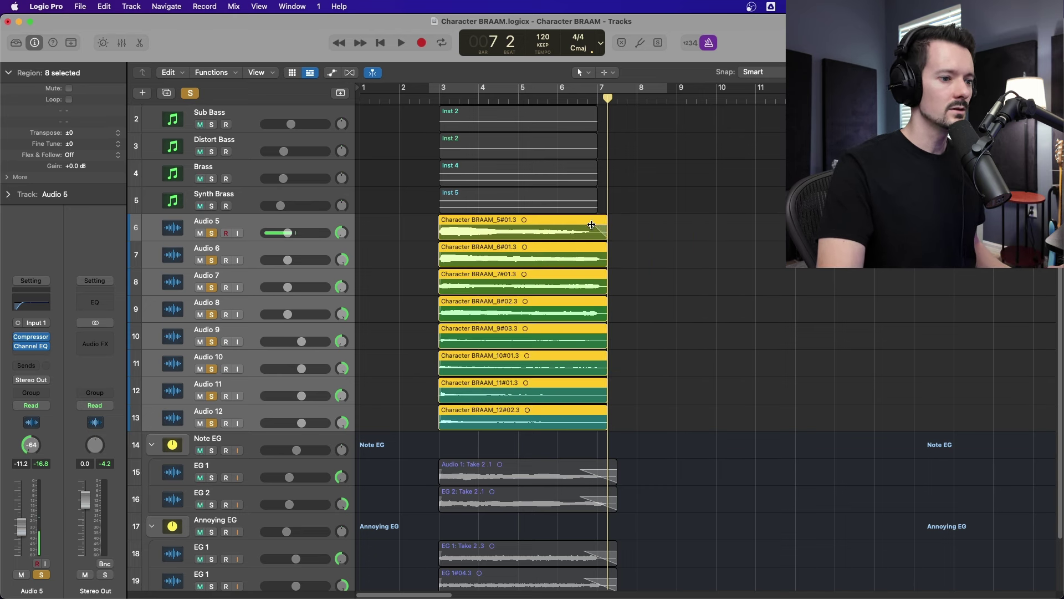
{"action": "left_click_drag", "start_coordinate": [578, 226], "coordinate": [578, 226]}
{"action": "left_click", "coordinate": [569, 100]}
{"action": "key", "text": "space"}
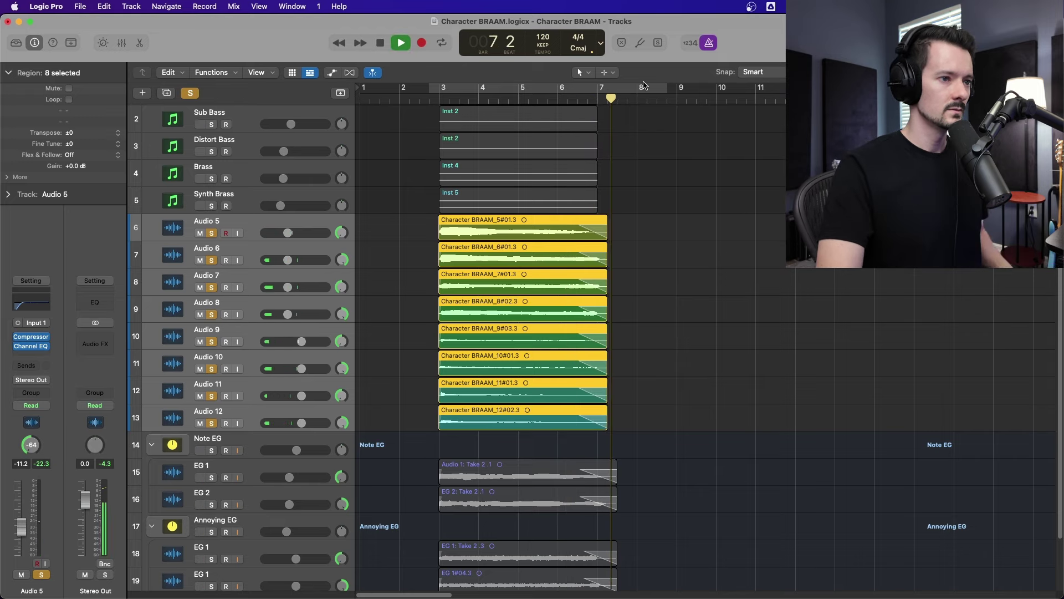
{"action": "key", "text": "space"}
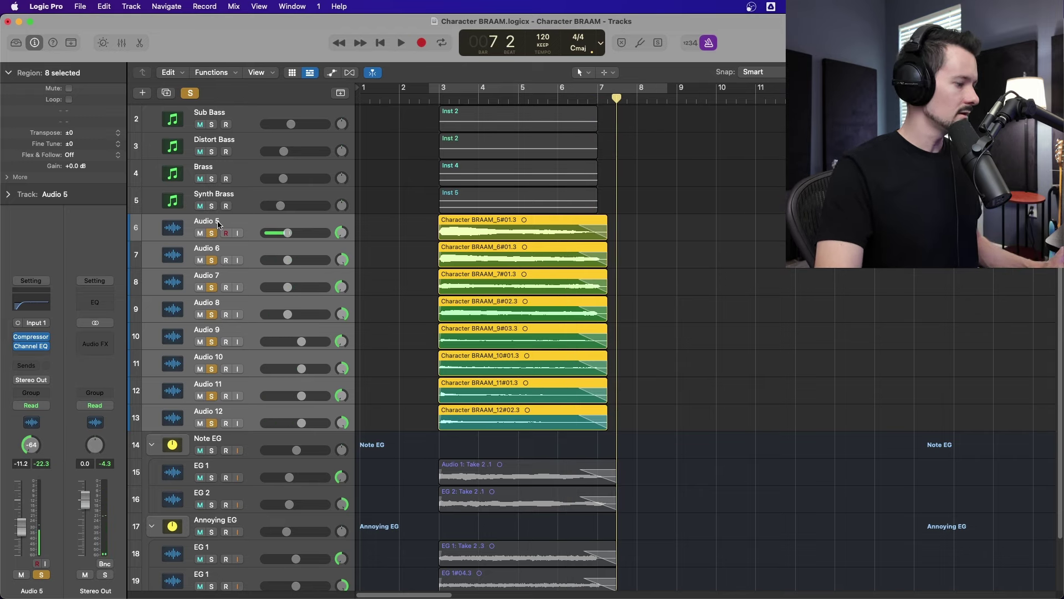
- Group Audio 5 through Audio 12 in a summing track stack and name it Vox
{"action": "key", "text": "super+shift+d"}
{"action": "left_click", "coordinate": [618, 358]}
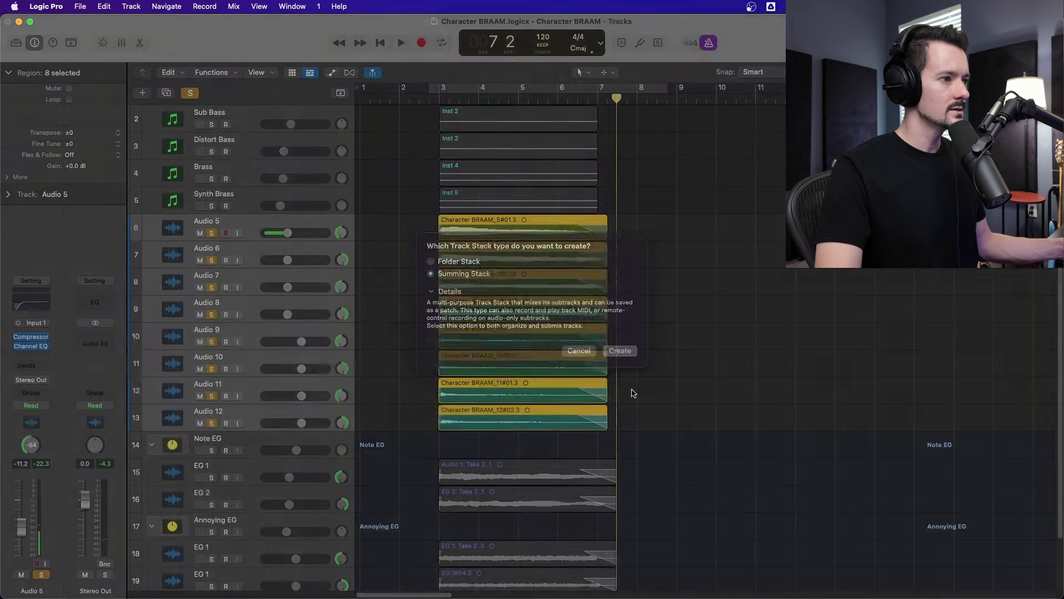
{"action": "double_click", "coordinate": [220, 227]}
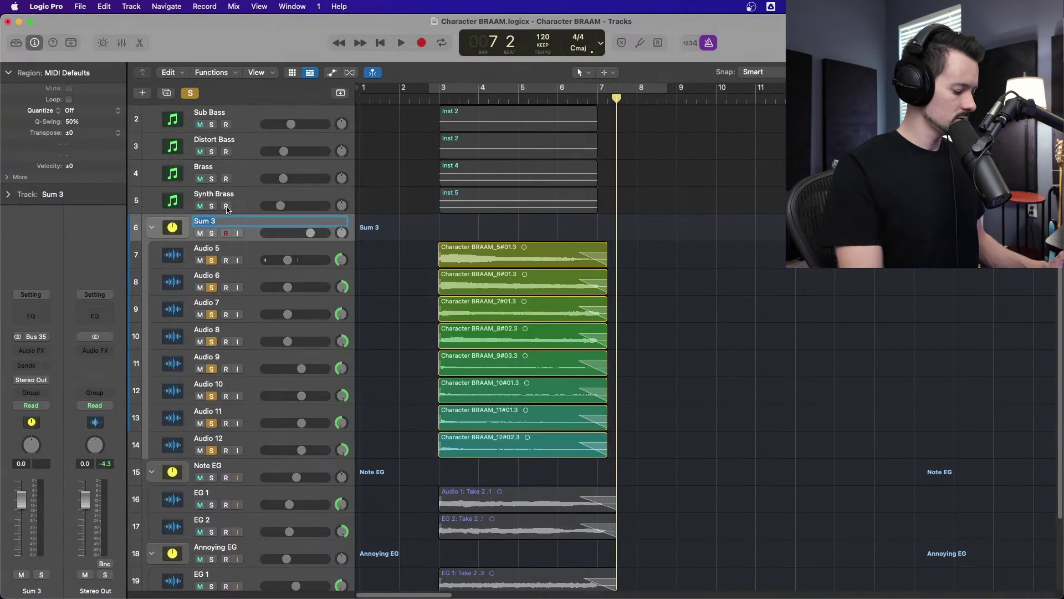
{"action": "type", "text": "Vox"}
{"action": "key", "text": "Return"}
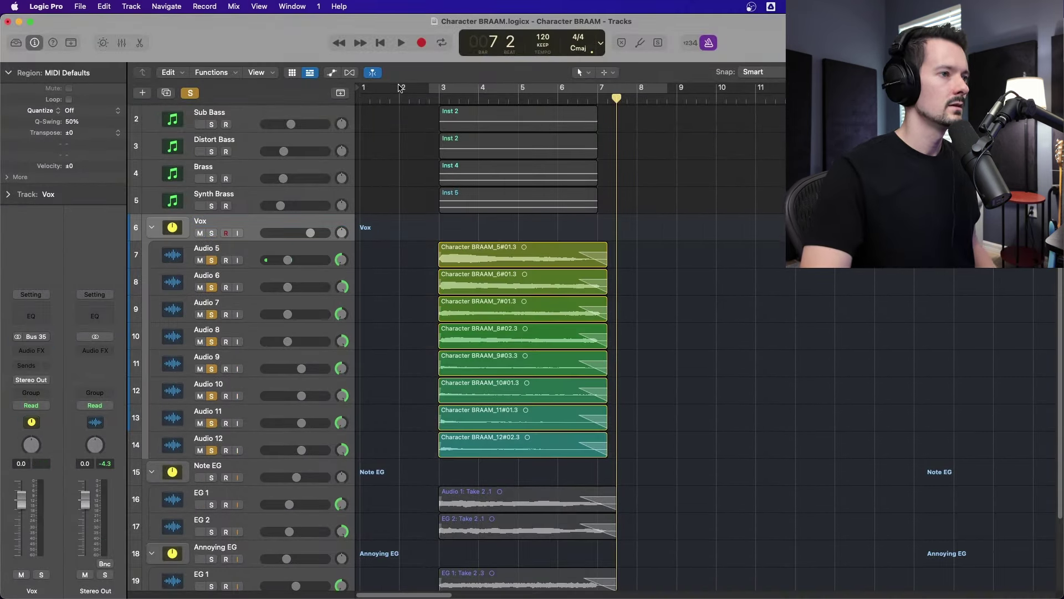
- Insert a Compressor on the Vox stack and audition it from bar 3
{"action": "double_click", "coordinate": [436, 100]}
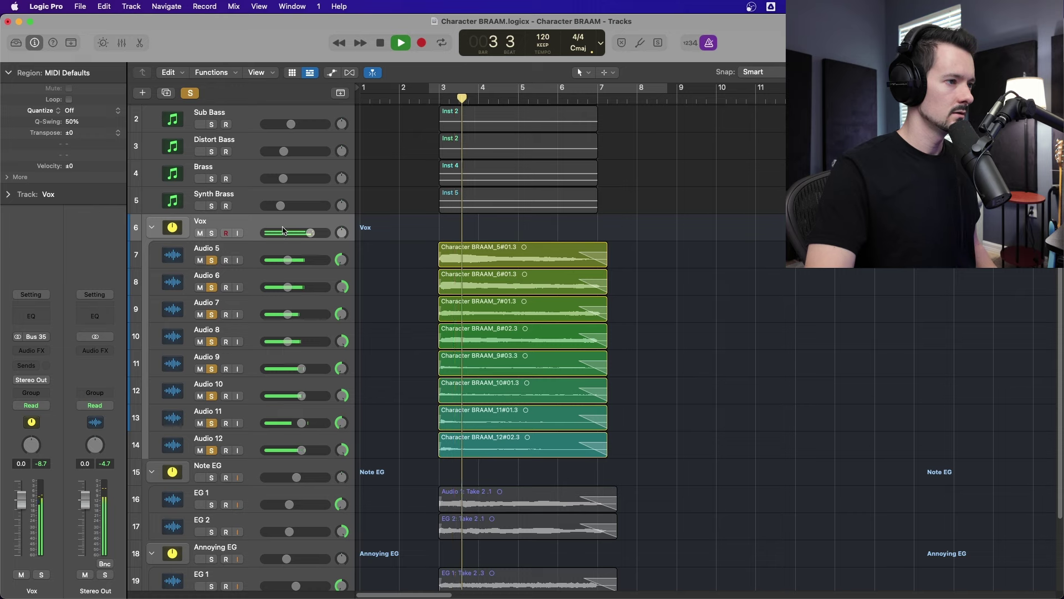
{"action": "key", "text": "space"}
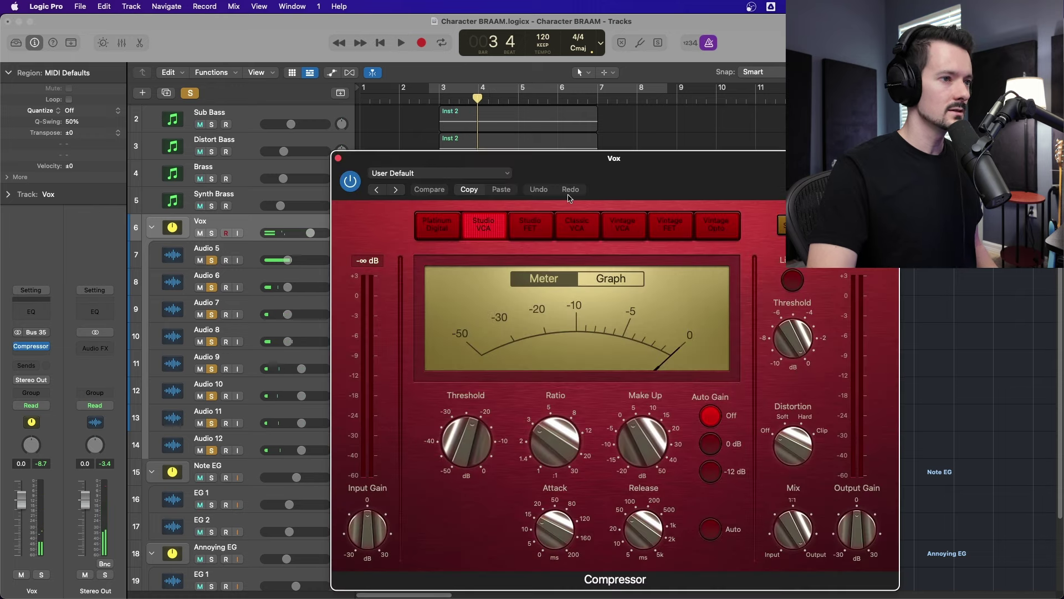
{"action": "left_click_drag", "start_coordinate": [653, 165], "coordinate": [687, 180]}
{"action": "double_click", "coordinate": [449, 102]}
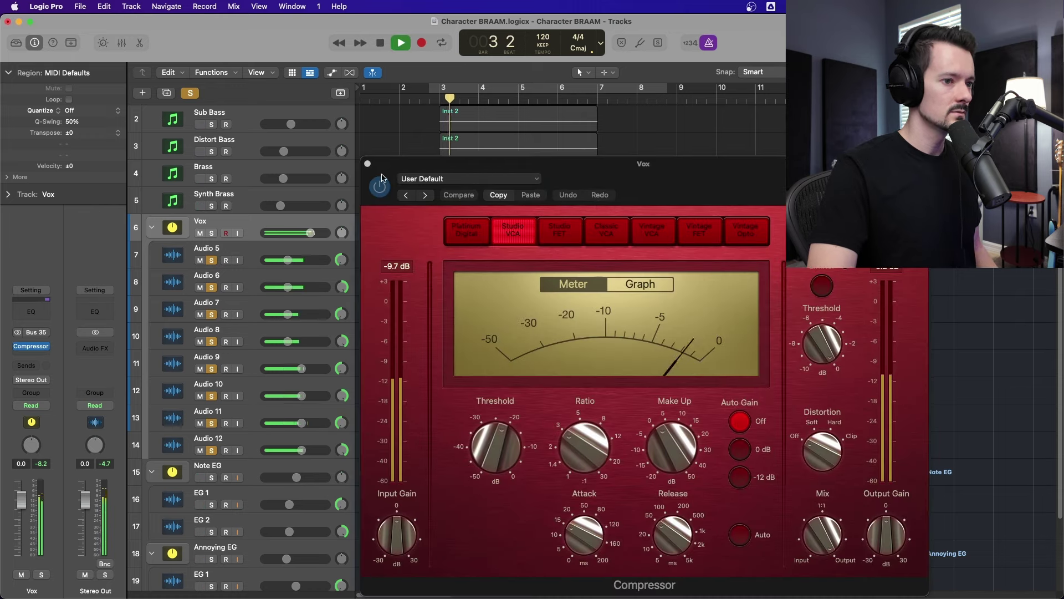
{"action": "left_click", "coordinate": [367, 164]}
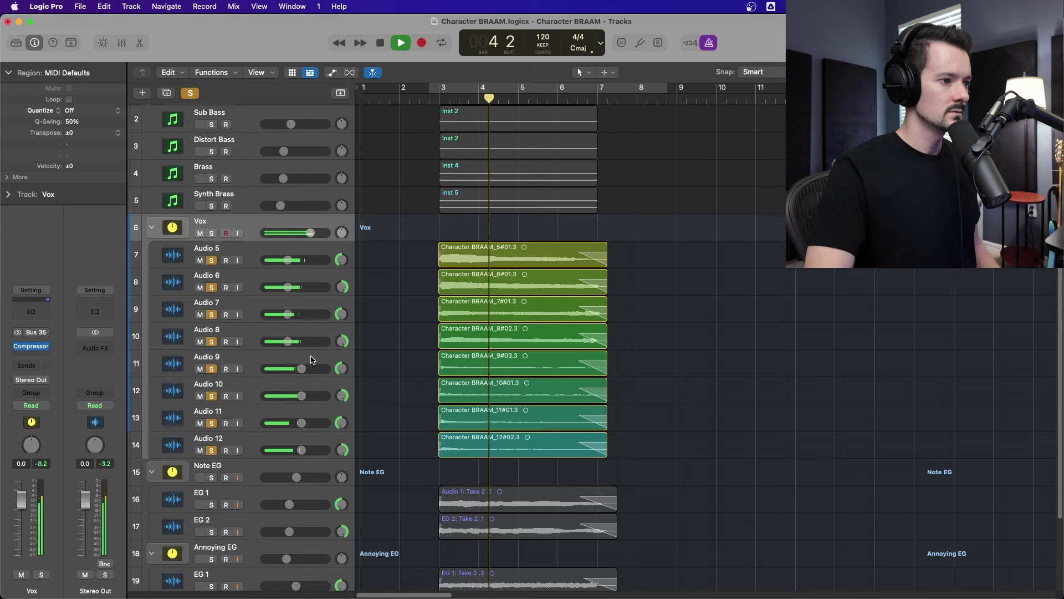
{"action": "left_click", "coordinate": [312, 360]}
{"action": "key", "text": "space"}
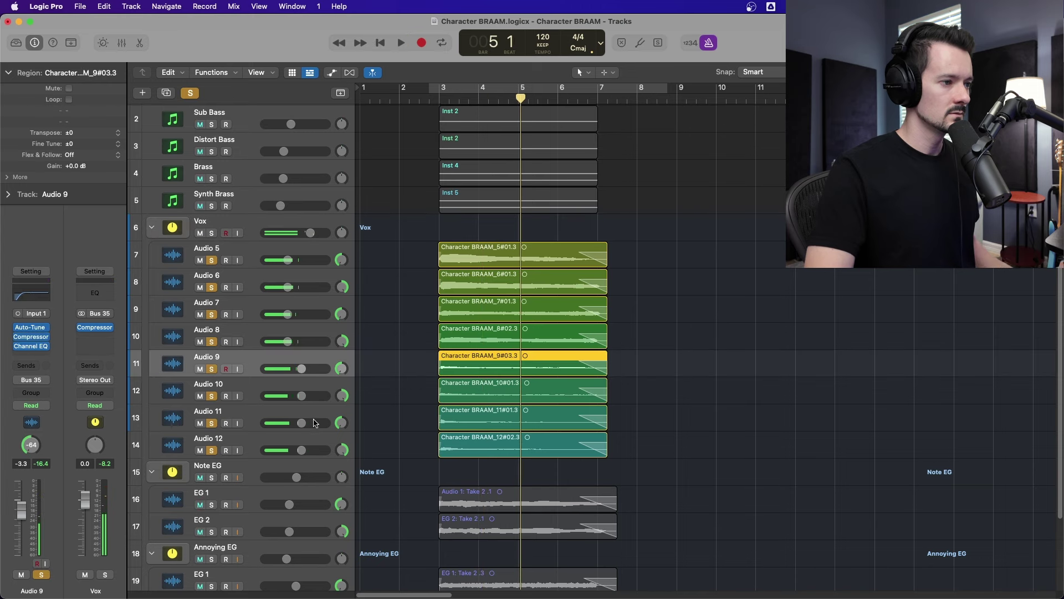
{"action": "left_click", "coordinate": [307, 445], "text": "shift"}
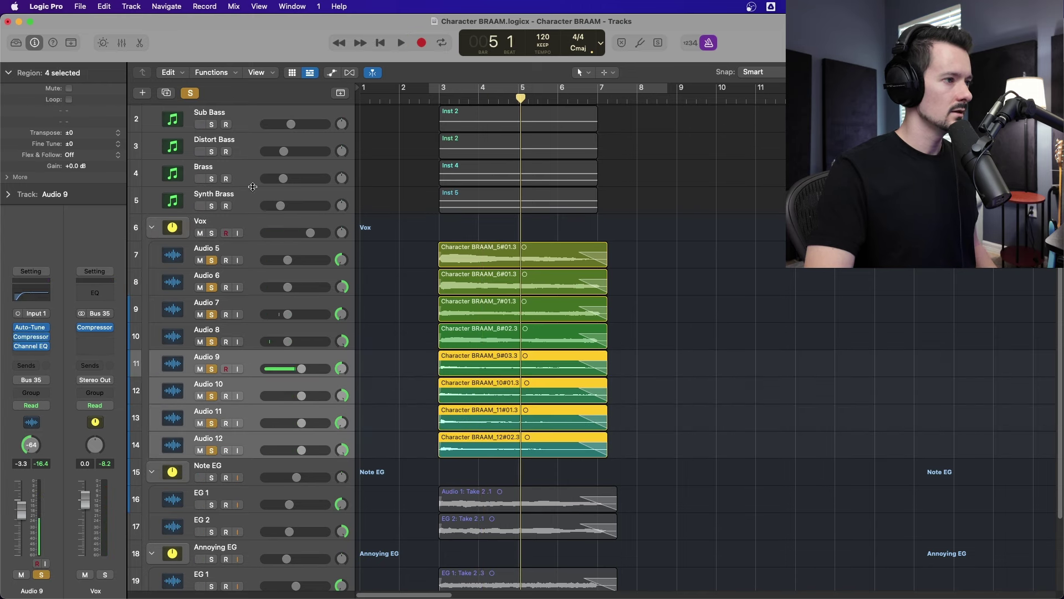
- Insert a stereo Raum reverb on the Vox stack, raise its Modulation slightly and set High Cut to 17.1 kHz during playback
{"action": "left_click", "coordinate": [252, 226]}
{"action": "left_click", "coordinate": [47, 356]}
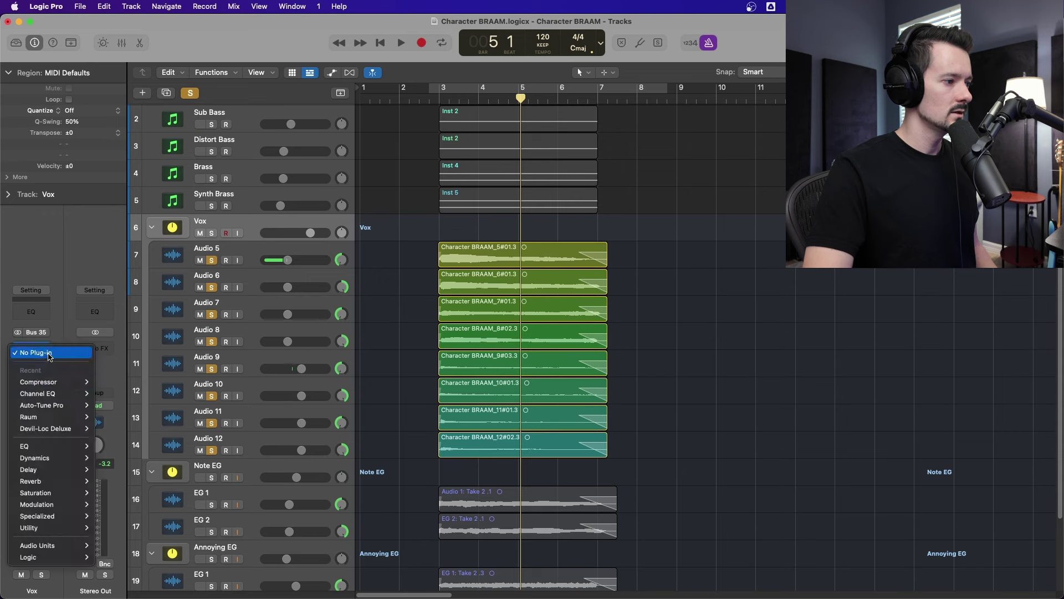
{"action": "mouse_move", "coordinate": [58, 484]}
{"action": "mouse_move", "coordinate": [153, 509]}
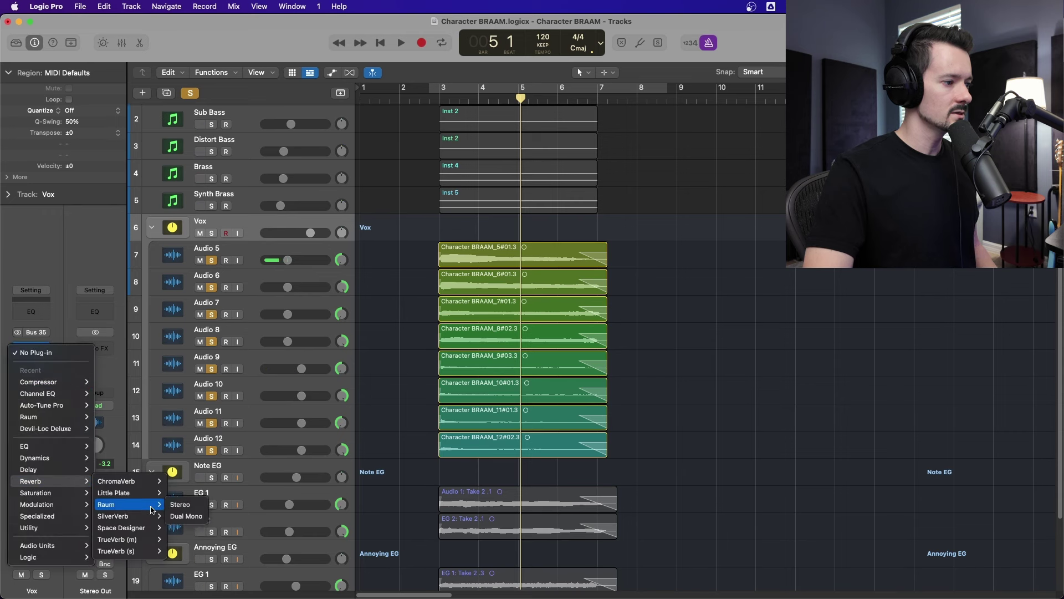
{"action": "left_click", "coordinate": [180, 504]}
{"action": "key", "text": "space"}
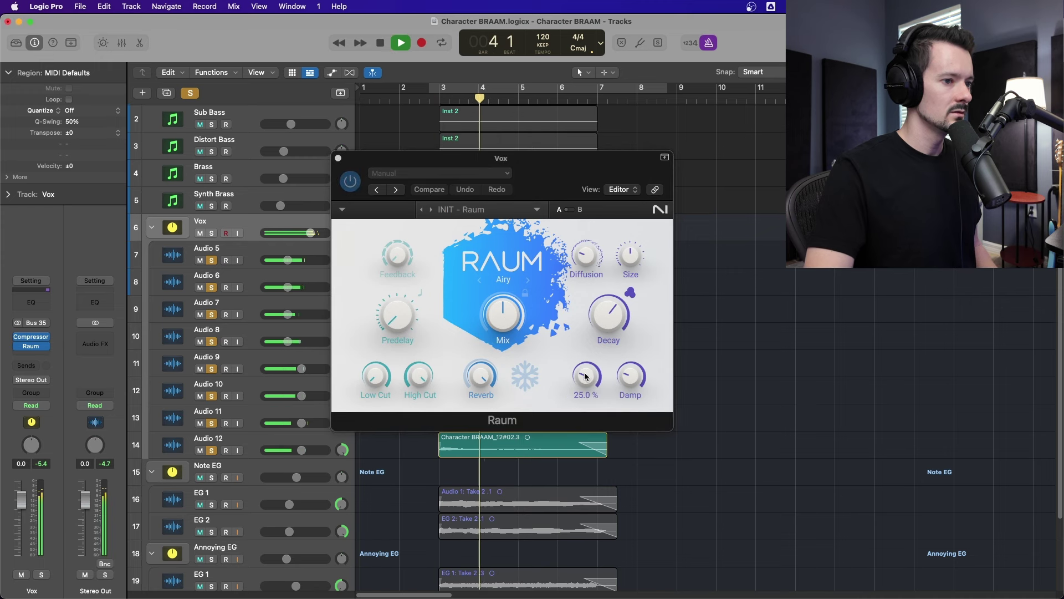
{"action": "left_click_drag", "start_coordinate": [585, 377], "coordinate": [585, 358]}
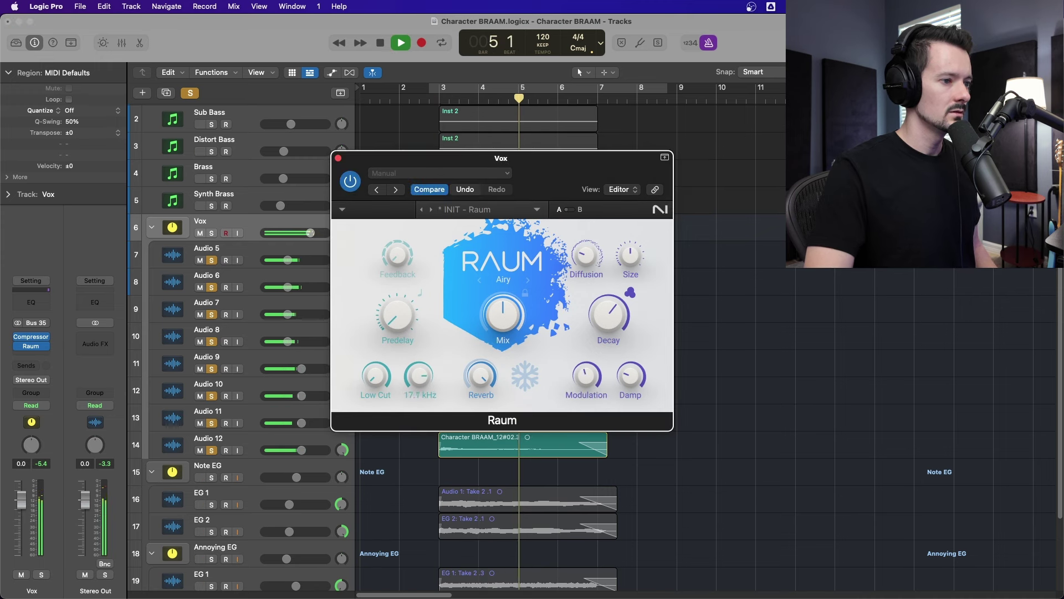
{"action": "left_click", "coordinate": [338, 159]}
- While playing from bar 3, lower the Vox stack to -1.2 dB and its Compressor's output gain to -3.5 dB
{"action": "left_click", "coordinate": [425, 100]}
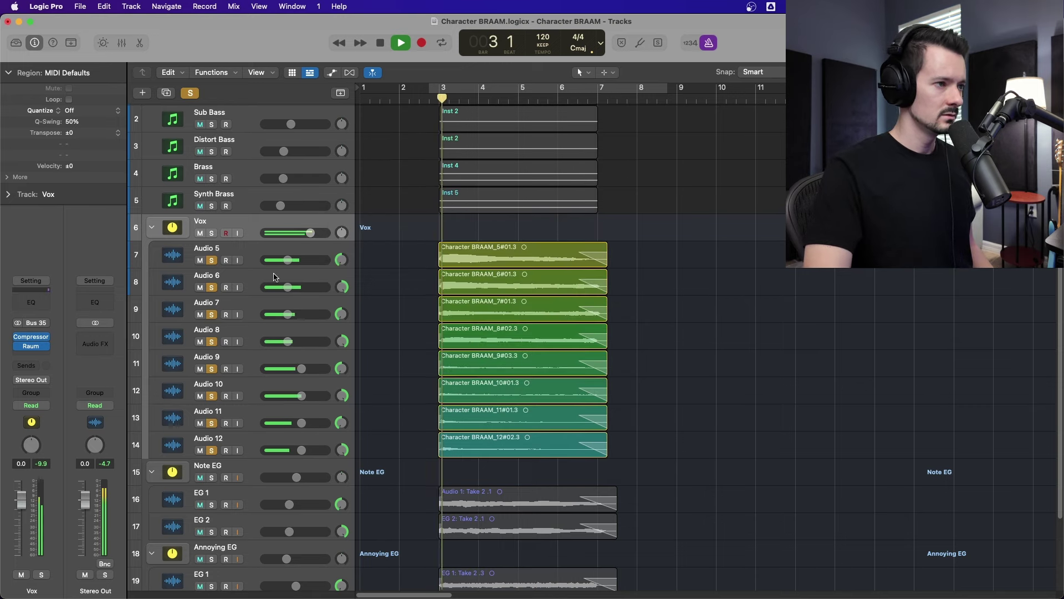
{"action": "mouse_move", "coordinate": [310, 233]}
{"action": "left_mouse_down"}
{"action": "mouse_move", "coordinate": [296, 233]}
{"action": "mouse_move", "coordinate": [307, 233]}
{"action": "left_mouse_up"}
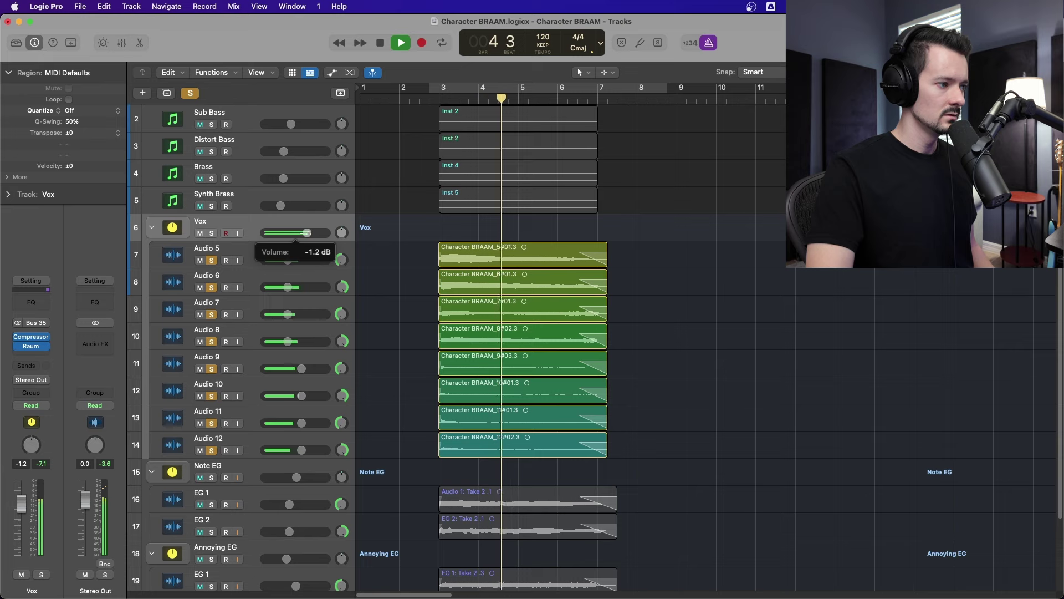
{"action": "left_click", "coordinate": [32, 337]}
{"action": "left_click_drag", "start_coordinate": [882, 531], "coordinate": [881, 535]}
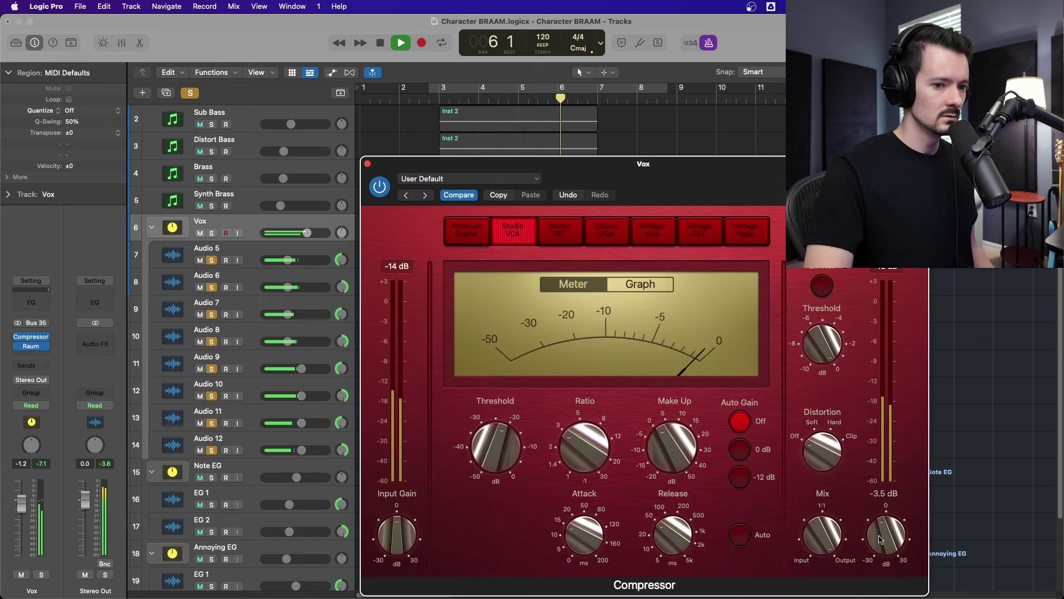
{"action": "left_click", "coordinate": [368, 163]}
{"action": "key", "text": "space"}
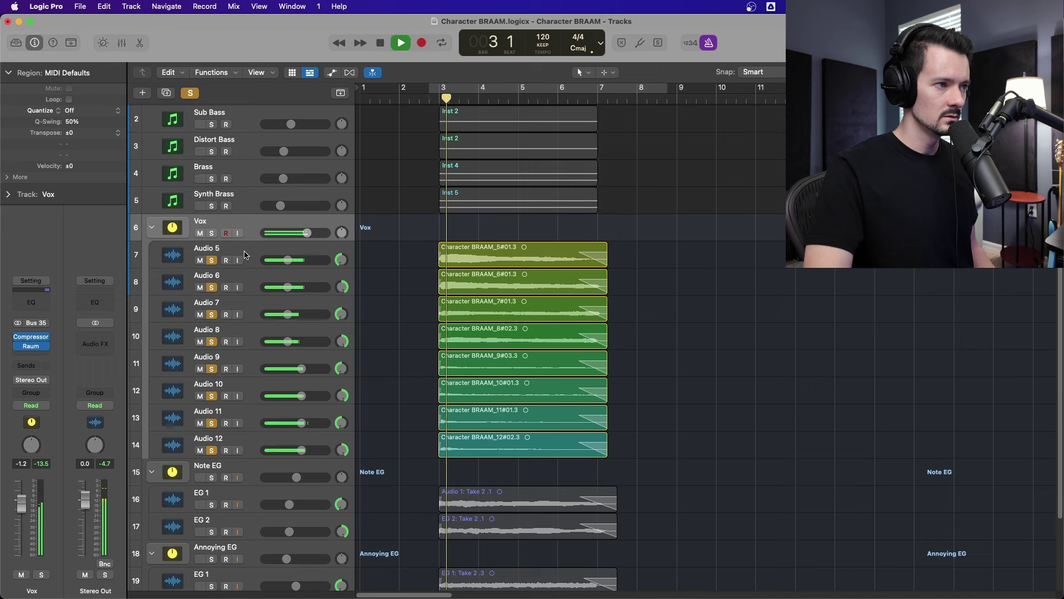
- Lower the Vox stack's volume to -6.4 dB, stop playback and turn off all track solos
{"action": "left_click_drag", "start_coordinate": [270, 231], "coordinate": [256, 232]}
{"action": "key", "text": "space"}
{"action": "key", "text": "s"}
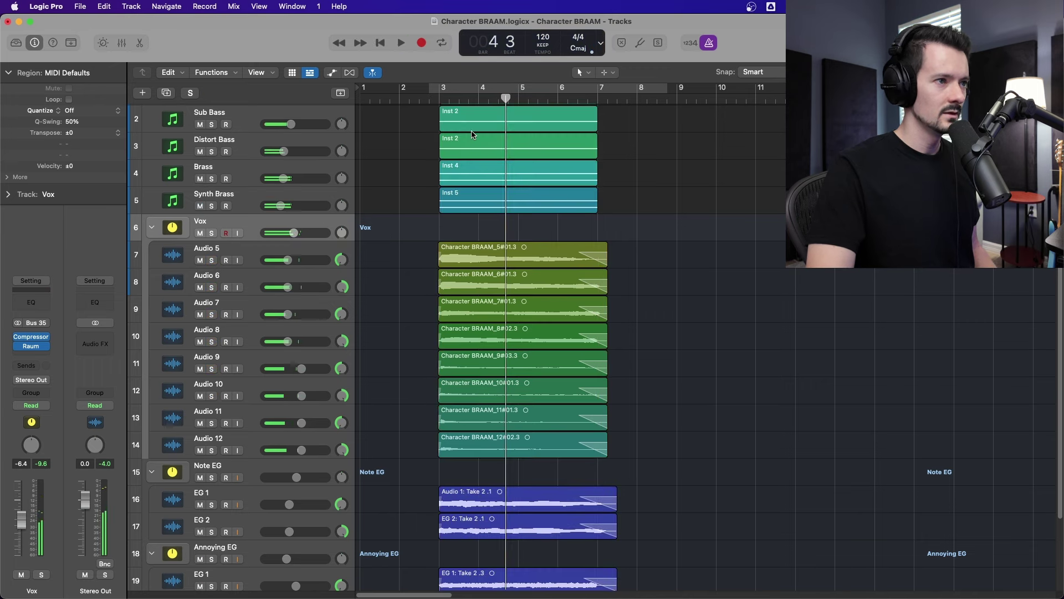
- Play the full mix from bar 2 with the metronome off and raise the Vox stack's volume to -2.6 dB
{"action": "left_click", "coordinate": [425, 98]}
{"action": "scroll", "coordinate": [421, 105], "scroll_direction": "up", "scroll_amount": 1}
{"action": "left_click", "coordinate": [400, 98]}
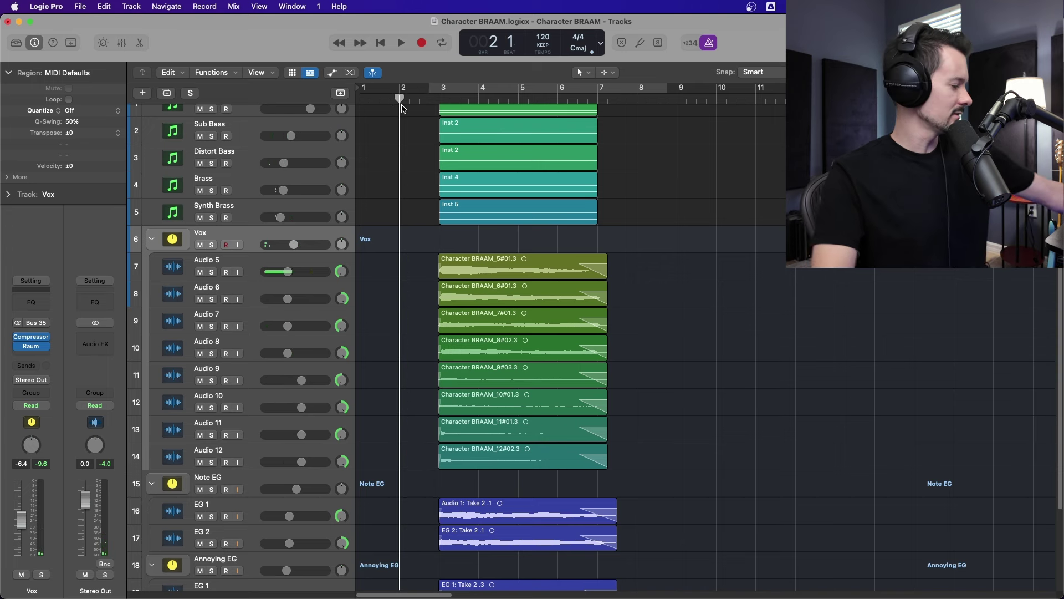
{"action": "key", "text": "space"}
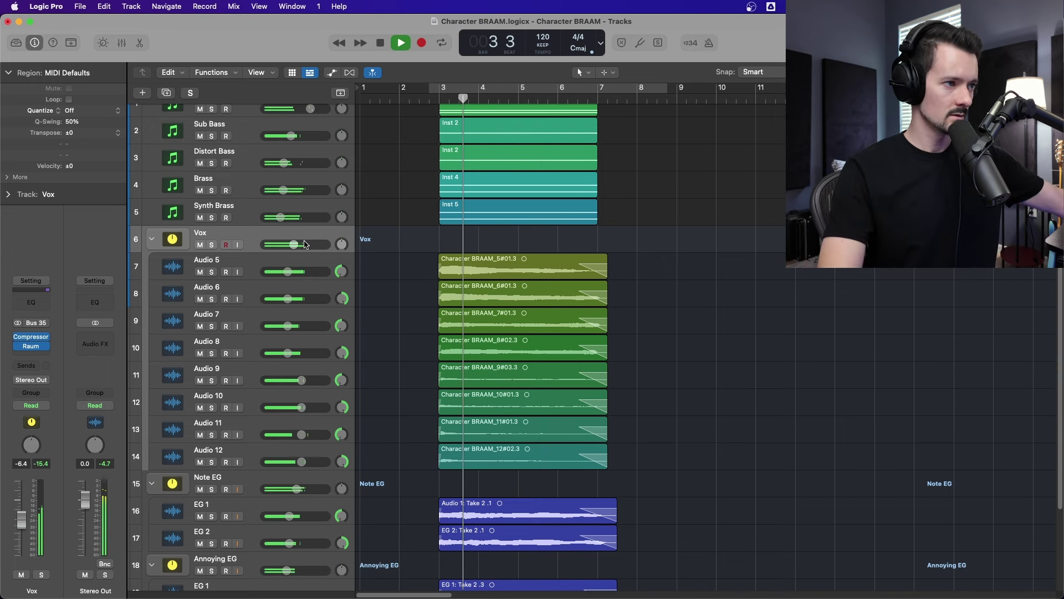
{"action": "left_click_drag", "start_coordinate": [304, 245], "coordinate": [303, 245]}
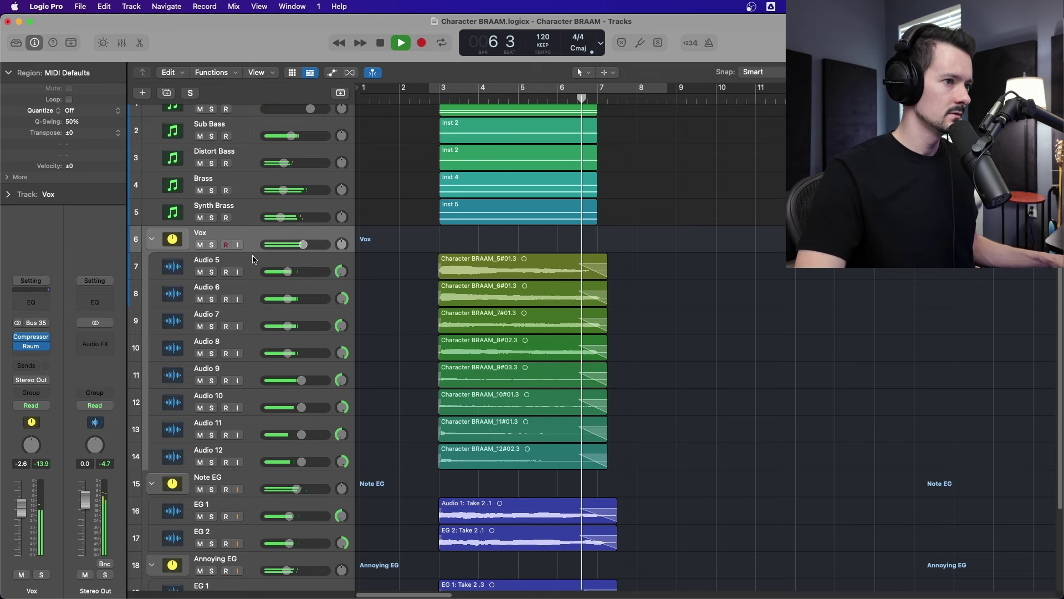
{"action": "key", "text": "space"}
{"action": "left_click", "coordinate": [430, 95]}
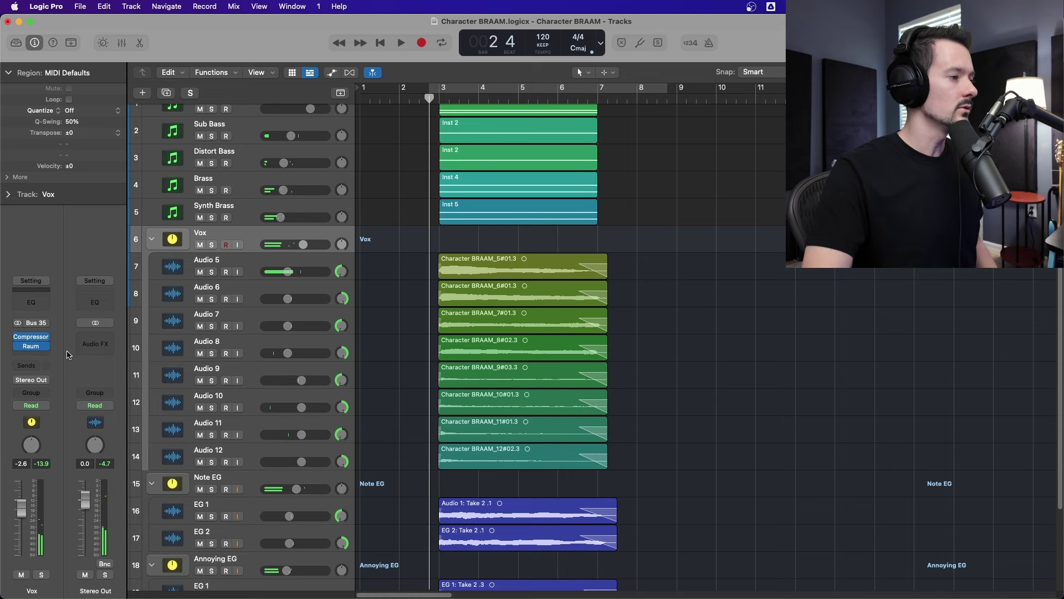
- Insert a stereo Saturn saturation plug-in between the Compressor and Raum on the Vox stack
{"action": "left_click", "coordinate": [33, 344]}
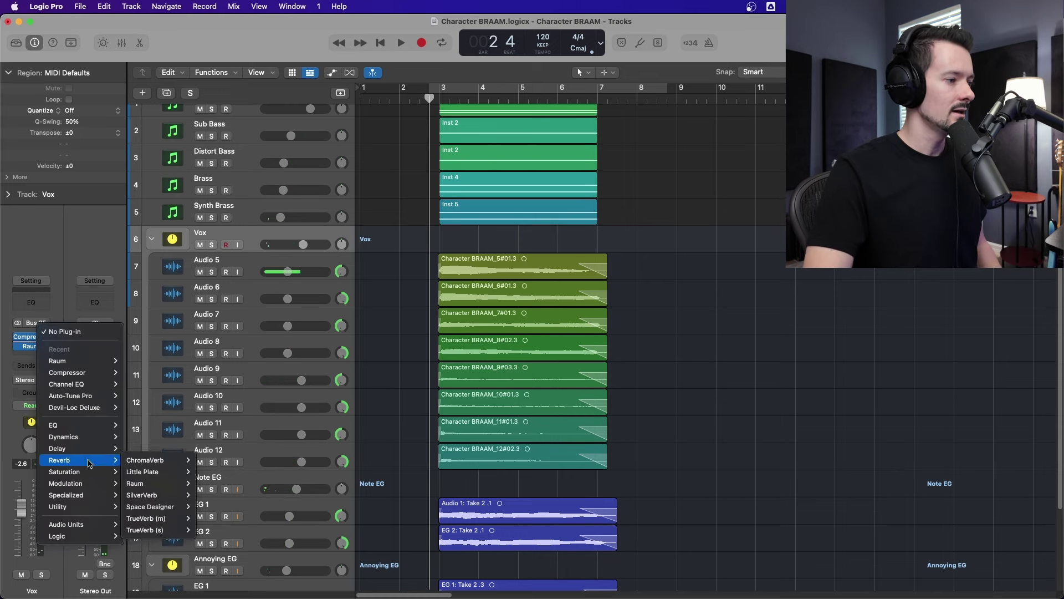
{"action": "mouse_move", "coordinate": [87, 470]}
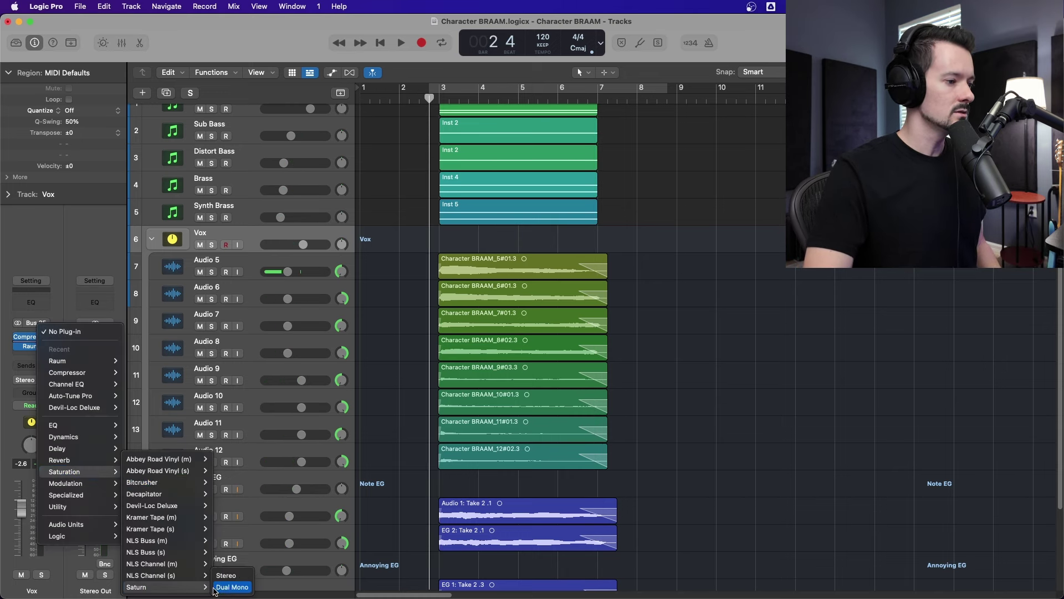
{"action": "left_click", "coordinate": [227, 575]}
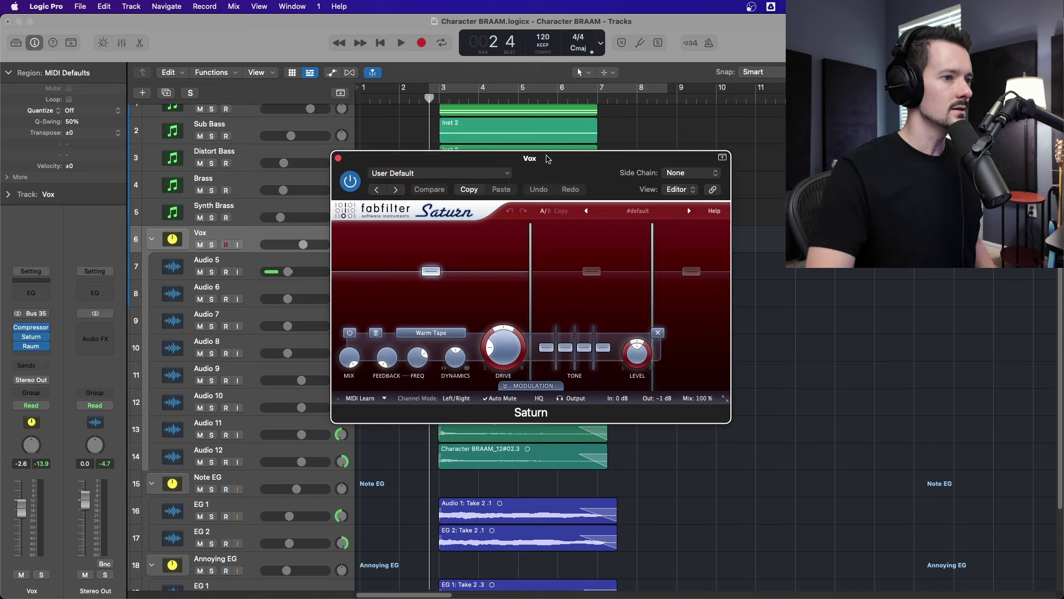
{"action": "left_click_drag", "start_coordinate": [546, 159], "coordinate": [671, 197]}
- Solo the Vox stack and play it with cycle mode on
{"action": "left_click", "coordinate": [213, 244]}
{"action": "key", "text": "space"}
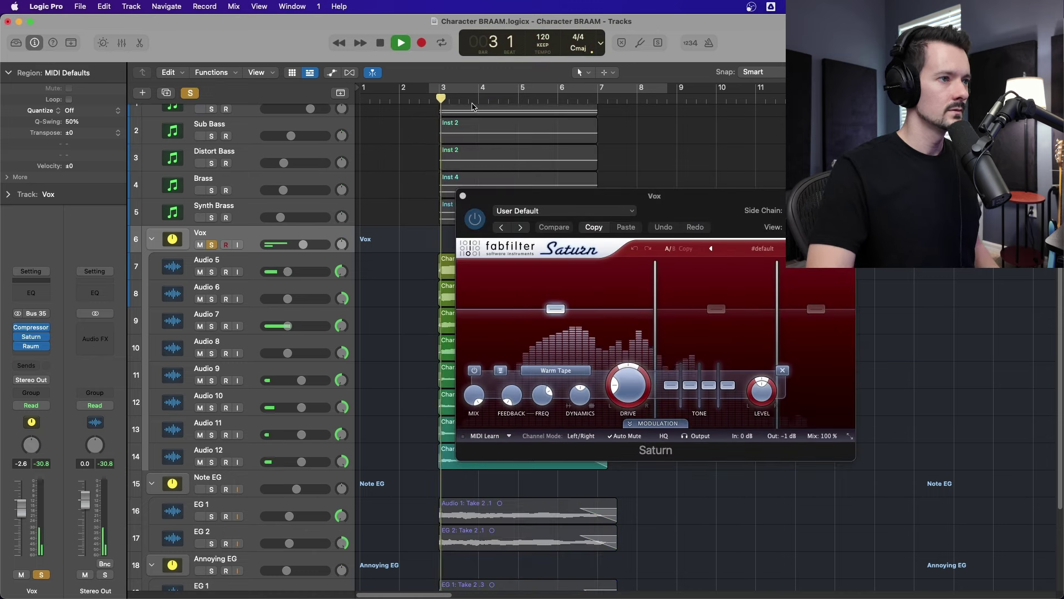
{"action": "key", "text": "c"}
{"action": "key", "text": "space"}
- Raise Saturn's Drive to 100% on both the middle and high bands while the soloed Vox stack plays
{"action": "left_click", "coordinate": [716, 310]}
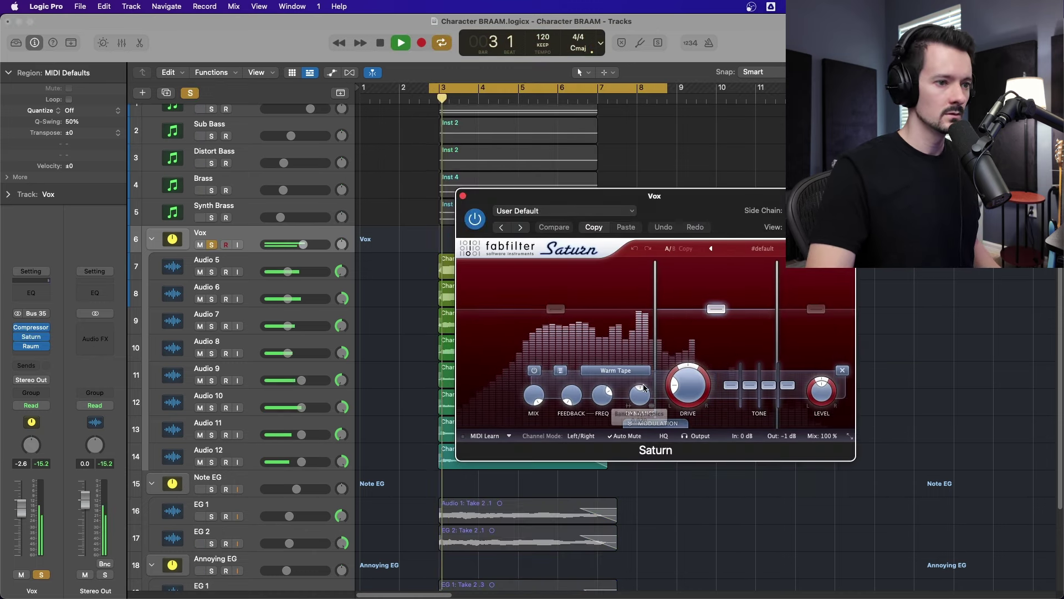
{"action": "left_click_drag", "start_coordinate": [678, 386], "coordinate": [693, 416]}
{"action": "left_click", "coordinate": [816, 309]}
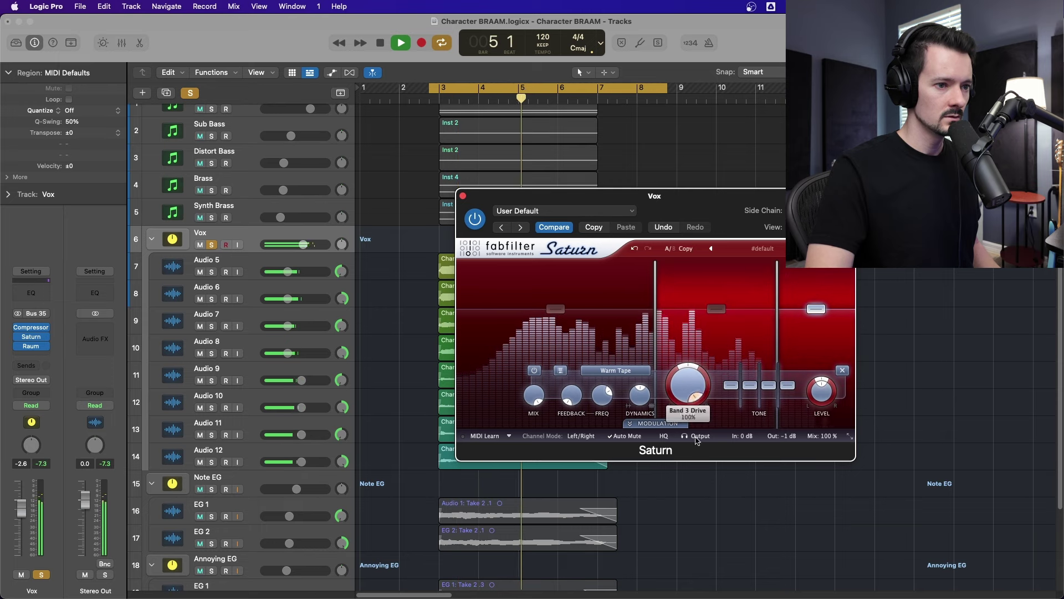
{"action": "key", "text": "space"}
{"action": "key", "text": "space"}
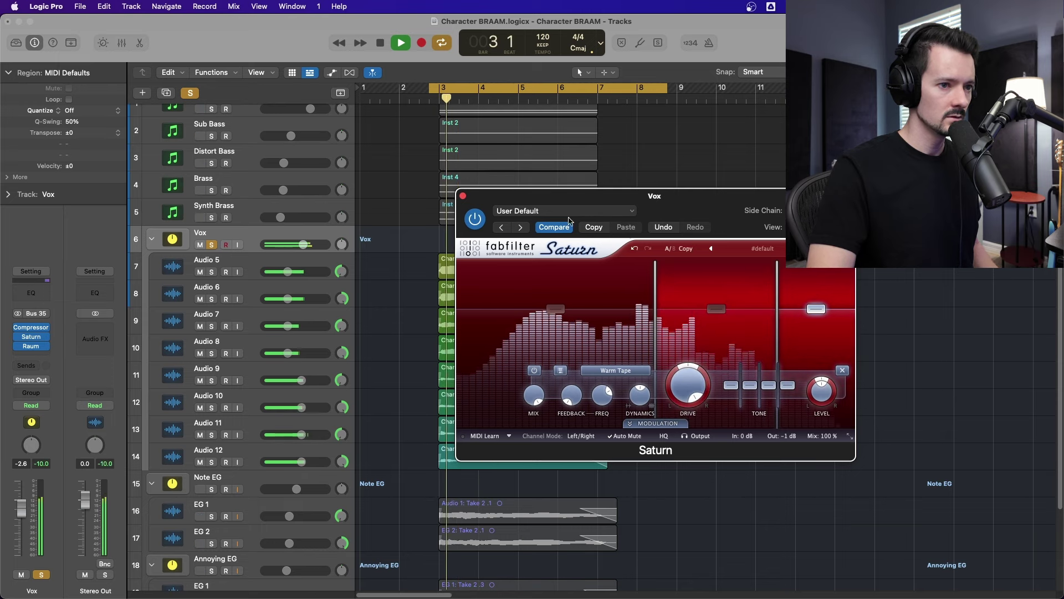
- Set Saturn's middle band to Broken Tube and its Drive to 65.1%
{"action": "left_click", "coordinate": [615, 370]}
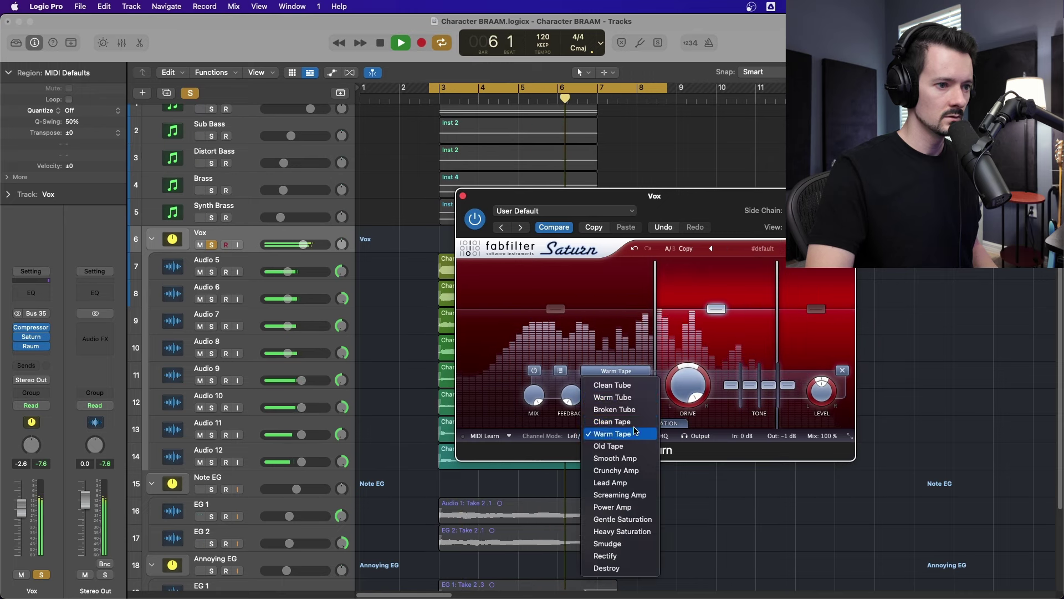
{"action": "left_click", "coordinate": [618, 409]}
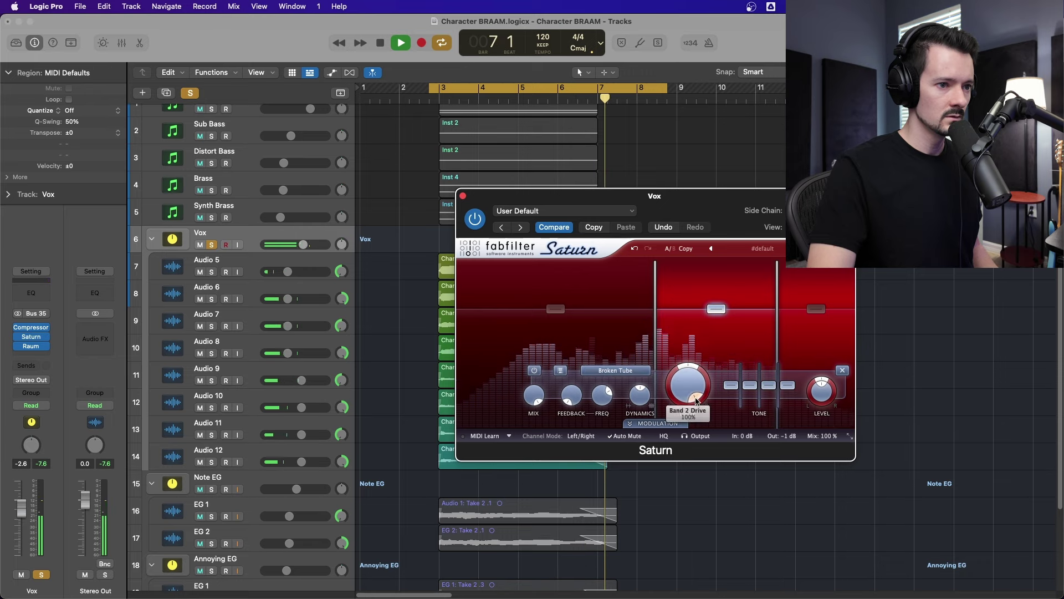
{"action": "key", "text": "space"}
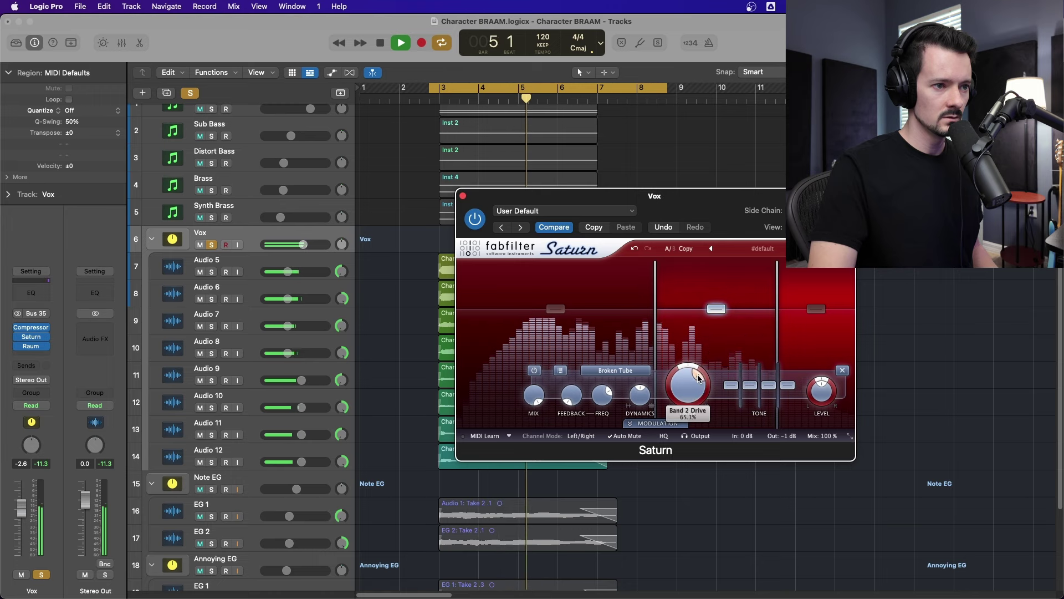
- Set Saturn's high band to Broken Tube and reduce its Drive during playback
{"action": "left_click", "coordinate": [816, 309]}
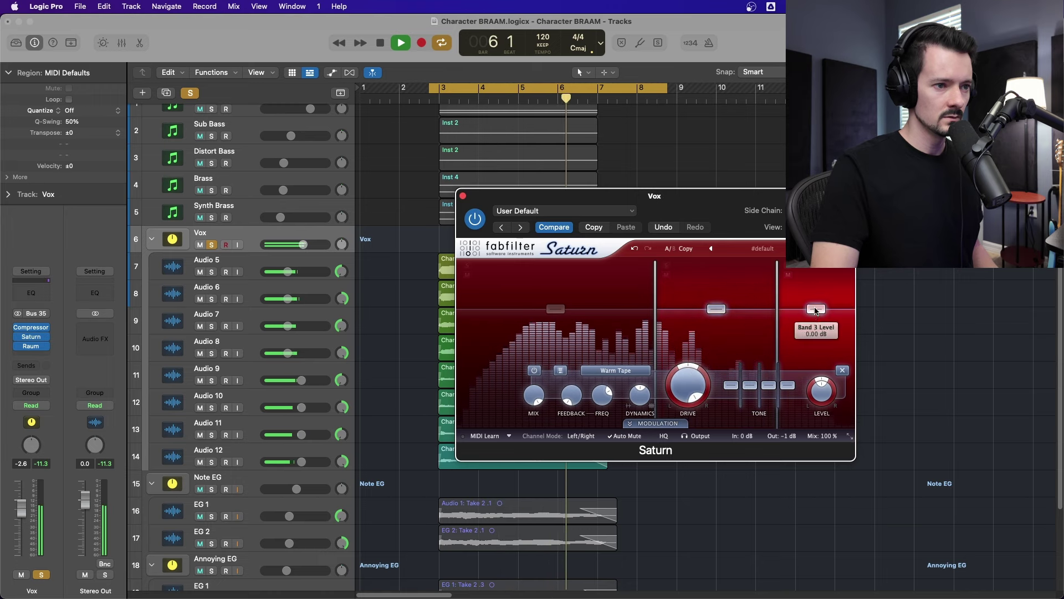
{"action": "key", "text": "space"}
{"action": "left_click", "coordinate": [635, 371]}
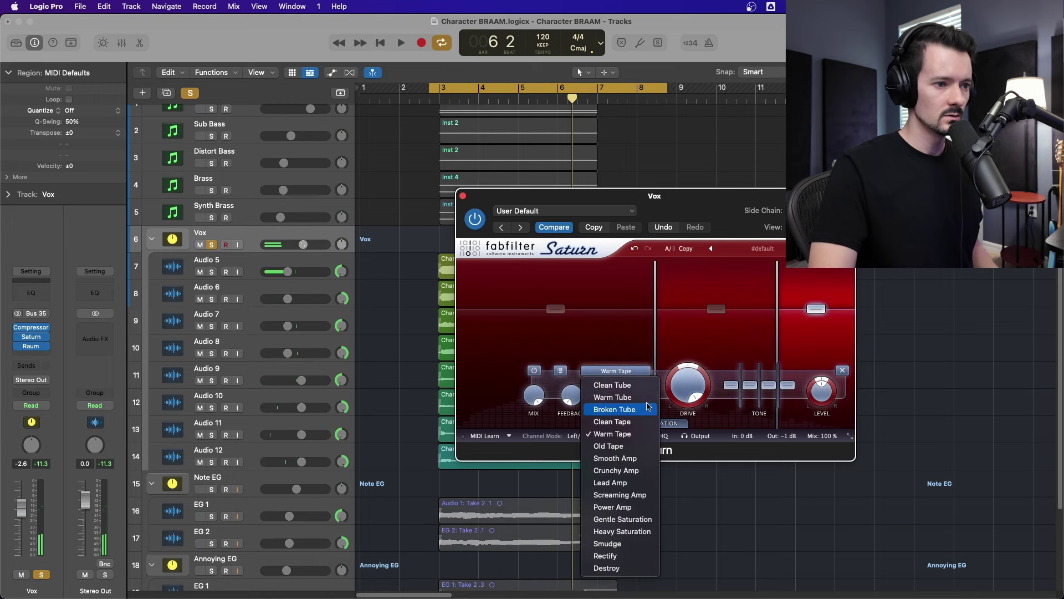
{"action": "left_click", "coordinate": [614, 410]}
{"action": "key", "text": "space"}
{"action": "left_click_drag", "start_coordinate": [695, 399], "coordinate": [696, 369]}
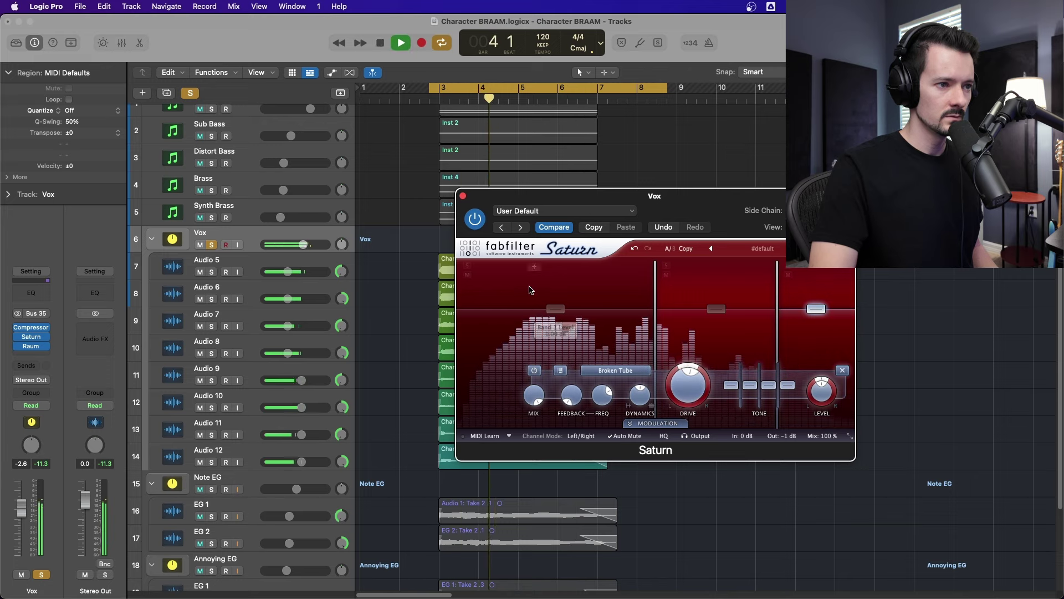
- Set Saturn's low band Drive to 91.1%, close the plug-in and stop playback
{"action": "left_click", "coordinate": [556, 307]}
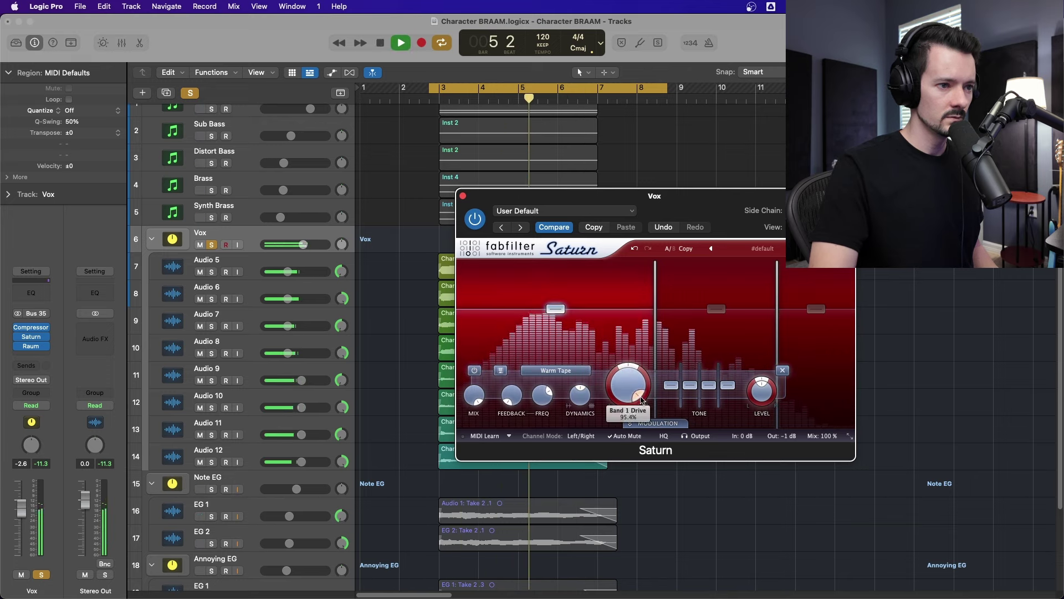
{"action": "left_click_drag", "start_coordinate": [632, 410], "coordinate": [645, 400]}
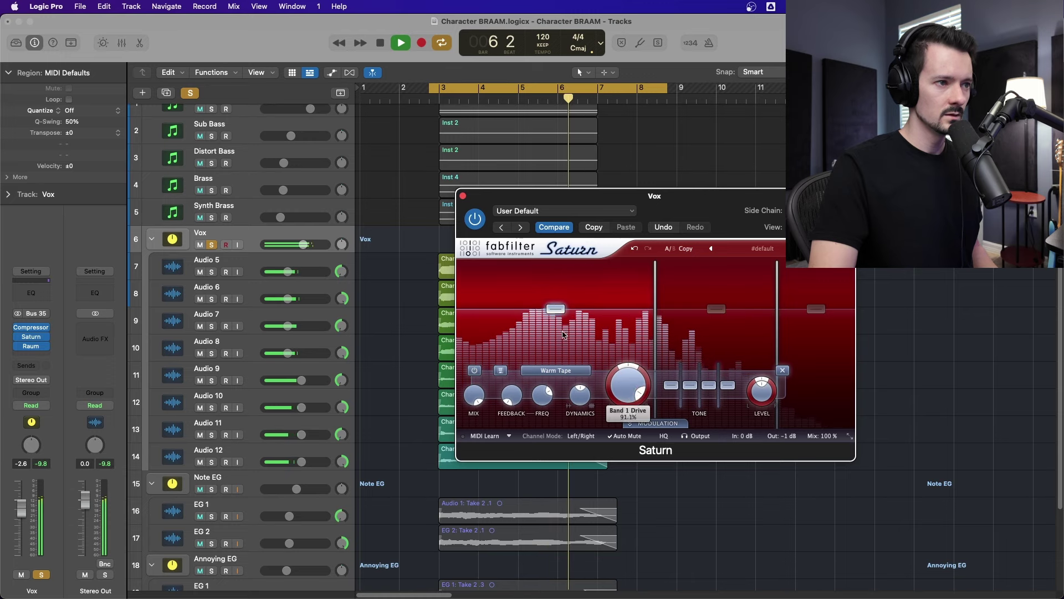
{"action": "left_click", "coordinate": [463, 196]}
{"action": "scroll", "coordinate": [619, 284], "scroll_direction": "up", "scroll_amount": 1}
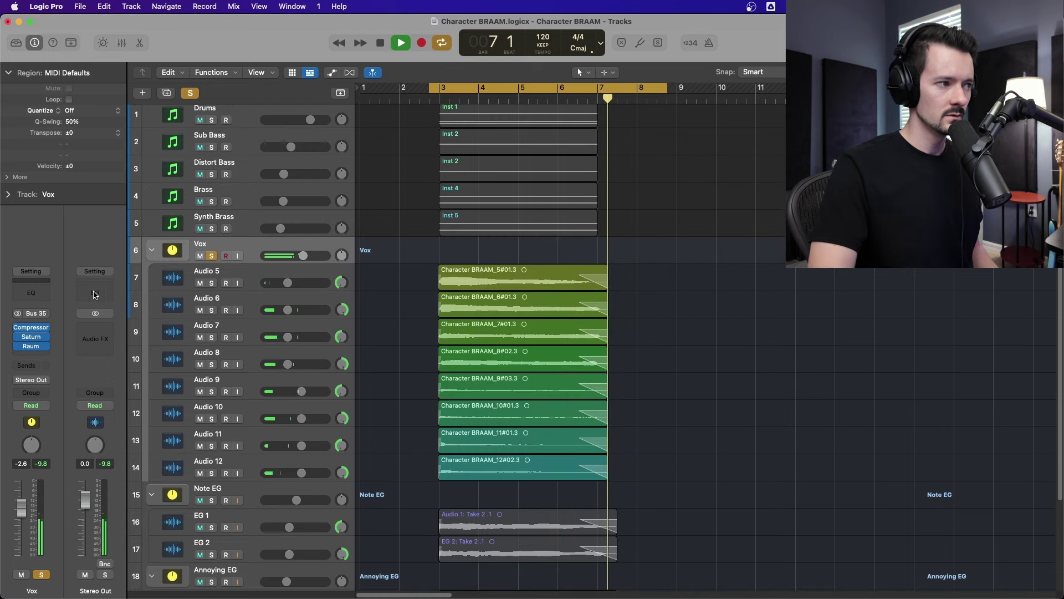
{"action": "key", "text": "space"}
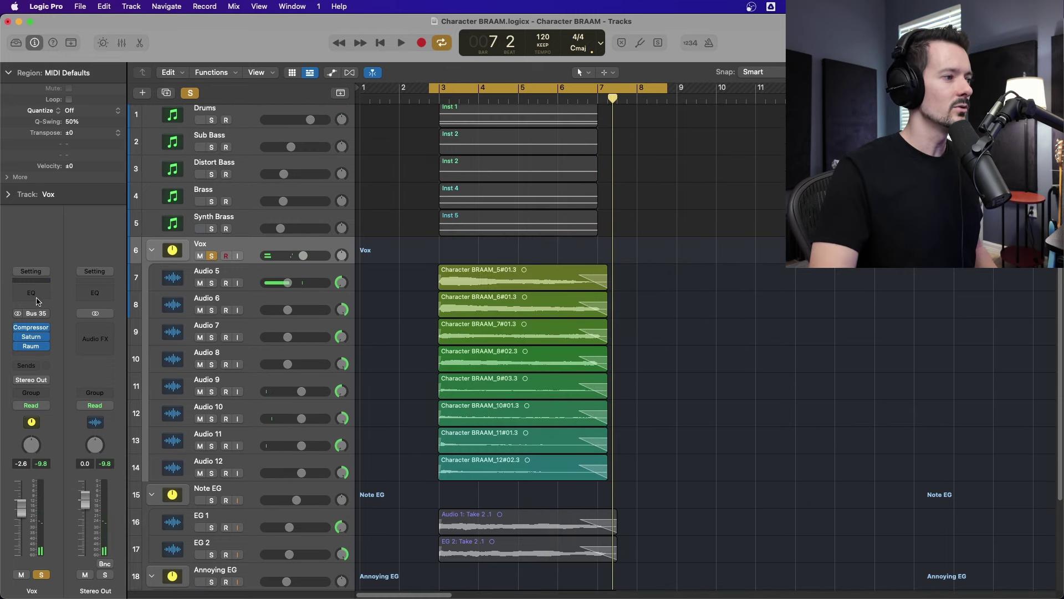
- Insert a stereo Channel EQ before Saturn on the Vox stack, with an 80 Hz low cut and a -5.2 dB high shelf at 9600 Hz
{"action": "left_click", "coordinate": [42, 336]}
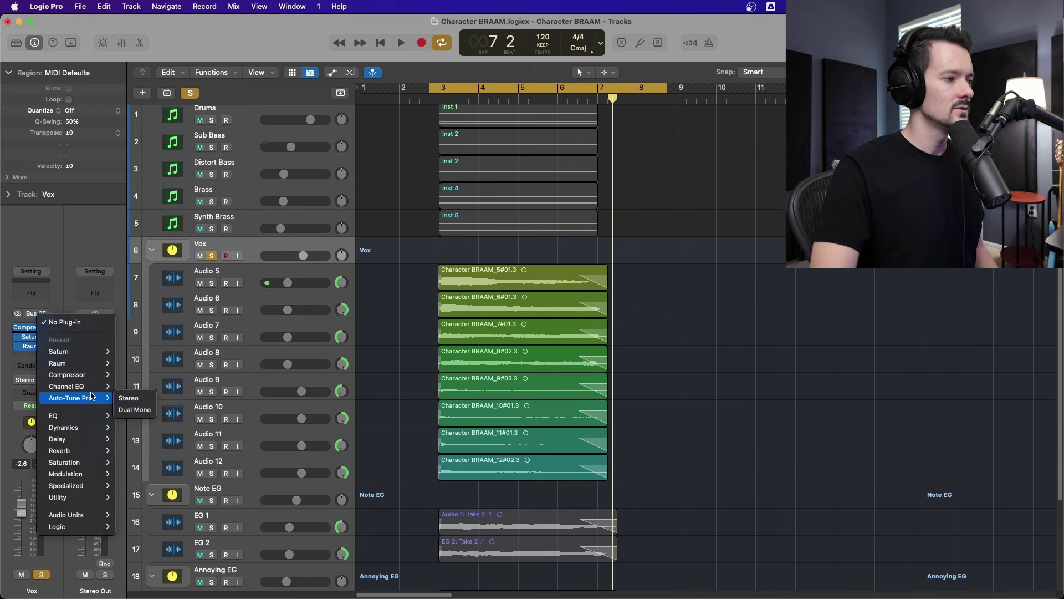
{"action": "mouse_move", "coordinate": [83, 386]}
{"action": "left_click", "coordinate": [128, 387]}
{"action": "left_click_drag", "start_coordinate": [865, 319], "coordinate": [939, 323]}
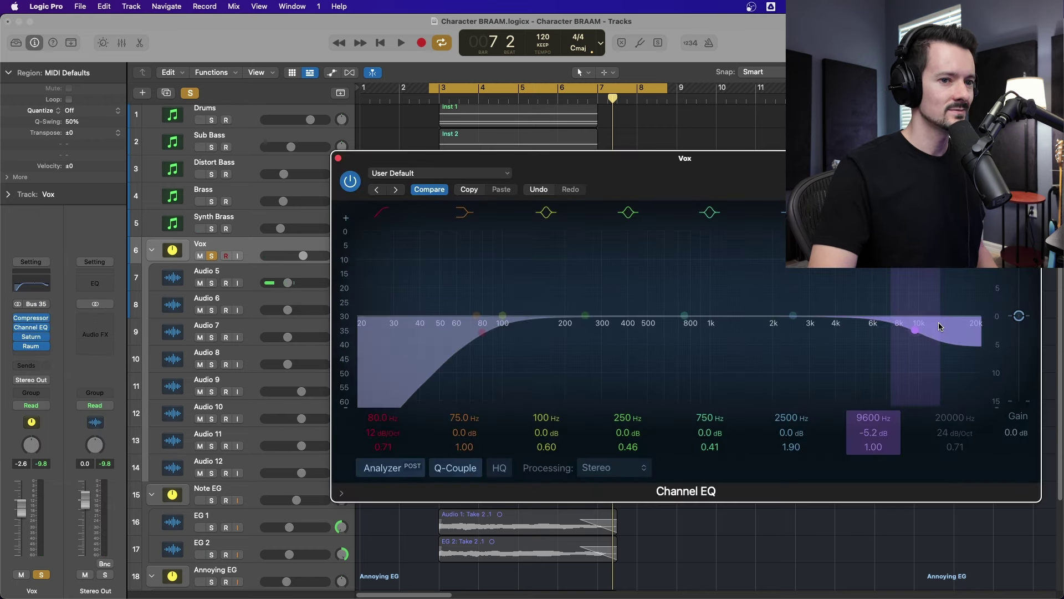
{"action": "left_click", "coordinate": [338, 159]}
- Play the soloed Vox stack and set Saturn's high band Drive to 72.7%
{"action": "key", "text": "space"}
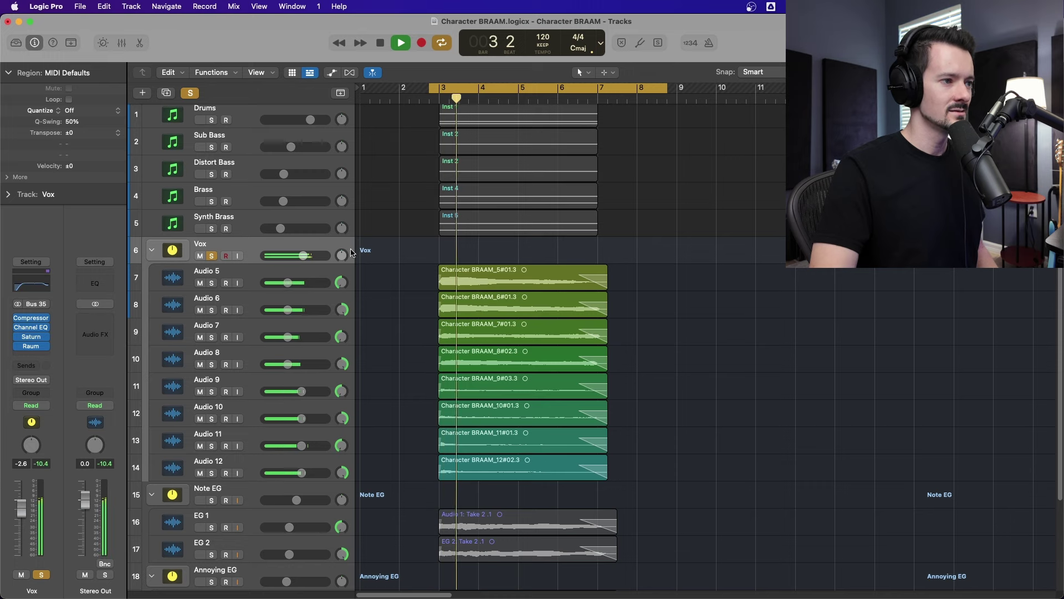
{"action": "left_click", "coordinate": [31, 337]}
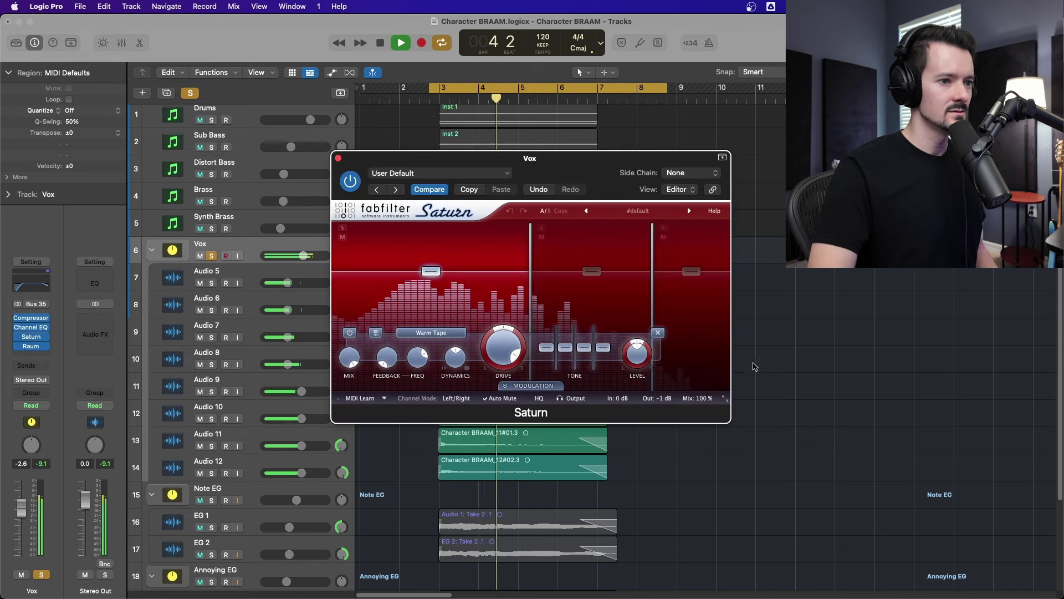
{"action": "left_click_drag", "start_coordinate": [568, 359], "coordinate": [571, 339]}
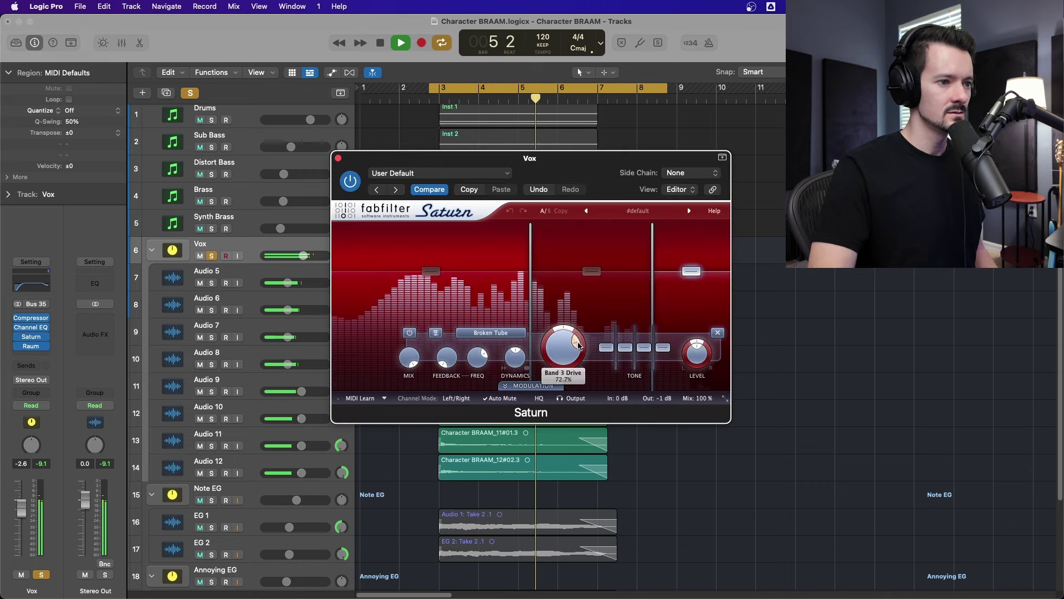
{"action": "left_click", "coordinate": [337, 158]}
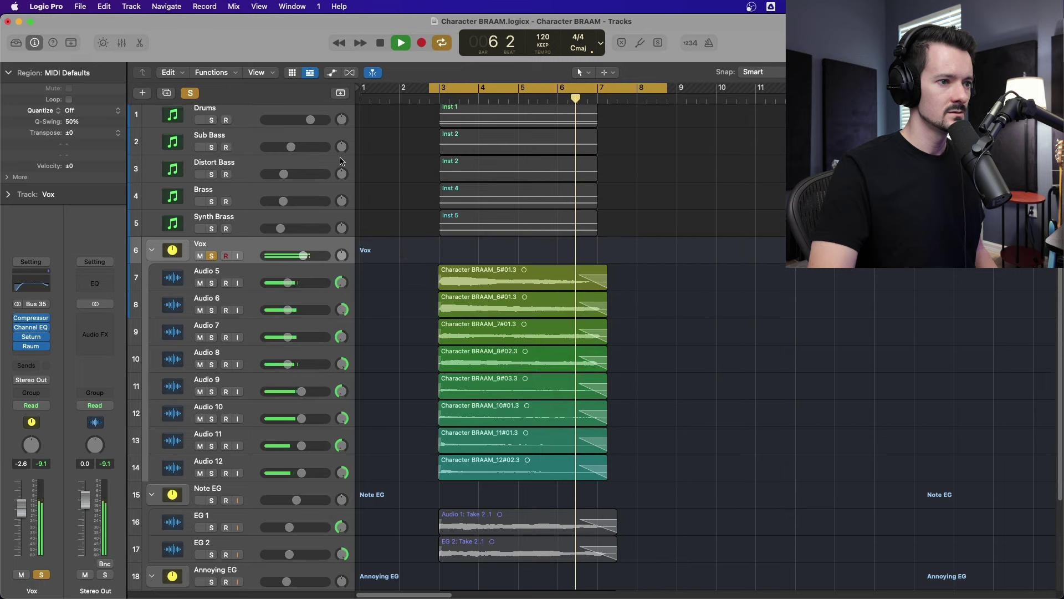
- Turn off the Vox stack's solo and play the full mix
{"action": "key", "text": "space"}
{"action": "key", "text": "s"}
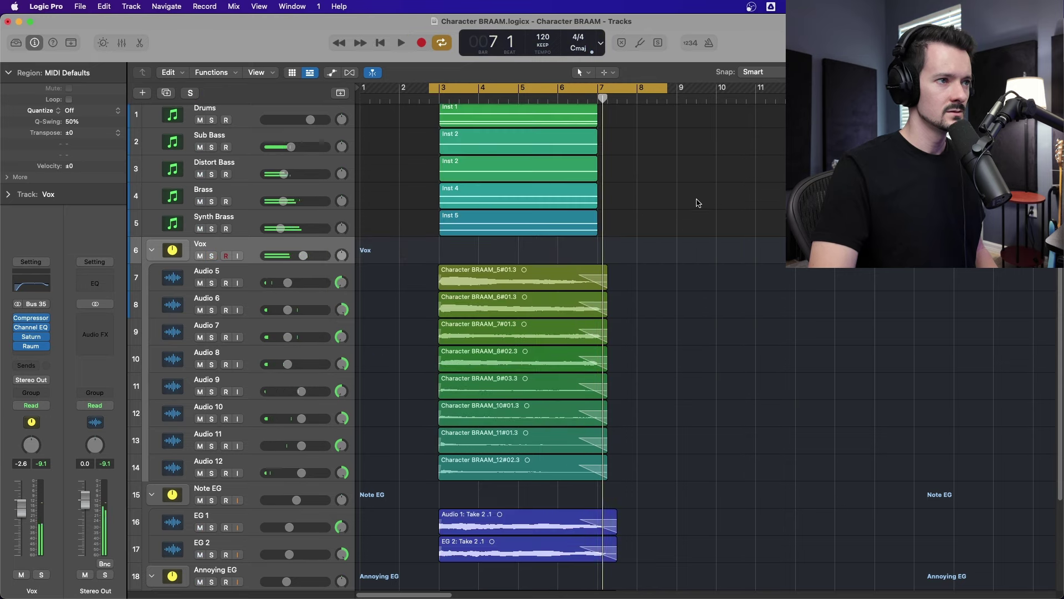
{"action": "key", "text": "space"}
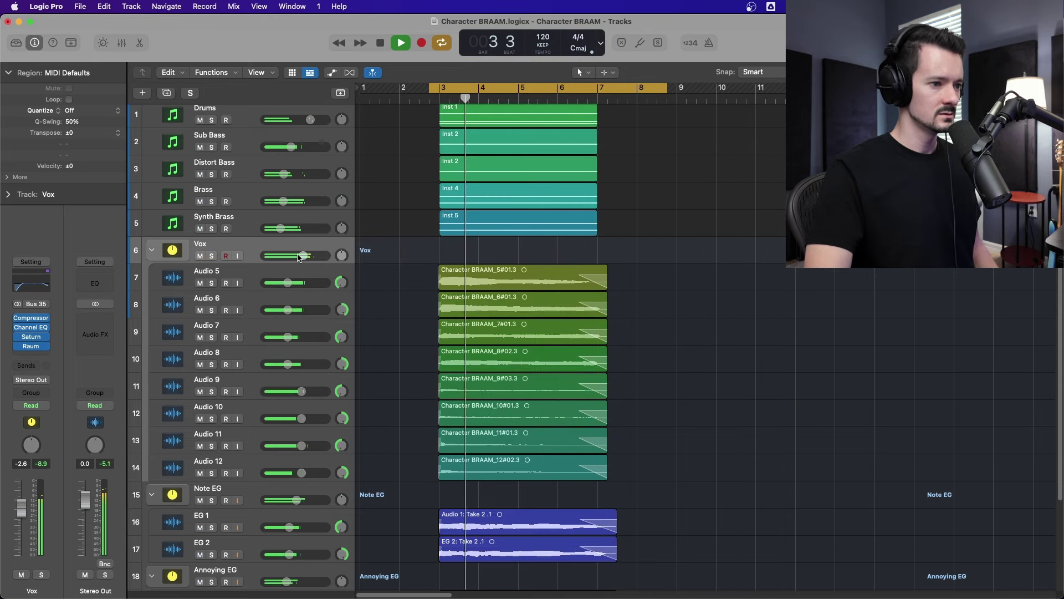
- Collapse the Vox, Note EG and Annoying EG stacks in the track list
{"action": "scroll", "coordinate": [252, 267], "scroll_direction": "down", "scroll_amount": 1}
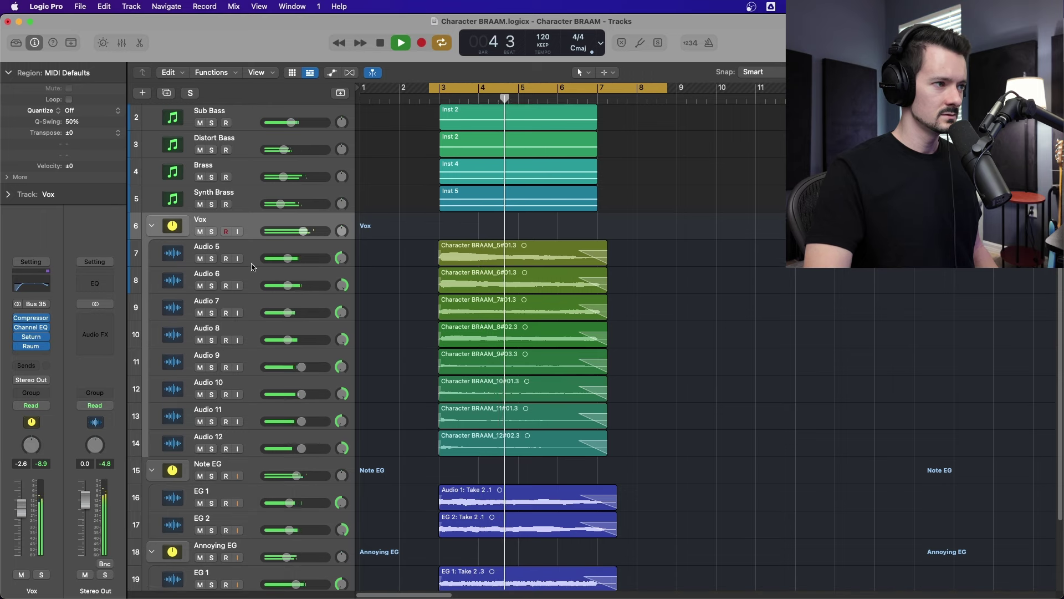
{"action": "scroll", "coordinate": [300, 288], "scroll_direction": "up", "scroll_amount": 1}
{"action": "left_click", "coordinate": [153, 253]}
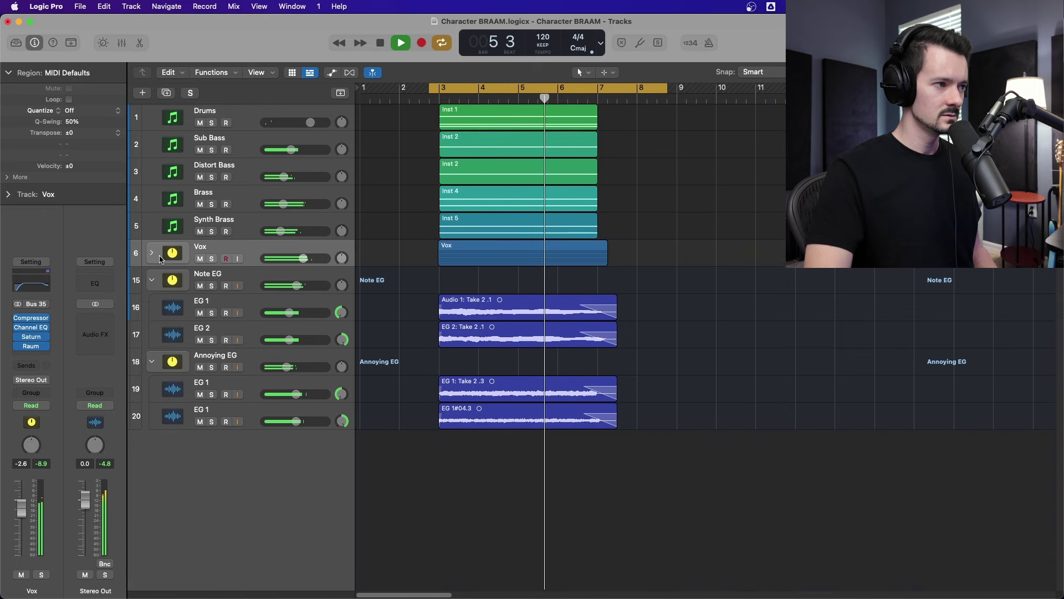
{"action": "left_click", "coordinate": [151, 280]}
{"action": "left_click", "coordinate": [152, 307]}
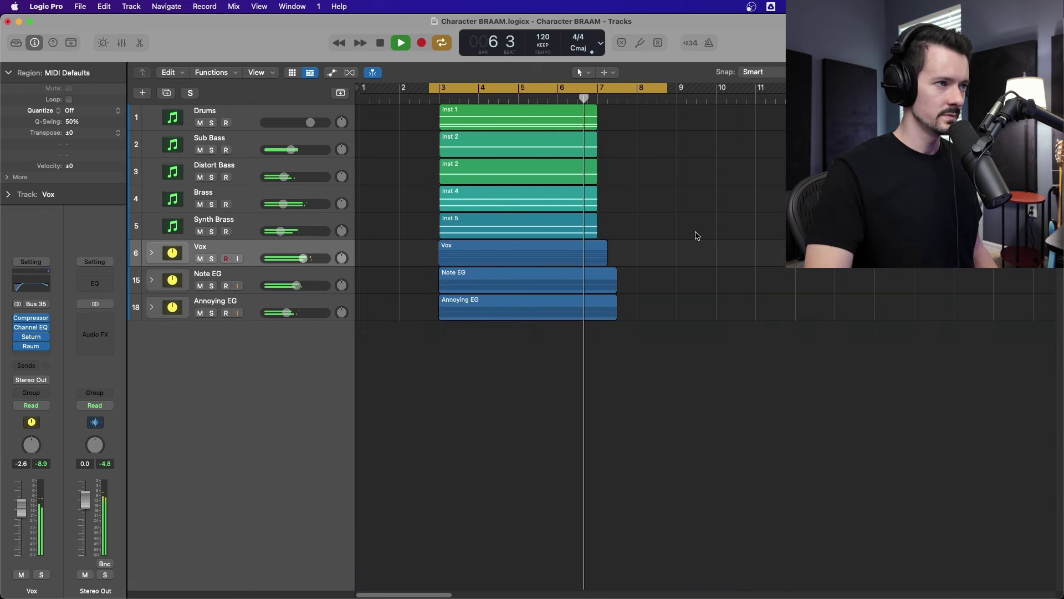
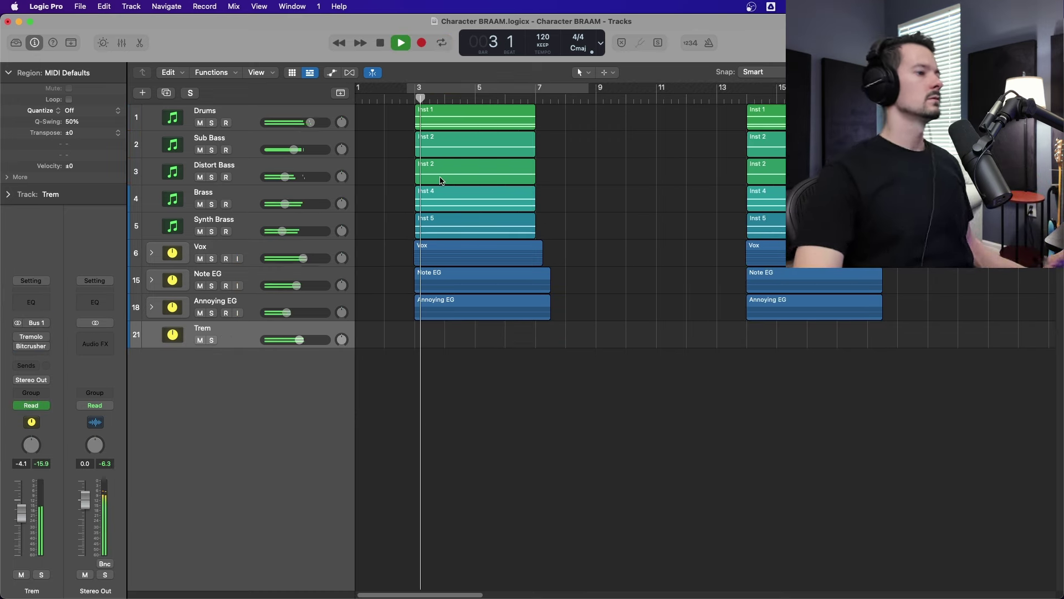
- Stop playback and route the outputs of the Drums, Sub Bass, Distort Bass, Brass, Synth Brass and Trem channels to Bus 20 in the mixer
{"action": "key", "text": "space"}
{"action": "left_click", "coordinate": [249, 116]}
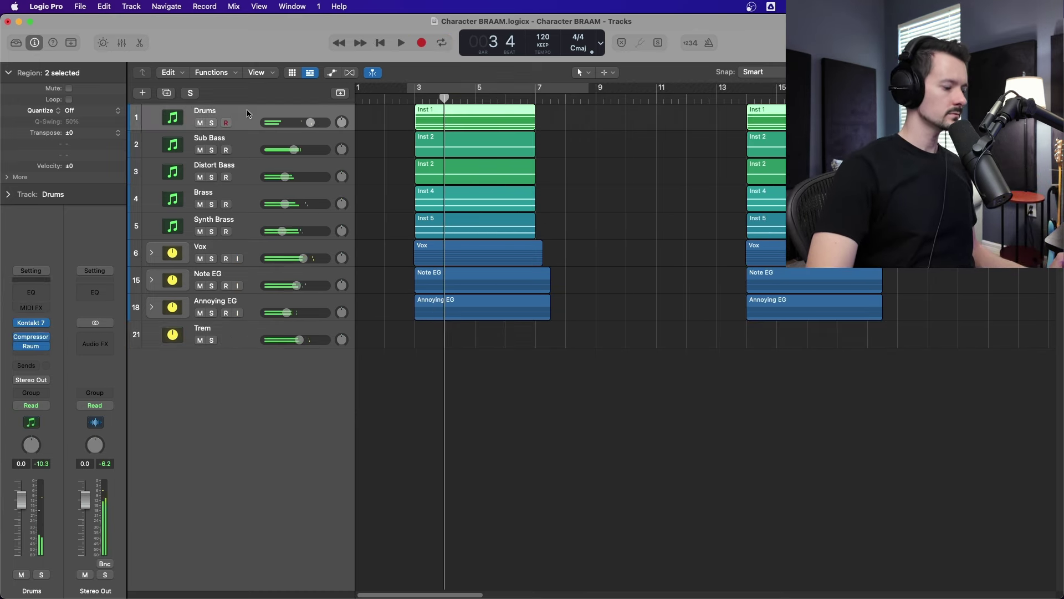
{"action": "key", "text": "x"}
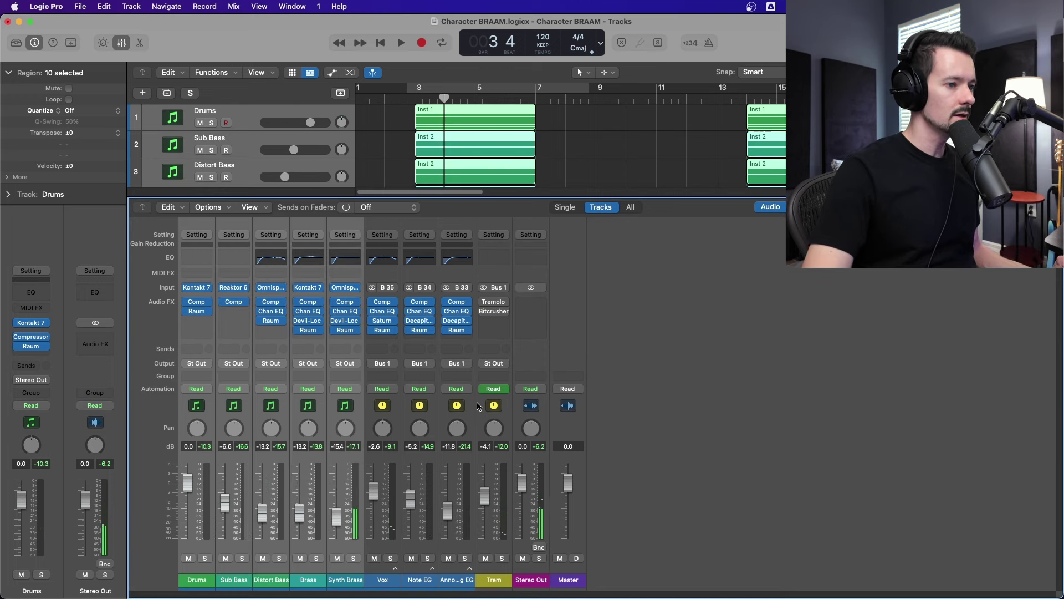
{"action": "left_click", "coordinate": [196, 363]}
{"action": "mouse_move", "coordinate": [200, 415]}
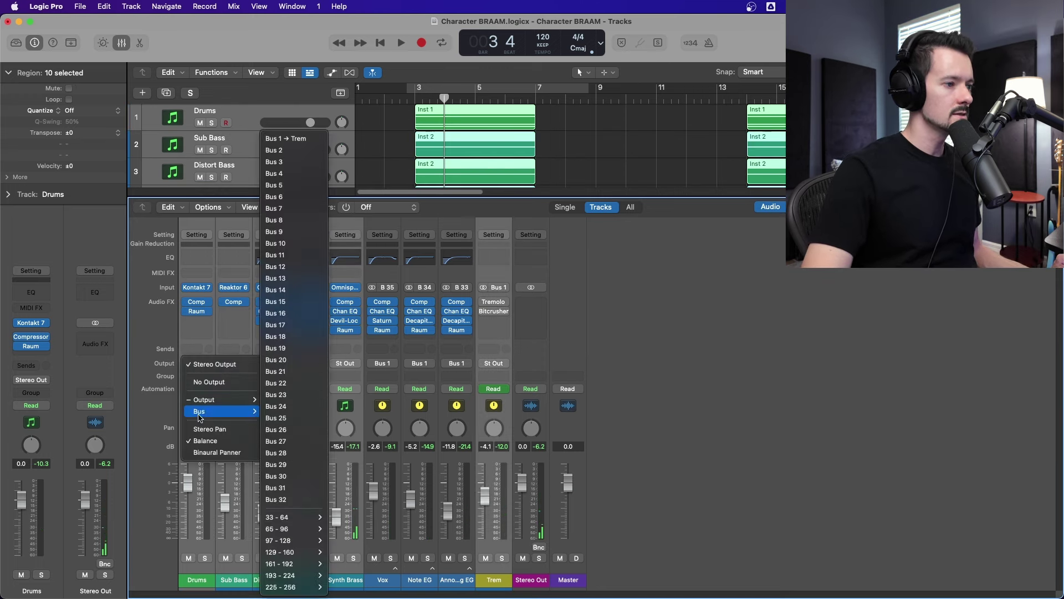
{"action": "left_click", "coordinate": [314, 359]}
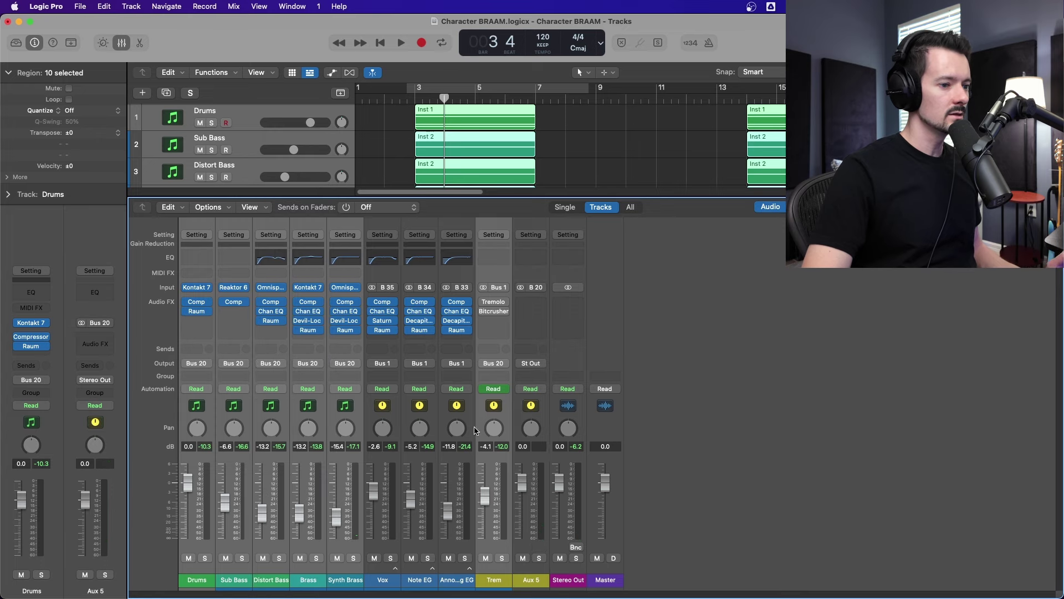
- Rename the aux channel fed by Bus 20 to BRAMM BUS
{"action": "double_click", "coordinate": [531, 580]}
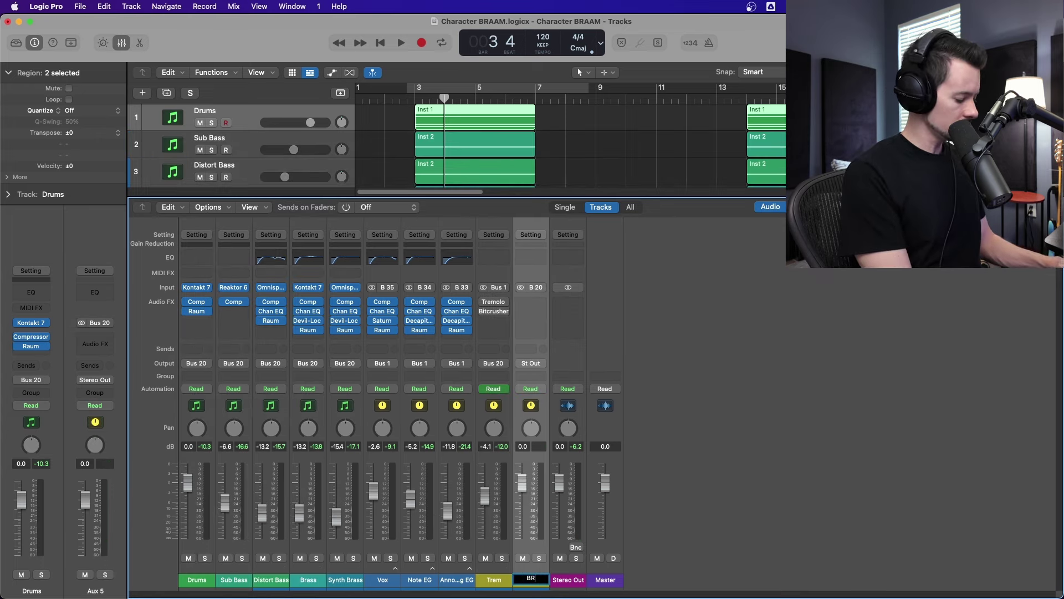
{"action": "type", "text": "BRAMM BUS"}
{"action": "key", "text": "Return"}
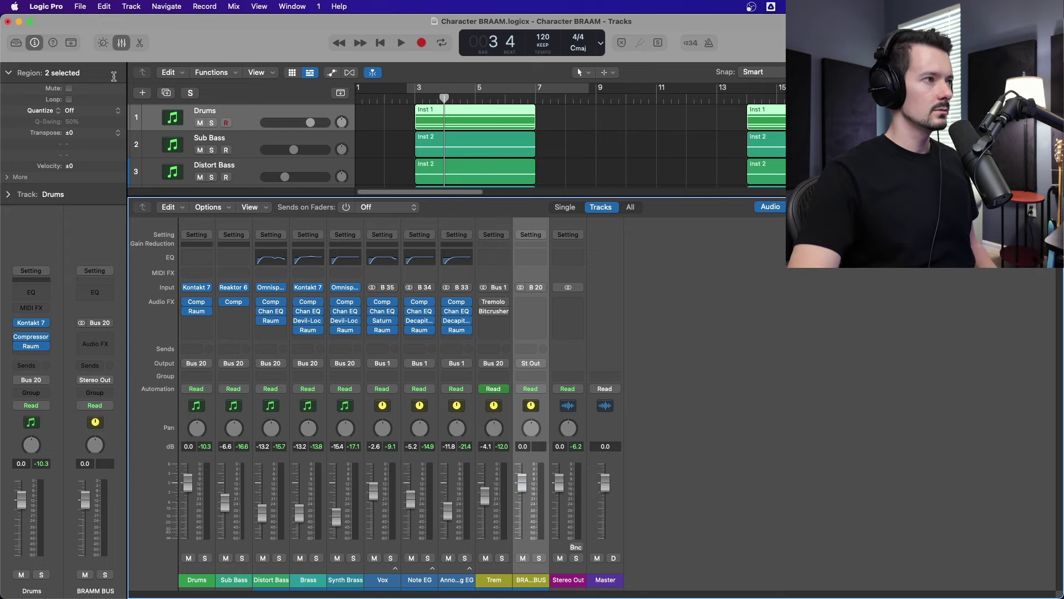
- Create one new audio track below the existing tracks and set its input to Bus 20
{"action": "left_click", "coordinate": [122, 44]}
{"action": "left_click", "coordinate": [143, 92]}
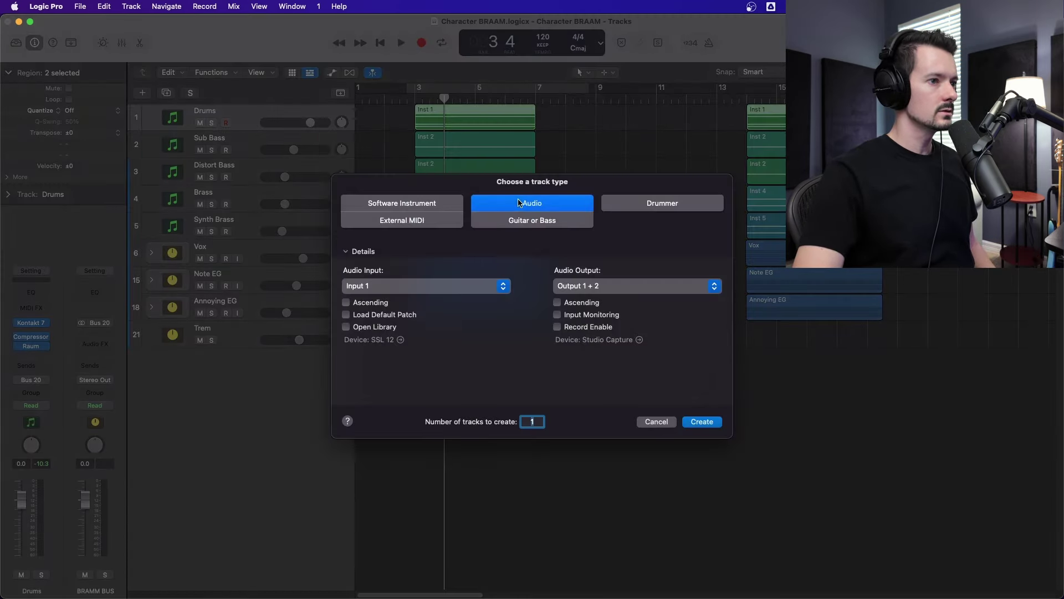
{"action": "left_click", "coordinate": [702, 421]}
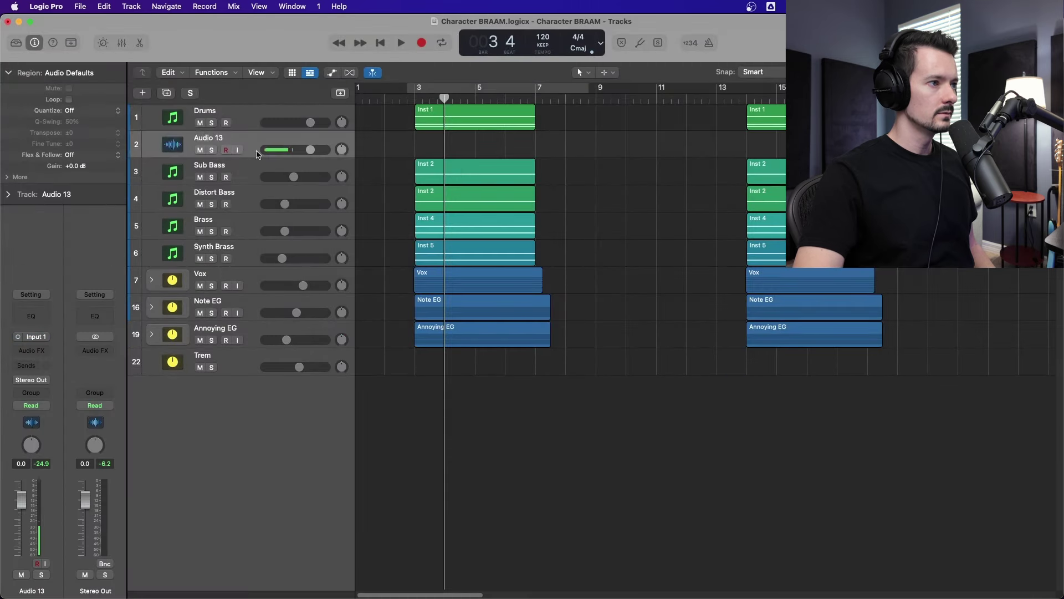
{"action": "left_click", "coordinate": [35, 337]}
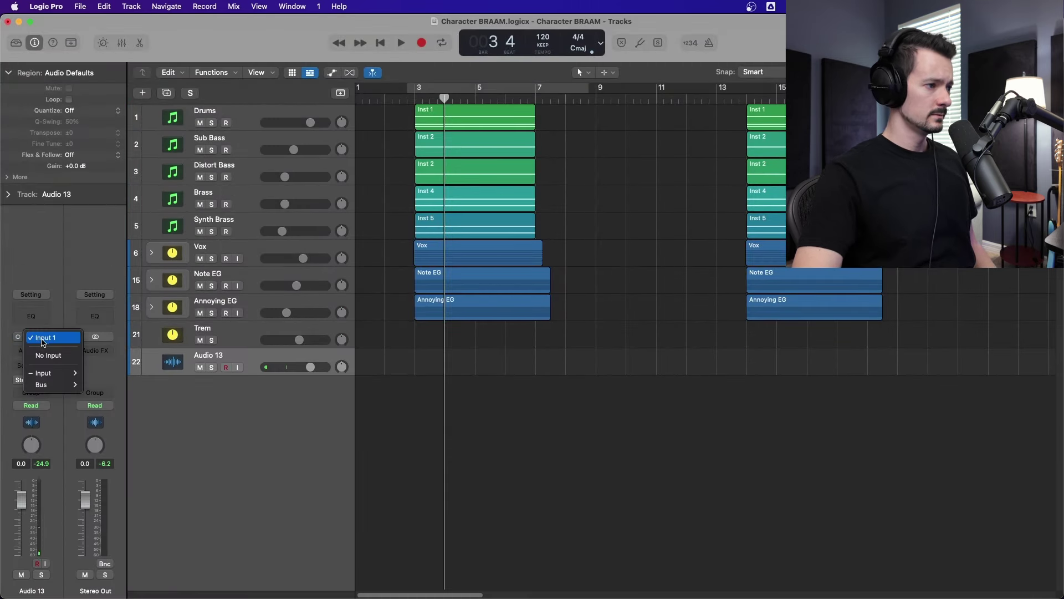
{"action": "mouse_move", "coordinate": [44, 384]}
{"action": "left_click", "coordinate": [156, 360]}
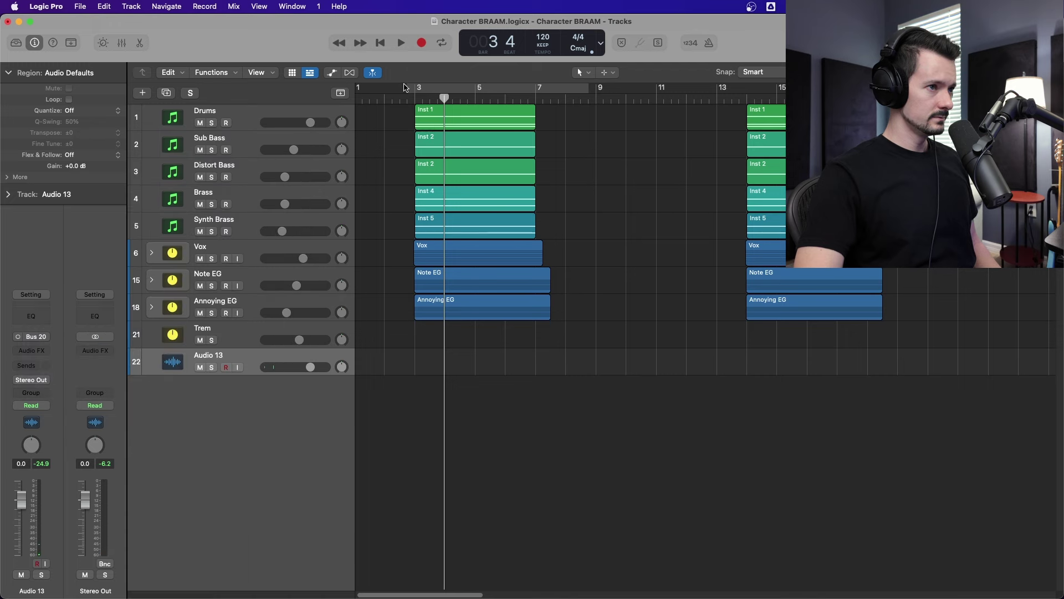
- Record the Bus 20 signal onto Audio 13 from just before bar 3 and rename its first region BRAAM Export
{"action": "left_click", "coordinate": [406, 98]}
{"action": "key", "text": "r"}
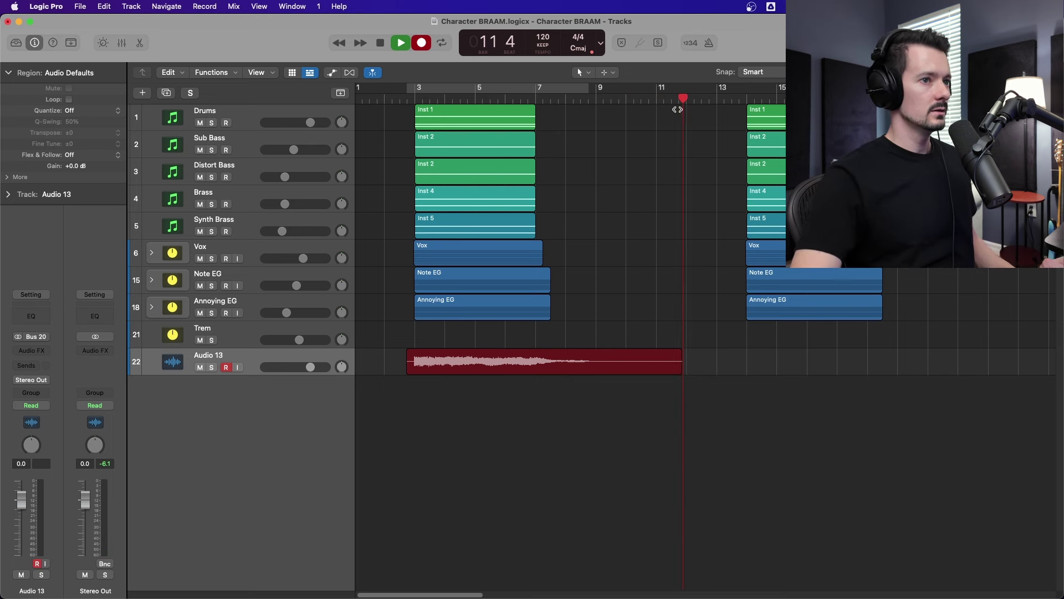
{"action": "key", "text": "space"}
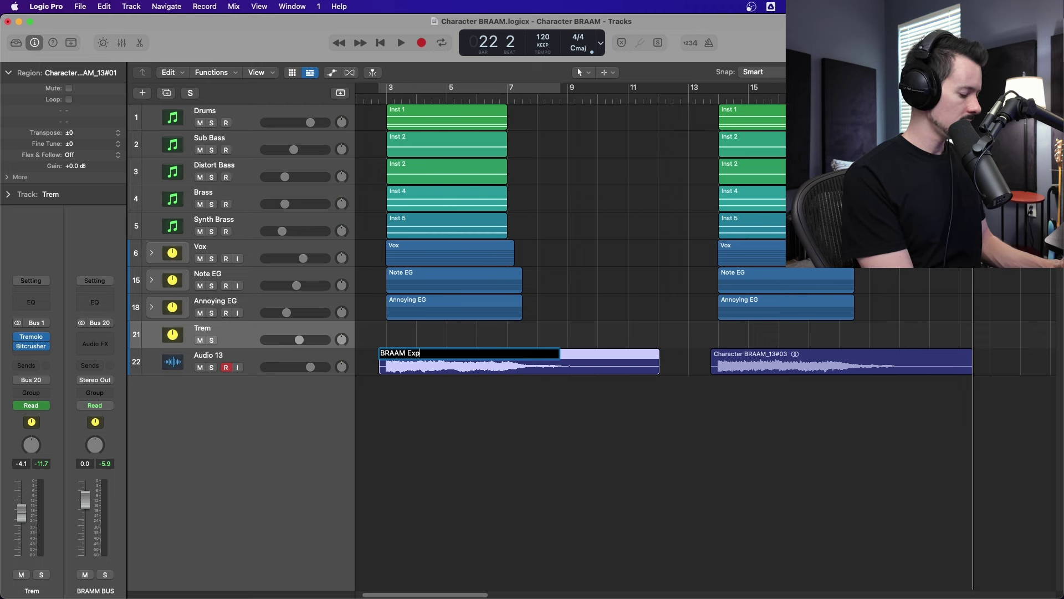
{"action": "key", "text": "Return"}
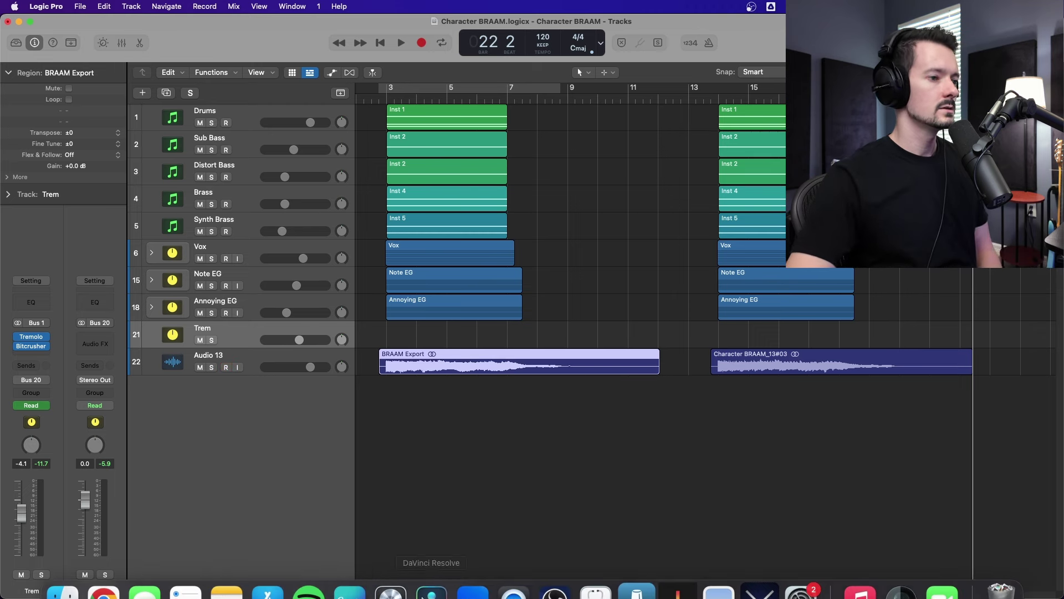
- Switch to Finder, view the files in the project's Audio Files folder, and return to Logic Pro
{"action": "left_click", "coordinate": [61, 571]}
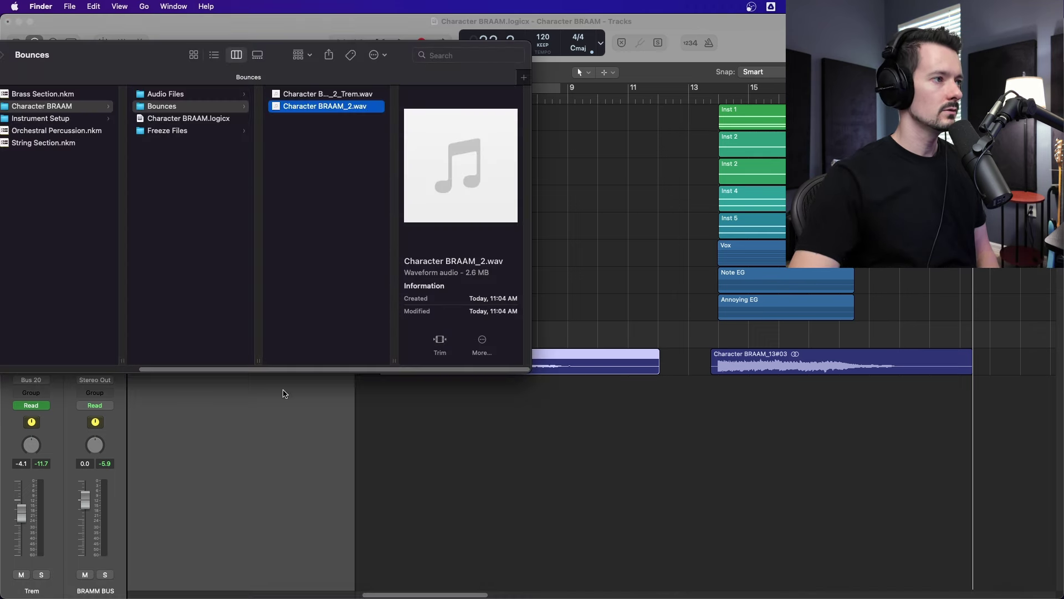
{"action": "left_click", "coordinate": [174, 96]}
{"action": "left_click_drag", "start_coordinate": [389, 367], "coordinate": [688, 475]}
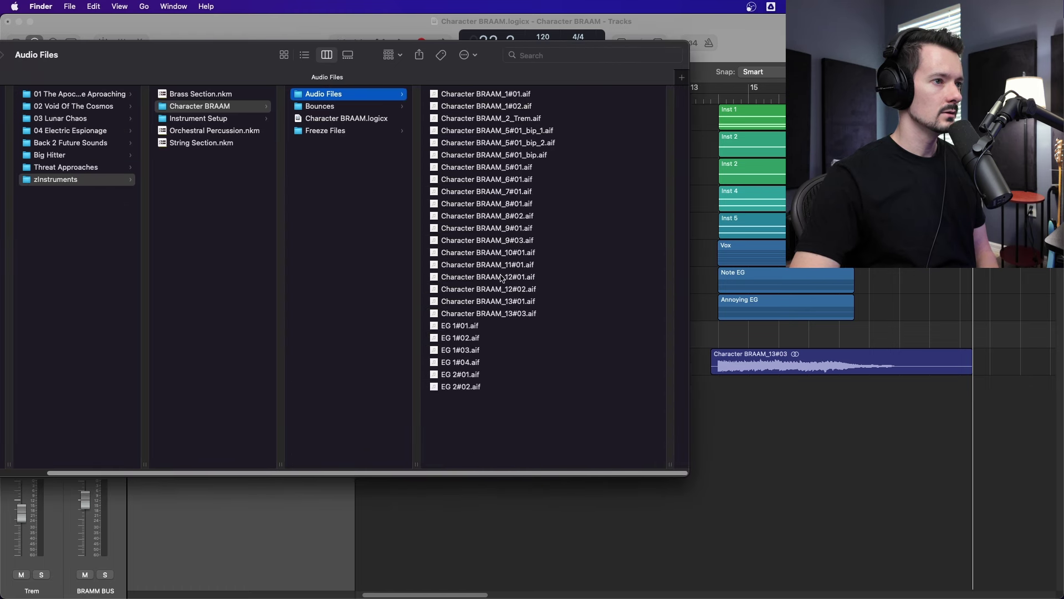
{"action": "left_click", "coordinate": [786, 449]}
- Select the two recorded regions and solo the Audio 13 track
{"action": "left_click", "coordinate": [474, 365]}
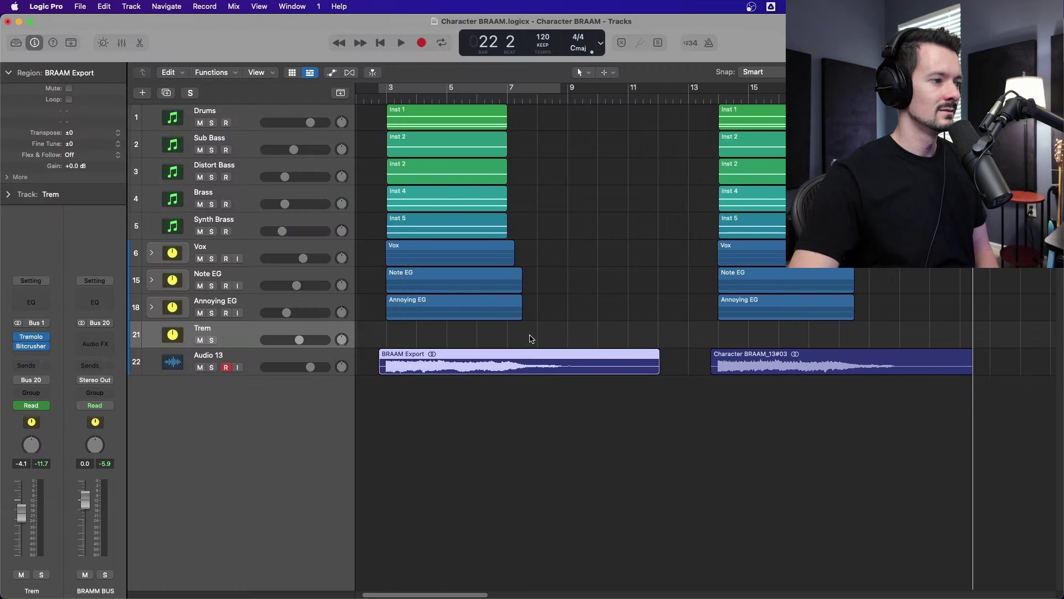
{"action": "left_click_drag", "start_coordinate": [536, 329], "coordinate": [548, 380]}
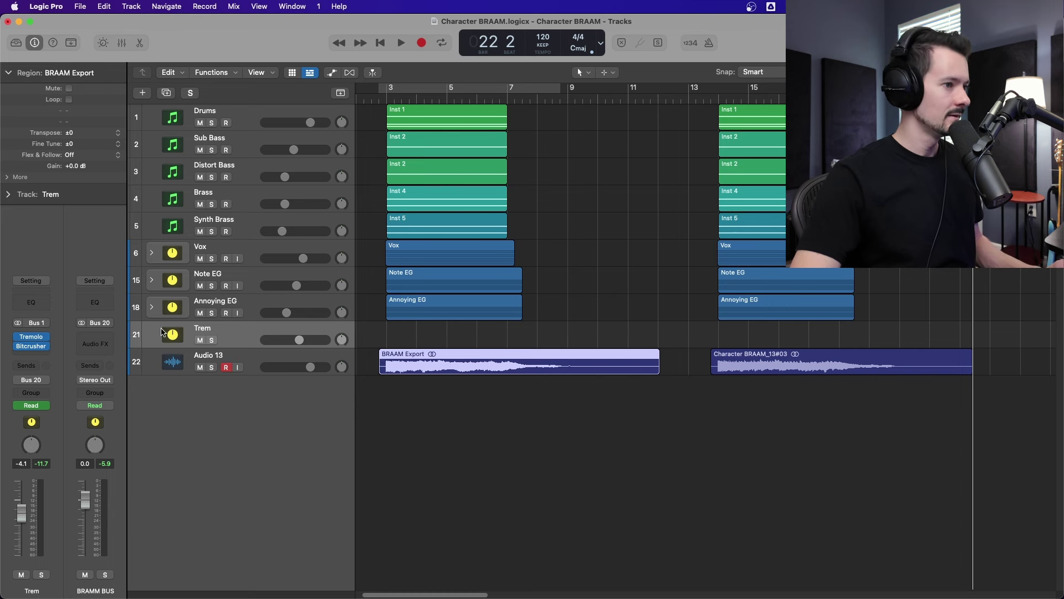
{"action": "left_click", "coordinate": [664, 316]}
{"action": "left_click", "coordinate": [616, 368]}
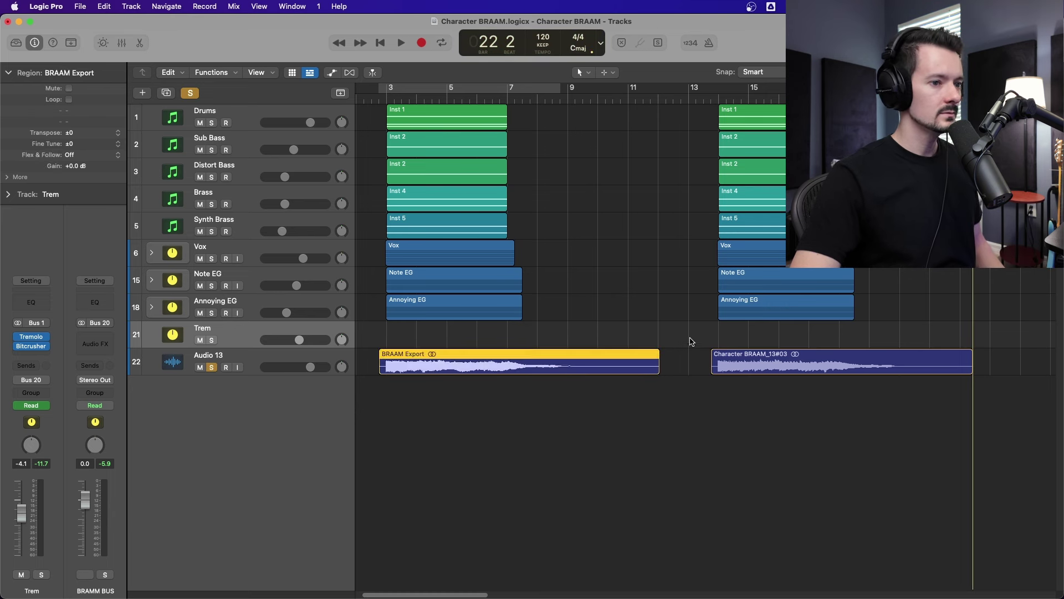
{"action": "left_click_drag", "start_coordinate": [690, 337], "coordinate": [748, 378]}
{"action": "left_click", "coordinate": [559, 360]}
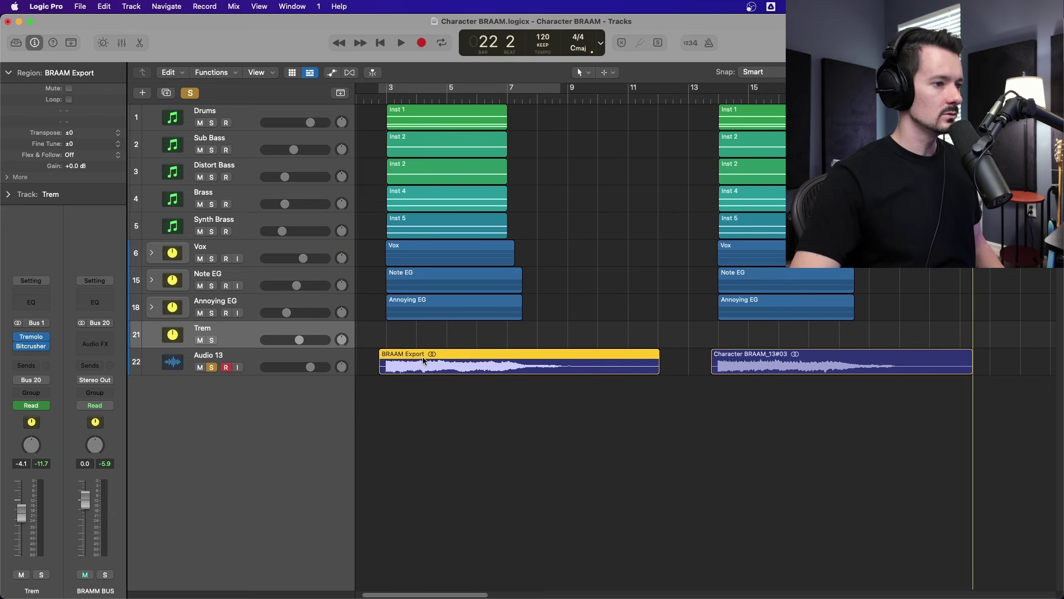
- Bounce the soloed recording offline to a 24-bit, 48000 Hz Wave file named BRAAM Export in the Bounces folder
{"action": "key", "text": "super+b"}
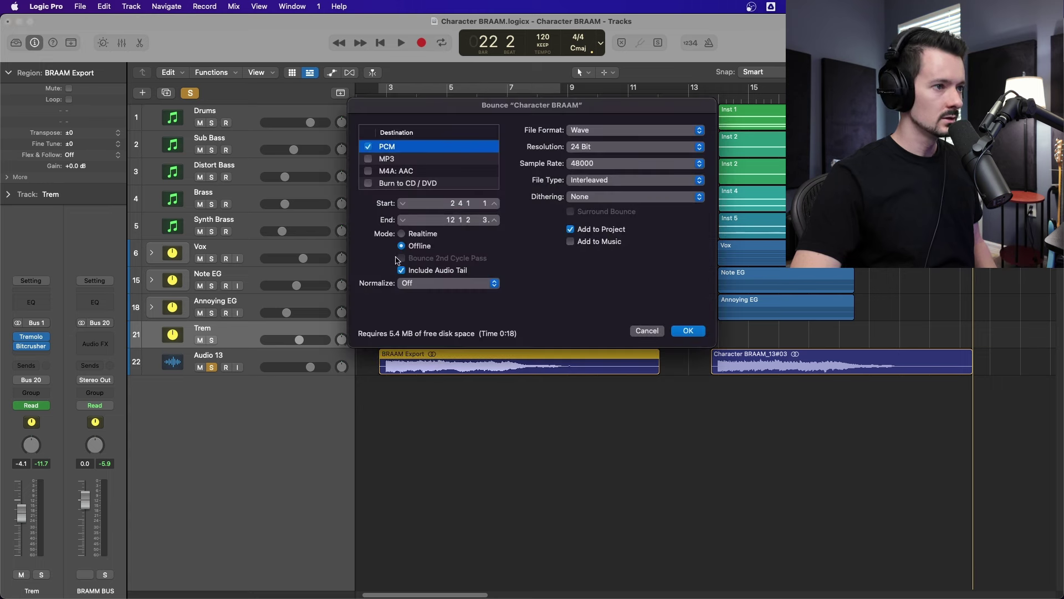
{"action": "left_click", "coordinate": [687, 331]}
{"action": "type", "text": "BRAAM Expo"}
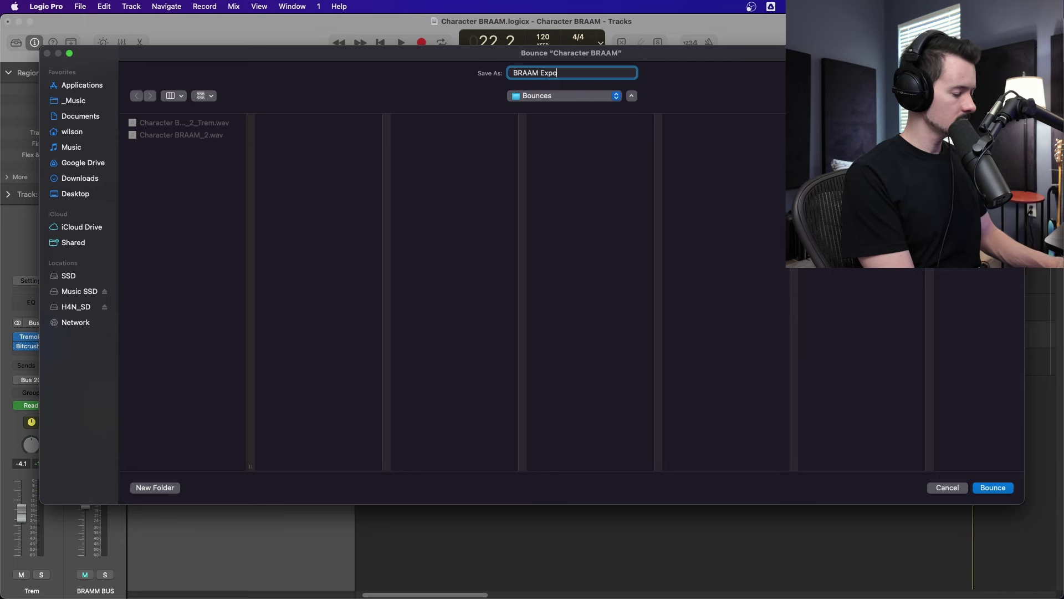
{"action": "type", "text": "rt"}
{"action": "key", "text": "Return"}
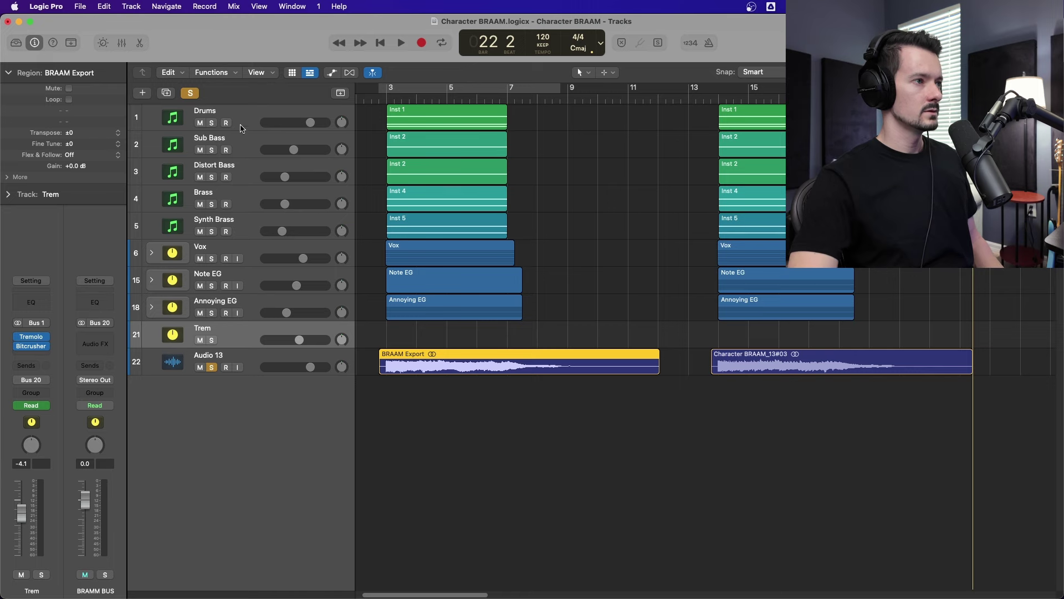
- Create one new software instrument track
{"action": "left_click", "coordinate": [146, 93]}
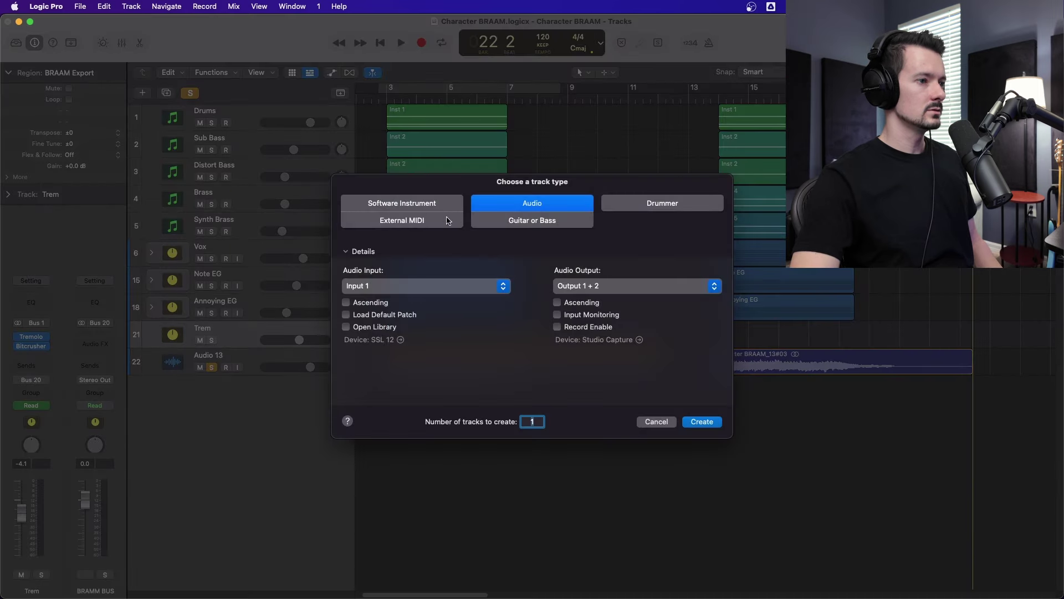
{"action": "left_click", "coordinate": [433, 203]}
{"action": "left_click", "coordinate": [697, 424]}
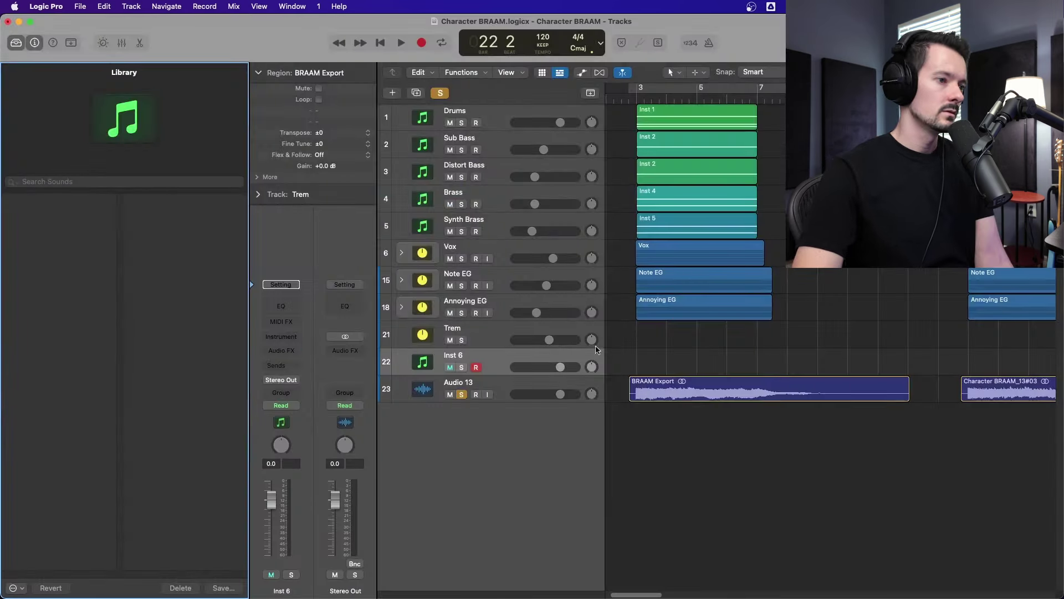
- Import BRAAM Export.wav from the Bounces folder in Finder onto a new track below Audio 13 and put the Finder window away
{"action": "left_click", "coordinate": [62, 571]}
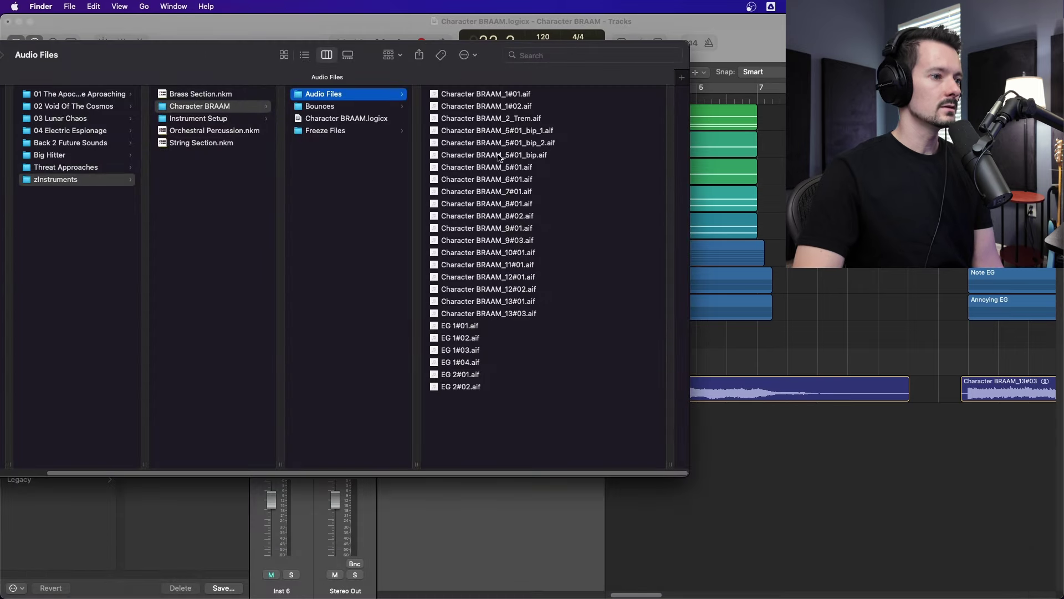
{"action": "left_click", "coordinate": [319, 105]}
{"action": "left_click", "coordinate": [473, 94]}
{"action": "left_click_drag", "start_coordinate": [473, 93], "coordinate": [726, 444]}
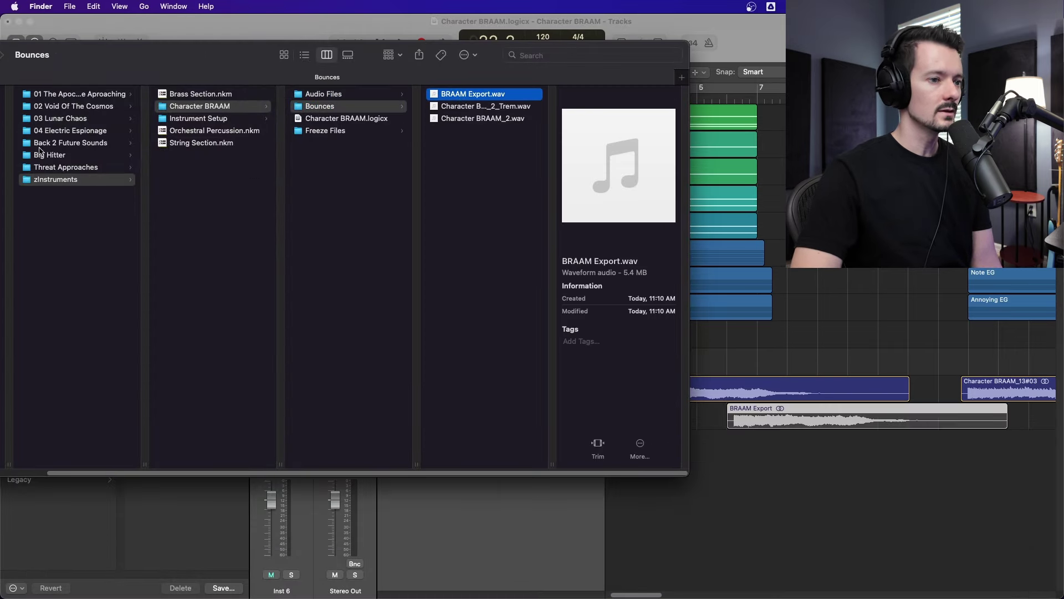
{"action": "left_click_drag", "start_coordinate": [78, 53], "coordinate": [233, 82]}
{"action": "left_click", "coordinate": [26, 82]}
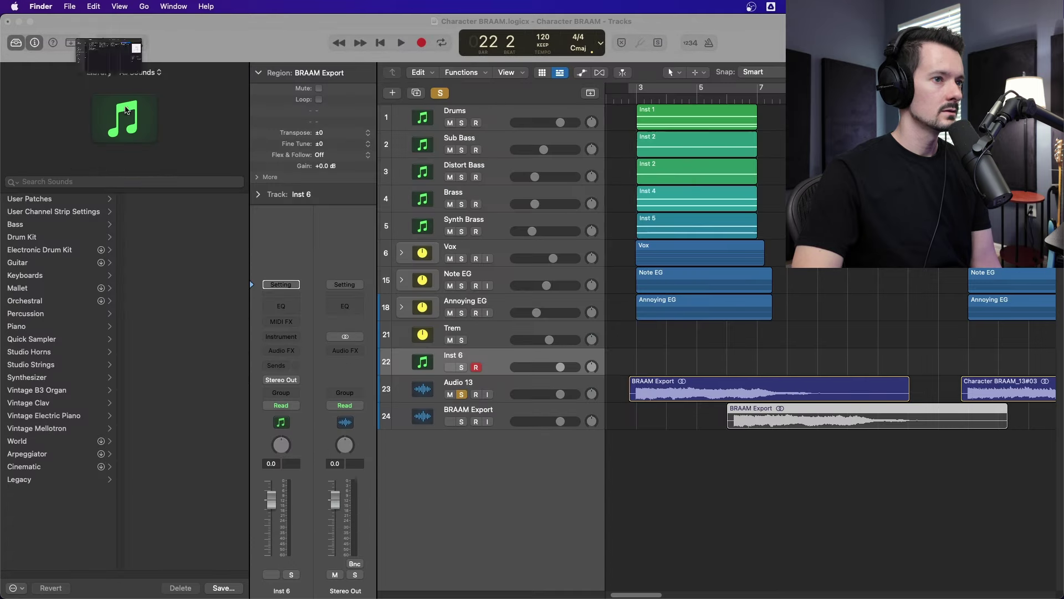
- Move the imported BRAAM Export region so its start lines up with the recorded region on Audio 13
{"action": "left_click", "coordinate": [796, 462]}
{"action": "key", "text": "super+Right"}
{"action": "key", "text": "super+Right"}
{"action": "key", "text": "super+Right"}
{"action": "key", "text": "super+Right"}
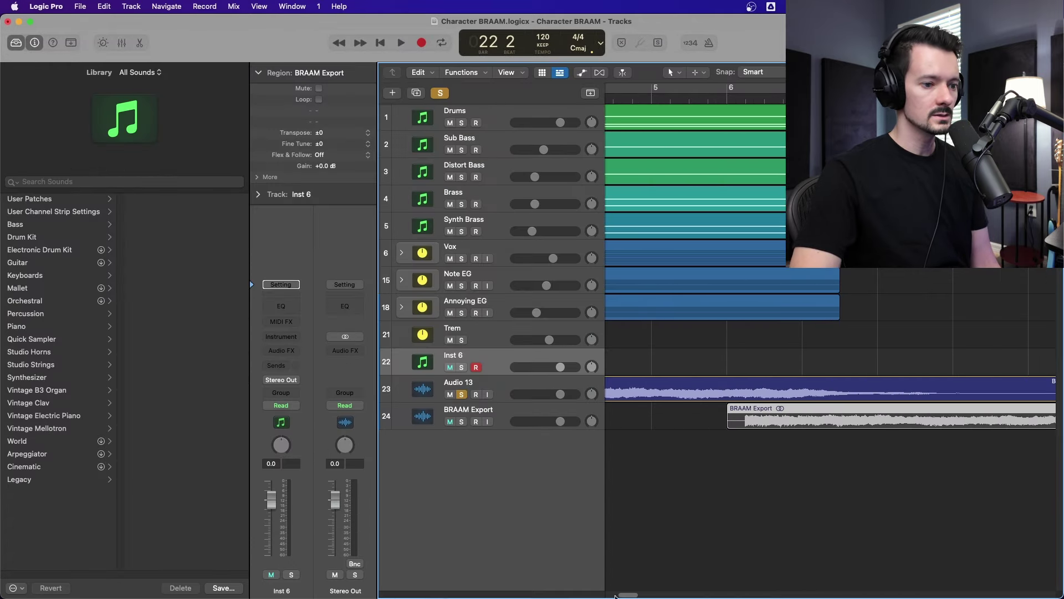
{"action": "scroll", "coordinate": [984, 444], "scroll_direction": "left", "scroll_amount": 5}
{"action": "left_click_drag", "start_coordinate": [1010, 421], "coordinate": [765, 422]}
{"action": "left_click", "coordinate": [751, 426]}
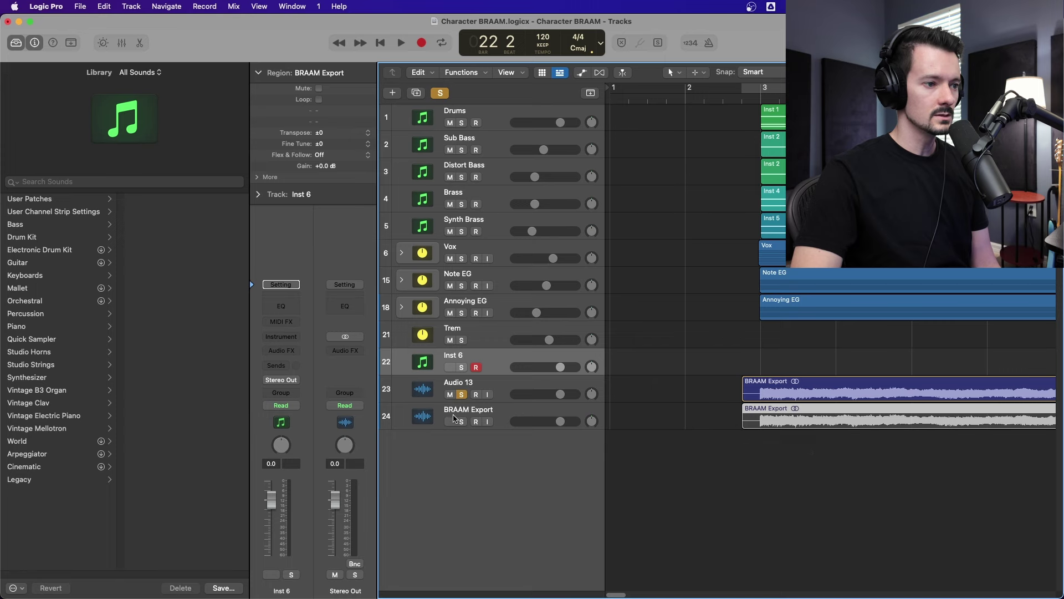
- Solo the BRAAM Export track and play it from just before the region's start
{"action": "left_click", "coordinate": [726, 95]}
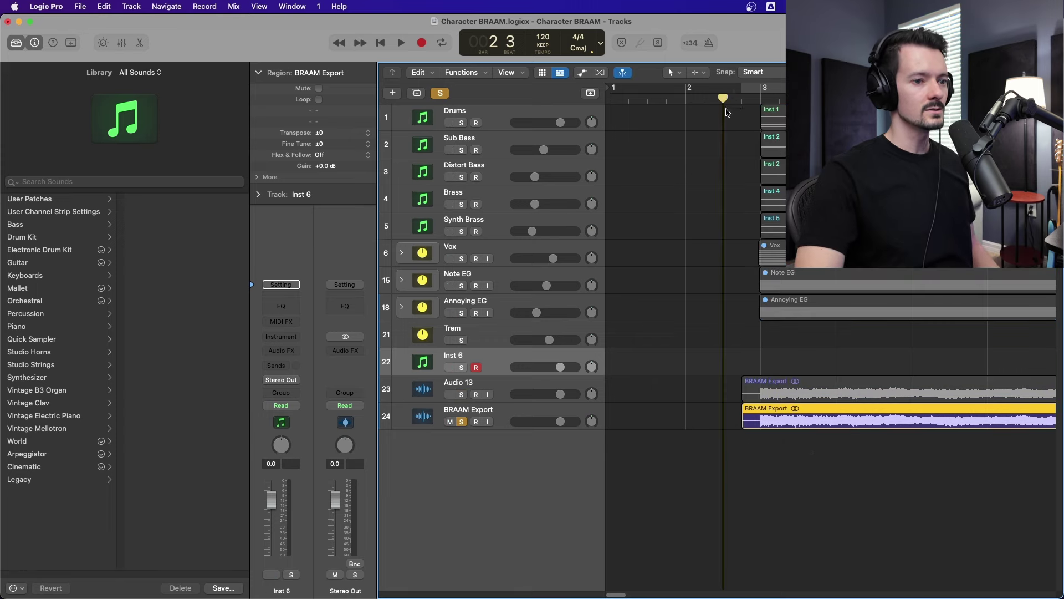
{"action": "key", "text": "space"}
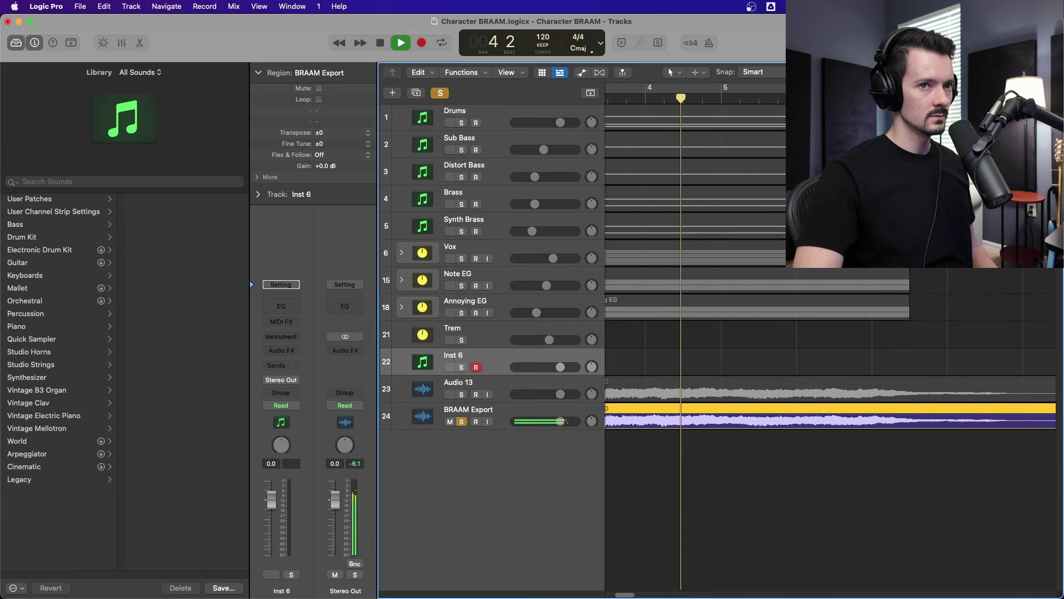
{"action": "key", "text": "super+Left"}
{"action": "key", "text": "super+Left"}
{"action": "key", "text": "super+Left"}
{"action": "key", "text": "super+Left"}
{"action": "key", "text": "super+Left"}
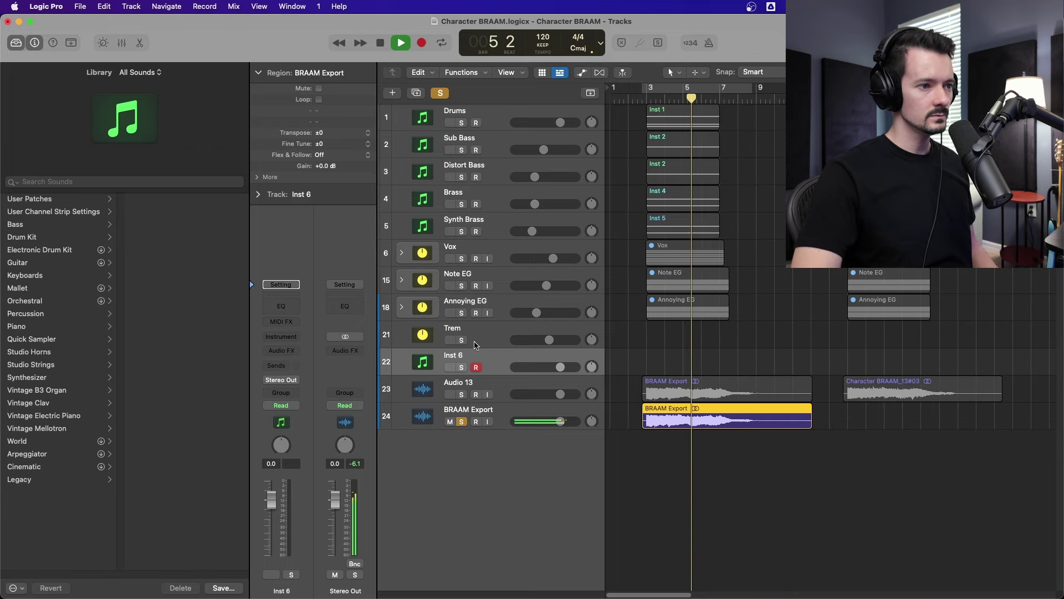
{"action": "key", "text": "space"}
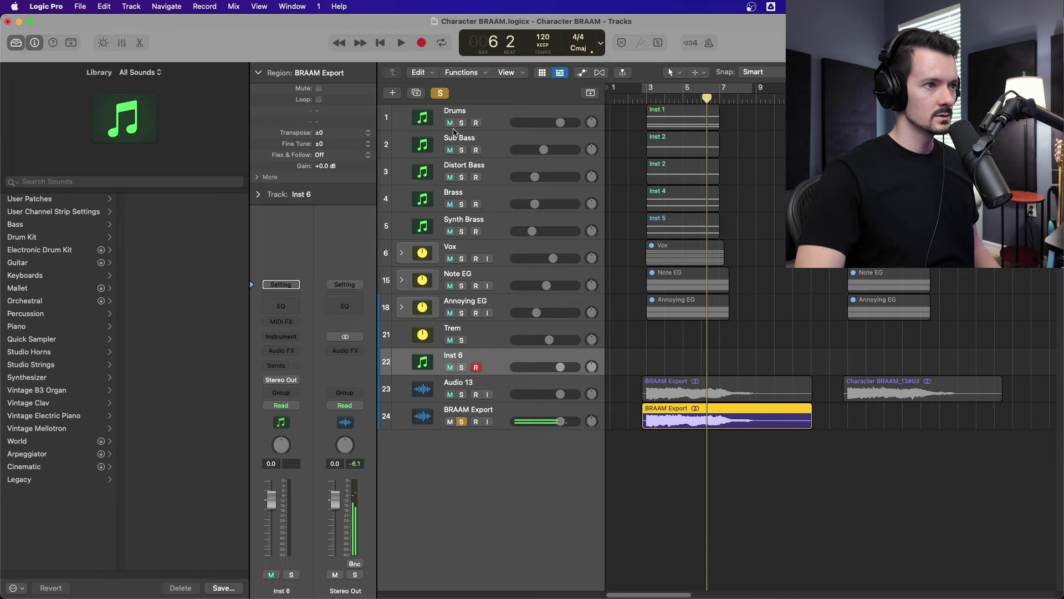
- Clear the solo, mute every other track, and roughly trim the silence from the start of the imported BRAAM Export region
{"action": "left_click", "coordinate": [439, 93]}
{"action": "key", "text": "super+Right"}
{"action": "key", "text": "super+Right"}
{"action": "key", "text": "super+Right"}
{"action": "key", "text": "super+Right"}
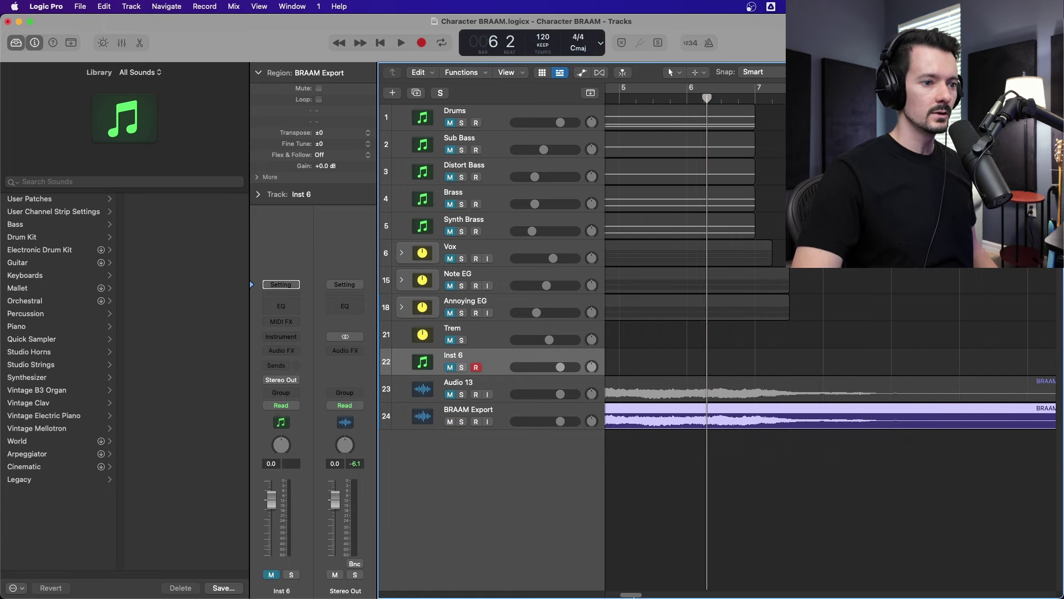
{"action": "left_click_drag", "start_coordinate": [625, 595], "coordinate": [611, 595]}
{"action": "left_click_drag", "start_coordinate": [730, 427], "coordinate": [743, 428]}
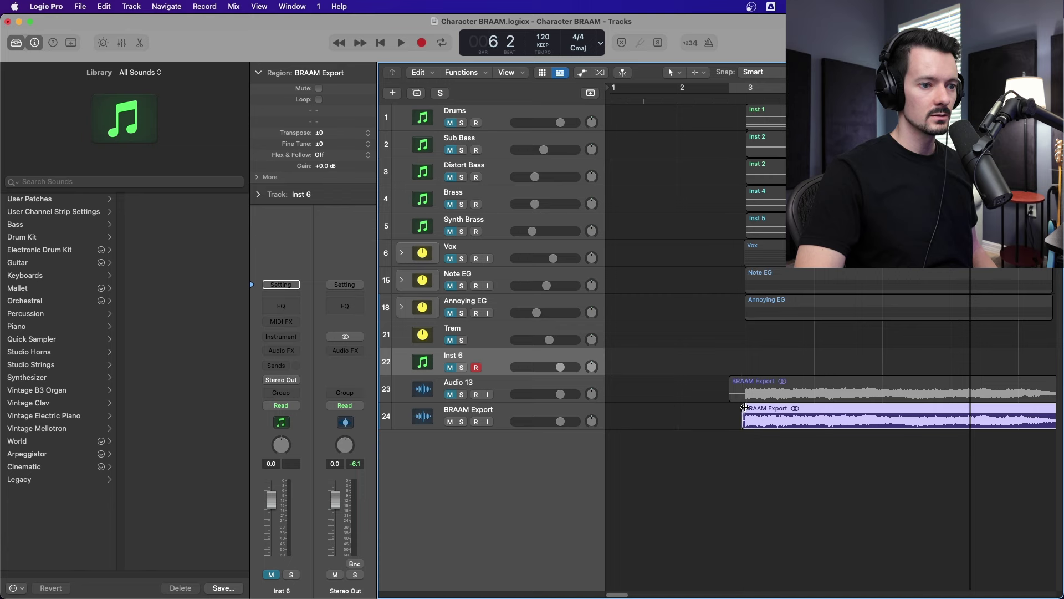
- Trim the BRAAM Export region's start tightly up to where the sound begins and play it back
{"action": "left_click_drag", "start_coordinate": [748, 100], "coordinate": [742, 98]}
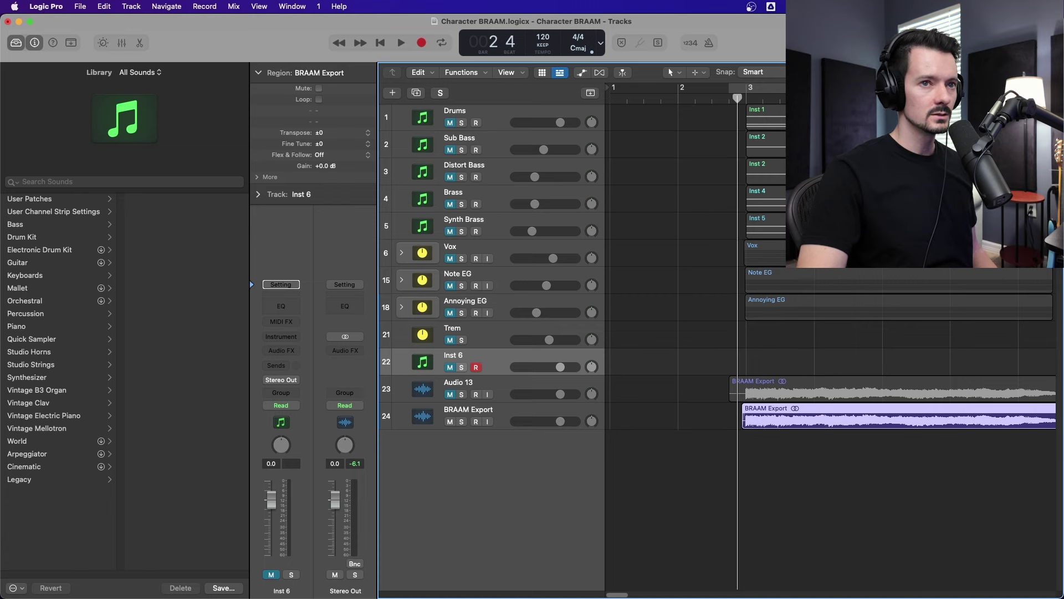
{"action": "key", "text": "super+Right"}
{"action": "key", "text": "super+Right"}
{"action": "key", "text": "super+Right"}
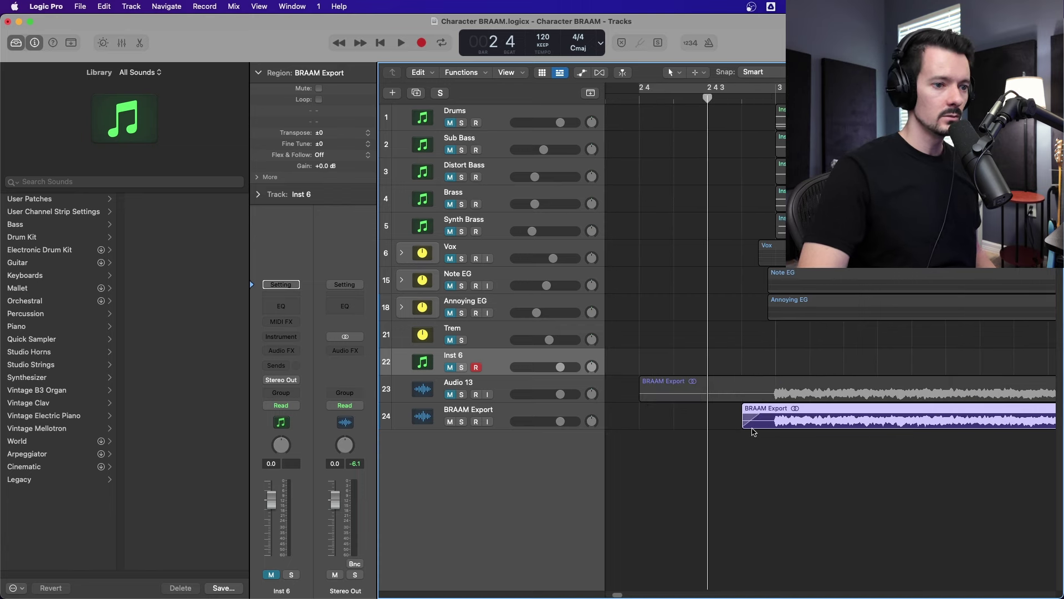
{"action": "left_click_drag", "start_coordinate": [745, 431], "coordinate": [770, 432]}
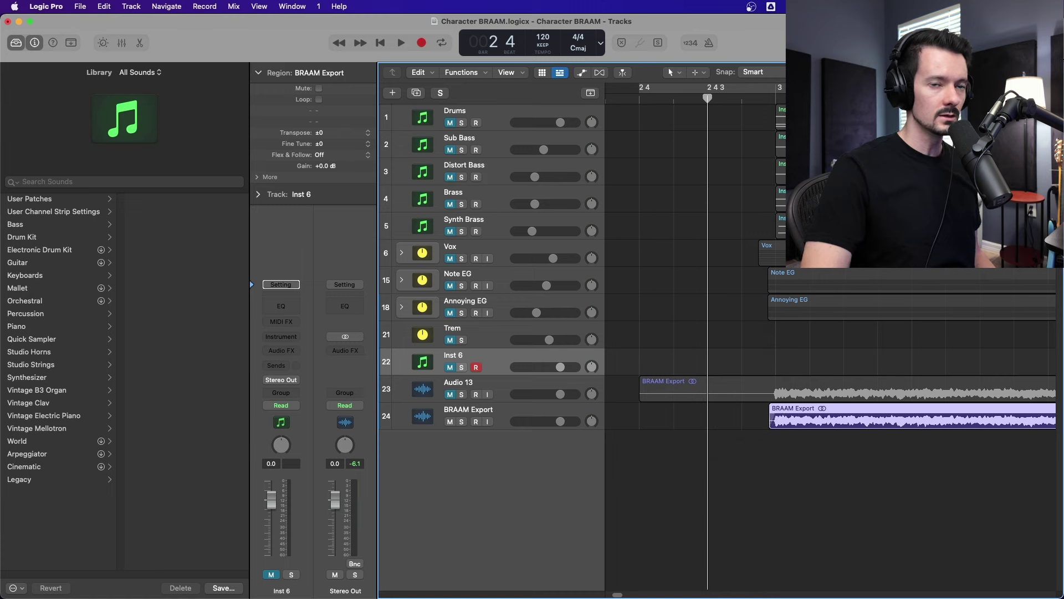
{"action": "key", "text": "super+Right"}
{"action": "left_click_drag", "start_coordinate": [770, 426], "coordinate": [780, 427]}
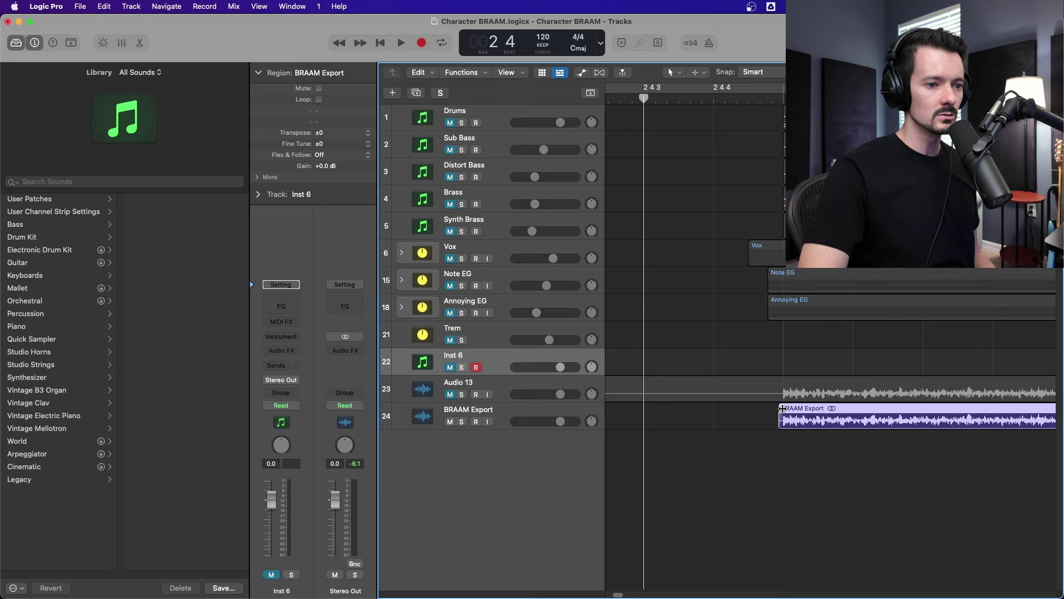
{"action": "key", "text": "space"}
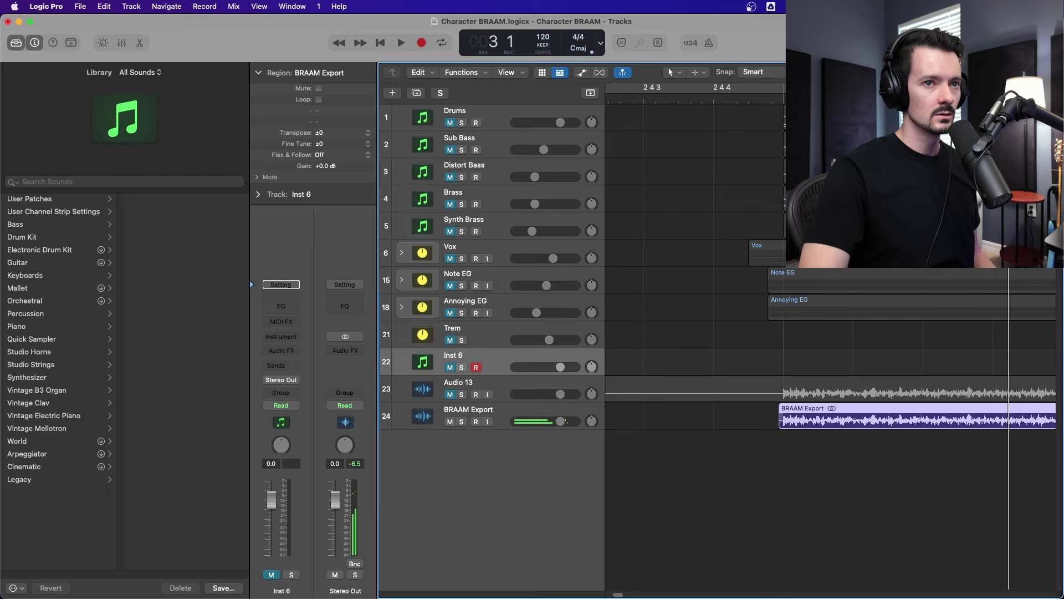
- Replace the Compressor on the BRAAM Export track with the stereo SSLComp (s) bus compressor
{"action": "key", "text": "super+Left"}
{"action": "left_click", "coordinate": [520, 418]}
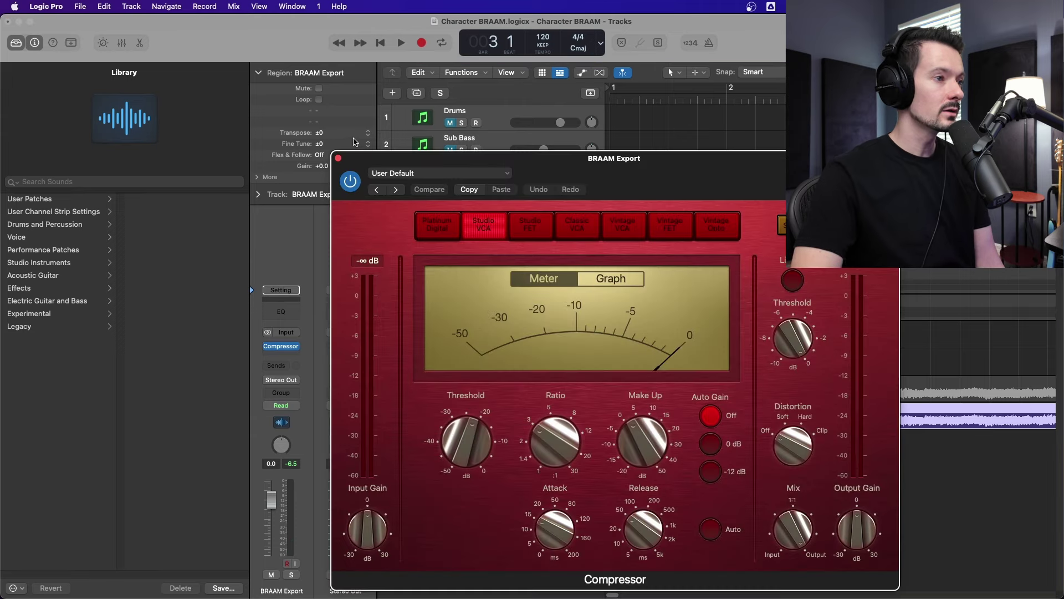
{"action": "left_click", "coordinate": [338, 158]}
{"action": "left_click", "coordinate": [298, 347]}
{"action": "left_click", "coordinate": [302, 355]}
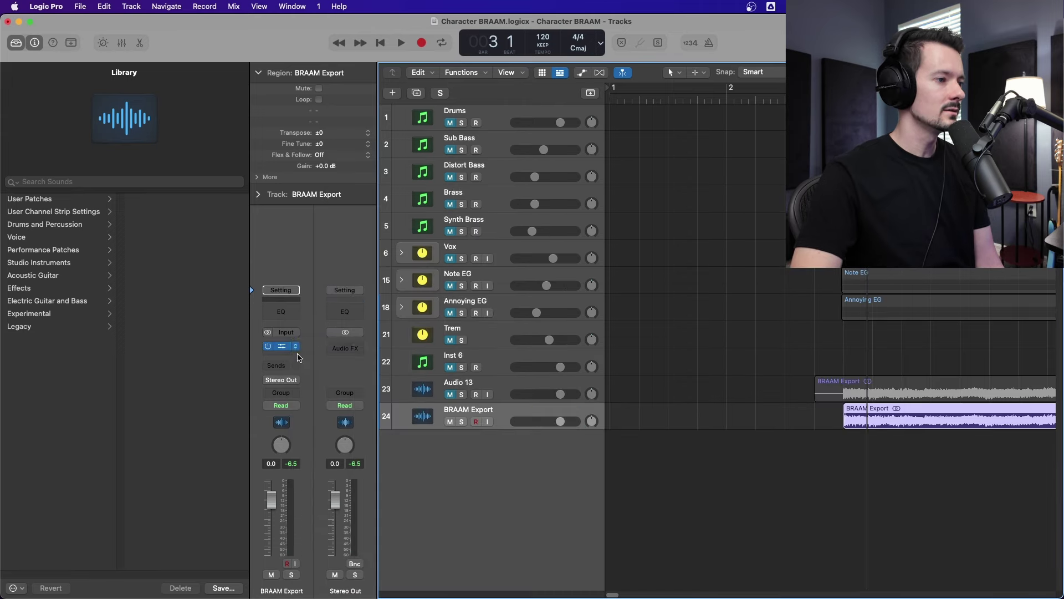
{"action": "left_click", "coordinate": [298, 351]}
{"action": "mouse_move", "coordinate": [311, 458]}
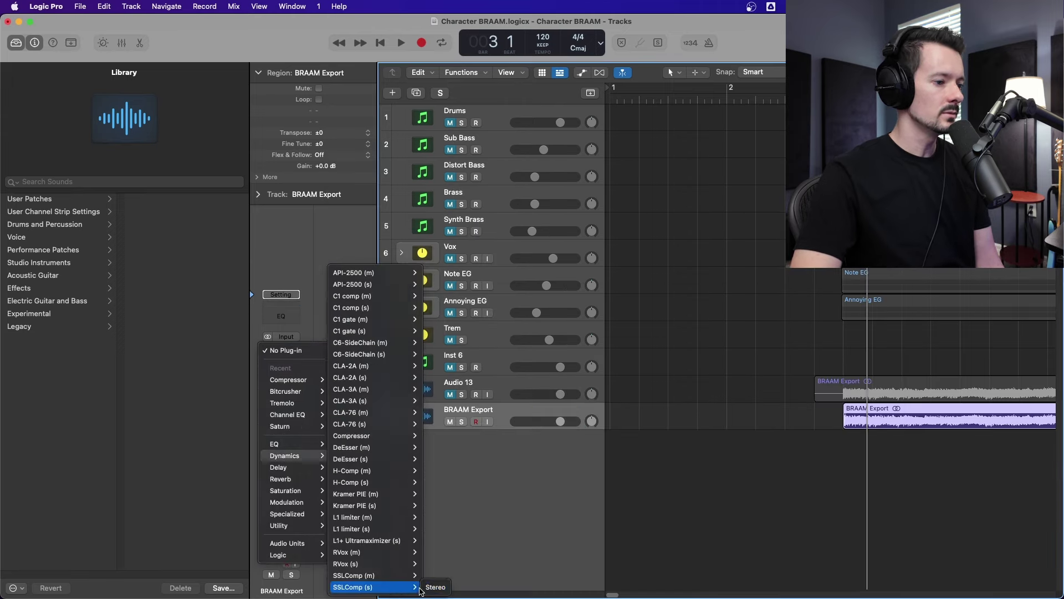
{"action": "left_click", "coordinate": [434, 587]}
- Raise the SSLComp threshold and lengthen its attack for lighter compression, playing the region between adjustments
{"action": "key", "text": "space"}
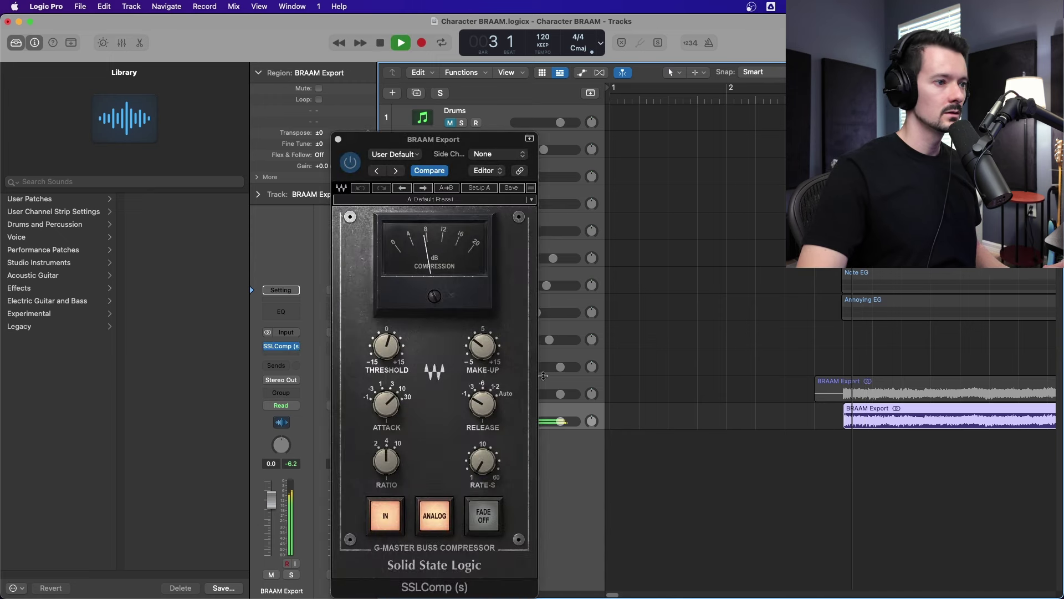
{"action": "key", "text": "space"}
{"action": "left_click_drag", "start_coordinate": [386, 348], "coordinate": [386, 344]}
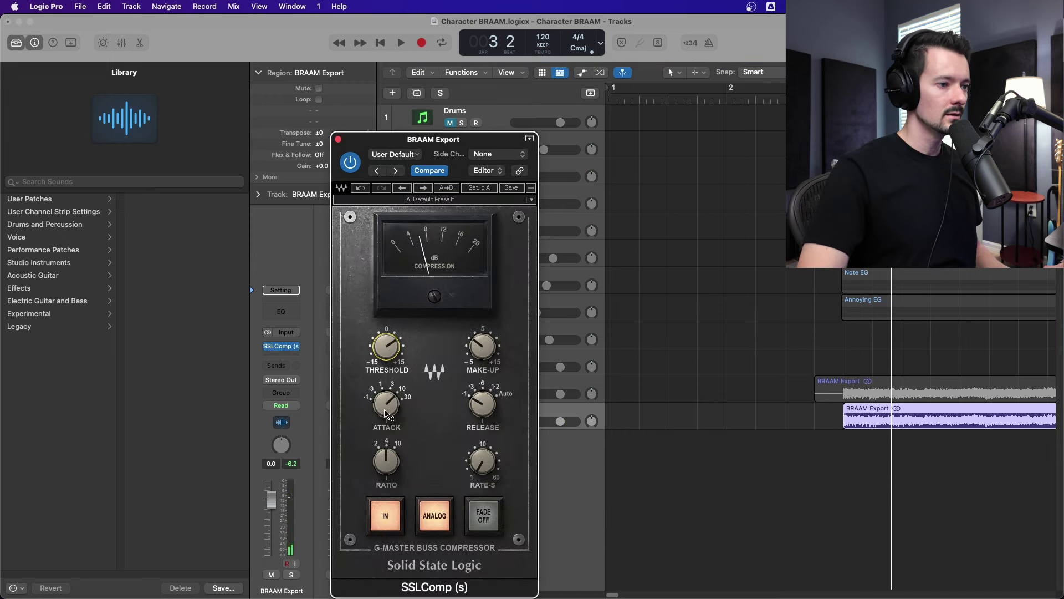
{"action": "key", "text": "space"}
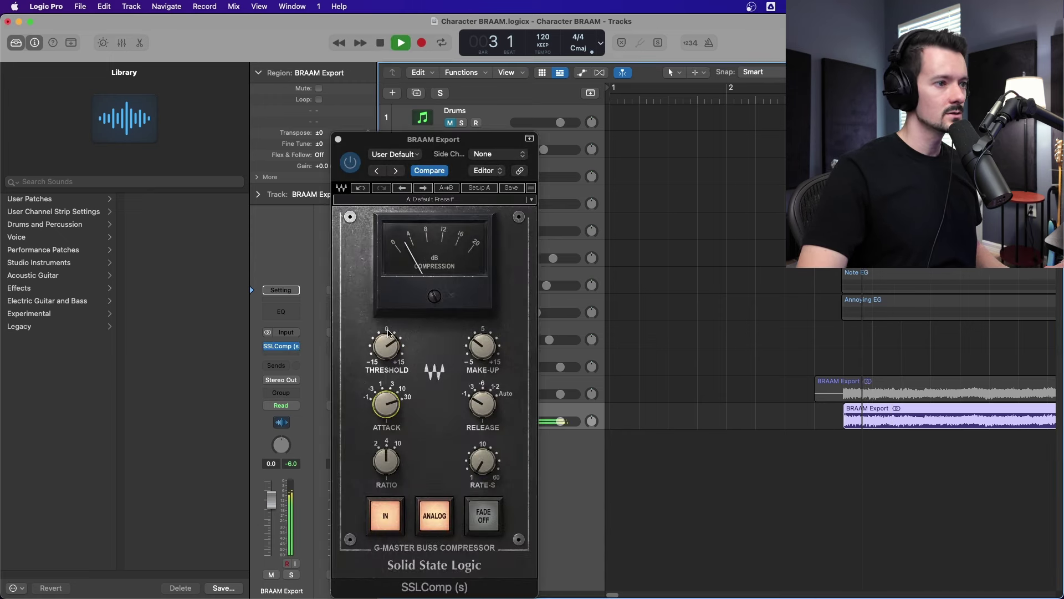
{"action": "key", "text": "space"}
{"action": "left_click_drag", "start_coordinate": [387, 347], "coordinate": [386, 345]}
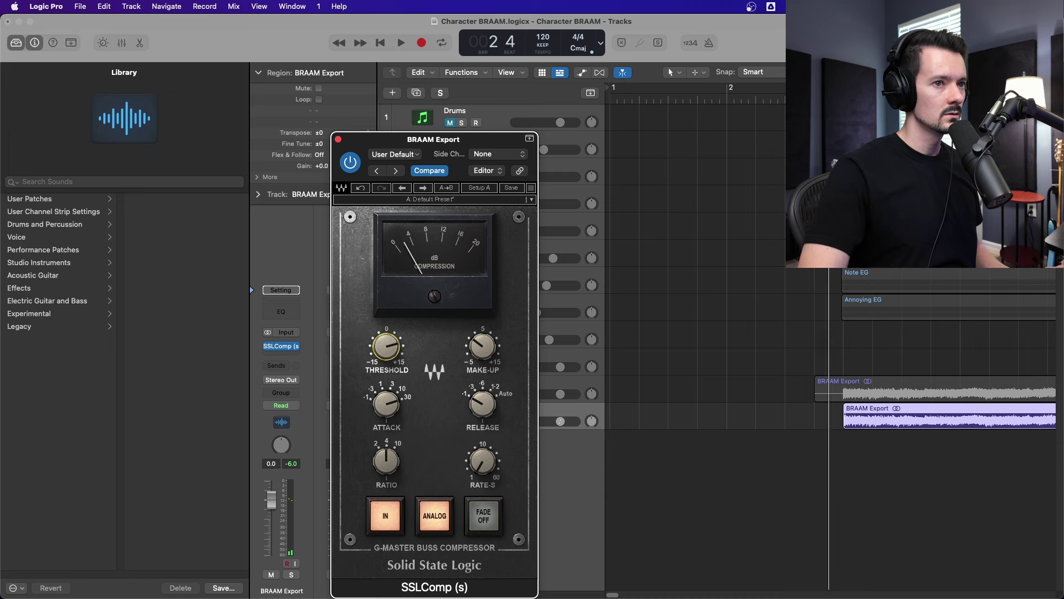
{"action": "key", "text": "space"}
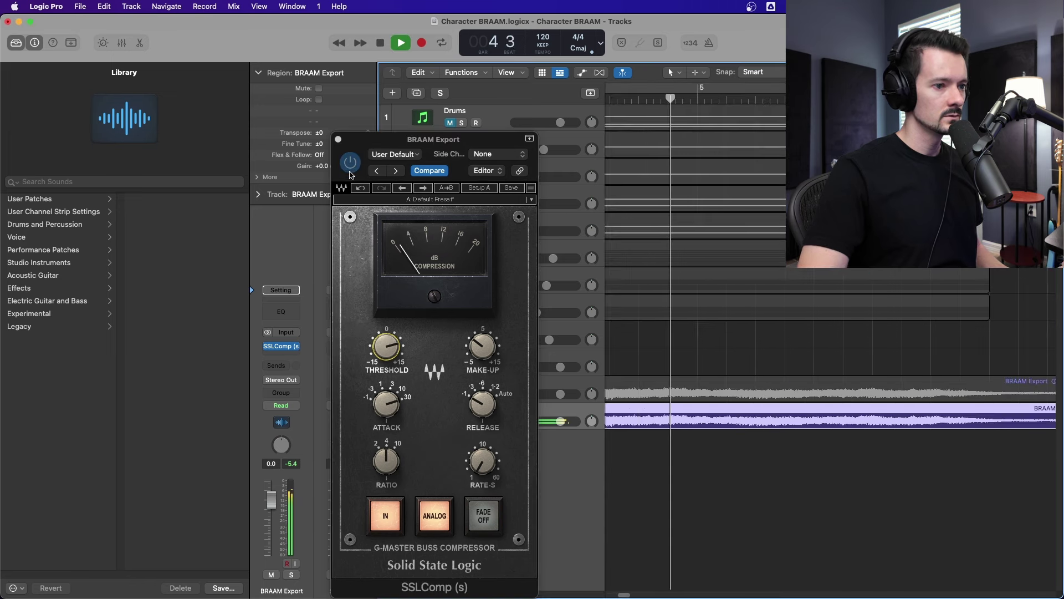
{"action": "key", "text": "space"}
- Reopen SSLComp on the BRAAM Export track, fine-tune its threshold, and play the region from around bar 4
{"action": "left_click", "coordinate": [338, 139]}
{"action": "left_click", "coordinate": [282, 347]}
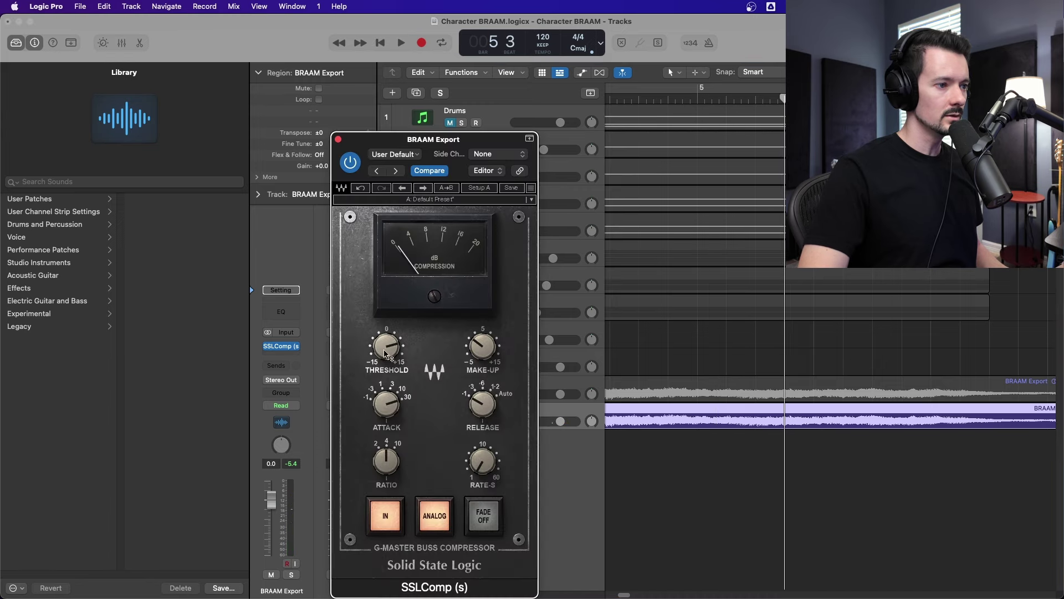
{"action": "left_click", "coordinate": [610, 98]}
{"action": "key", "text": "space"}
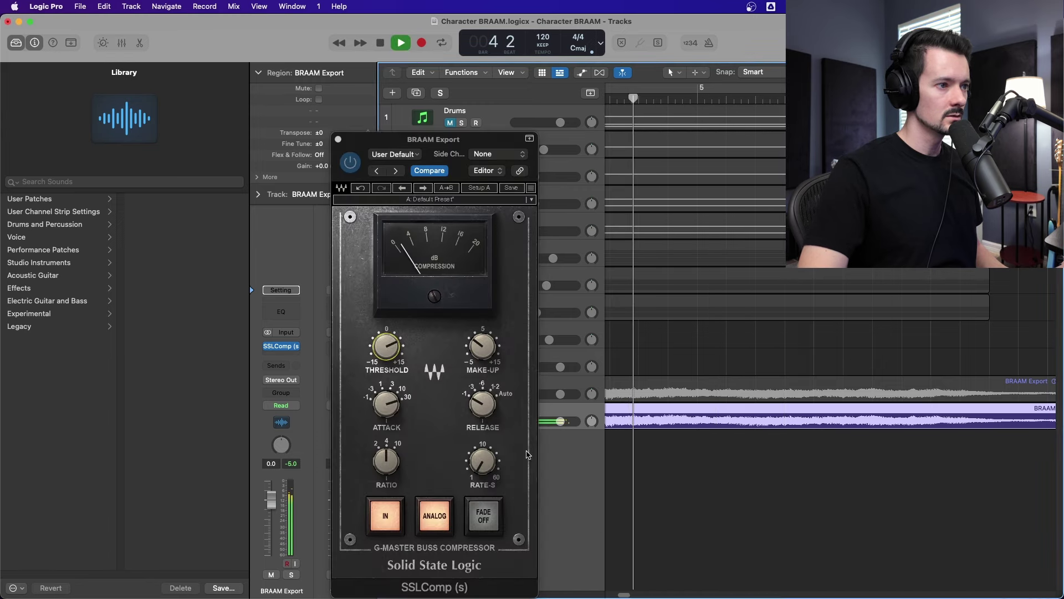
{"action": "key", "text": "space"}
{"action": "left_click", "coordinate": [338, 140]}
- Insert the stereo Scheps 73 (s) EQ after SSLComp on the BRAAM Export track and move its window clear of the regions
{"action": "left_click", "coordinate": [282, 350]}
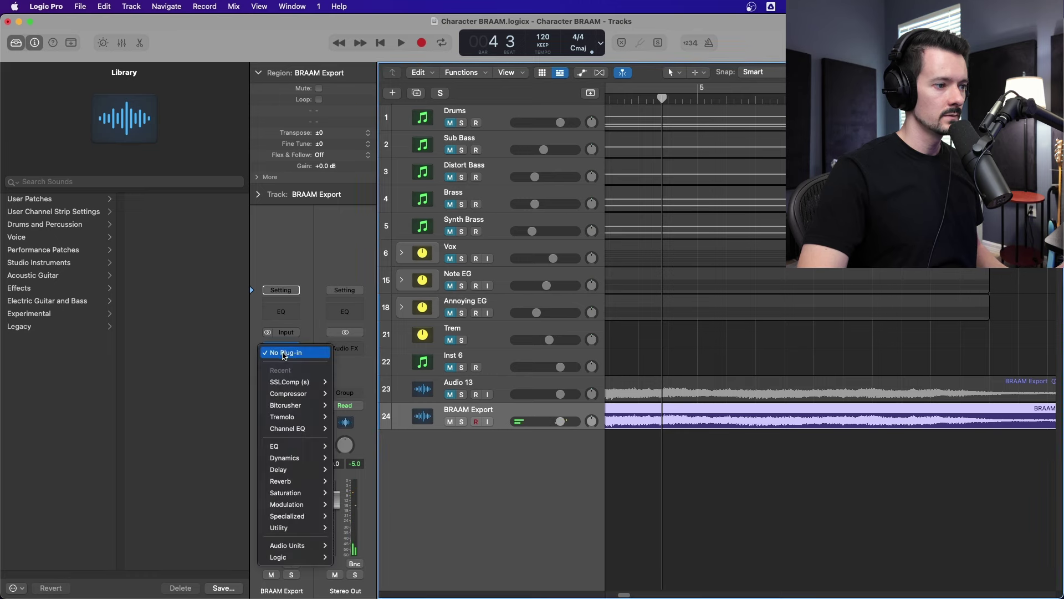
{"action": "mouse_move", "coordinate": [298, 483]}
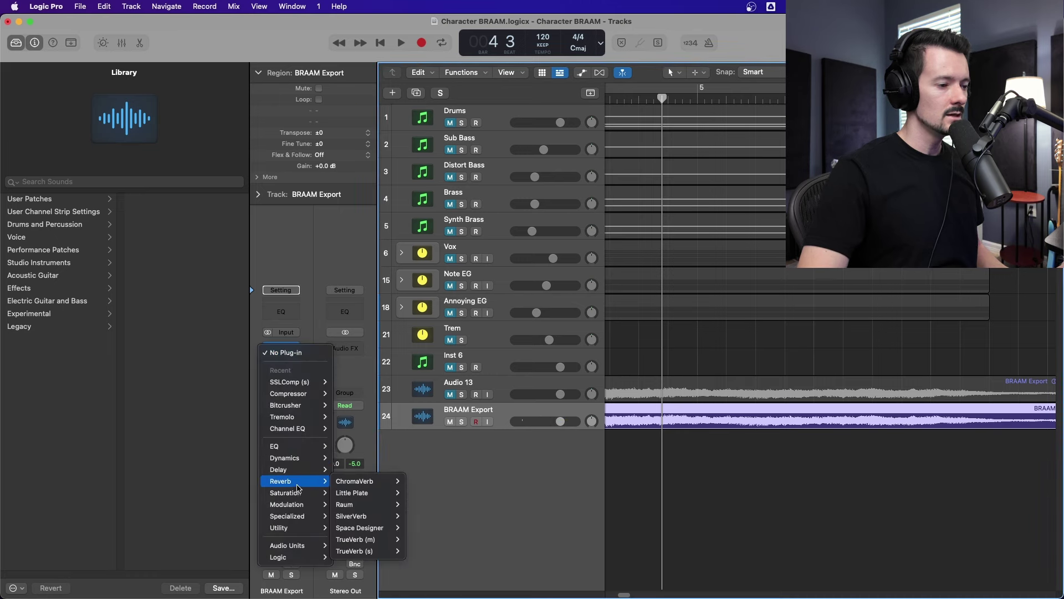
{"action": "mouse_move", "coordinate": [366, 505]}
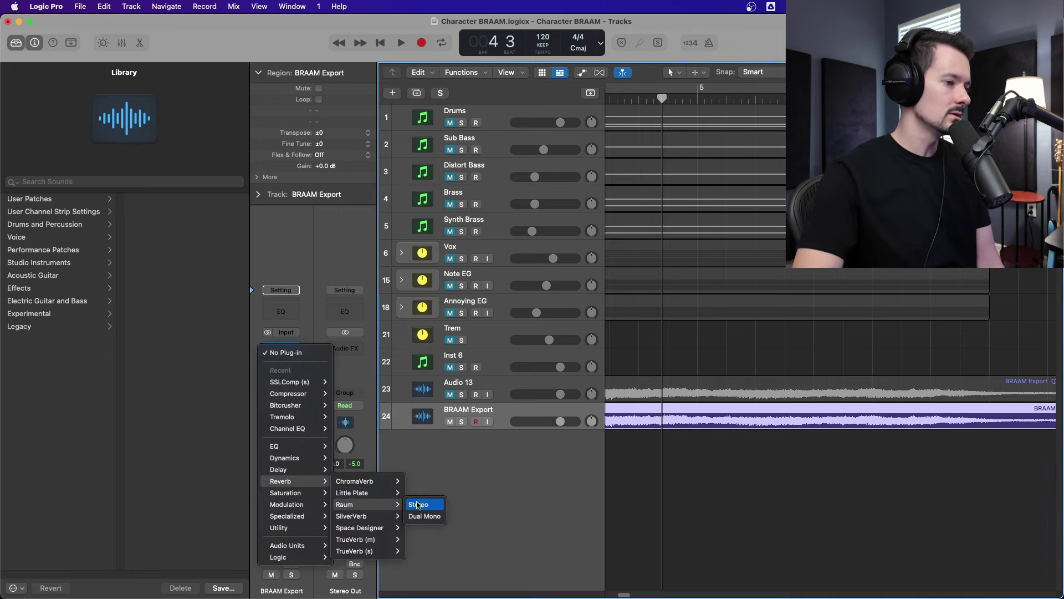
{"action": "mouse_move", "coordinate": [303, 448]}
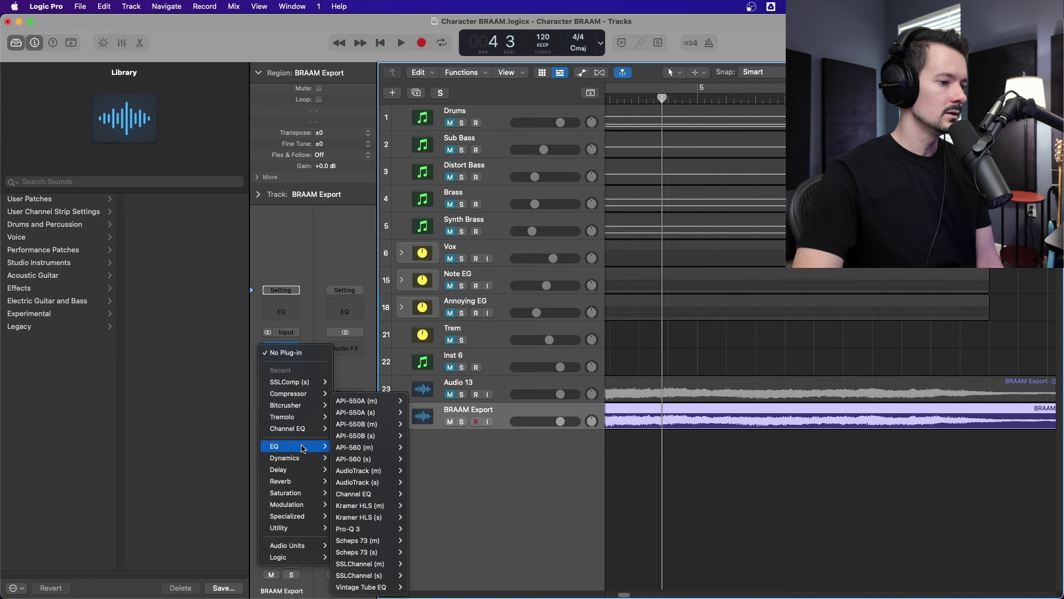
{"action": "mouse_move", "coordinate": [372, 531]}
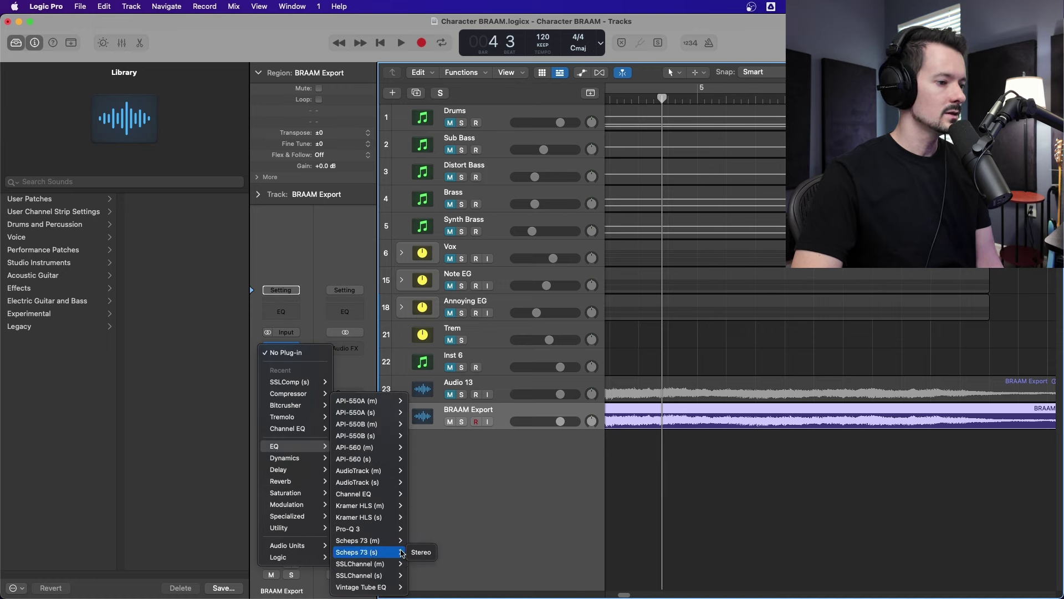
{"action": "left_click", "coordinate": [421, 552]}
{"action": "left_click_drag", "start_coordinate": [539, 137], "coordinate": [350, 34]}
- Slightly raise the Scheps 73 High band gain while playing from just before the BRAAM Export region
{"action": "left_click_drag", "start_coordinate": [624, 594], "coordinate": [615, 593]}
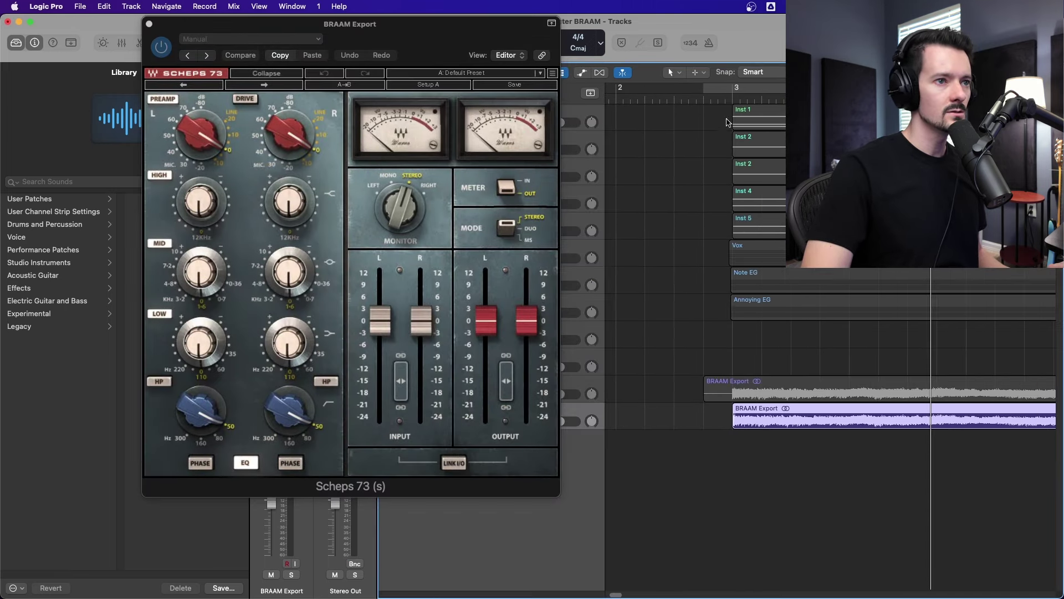
{"action": "left_click", "coordinate": [718, 99]}
{"action": "key", "text": "space"}
{"action": "left_click_drag", "start_coordinate": [201, 201], "coordinate": [200, 195]}
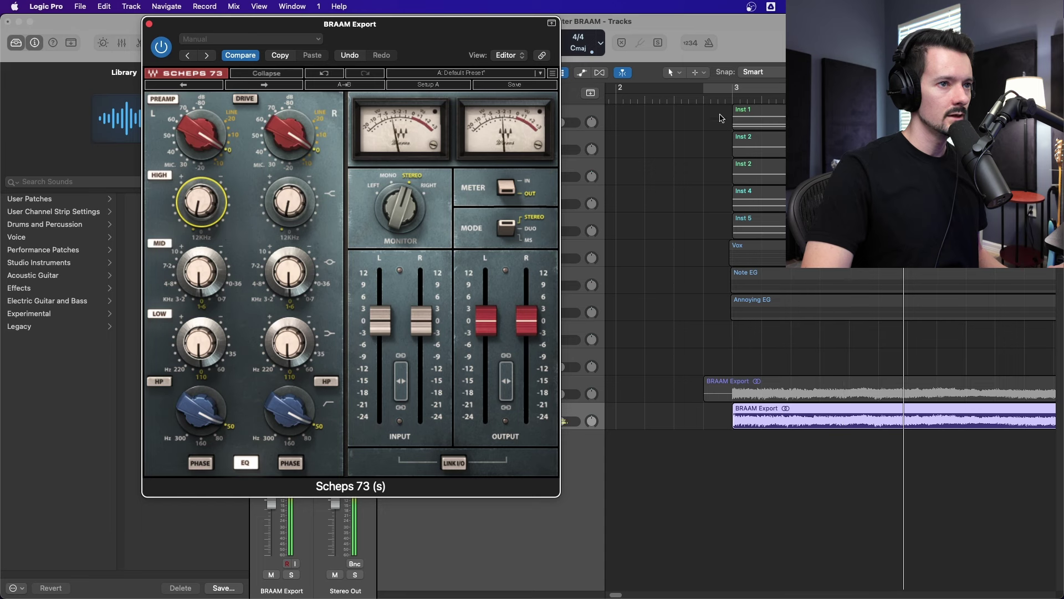
{"action": "key", "text": "space"}
- Set the Scheps 73 Mid band frequency to 0.7 kHz and adjust its gain during playback from the region's start
{"action": "key", "text": "space"}
{"action": "left_click_drag", "start_coordinate": [200, 271], "coordinate": [203, 302]}
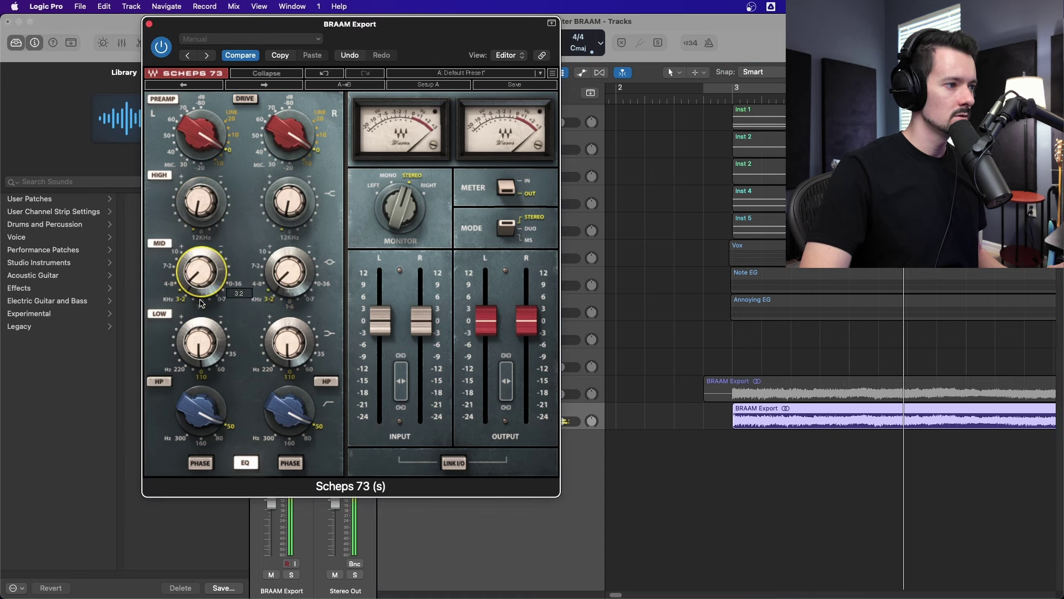
{"action": "left_click", "coordinate": [716, 98]}
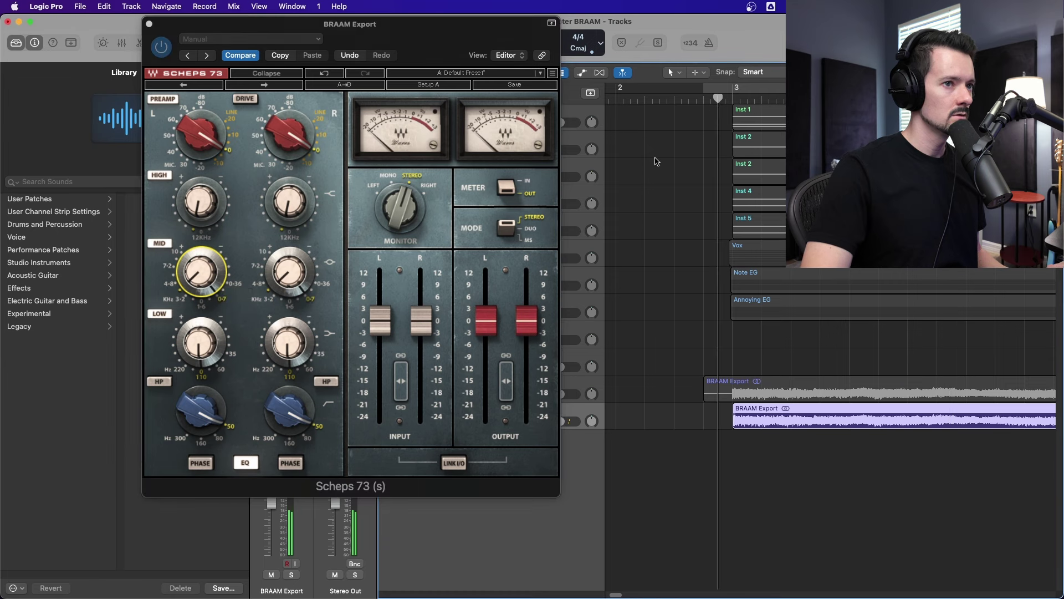
{"action": "left_click_drag", "start_coordinate": [200, 274], "coordinate": [200, 277]}
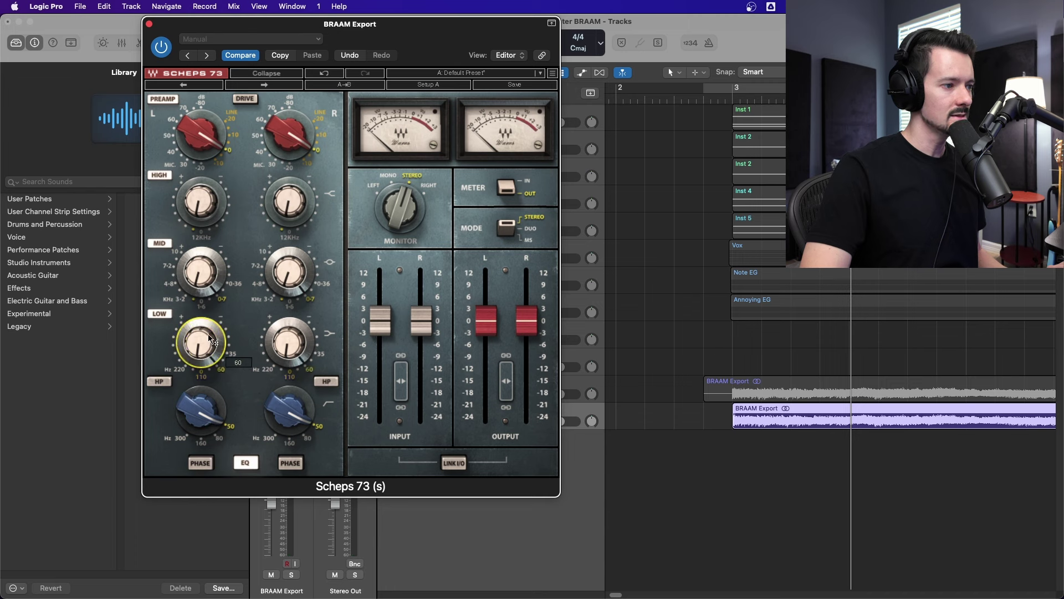
- Set the Scheps 73 Low band to 60 Hz and adjust its gain while replaying the region
{"action": "left_click_drag", "start_coordinate": [209, 334], "coordinate": [207, 332]}
{"action": "left_click", "coordinate": [720, 101]}
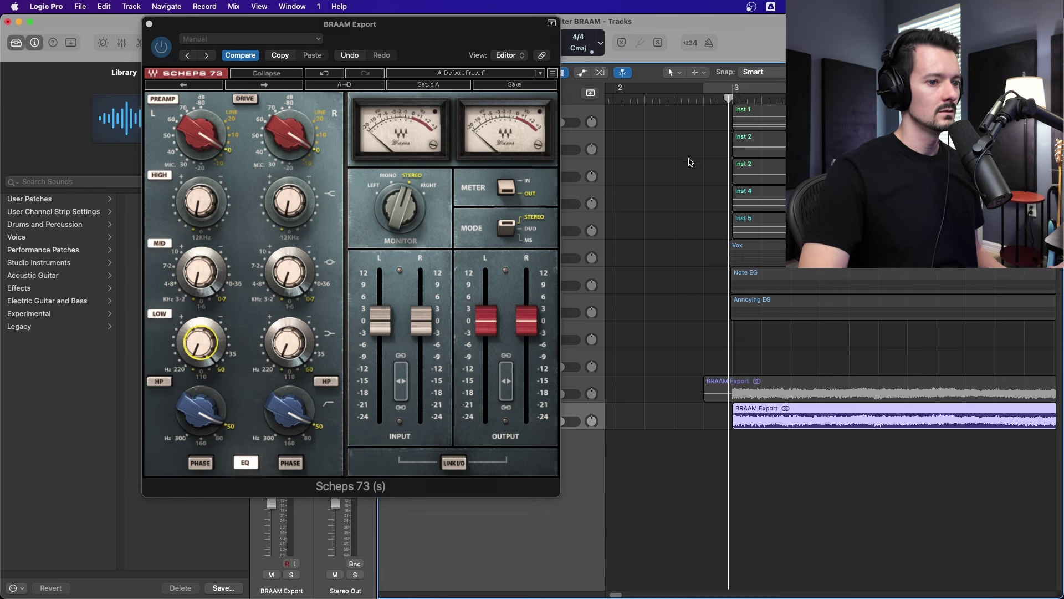
{"action": "left_click_drag", "start_coordinate": [207, 334], "coordinate": [208, 338]}
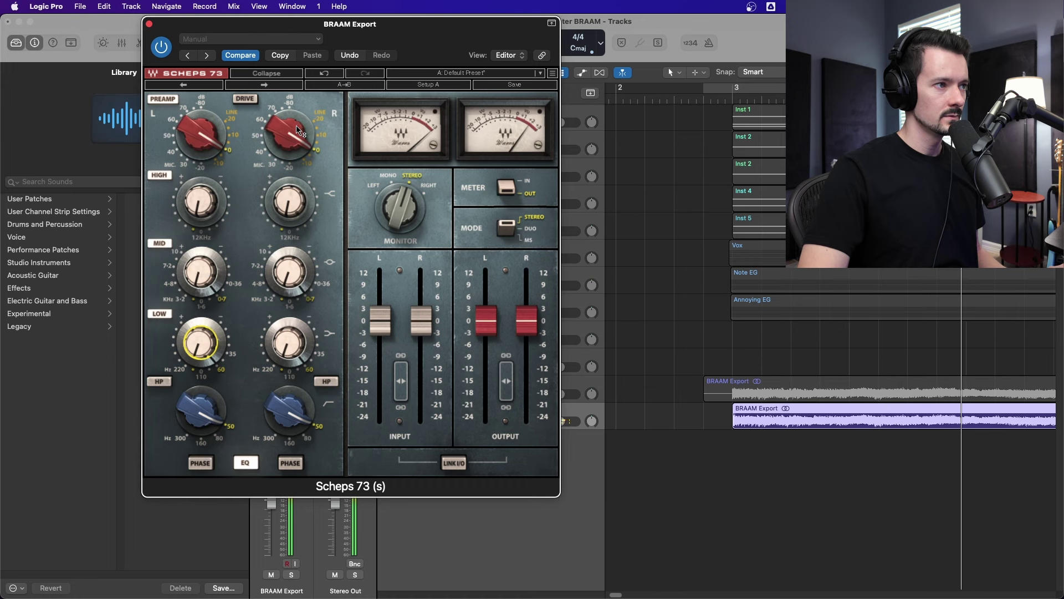
- Drive the Scheps 73 preamp to 80 on both channels and replay the region
{"action": "left_click_drag", "start_coordinate": [297, 131], "coordinate": [309, 165]}
{"action": "left_click", "coordinate": [721, 101]}
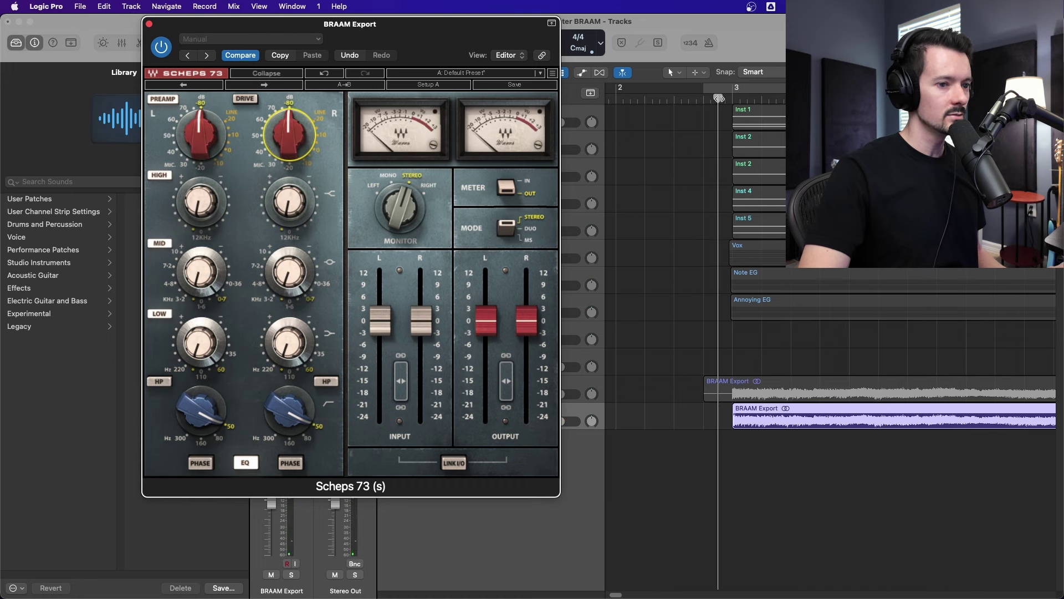
{"action": "left_click", "coordinate": [149, 25]}
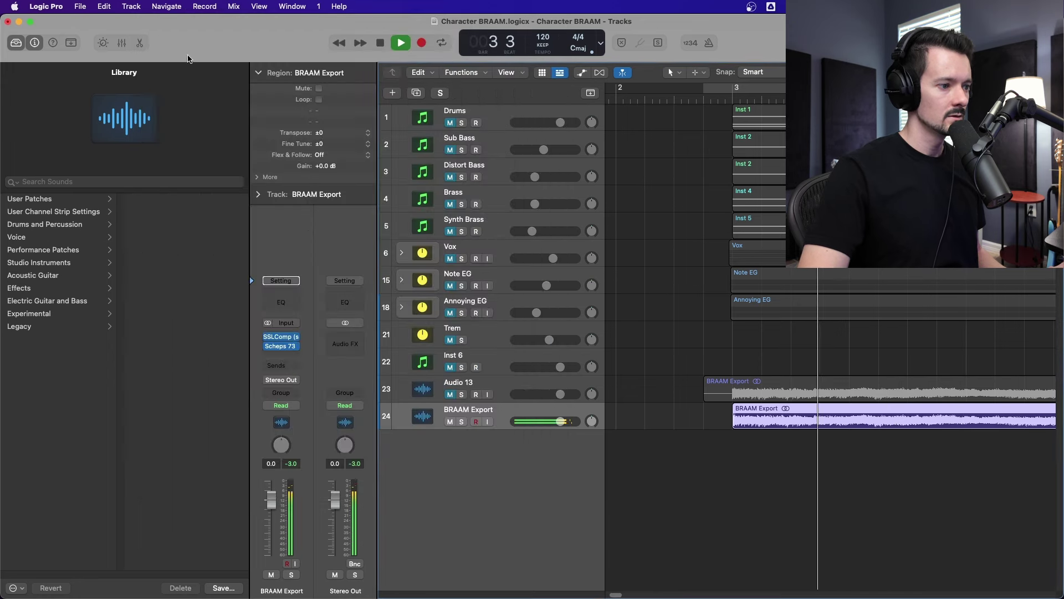
- Lower the Scheps 73 output faders to -3.1 dB, play the region from before its start, and close the plug-in
{"action": "left_click", "coordinate": [289, 367]}
{"action": "key", "text": "space"}
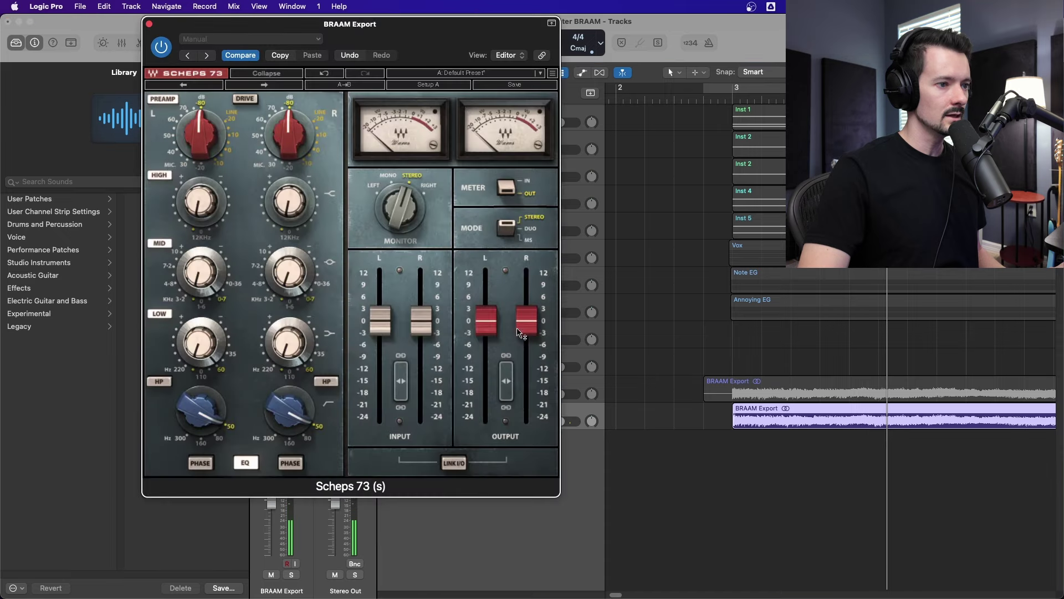
{"action": "left_click_drag", "start_coordinate": [519, 330], "coordinate": [519, 338]}
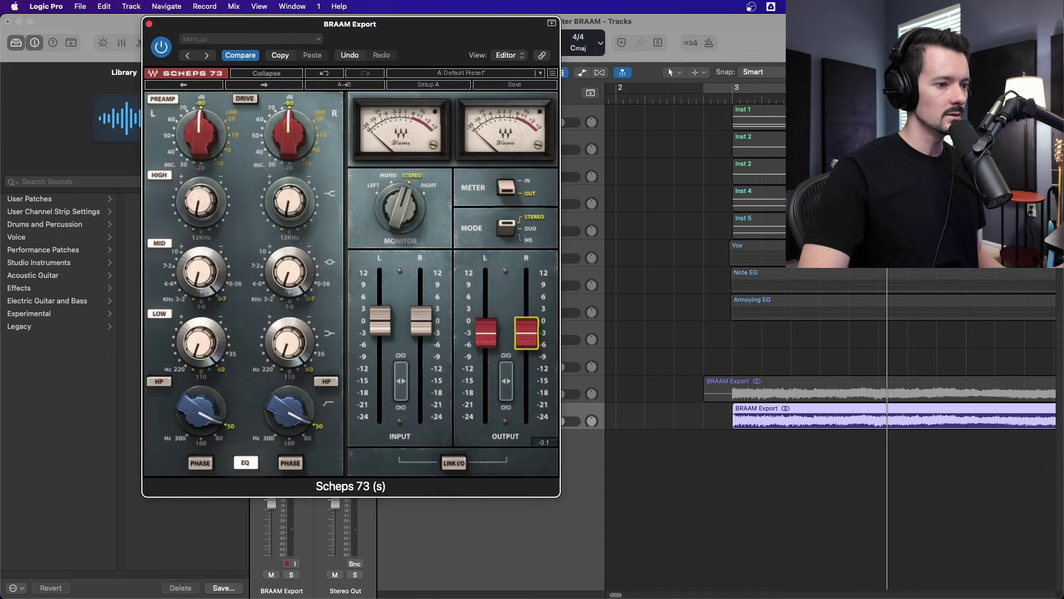
{"action": "left_click", "coordinate": [712, 102]}
{"action": "key", "text": "space"}
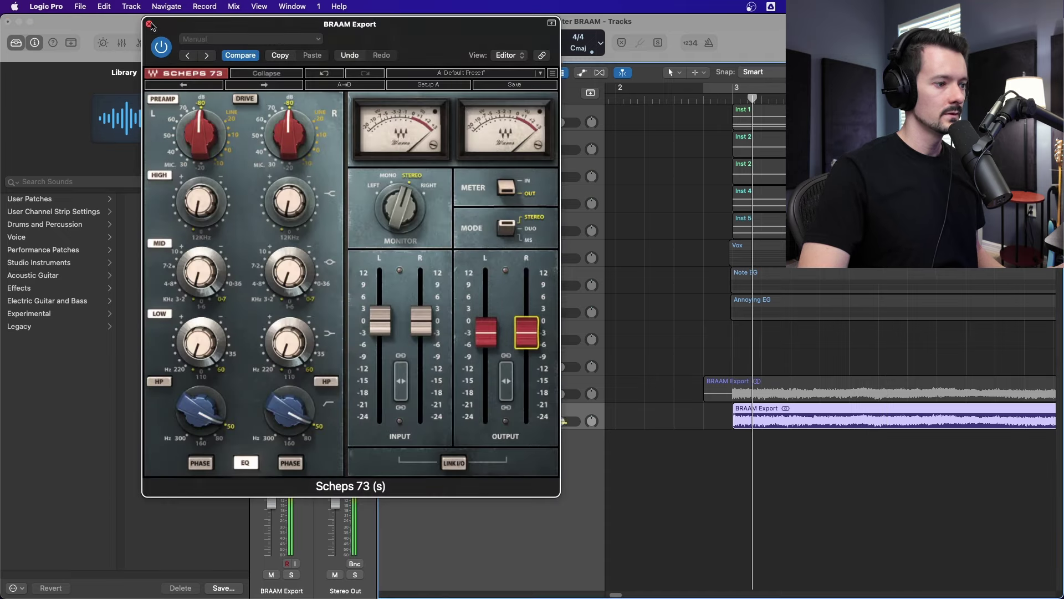
{"action": "left_click", "coordinate": [149, 24]}
{"action": "key", "text": "space"}
- Insert the stereo Raum reverb after Scheps 73 on the BRAAM Export track and load the Large factory preset Dark Impact
{"action": "left_click", "coordinate": [281, 355]}
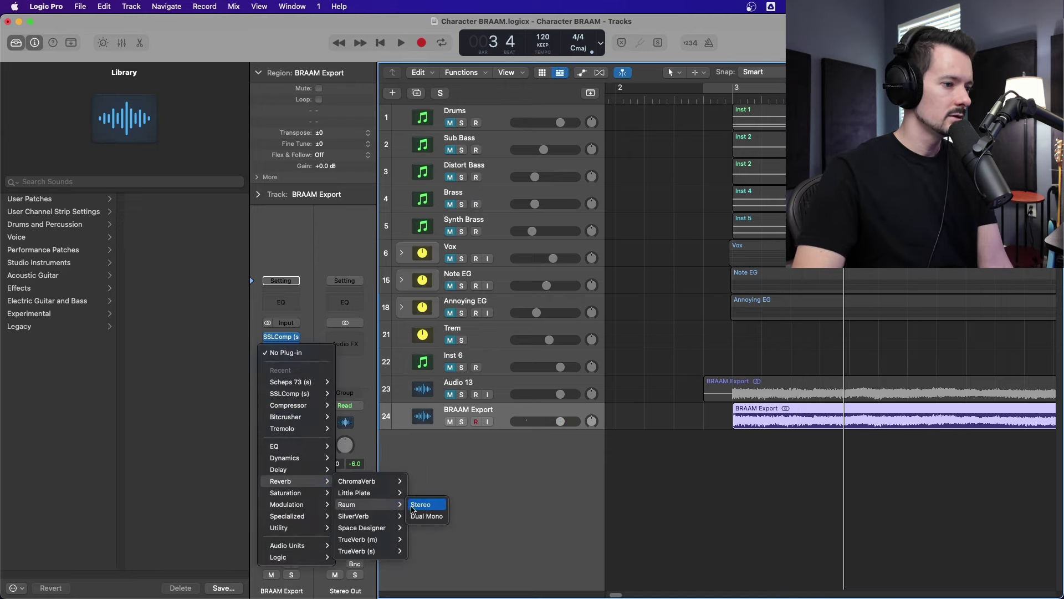
{"action": "left_click", "coordinate": [461, 526]}
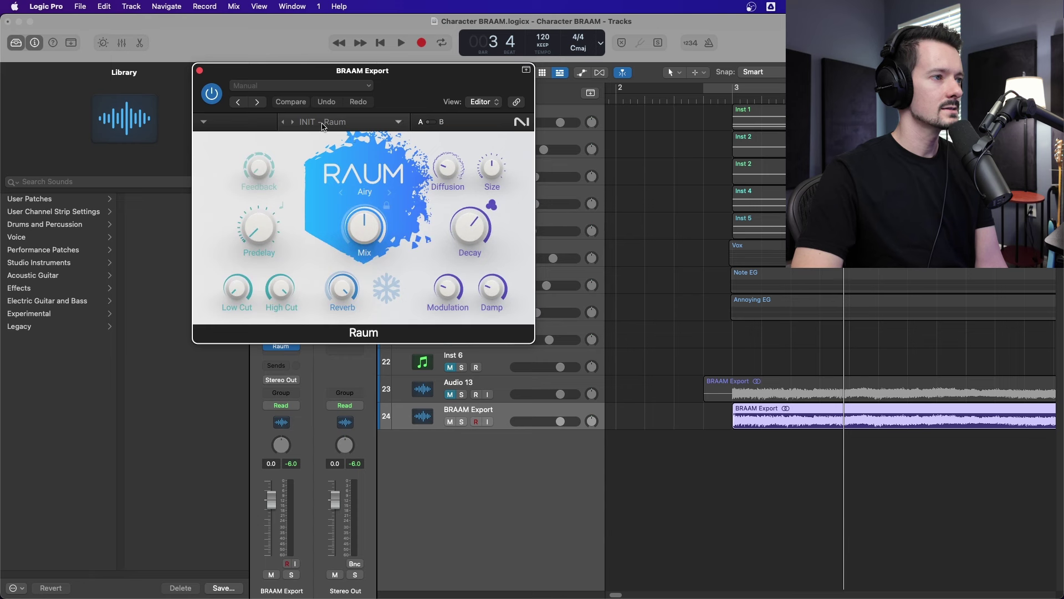
{"action": "left_click", "coordinate": [399, 122]}
{"action": "mouse_move", "coordinate": [361, 136]}
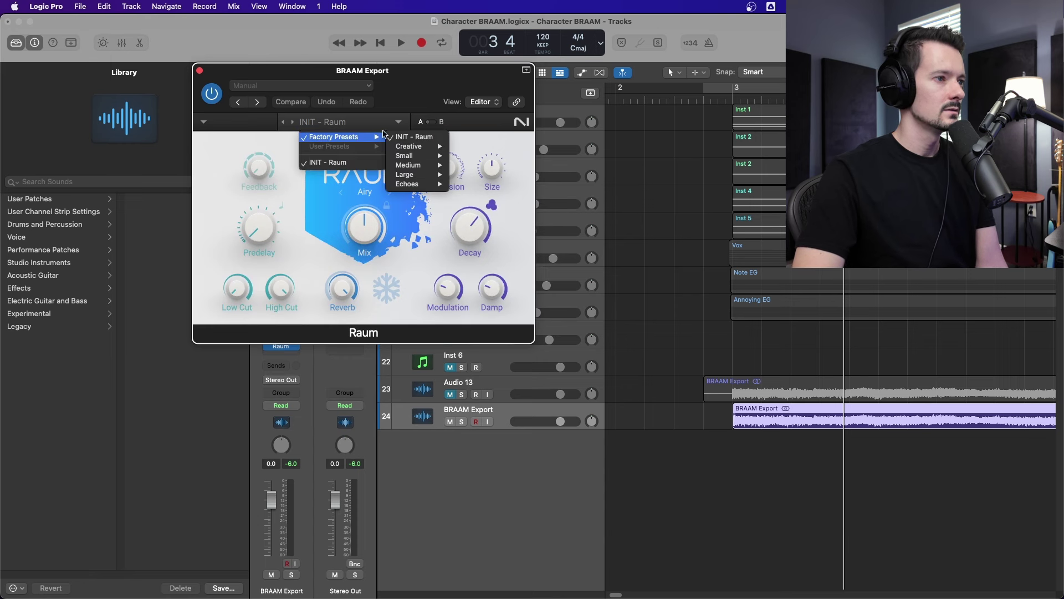
{"action": "mouse_move", "coordinate": [414, 175]}
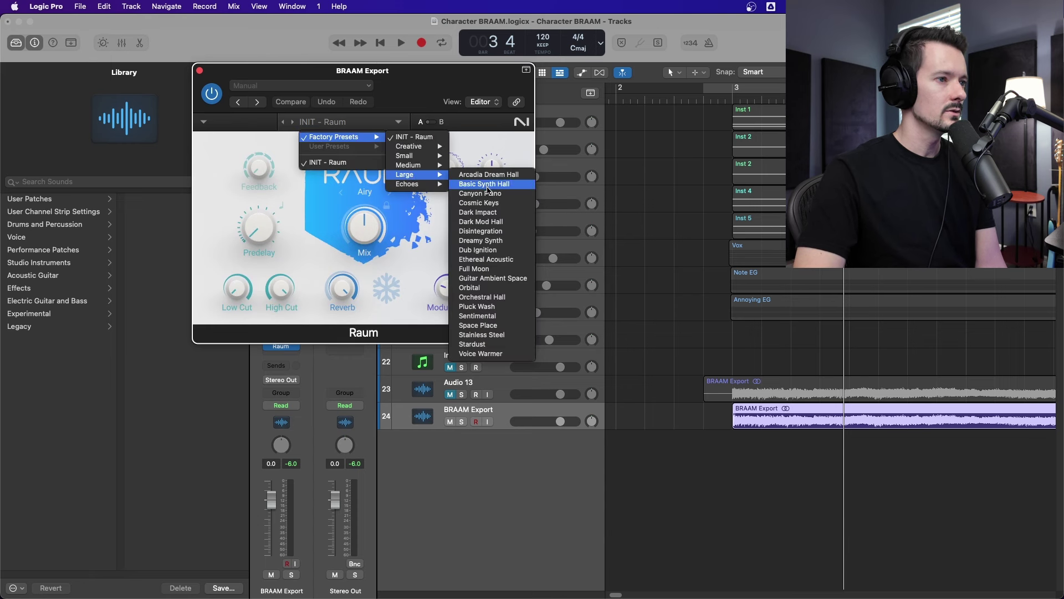
{"action": "left_click", "coordinate": [504, 213]}
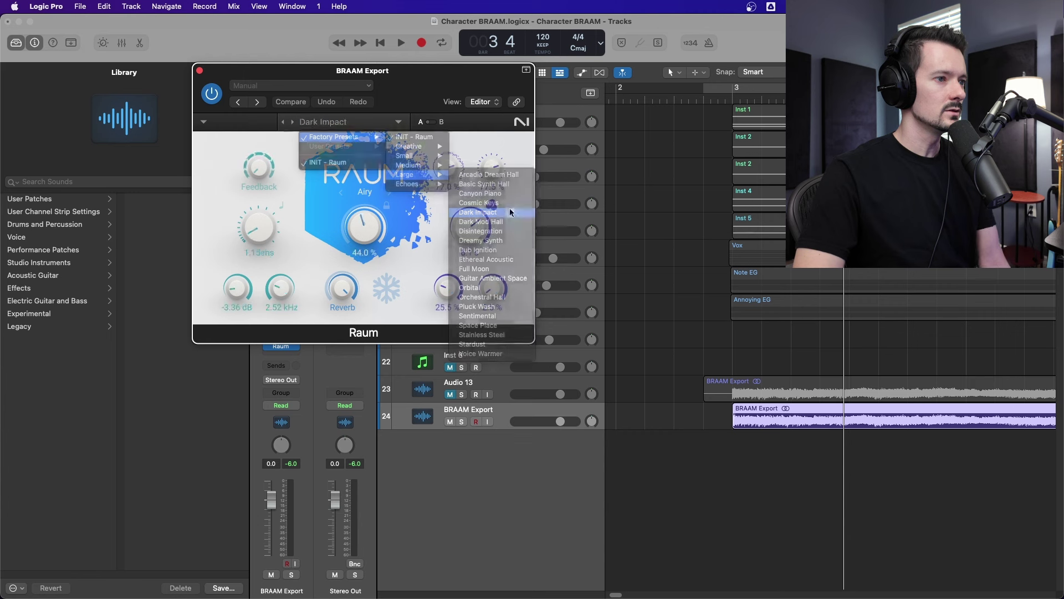
- Play the BRAAM Export track soloed and increase Raum's Mix amount
{"action": "left_click", "coordinate": [711, 100]}
{"action": "key", "text": "space"}
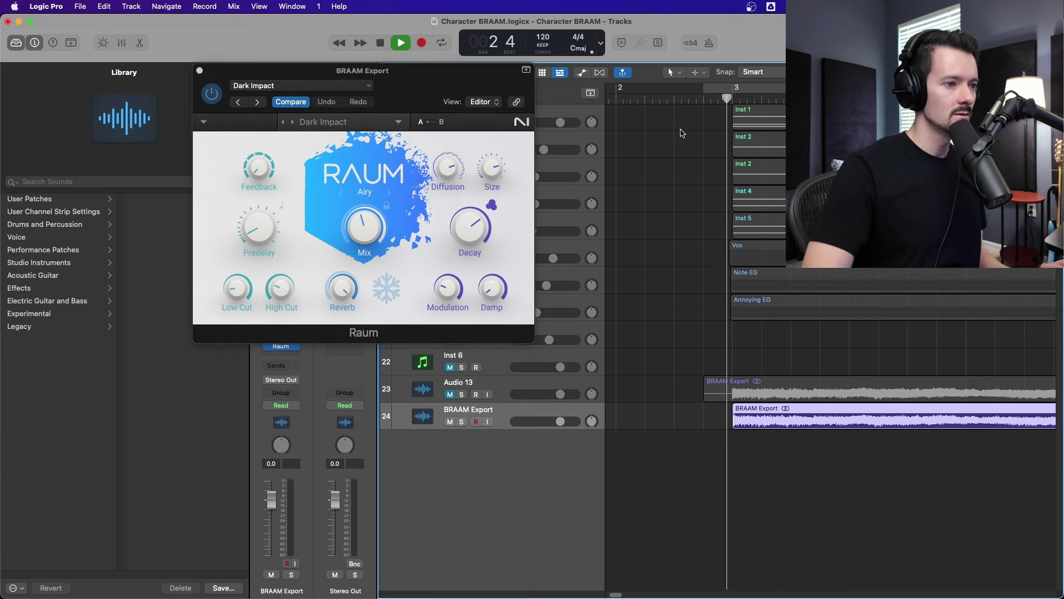
{"action": "left_click", "coordinate": [461, 422]}
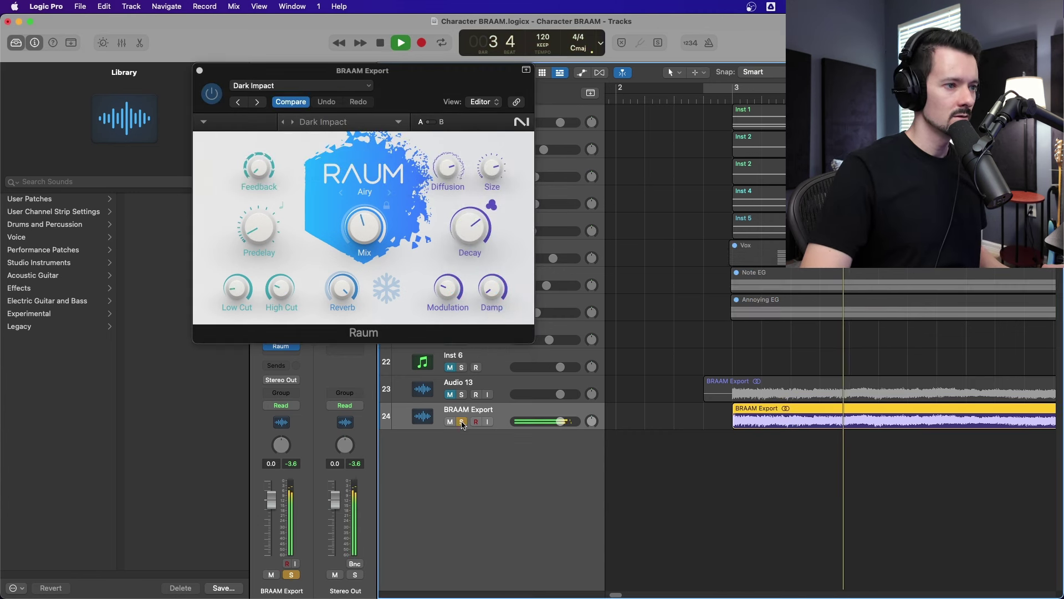
{"action": "left_click_drag", "start_coordinate": [364, 228], "coordinate": [364, 197]}
{"action": "key", "text": "space"}
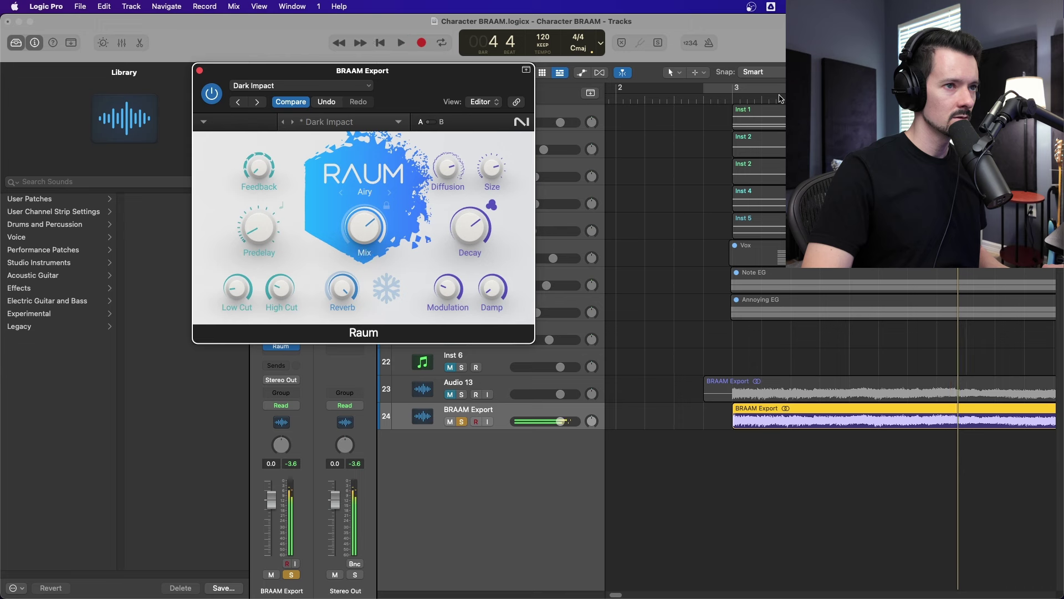
- Play the BRAAM Export track from before its region and lower Raum's Mix amount, checking the Decay
{"action": "left_click", "coordinate": [714, 101]}
{"action": "key", "text": "space"}
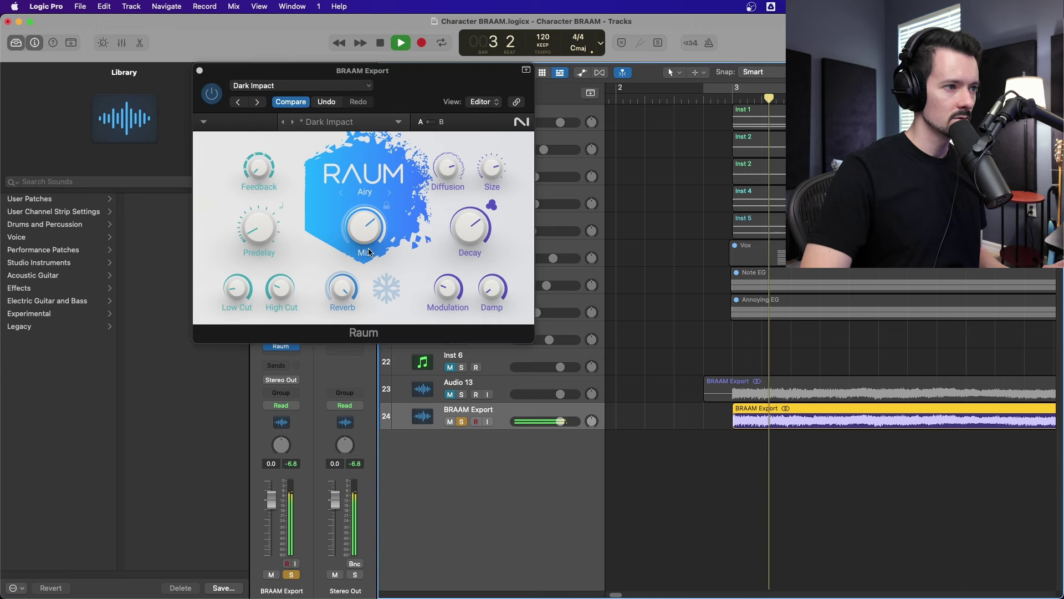
{"action": "left_click_drag", "start_coordinate": [365, 228], "coordinate": [370, 240]}
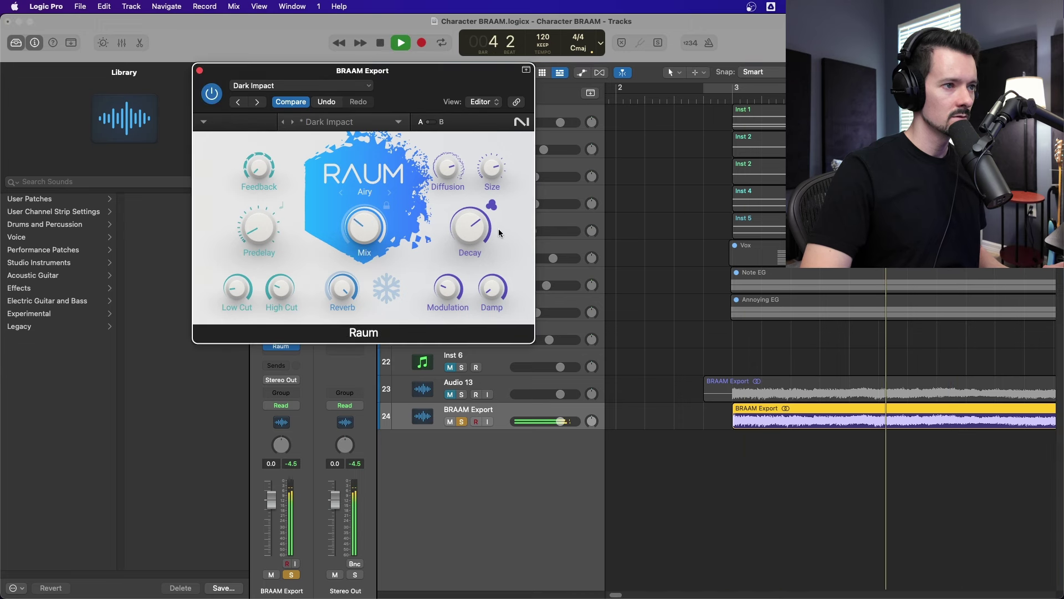
{"action": "left_click_drag", "start_coordinate": [472, 228], "coordinate": [472, 227]}
{"action": "key", "text": "space"}
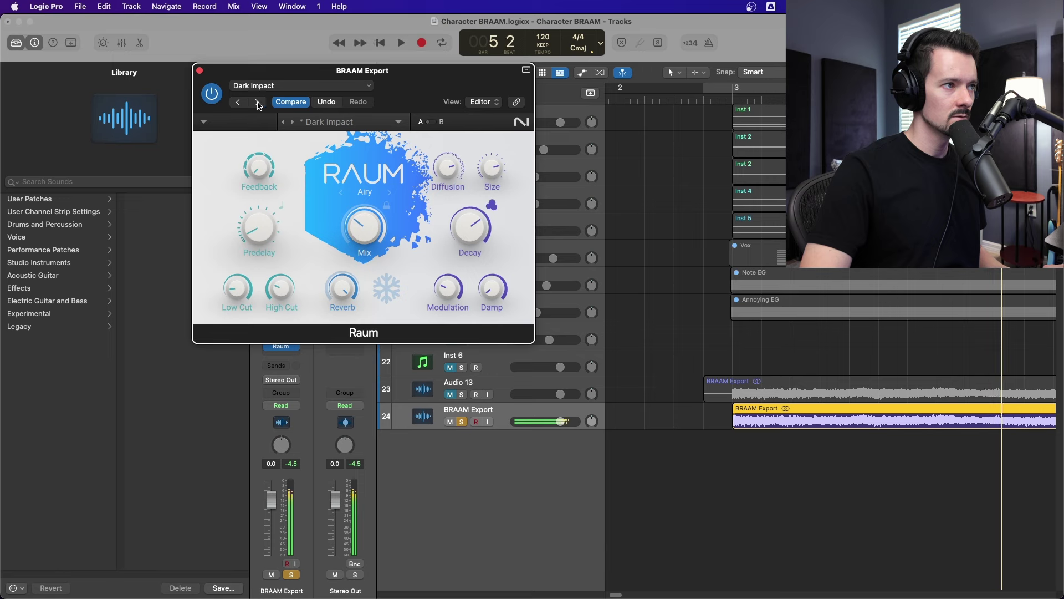
{"action": "left_click", "coordinate": [401, 126]}
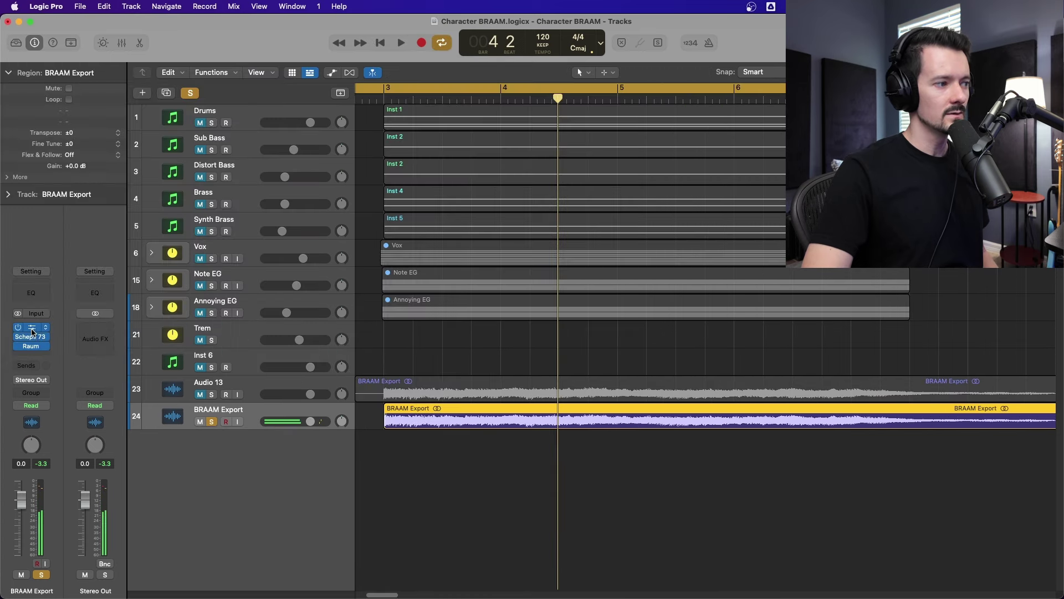
- Review the bus compressor and Scheps 73 on the BRAAM Export track and replay the region without changing their settings
{"action": "left_click", "coordinate": [31, 327]}
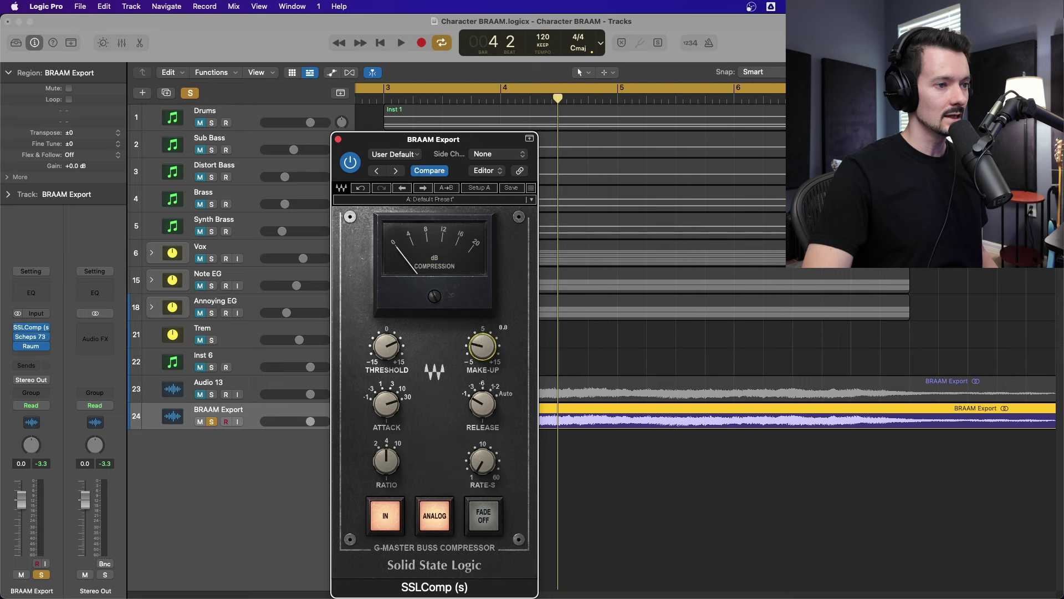
{"action": "left_click", "coordinate": [338, 140]}
{"action": "key", "text": "space"}
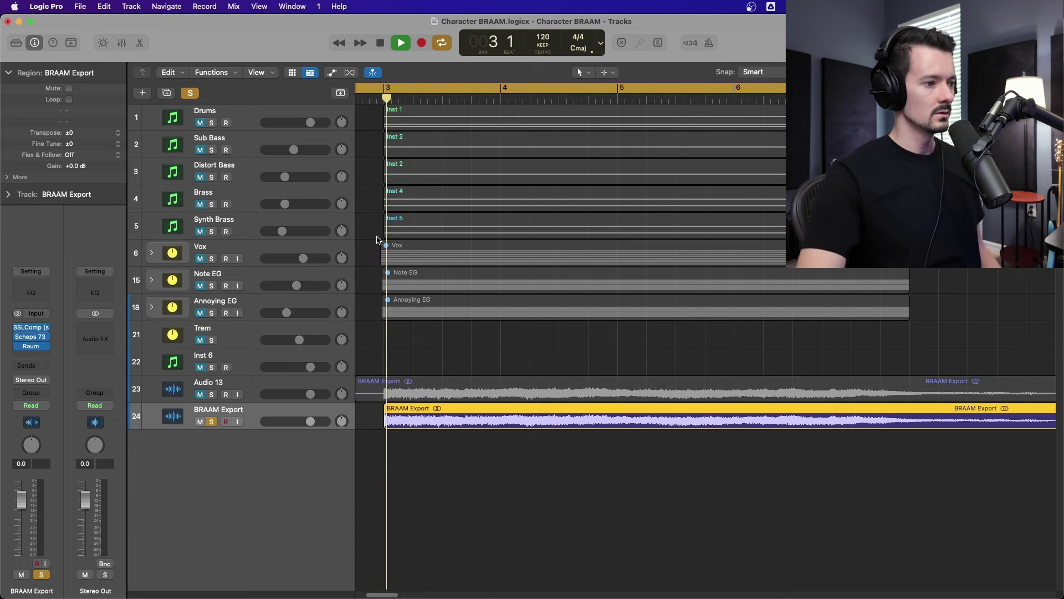
{"action": "left_click", "coordinate": [30, 336]}
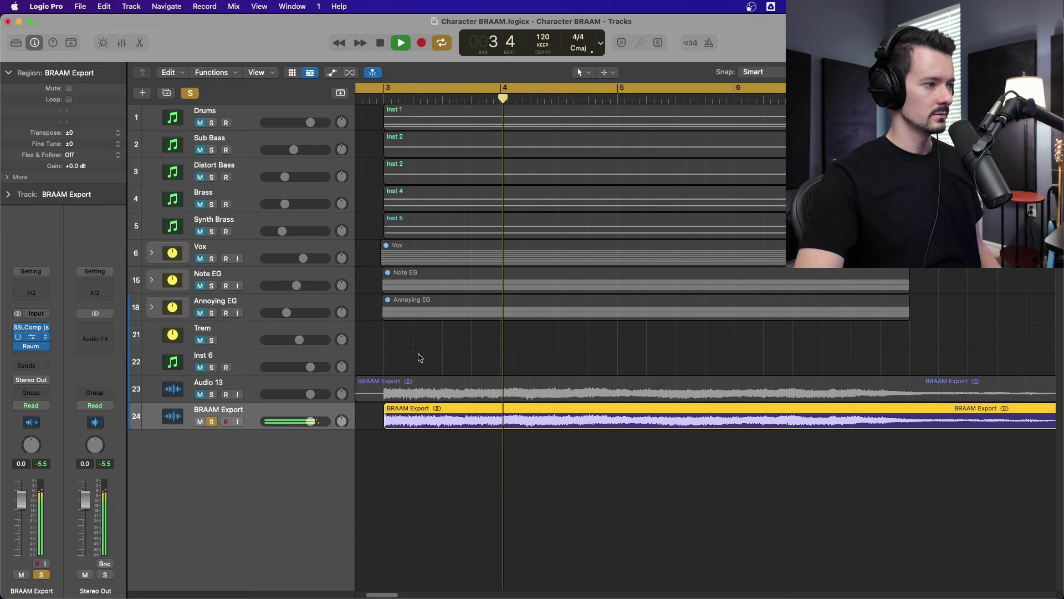
{"action": "left_click_drag", "start_coordinate": [486, 334], "coordinate": [486, 336]}
{"action": "left_click", "coordinate": [149, 24]}
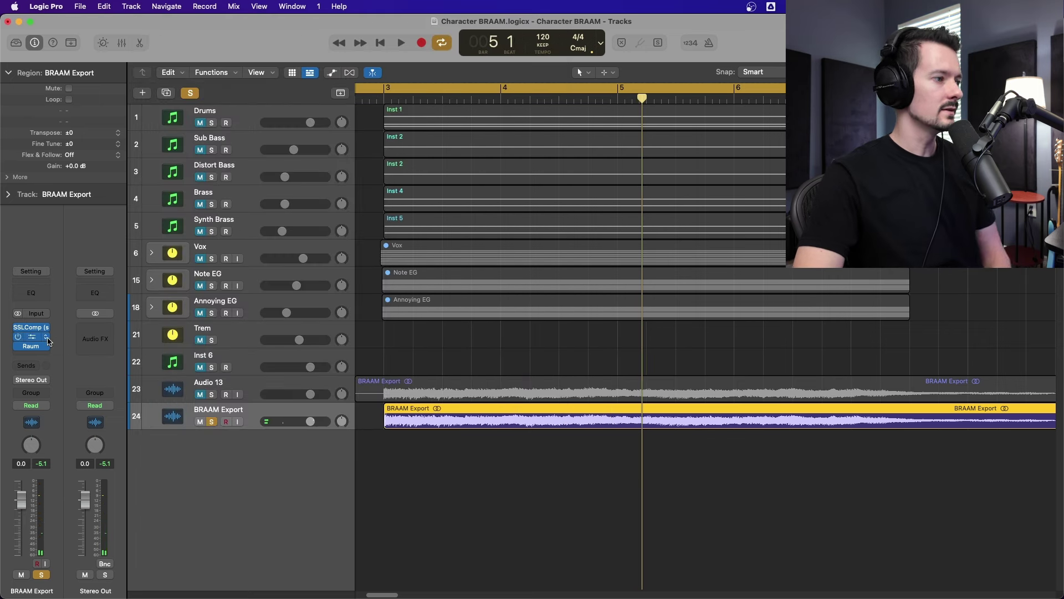
- Insert the stereo Decapitator between Scheps 73 and Raum on the BRAAM Export track and raise its Drive during playback
{"action": "left_click", "coordinate": [45, 345]}
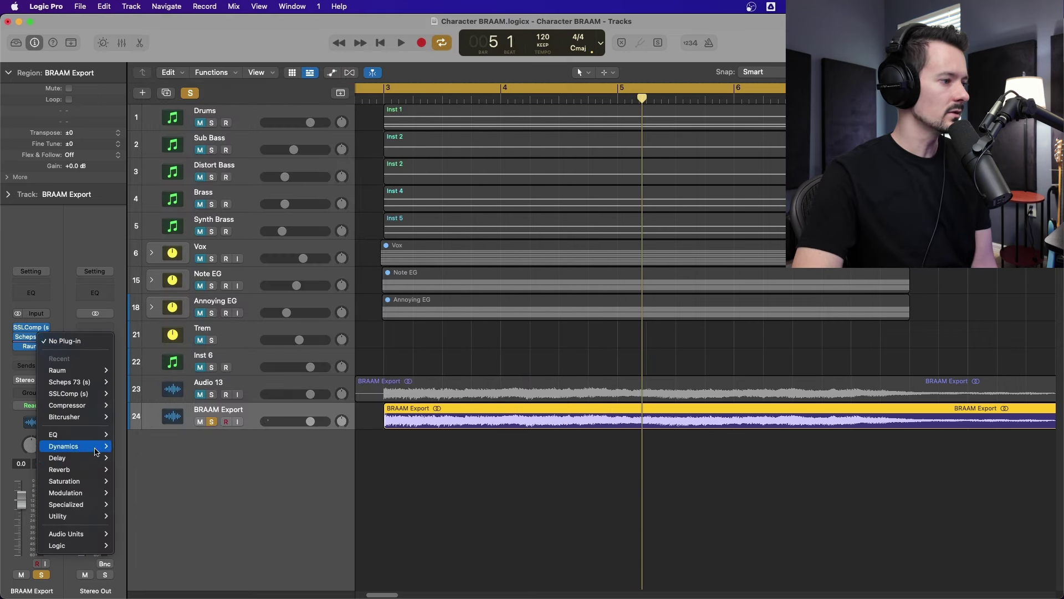
{"action": "mouse_move", "coordinate": [84, 480]}
{"action": "mouse_move", "coordinate": [193, 495]}
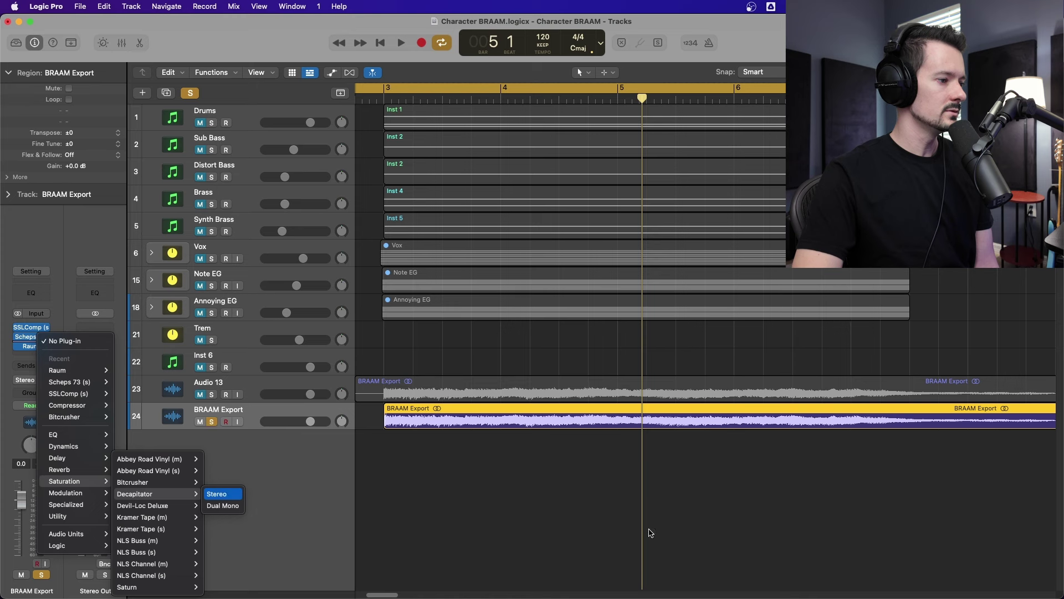
{"action": "left_click", "coordinate": [650, 532]}
{"action": "key", "text": "space"}
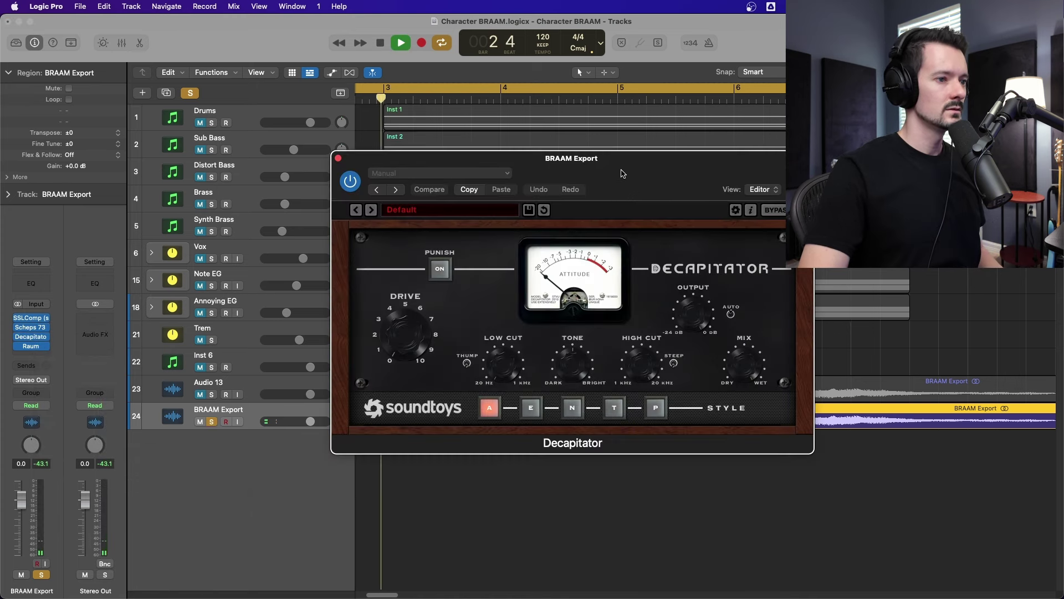
{"action": "left_click_drag", "start_coordinate": [418, 311], "coordinate": [400, 285]}
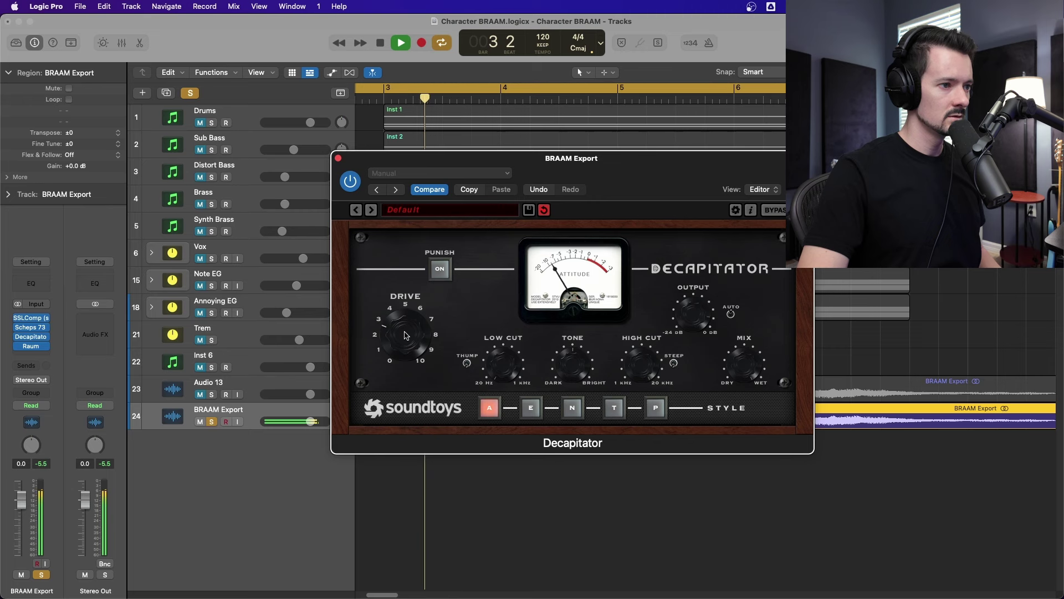
{"action": "key", "text": "space"}
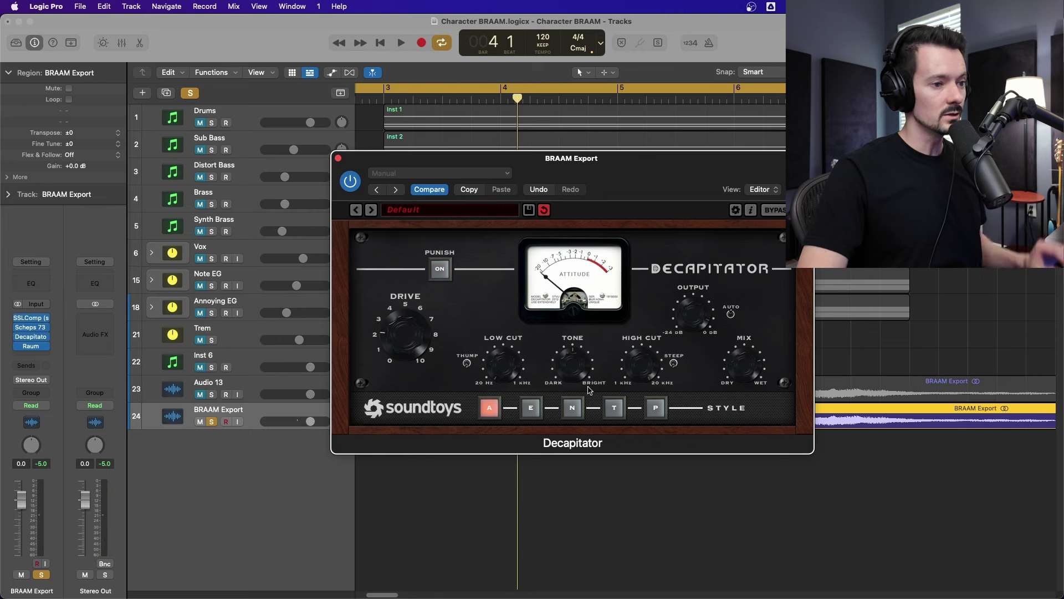
- Audition Decapitator's saturation styles during playback, choose style E and close the plug-in
{"action": "left_click", "coordinate": [572, 408]}
{"action": "key", "text": "space"}
{"action": "left_click", "coordinate": [489, 408]}
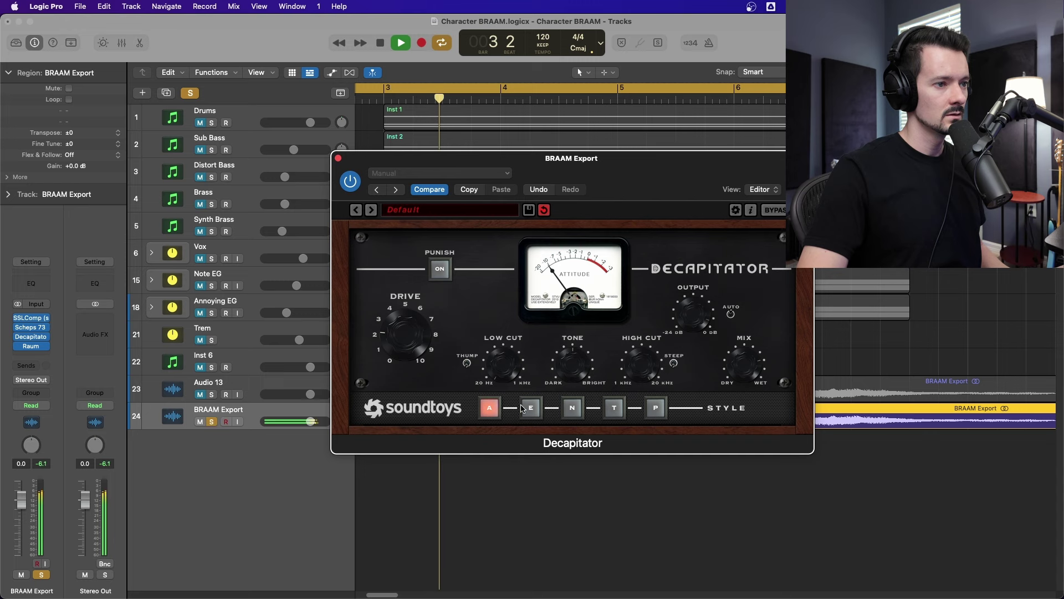
{"action": "left_click", "coordinate": [530, 408]}
{"action": "left_click", "coordinate": [614, 408]}
{"action": "left_click", "coordinate": [531, 408]}
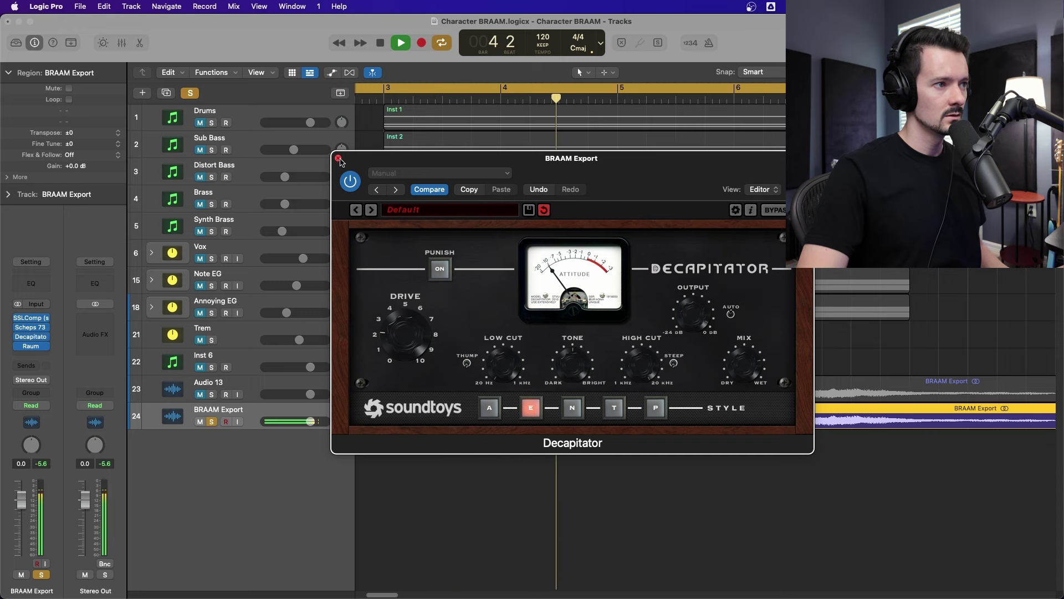
{"action": "left_click", "coordinate": [338, 159]}
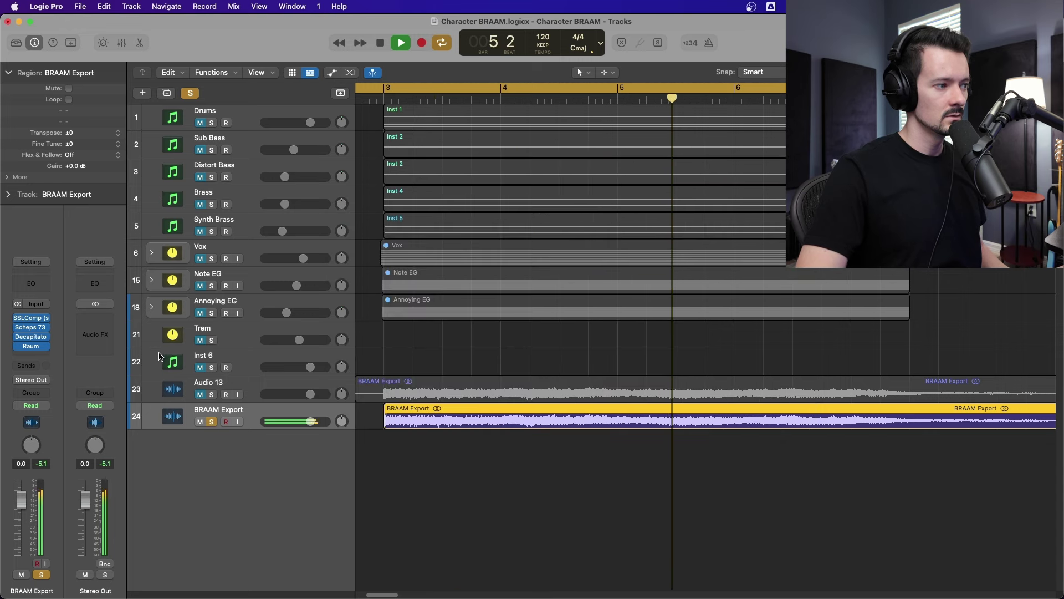
- Lower Decapitator's output to -5.9 dB while the region plays and close the plug-in
{"action": "key", "text": "v"}
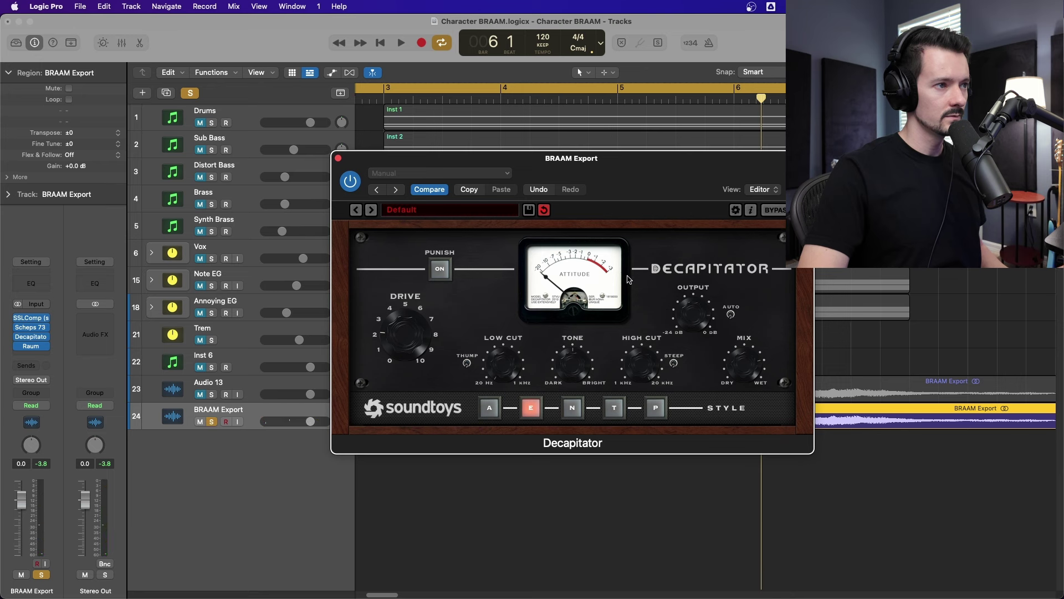
{"action": "key", "text": "space"}
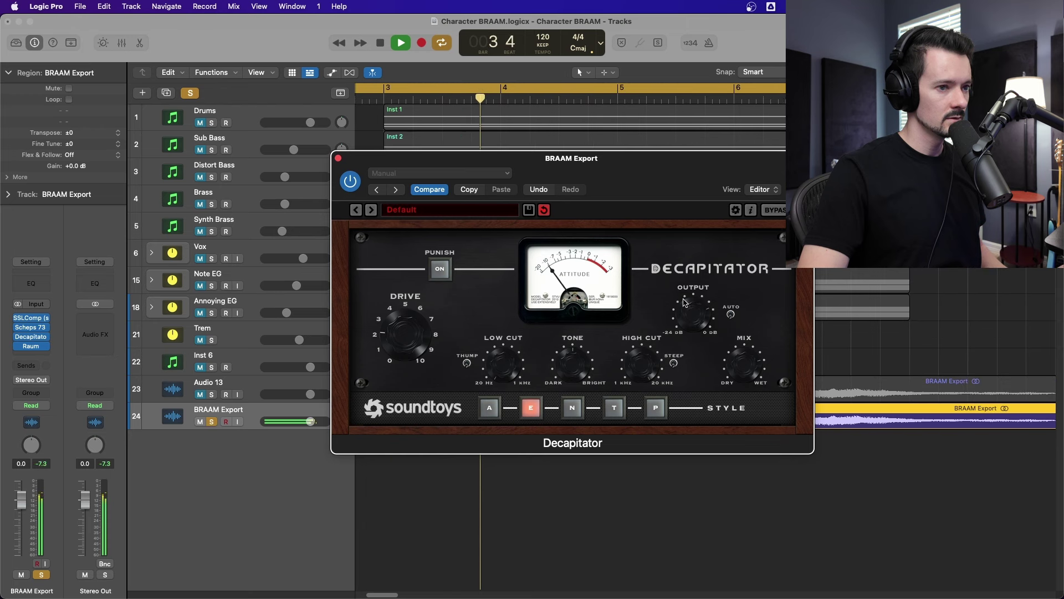
{"action": "mouse_move", "coordinate": [685, 310]}
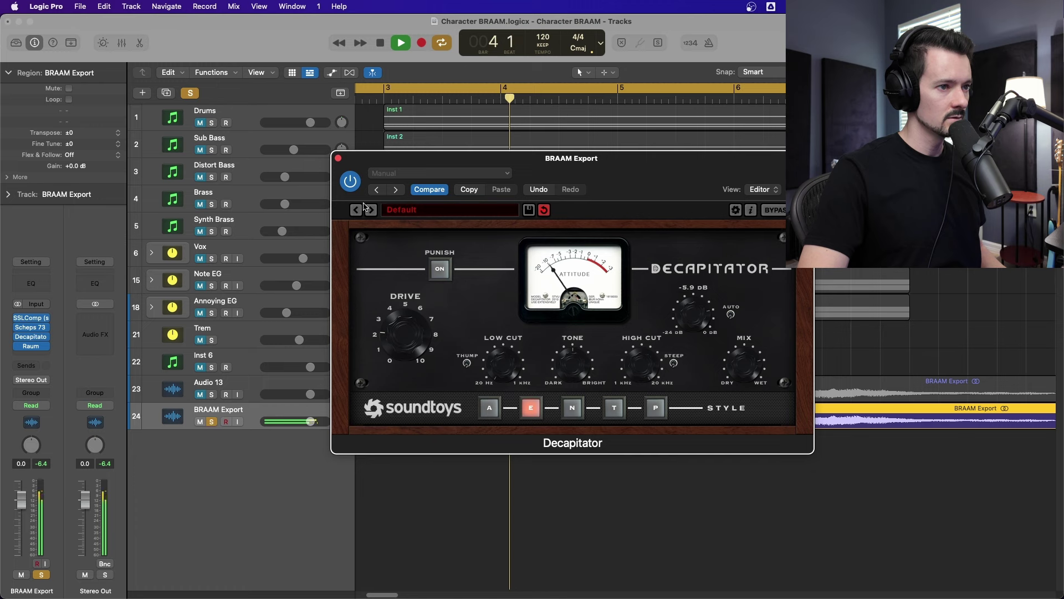
{"action": "key", "text": "super+w"}
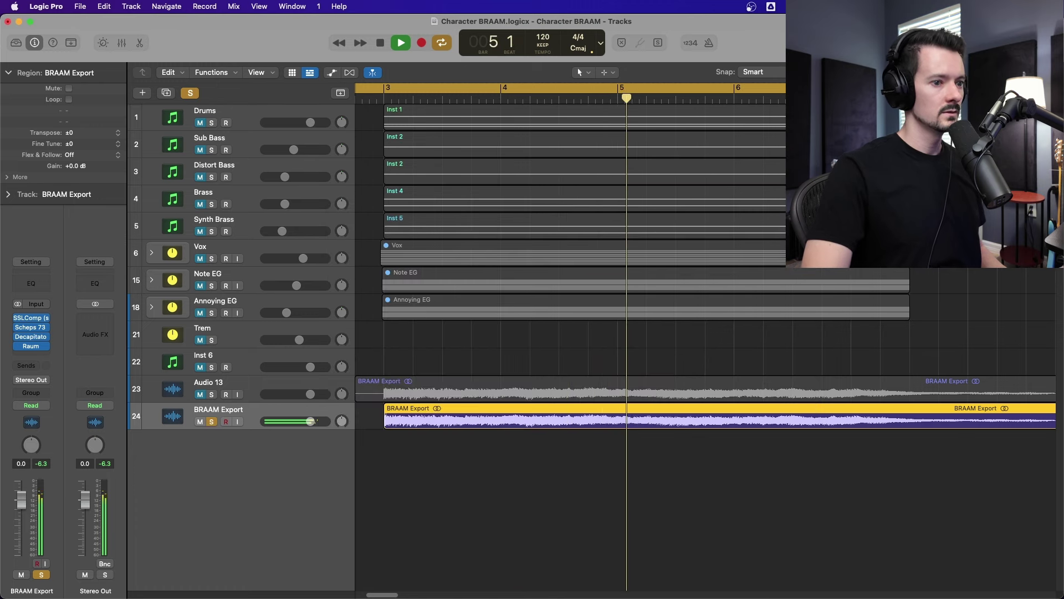
- Turn off the cycle range and set up an offline bounce of the BRAAM Export region as a 24-bit, 48000 Wave file
{"action": "key", "text": "super+Left"}
{"action": "key", "text": "super+Left"}
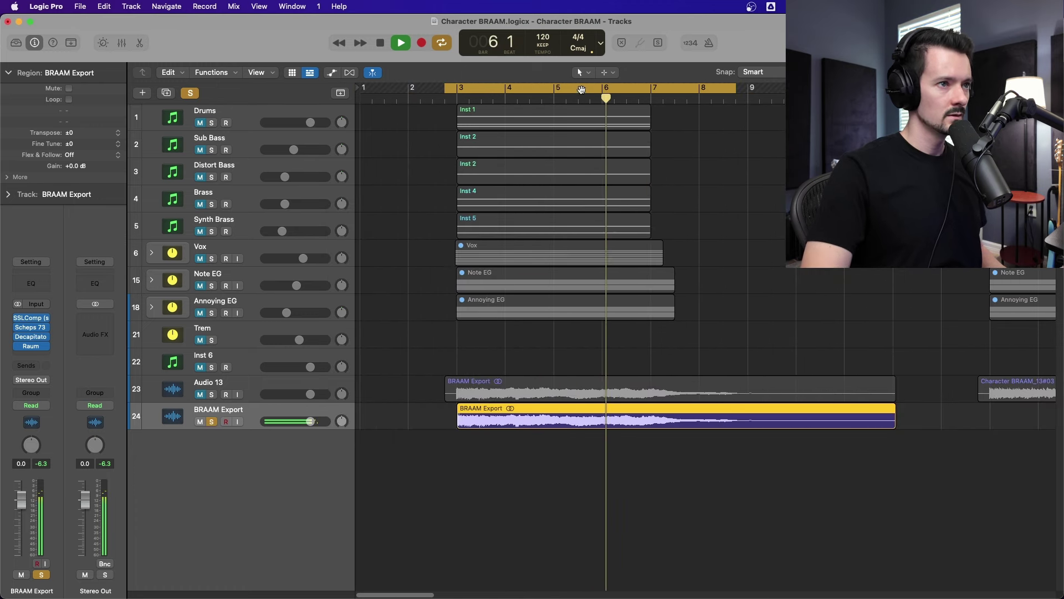
{"action": "key", "text": "space"}
{"action": "left_click", "coordinate": [581, 88]}
{"action": "left_click_drag", "start_coordinate": [584, 455], "coordinate": [581, 417]}
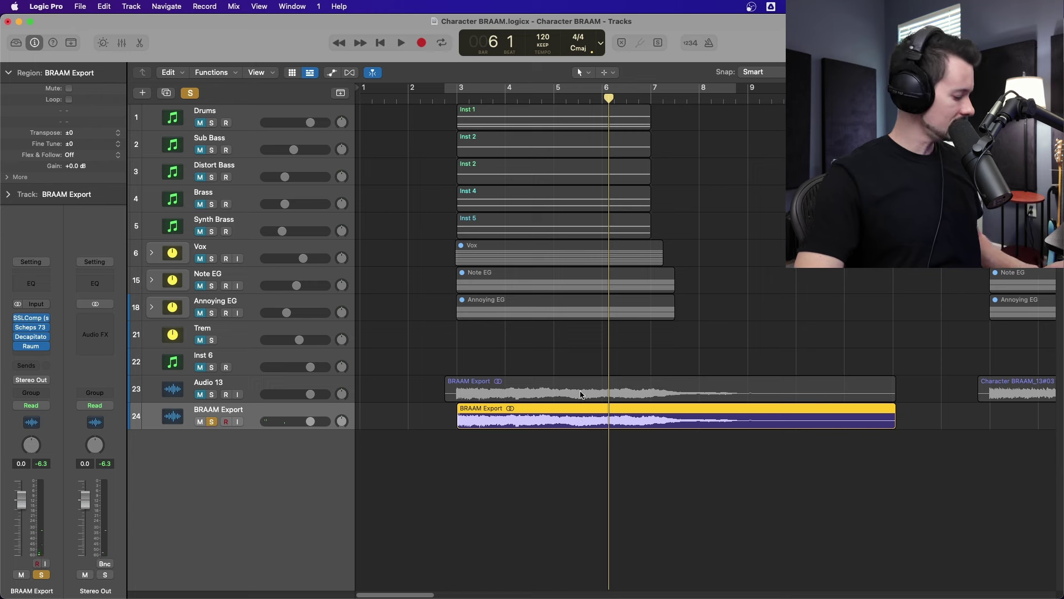
{"action": "key", "text": "super+b"}
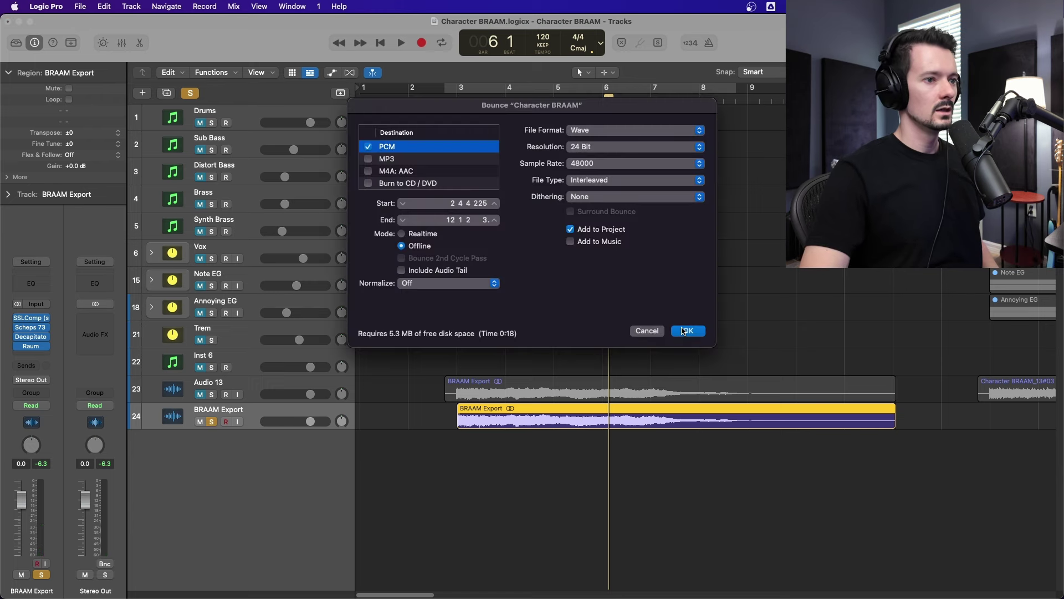
{"action": "left_click", "coordinate": [685, 331]}
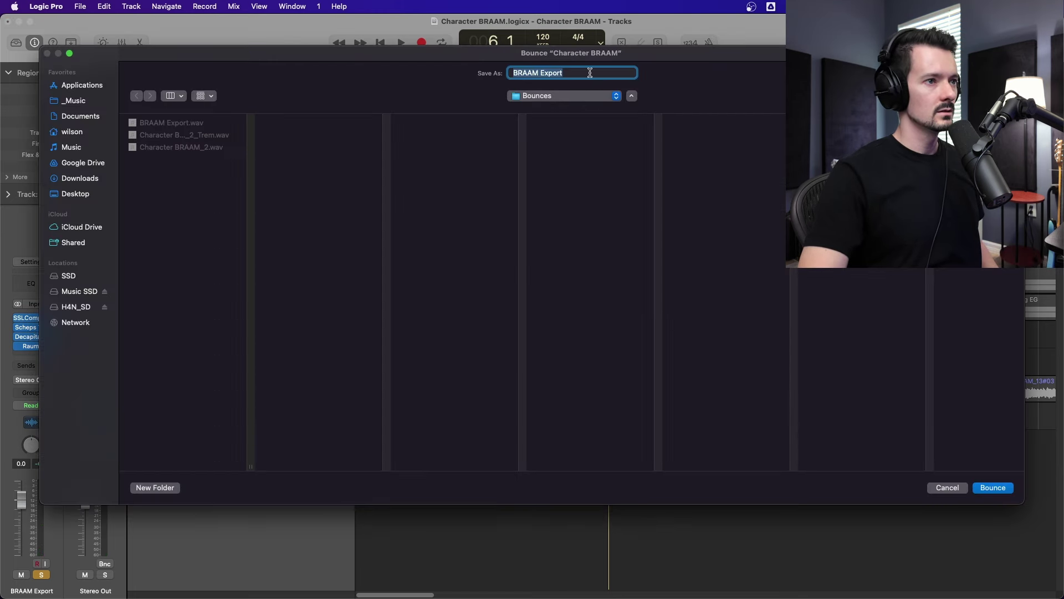
- Name the bounce BRAAM Final and export it to the Bounces folder
{"action": "left_click", "coordinate": [590, 73]}
{"action": "key", "text": "BackSpace"}
{"action": "key", "text": "BackSpace"}
{"action": "key", "text": "BackSpace"}
{"action": "key", "text": "BackSpace"}
{"action": "key", "text": "BackSpace"}
{"action": "key", "text": "BackSpace"}
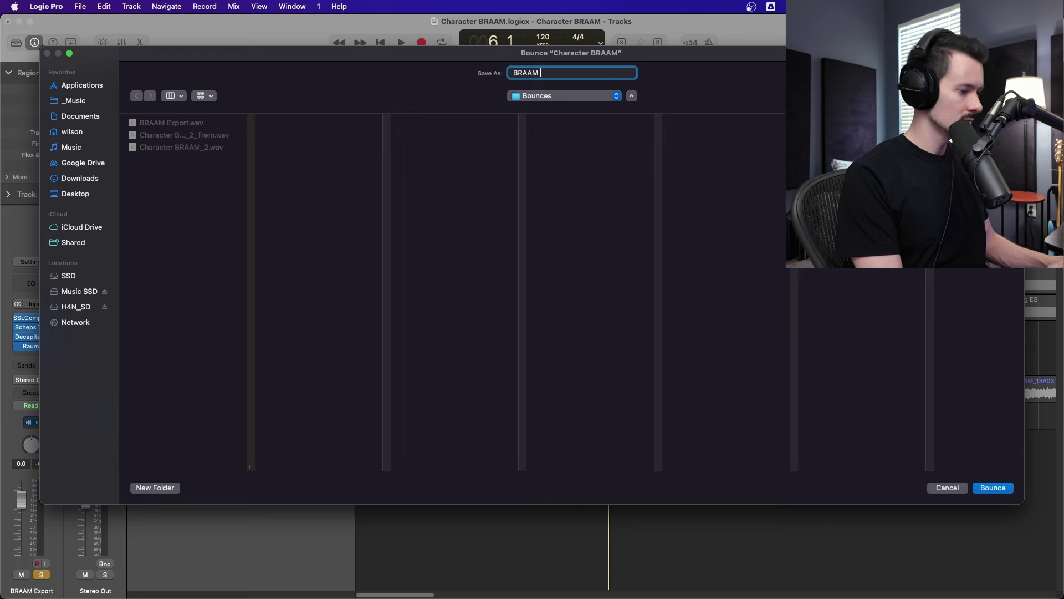
{"action": "type", "text": "Final"}
{"action": "key", "text": "Return"}
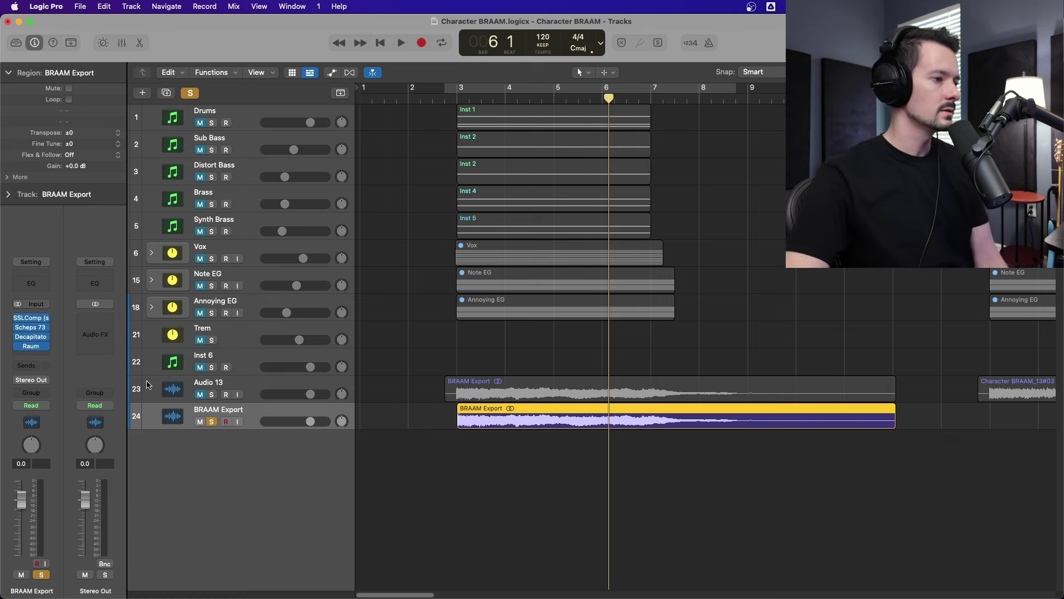
- Unsolo and mute the BRAAM Export track and create one empty software instrument track
{"action": "left_click", "coordinate": [211, 423]}
{"action": "left_click", "coordinate": [200, 422]}
{"action": "left_click", "coordinate": [143, 93]}
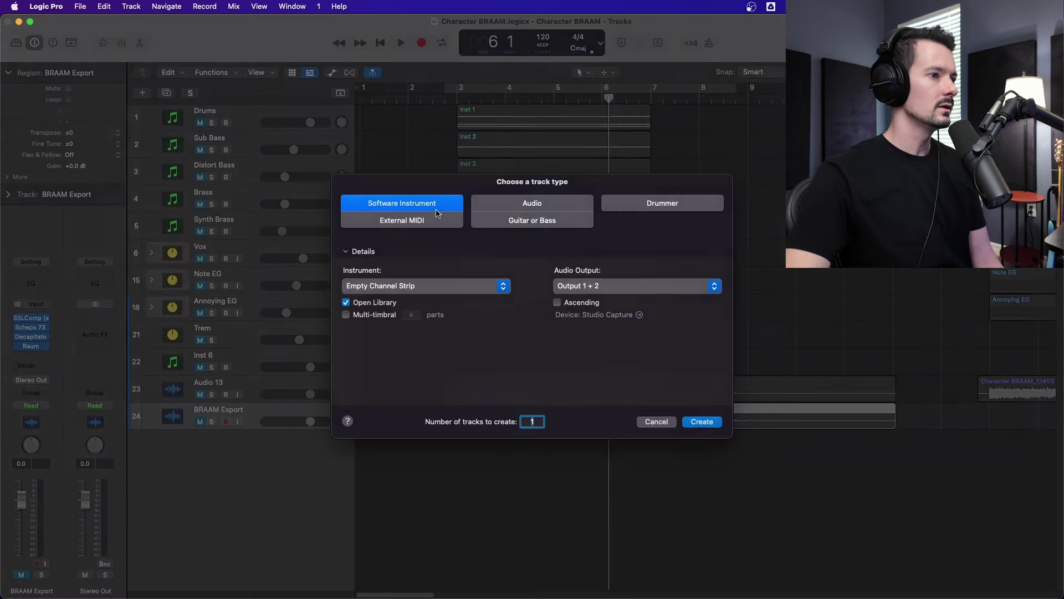
{"action": "left_click", "coordinate": [701, 422]}
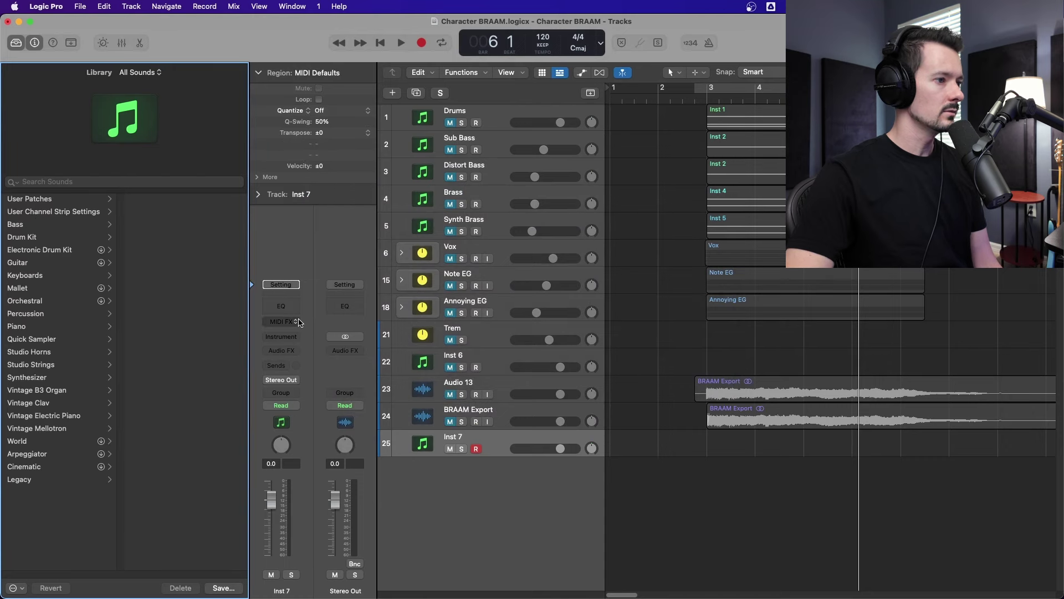
- Load the stereo Kontakt 7 instrument on the new track, hide the sound library and move the Kontakt window aside
{"action": "left_click", "coordinate": [281, 337]}
{"action": "mouse_move", "coordinate": [310, 383]}
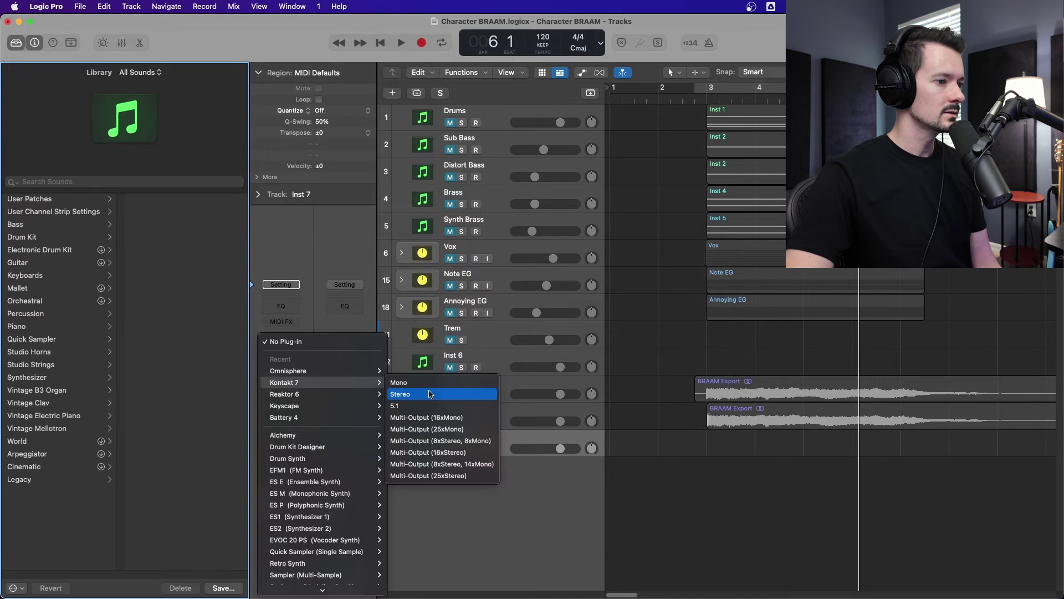
{"action": "left_click", "coordinate": [410, 394]}
{"action": "left_click", "coordinate": [16, 46]}
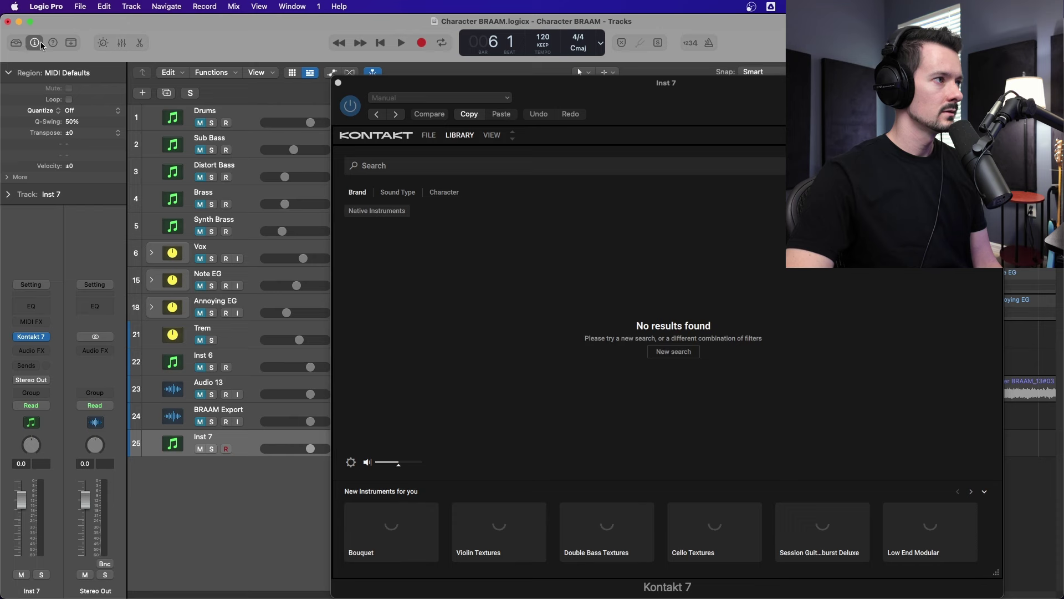
{"action": "left_click_drag", "start_coordinate": [665, 82], "coordinate": [471, 29]}
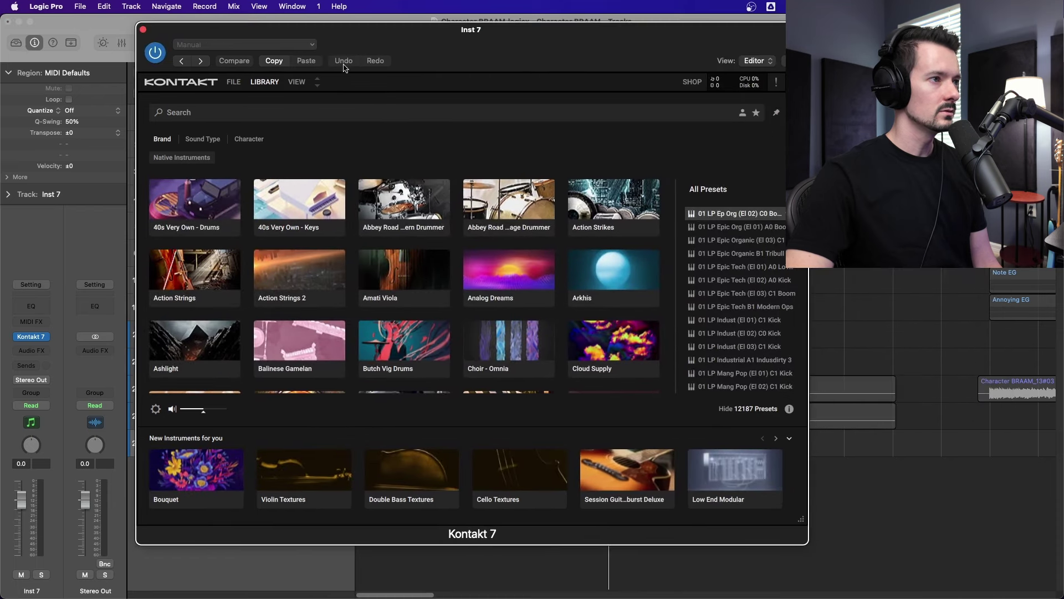
- Switch Kontakt 7 from the library browser to the rack view with the Libraries side pane and reposition its window
{"action": "left_click", "coordinate": [298, 82]}
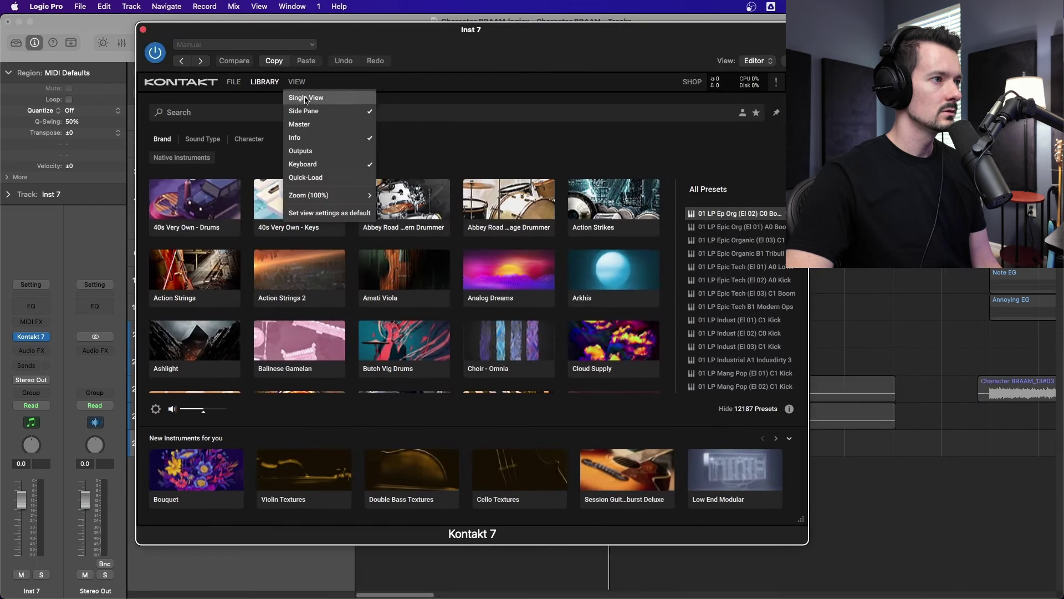
{"action": "left_click", "coordinate": [304, 98]}
{"action": "left_click", "coordinate": [298, 81]}
{"action": "left_click", "coordinate": [303, 112]}
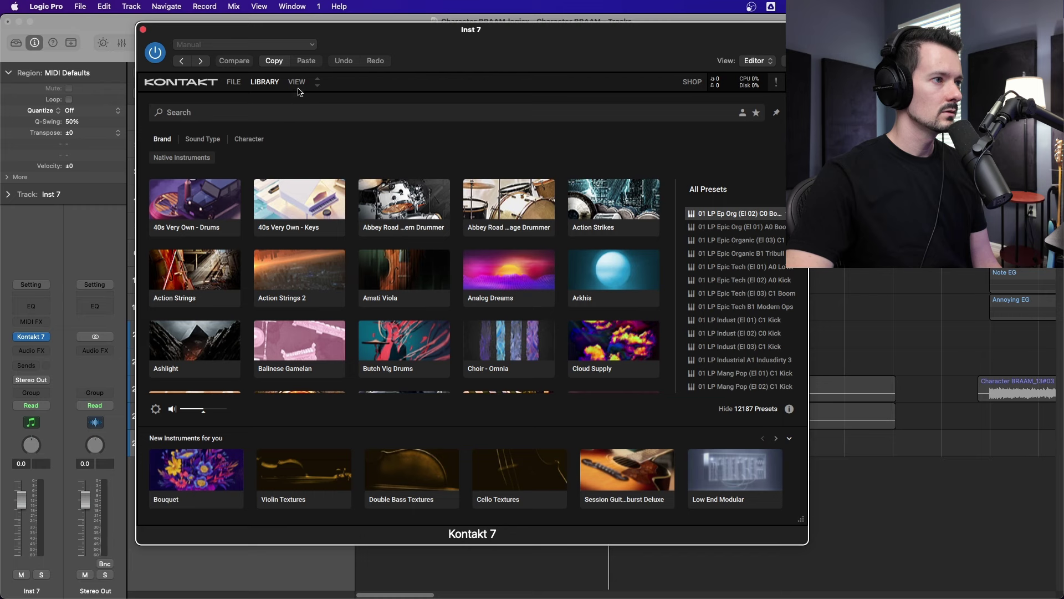
{"action": "left_click", "coordinate": [298, 85]}
{"action": "left_click", "coordinate": [308, 99]}
{"action": "left_click", "coordinate": [268, 83]}
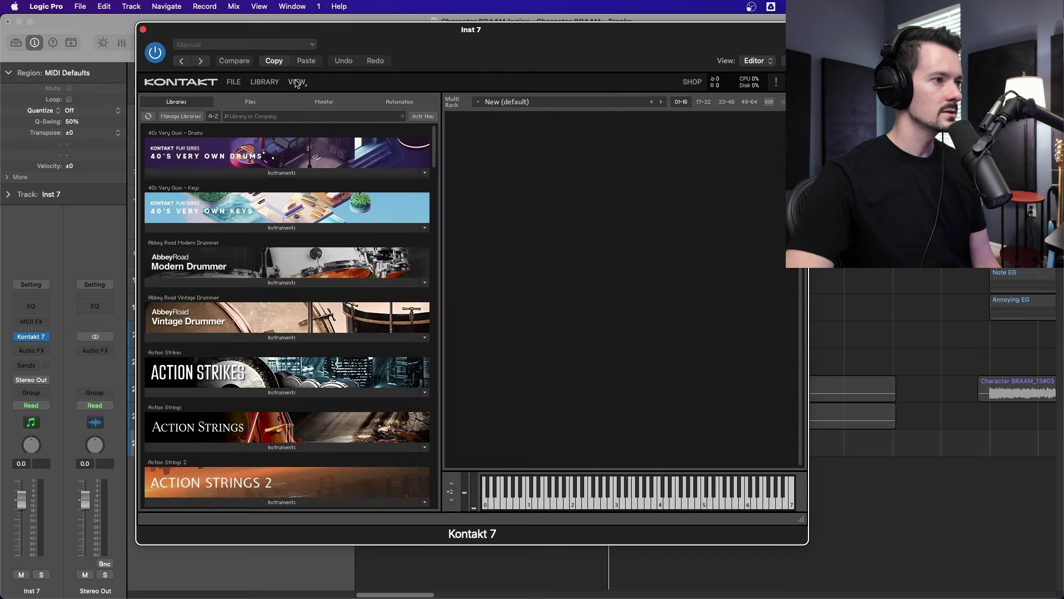
{"action": "left_click_drag", "start_coordinate": [511, 59], "coordinate": [497, 69]}
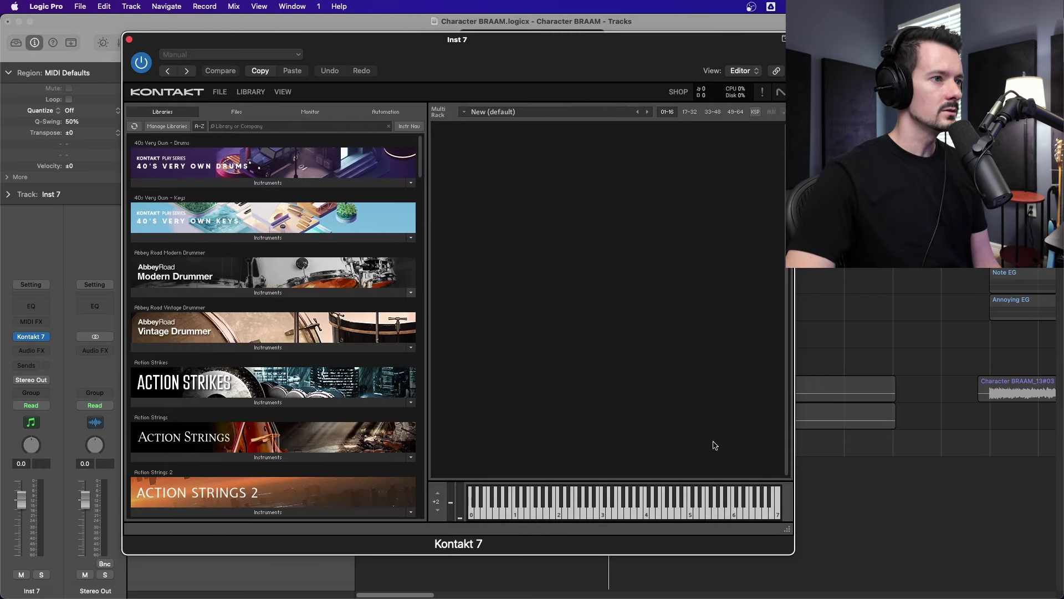
- Switch to Finder and locate BRAAM Final.wav in Desktop > Cinematic 2 Album > zInstruments > Character BRAAM > Bounces
{"action": "left_click", "coordinate": [55, 577]}
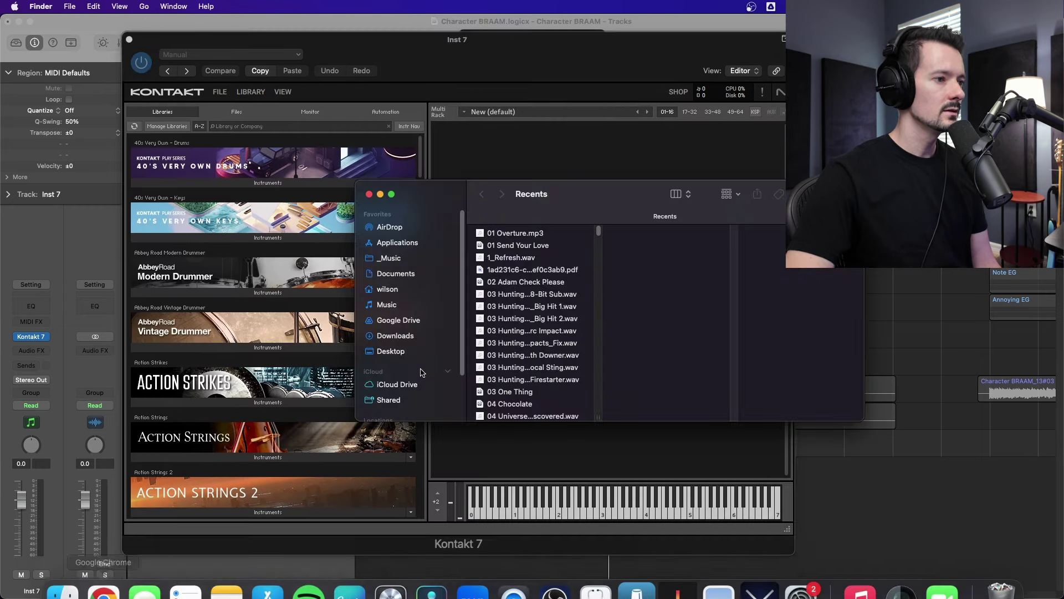
{"action": "left_click", "coordinate": [395, 351]}
{"action": "left_click", "coordinate": [511, 270]}
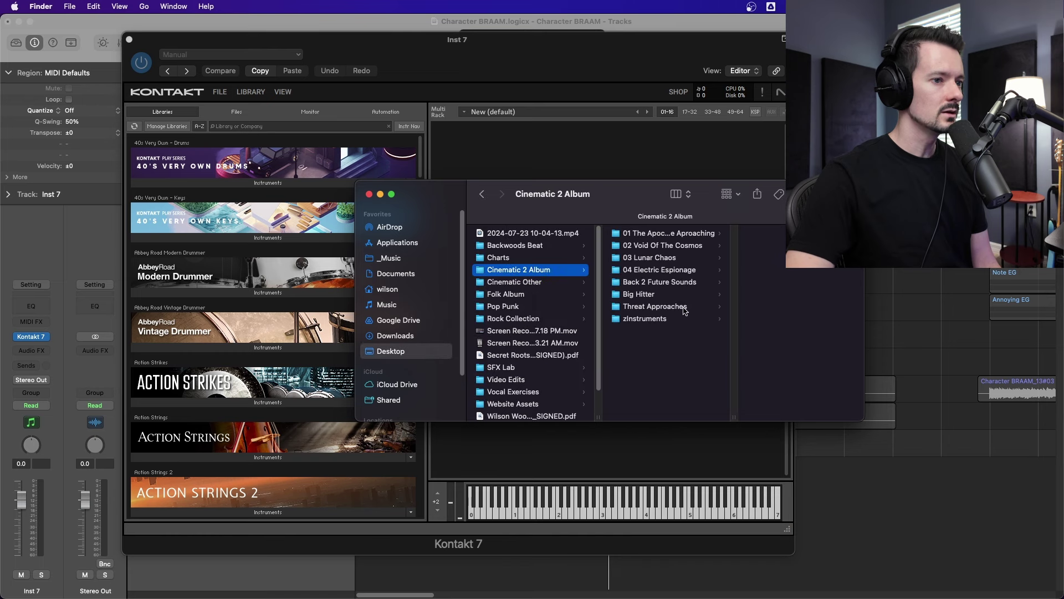
{"action": "left_click", "coordinate": [644, 318]}
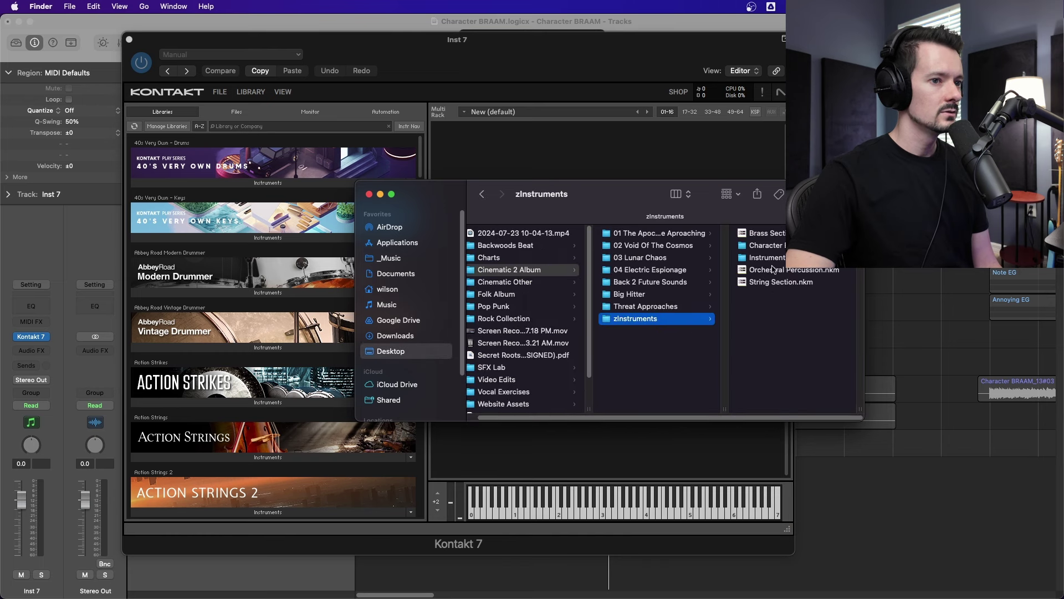
{"action": "left_click", "coordinate": [768, 247]}
{"action": "left_click", "coordinate": [768, 245]}
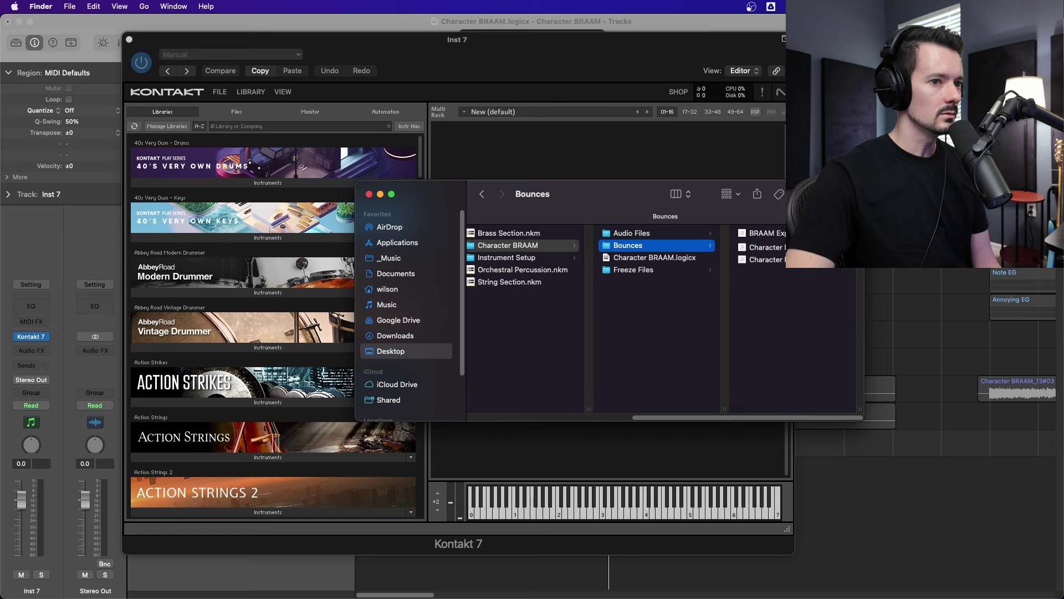
{"action": "left_click", "coordinate": [768, 245]}
- Load BRAAM Final.wav into the empty Kontakt rack as a new instrument and close the Finder window
{"action": "left_click_drag", "start_coordinate": [605, 208], "coordinate": [370, 340]}
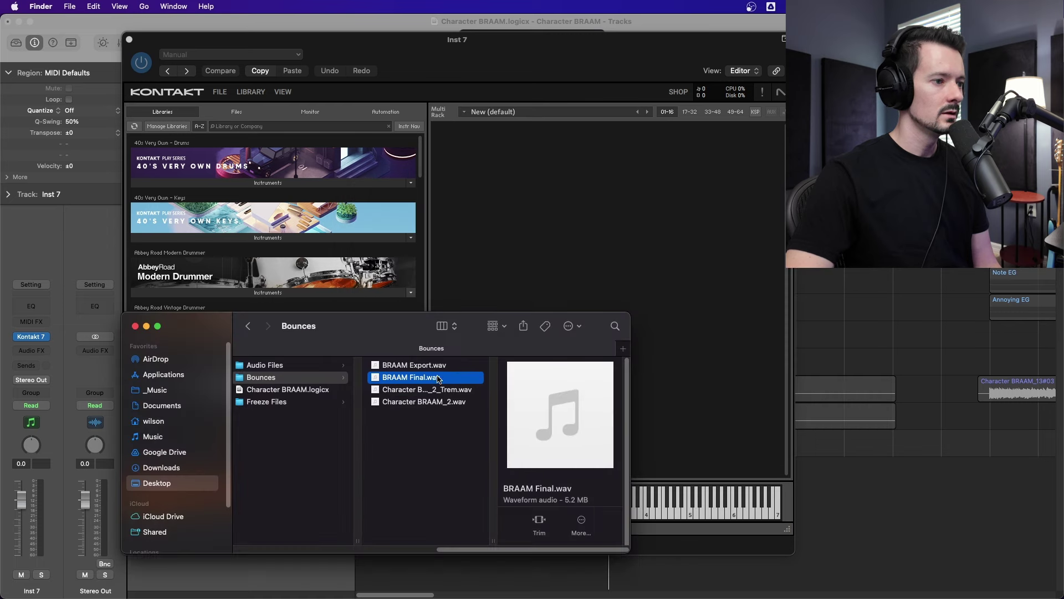
{"action": "left_click_drag", "start_coordinate": [438, 379], "coordinate": [583, 235]}
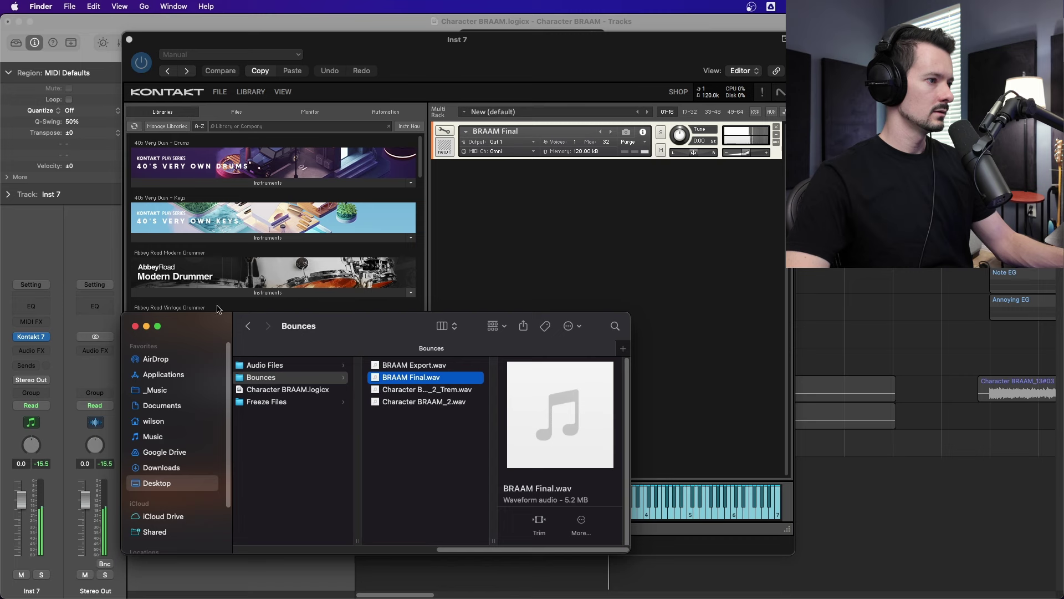
{"action": "left_click", "coordinate": [134, 325]}
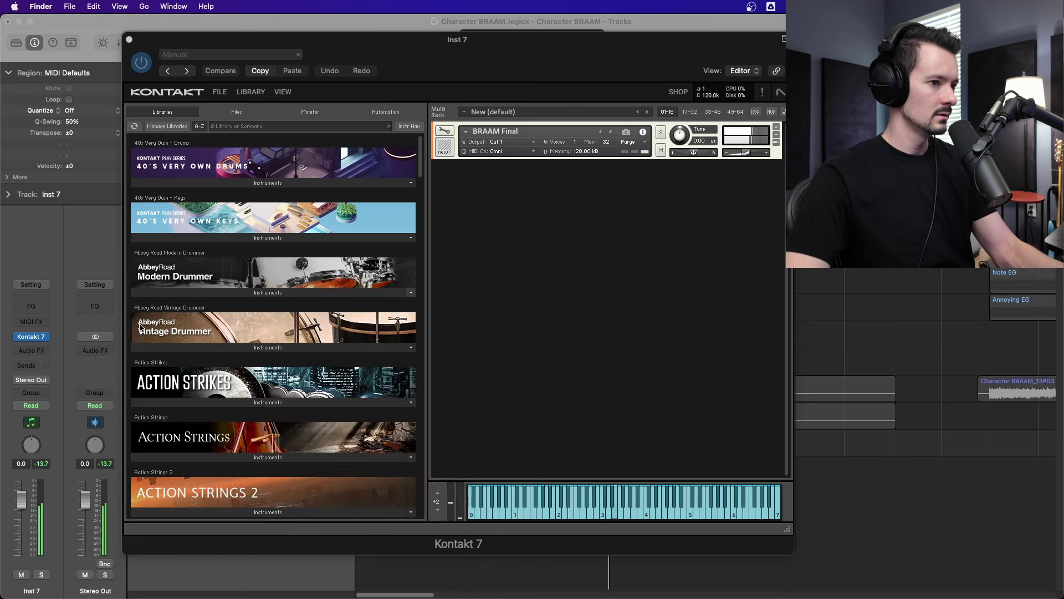
- Open the BRAAM Final instrument for editing and set the sample zone's root key to E3 in the Mapping Editor
{"action": "left_click", "coordinate": [446, 132]}
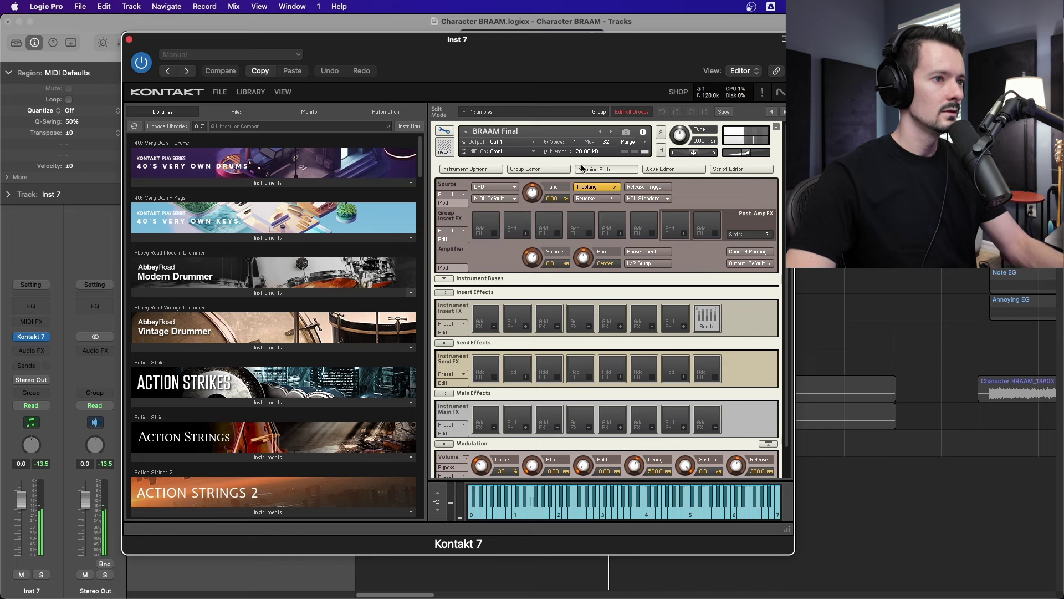
{"action": "left_click", "coordinate": [598, 170]}
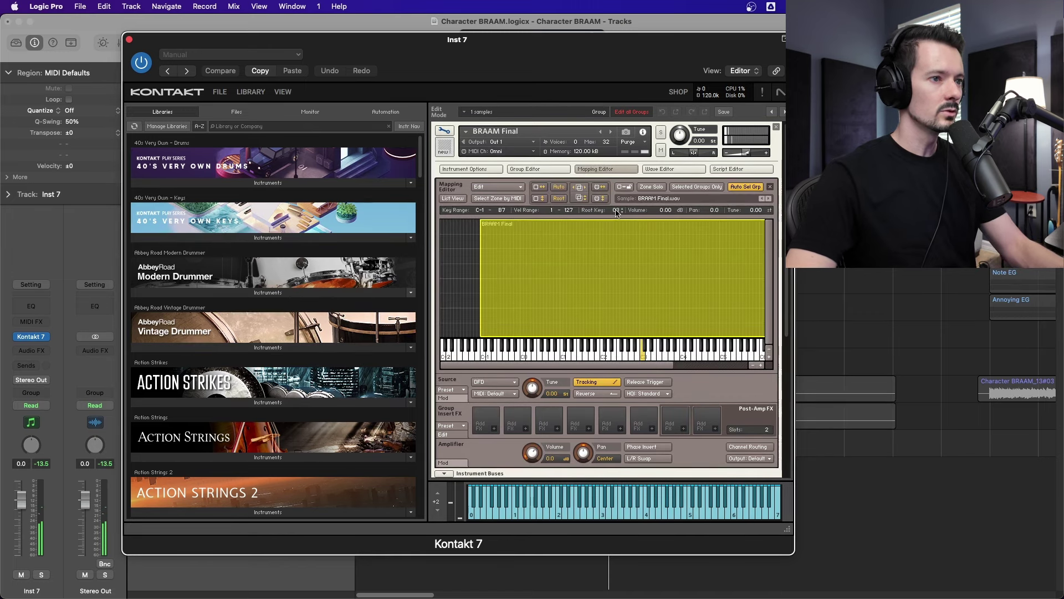
{"action": "left_click_drag", "start_coordinate": [615, 213], "coordinate": [616, 214]}
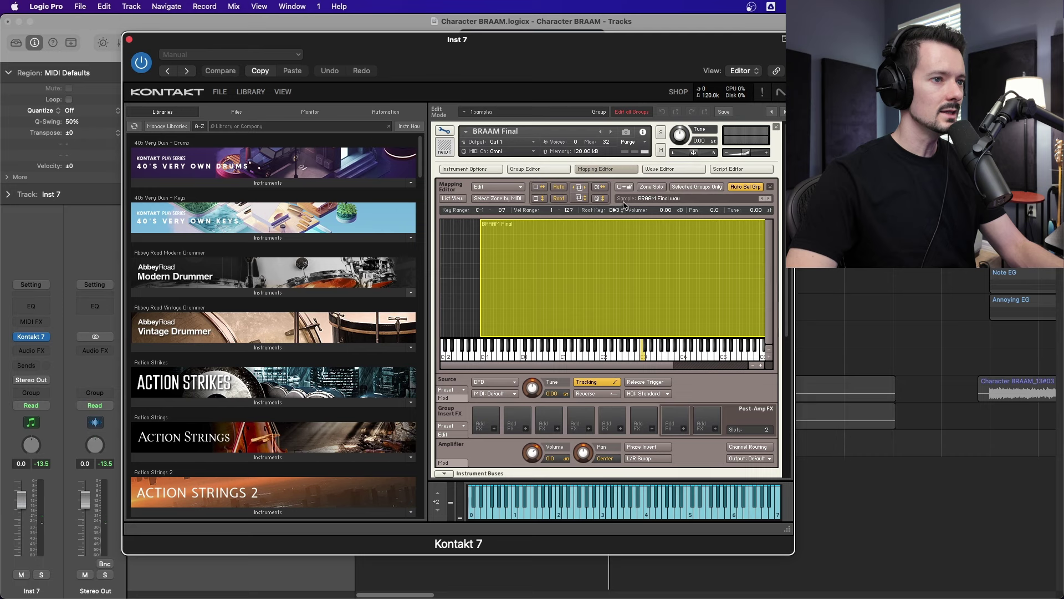
{"action": "left_click_drag", "start_coordinate": [624, 203], "coordinate": [623, 200]}
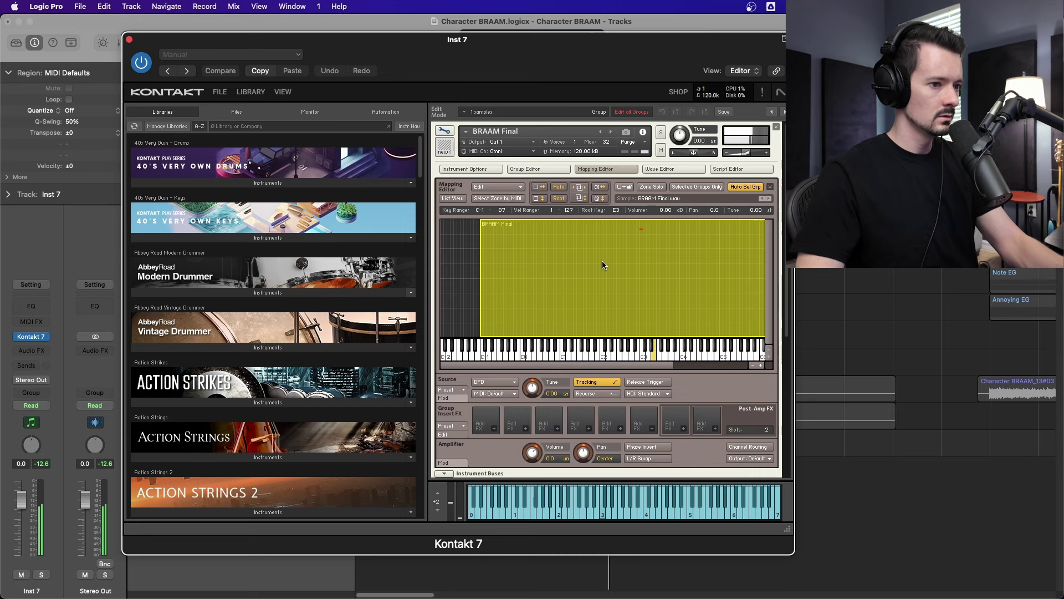
{"action": "left_click", "coordinate": [495, 431]}
{"action": "mouse_move", "coordinate": [521, 503]}
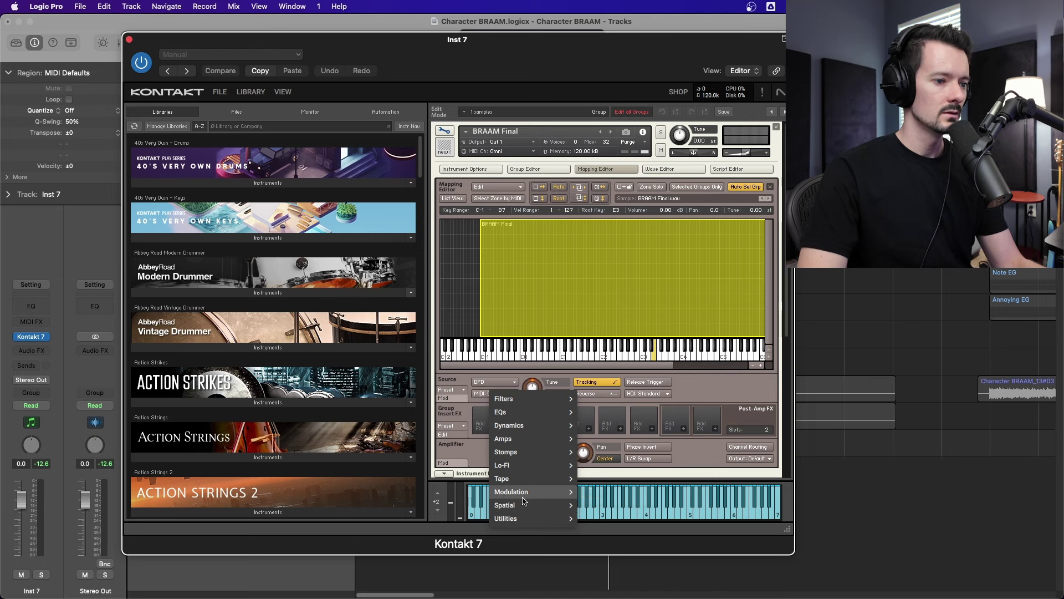
{"action": "left_click", "coordinate": [601, 493]}
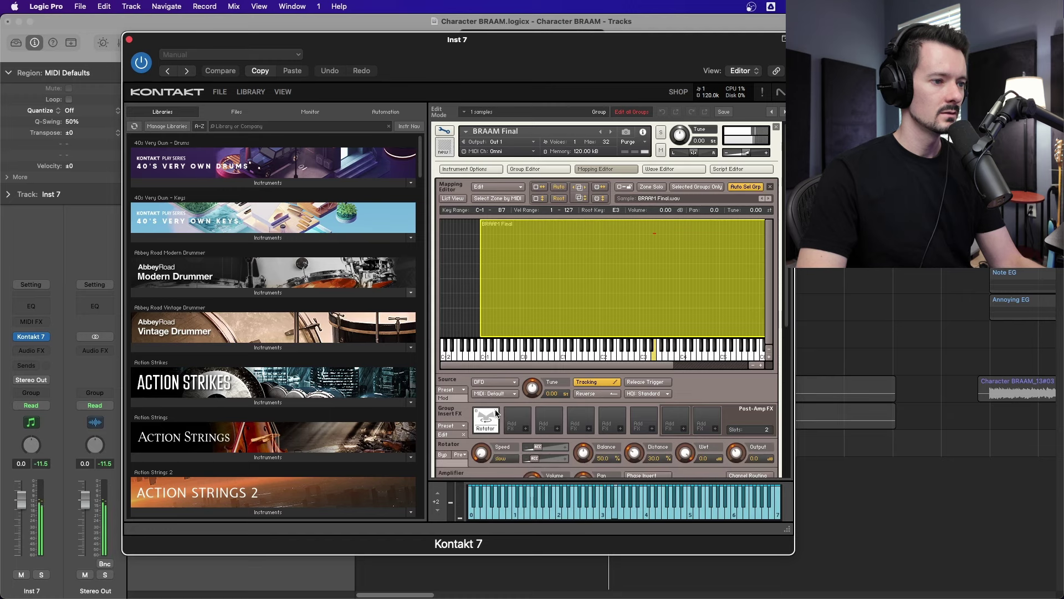
{"action": "left_click", "coordinate": [496, 412]}
- Add the Raum reverb to the first Instrument Insert FX slot
{"action": "scroll", "coordinate": [658, 444], "scroll_direction": "down", "scroll_amount": 3}
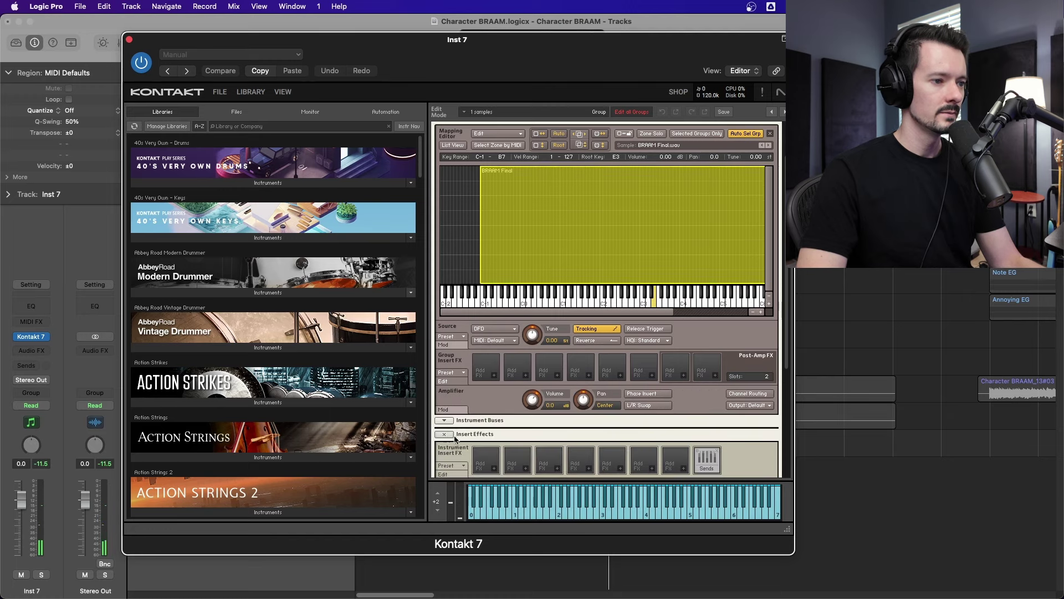
{"action": "scroll", "coordinate": [460, 436], "scroll_direction": "down", "scroll_amount": 3}
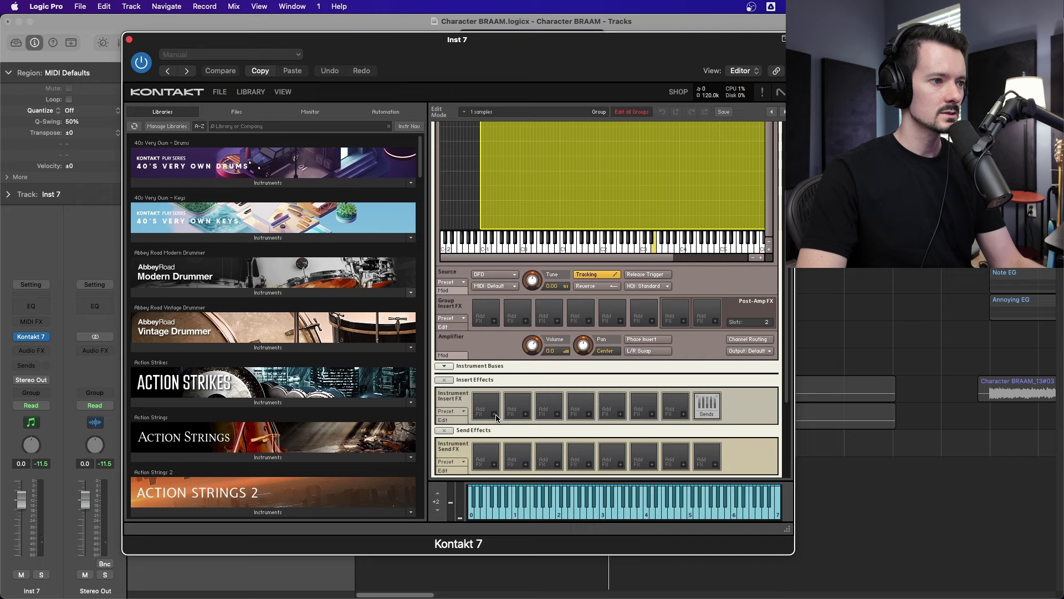
{"action": "left_click", "coordinate": [494, 416]}
{"action": "mouse_move", "coordinate": [555, 492]}
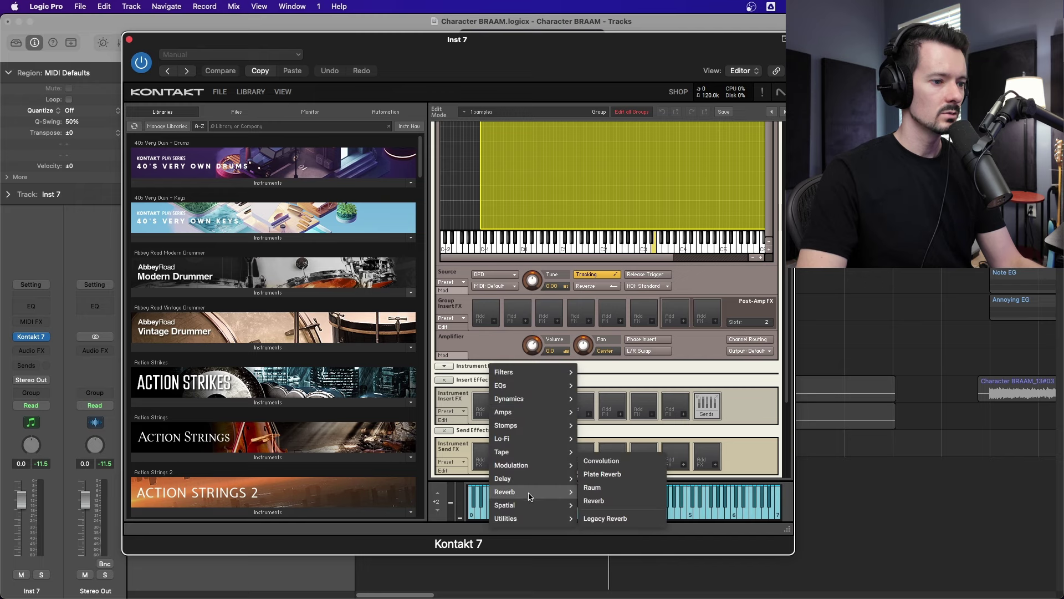
{"action": "left_click", "coordinate": [627, 490]}
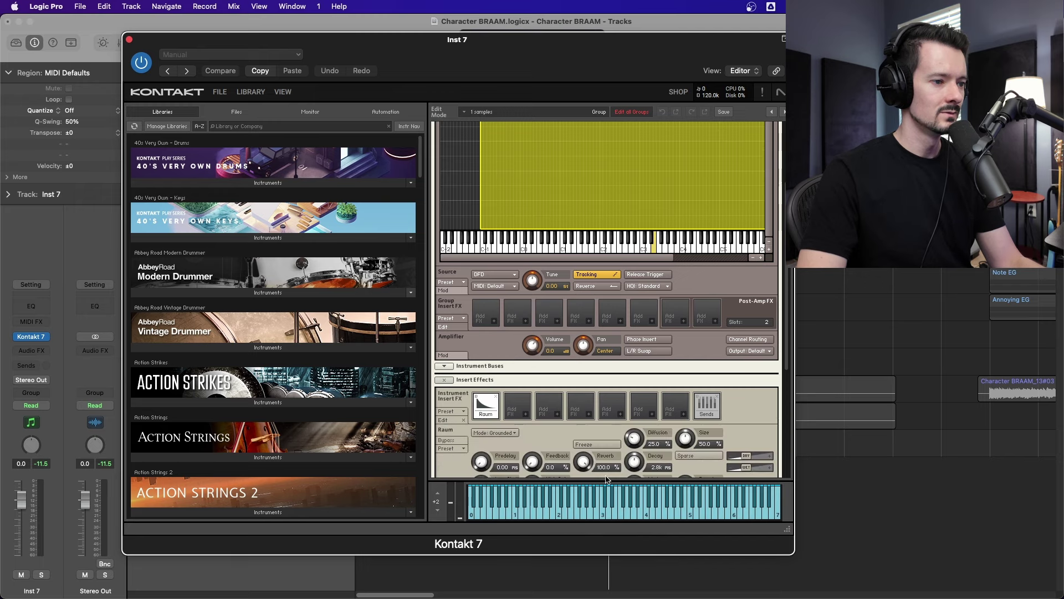
{"action": "scroll", "coordinate": [562, 430], "scroll_direction": "down", "scroll_amount": 3}
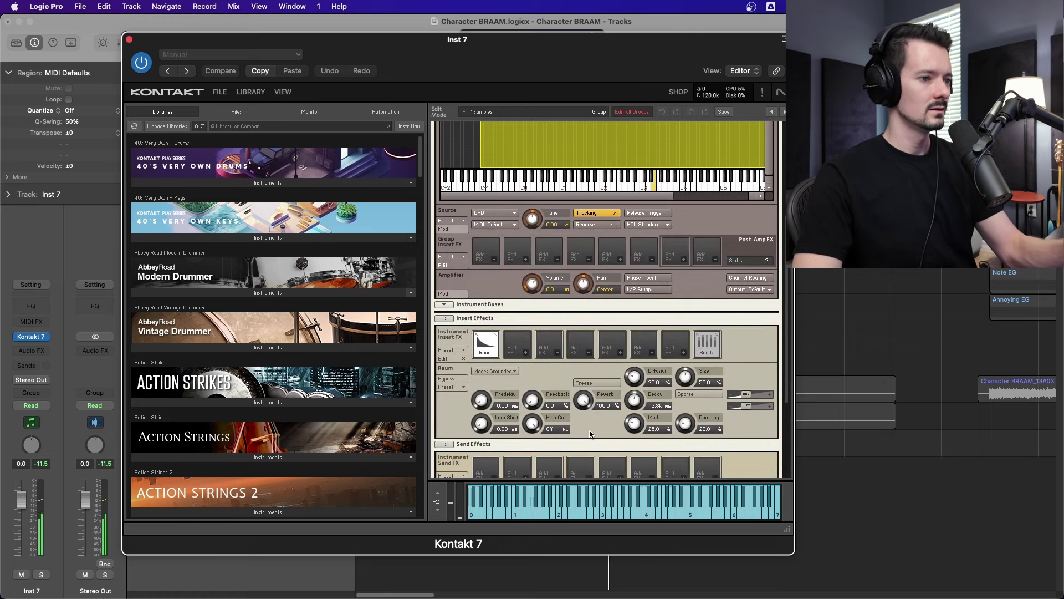
- Set the Raum reverb's High Cut to about 1.8 kHz
{"action": "scroll", "coordinate": [728, 359], "scroll_direction": "down", "scroll_amount": 6}
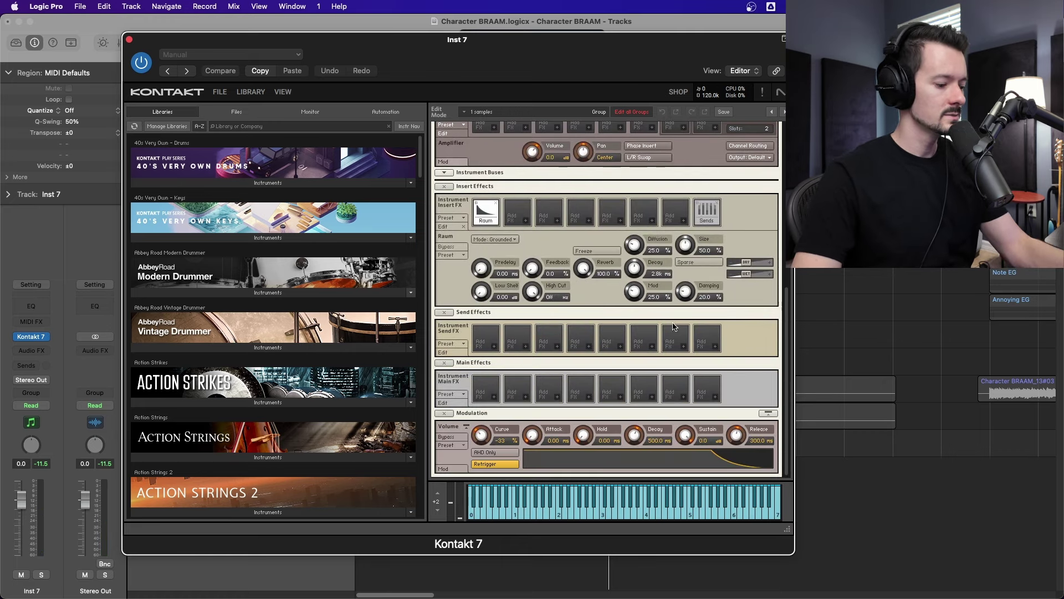
{"action": "scroll", "coordinate": [771, 358], "scroll_direction": "up", "scroll_amount": 7}
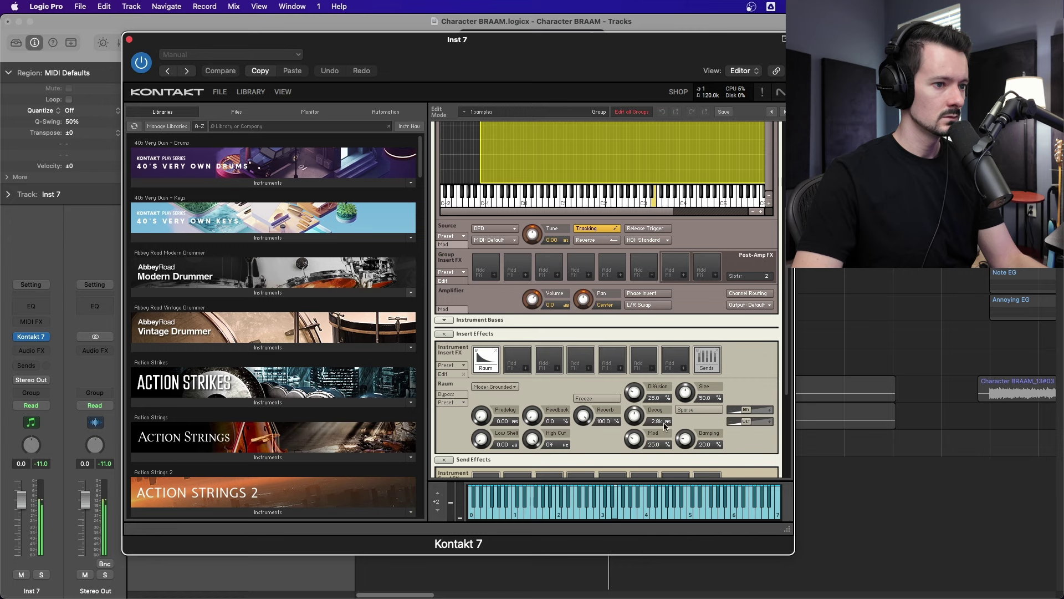
{"action": "left_click_drag", "start_coordinate": [524, 483], "coordinate": [523, 505]}
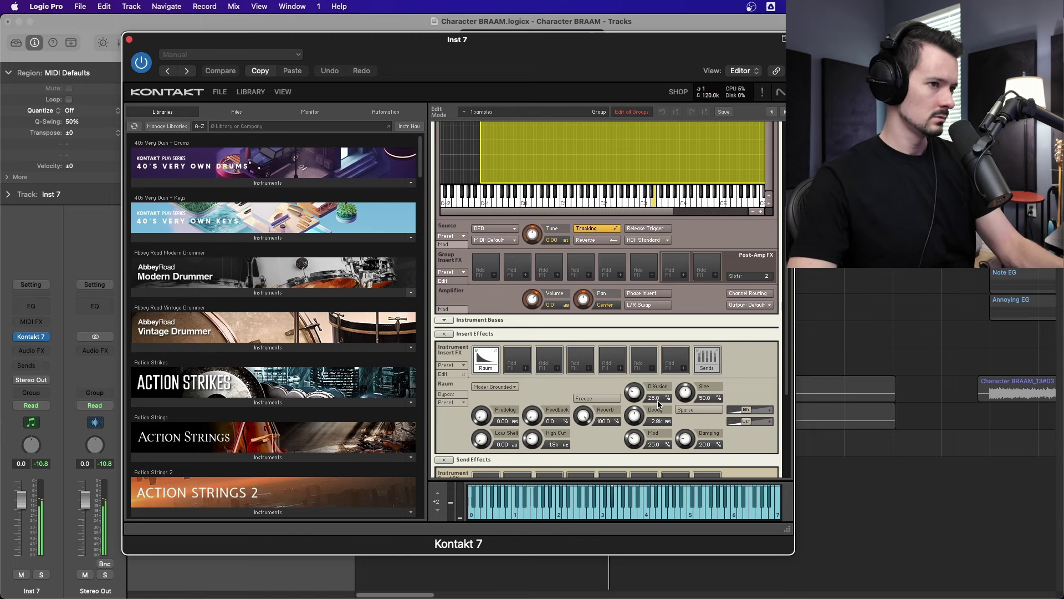
{"action": "scroll", "coordinate": [732, 371], "scroll_direction": "up", "scroll_amount": 8}
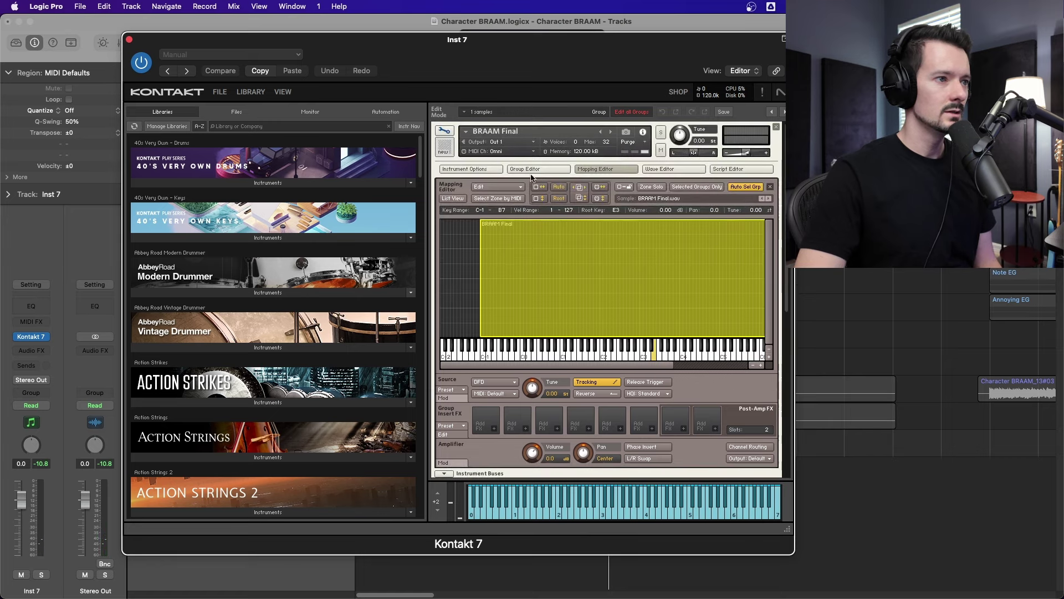
{"action": "left_click", "coordinate": [499, 169]}
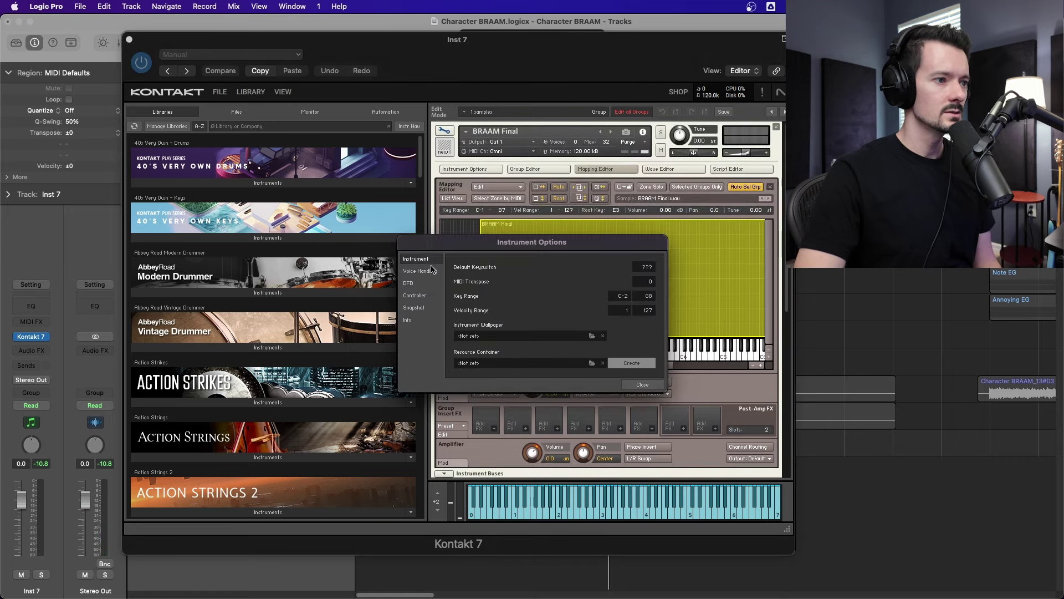
{"action": "left_click", "coordinate": [643, 385]}
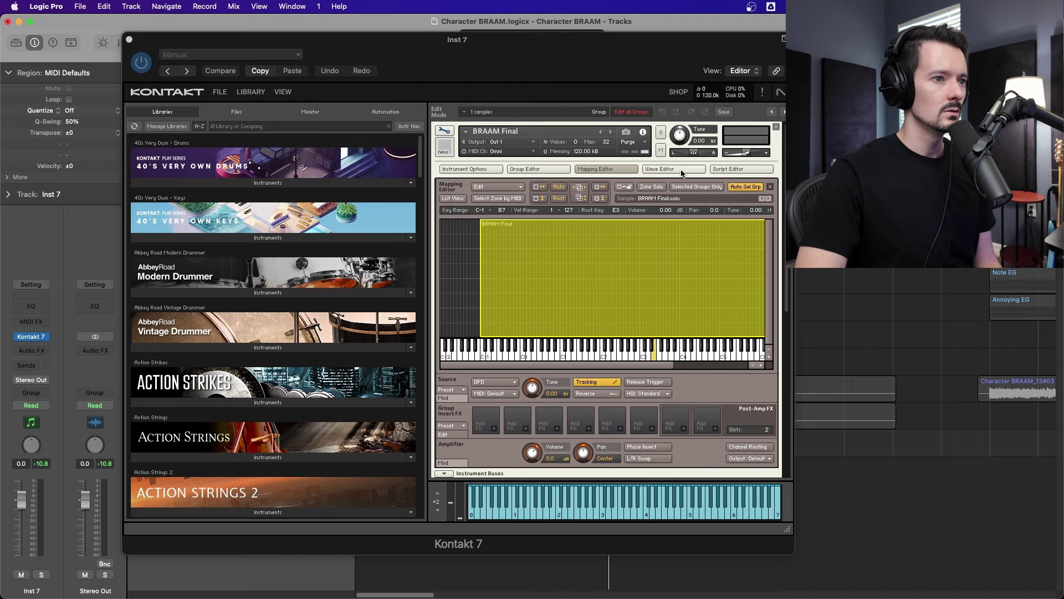
{"action": "left_click", "coordinate": [533, 170]}
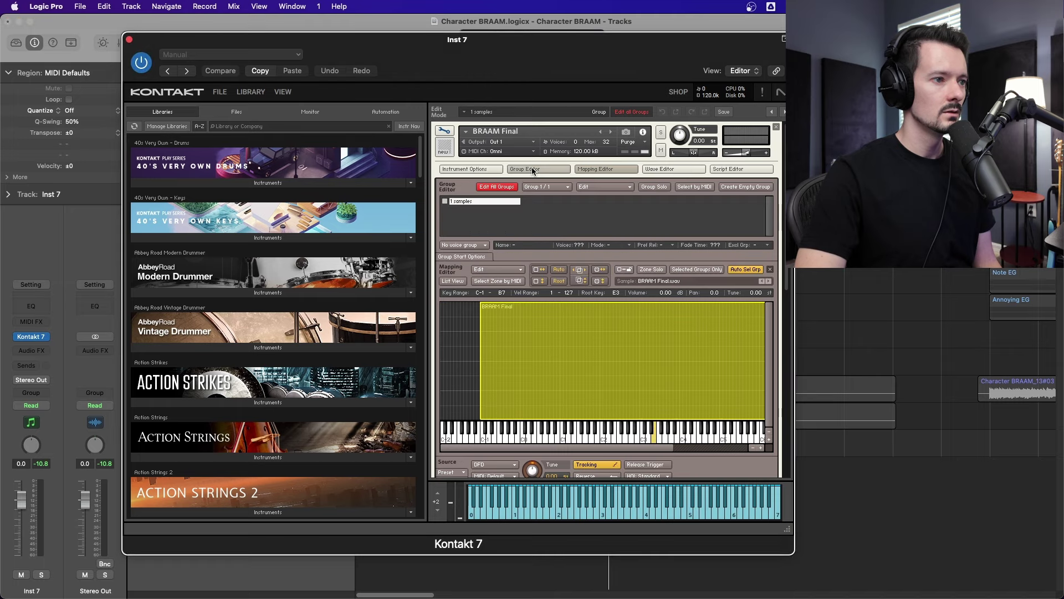
{"action": "left_click", "coordinate": [533, 170]}
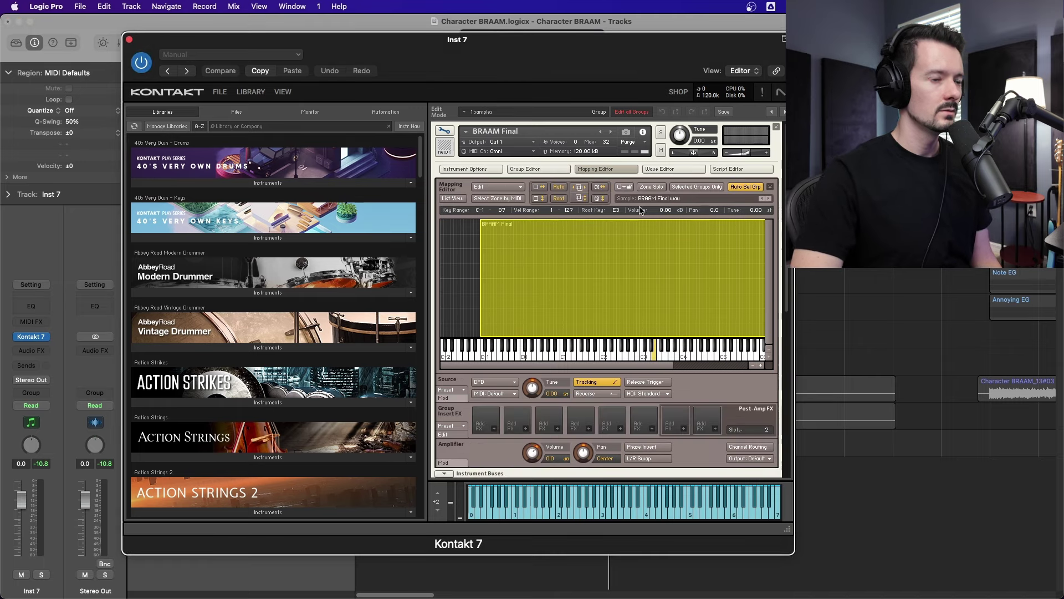
- Add an SV LP4 lowpass filter to the second Instrument Insert FX slot, after Raum
{"action": "scroll", "coordinate": [633, 242], "scroll_direction": "down", "scroll_amount": 3}
{"action": "scroll", "coordinate": [673, 349], "scroll_direction": "down", "scroll_amount": 2}
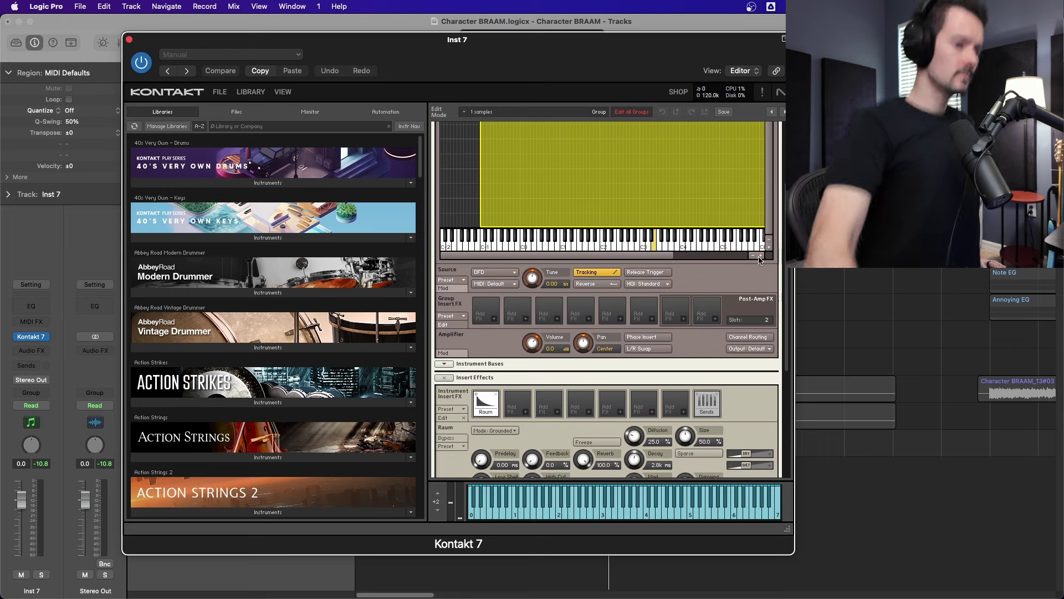
{"action": "left_click", "coordinate": [519, 403]}
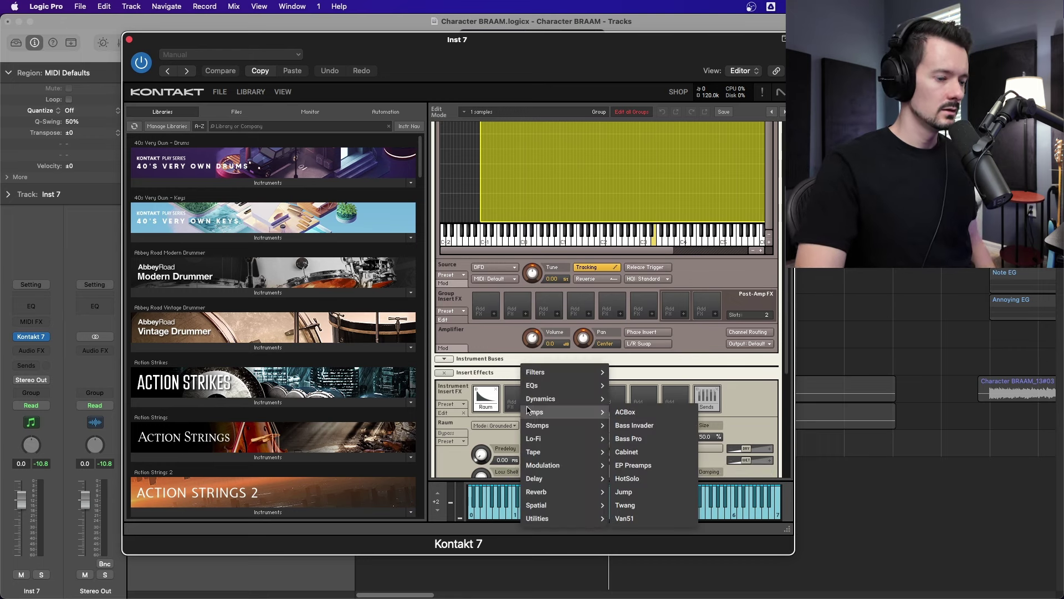
{"action": "mouse_move", "coordinate": [547, 469]}
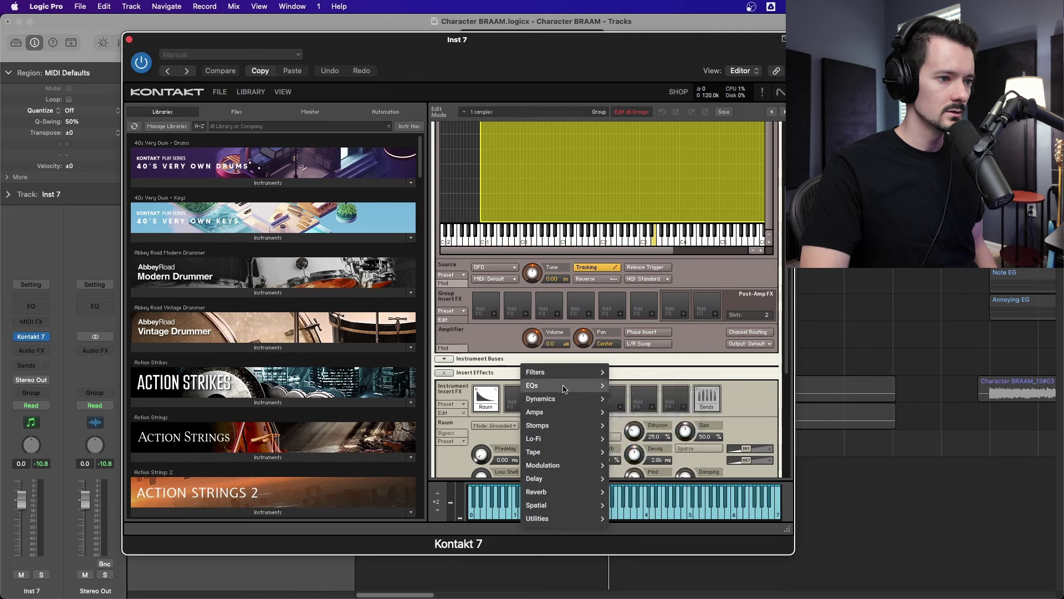
{"action": "mouse_move", "coordinate": [588, 372]}
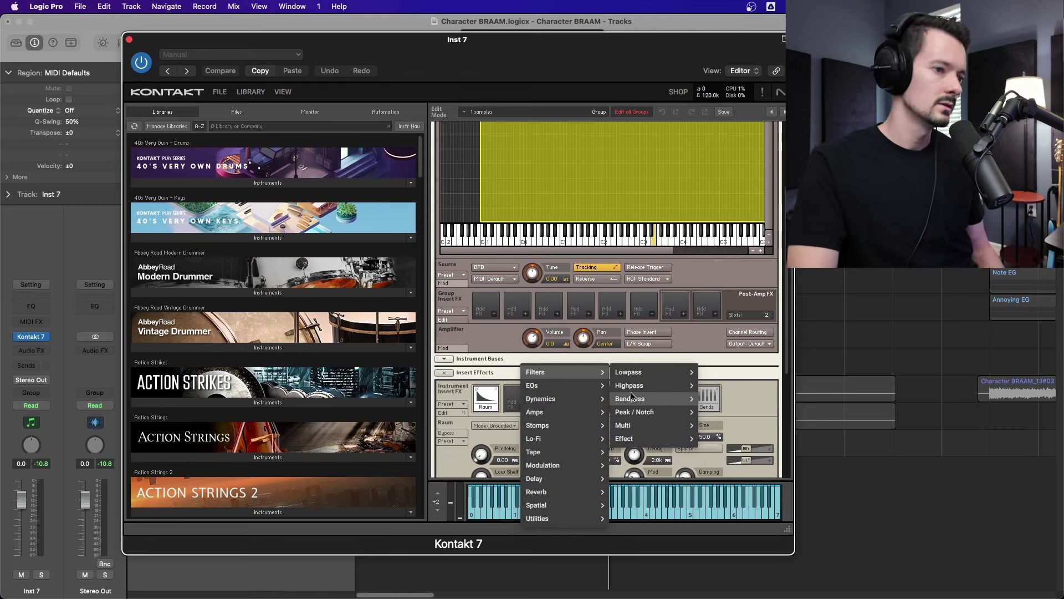
{"action": "mouse_move", "coordinate": [640, 386]}
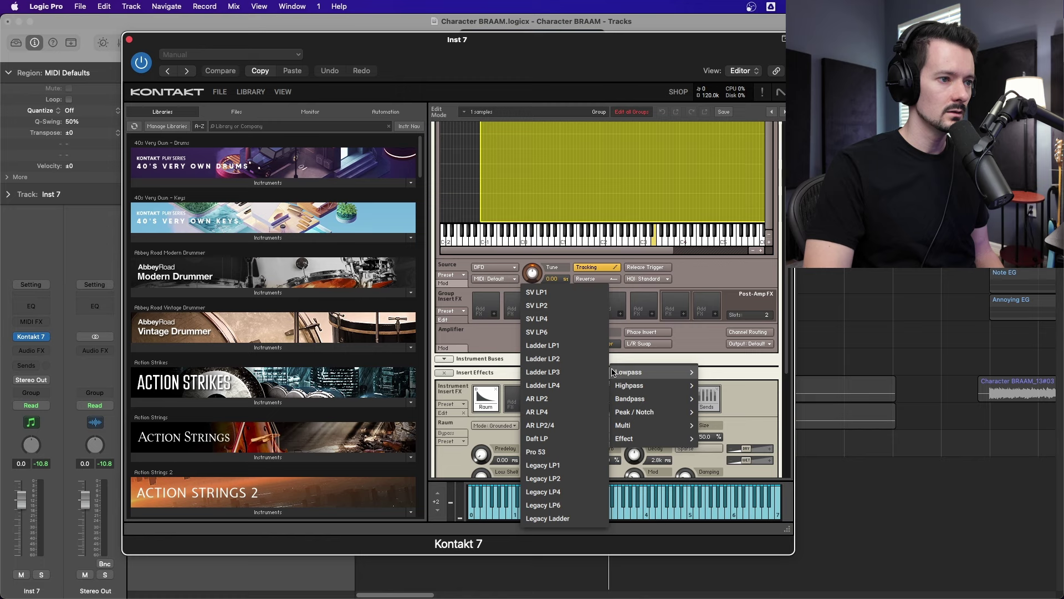
{"action": "left_click", "coordinate": [575, 322]}
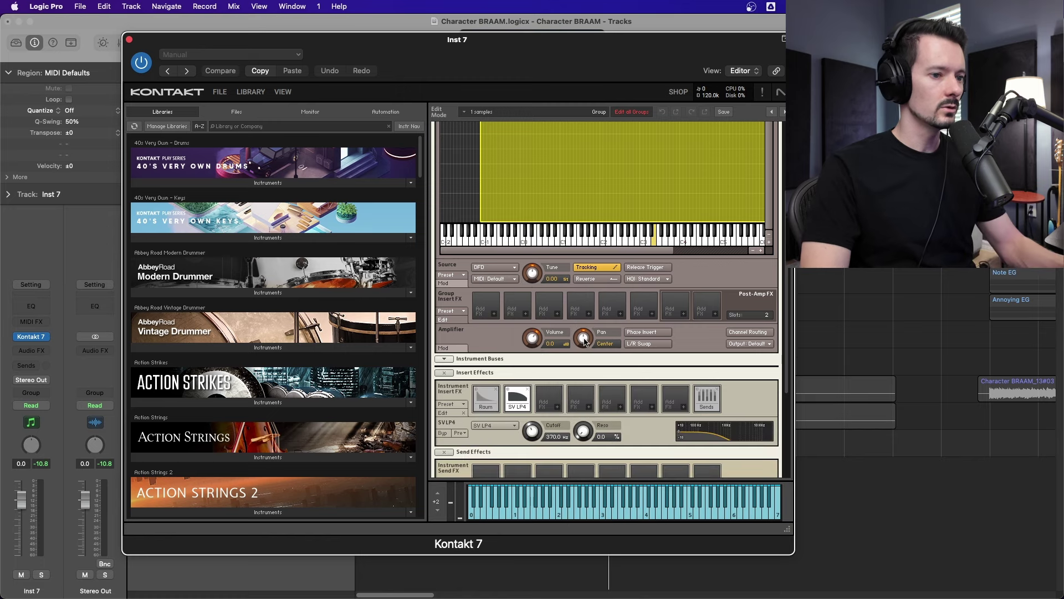
- Adjust the SV LP4 filter's cutoff and set its resonance to about 7.7%
{"action": "left_click_drag", "start_coordinate": [562, 440], "coordinate": [575, 398]}
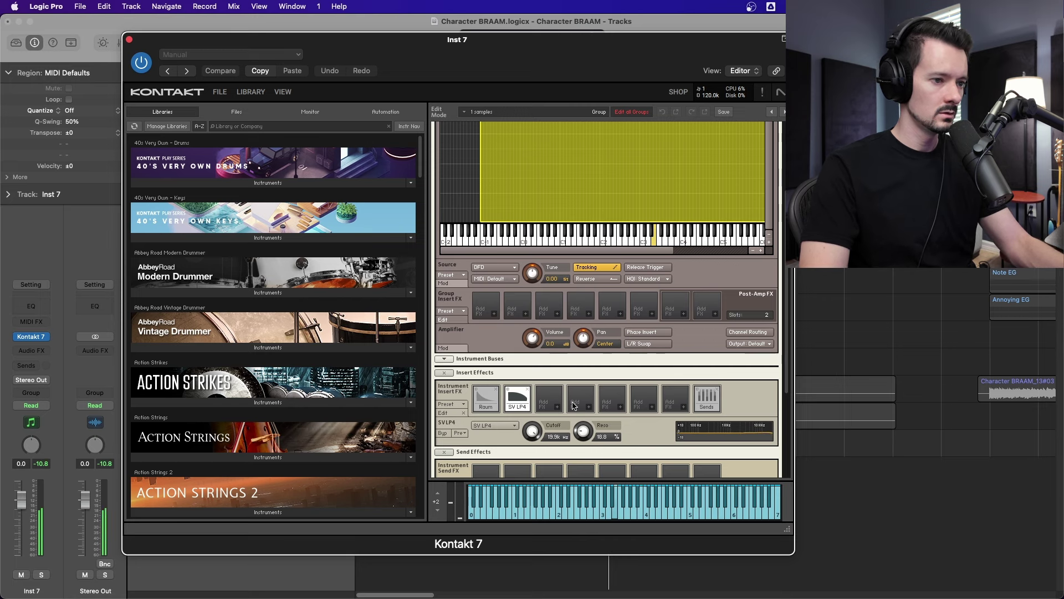
{"action": "left_click_drag", "start_coordinate": [532, 432], "coordinate": [521, 502]}
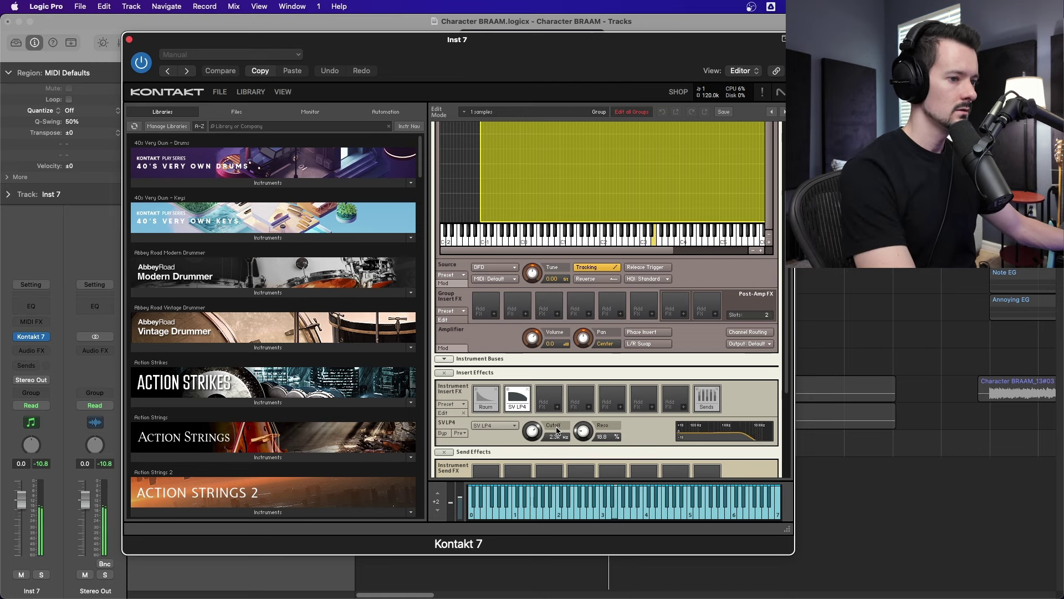
{"action": "left_click_drag", "start_coordinate": [583, 432], "coordinate": [583, 441]}
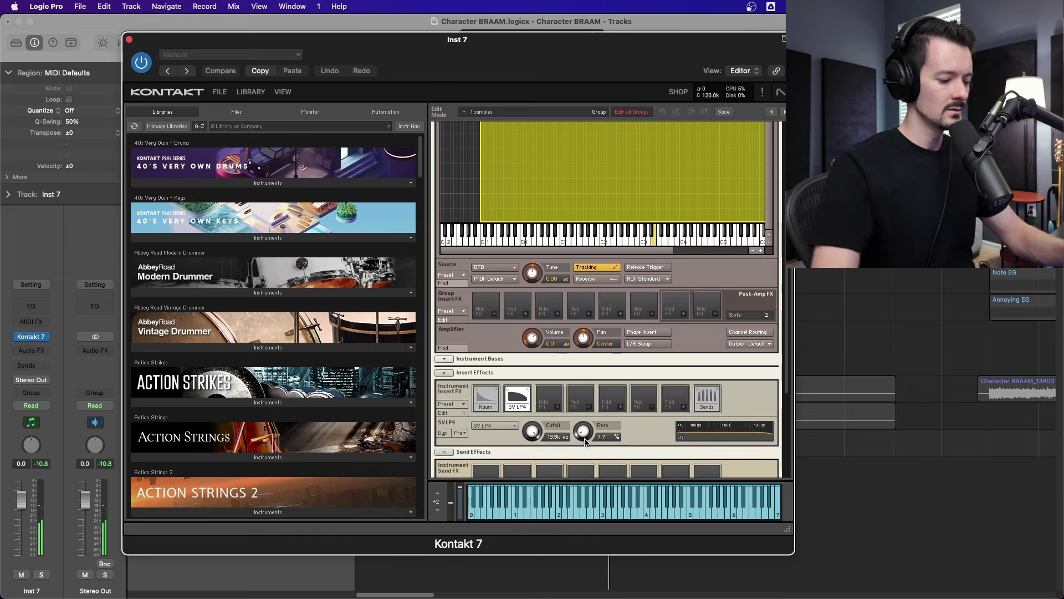
- Save the edited Kontakt instrument as BRAAM Final.nki in the zInstruments folder, using Patch + Samples
{"action": "scroll", "coordinate": [736, 331], "scroll_direction": "up", "scroll_amount": 4}
{"action": "scroll", "coordinate": [736, 331], "scroll_direction": "up", "scroll_amount": 1}
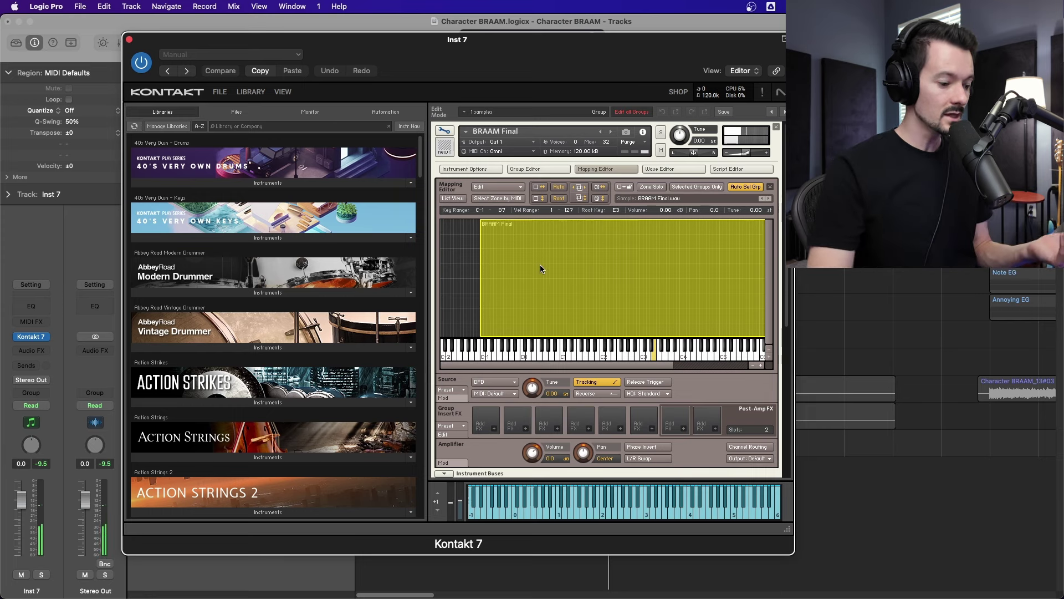
{"action": "left_click", "coordinate": [220, 92]}
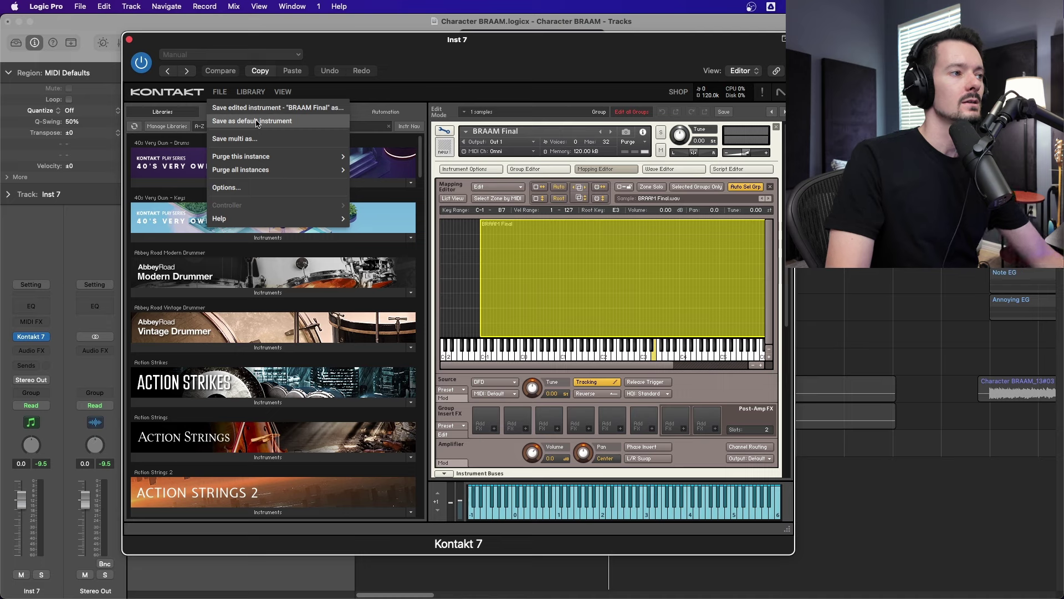
{"action": "left_click", "coordinate": [286, 109]}
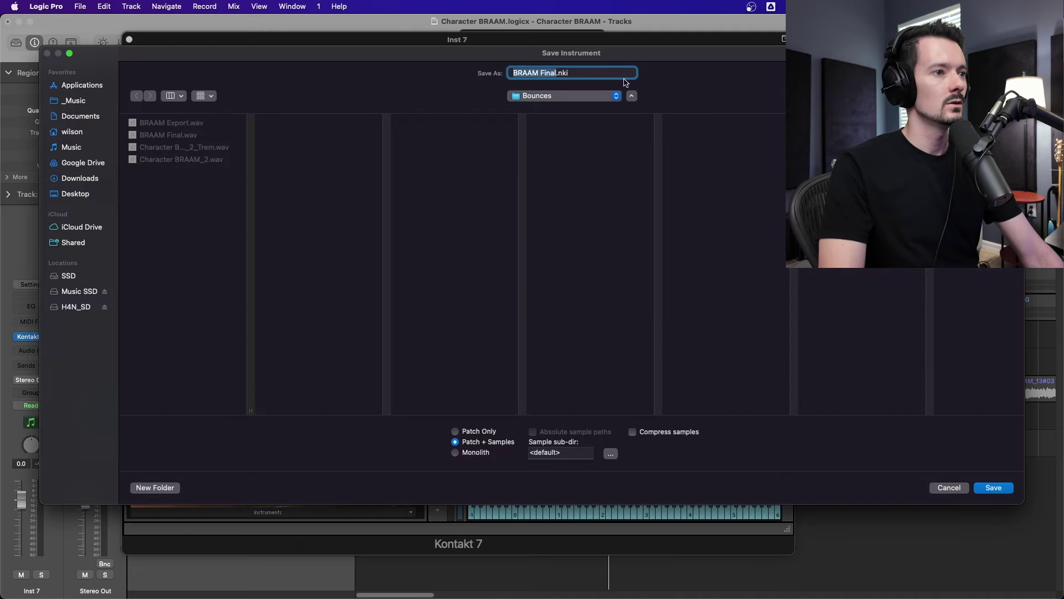
{"action": "left_click", "coordinate": [592, 97]}
{"action": "left_click", "coordinate": [589, 106]}
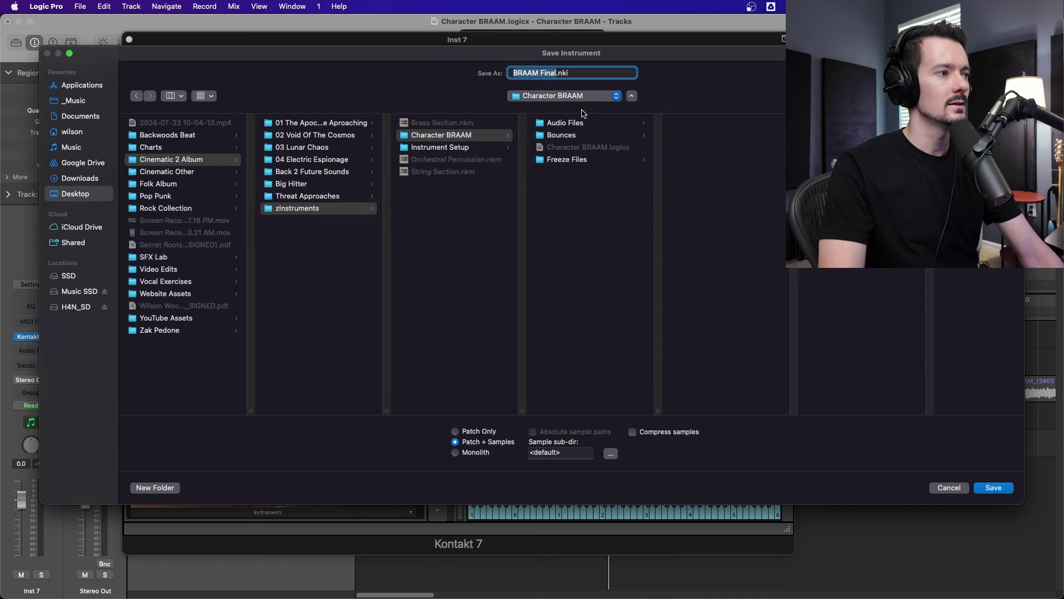
{"action": "left_click", "coordinate": [313, 209]}
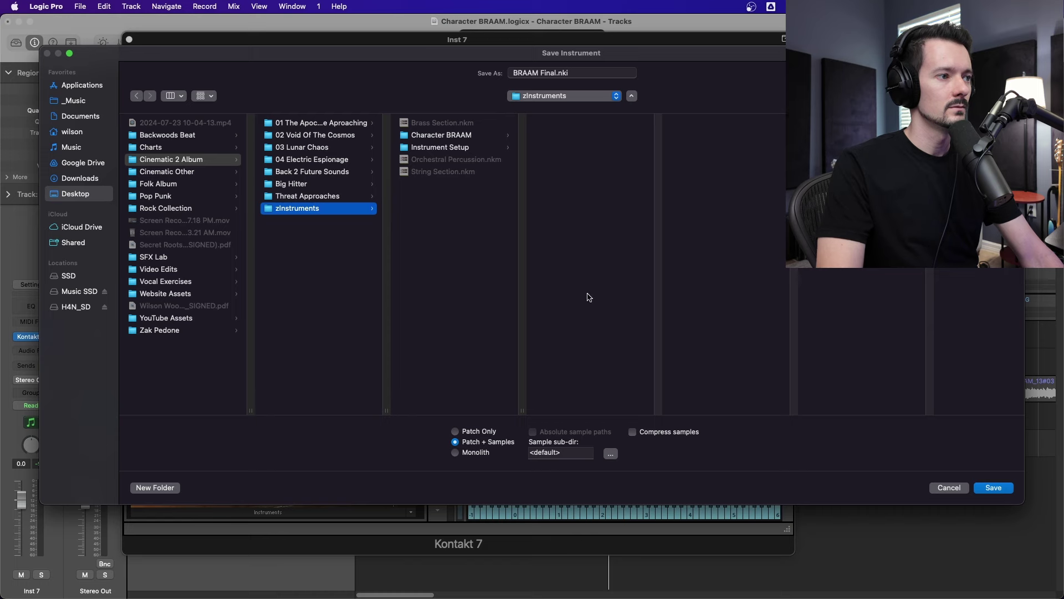
{"action": "left_click", "coordinate": [994, 487]}
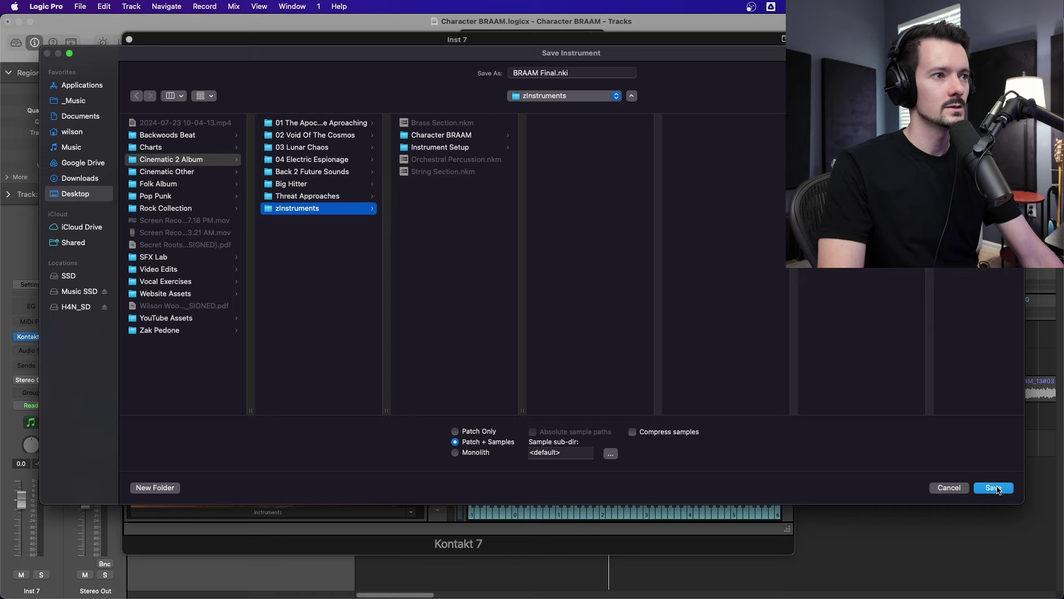
- Save the Kontakt multi as BRAAM Final.nkm in the zInstruments folder, using Patch + Samples
{"action": "left_click", "coordinate": [220, 93]}
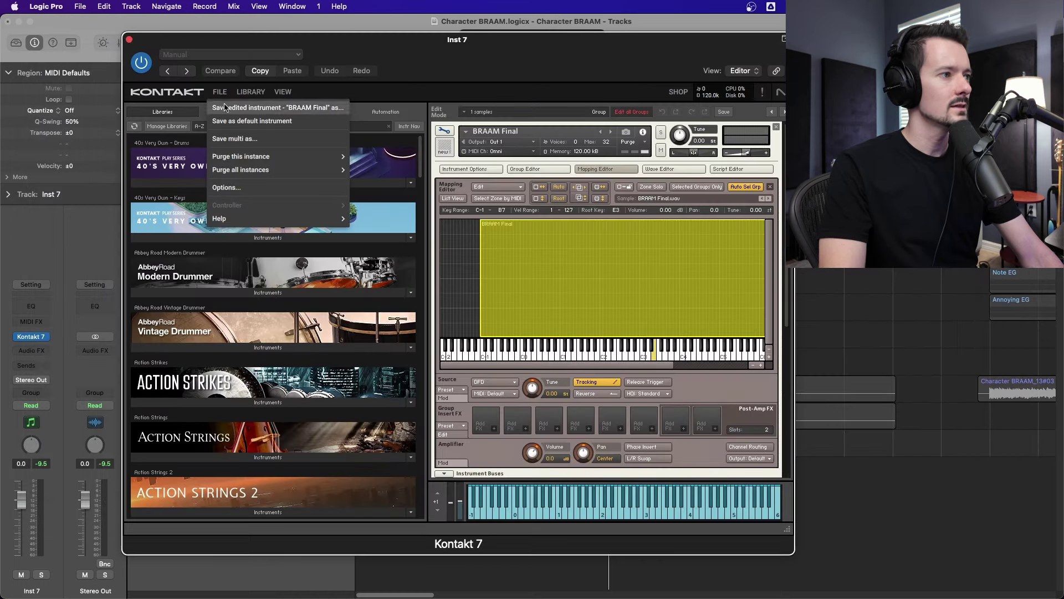
{"action": "left_click", "coordinate": [345, 142]}
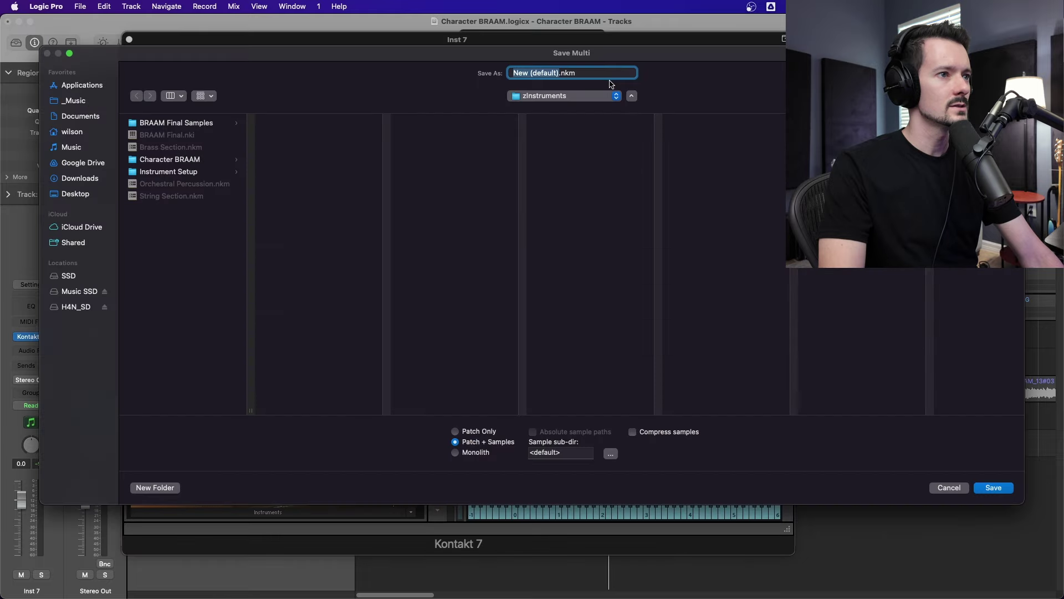
{"action": "left_click", "coordinate": [162, 139]}
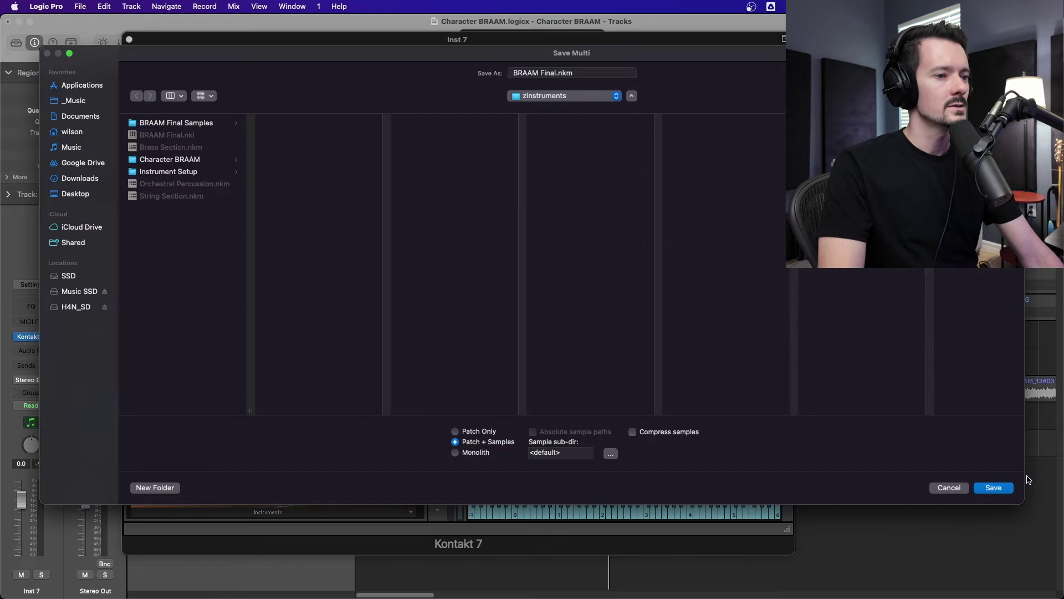
{"action": "left_click", "coordinate": [993, 488]}
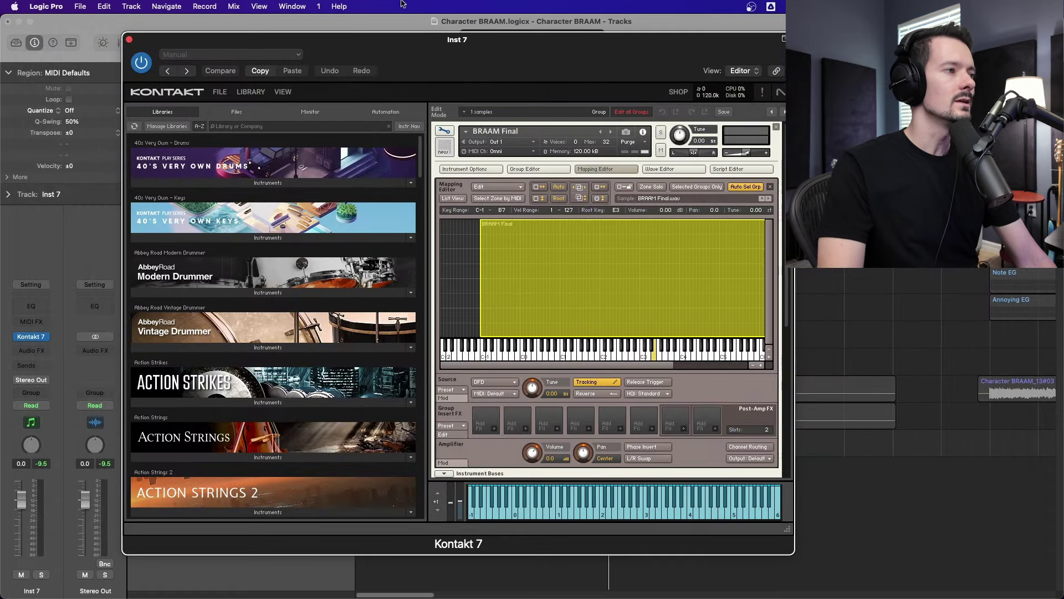
- Close the Kontakt 7 plug-in window and the Character BRAAM project
{"action": "left_click", "coordinate": [129, 39]}
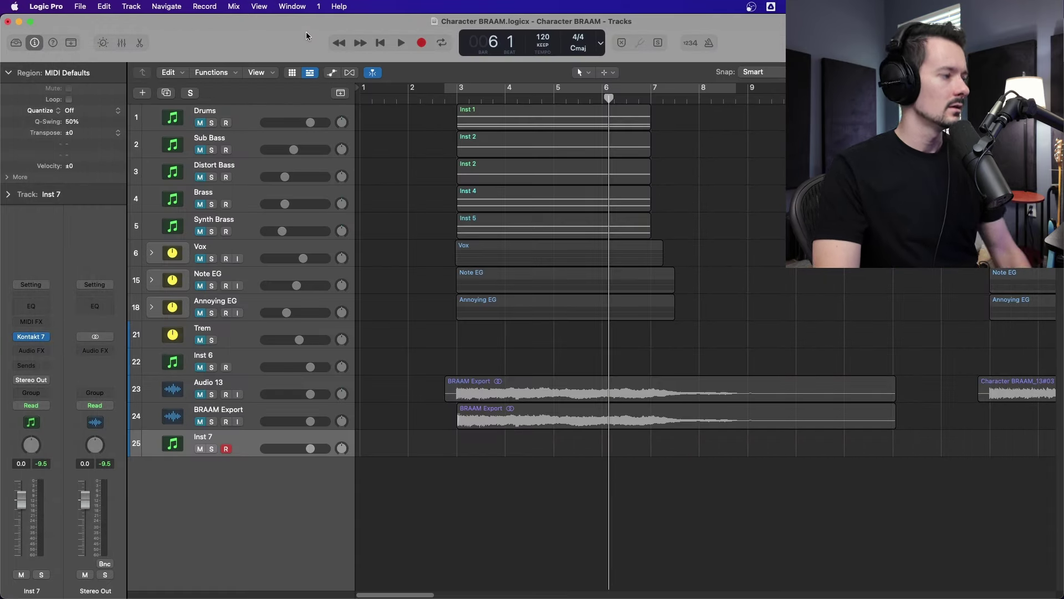
{"action": "key", "text": "super+w"}
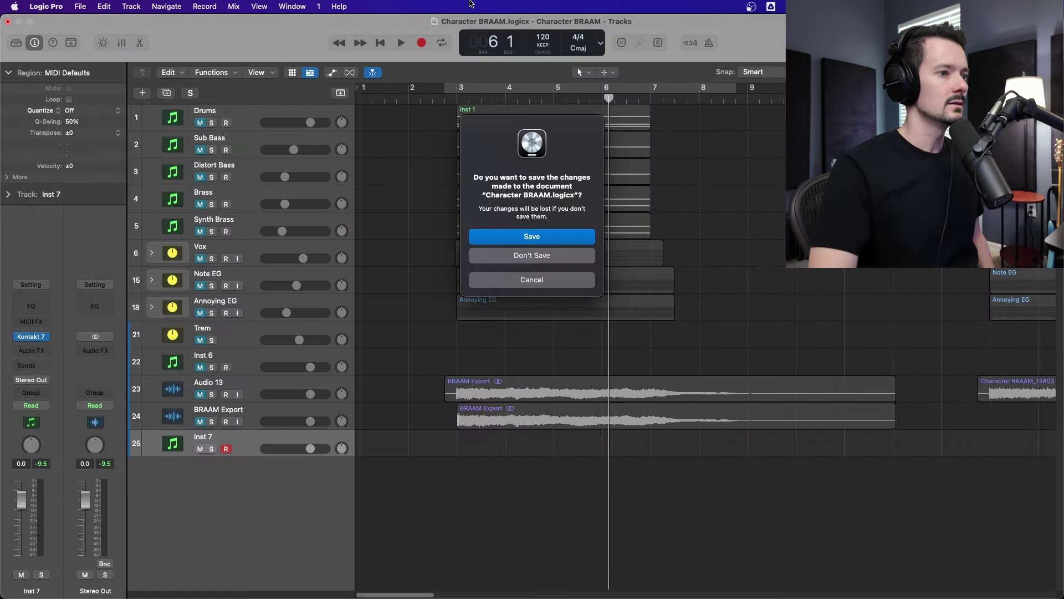